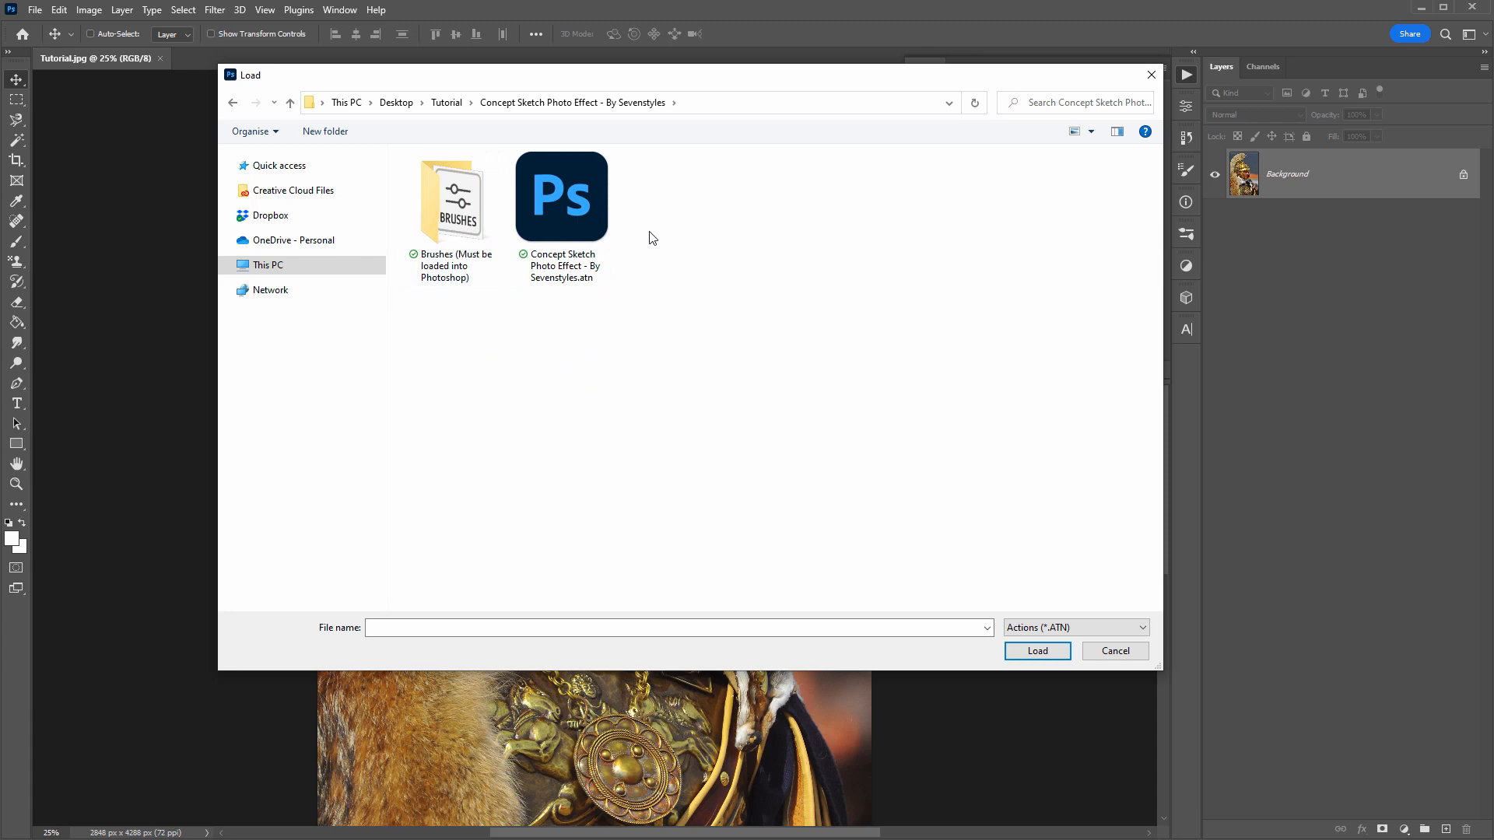
- Load the actions file Concept Sketch Photo Effect - By Sevenstyles.atn
double_click(580, 203)
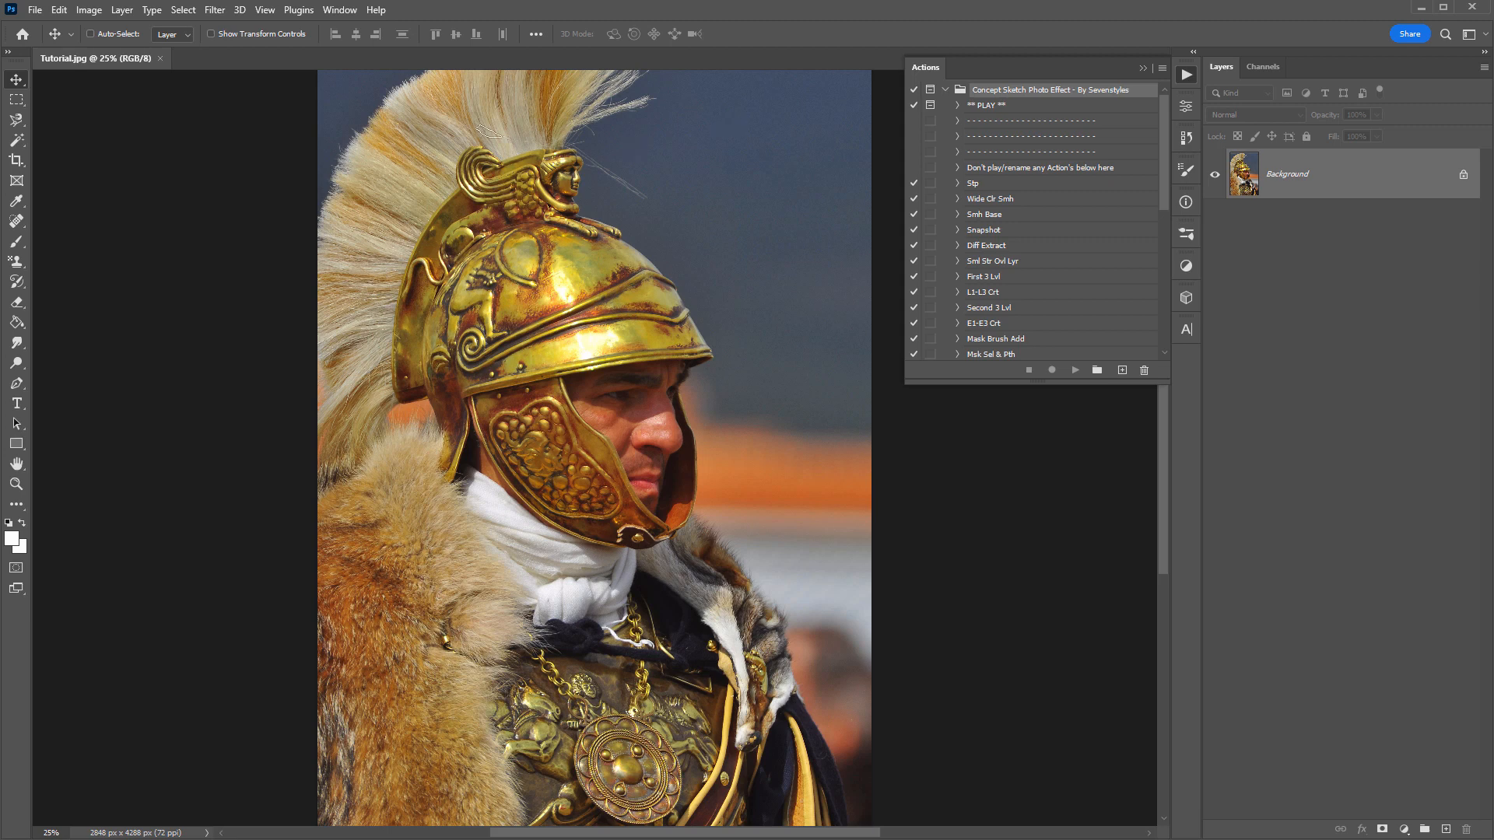
- Import Concept Sketch Brushes - By Sevenstyles.abr from the Brushes subfolder into the Brush tool's presets and check the imported group
key(b)
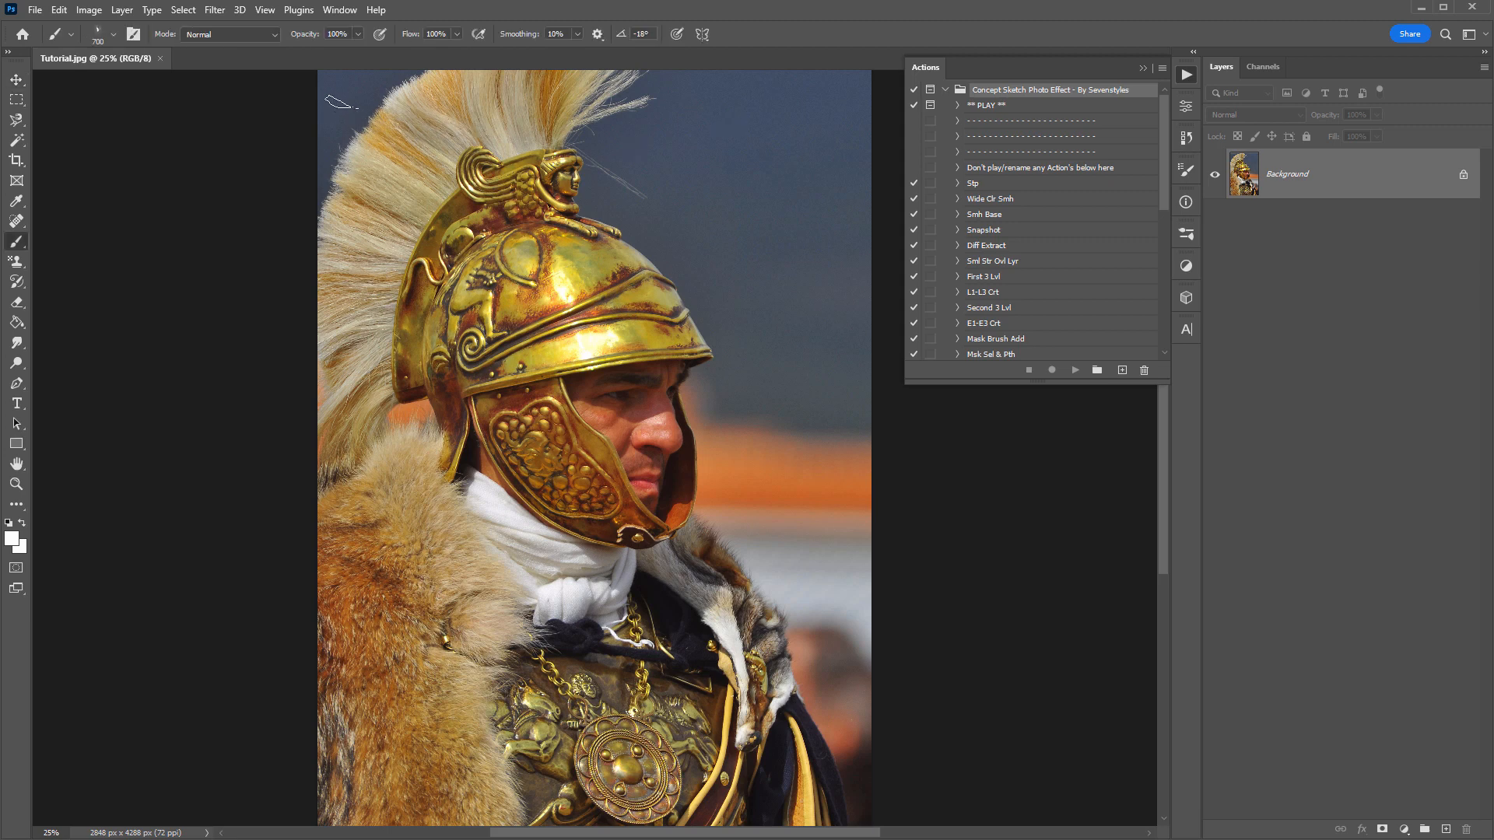
right_click(343, 102)
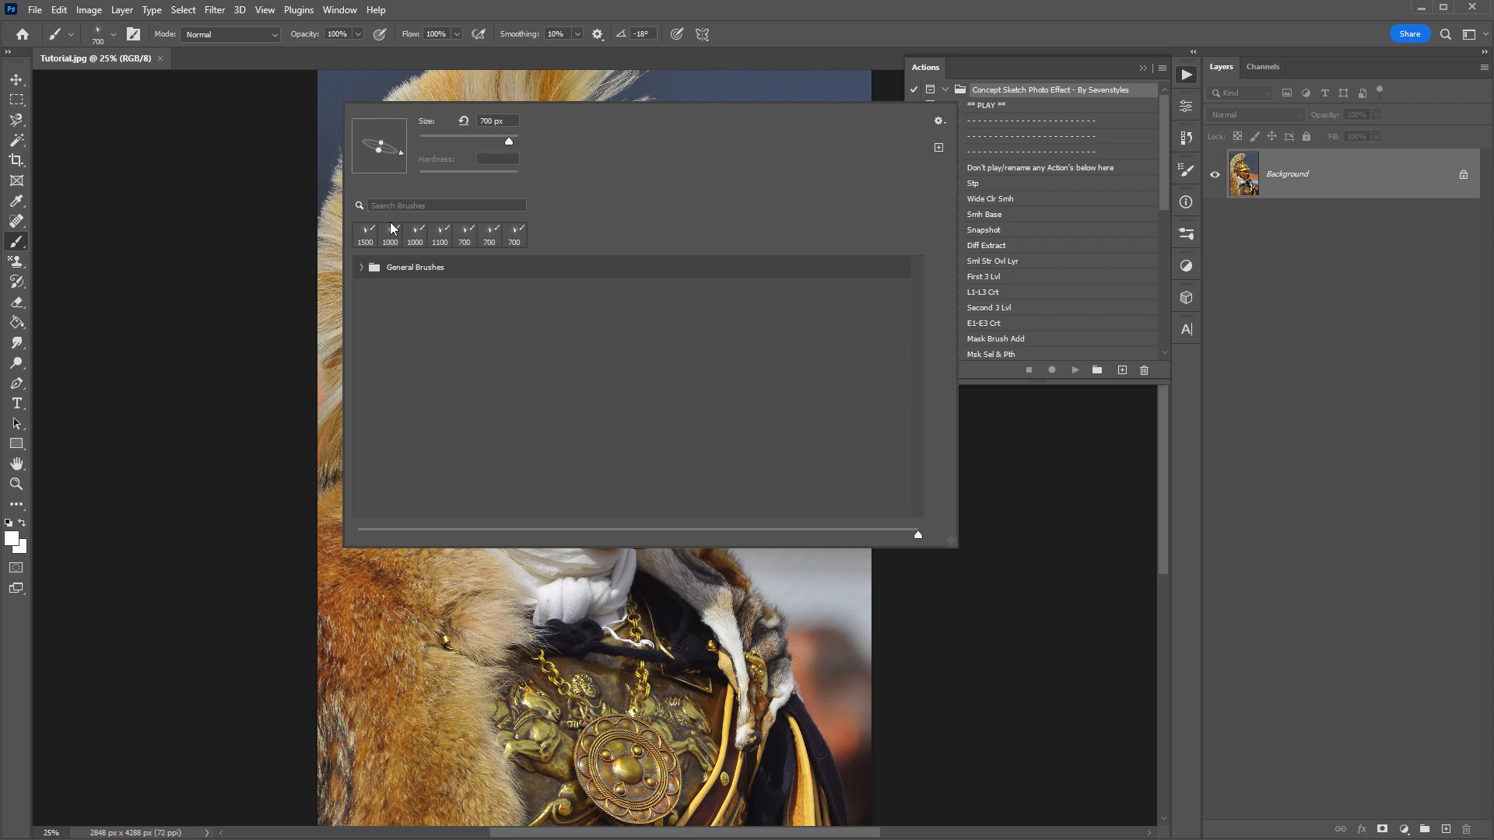
click(939, 122)
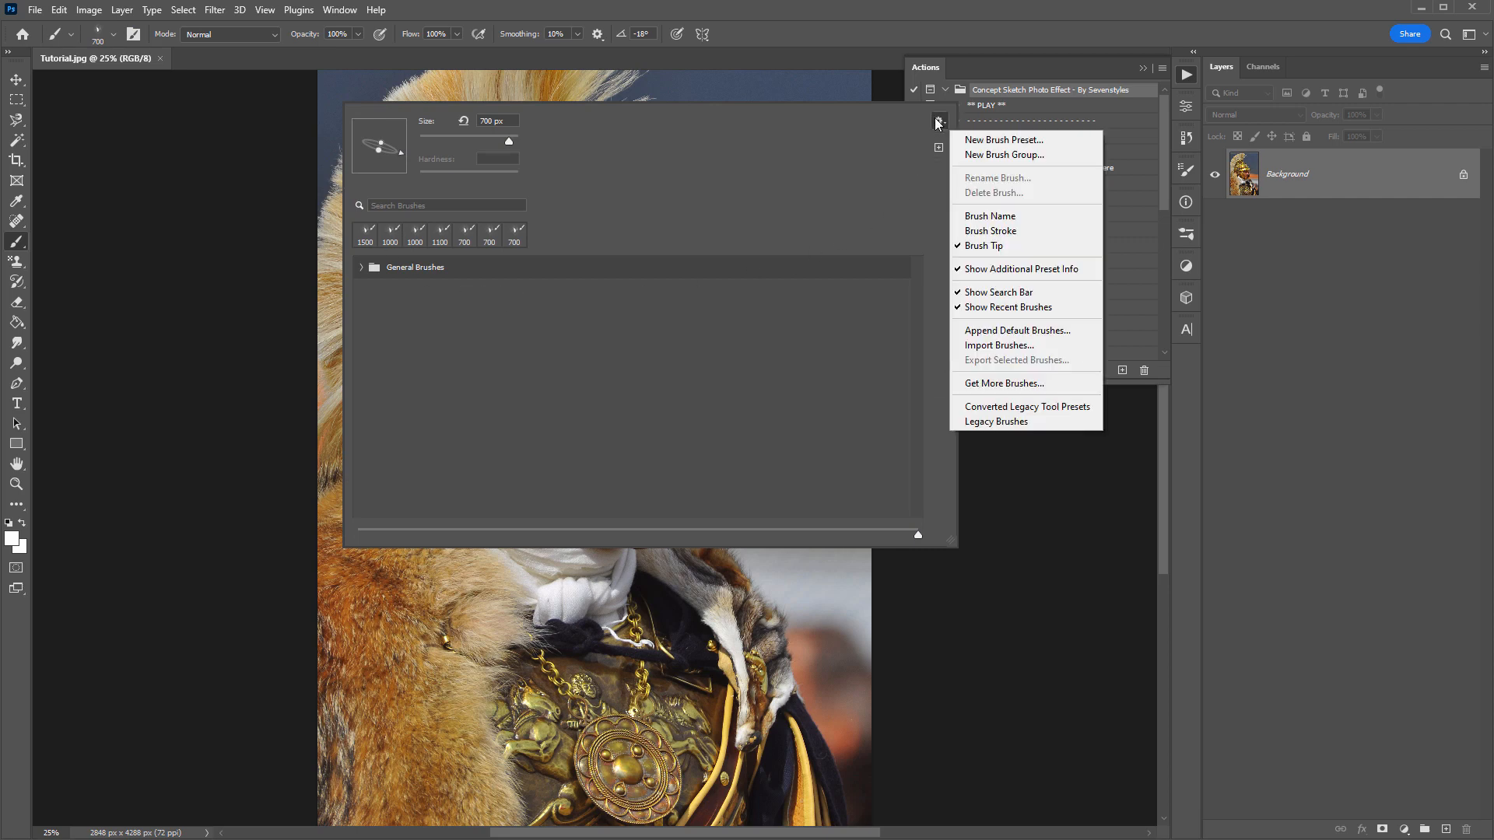
click(999, 346)
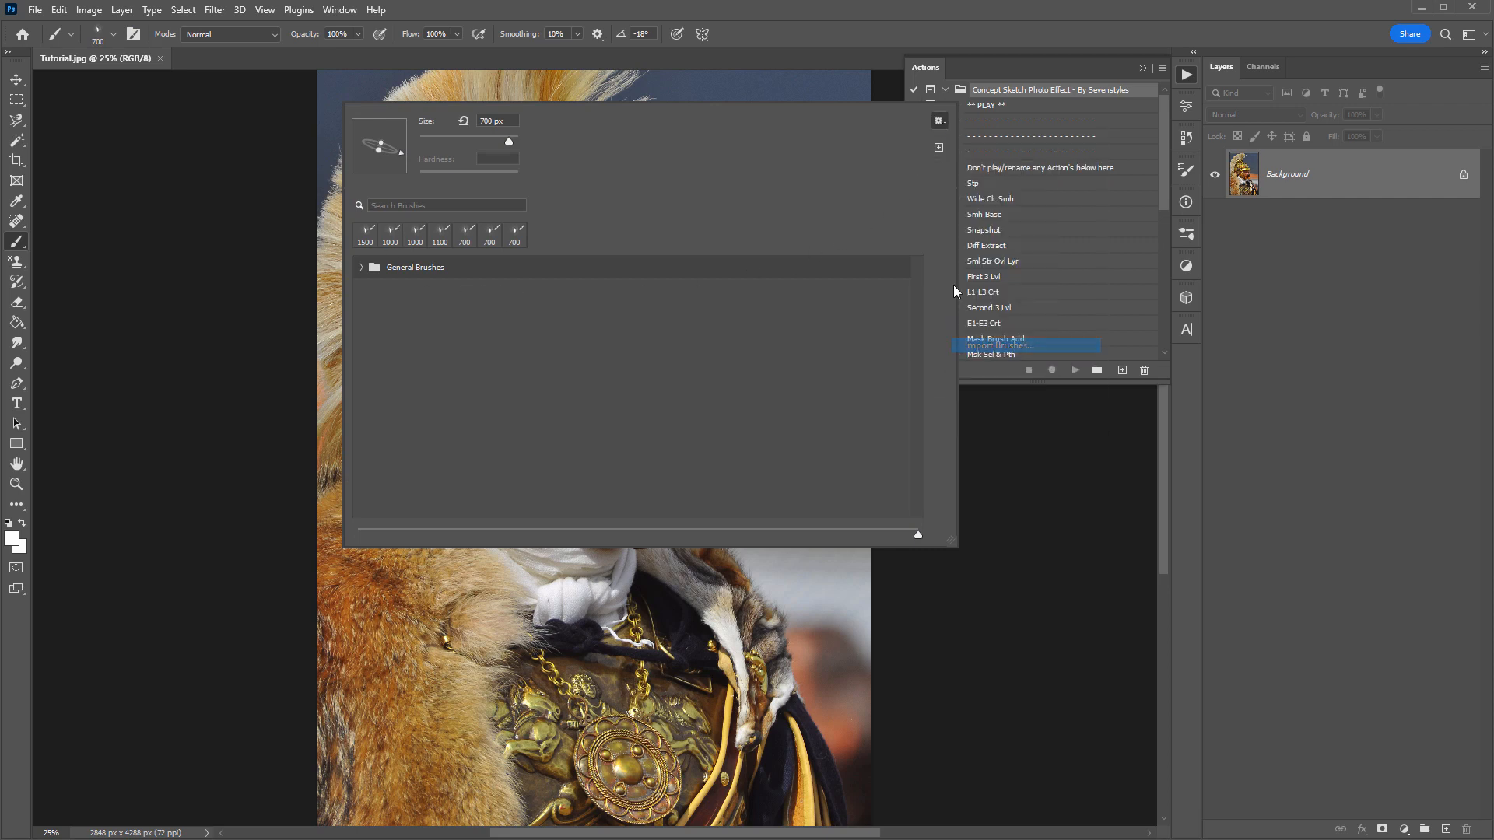
click(506, 136)
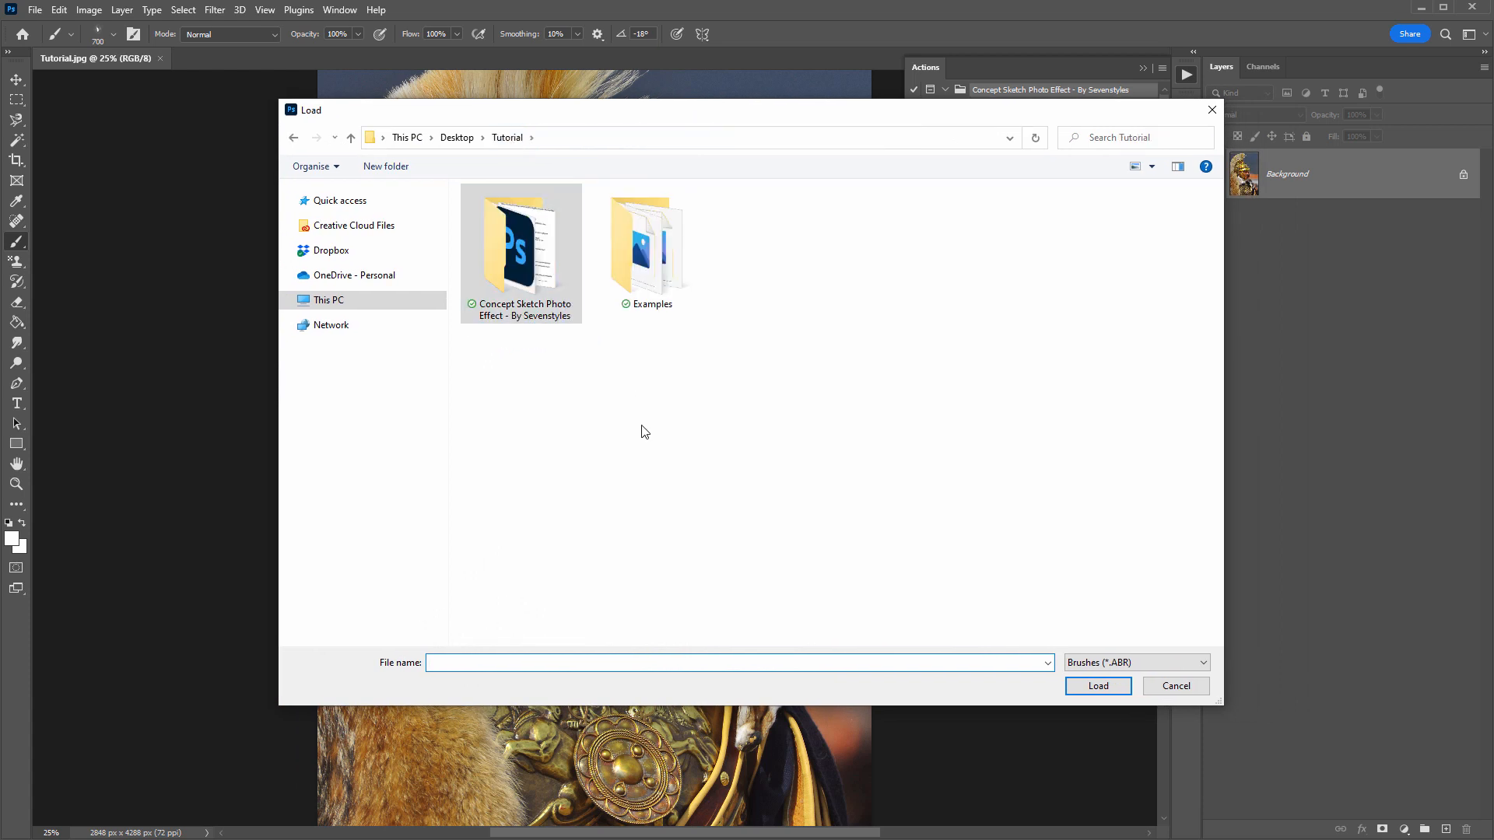
click(536, 368)
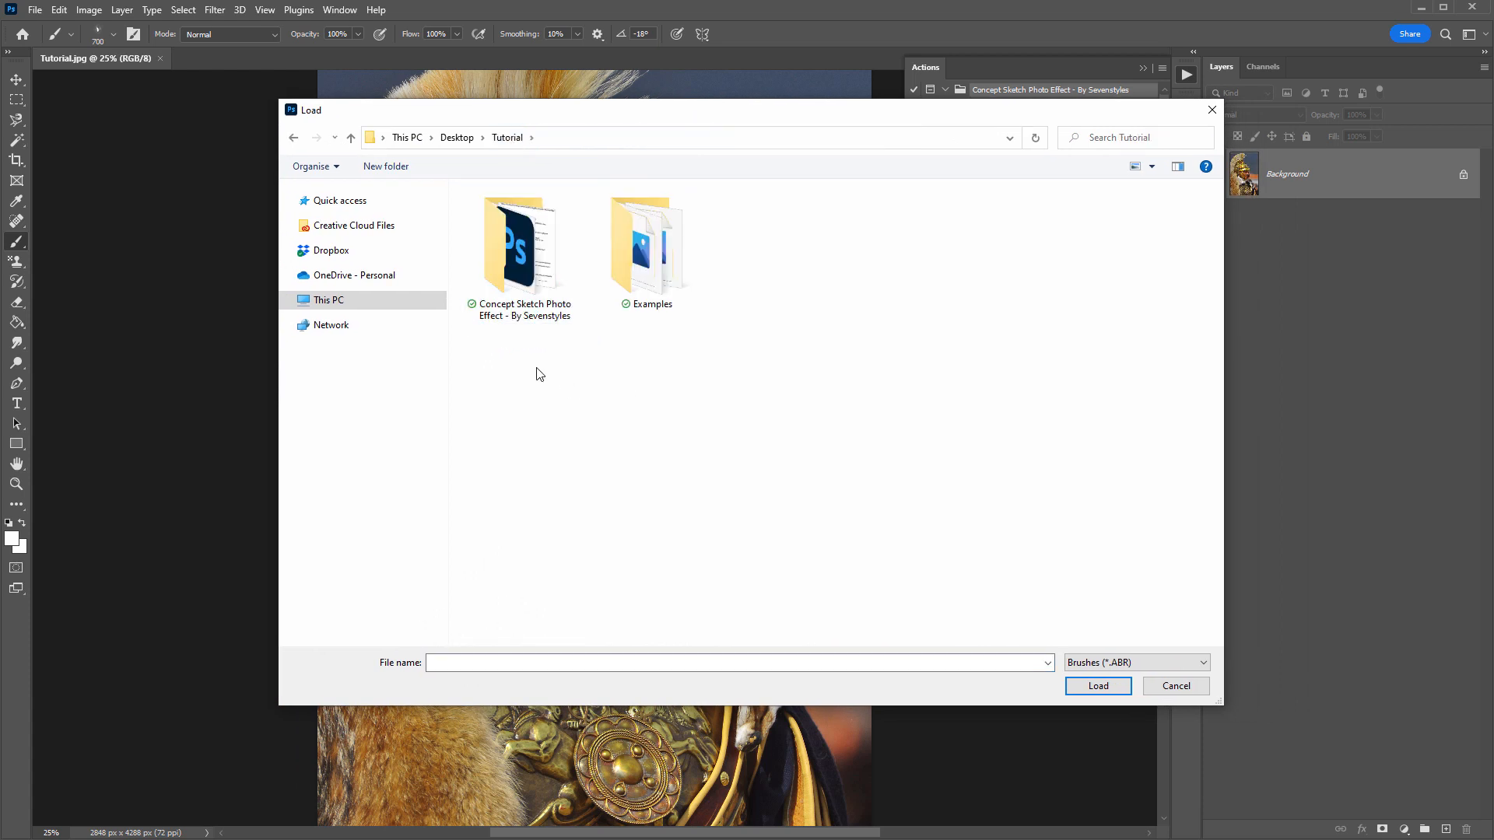
double_click(542, 263)
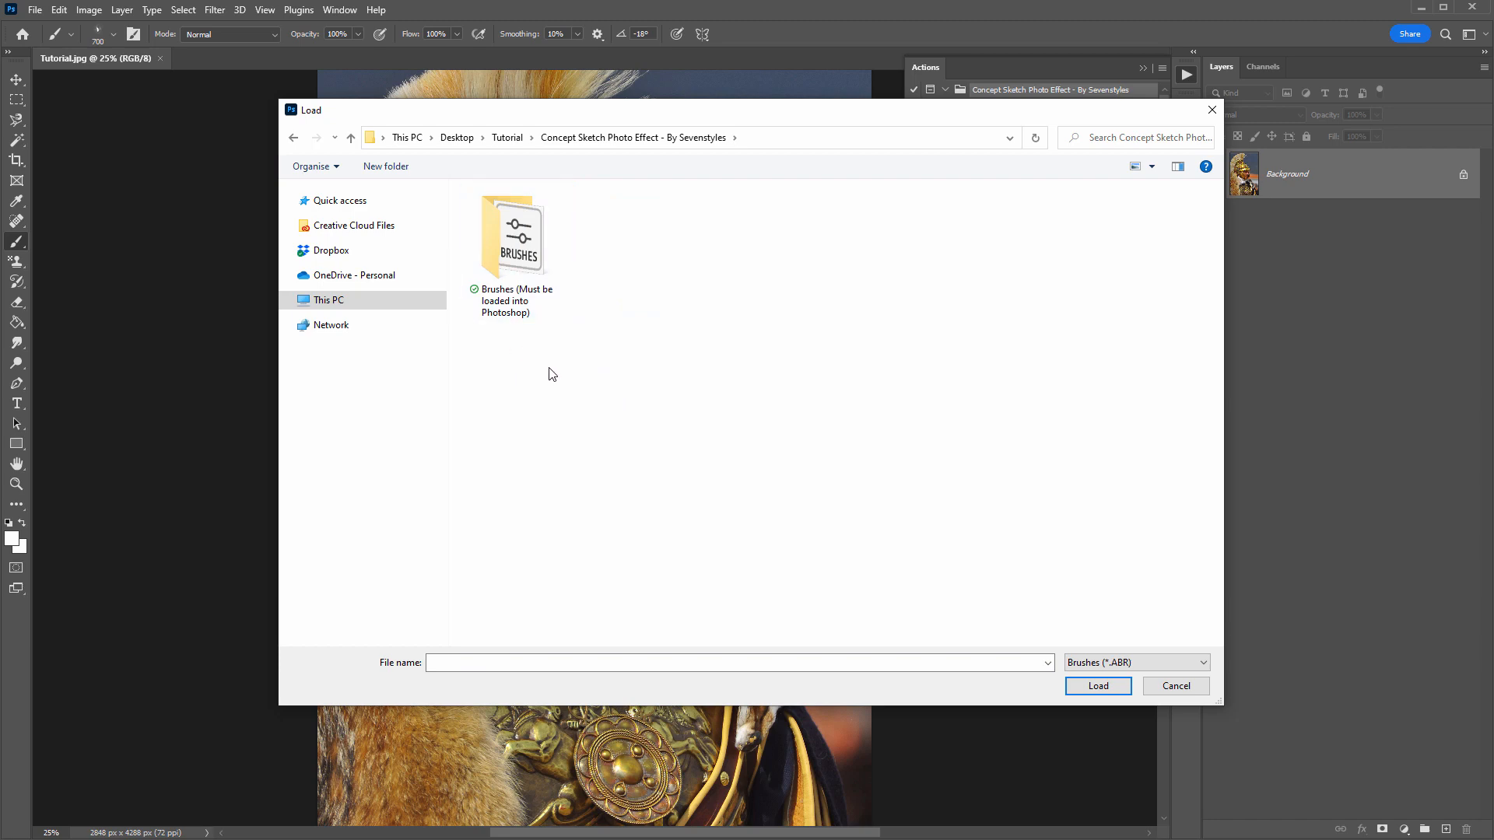
double_click(519, 228)
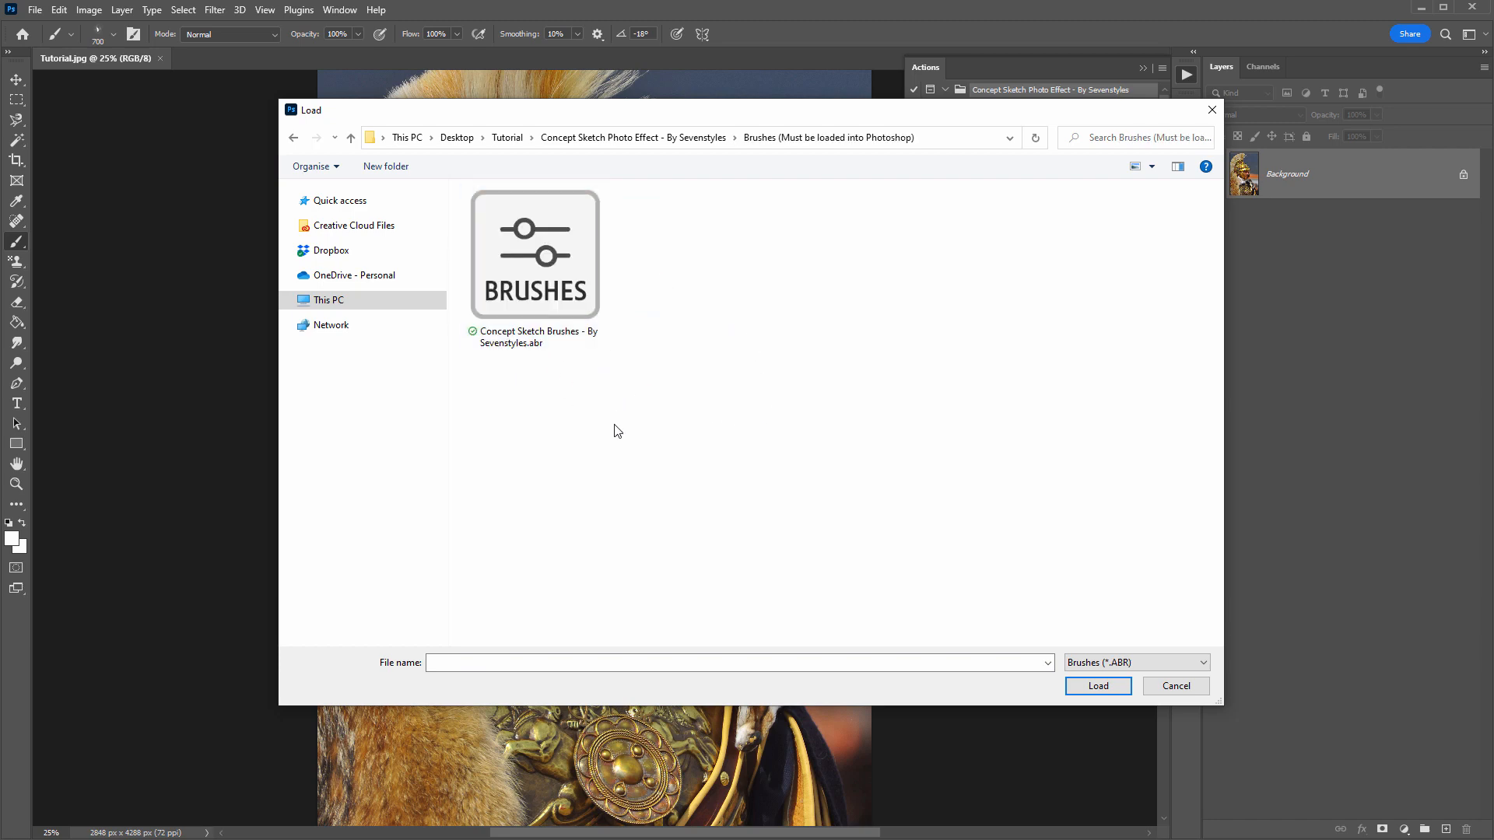
double_click(556, 263)
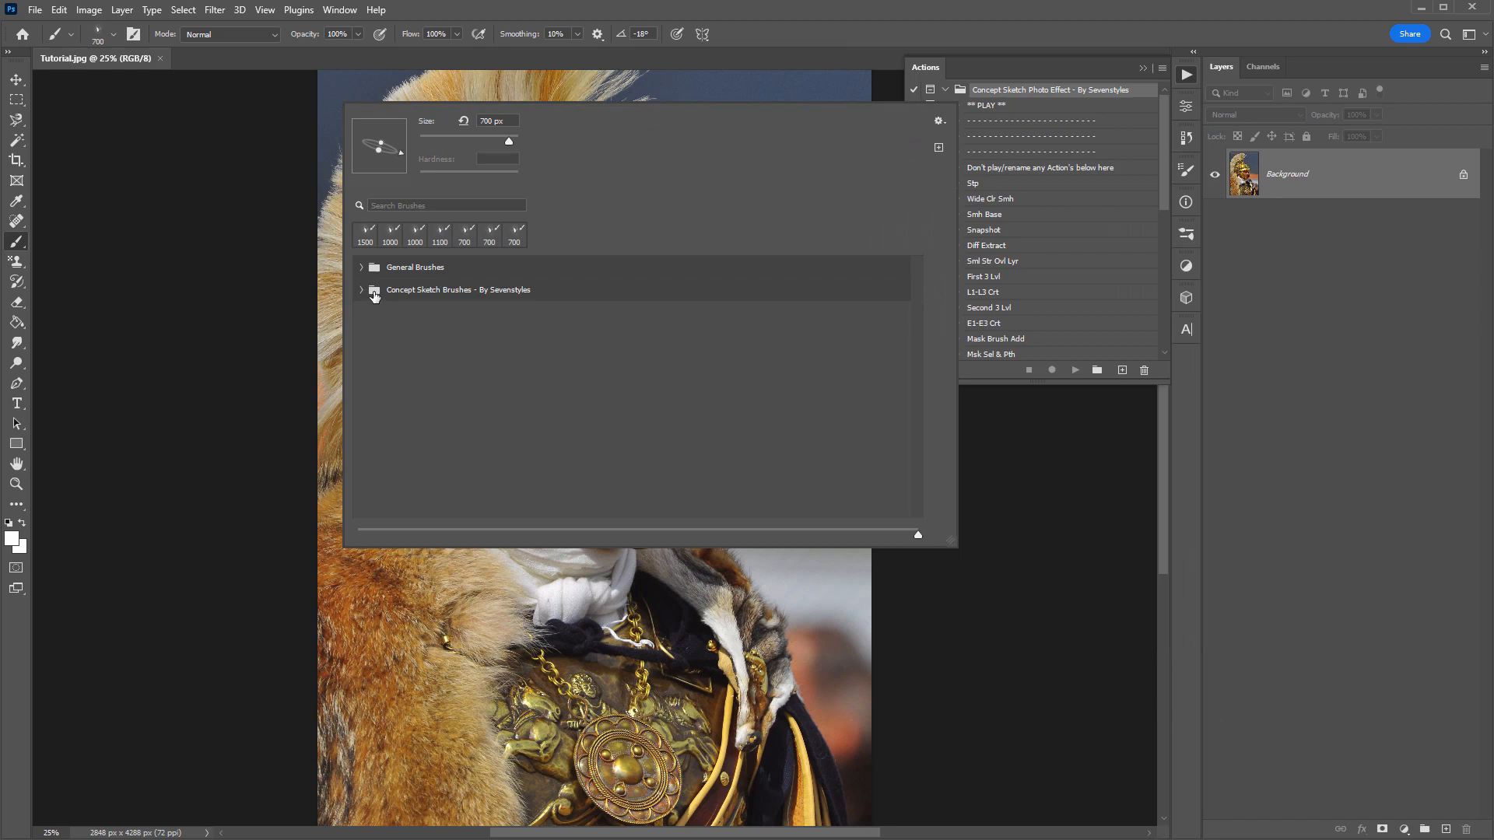
click(362, 290)
click(363, 292)
click(666, 79)
key(ctrl+z)
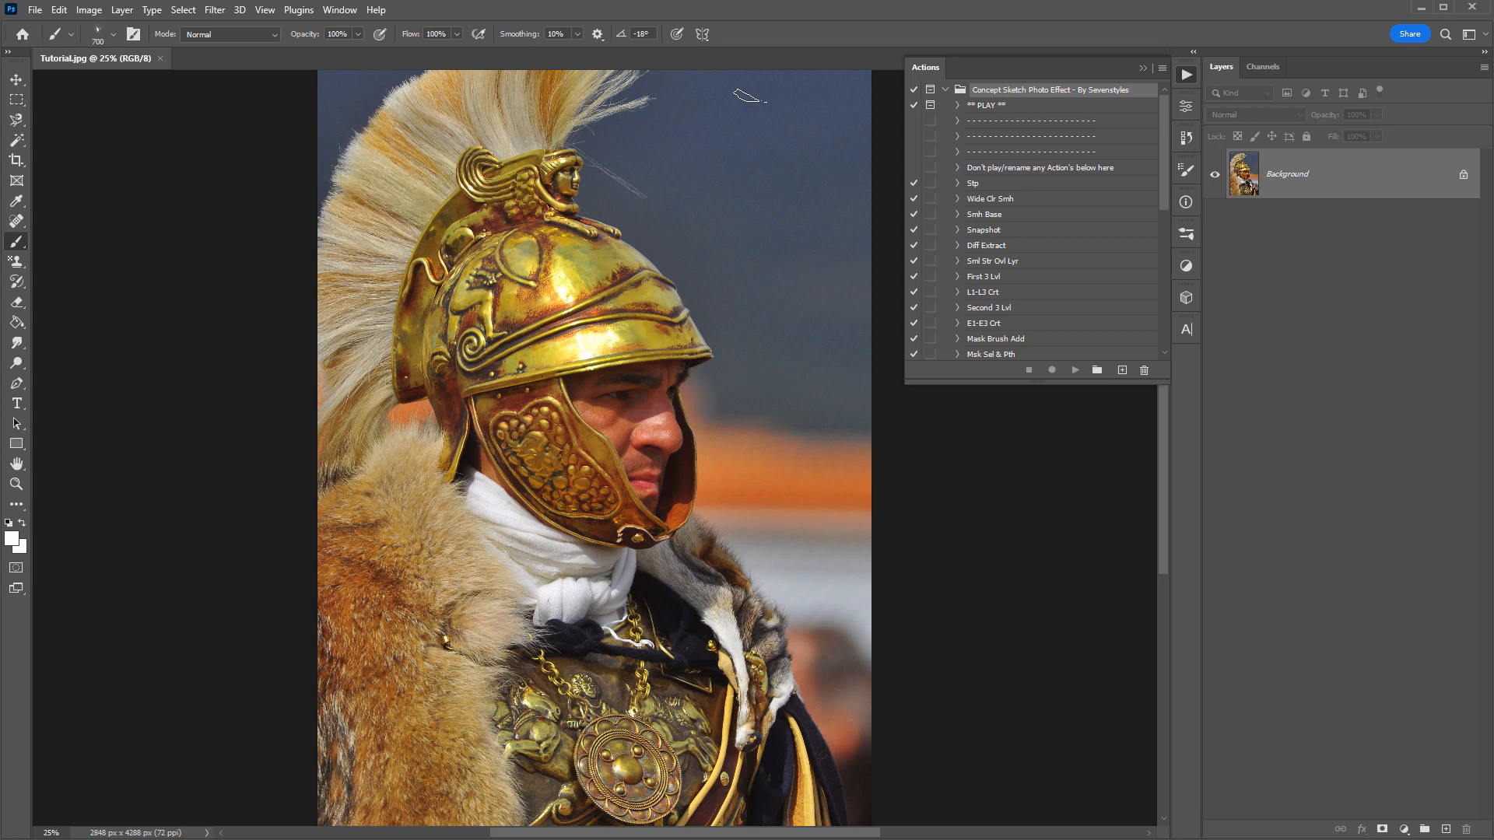
- Delete the Concept Sketch Photo Effect - By Sevenstyles action set
click(1145, 371)
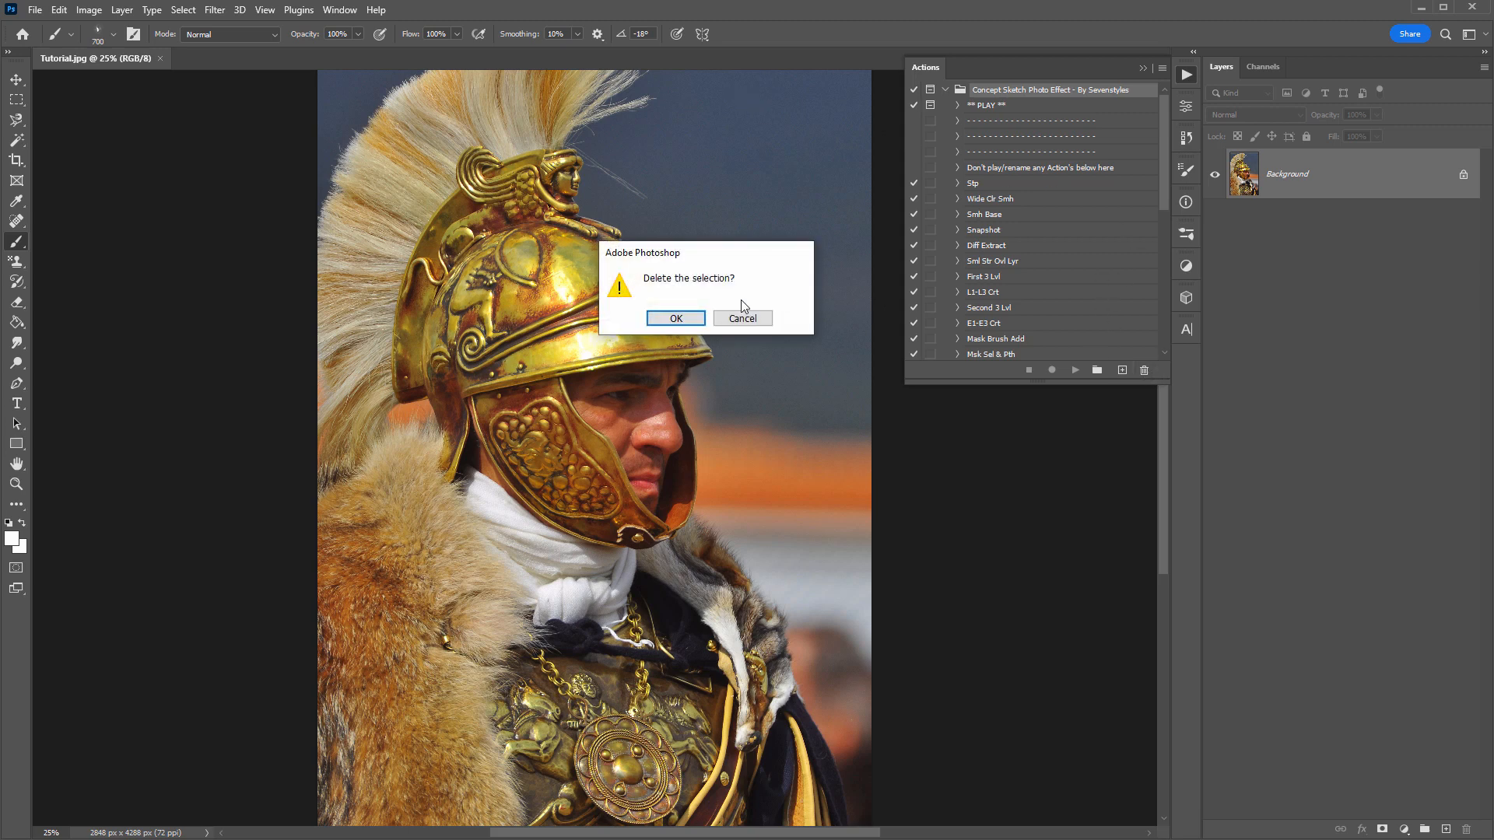
click(691, 319)
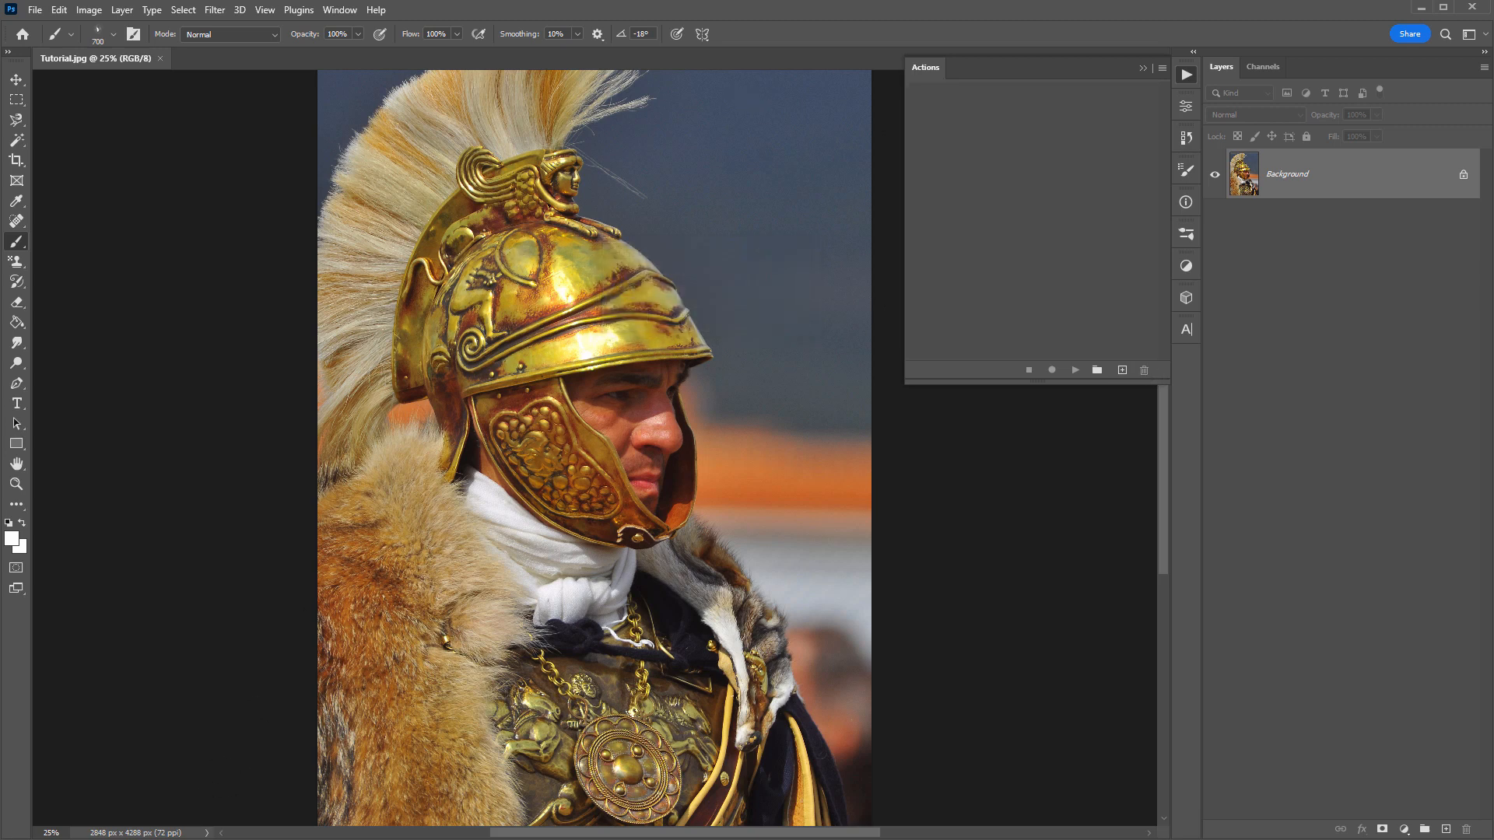
- Switch to File Explorer and load Concept Sketch Photo Effect - By Sevenstyles.atn directly from its folder
key(alt+Tab)
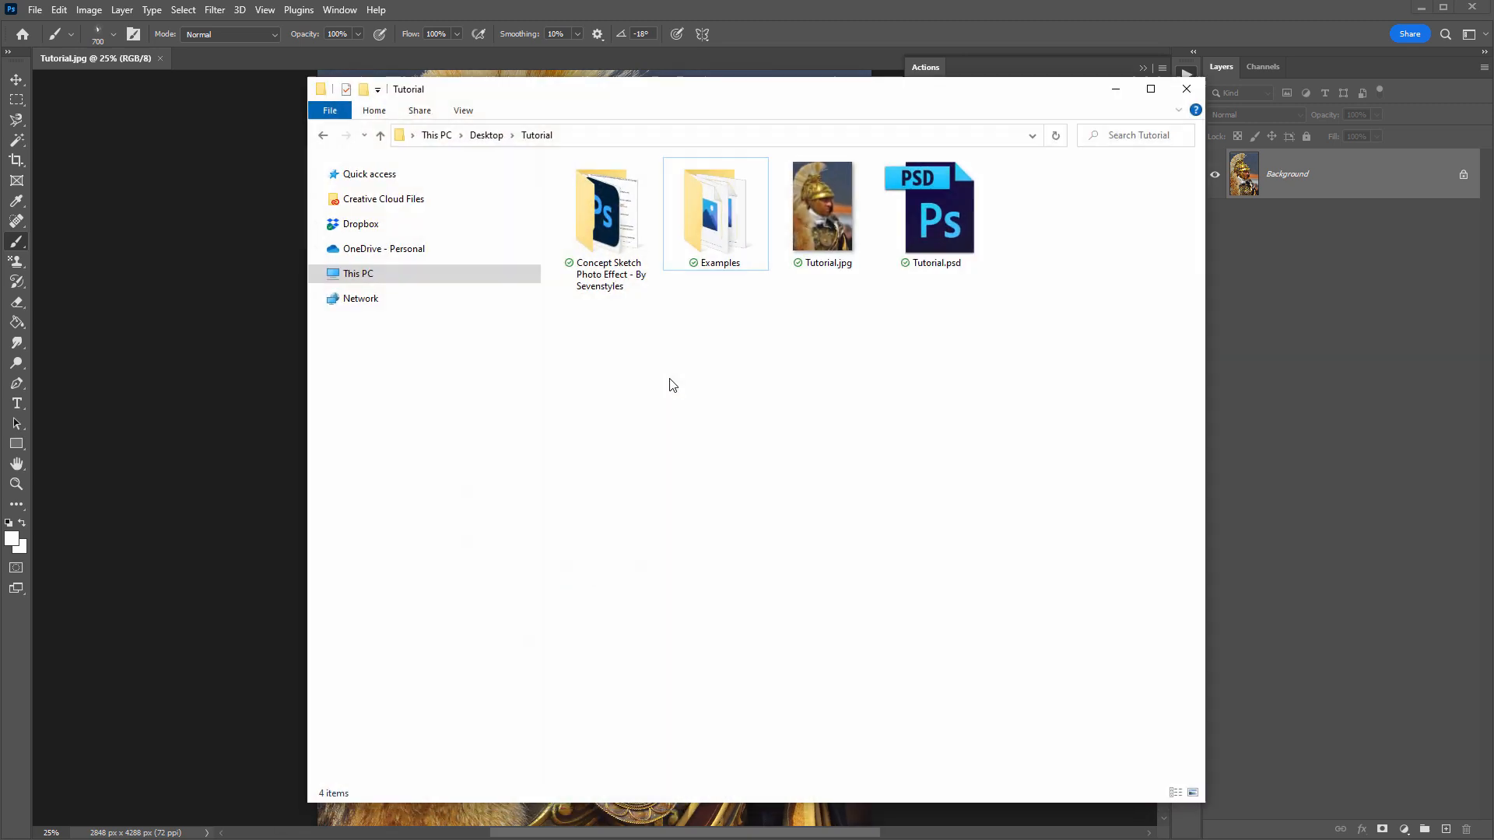
double_click(595, 208)
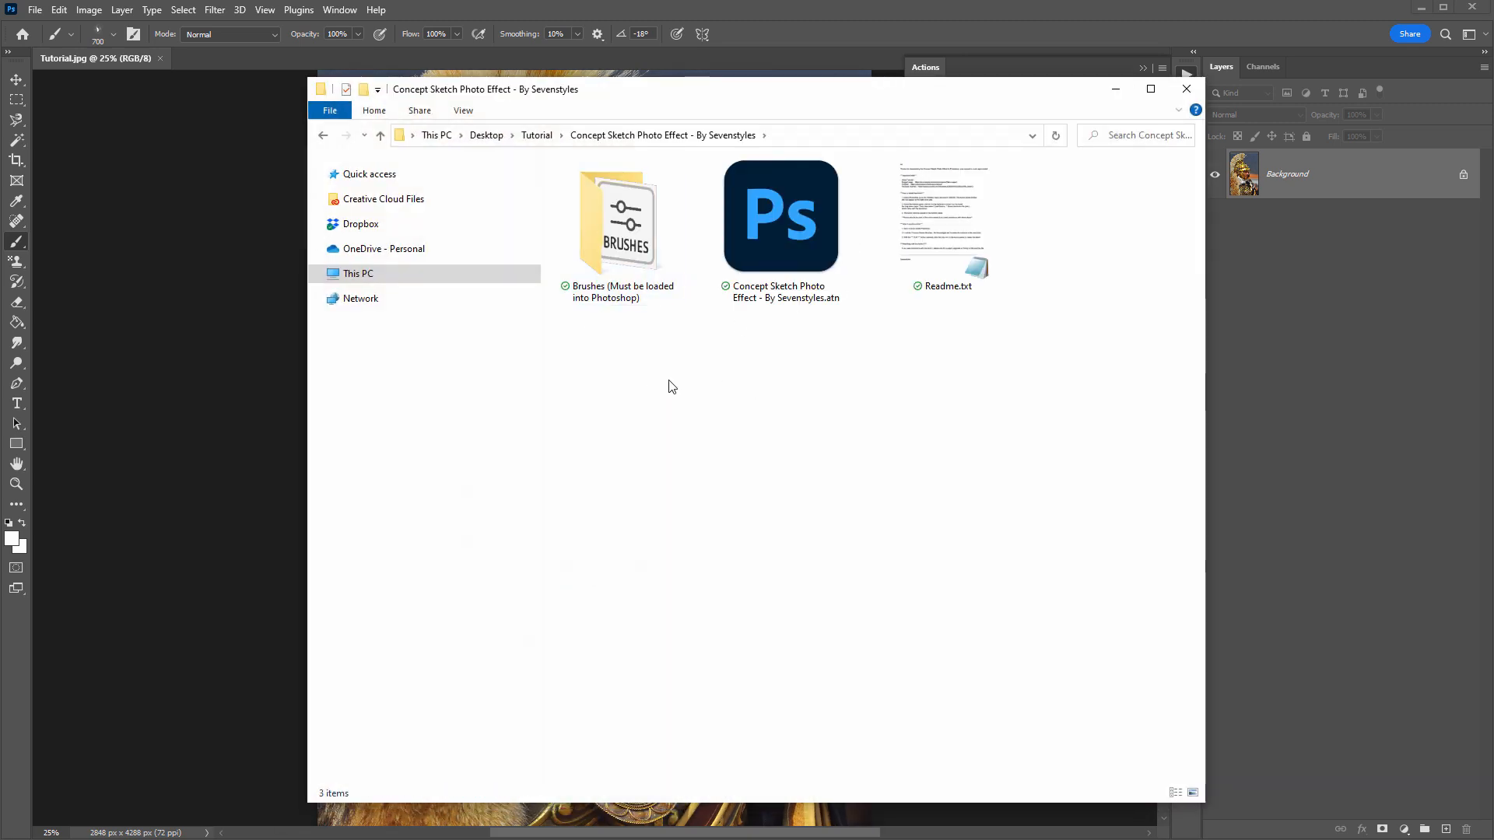
click(795, 227)
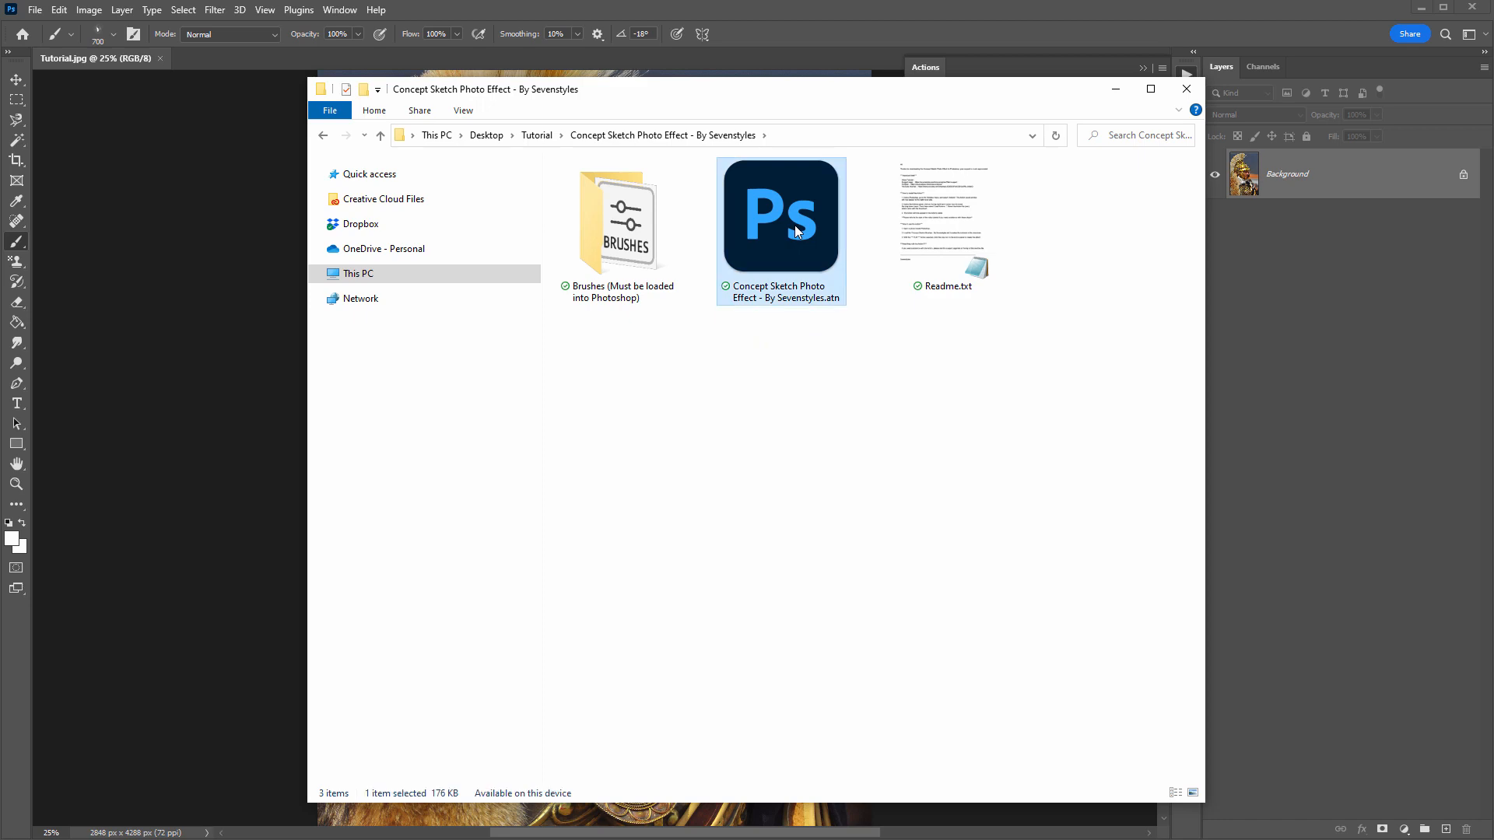
double_click(795, 226)
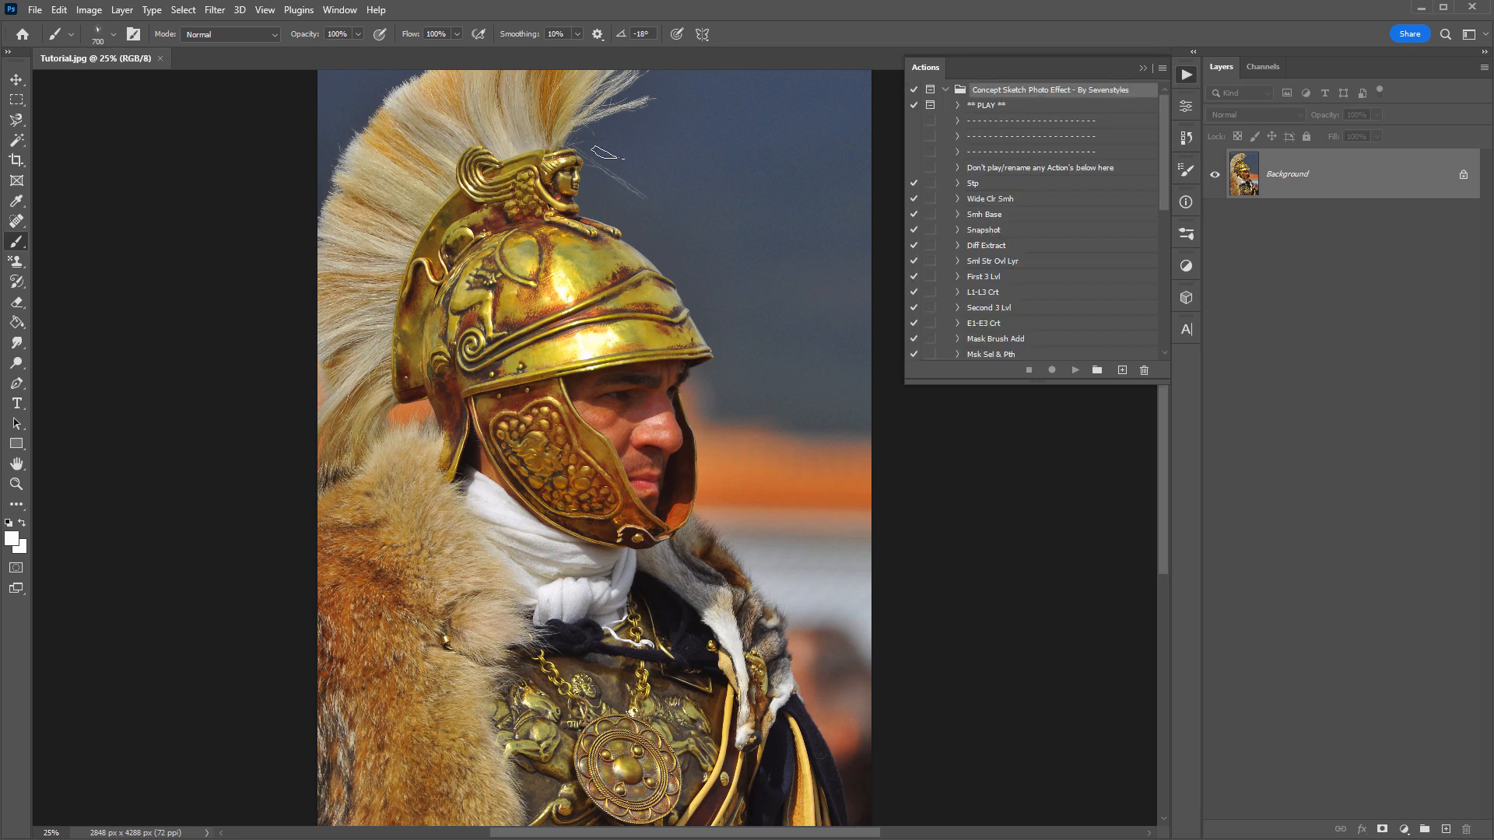
- Delete the Concept Sketch Brushes - By Sevenstyles group from the brush presets
right_click(359, 123)
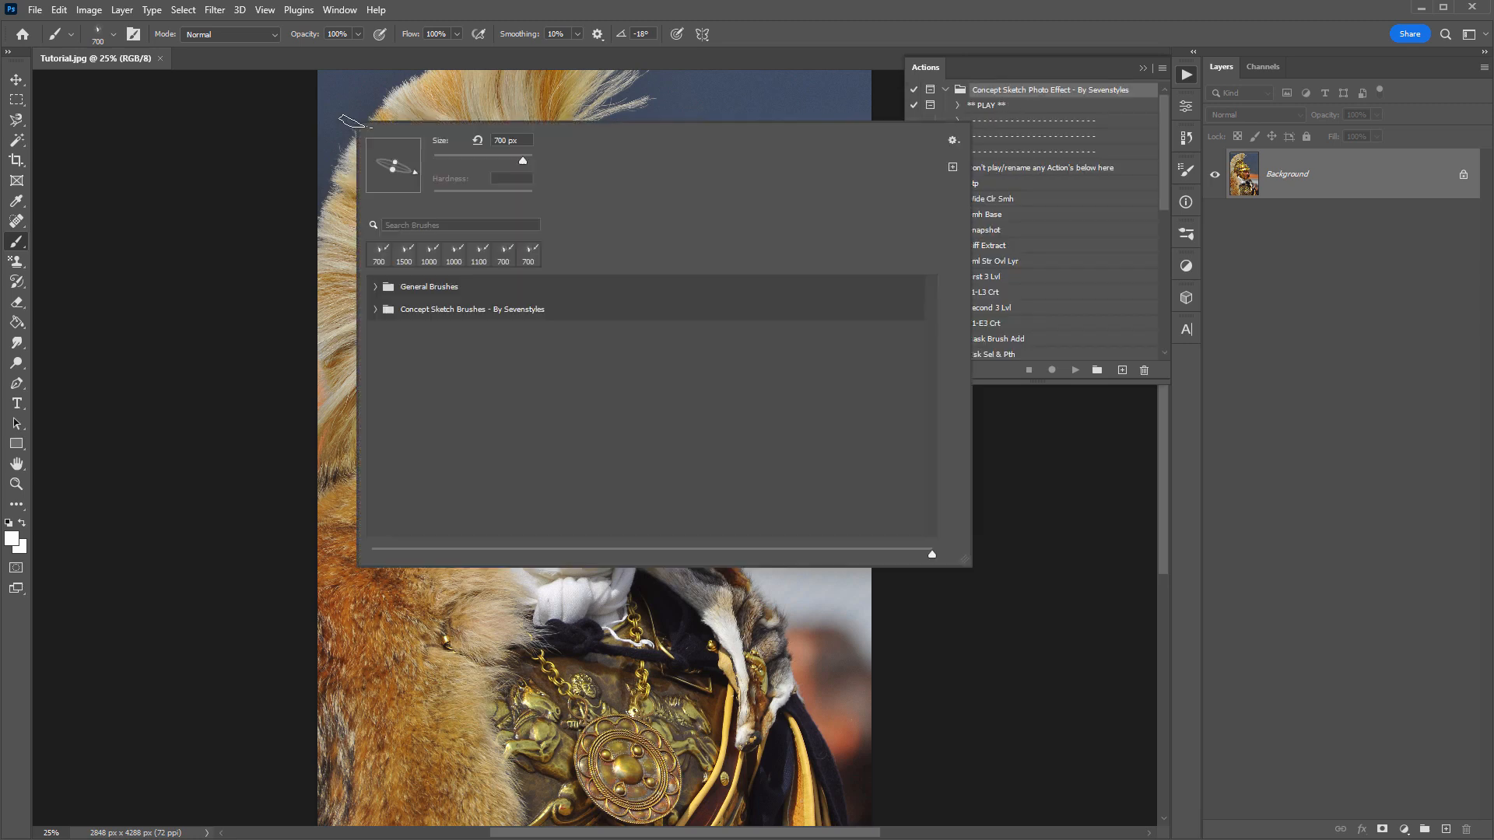
right_click(431, 315)
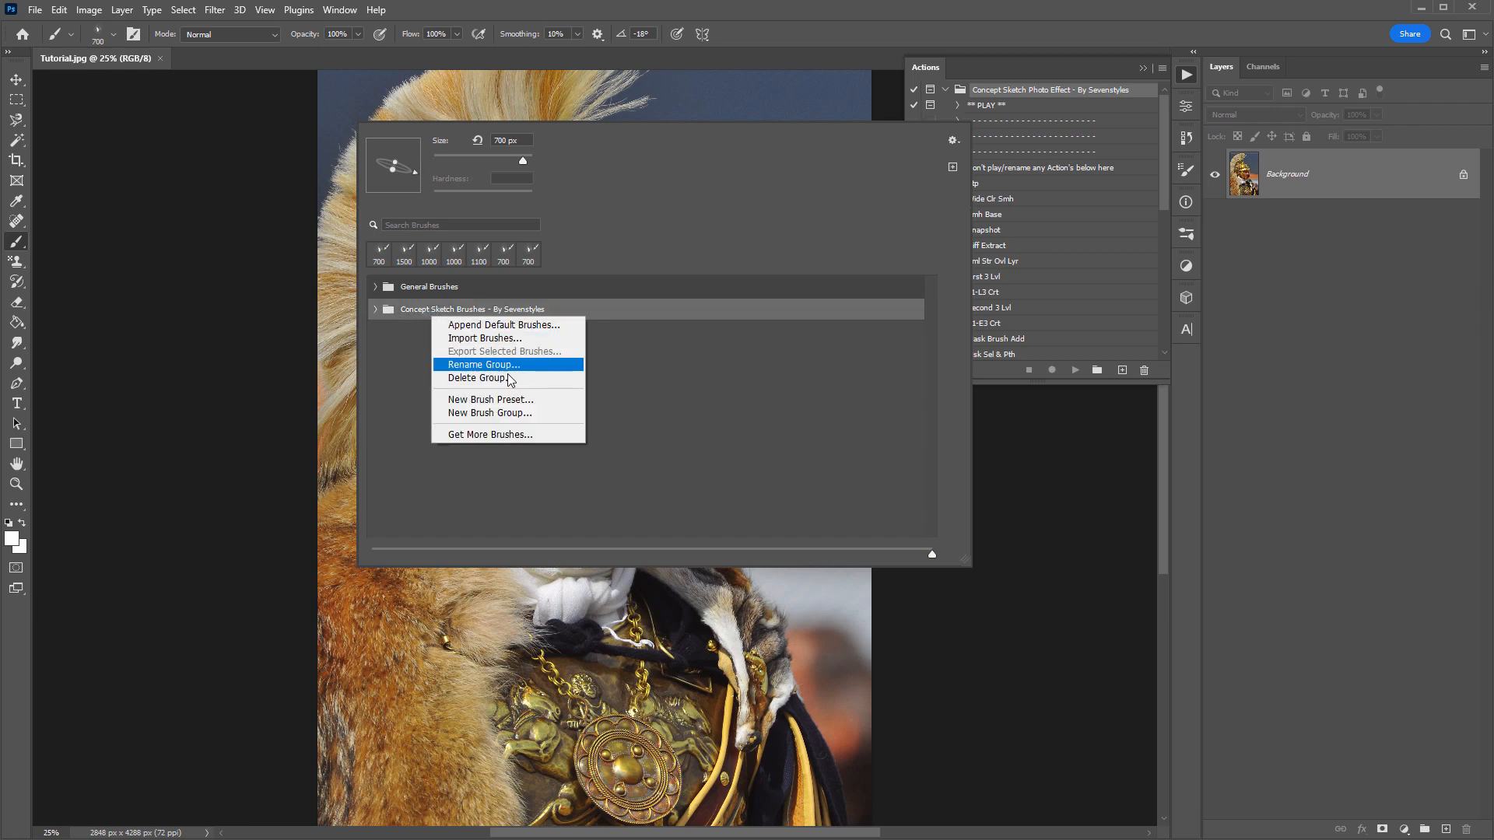
click(481, 377)
click(698, 321)
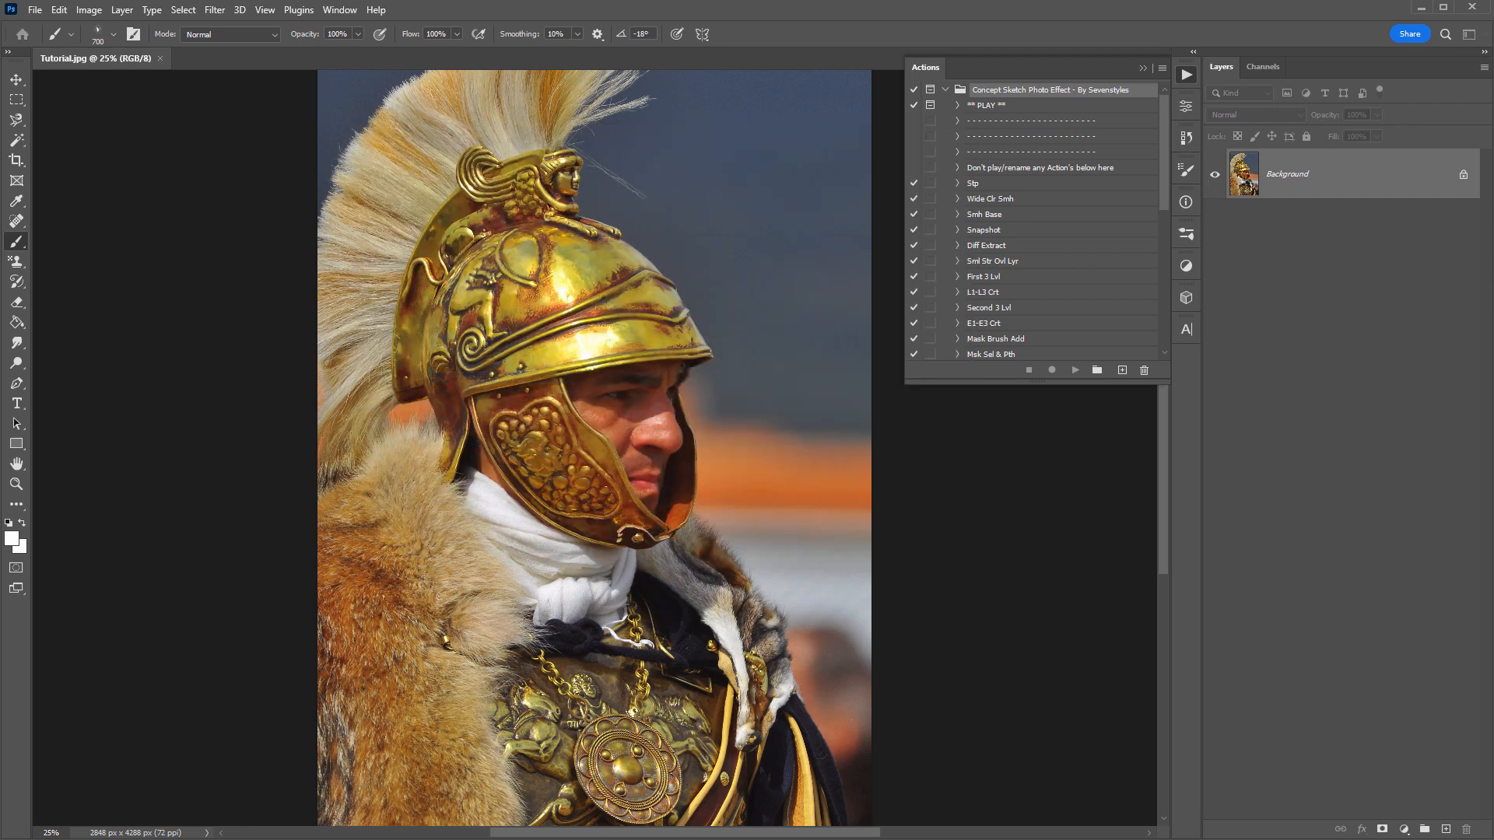
- Switch to File Explorer, load the Concept Sketch Brushes file from the Brushes folder, and check for its group in the brush presets
click(80, 839)
click(641, 363)
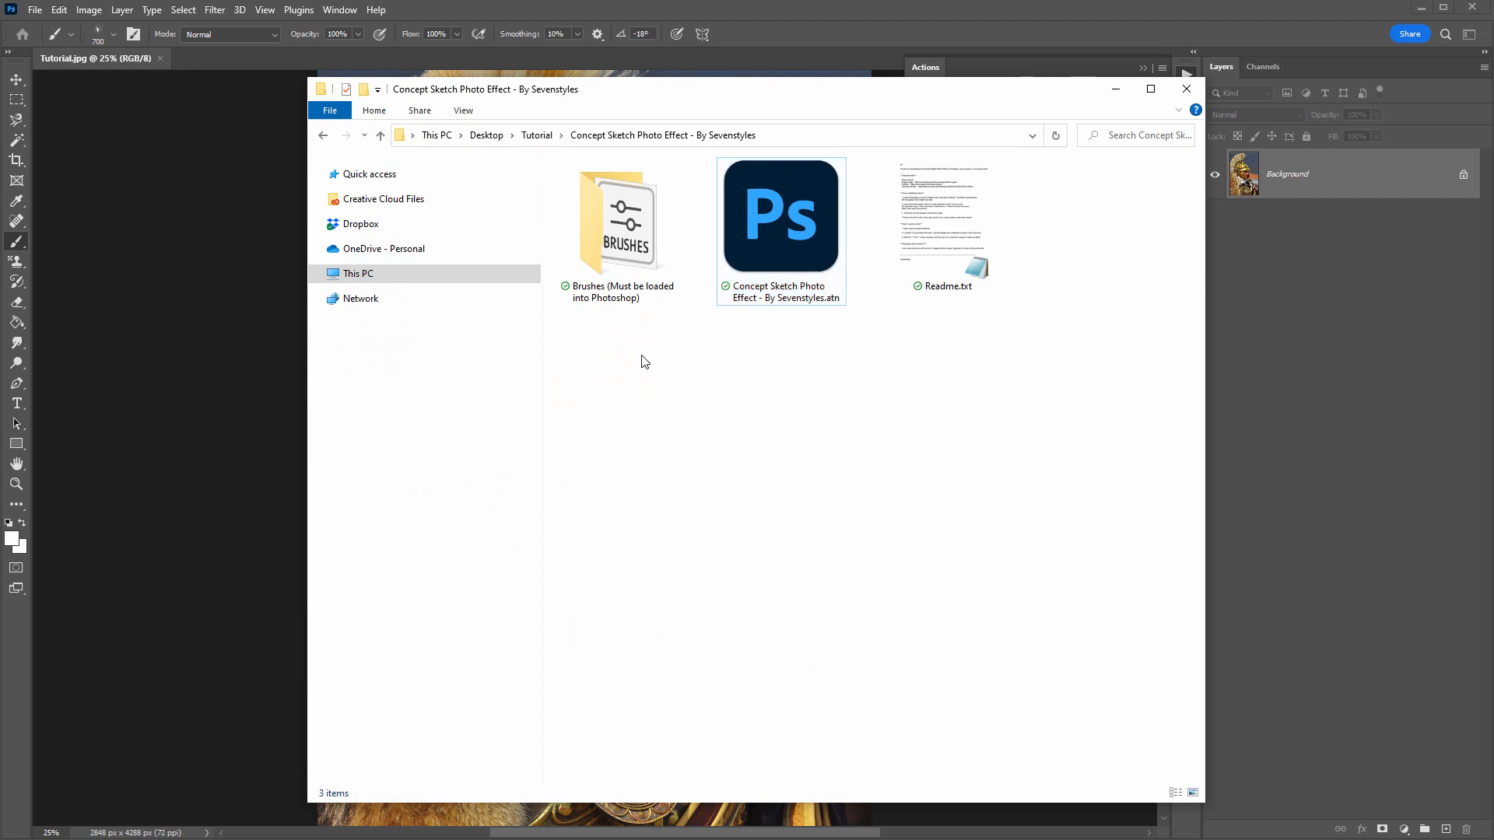
double_click(637, 214)
double_click(671, 242)
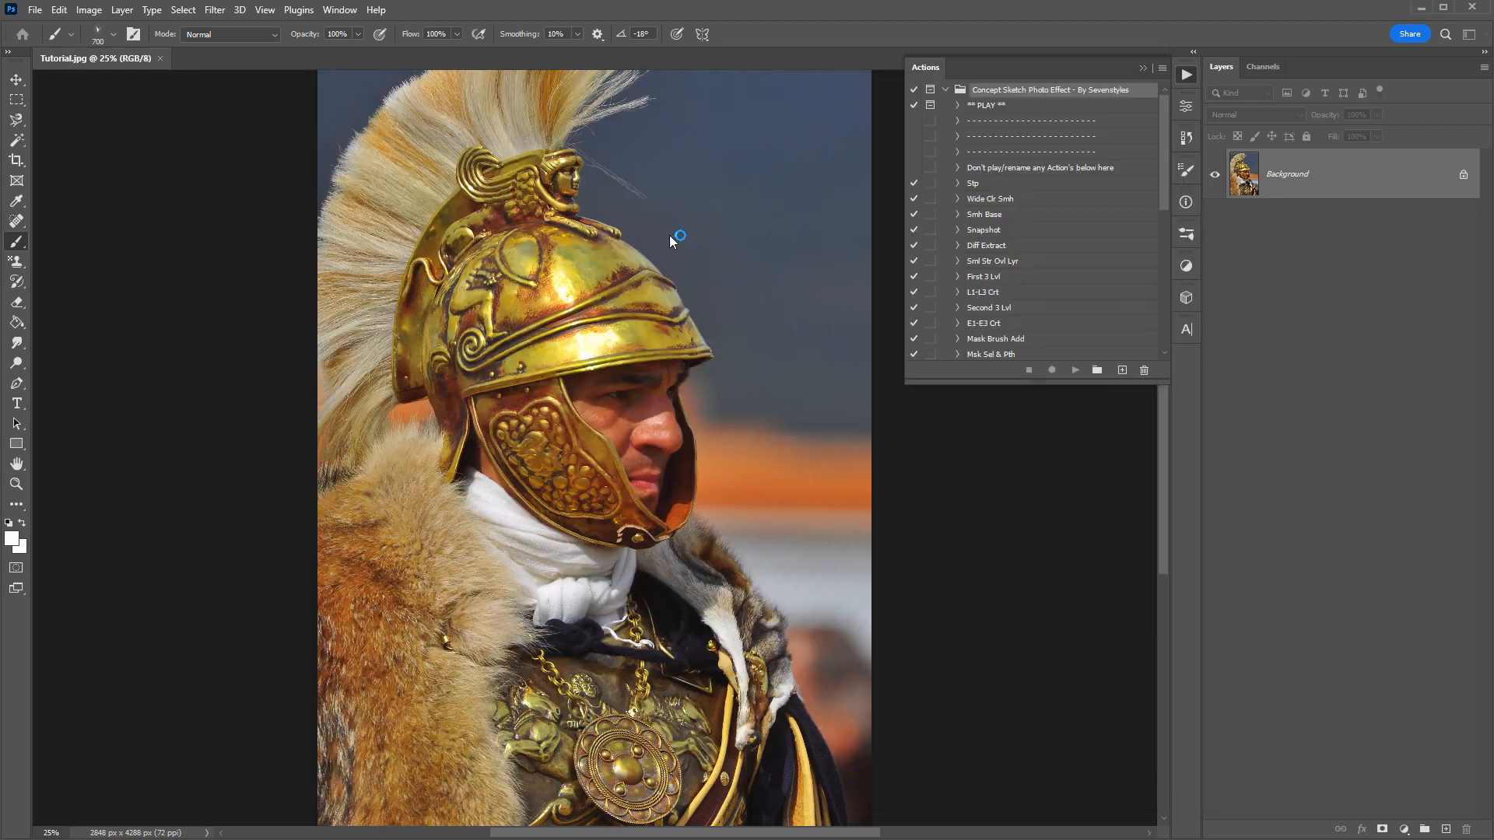
right_click(477, 158)
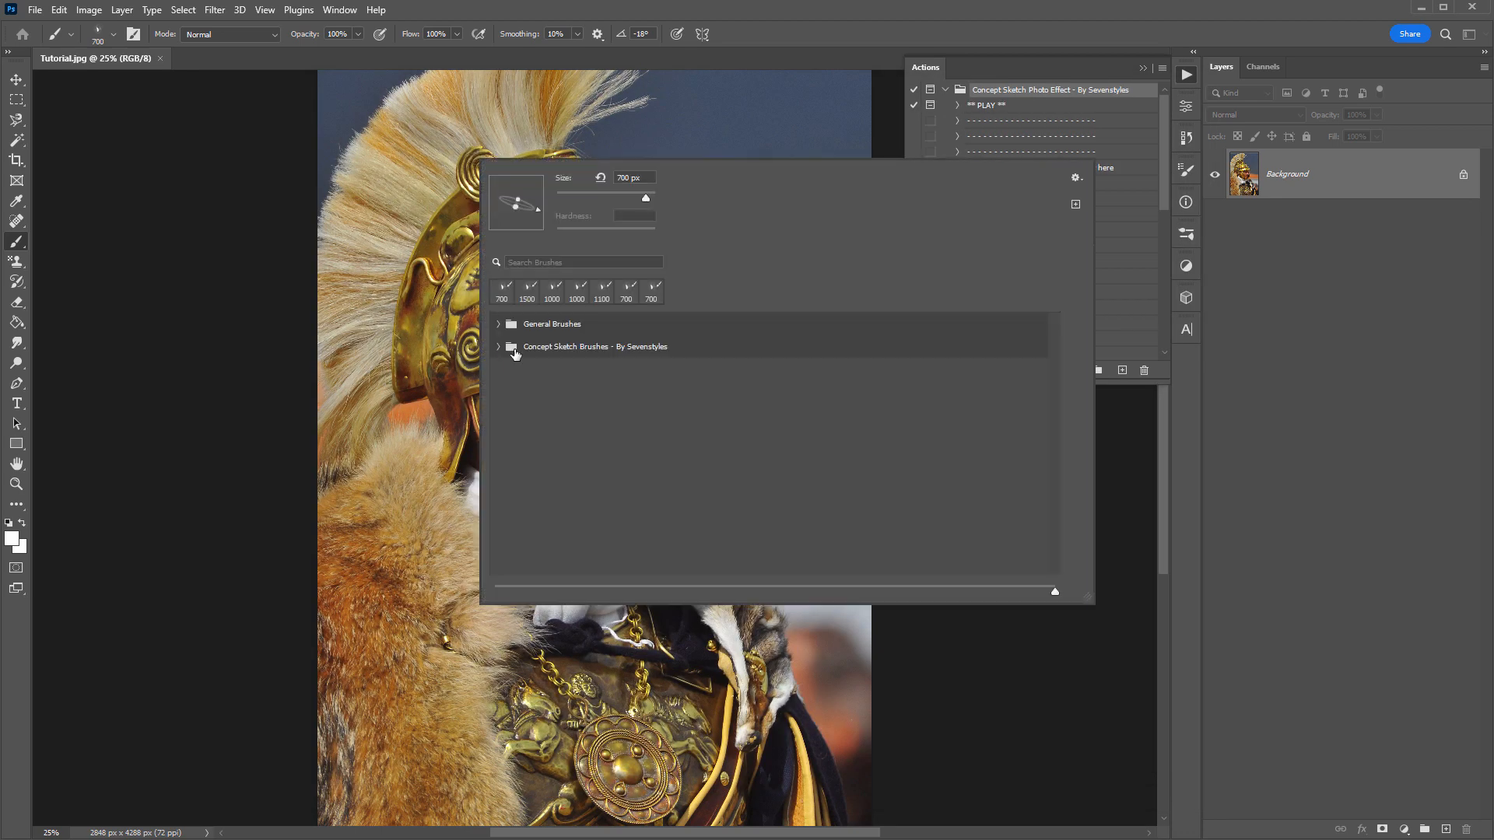
click(418, 196)
- Switch to the Move tool, play the ** PLAY ** action of the Concept Sketch set, and continue past its image dimensions message
key(v)
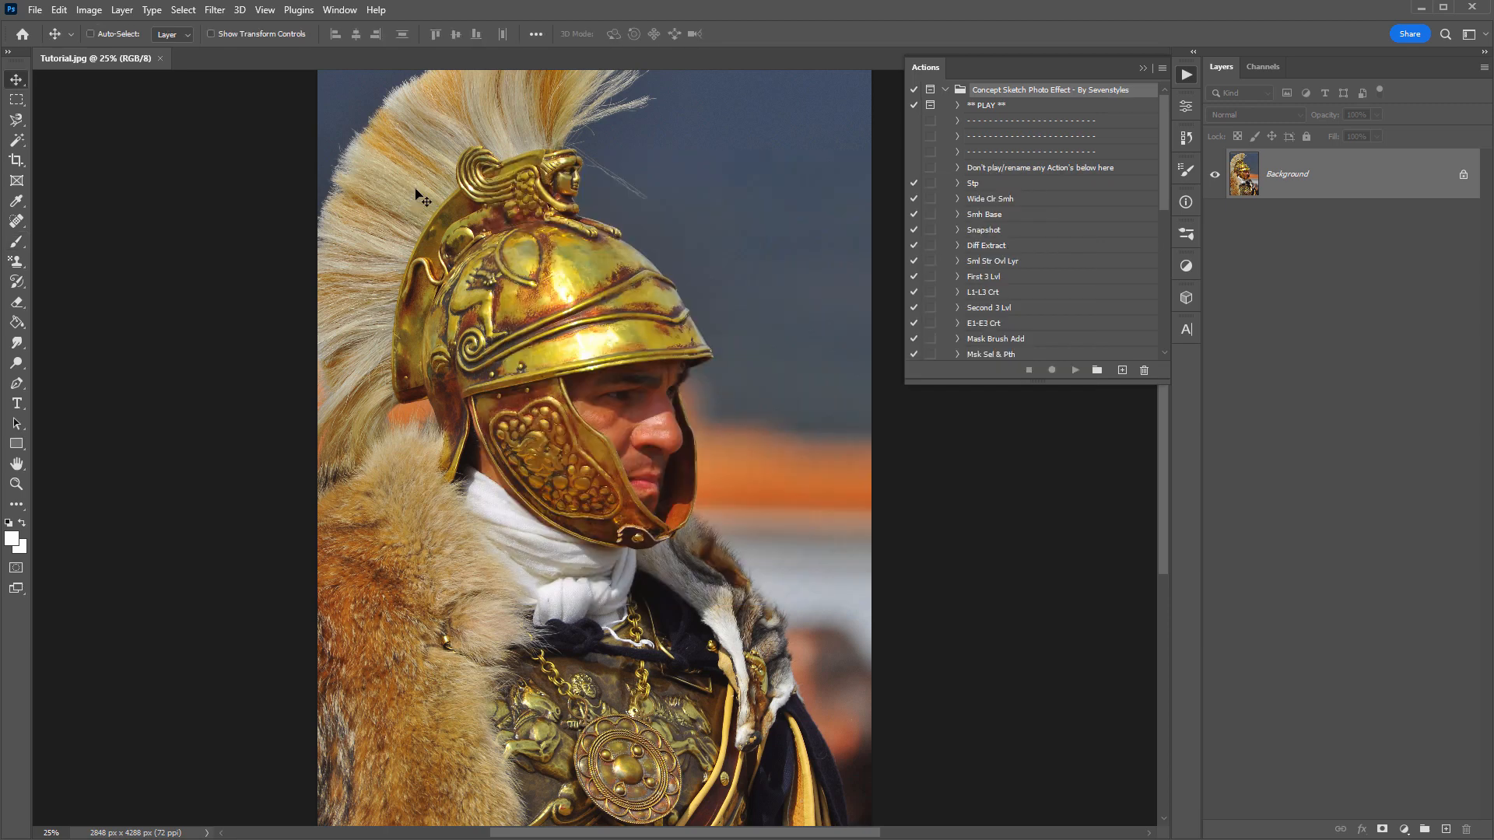
click(1007, 109)
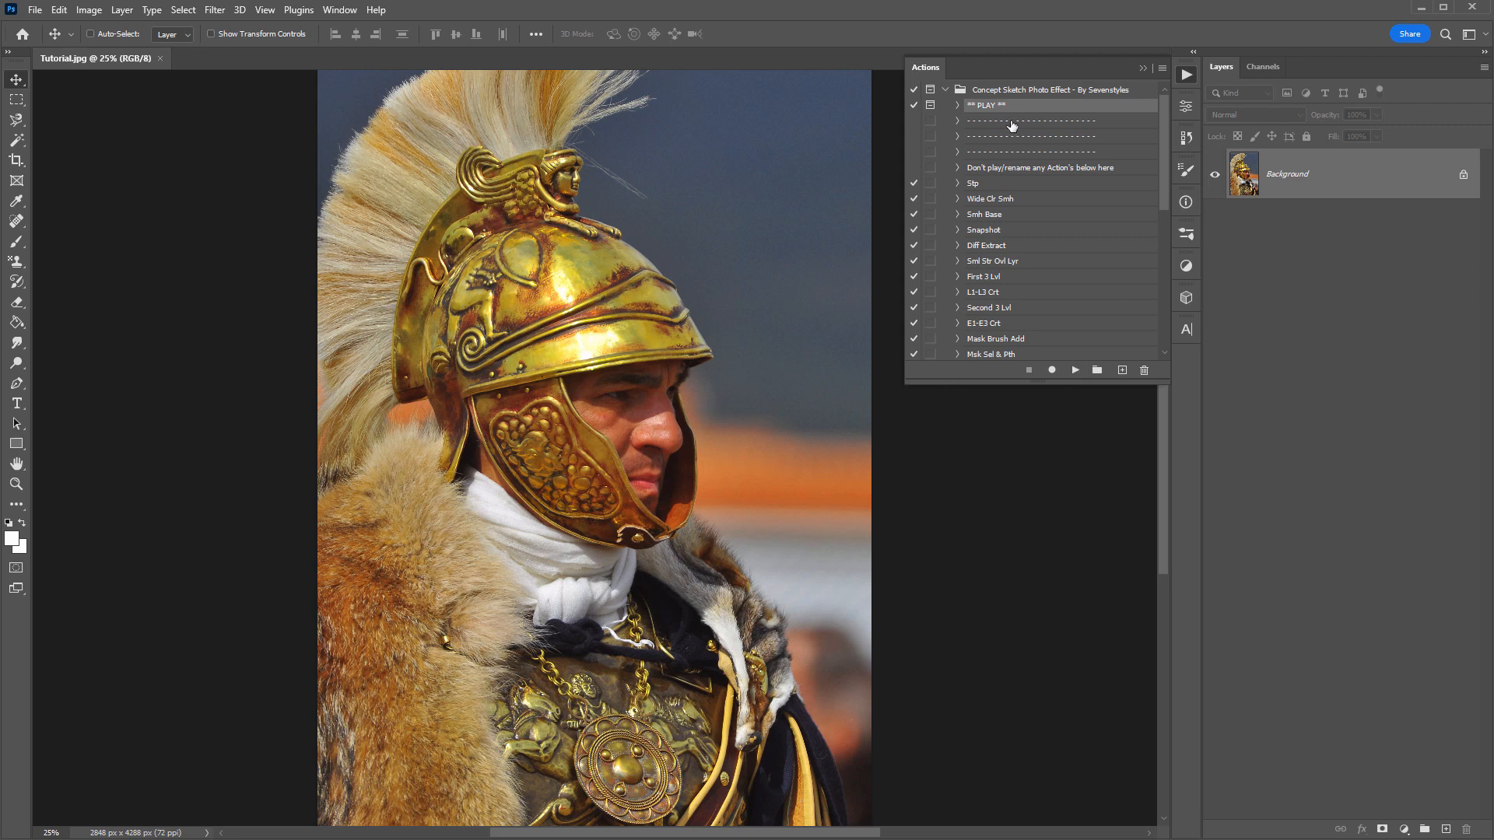
click(1013, 92)
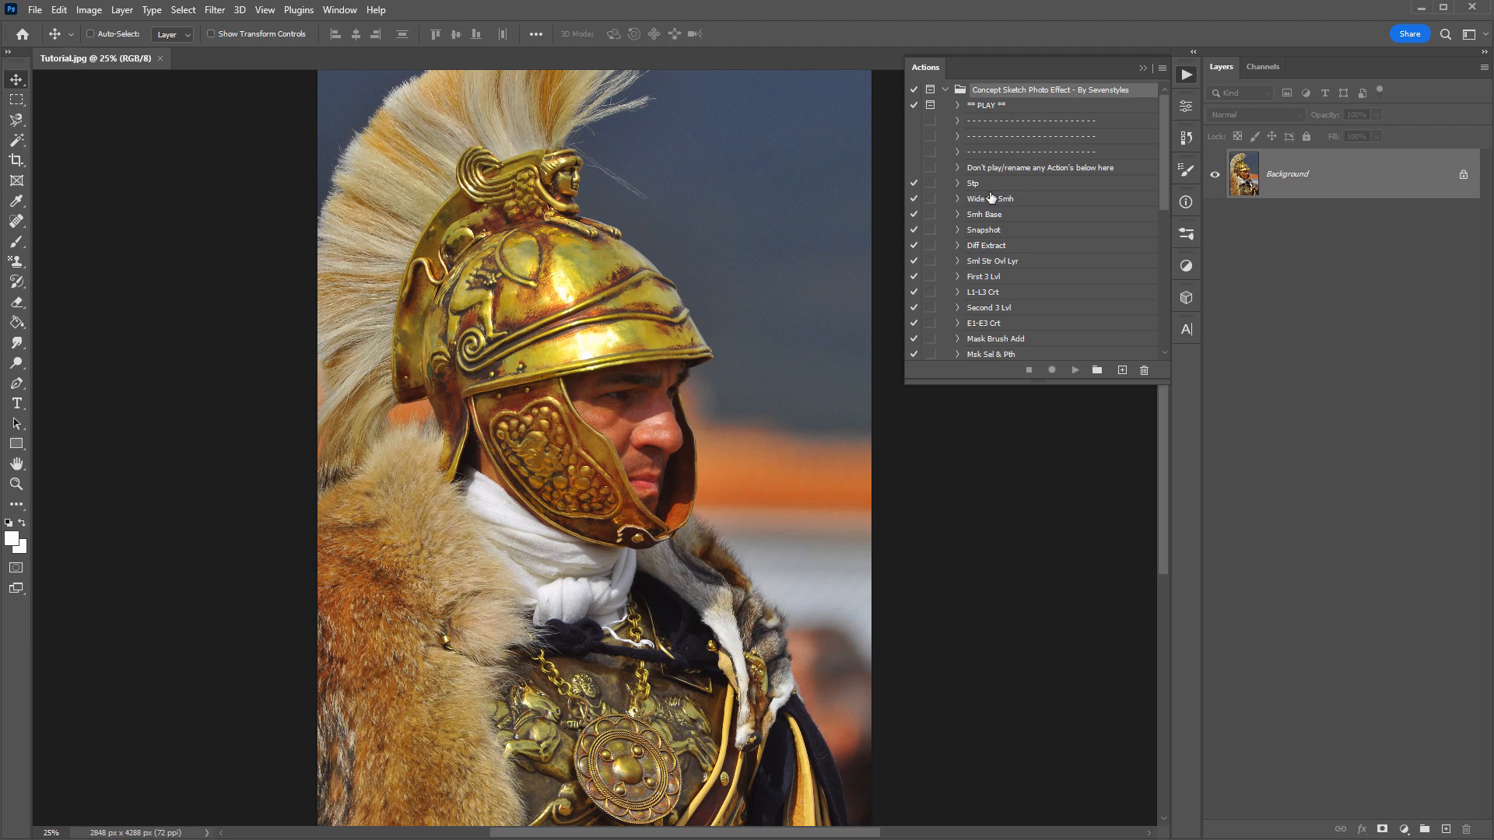
scroll(1001, 294, down, 3)
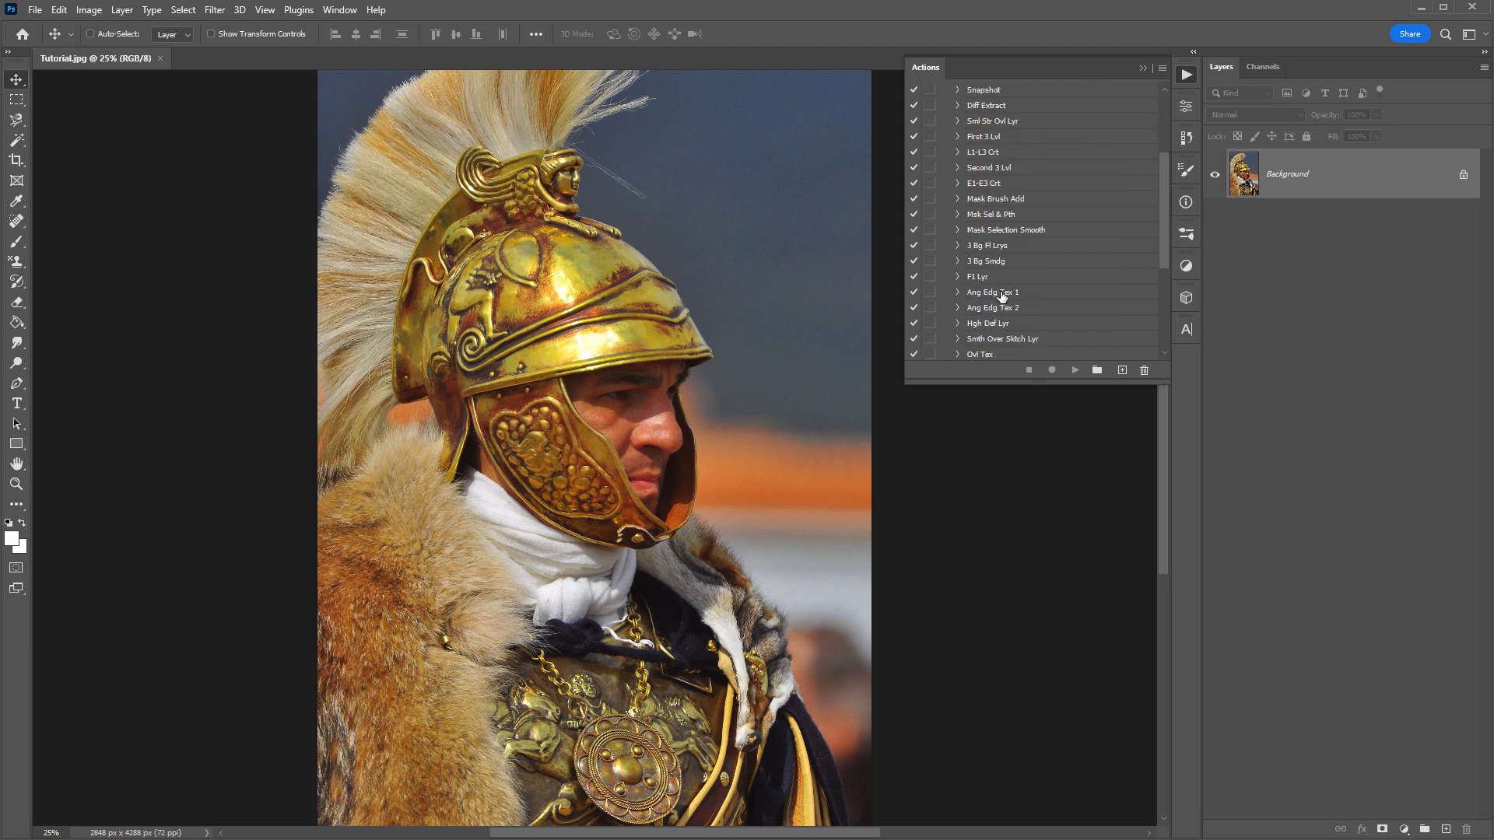
scroll(1006, 263, up, 4)
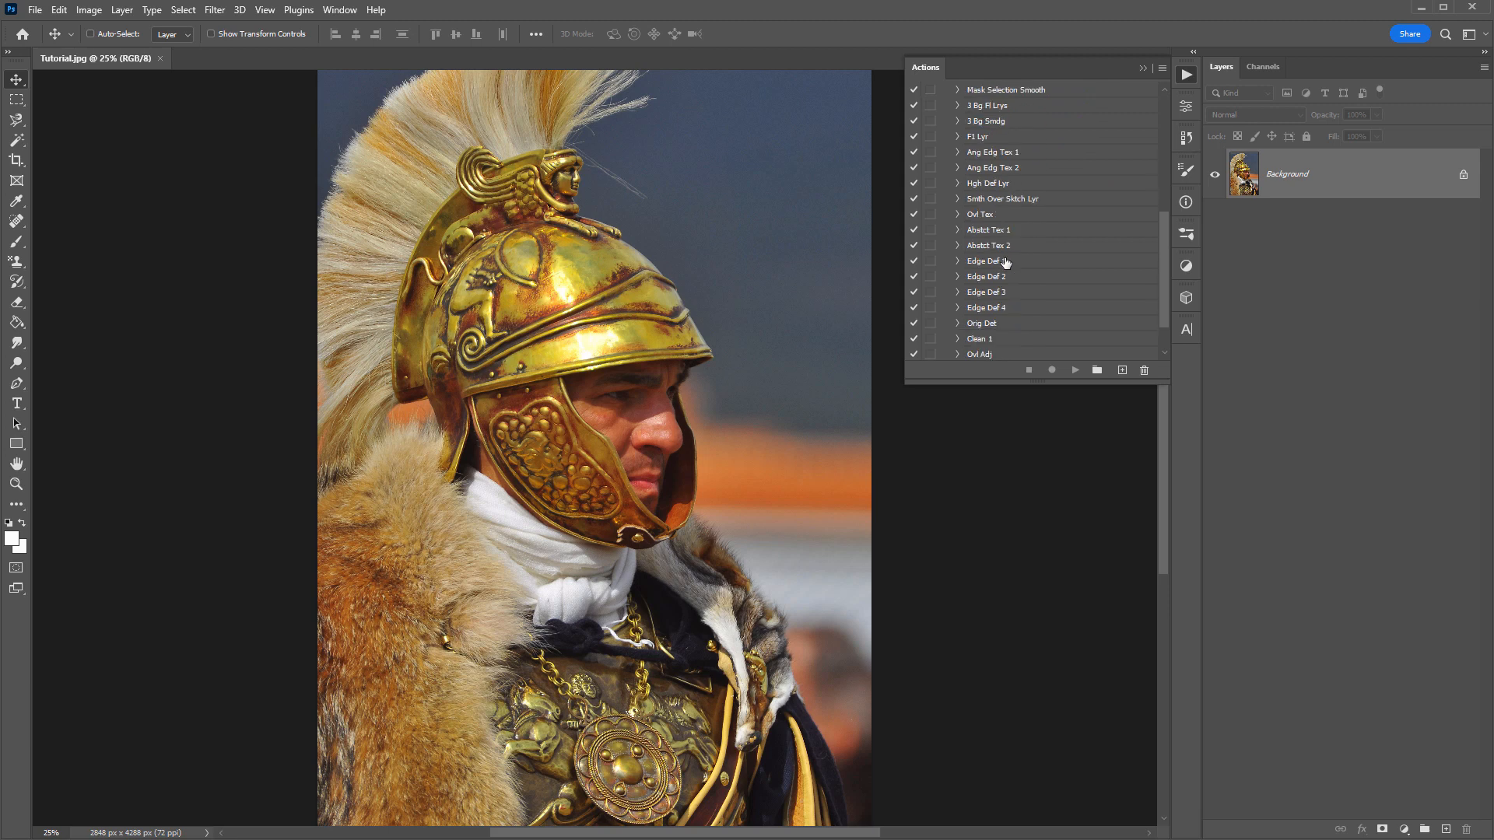
scroll(1006, 263, up, 1)
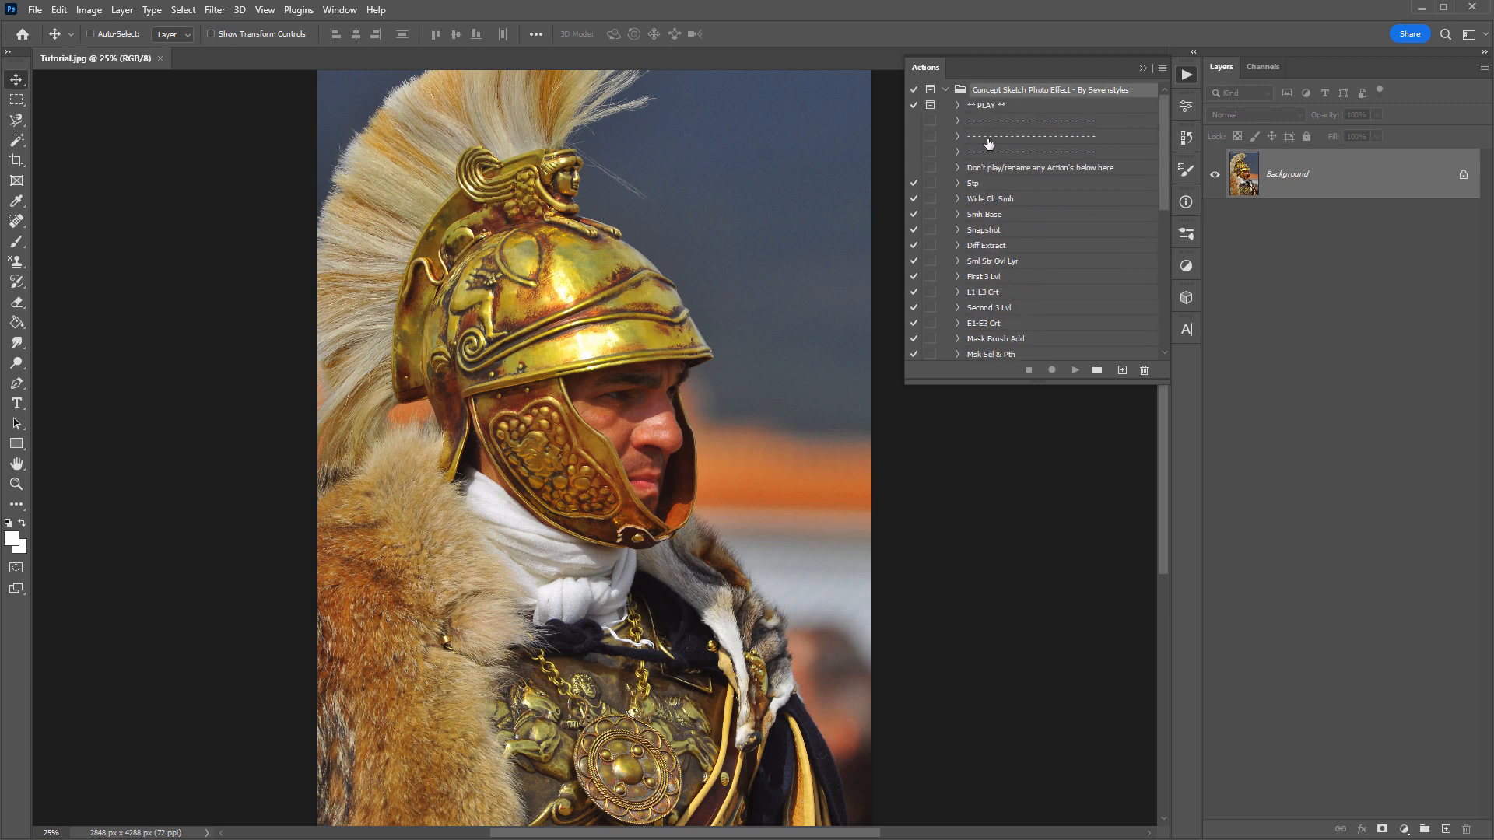
click(982, 106)
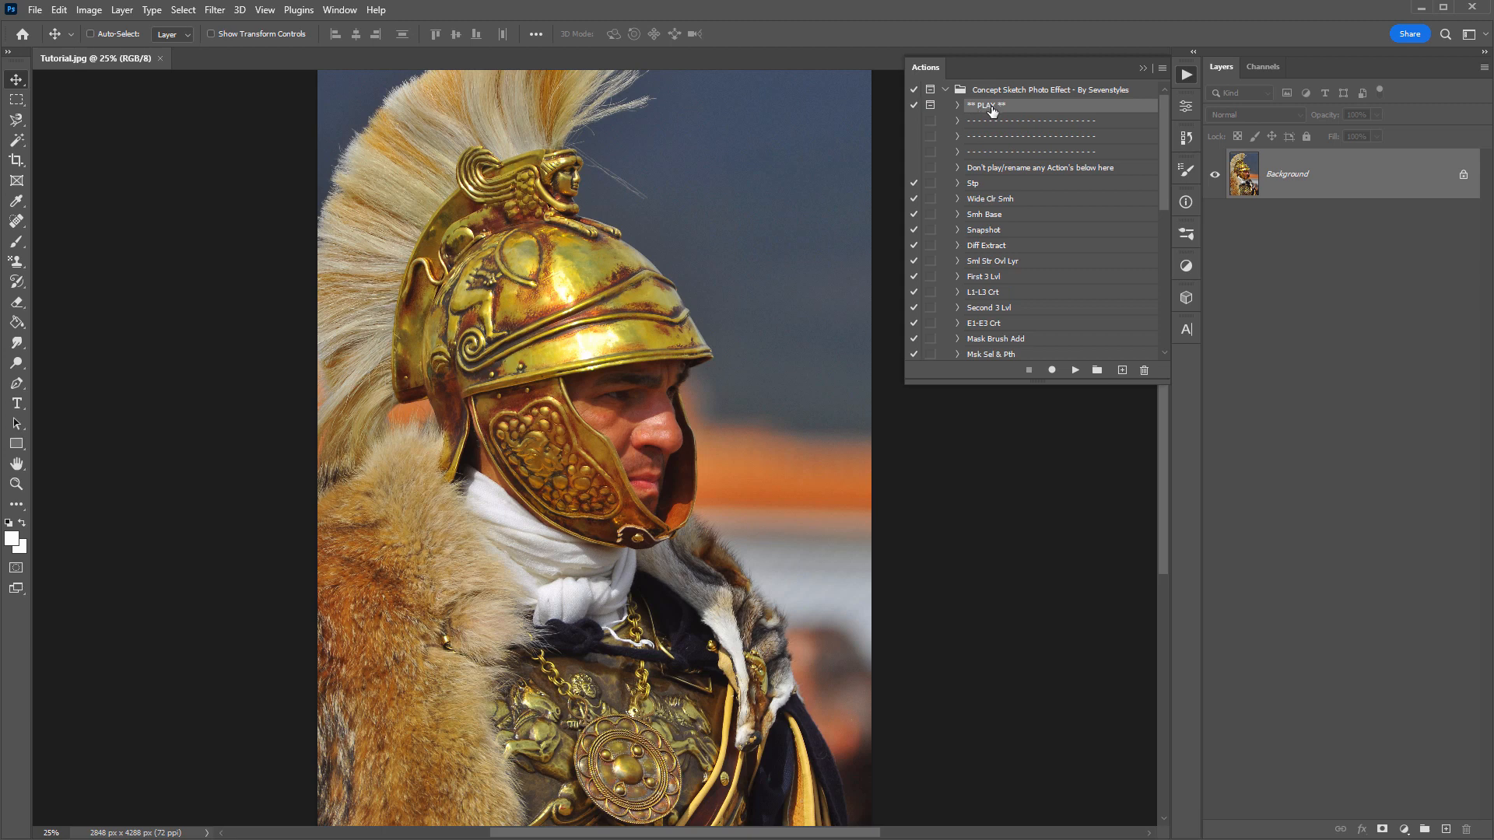
click(1075, 371)
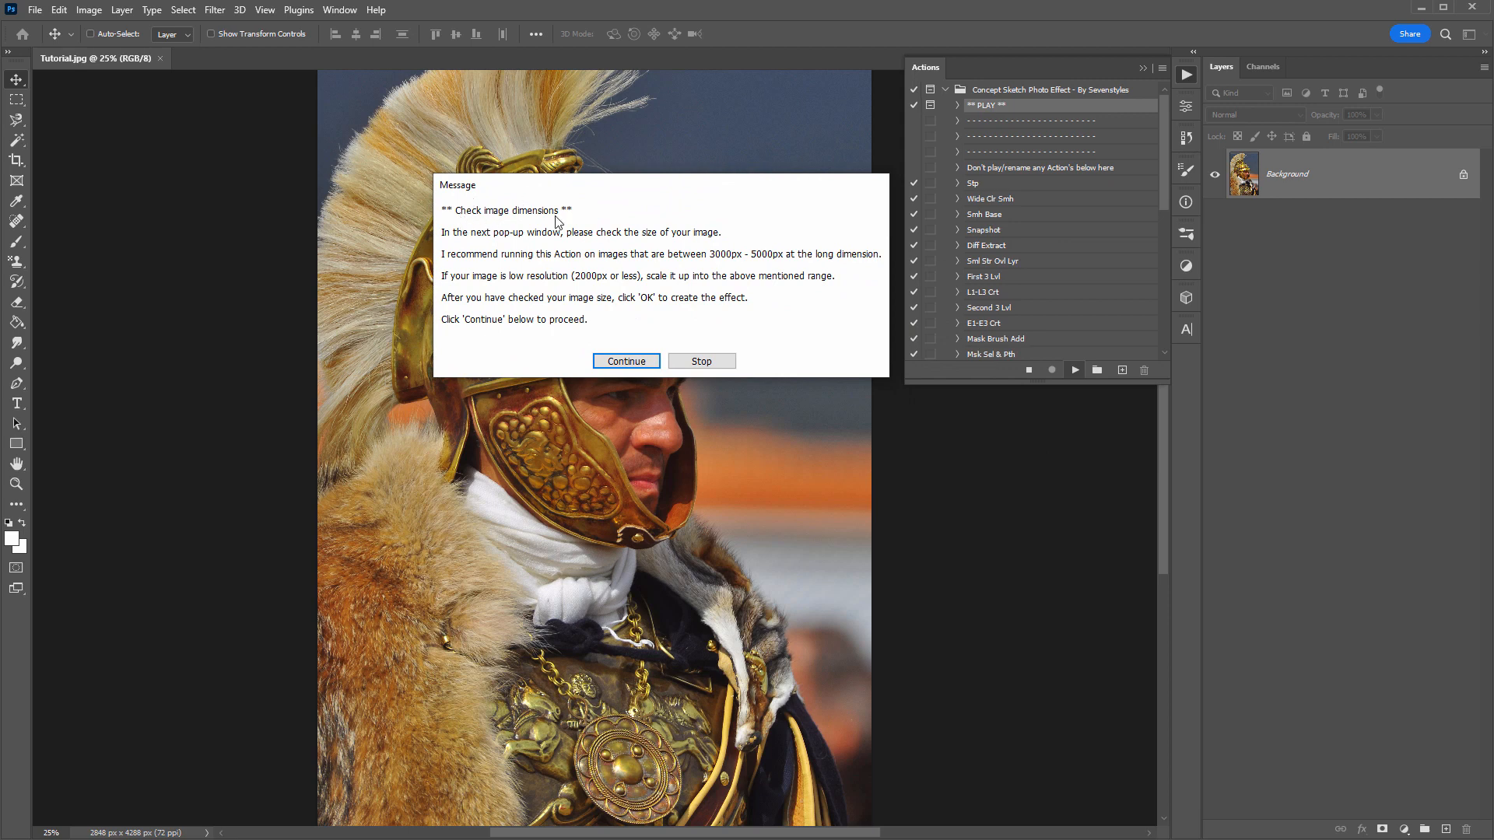
click(611, 336)
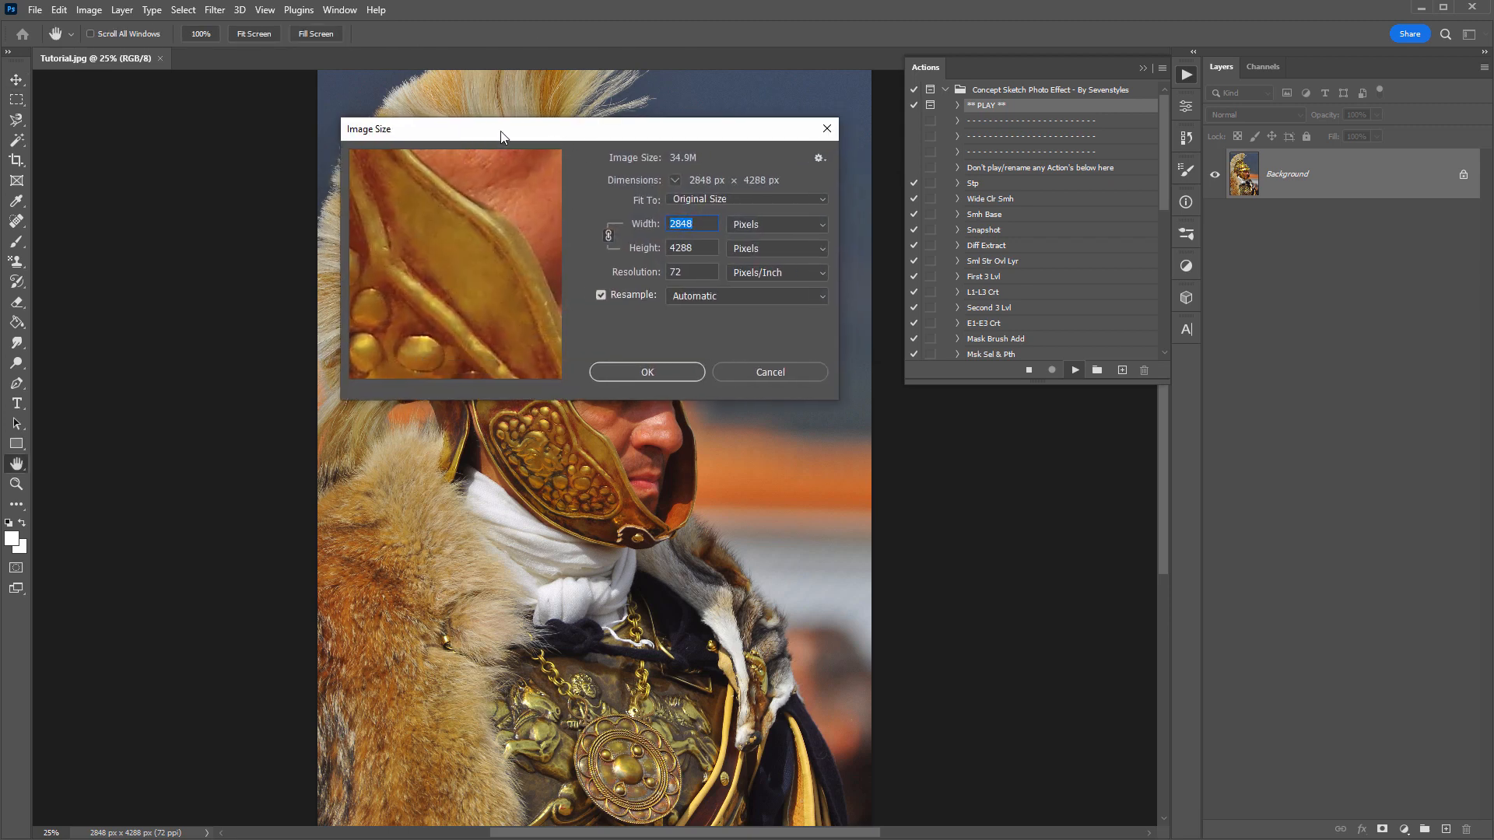
- Set the image height to 4200 px with linked proportions and accept the image size so the action continues
drag(501, 130, 493, 131)
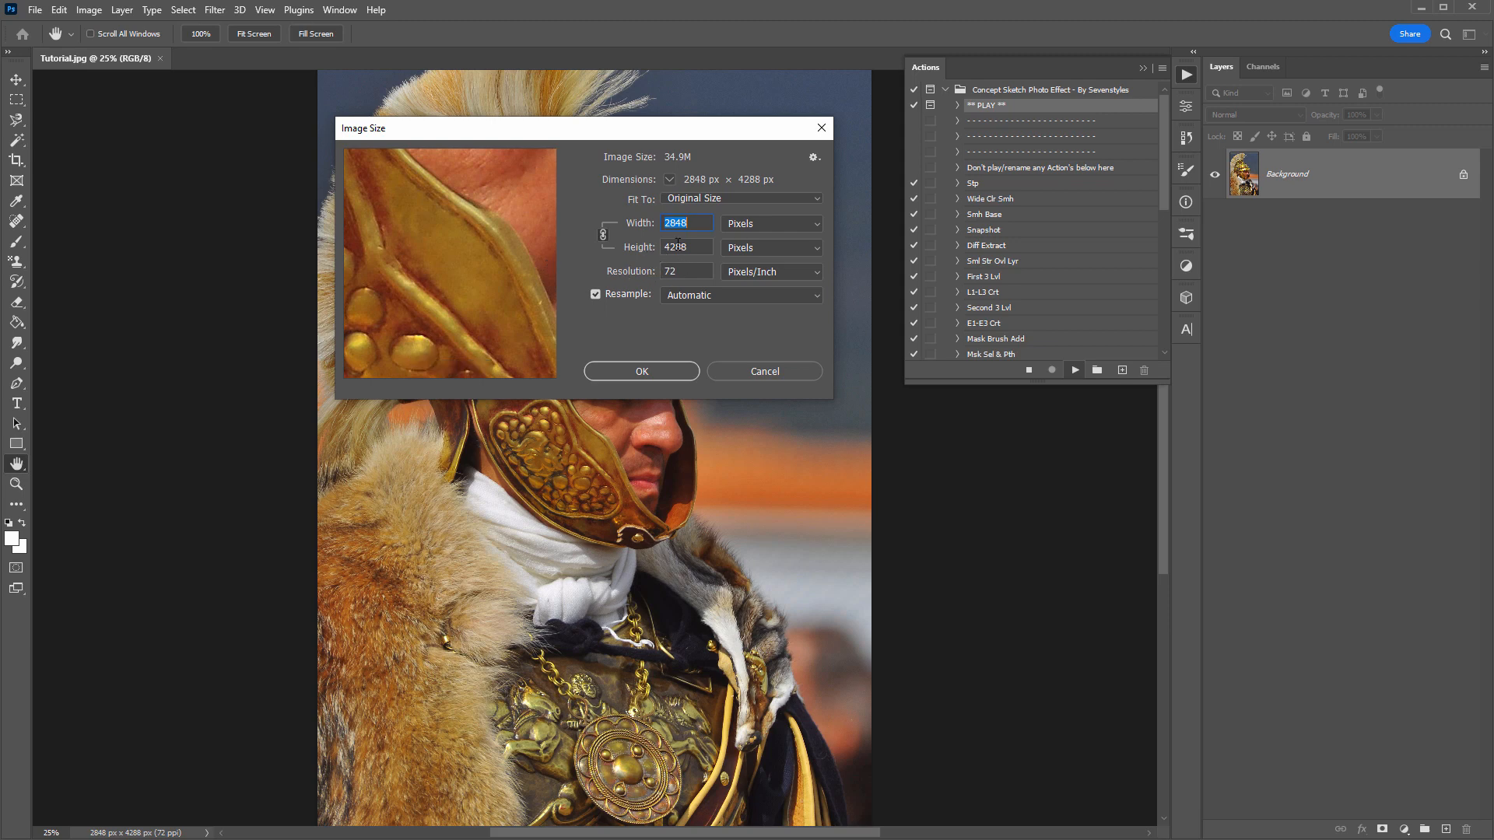
key(Tab)
text(2000)
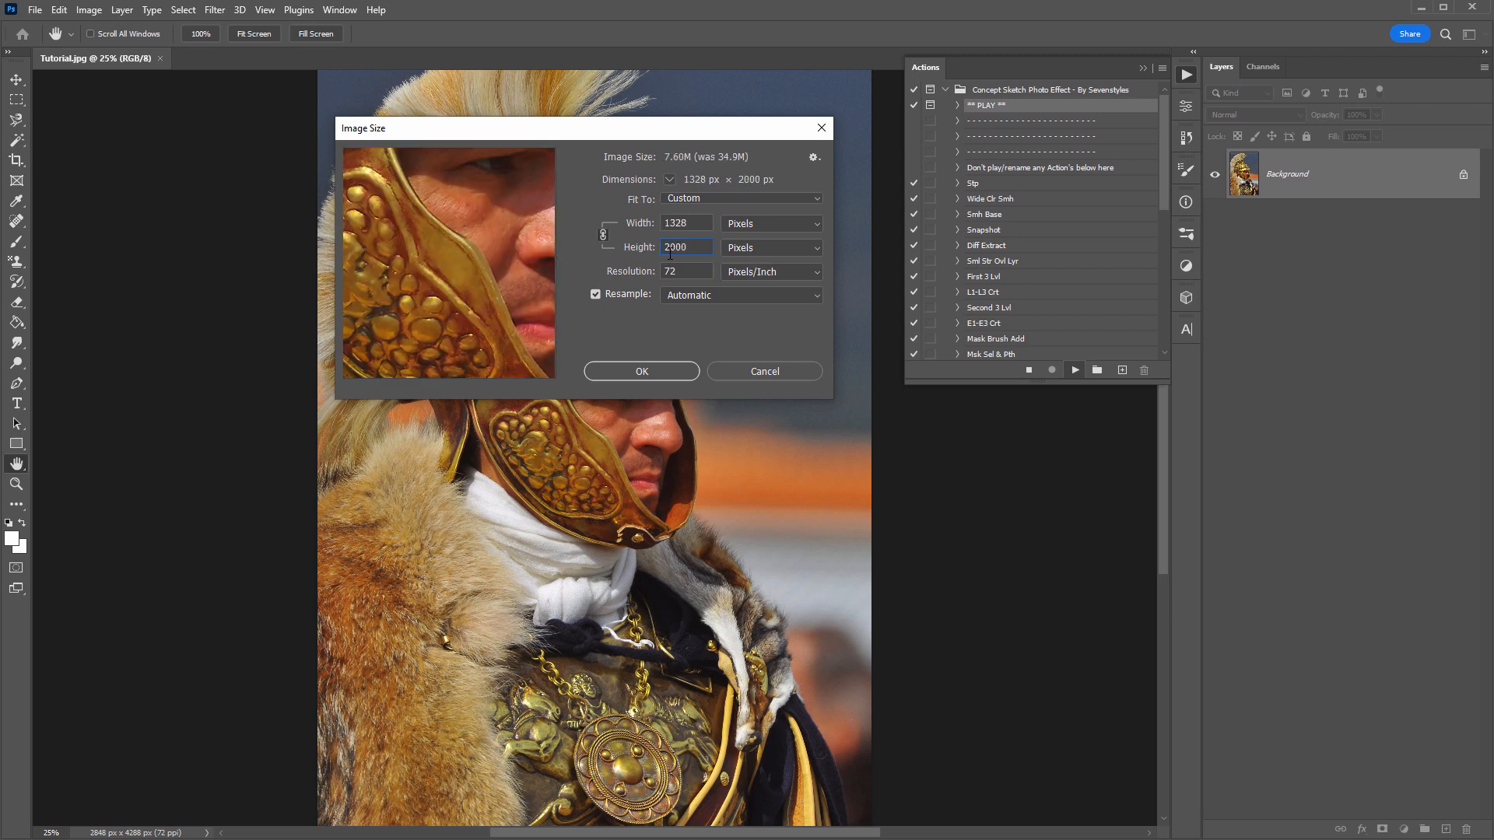
double_click(693, 247)
text(4200)
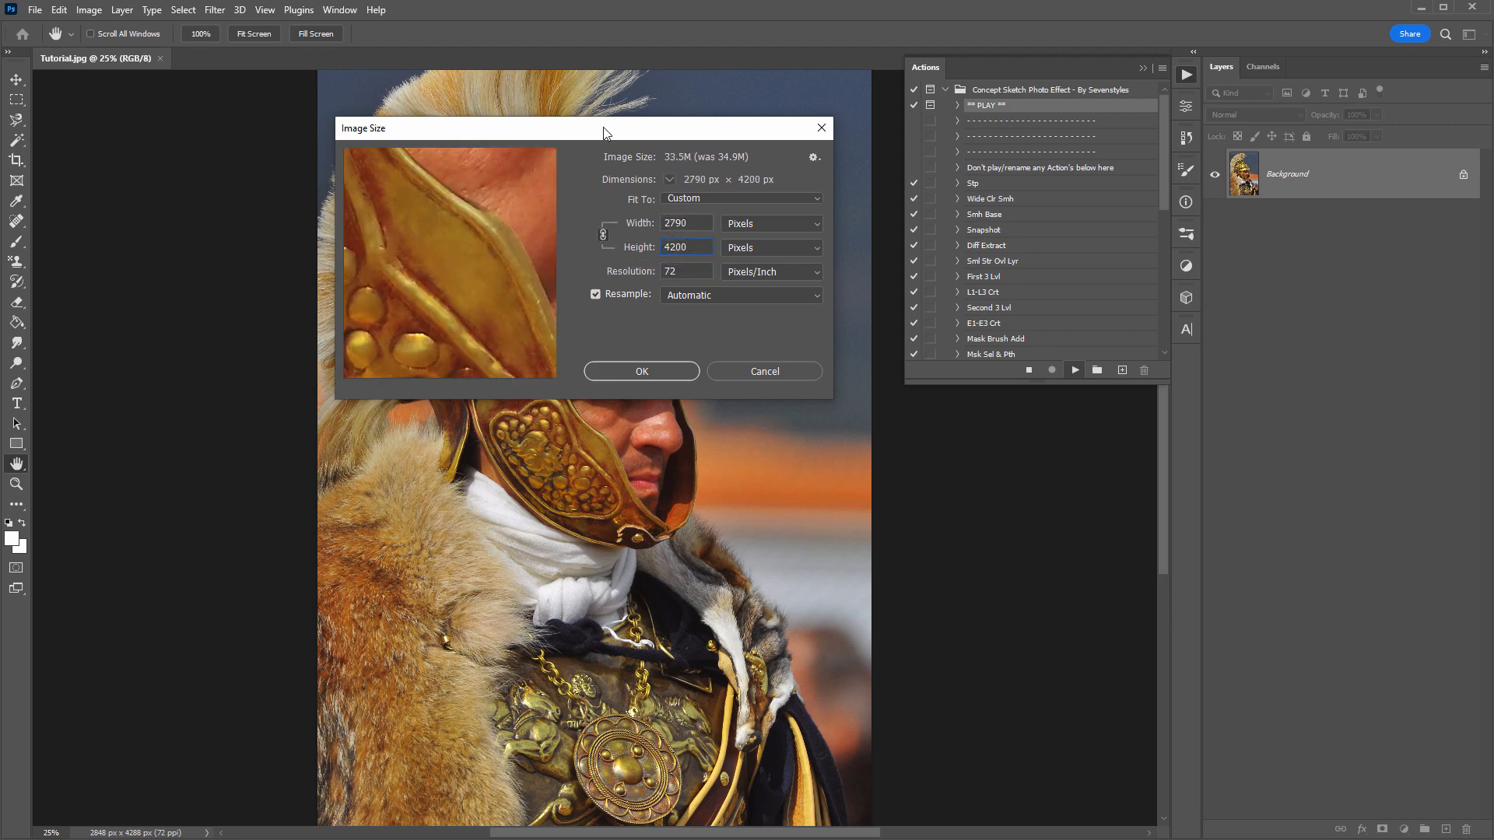
drag(599, 132, 593, 109)
click(632, 349)
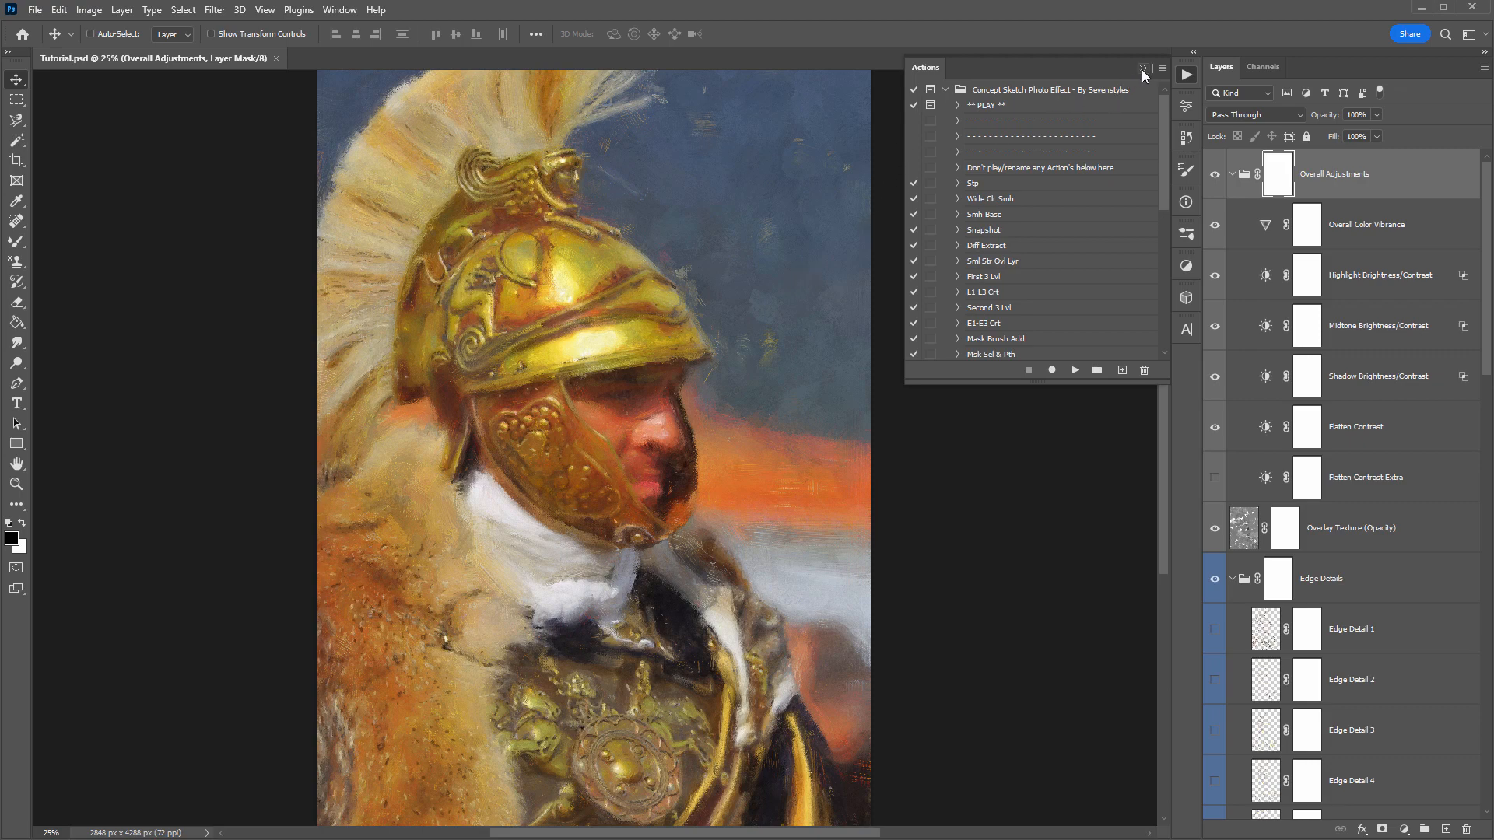
- Put the Actions list away, collapse all layer groups, and save the document
click(1142, 68)
scroll(1317, 354, down, 5)
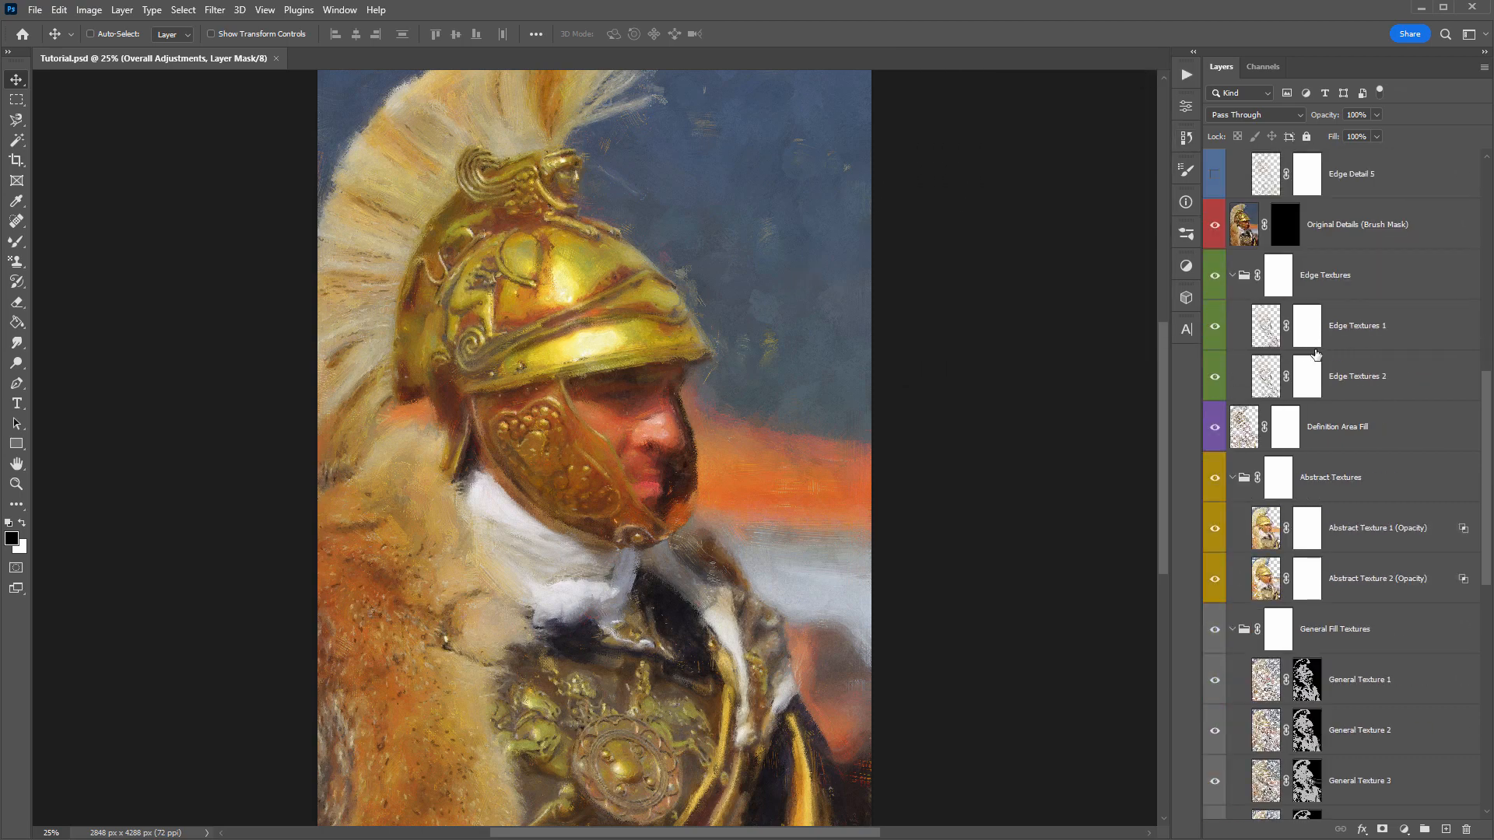
scroll(1317, 354, up, 5)
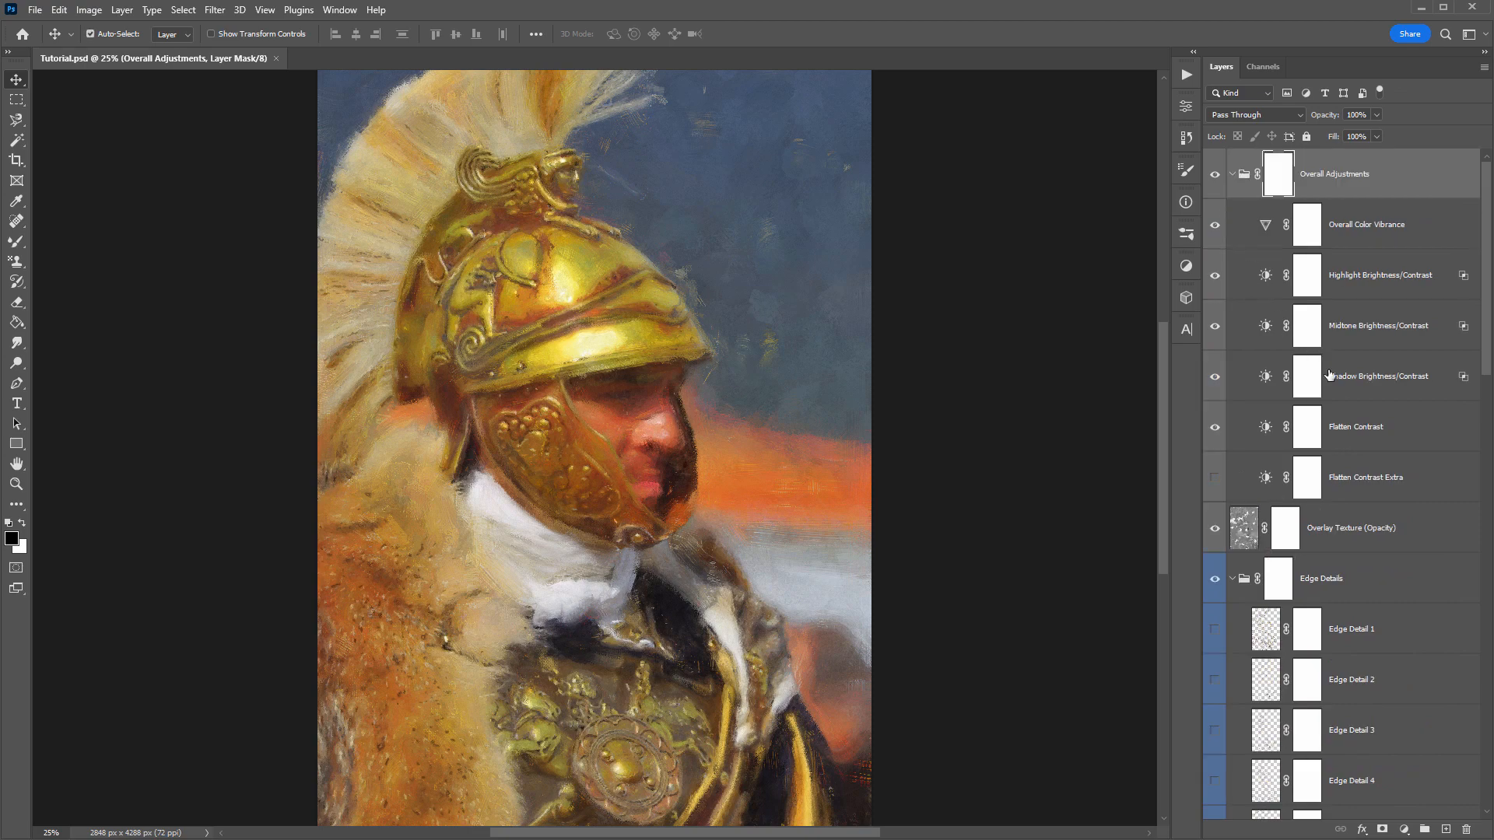
ctrl+click(1232, 173)
key(ctrl+s)
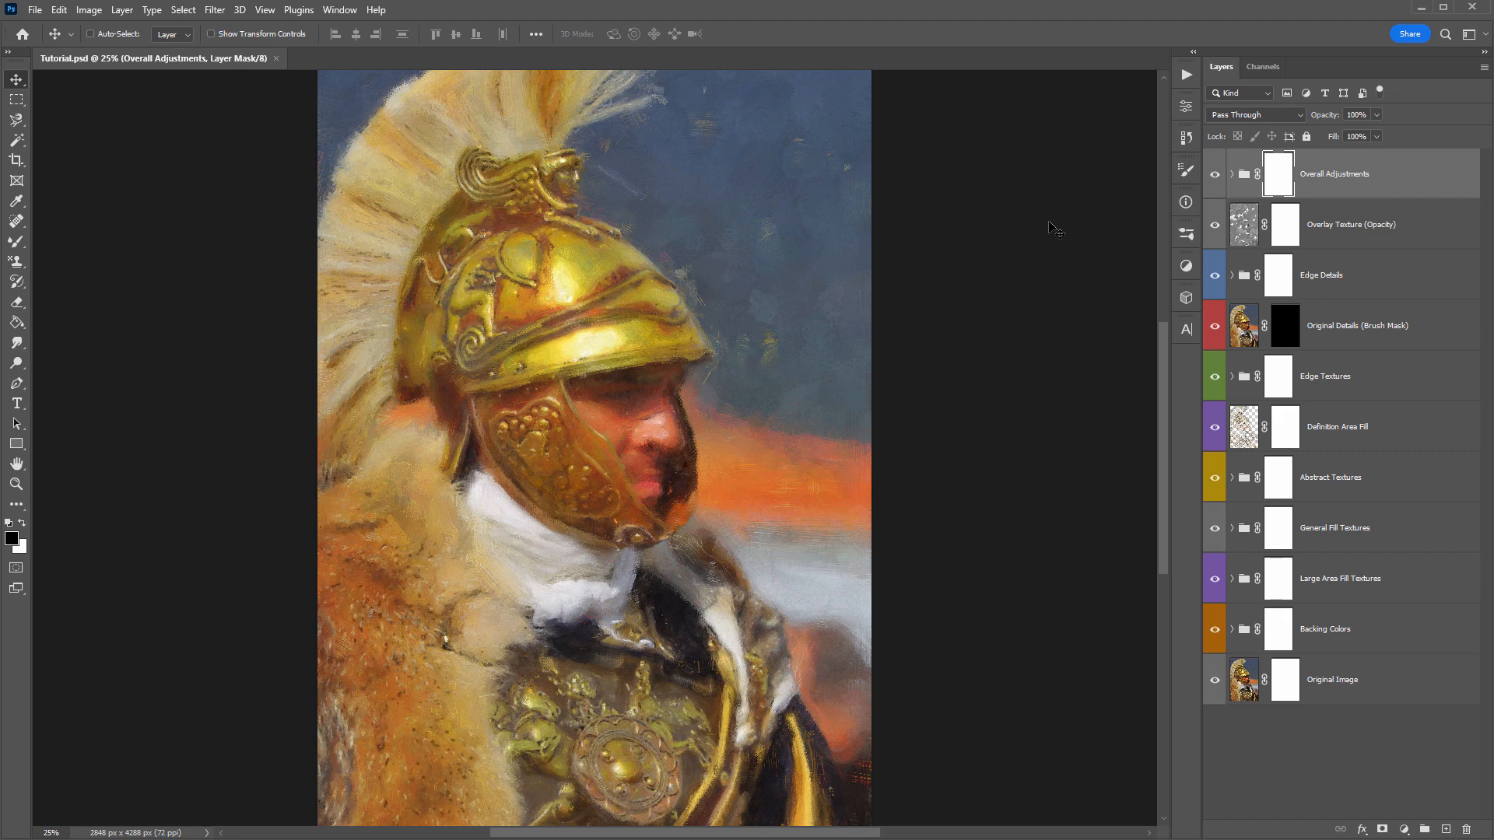
- Hide every layer and group from Overall Adjustments down to Backing Colors and select the Original Image layer
click(1389, 185)
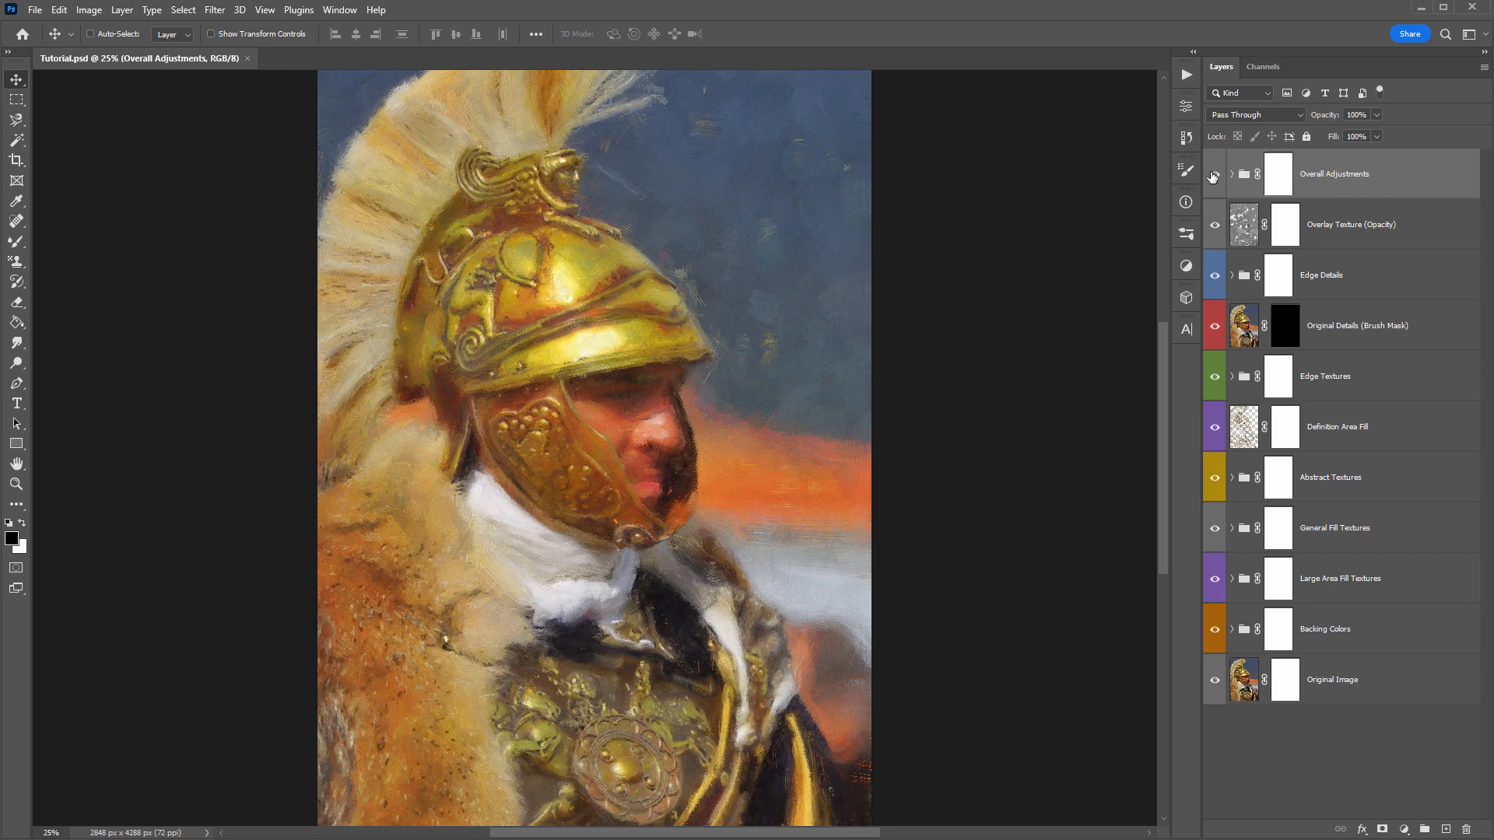
drag(1212, 177, 1212, 629)
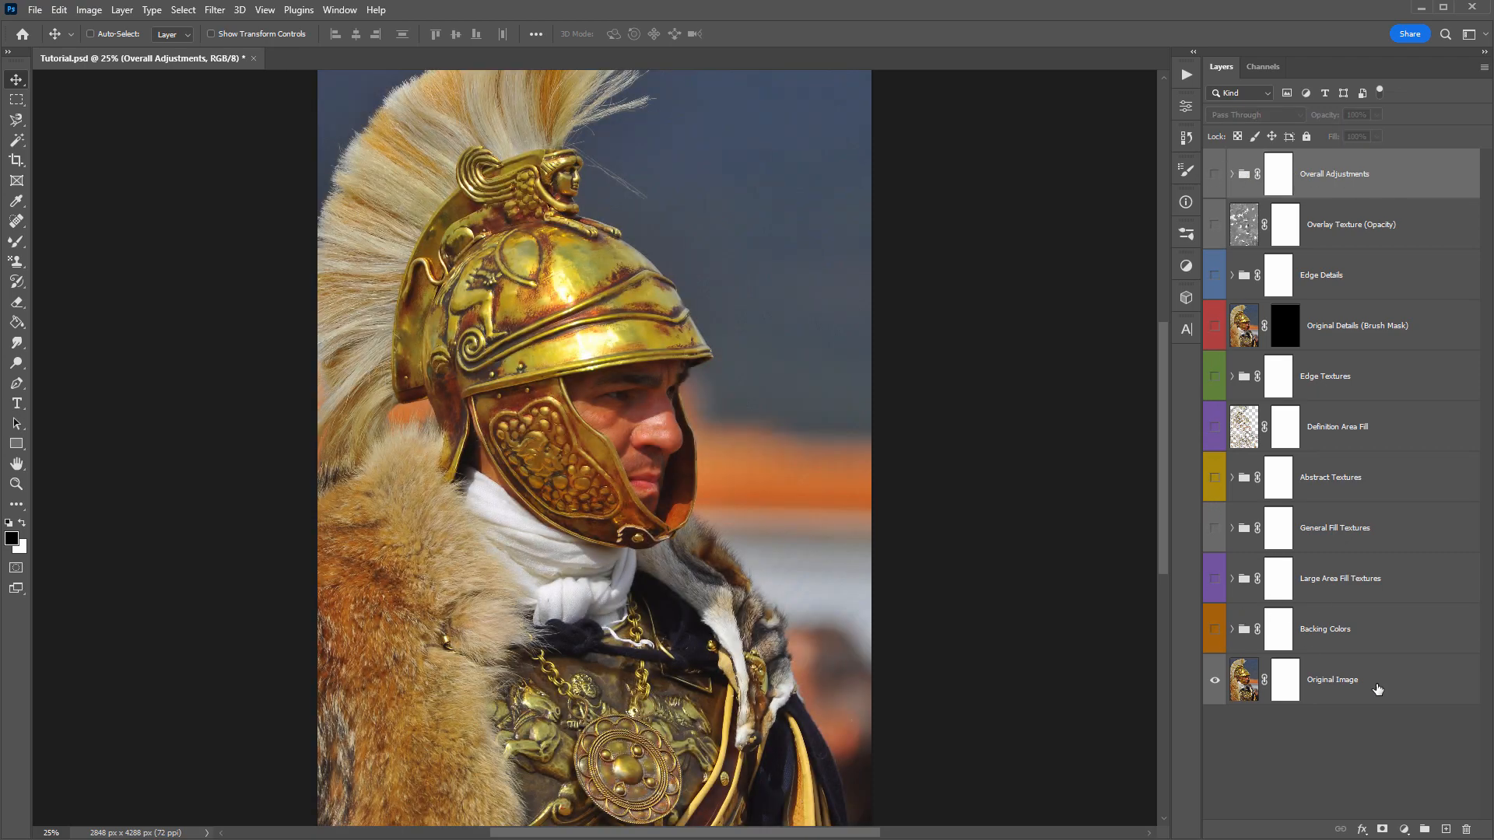
click(1377, 689)
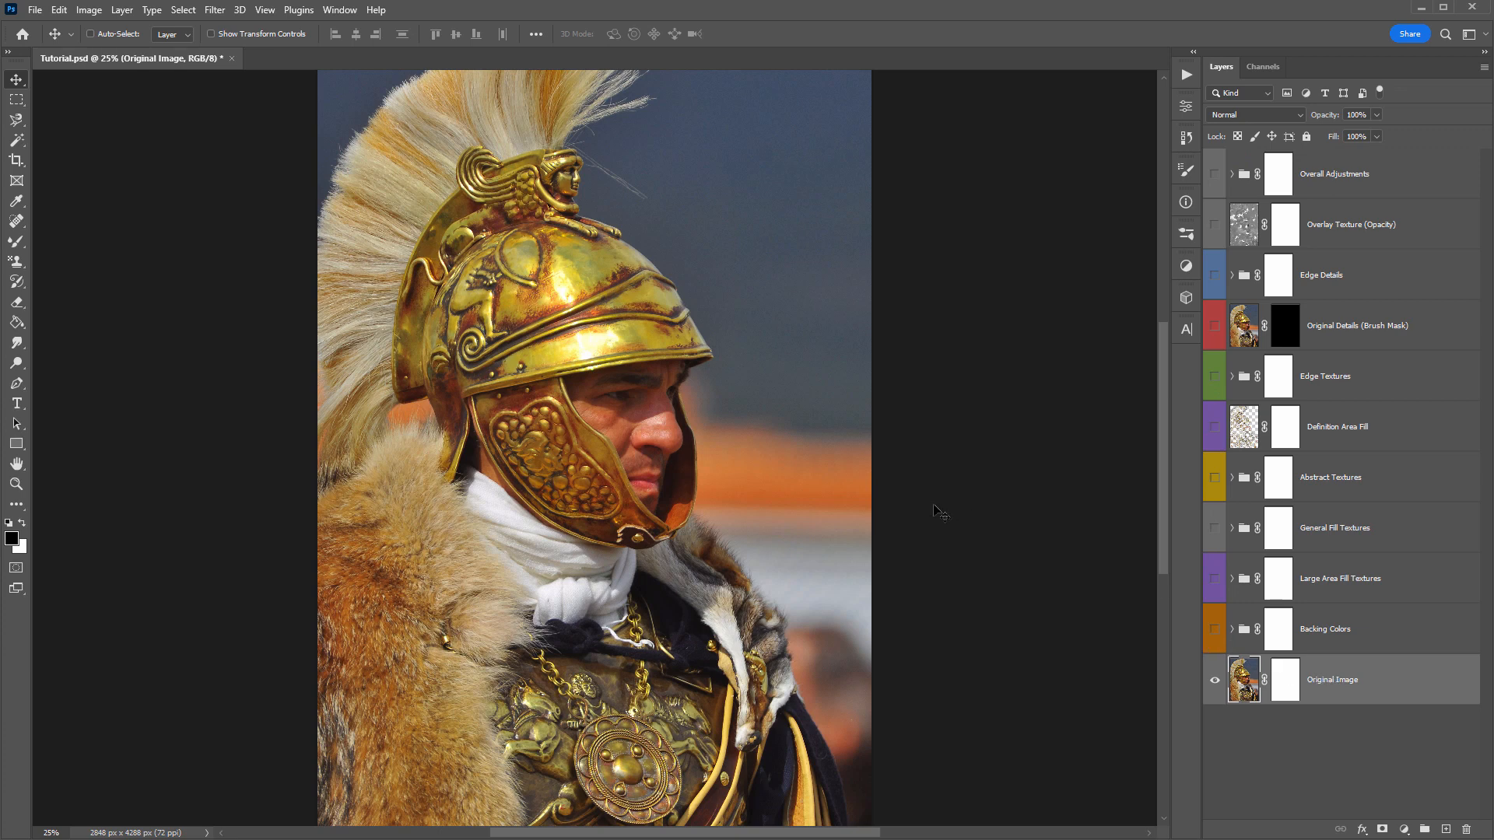
- Try deleting everything from Overall Adjustments to Backing Colors, leaving only Original Image for replaying the action
click(1405, 183)
shift+click(1374, 626)
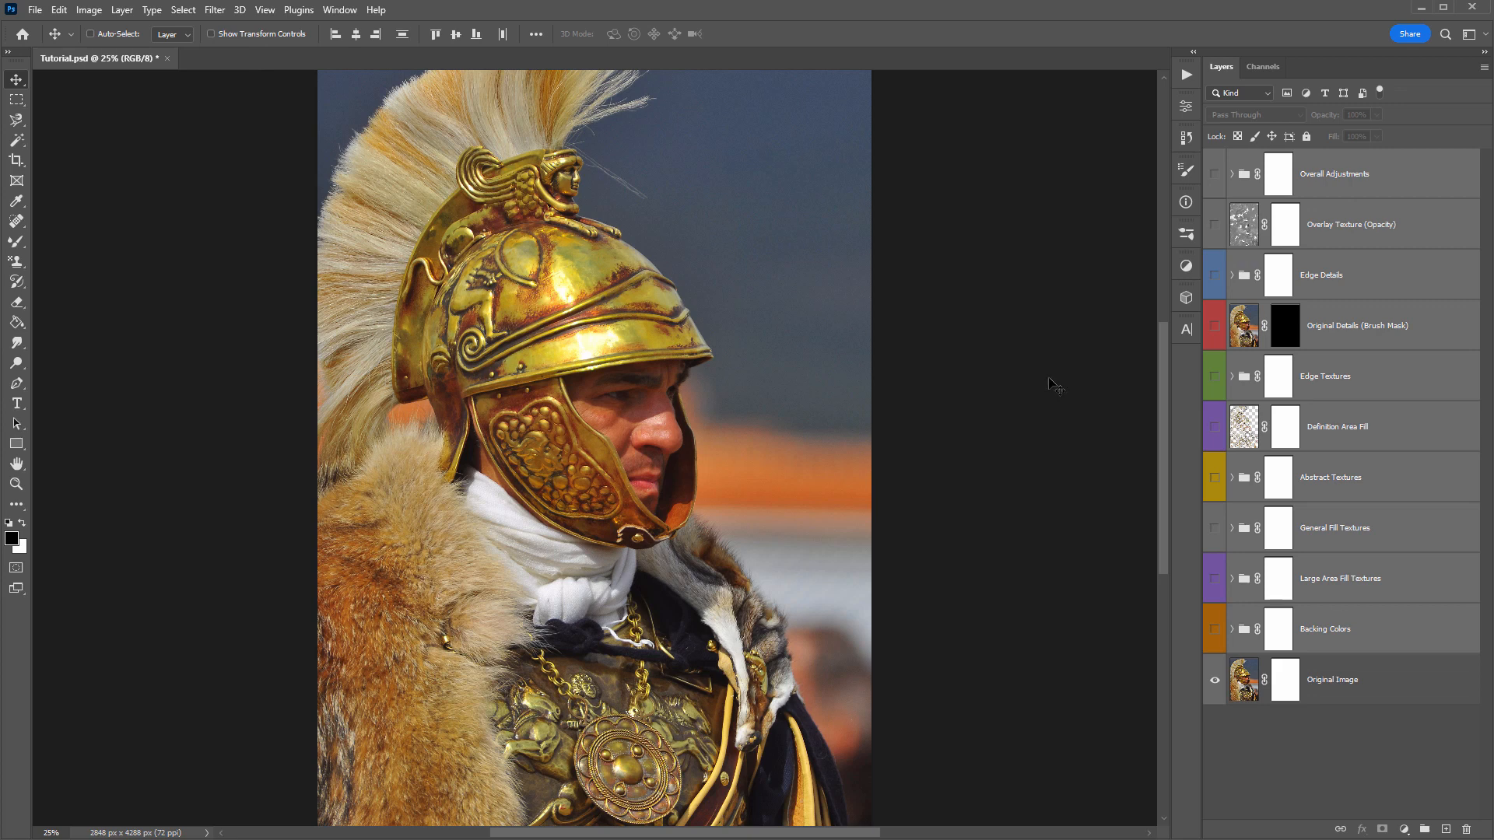
key(Delete)
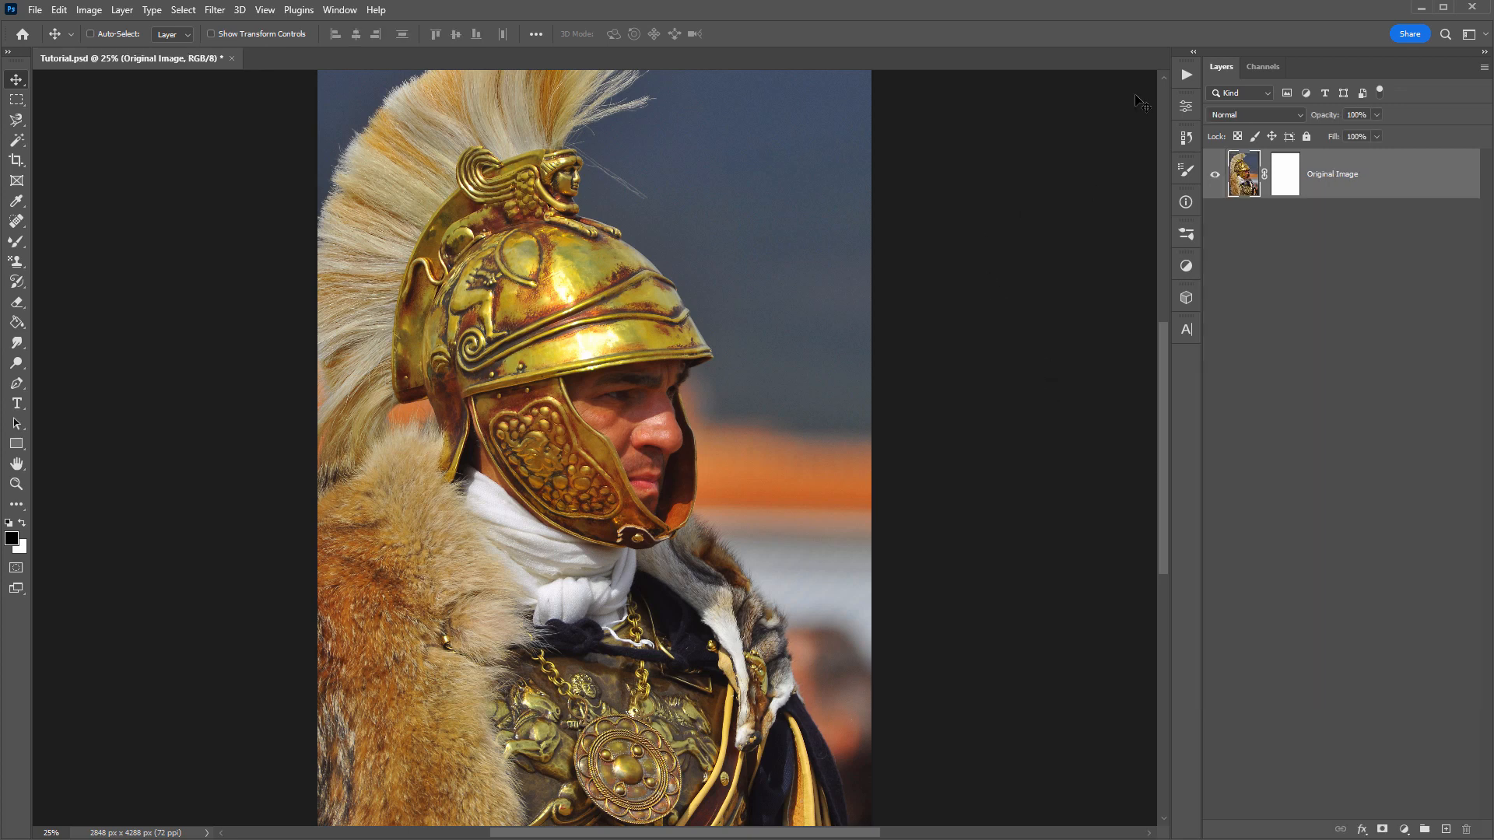
click(1185, 74)
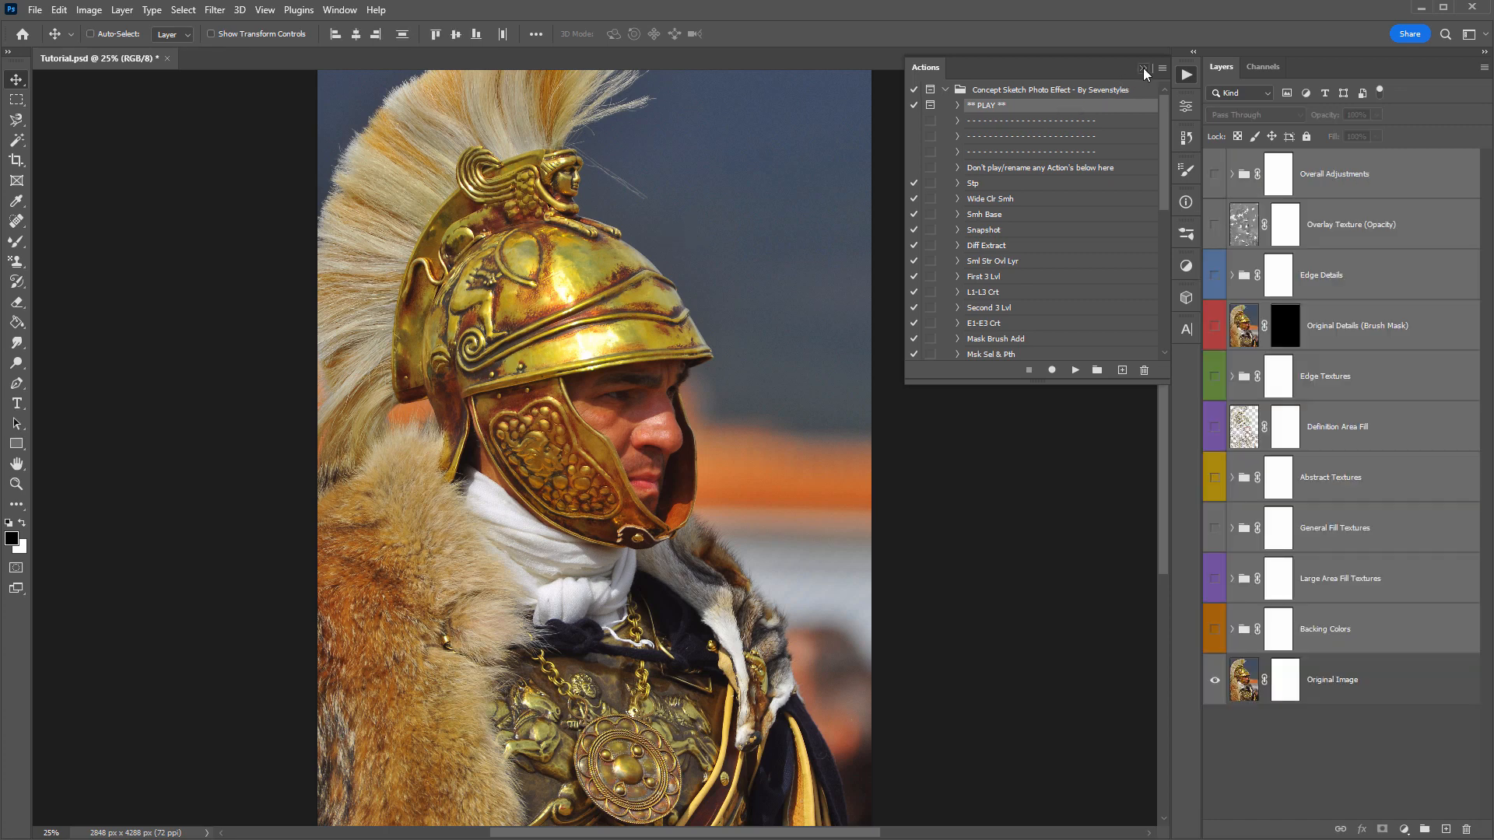
click(1142, 68)
- Turn on the Backing Colors group, look through its layers, and collapse it again
click(1366, 574)
click(1391, 635)
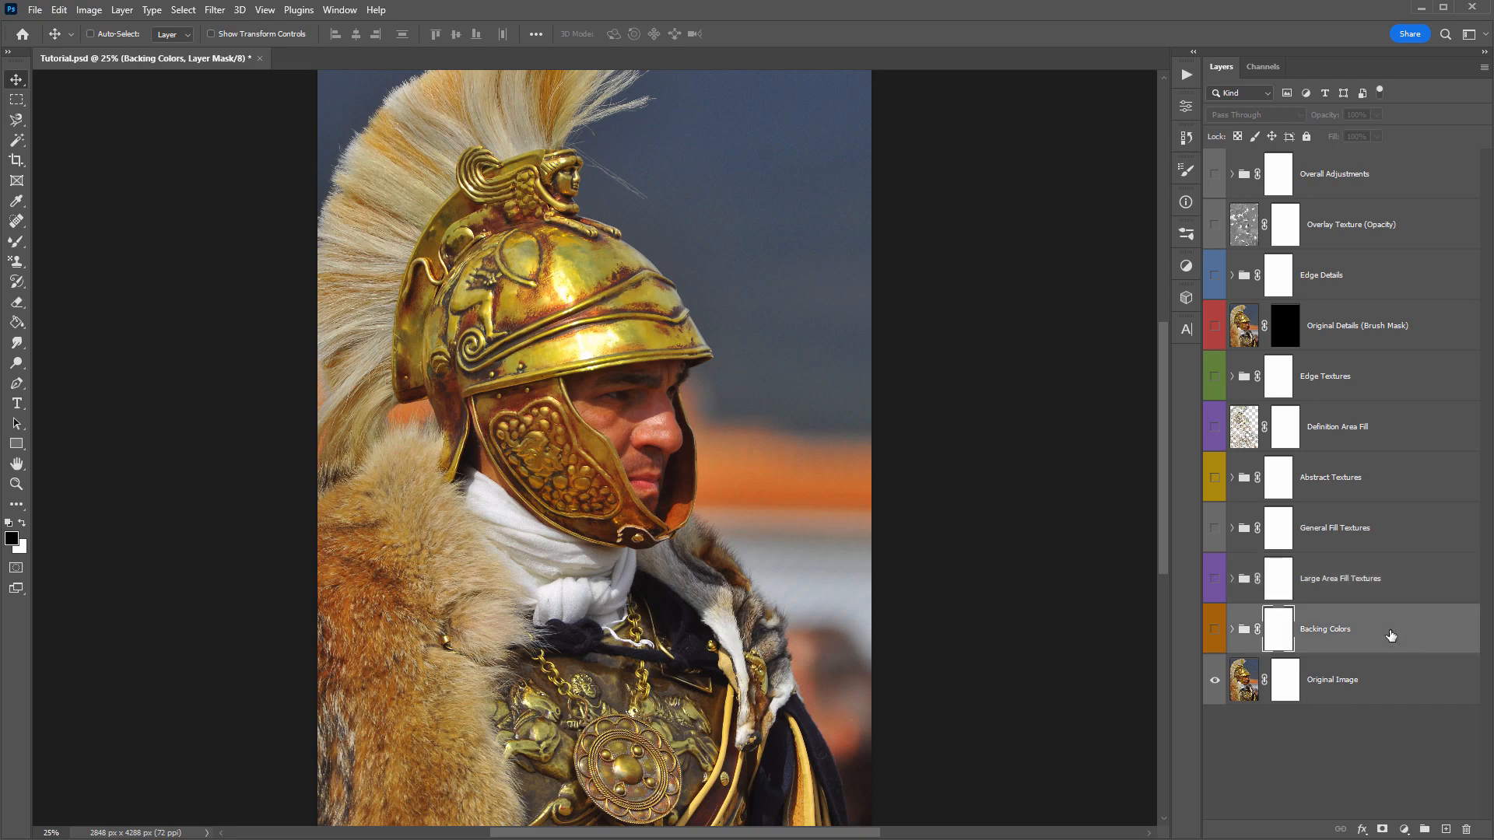
click(1216, 630)
click(1233, 631)
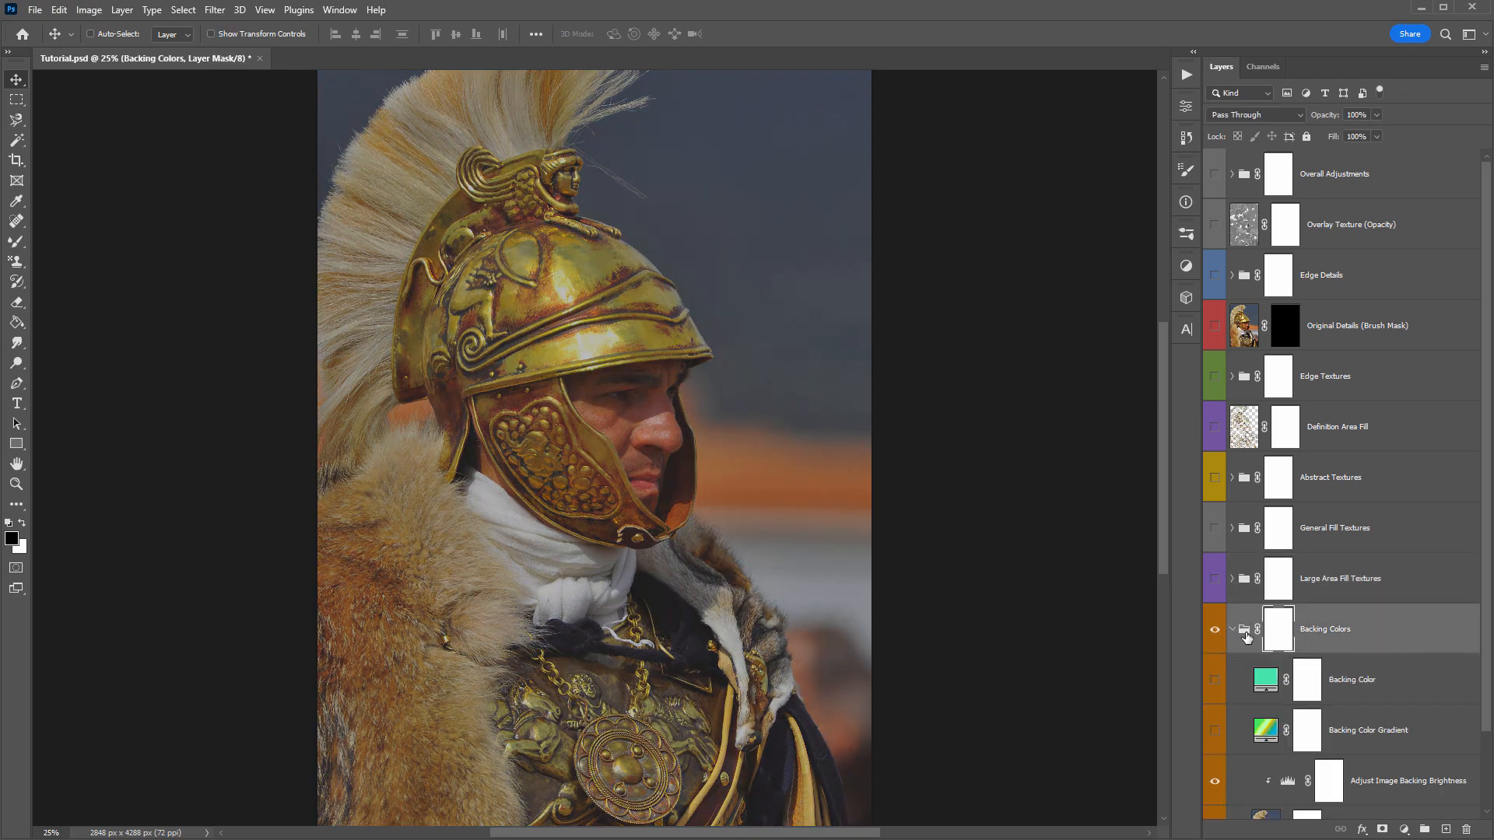
scroll(1303, 607, down, 2)
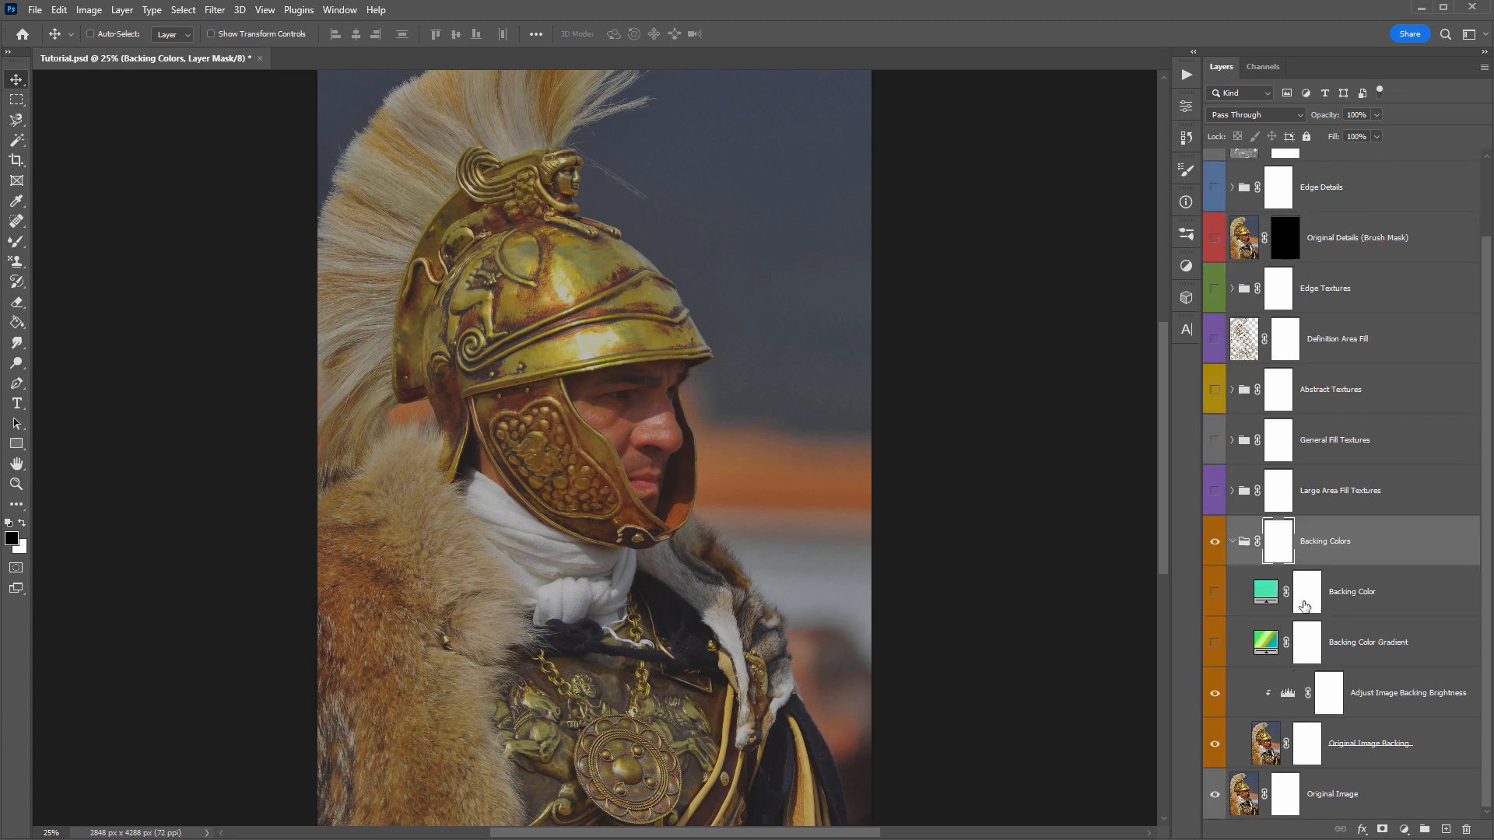
click(1234, 542)
- Turn on the Large Area Fill Textures group, expand it, and go through its three Area Fill layers
click(1369, 593)
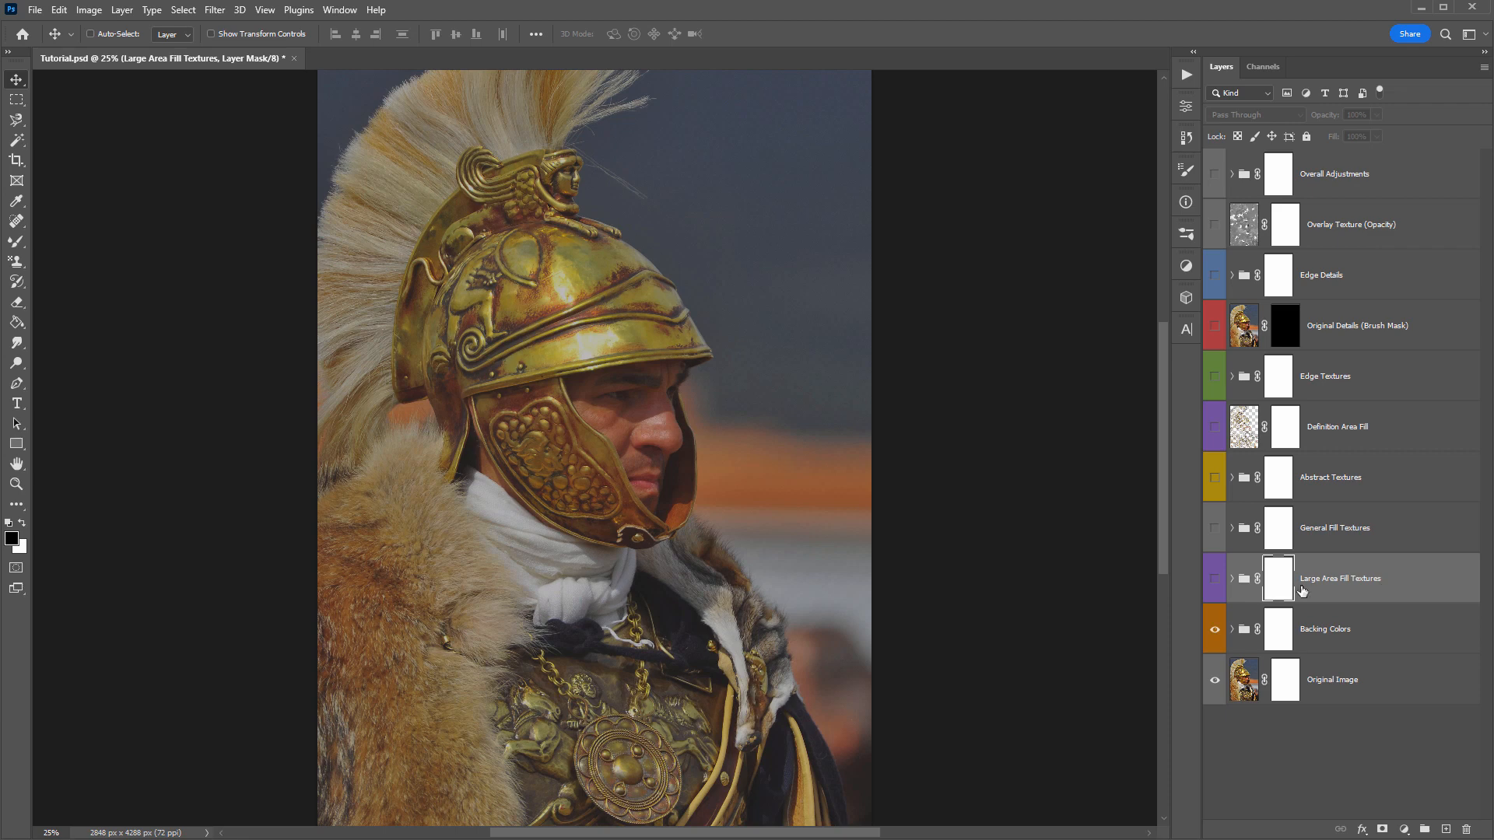
click(1215, 579)
click(1414, 580)
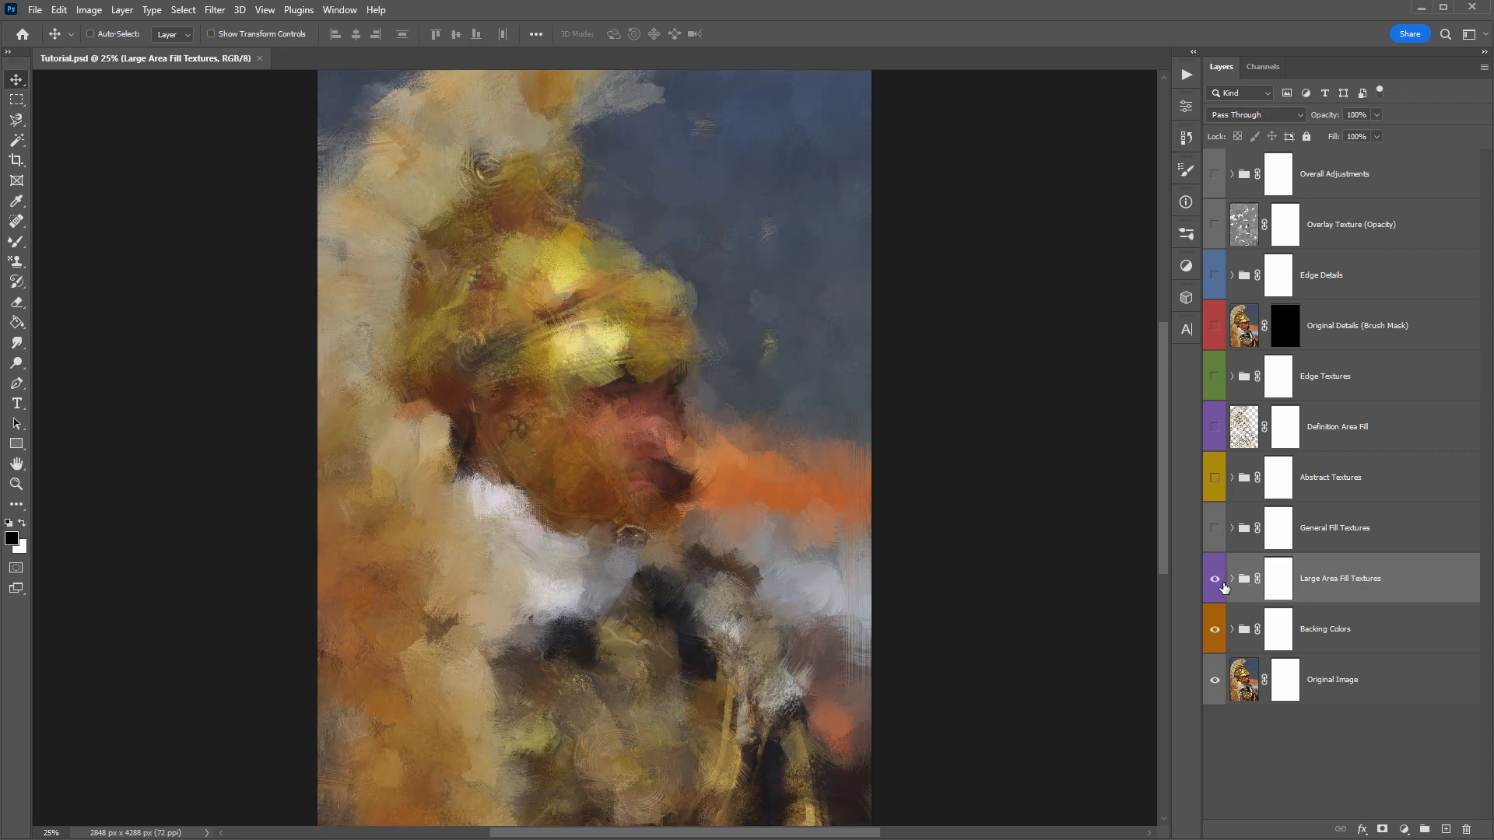
click(1232, 579)
scroll(1323, 561, down, 1)
click(1391, 590)
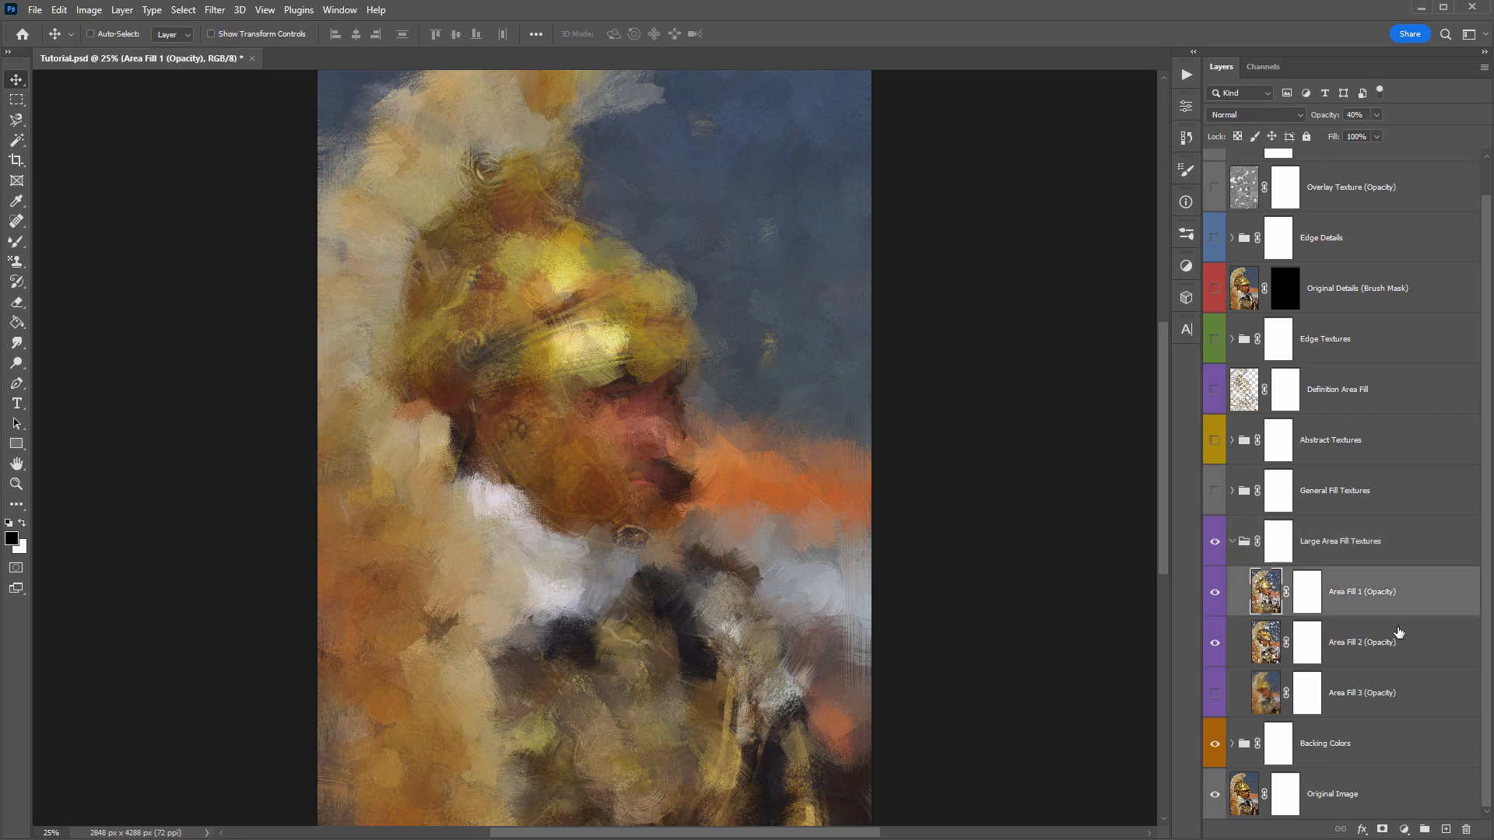
shift+click(1396, 700)
click(1377, 643)
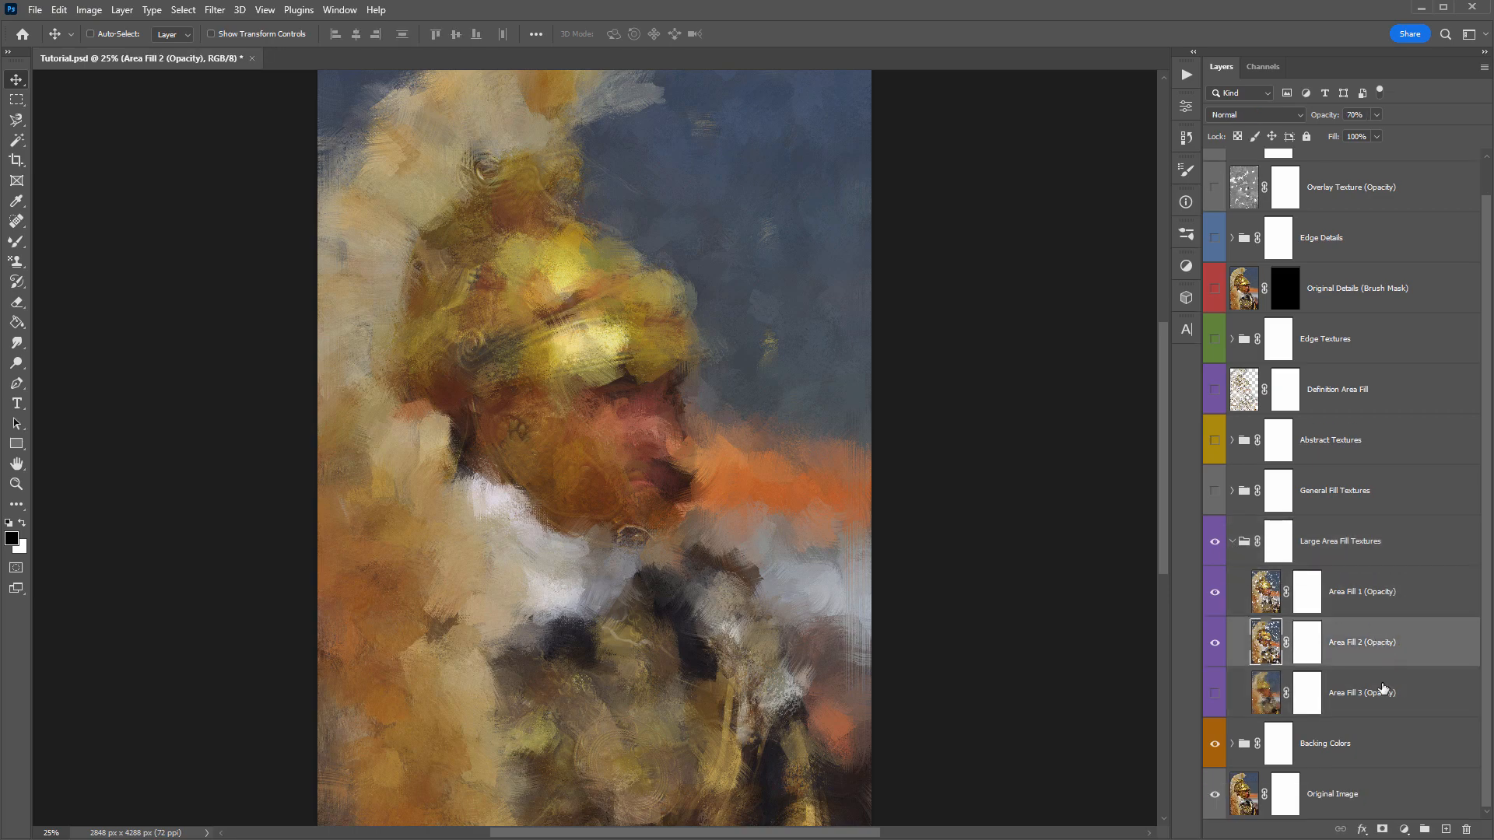
click(1382, 690)
- Preview Area Fill 1 at 100% opacity with Area Fill 2 hidden, then restore 40% opacity and show Area Fill 2
click(1216, 642)
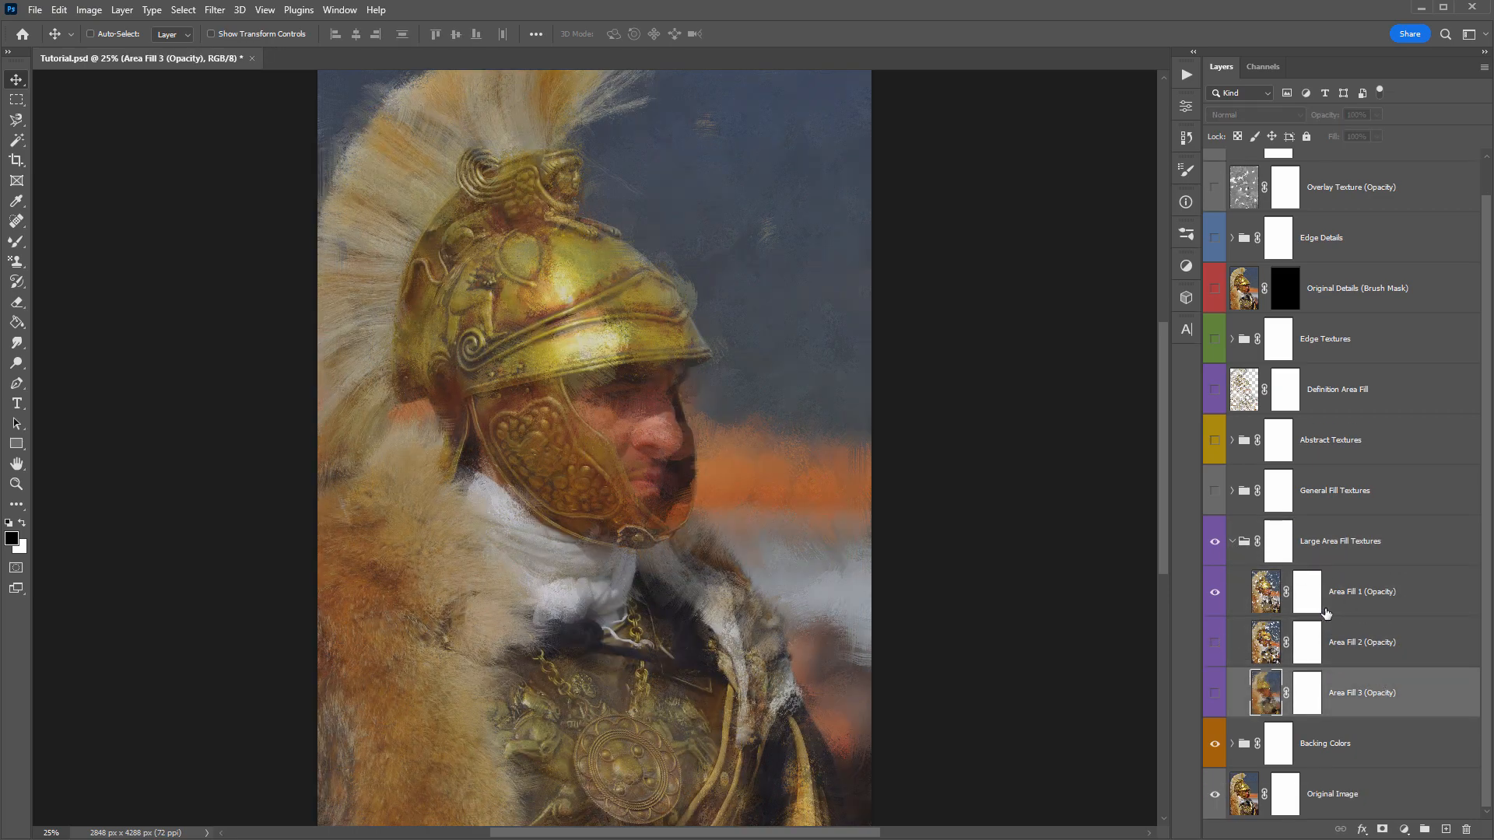
click(1340, 597)
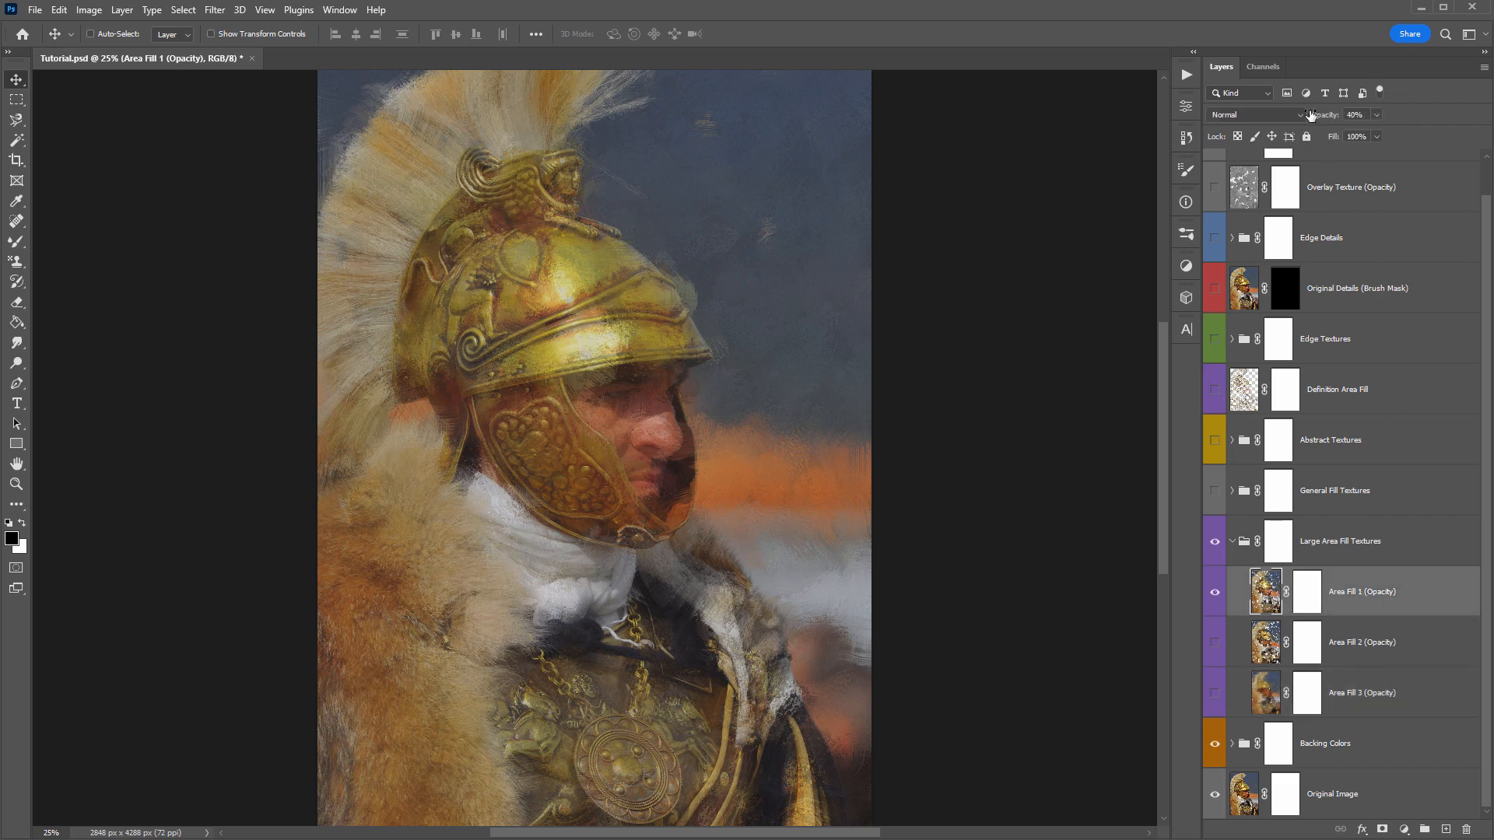
drag(1313, 117, 1358, 117)
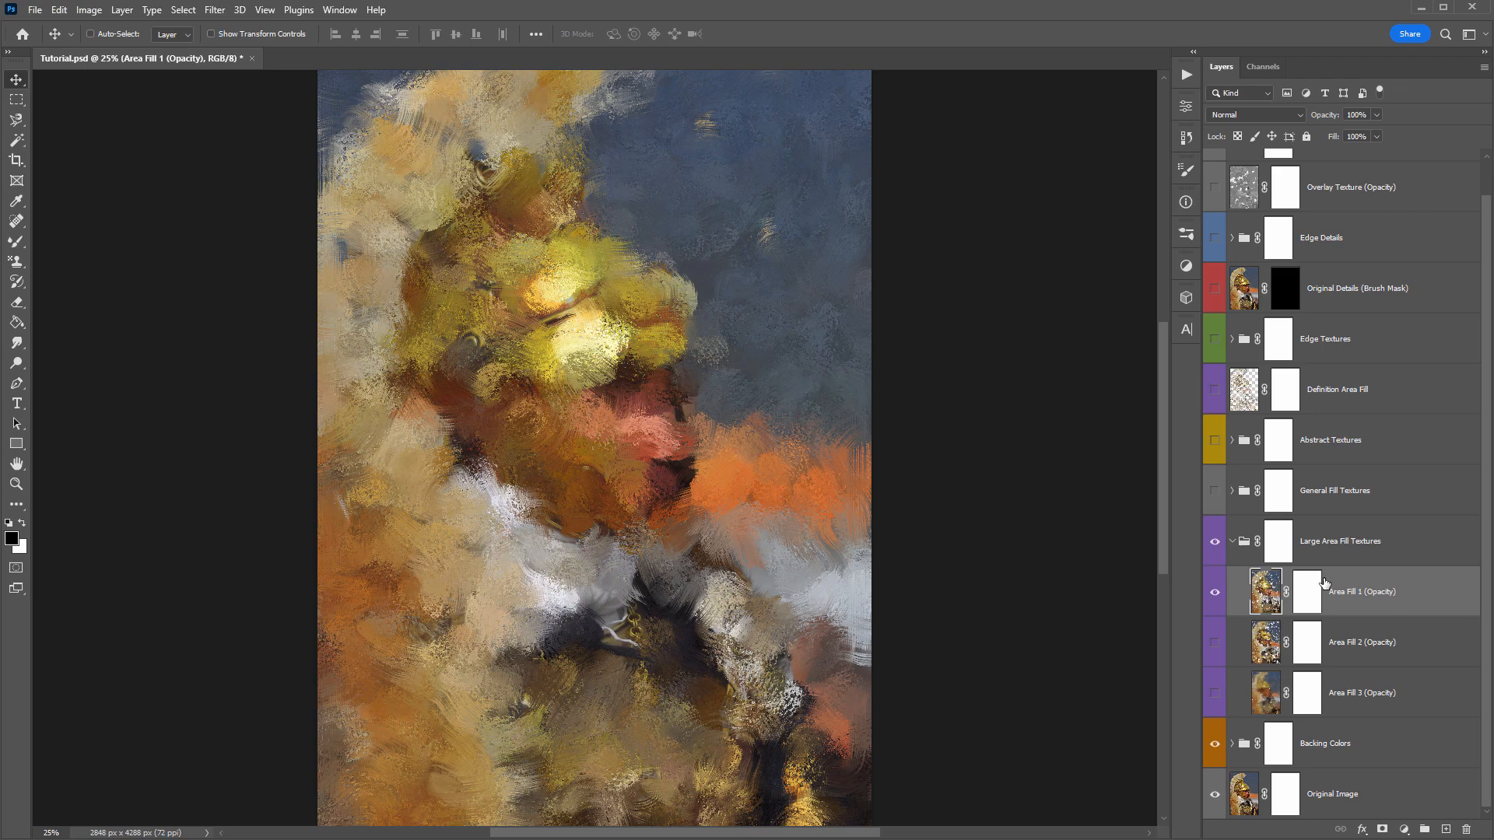
key(4)
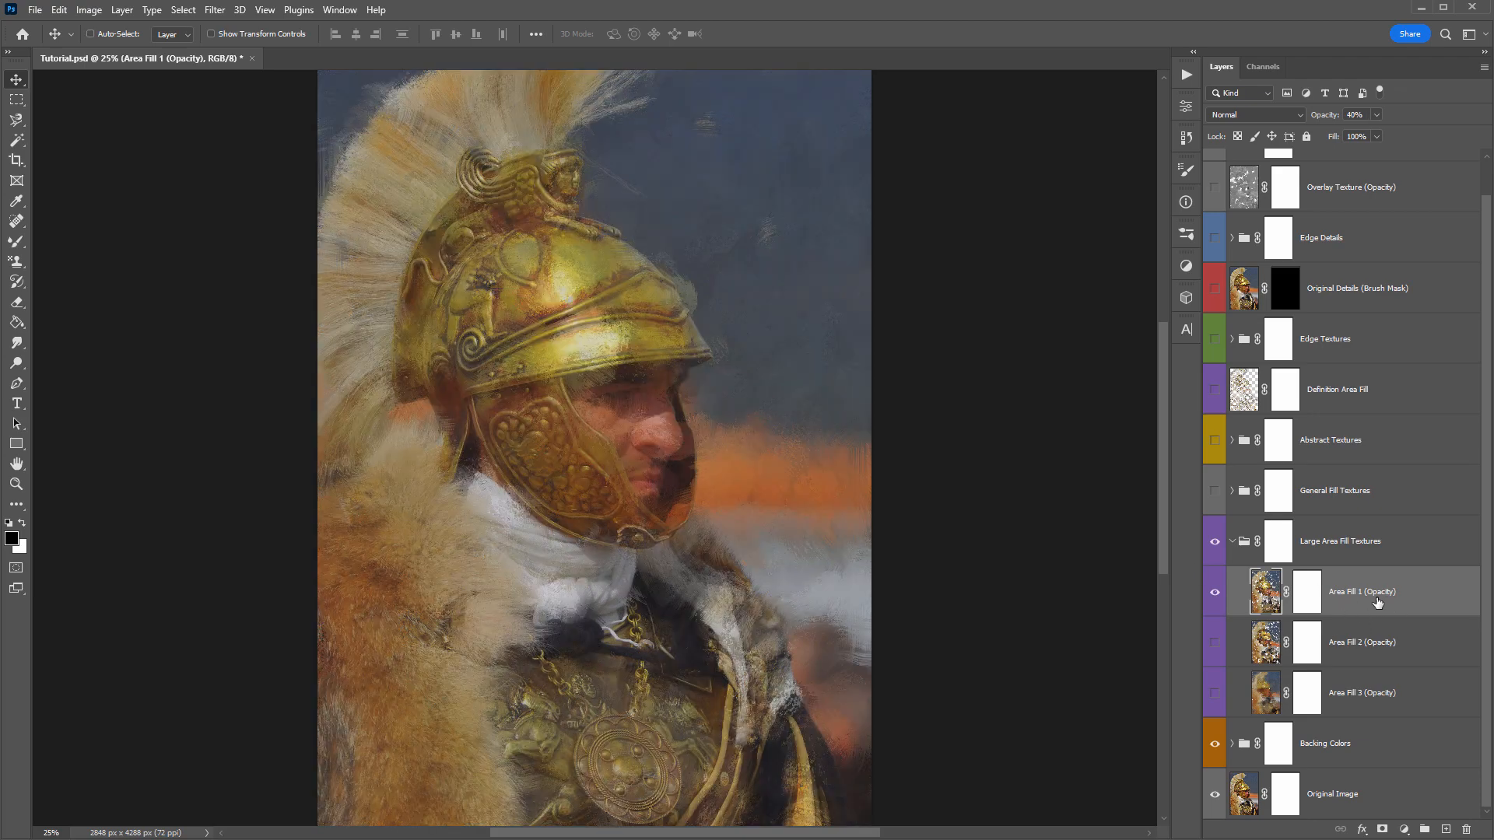
click(1366, 639)
click(1215, 643)
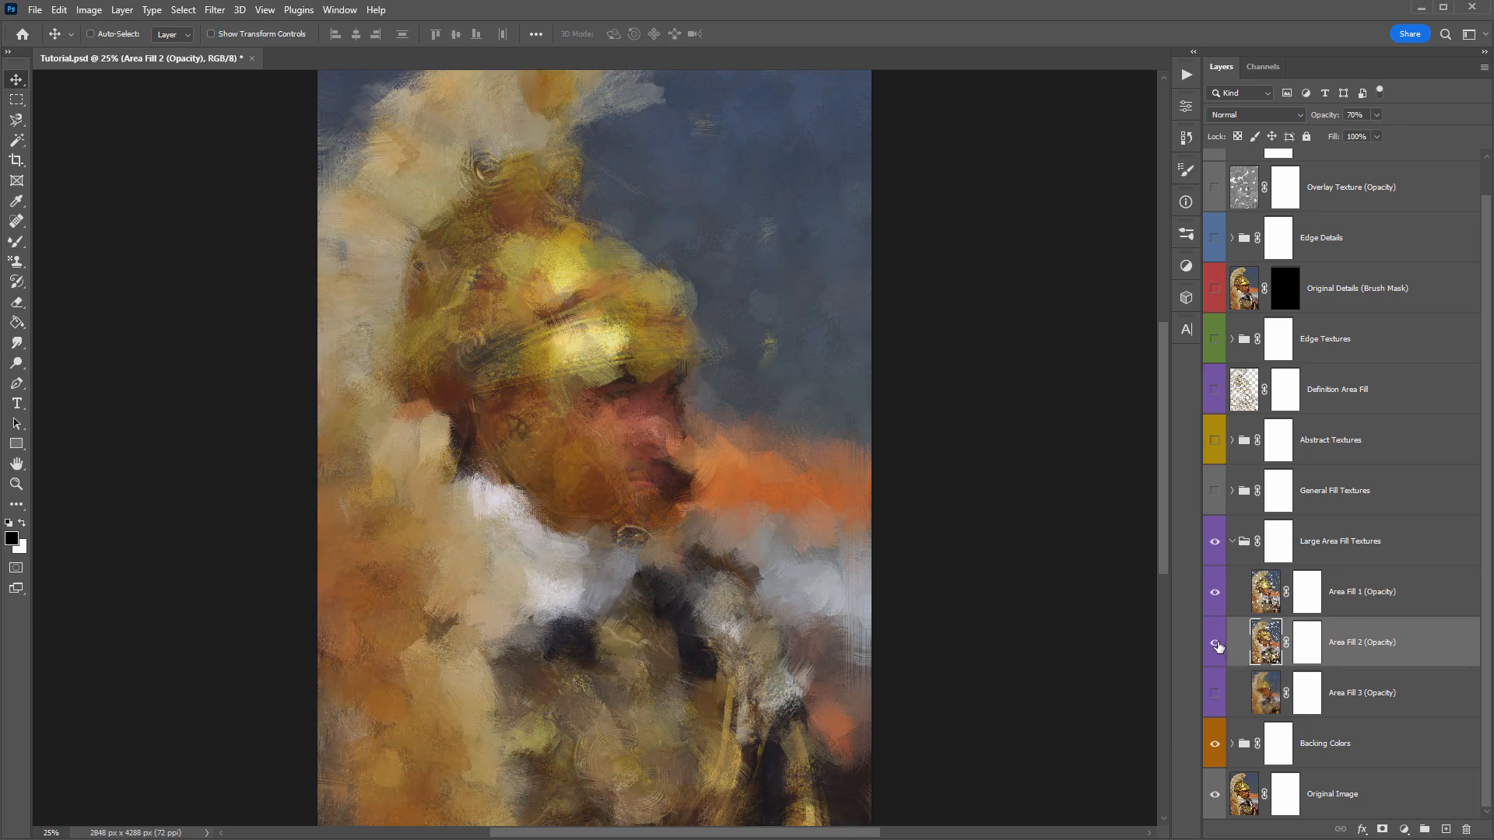
- Compare the Area Fill layers by toggling the visibility of Area Fill 2 and Area Fill 3
click(1357, 597)
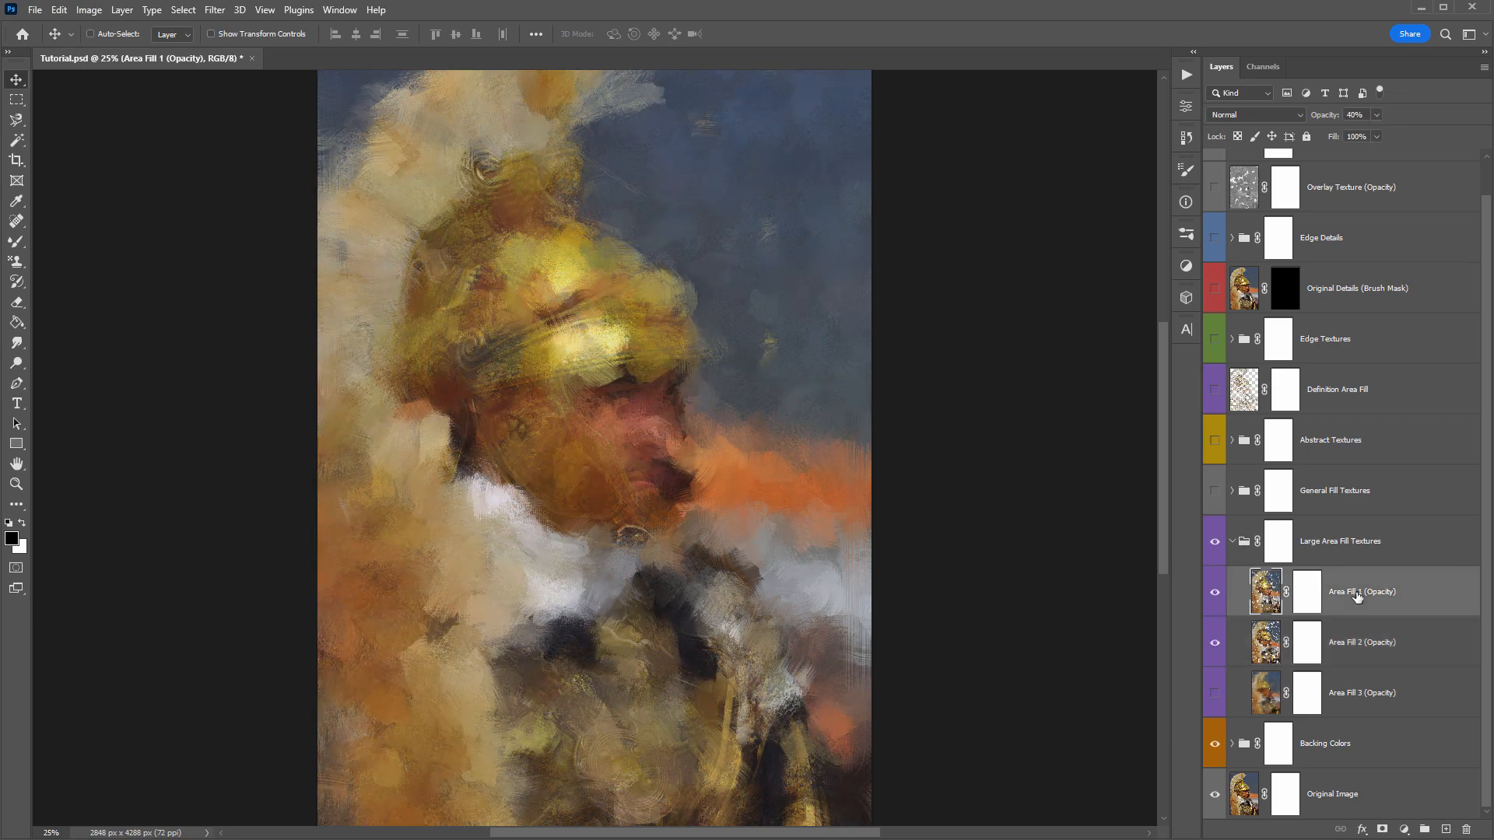
click(1354, 634)
click(1347, 607)
click(1334, 642)
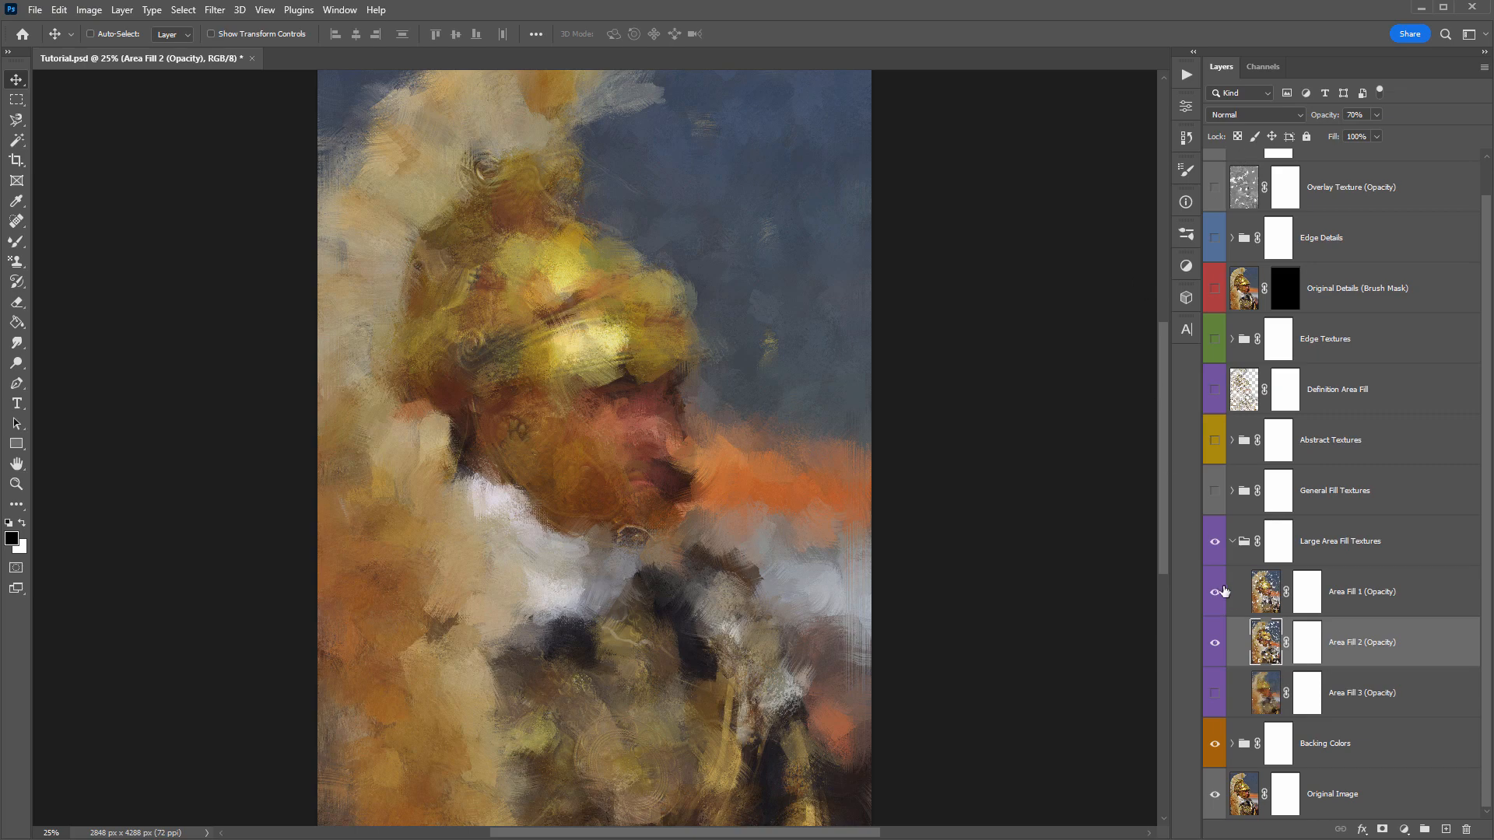
click(1222, 647)
click(1222, 646)
click(1224, 649)
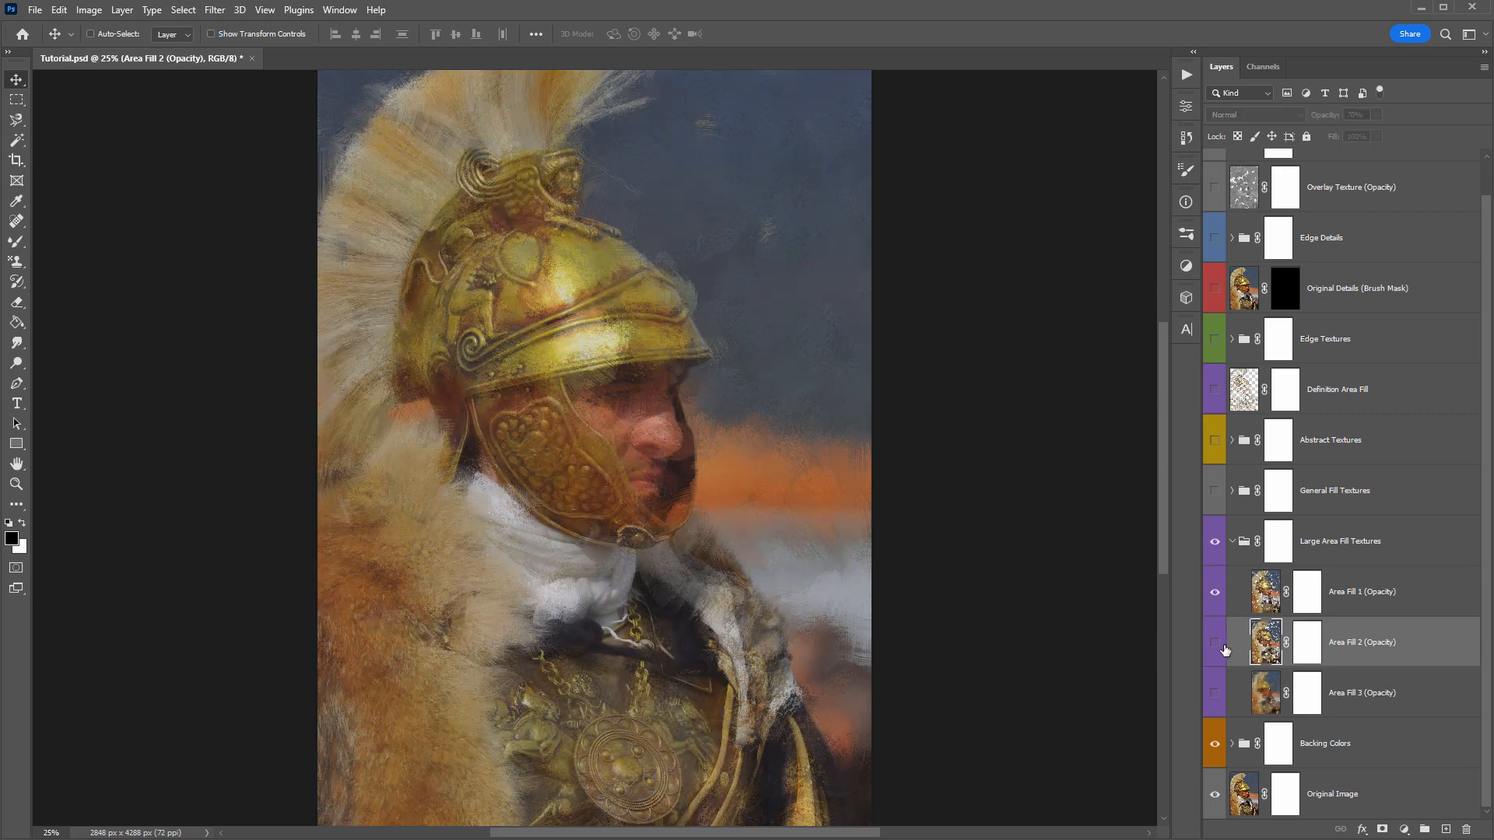
click(1224, 649)
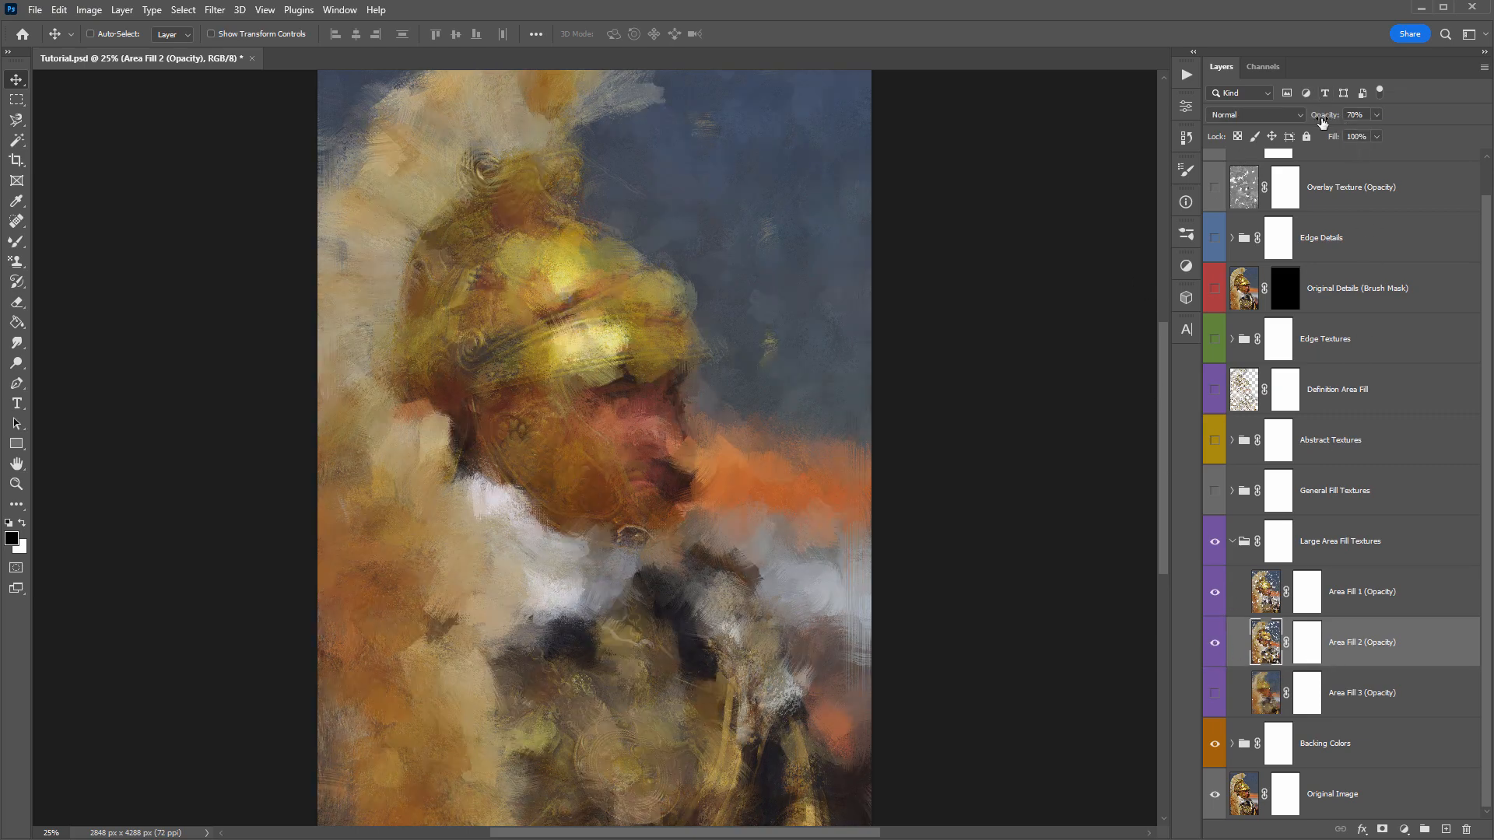
click(1214, 693)
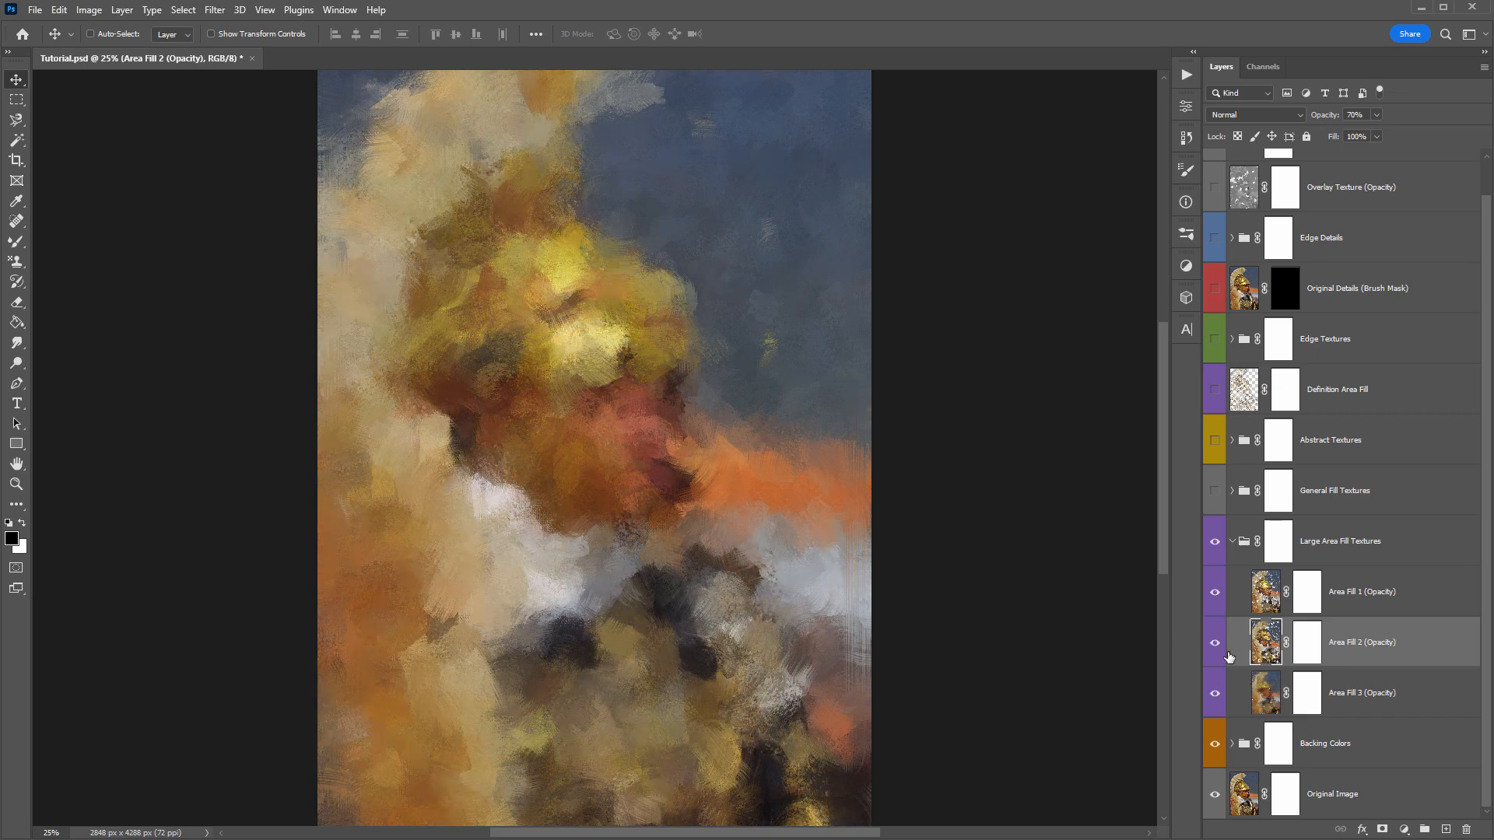
click(1214, 692)
click(1393, 689)
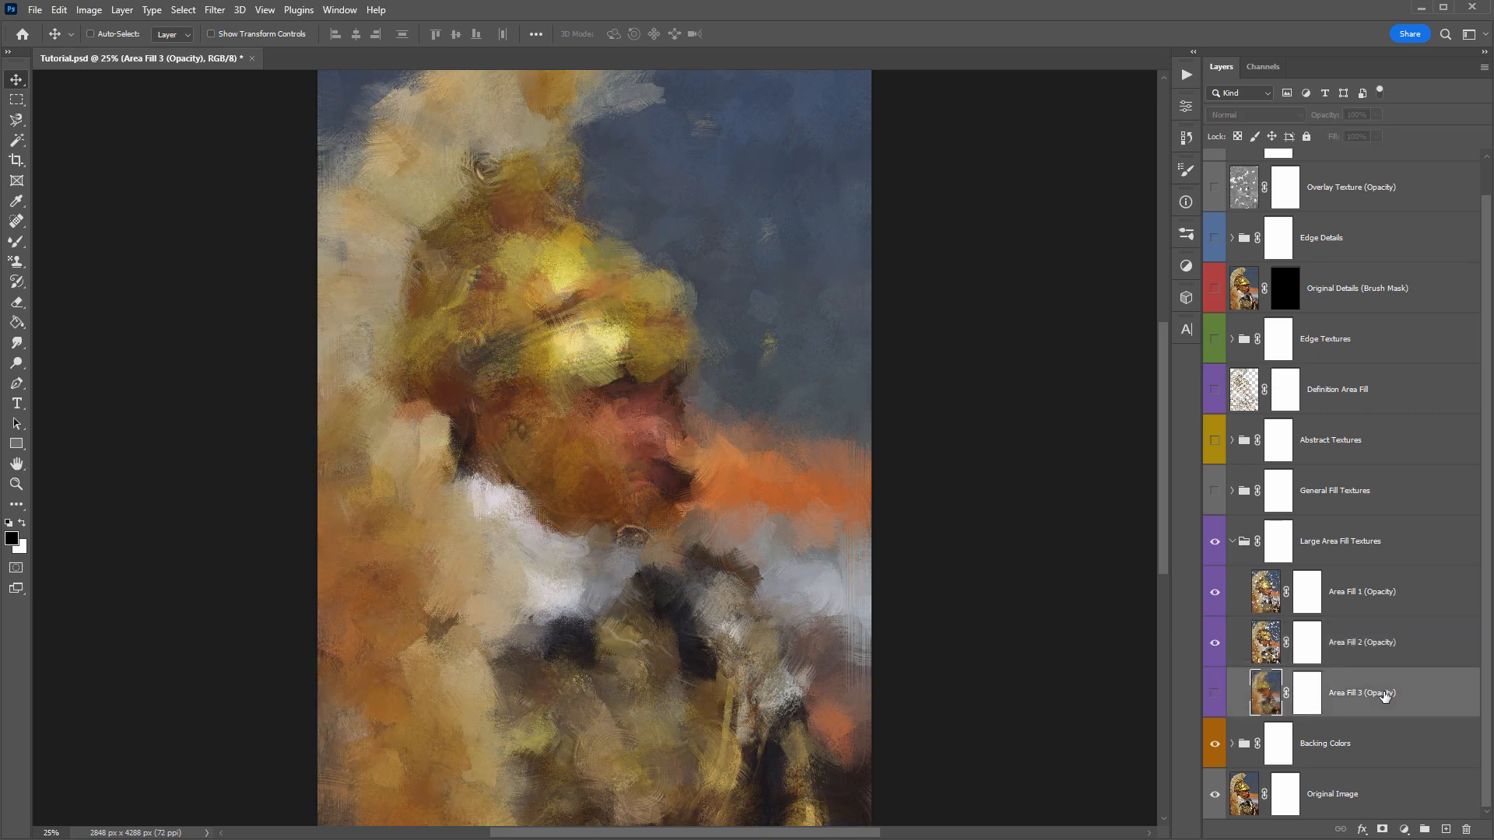
- Expand the Backing Colors group and go through the Original Image Backing and Adjust Image Backing Brightness layers
click(1233, 743)
scroll(1315, 622, down, 3)
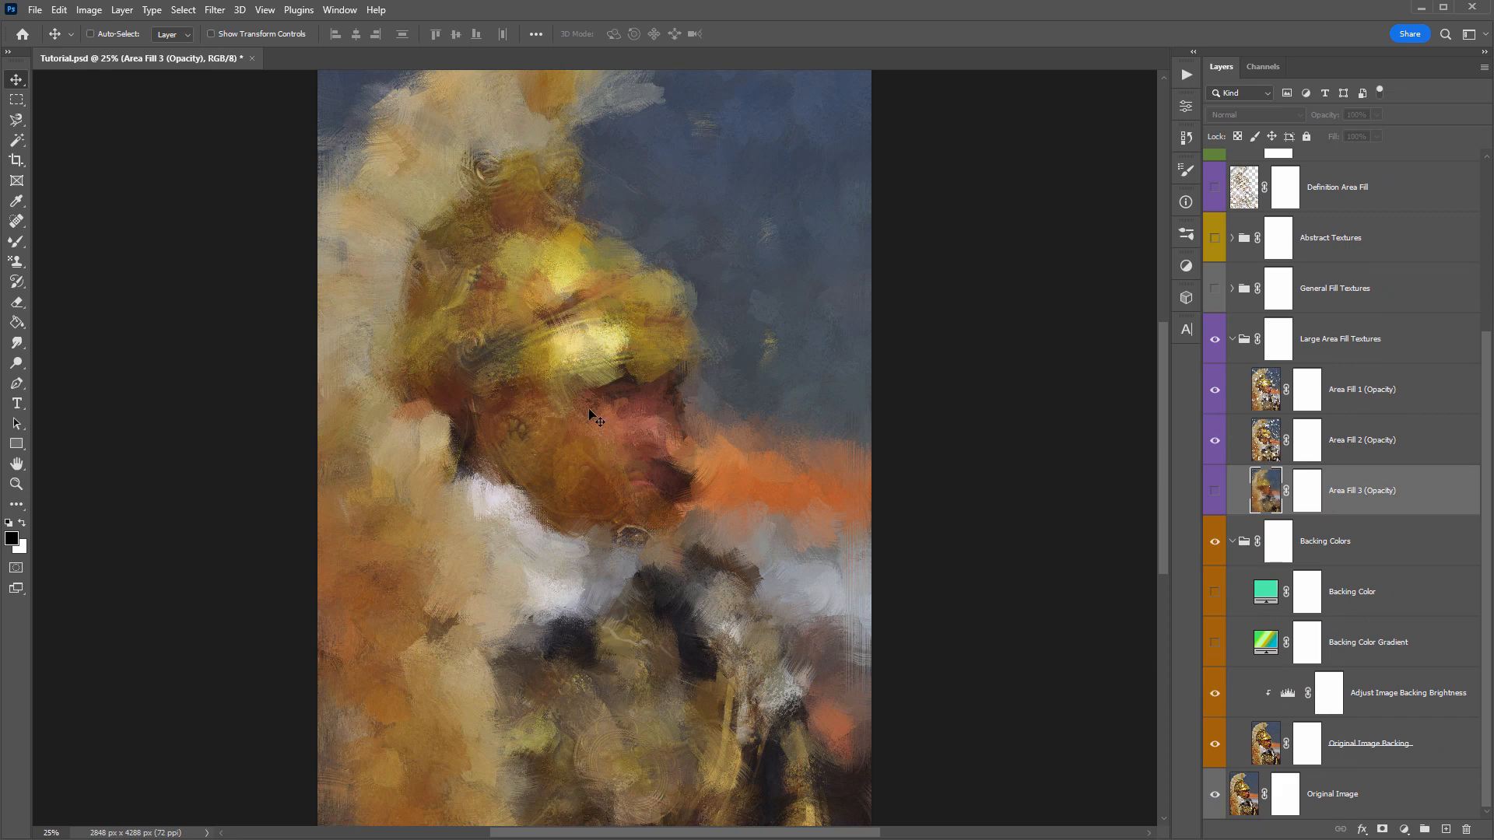
click(1376, 738)
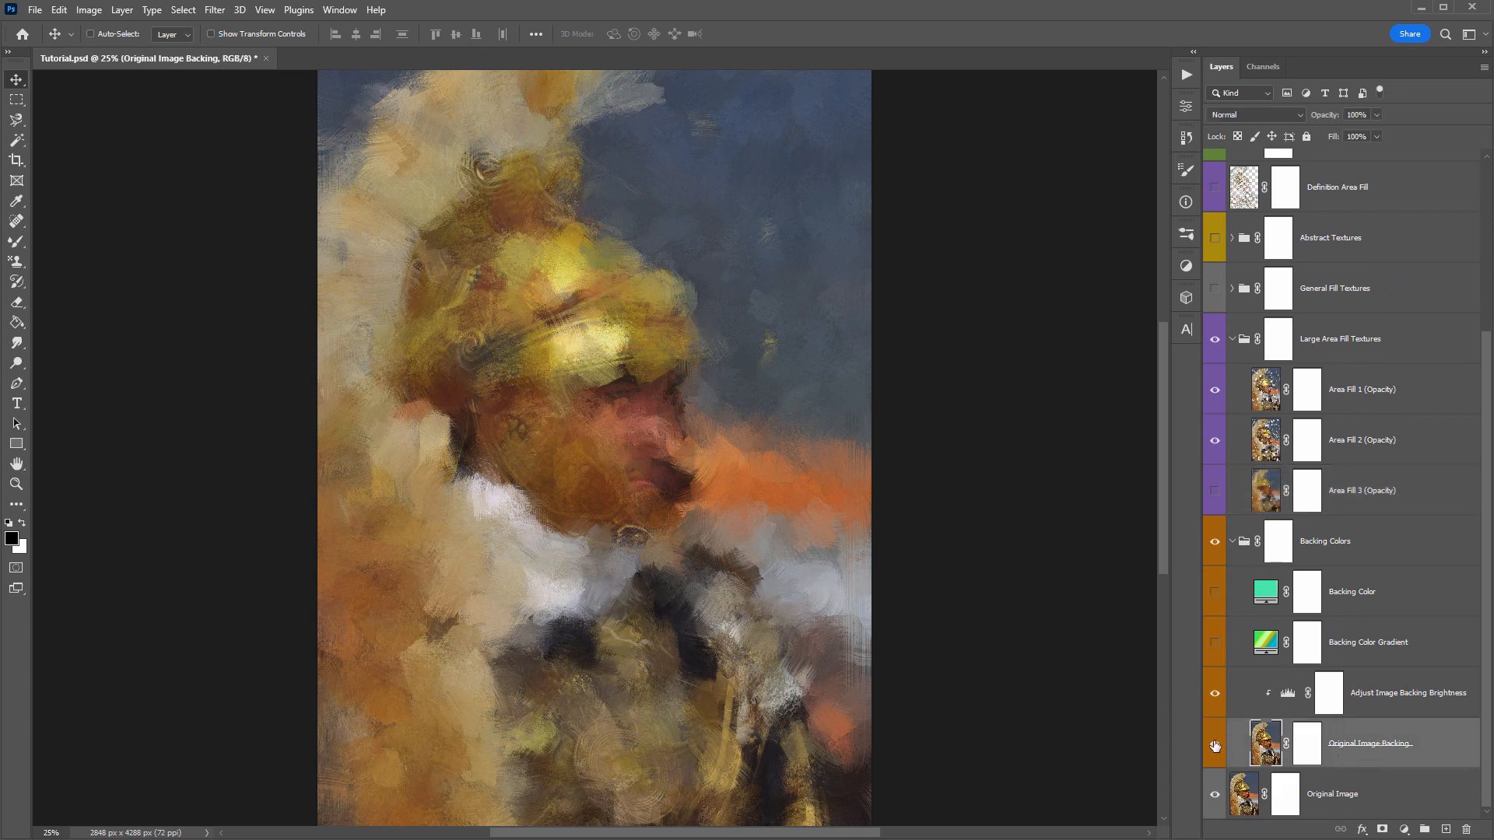
click(1363, 704)
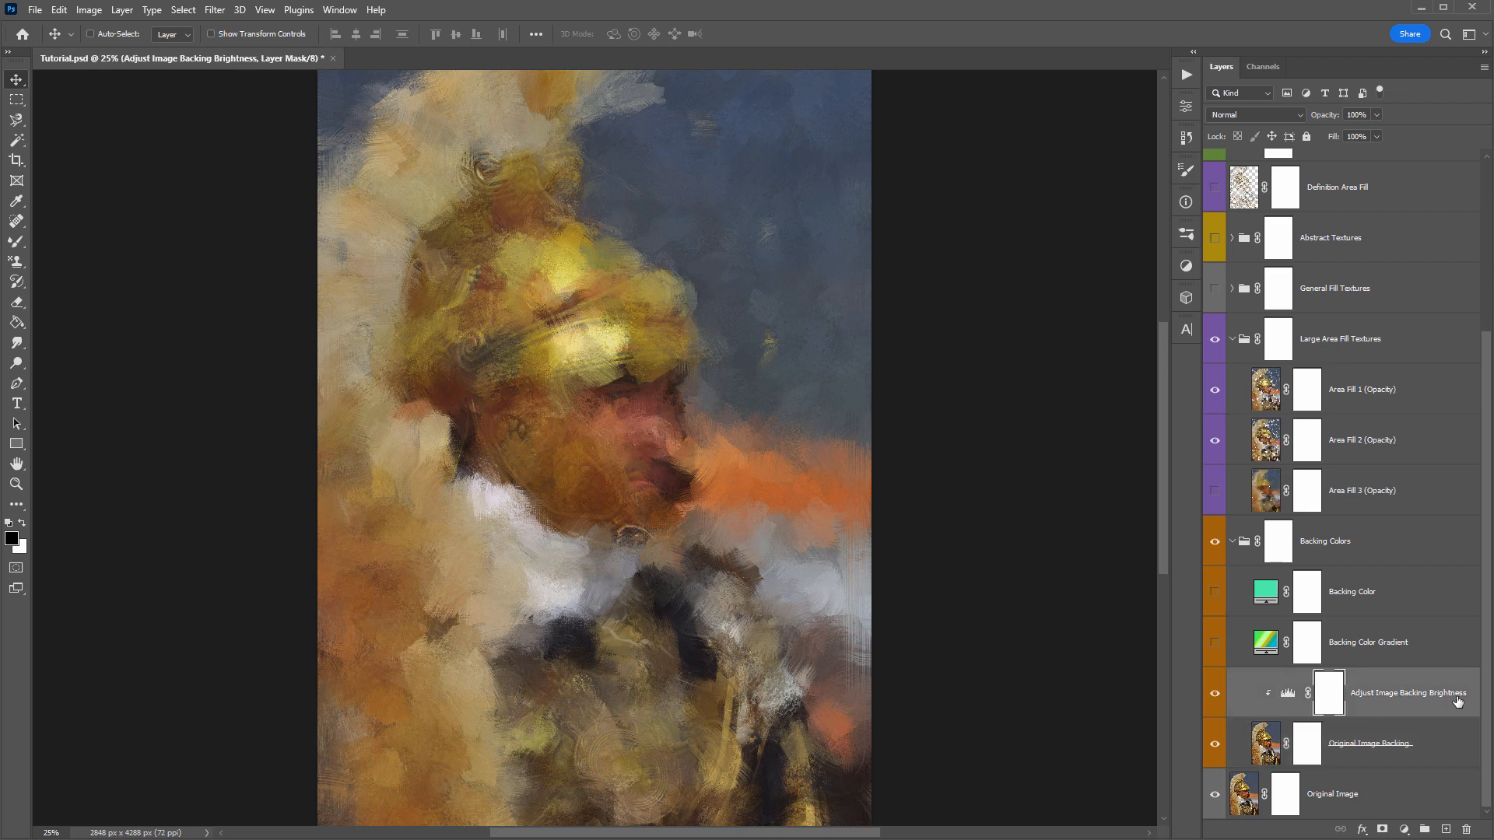
- Adjust the output levels of the Adjust Image Backing Brightness layer to about 27 and 195
double_click(1287, 693)
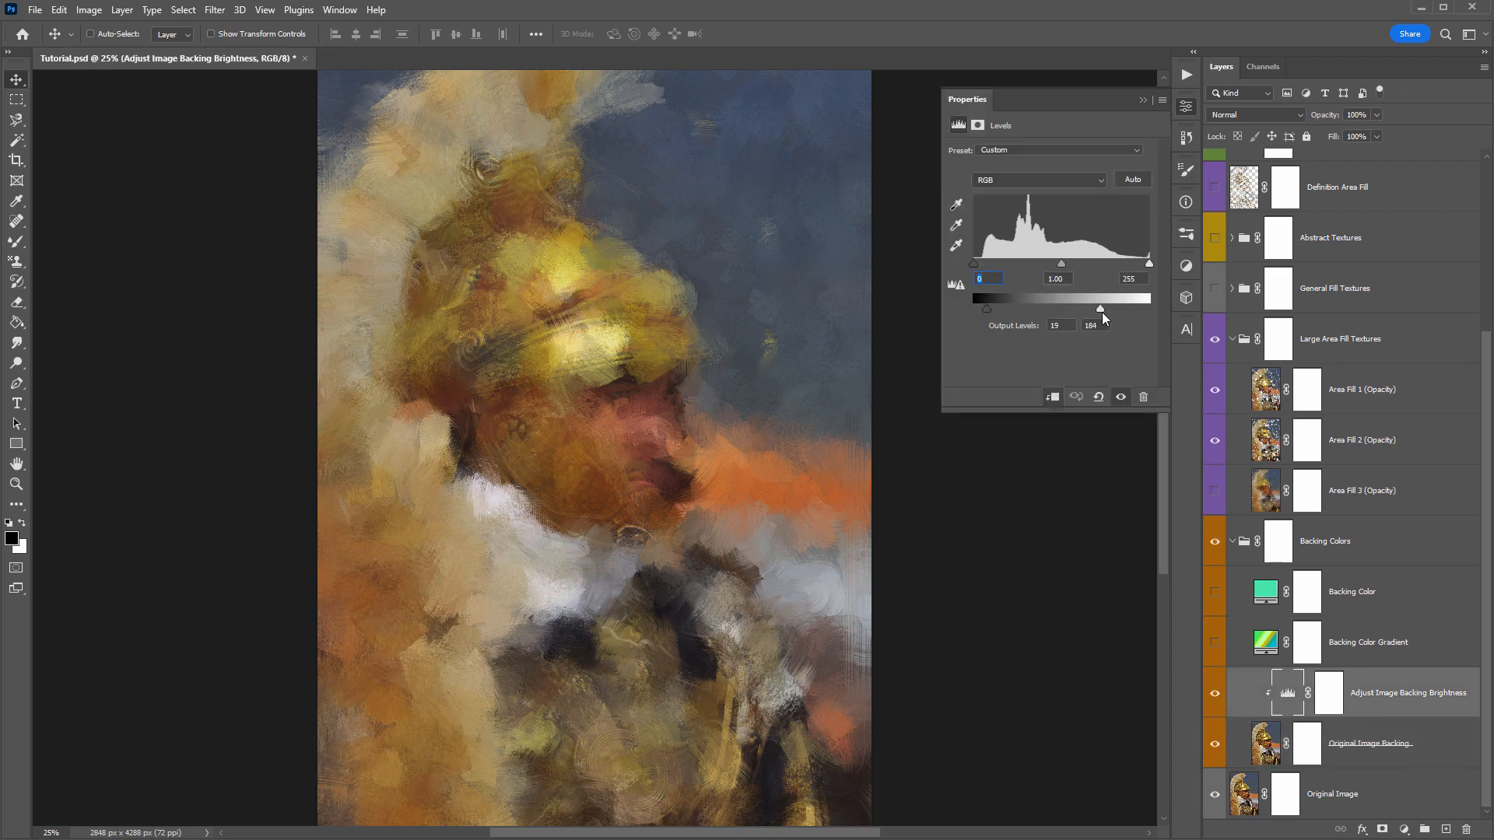
mouse_move(1102, 310)
mouse_down()
mouse_move(1132, 314)
mouse_move(1083, 320)
mouse_up()
drag(1001, 308, 982, 308)
mouse_move(1099, 308)
mouse_down()
mouse_move(1145, 304)
mouse_move(1069, 310)
mouse_move(1114, 309)
mouse_move(1085, 305)
mouse_up()
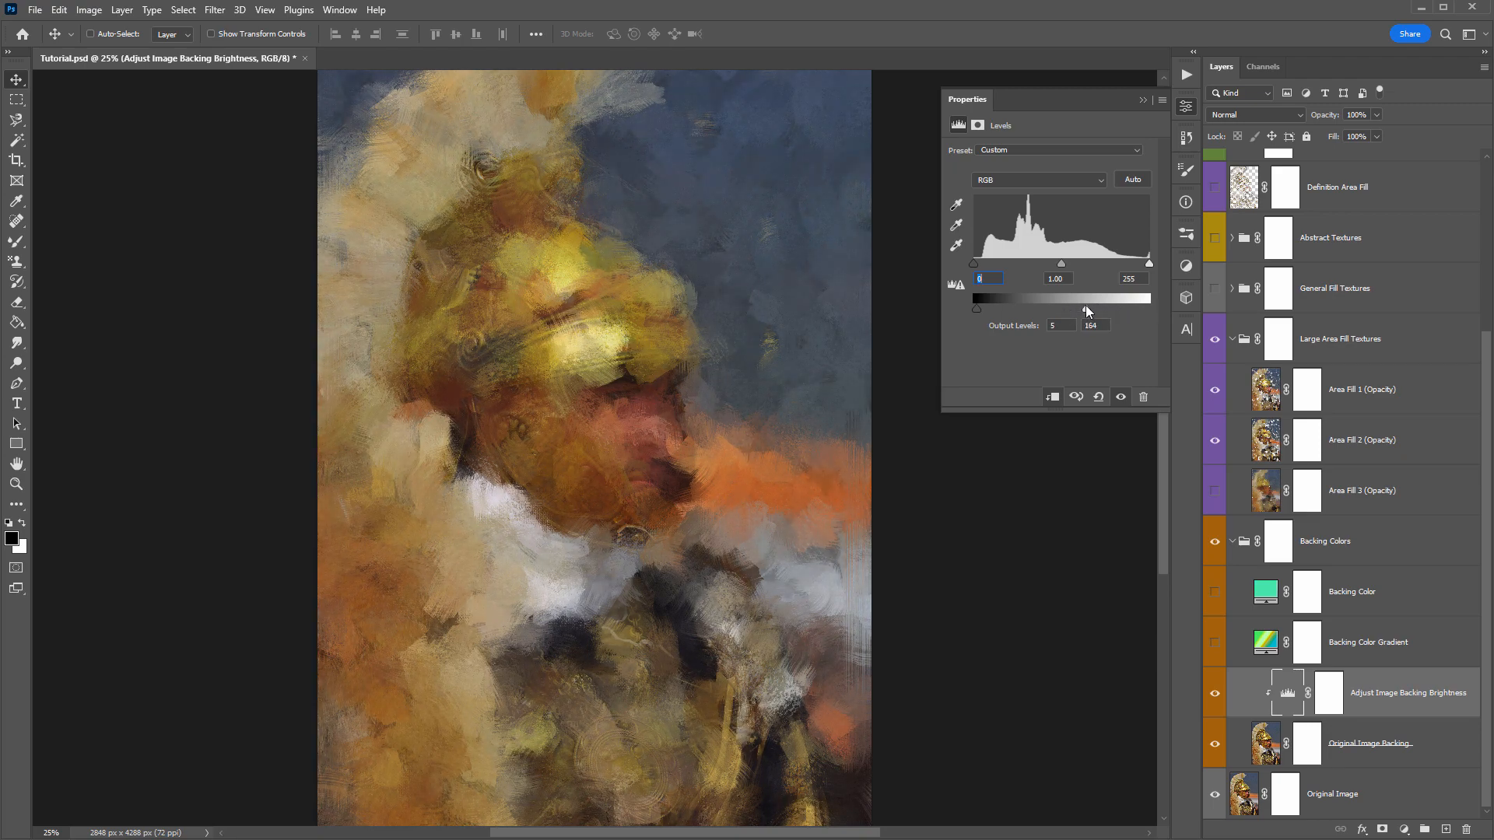
drag(977, 308, 1110, 308)
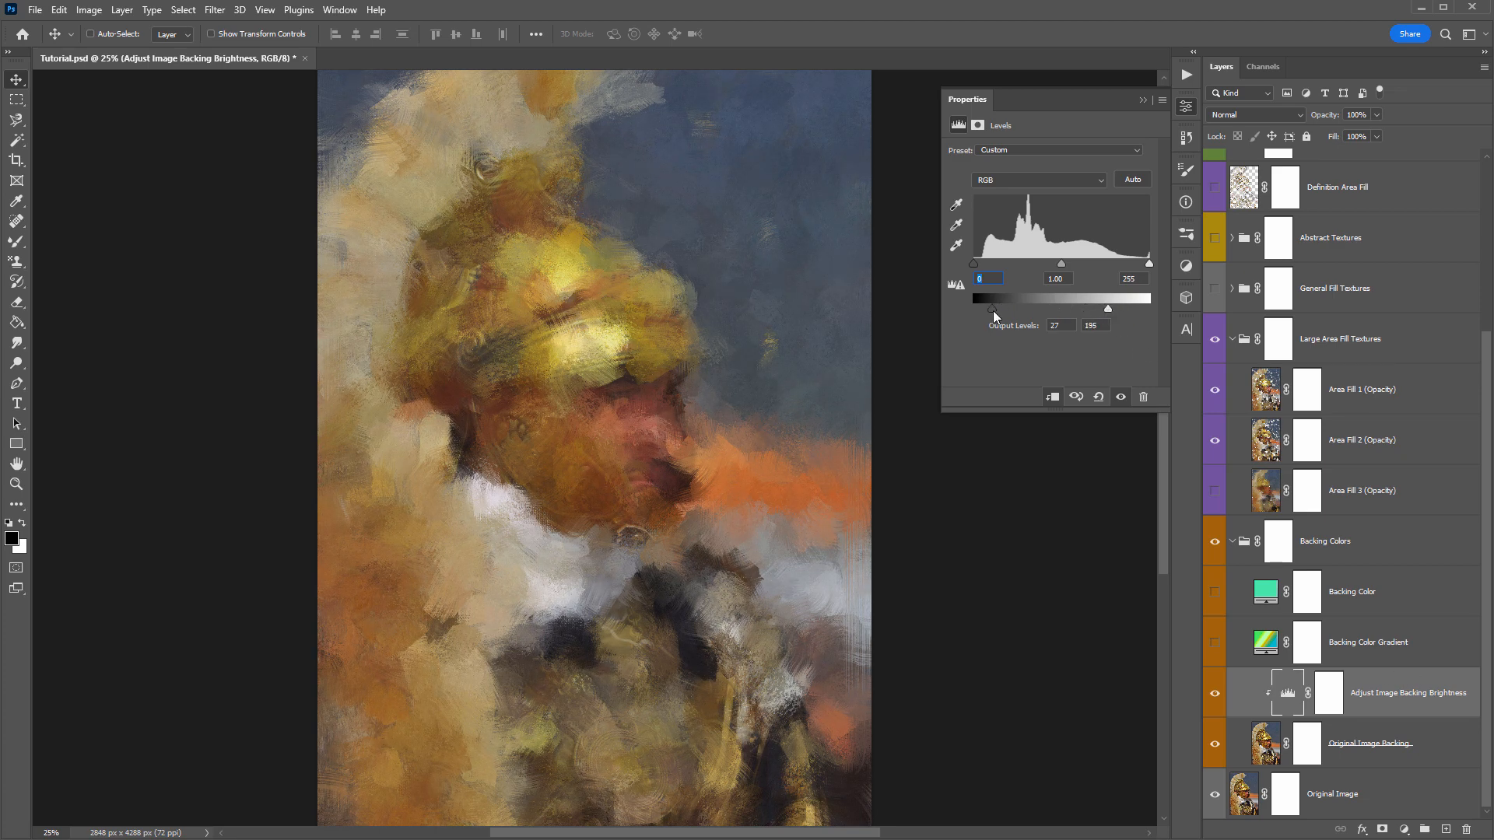
mouse_move(993, 310)
mouse_down()
mouse_move(975, 310)
mouse_move(992, 310)
mouse_up()
click(1141, 101)
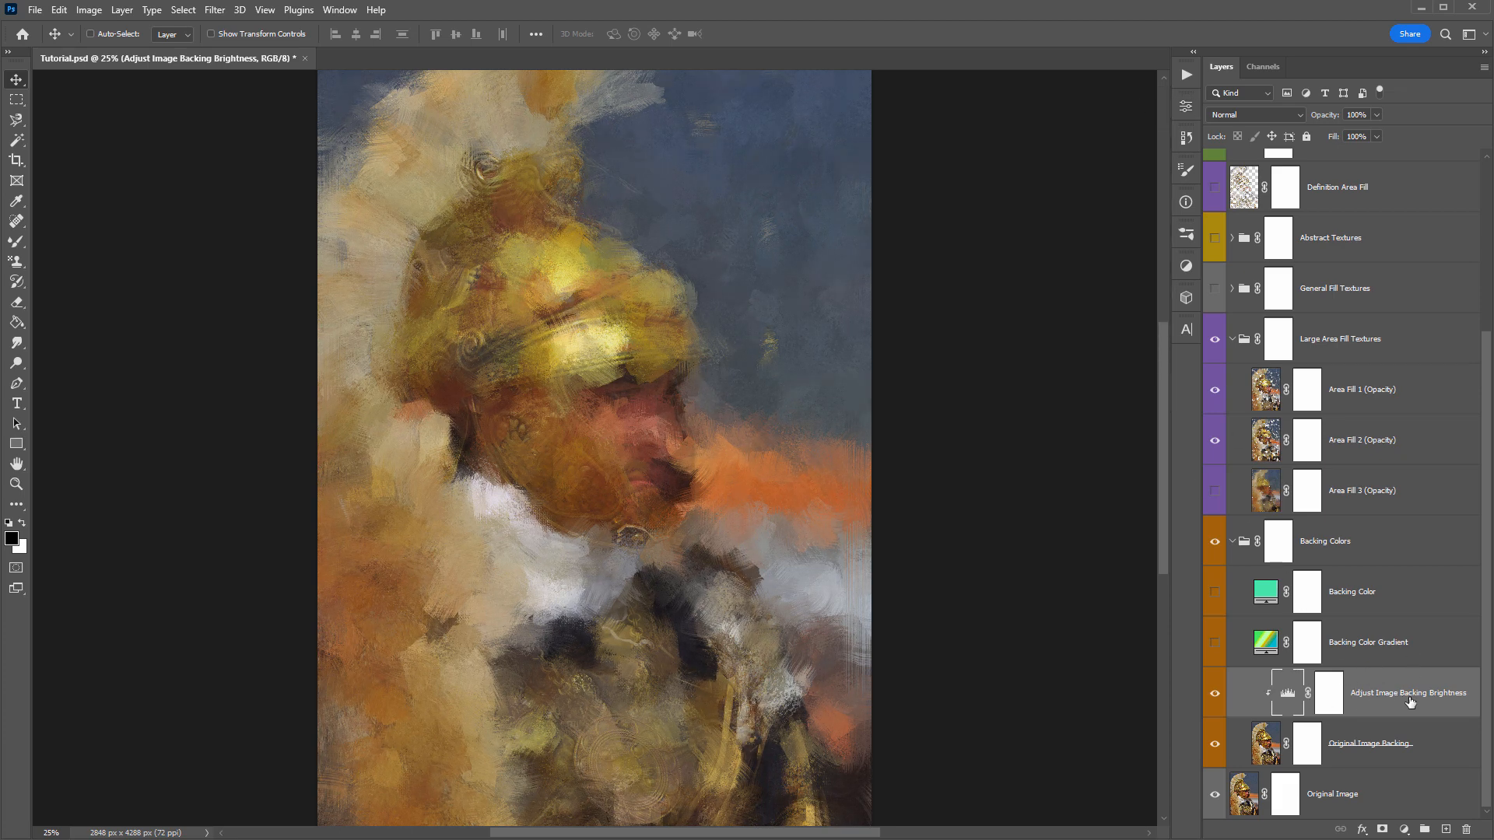
- Select the Backing Color and Backing Color Gradient layers, then collapse the Backing Colors and Large Area Fill Textures groups
click(1379, 611)
shift+click(1379, 647)
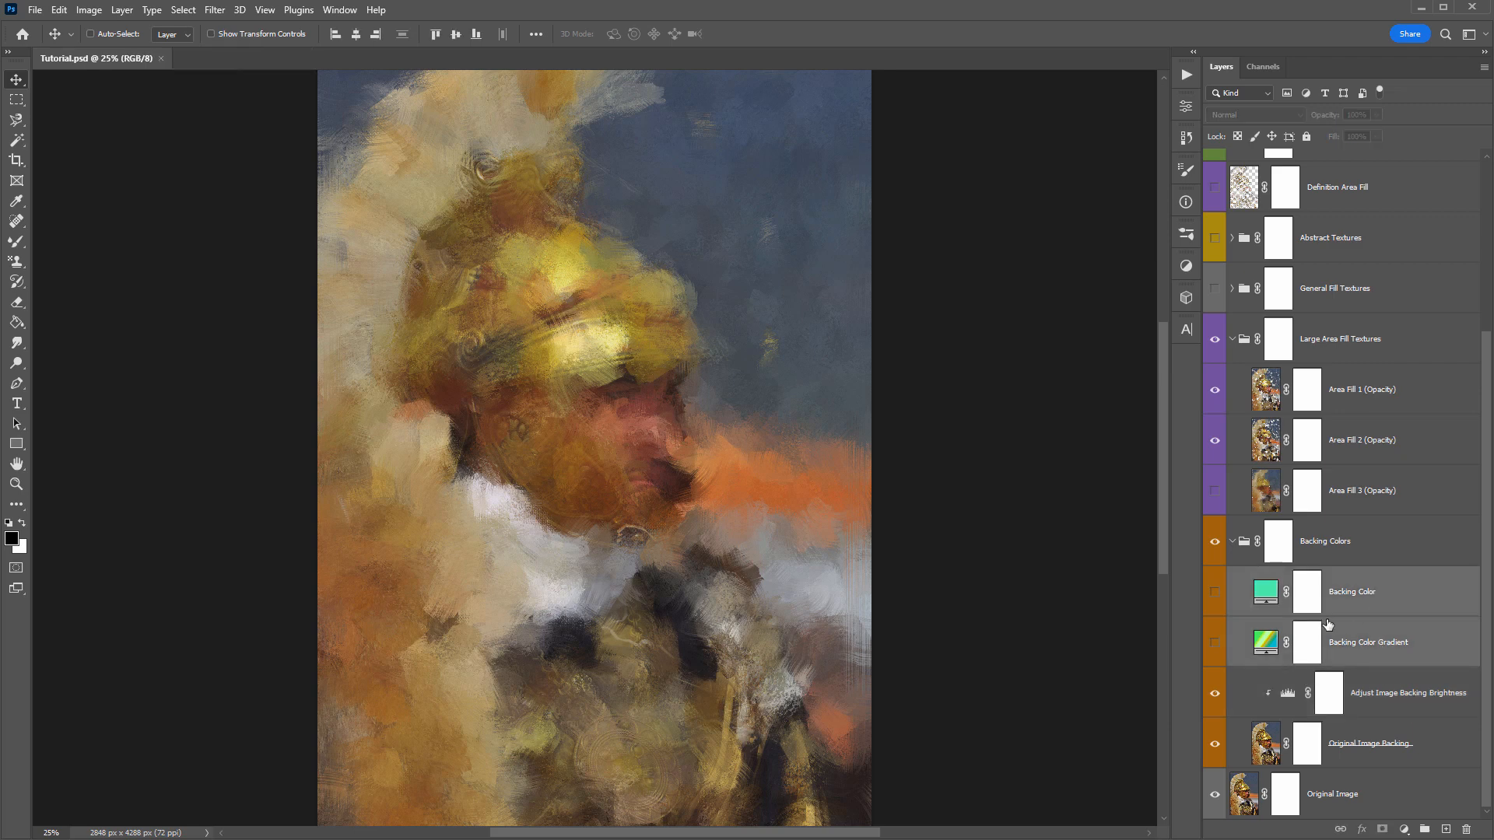
click(1233, 541)
click(1232, 542)
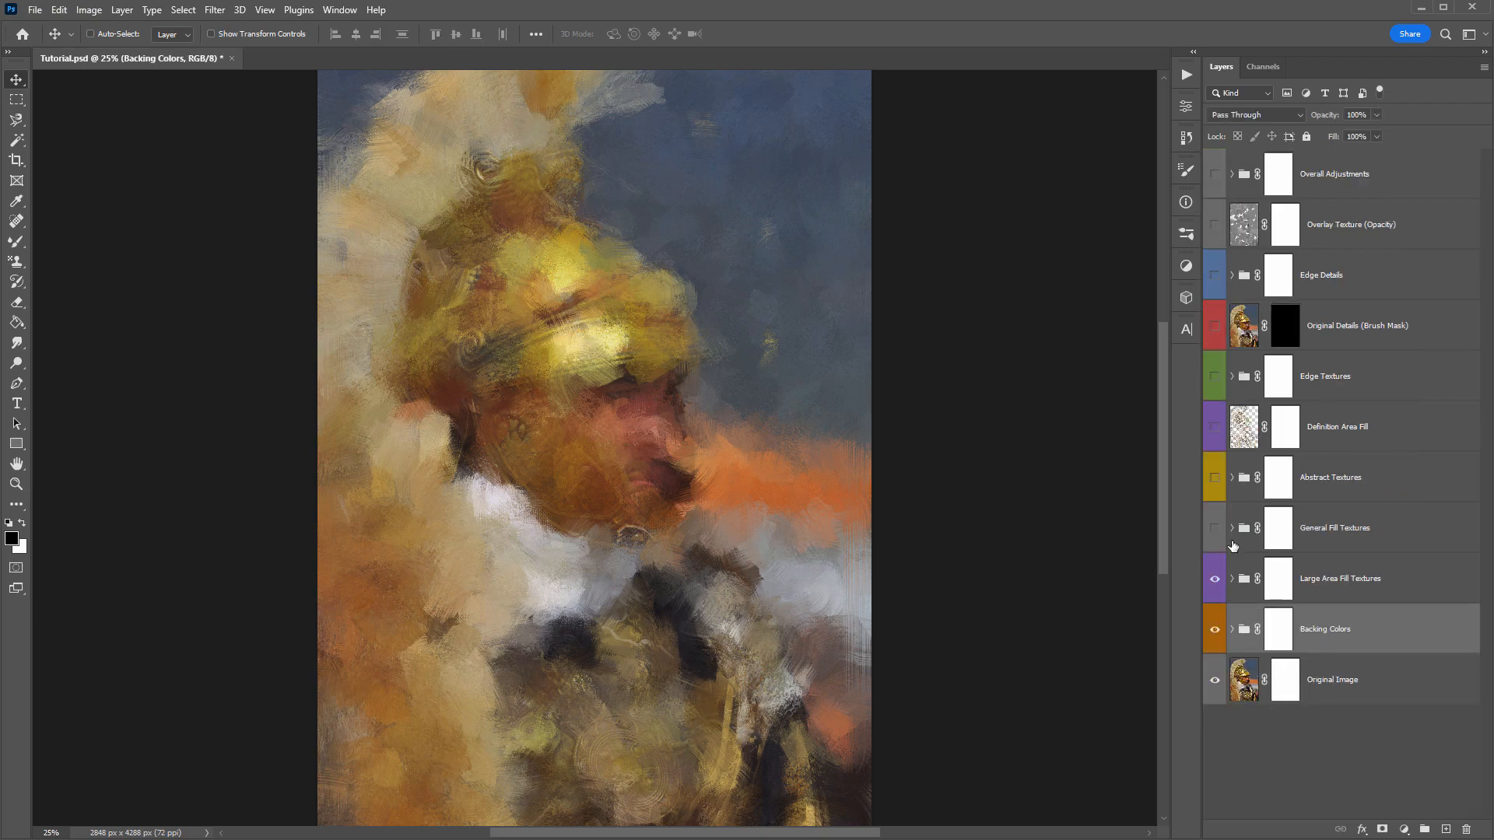
- Turn on the General Fill Textures group and compare the painting with and without it
click(1423, 535)
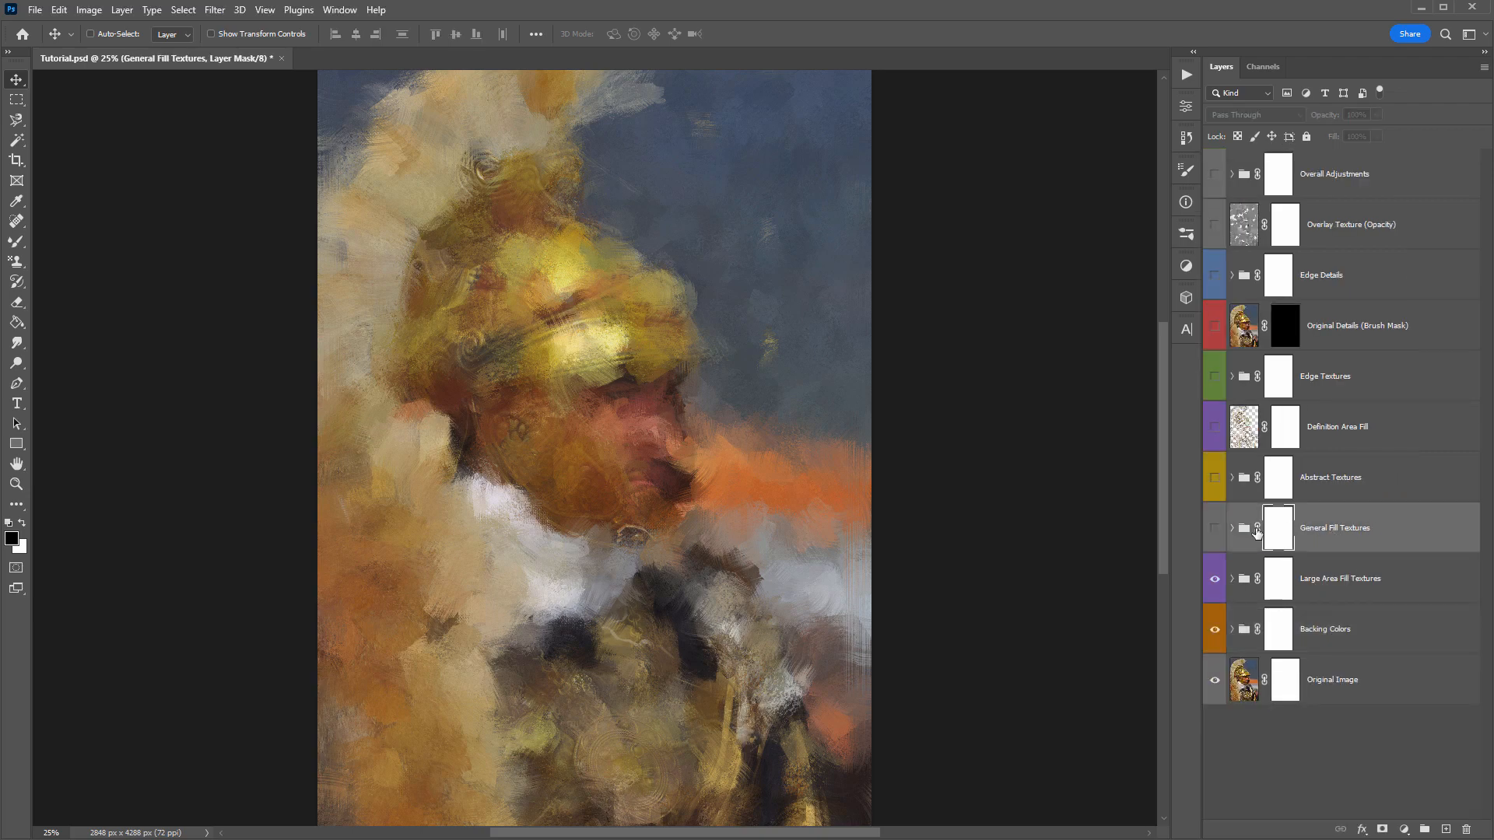
click(1215, 529)
click(1216, 530)
click(1217, 531)
click(1216, 531)
click(1217, 531)
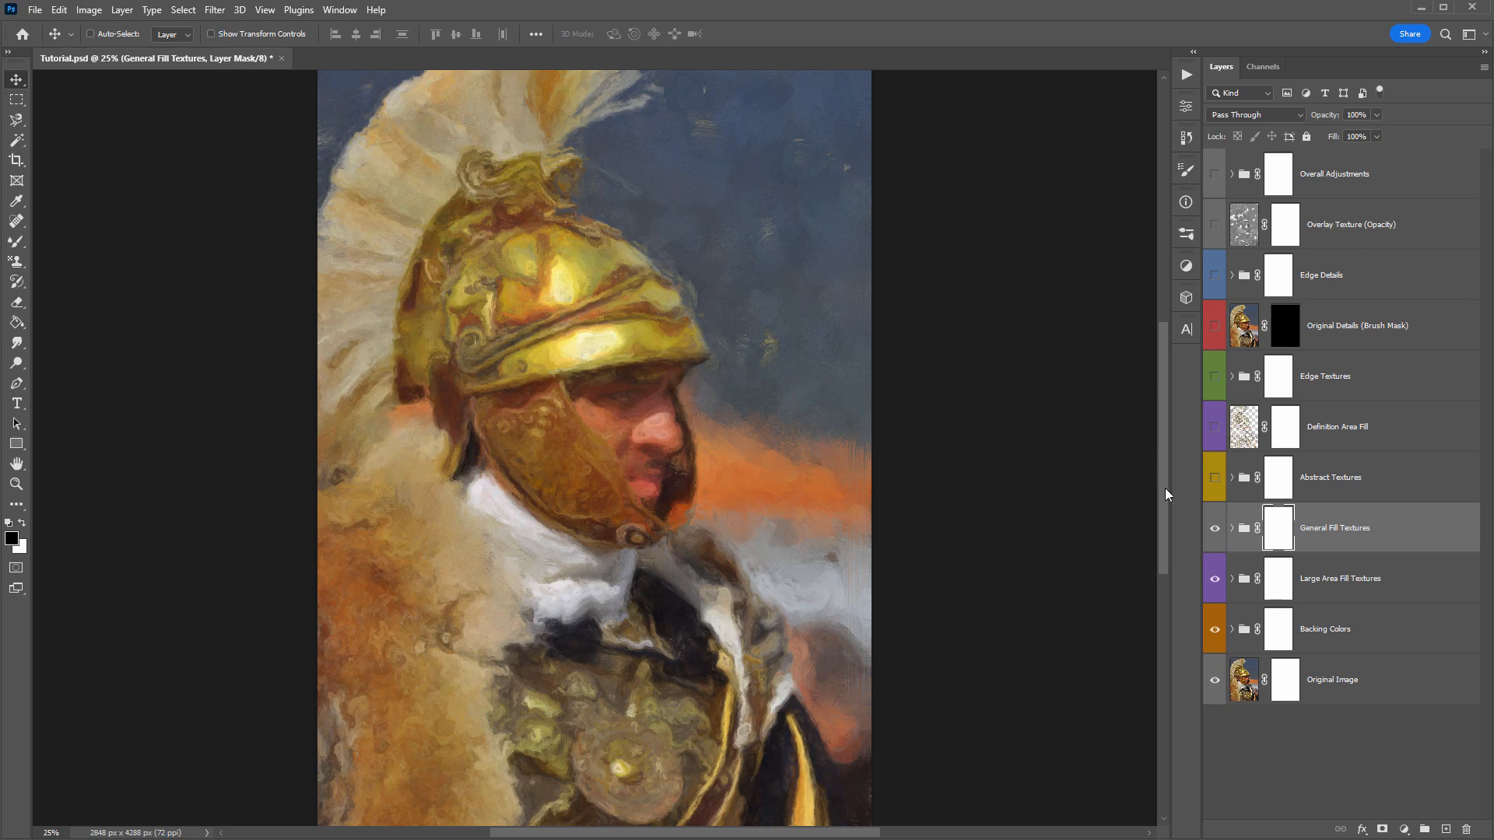
click(1215, 528)
click(1215, 528)
click(1215, 528)
click(1214, 528)
click(1215, 537)
click(1214, 536)
- Compare the painting with the Large Area Fill Textures group hidden and shown, leave it on, and save the document
click(1215, 580)
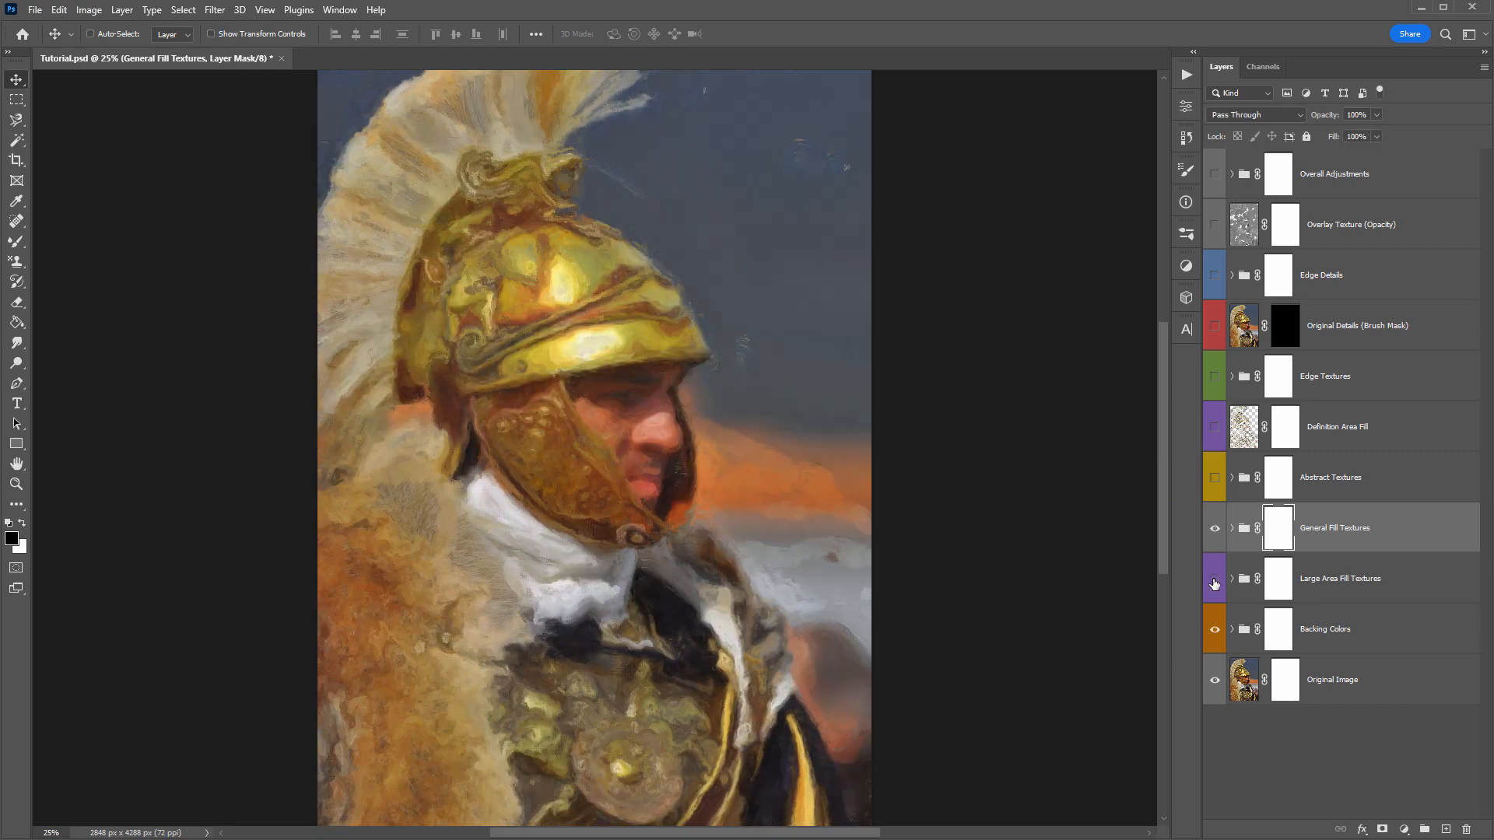
click(1214, 580)
click(1215, 580)
click(1215, 579)
key(ctrl+s)
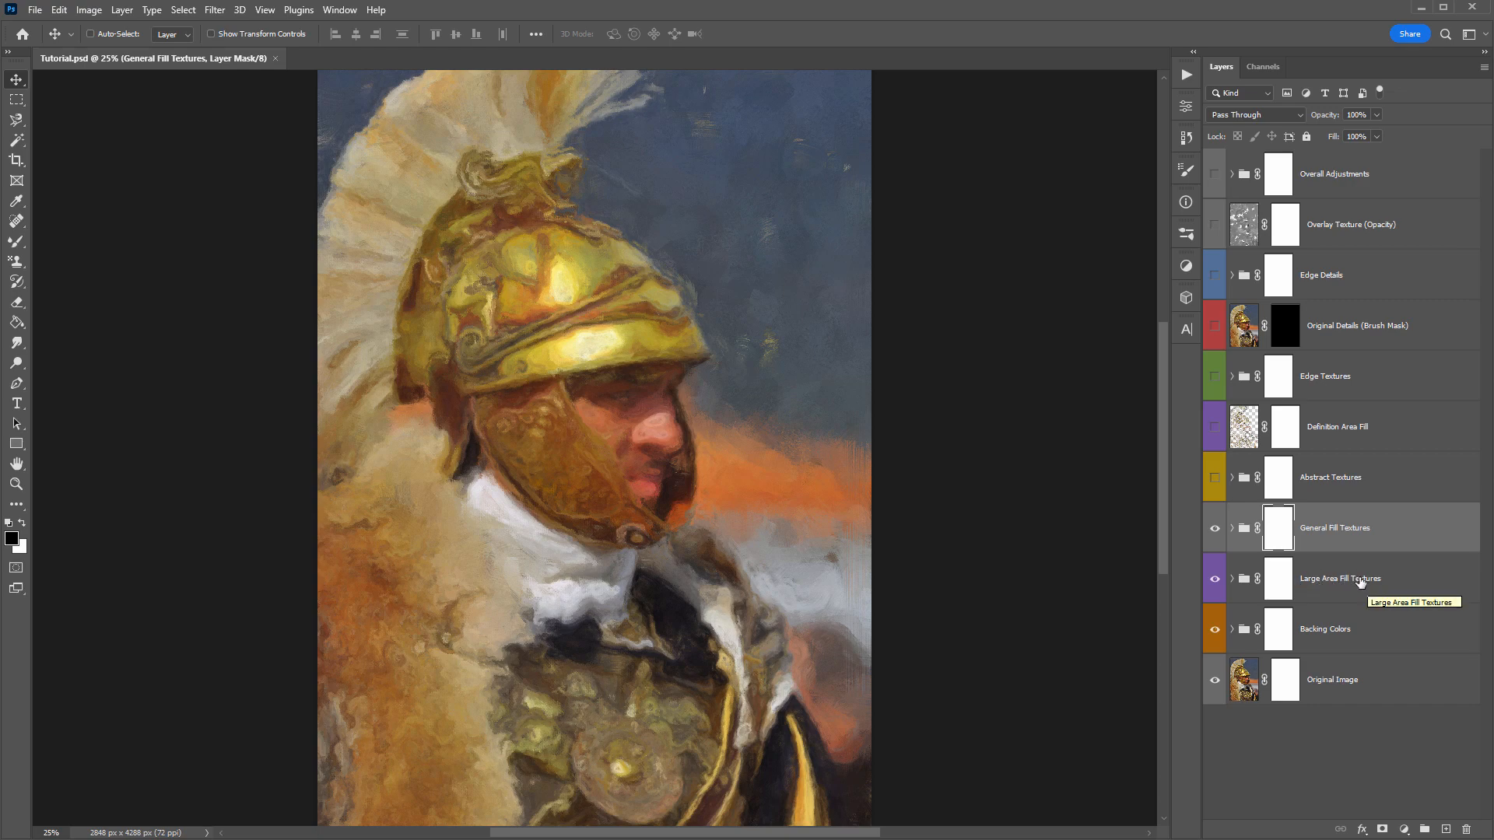
- Expand the General Fill Textures group and hide its six General Texture layers and the Soft Edge Textures layer
click(1269, 535)
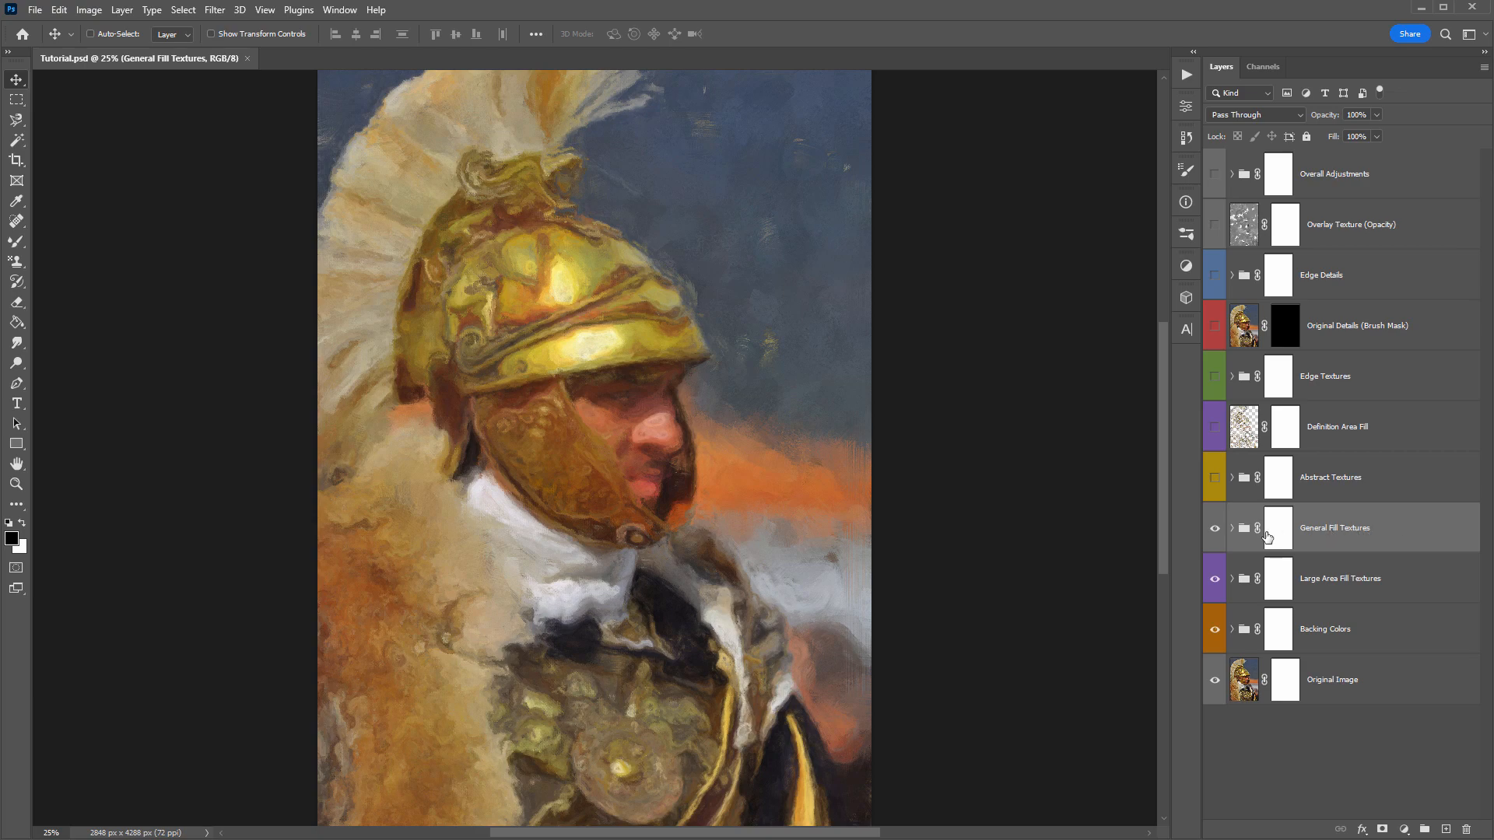
click(1231, 528)
scroll(1268, 467, down, 3)
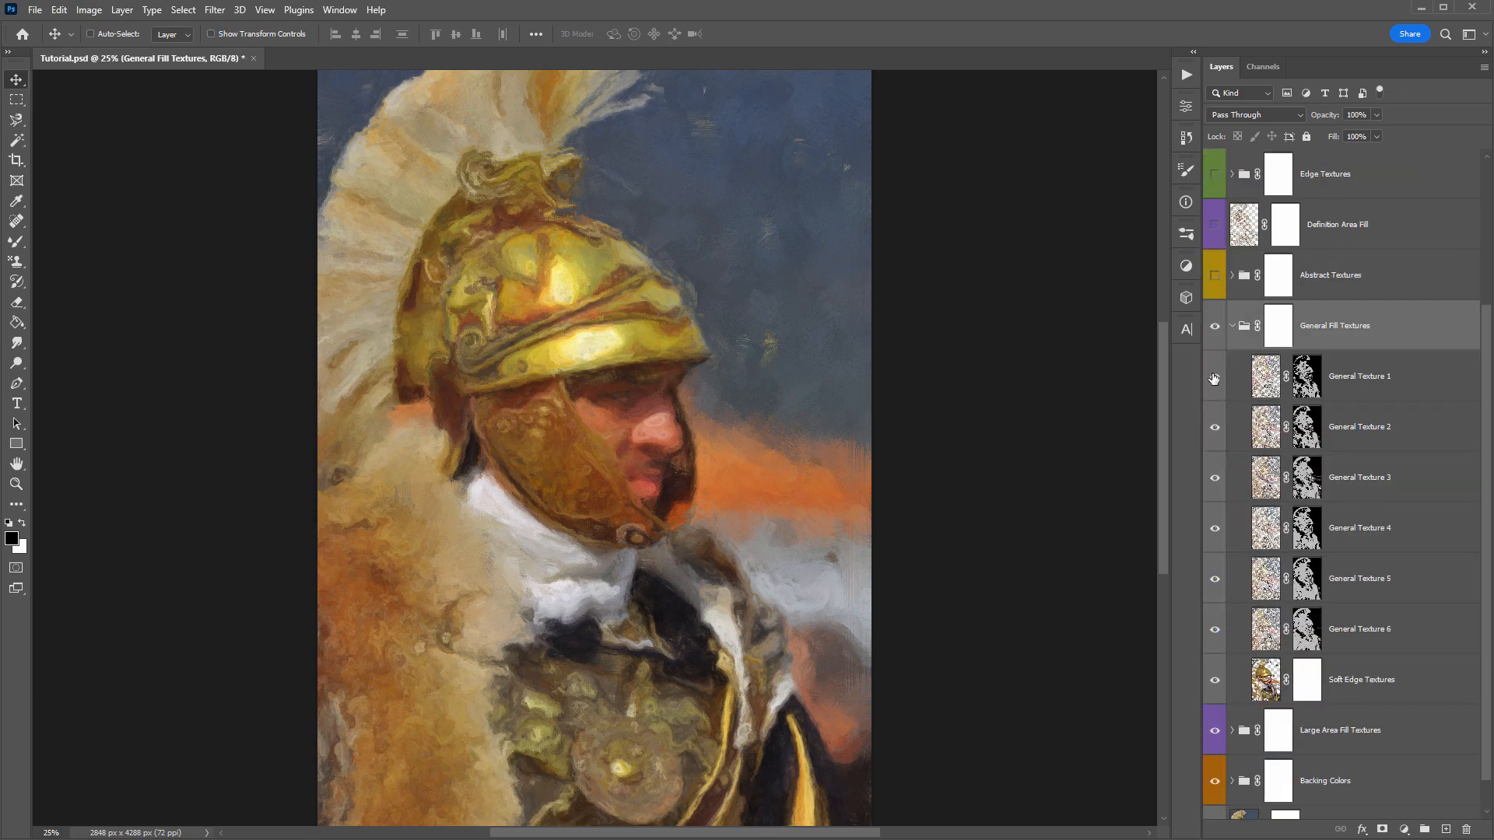
drag(1214, 378, 1211, 660)
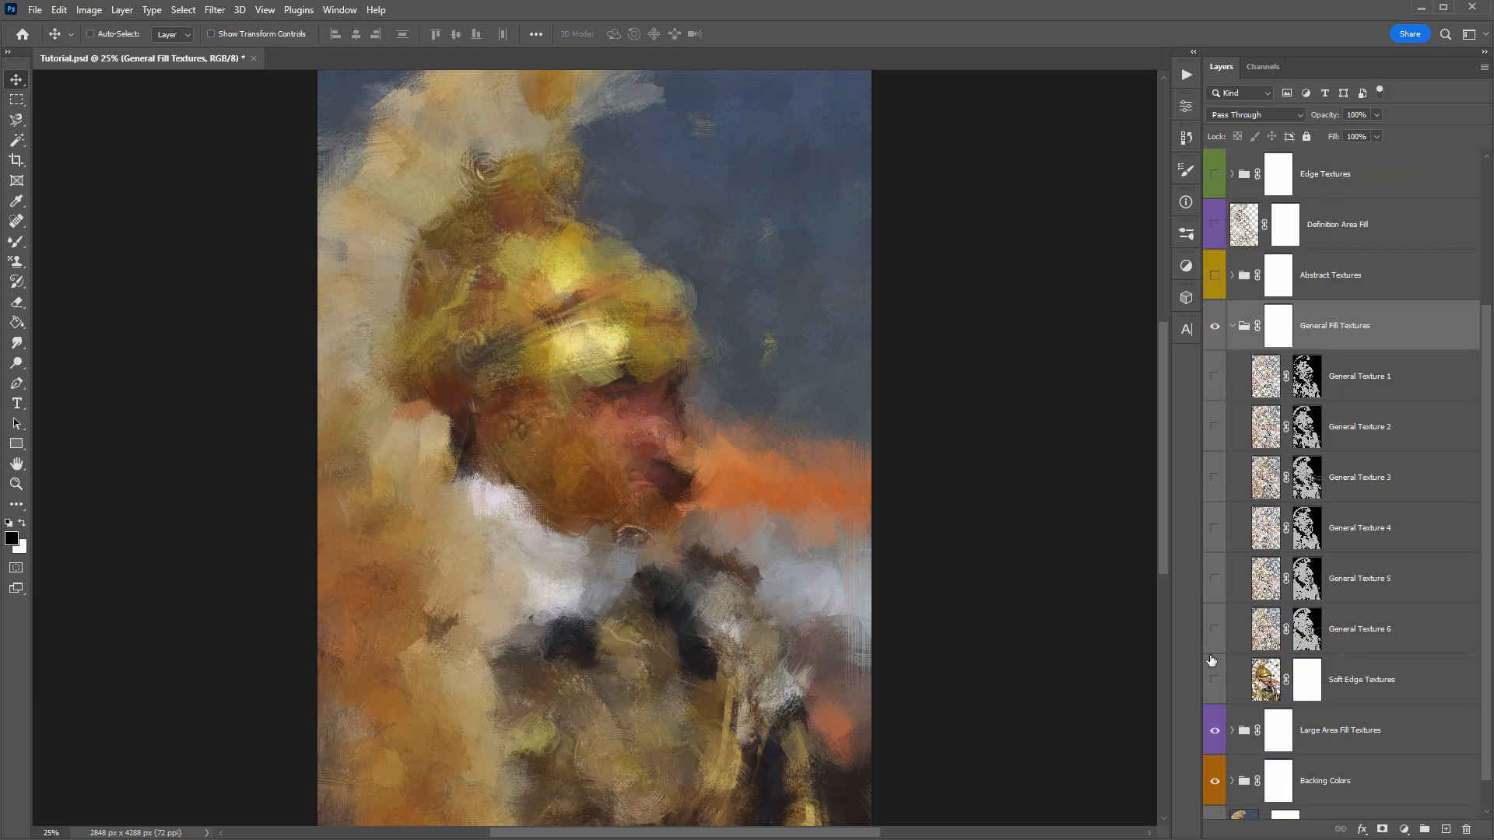
- Select the Soft Edge Textures layer, compare the painting with and without it, and leave it visible
click(1424, 674)
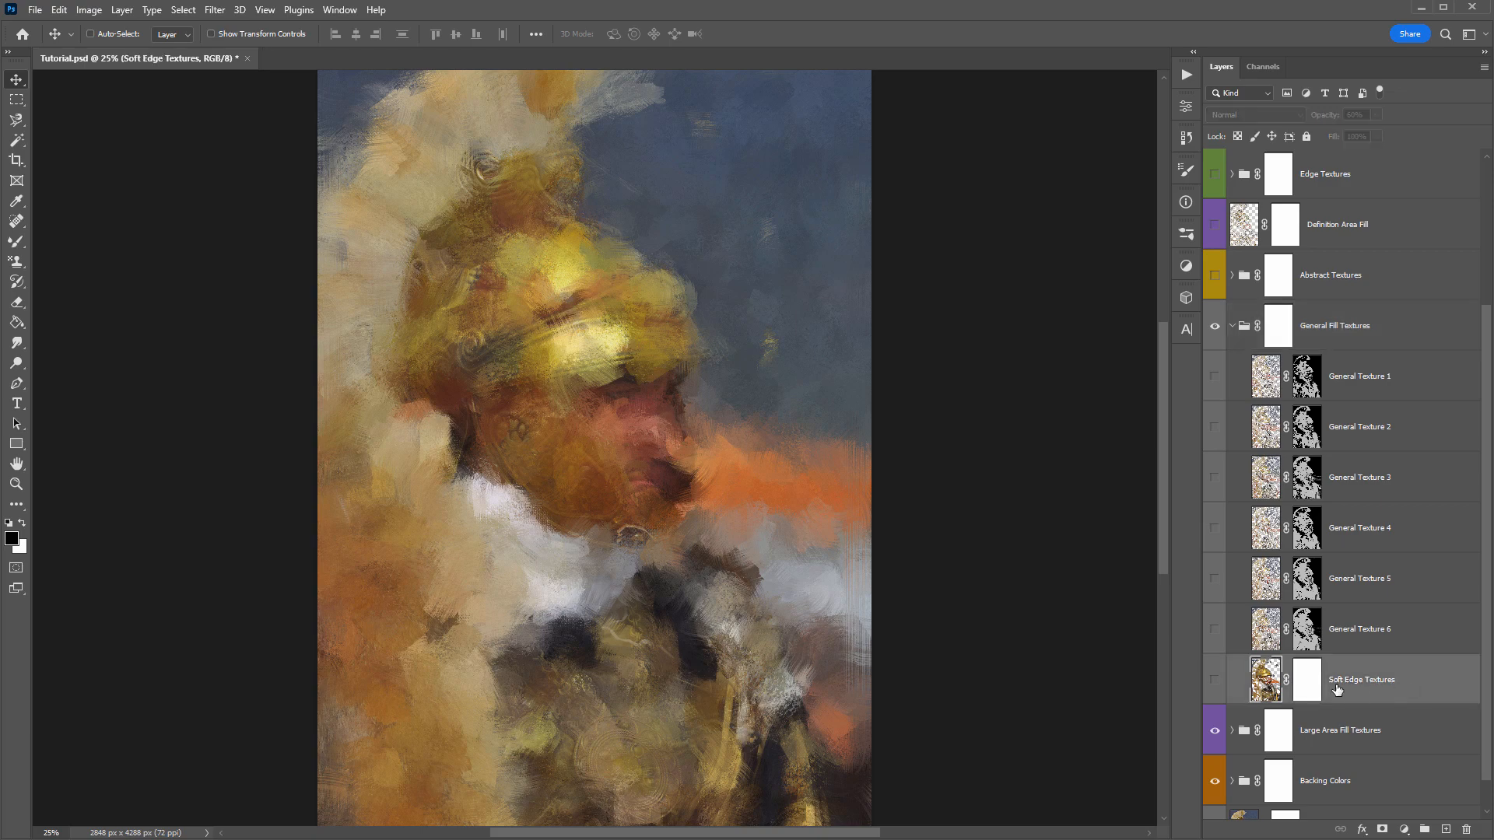
click(1213, 679)
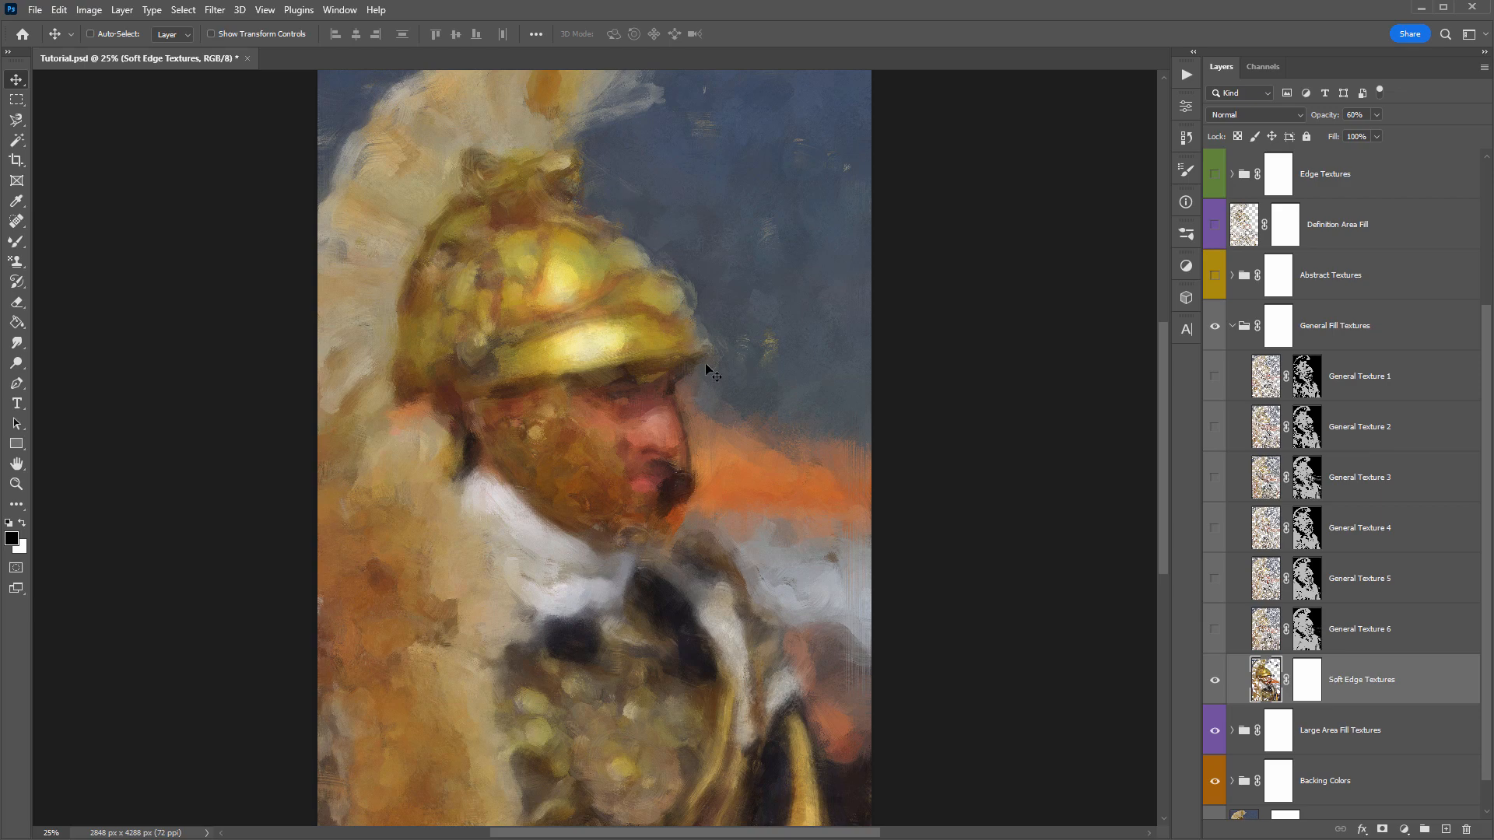
click(1214, 680)
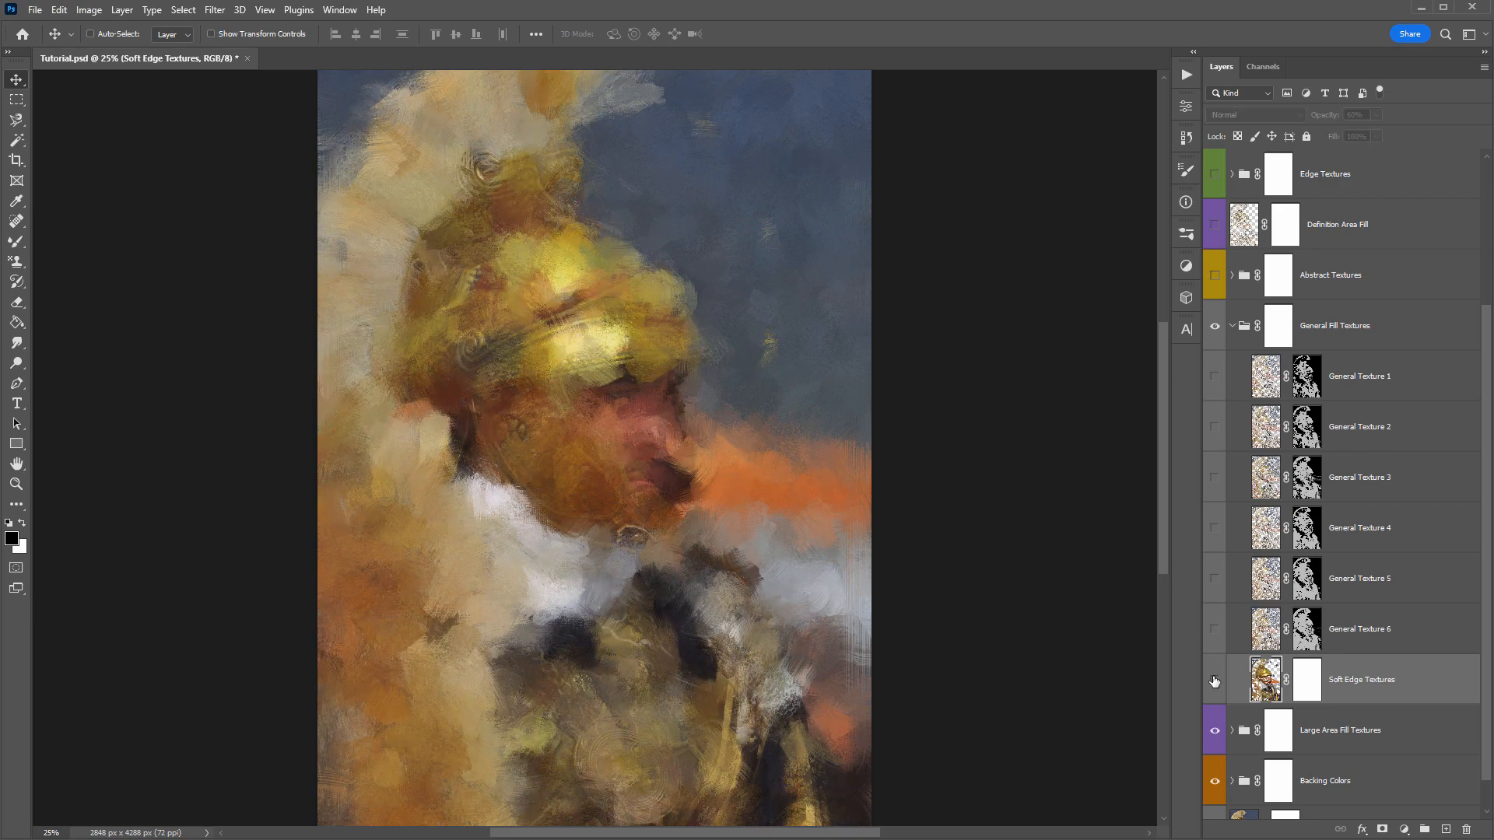
click(1215, 680)
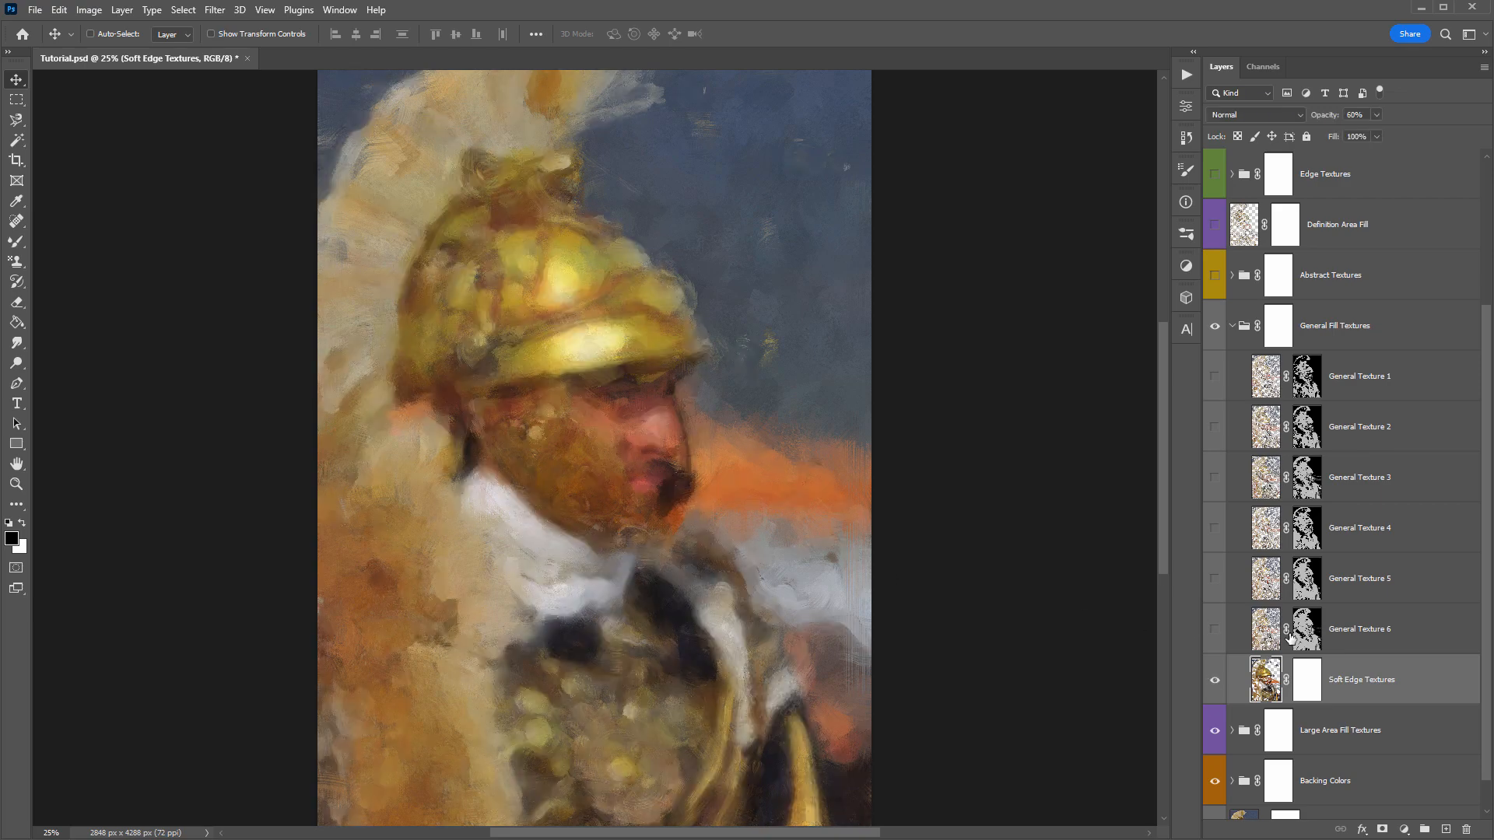
- Show the General Texture layers one at a time, from General Texture 6 up to General Texture 1
click(1215, 631)
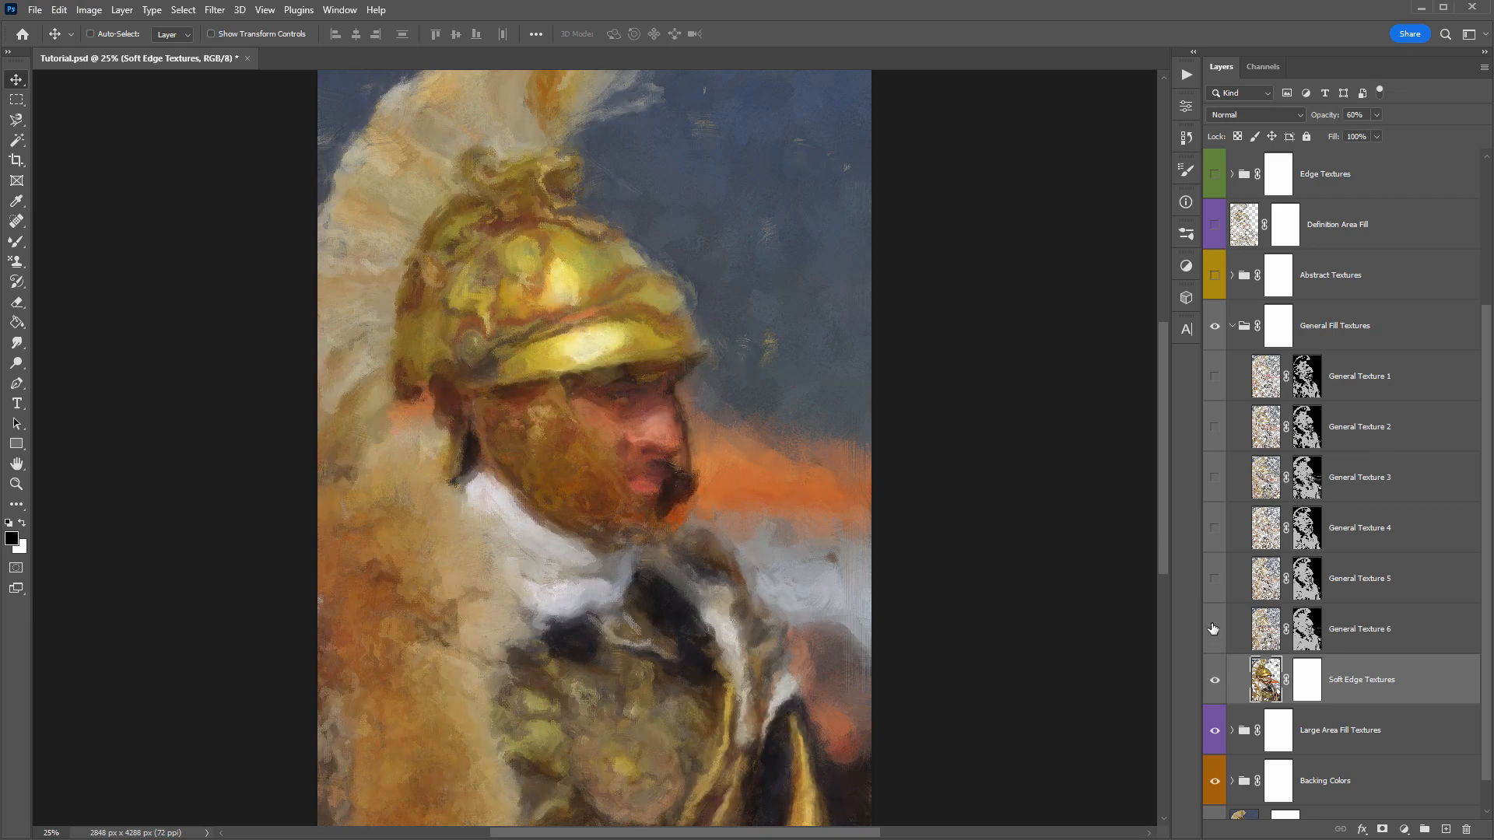
click(1212, 581)
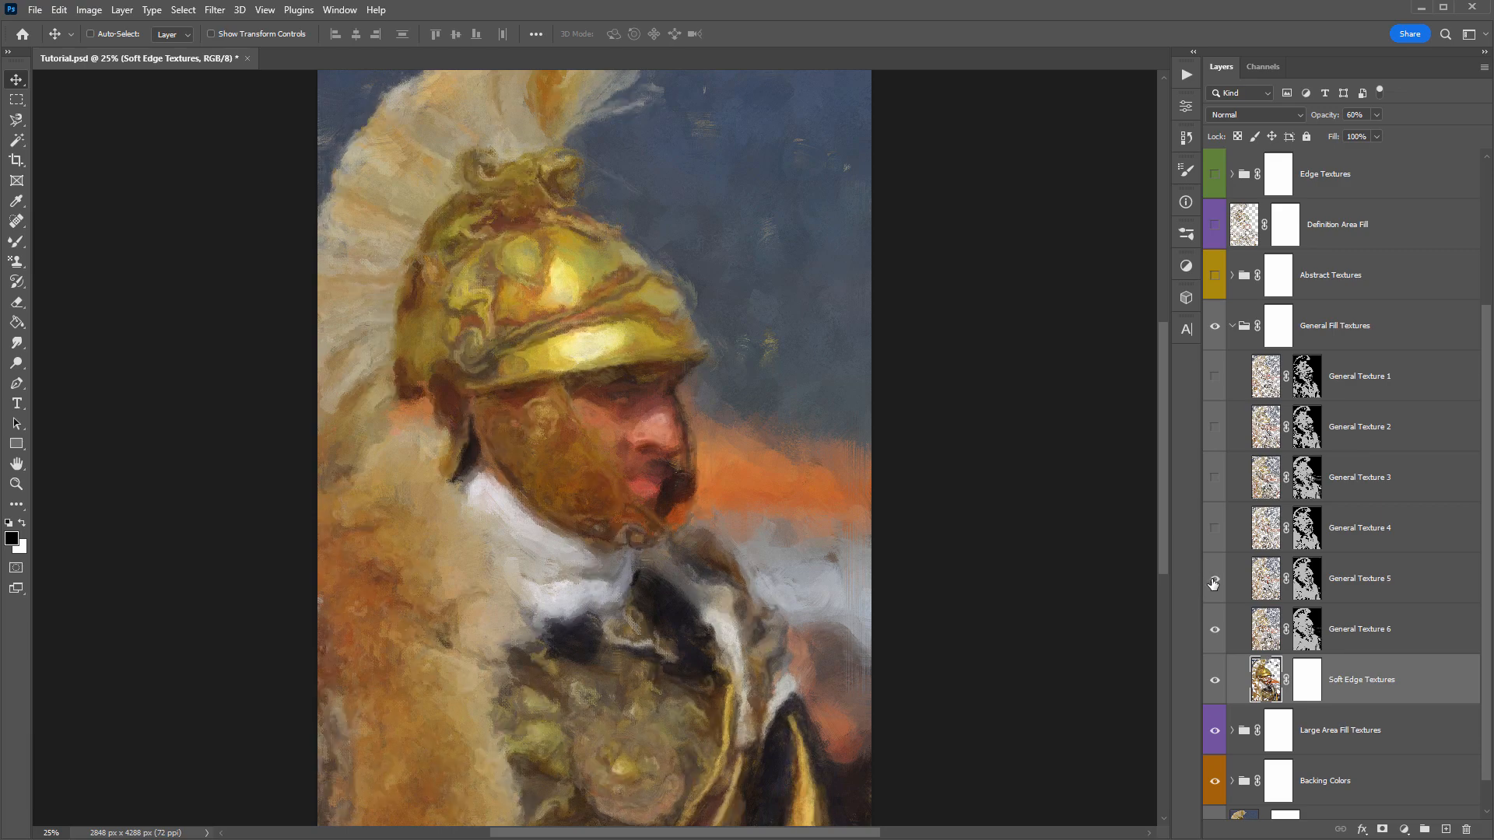
click(1213, 526)
click(1213, 478)
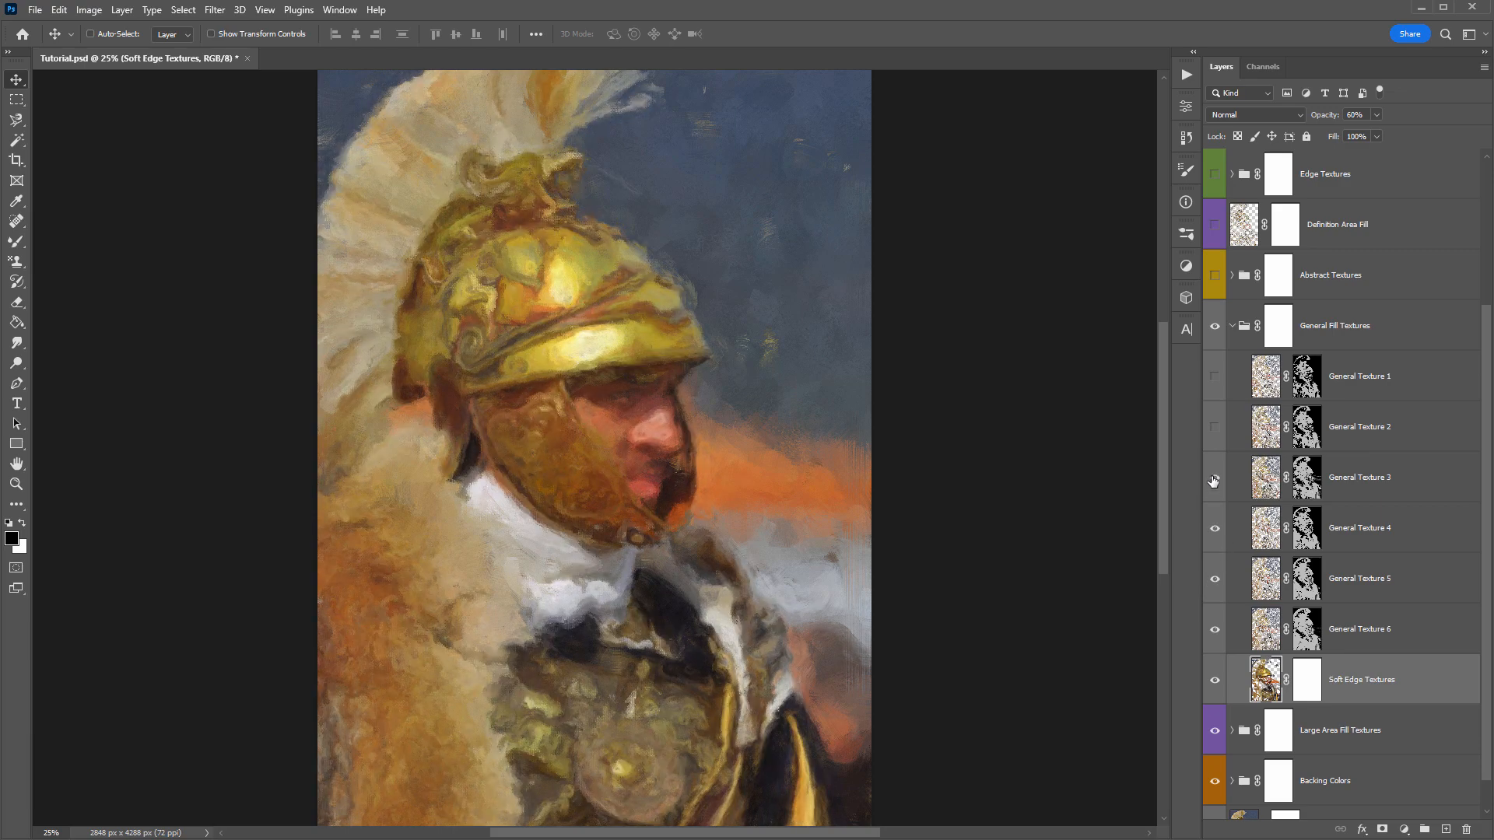
click(1212, 424)
click(1215, 378)
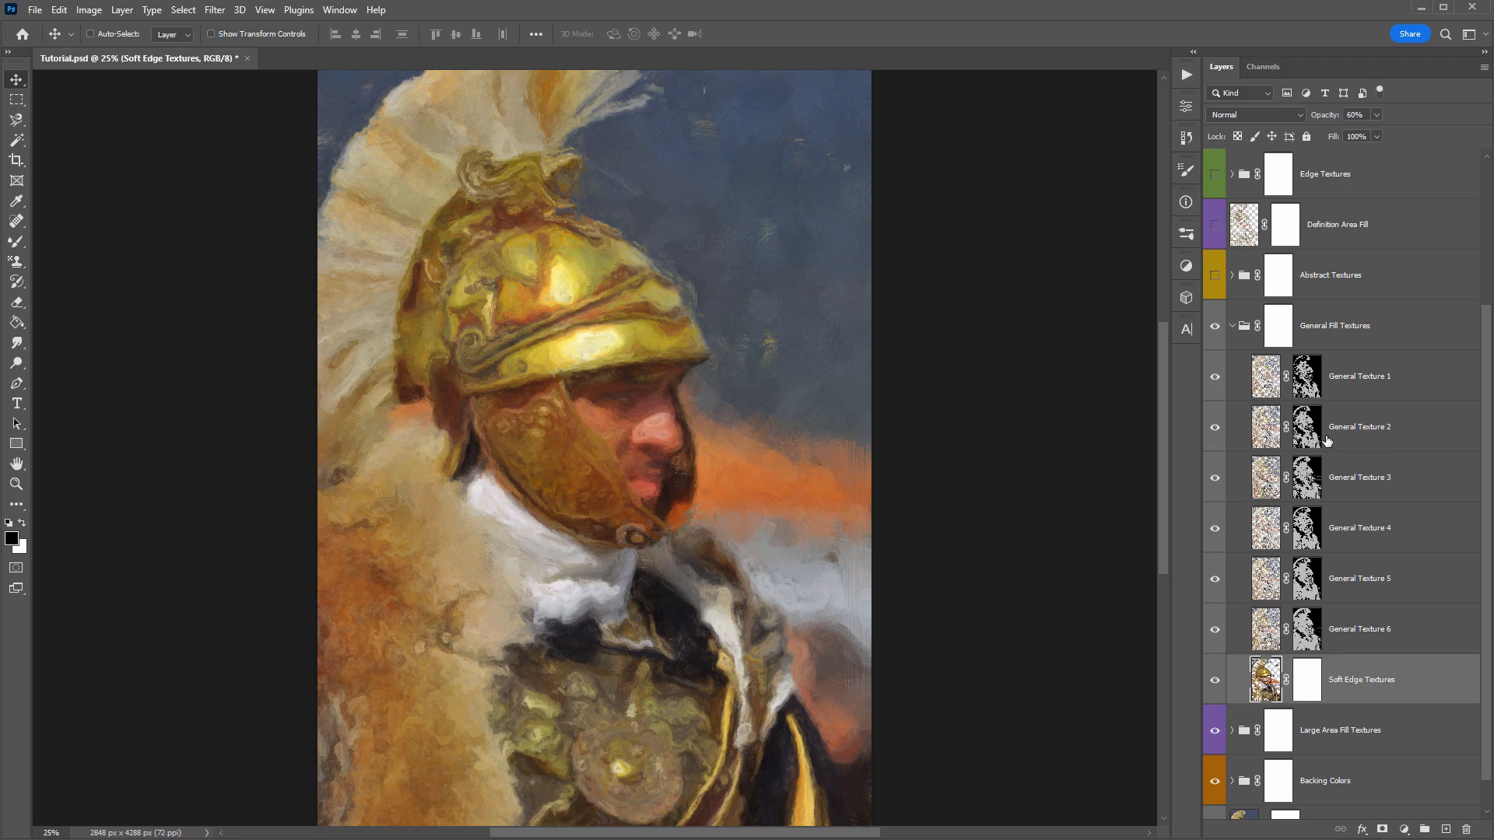
- Look through General Texture layers 3 to 5, then collapse the General Fill Textures group
click(1379, 484)
shift+click(1369, 583)
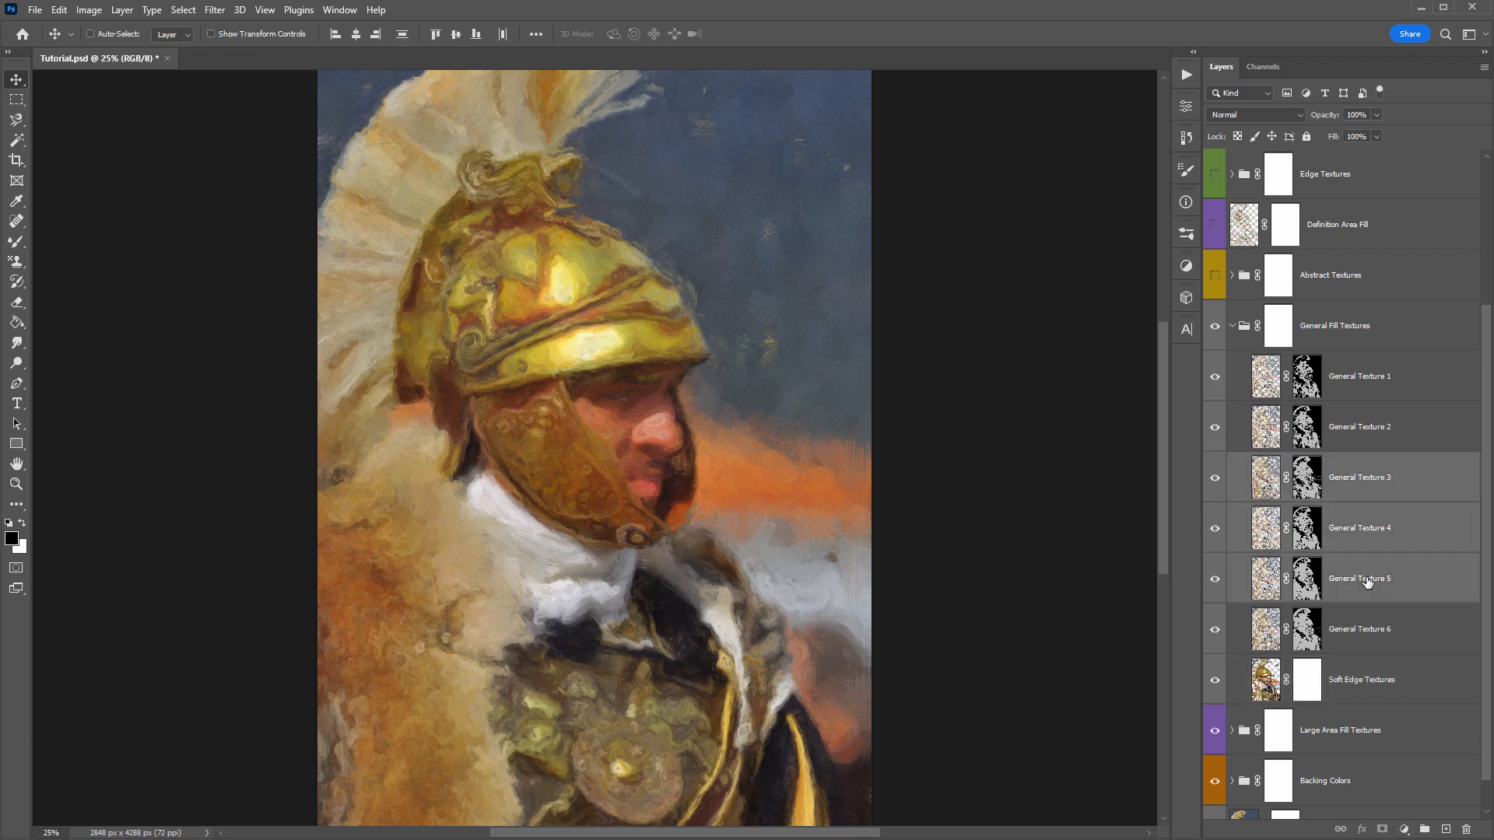
drag(1367, 477, 1351, 352)
key(ctrl+z)
mouse_move(1214, 463)
mouse_down()
mouse_move(1210, 582)
mouse_move(1214, 477)
mouse_up()
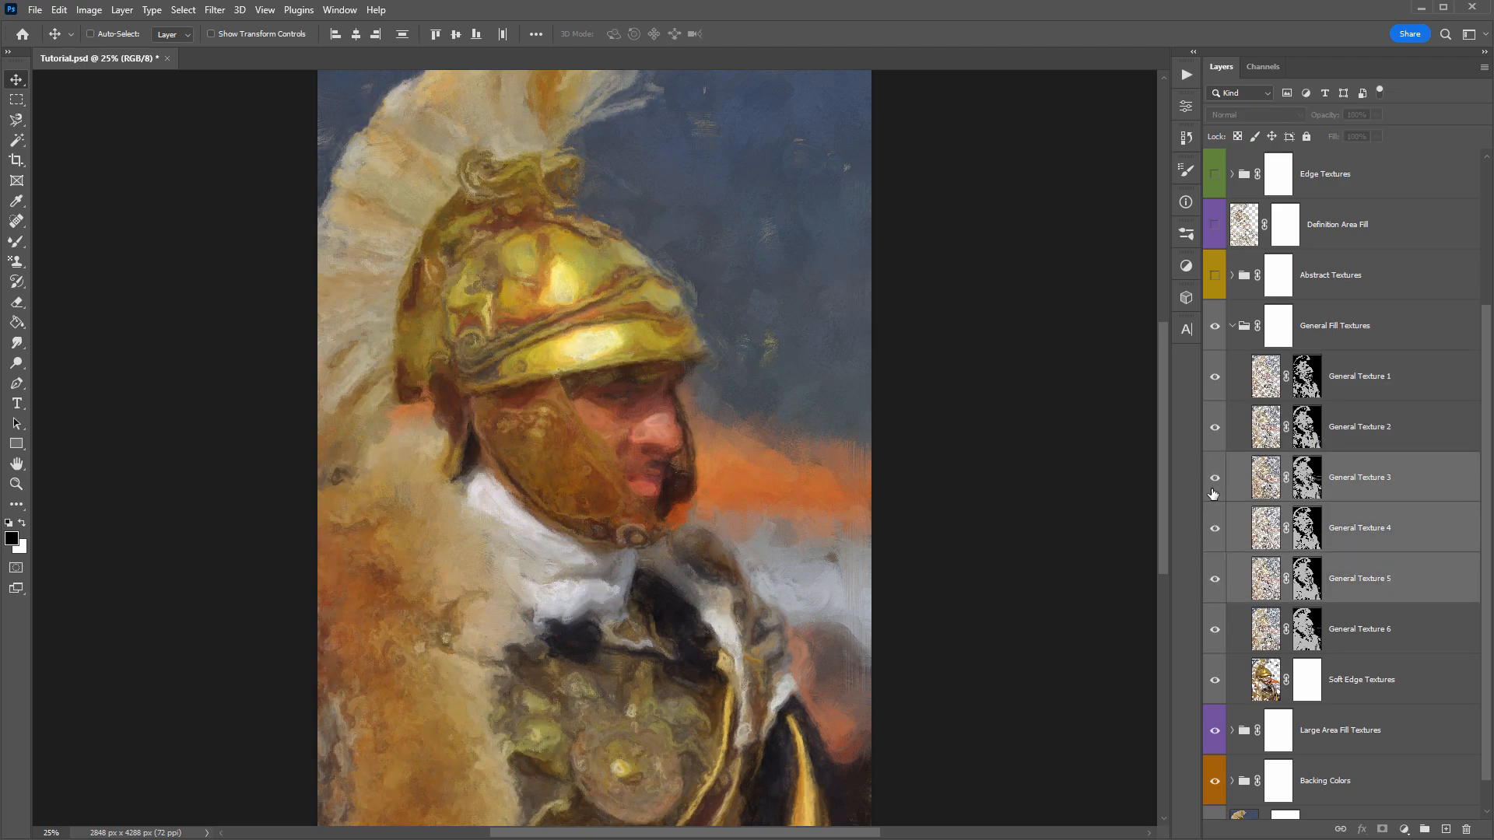
click(1424, 585)
click(1280, 327)
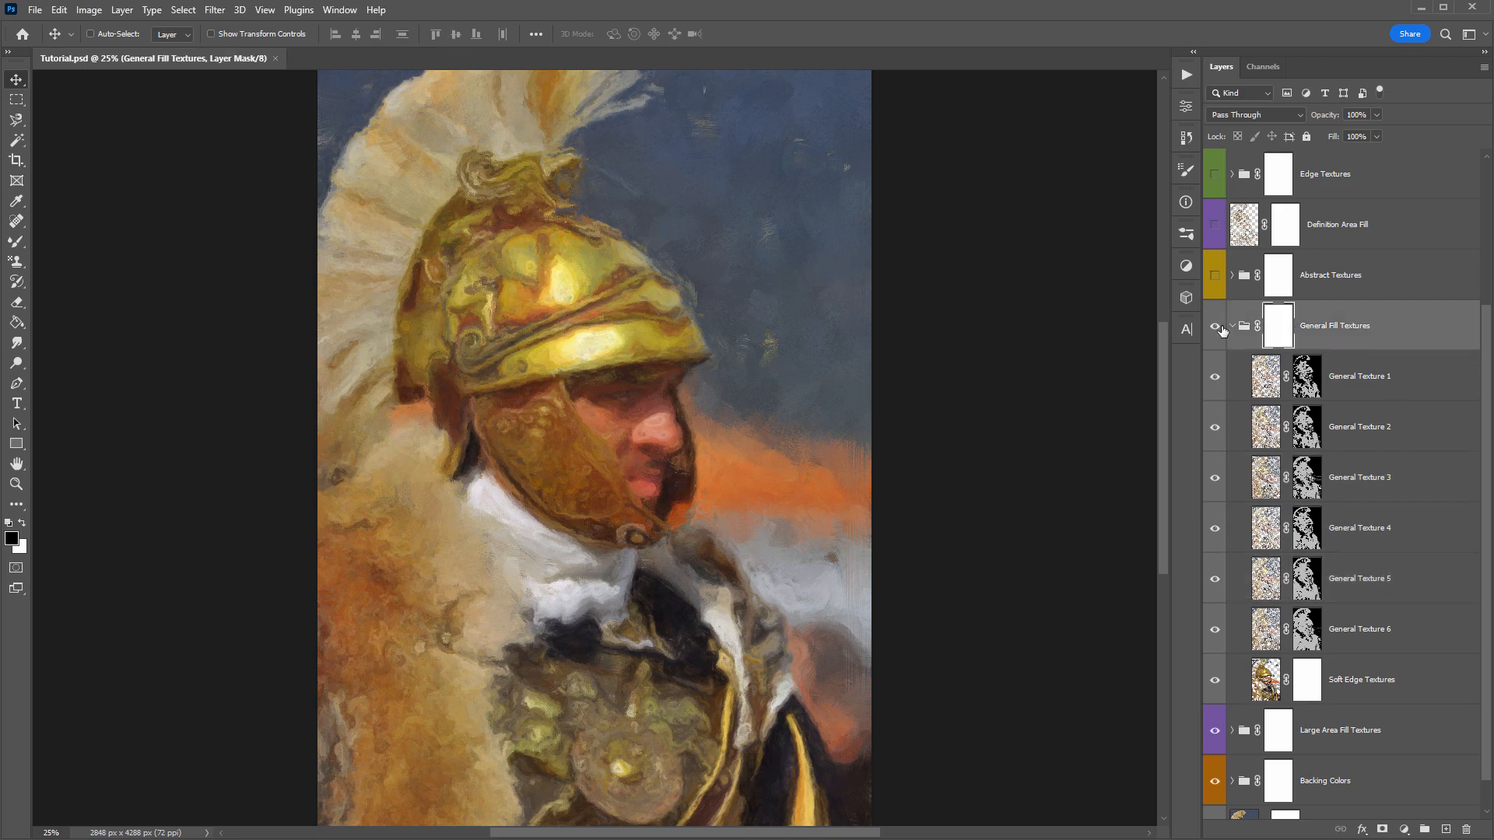
click(1232, 326)
- Turn on the Abstract Textures group and compare the painting with and without it
click(1394, 478)
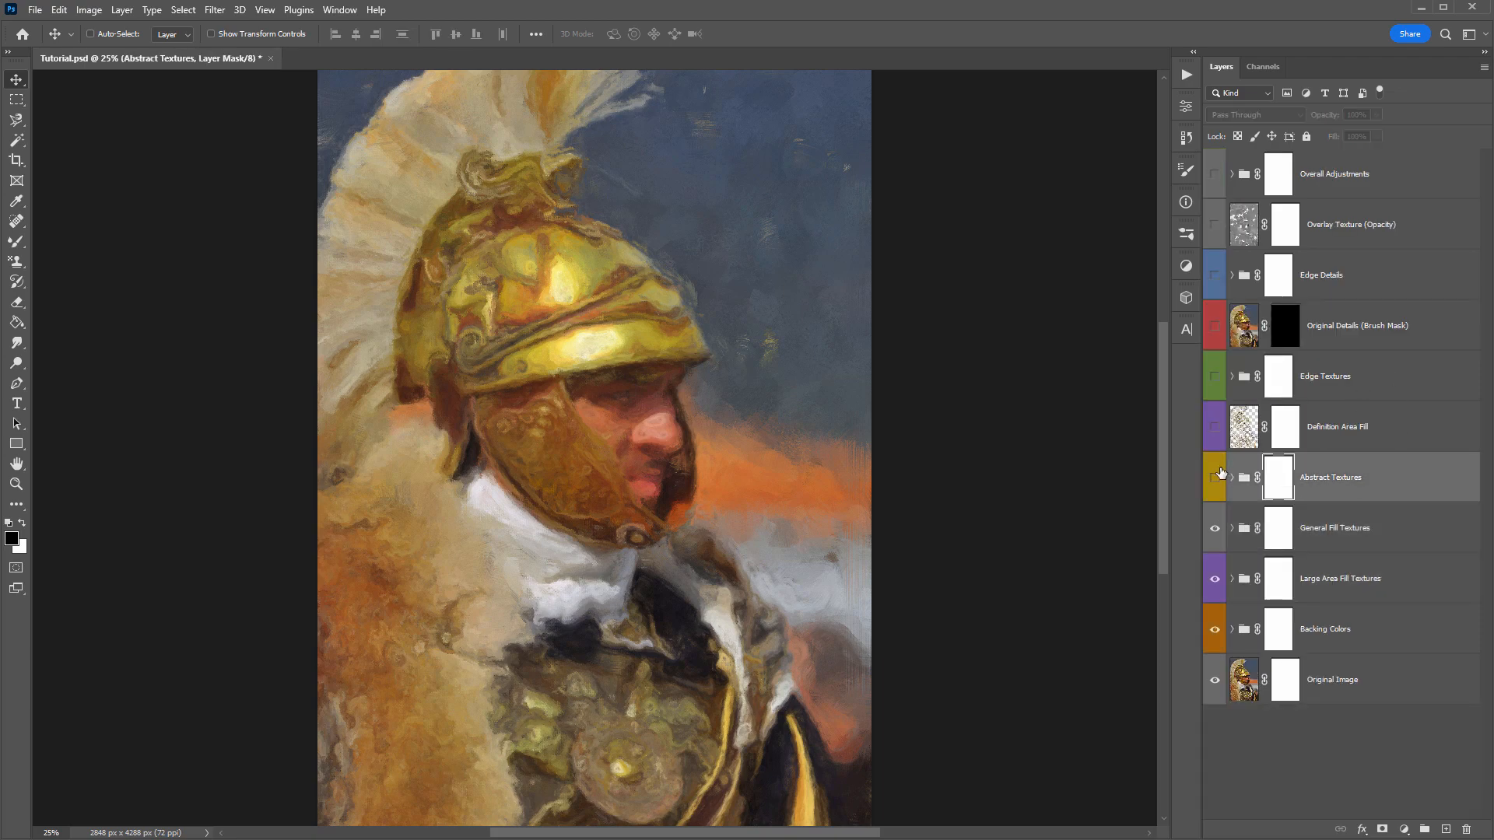
click(1216, 477)
click(1218, 474)
click(1218, 474)
click(1218, 474)
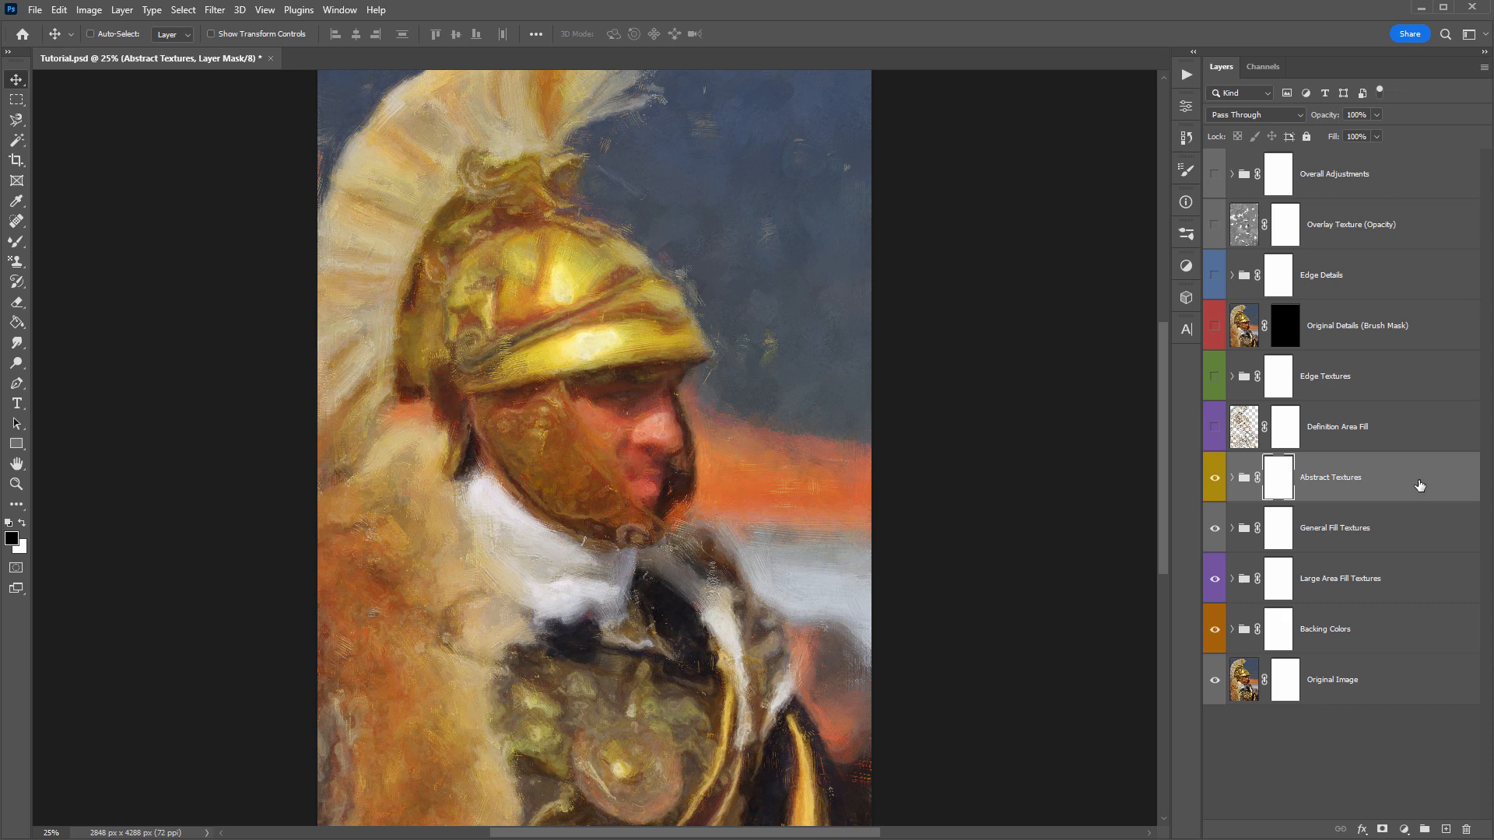
- Expand the Abstract Textures group, hide both of its layers, and show only Abstract Texture 1
click(1232, 477)
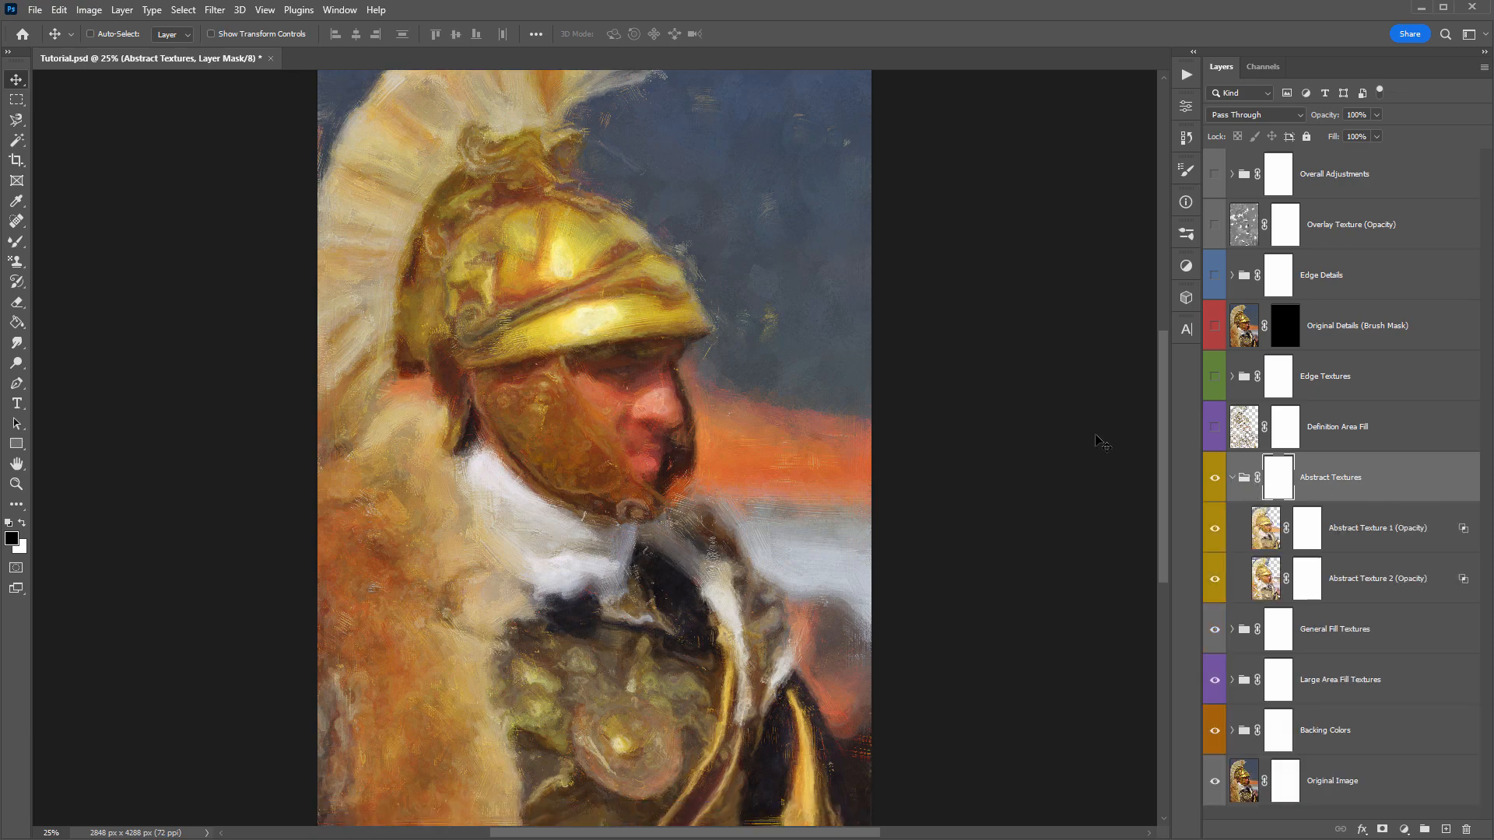
click(1389, 529)
shift+click(1412, 577)
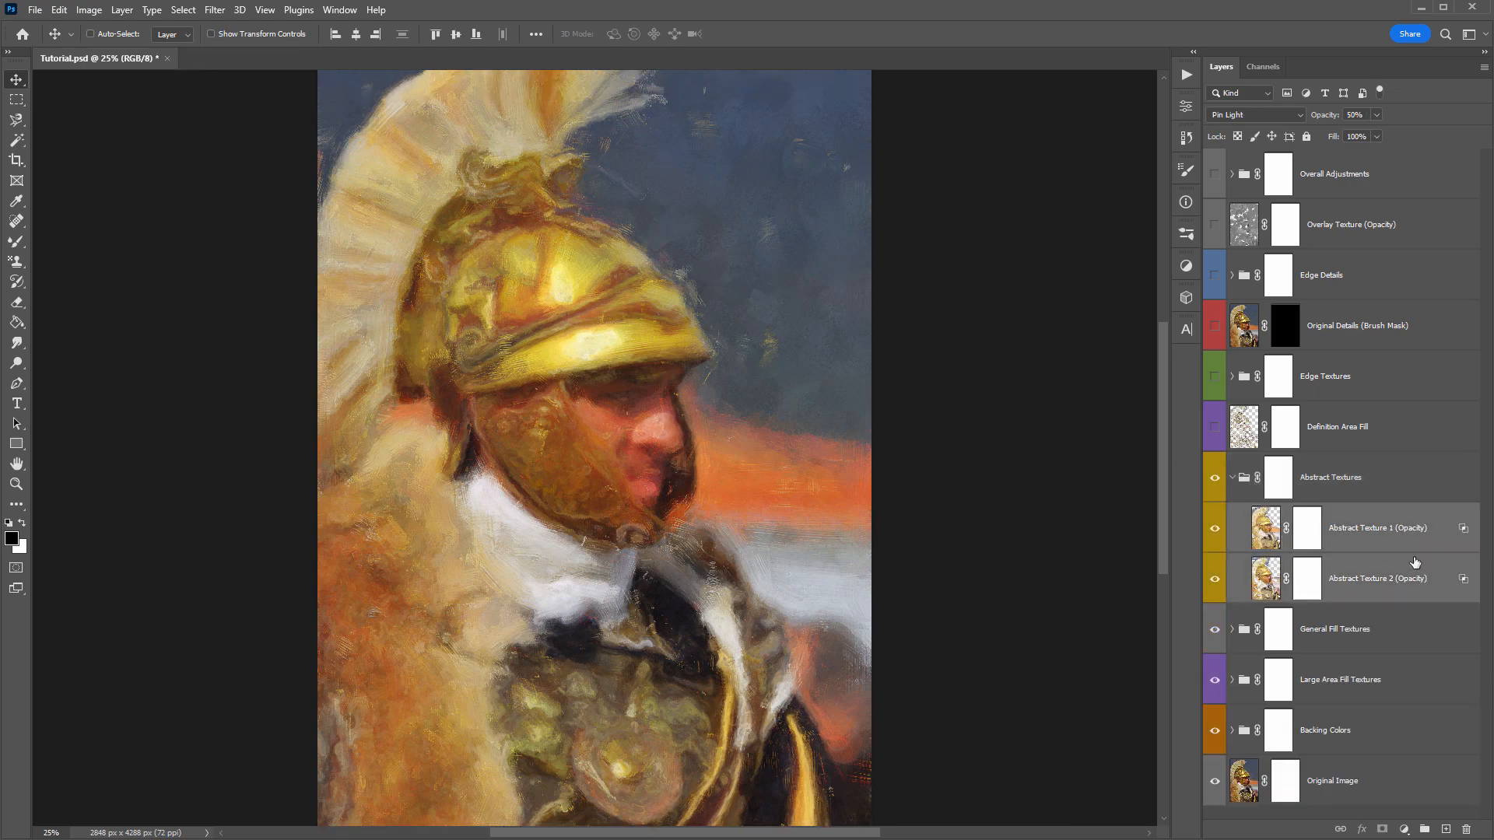
click(1215, 529)
click(1212, 575)
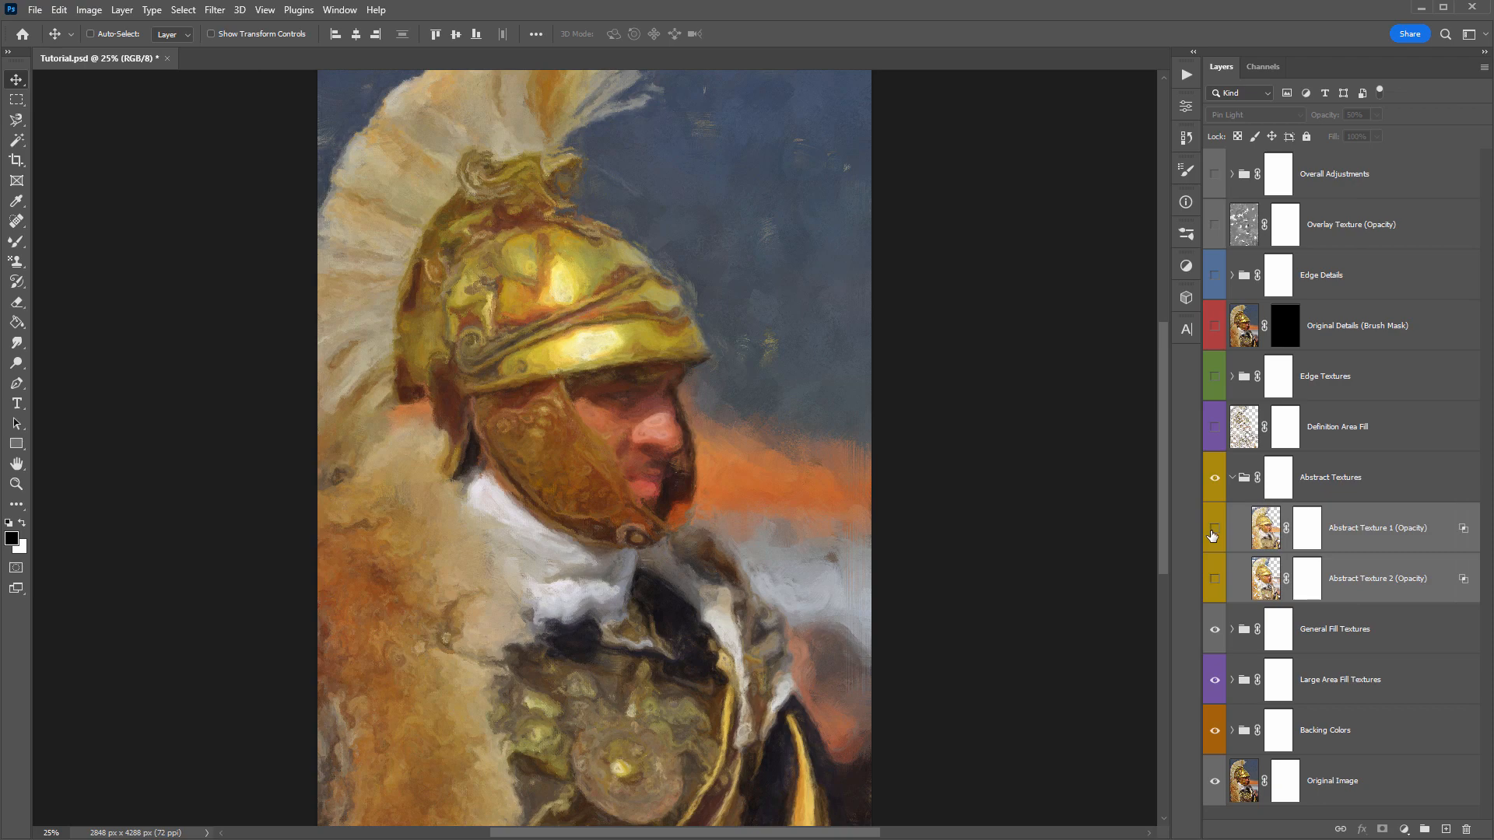
click(1215, 529)
- Compare Abstract Texture 1 at 100% and 50% opacity, then set it to 100%
click(1379, 535)
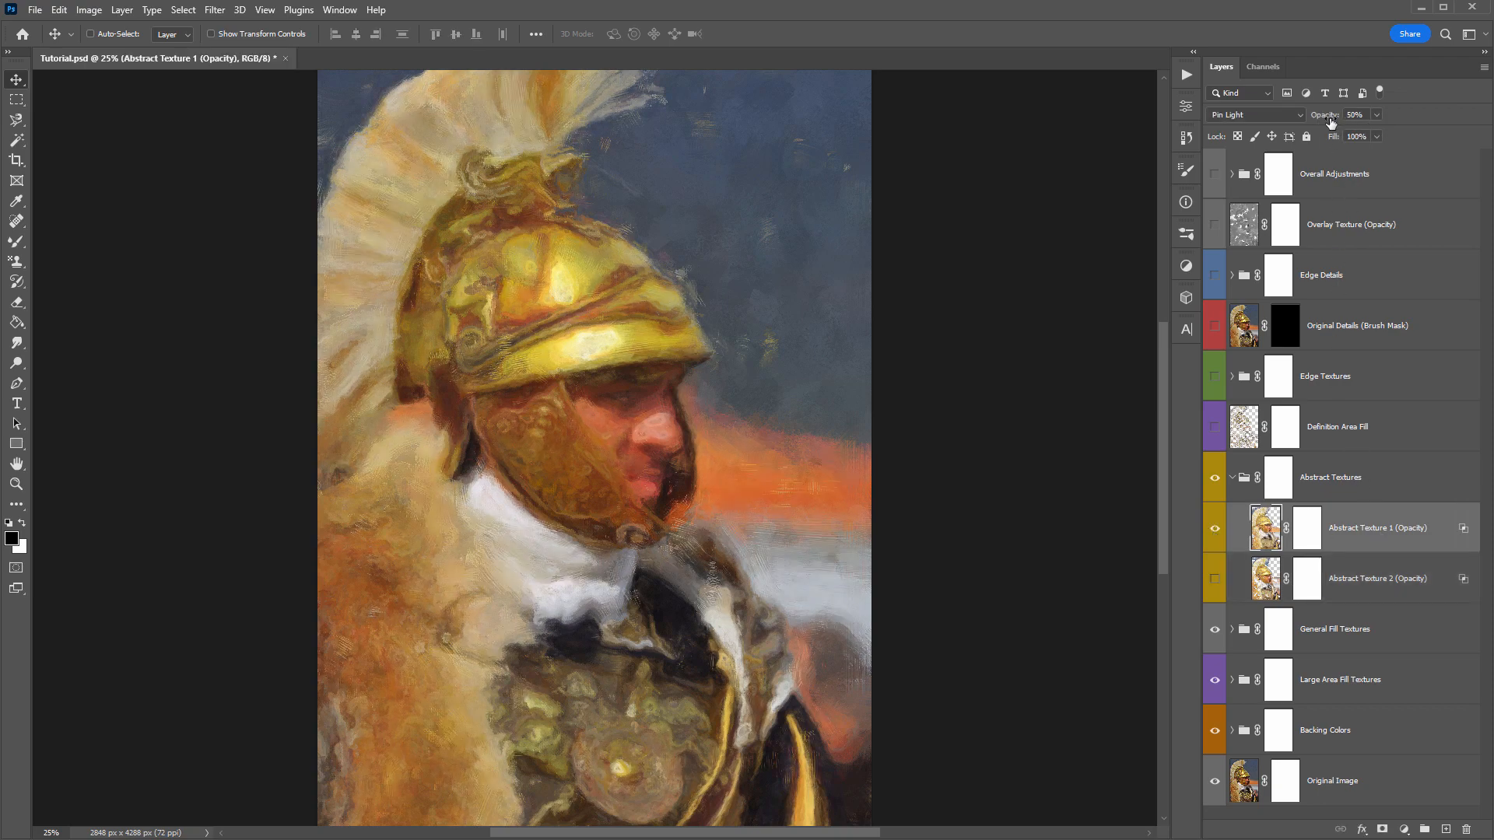
drag(1317, 119, 1358, 117)
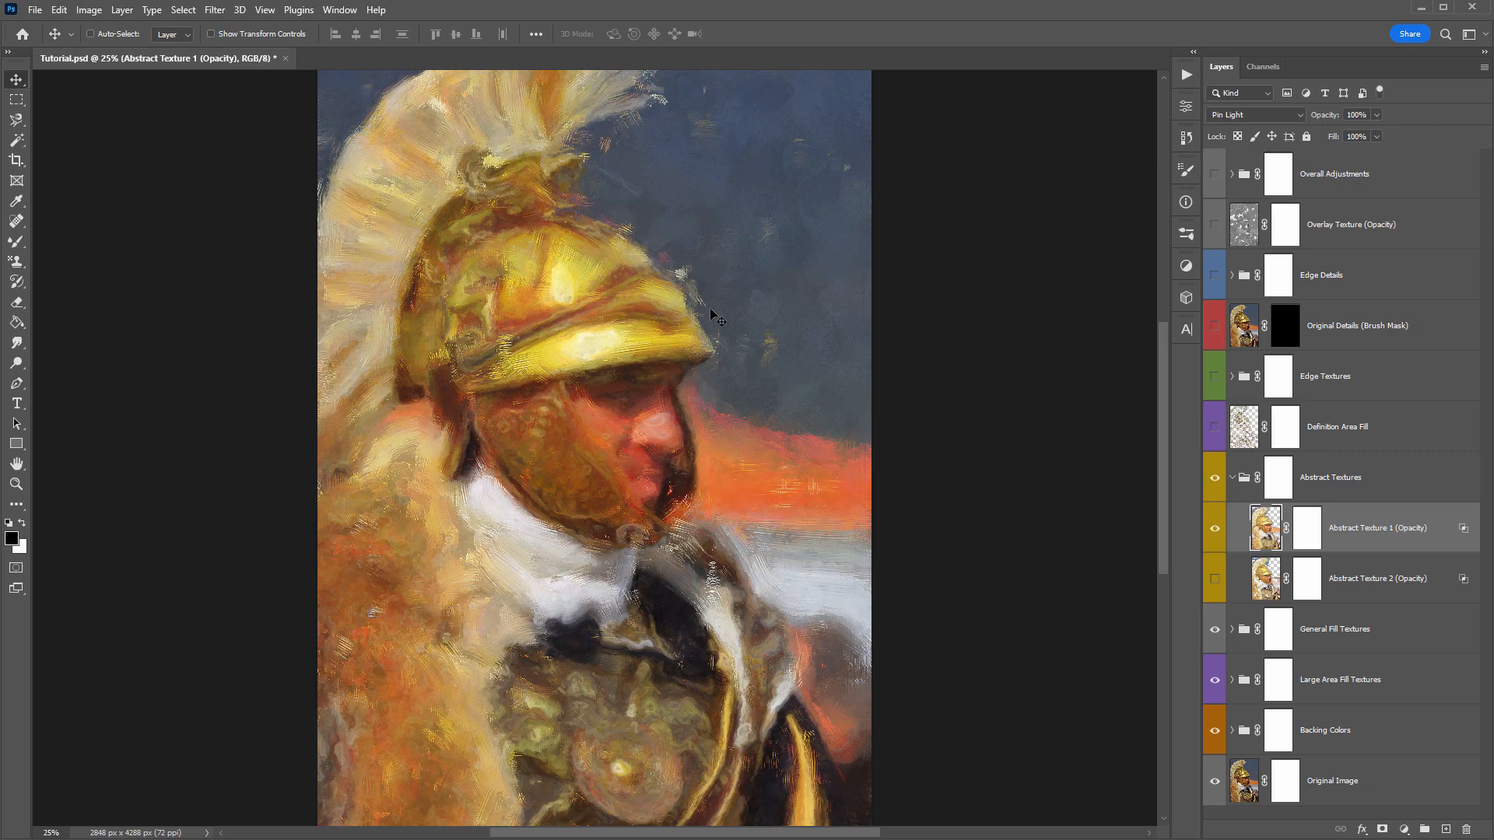
key(5)
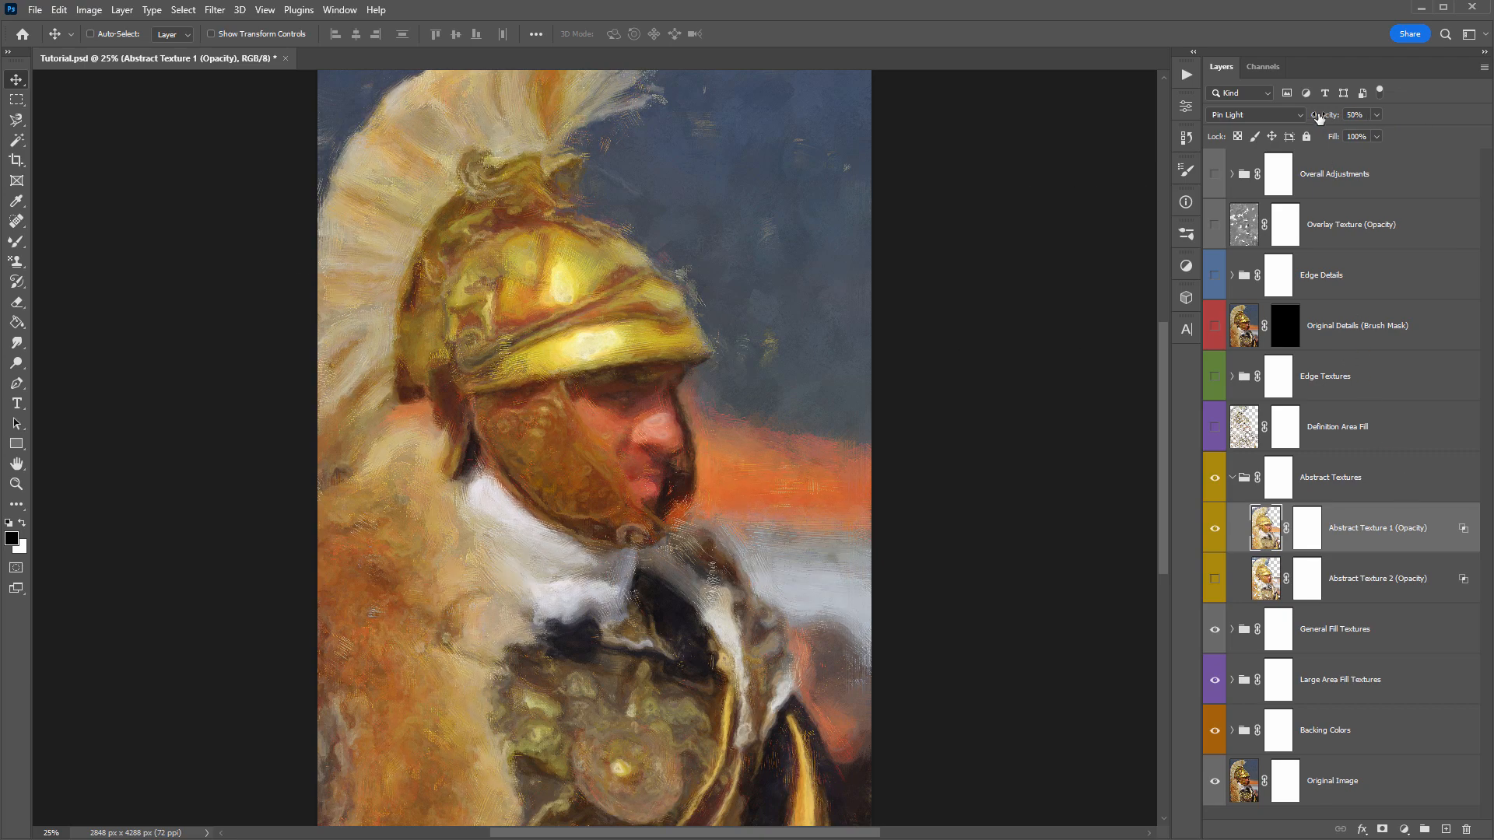
drag(1317, 117, 1358, 116)
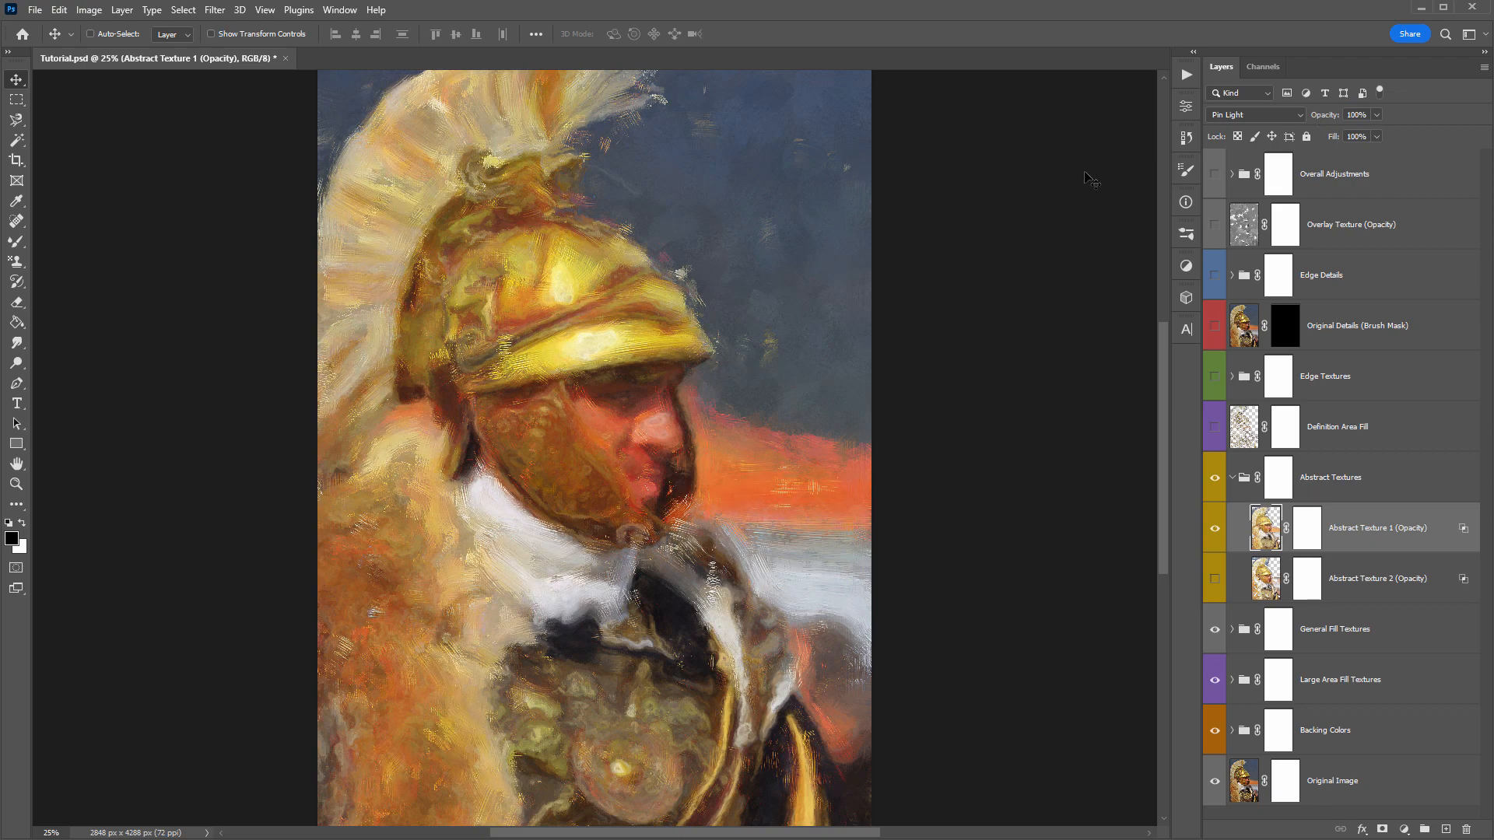
- Hide Abstract Texture 1, show Abstract Texture 2 on its own, and try it at 100% opacity
click(1214, 529)
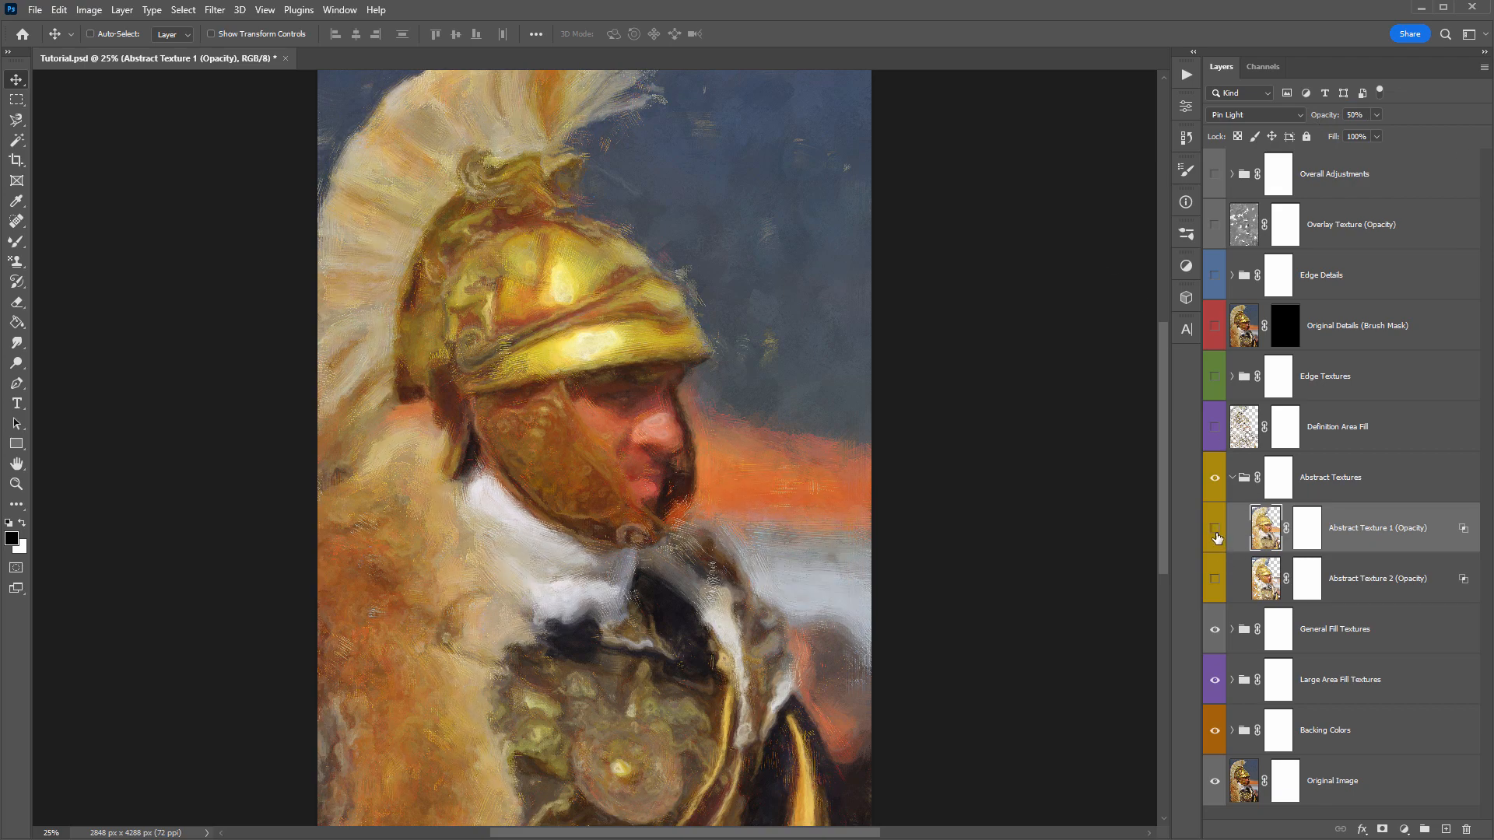
click(1215, 578)
click(1363, 575)
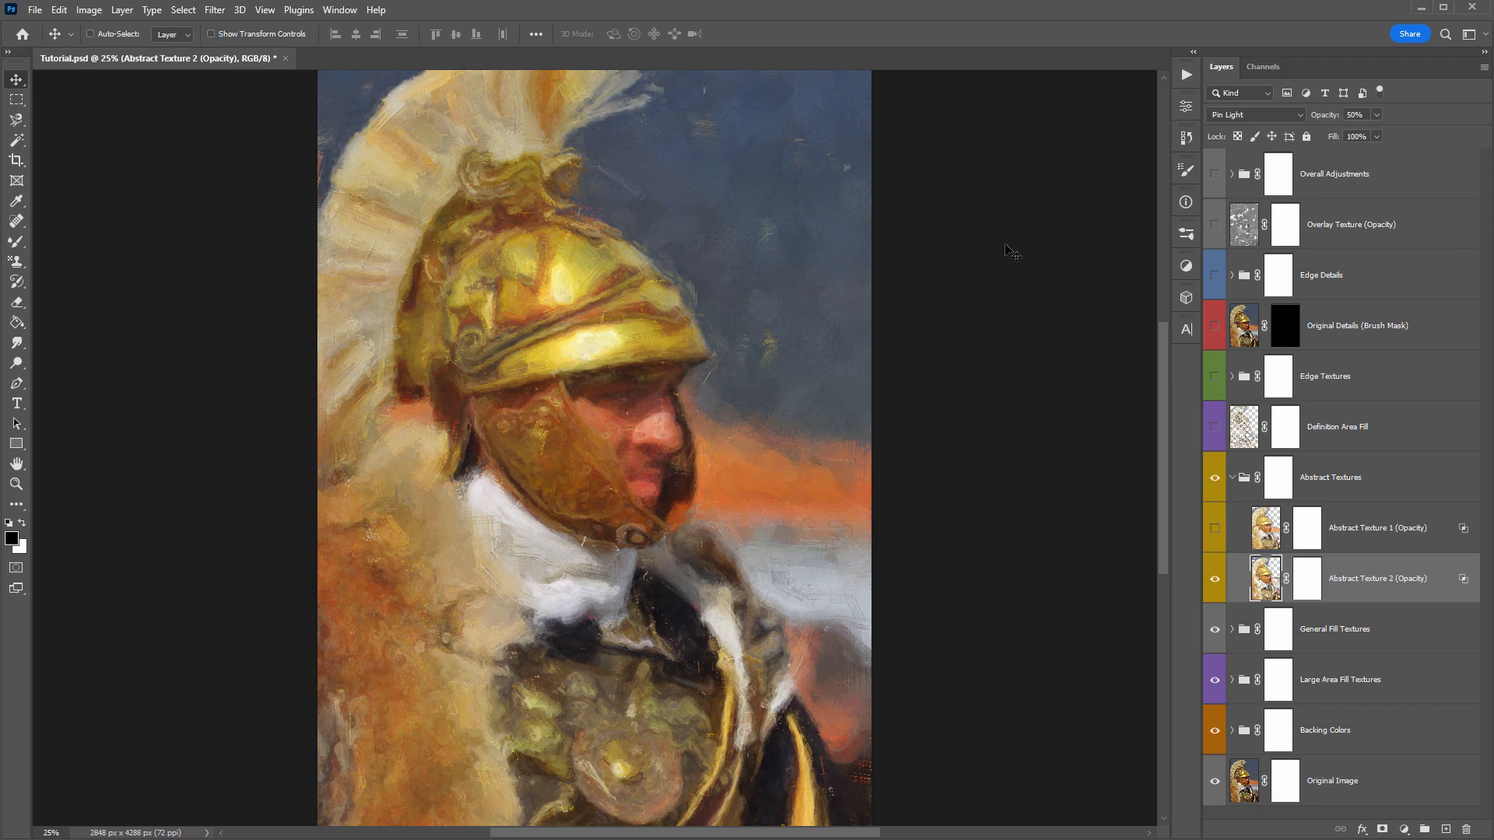
drag(1314, 117, 1356, 117)
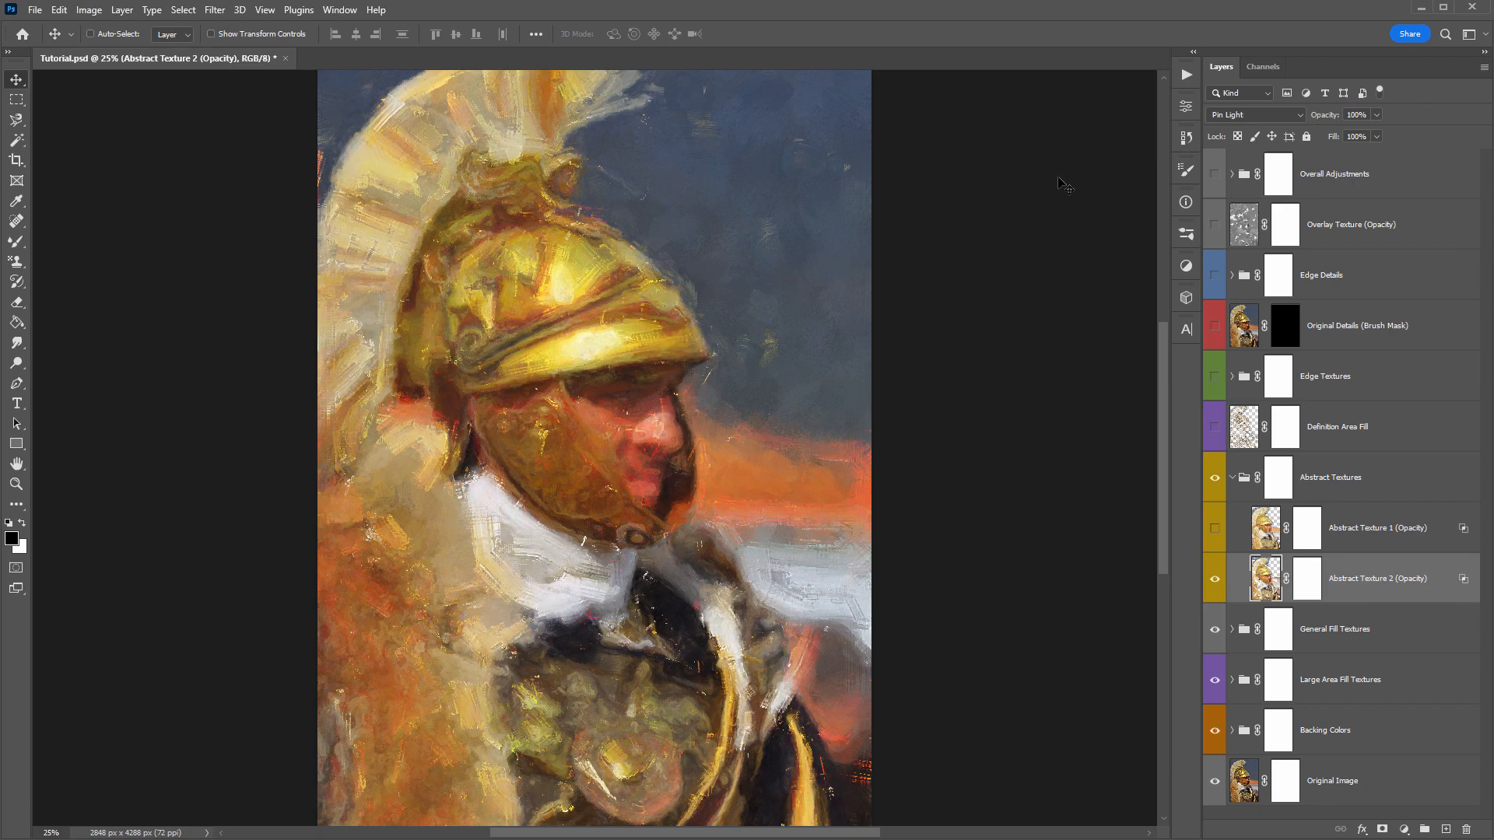
- Show Abstract Texture 1 together with Abstract Texture 2 and try it at 100% opacity as well
click(1215, 528)
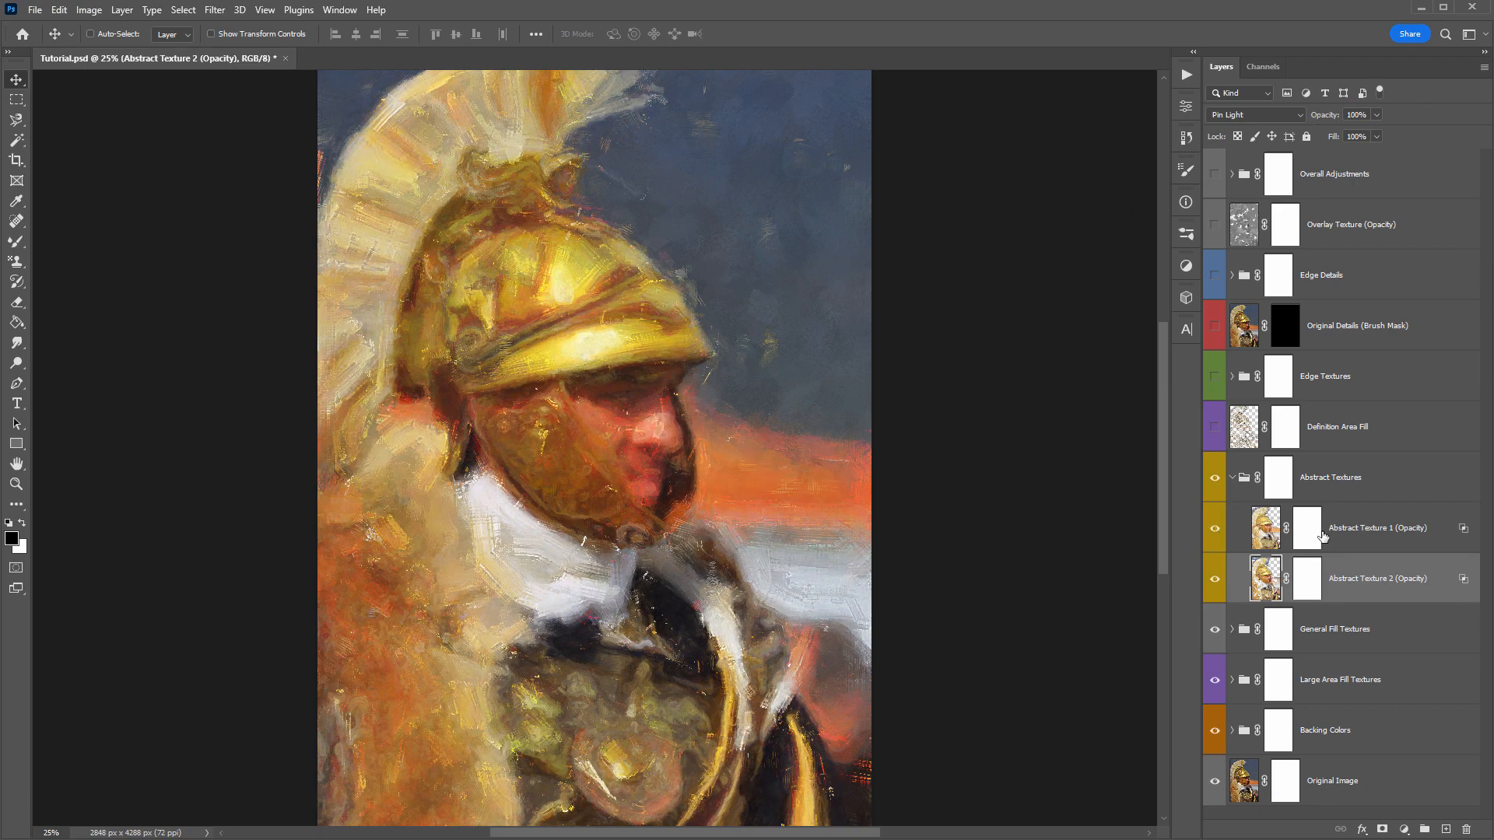
click(1368, 531)
drag(1323, 121, 1364, 122)
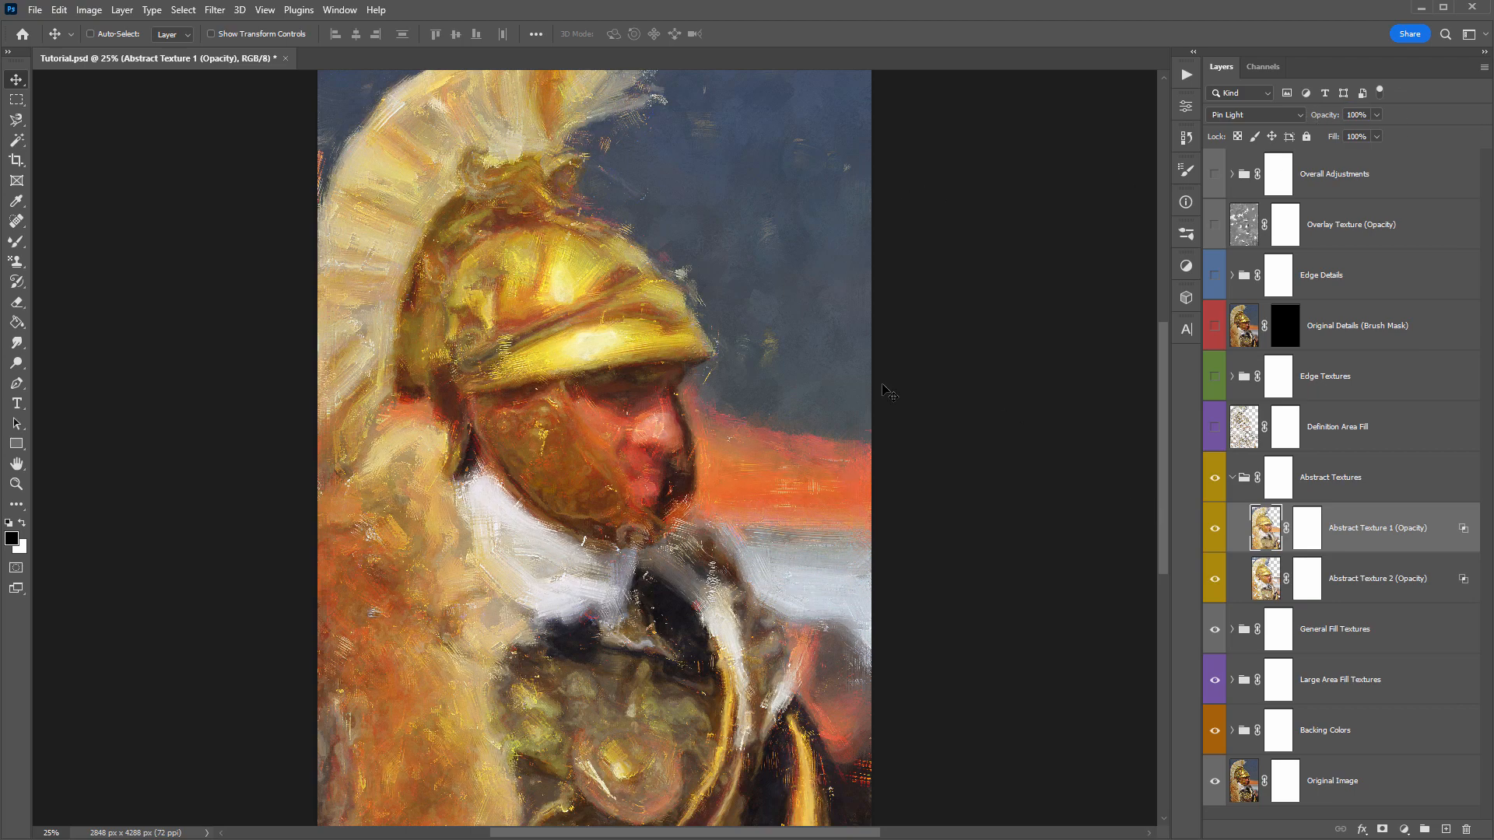
- Set both Abstract Texture layers to 50% opacity and save the document
key(5)
click(1369, 575)
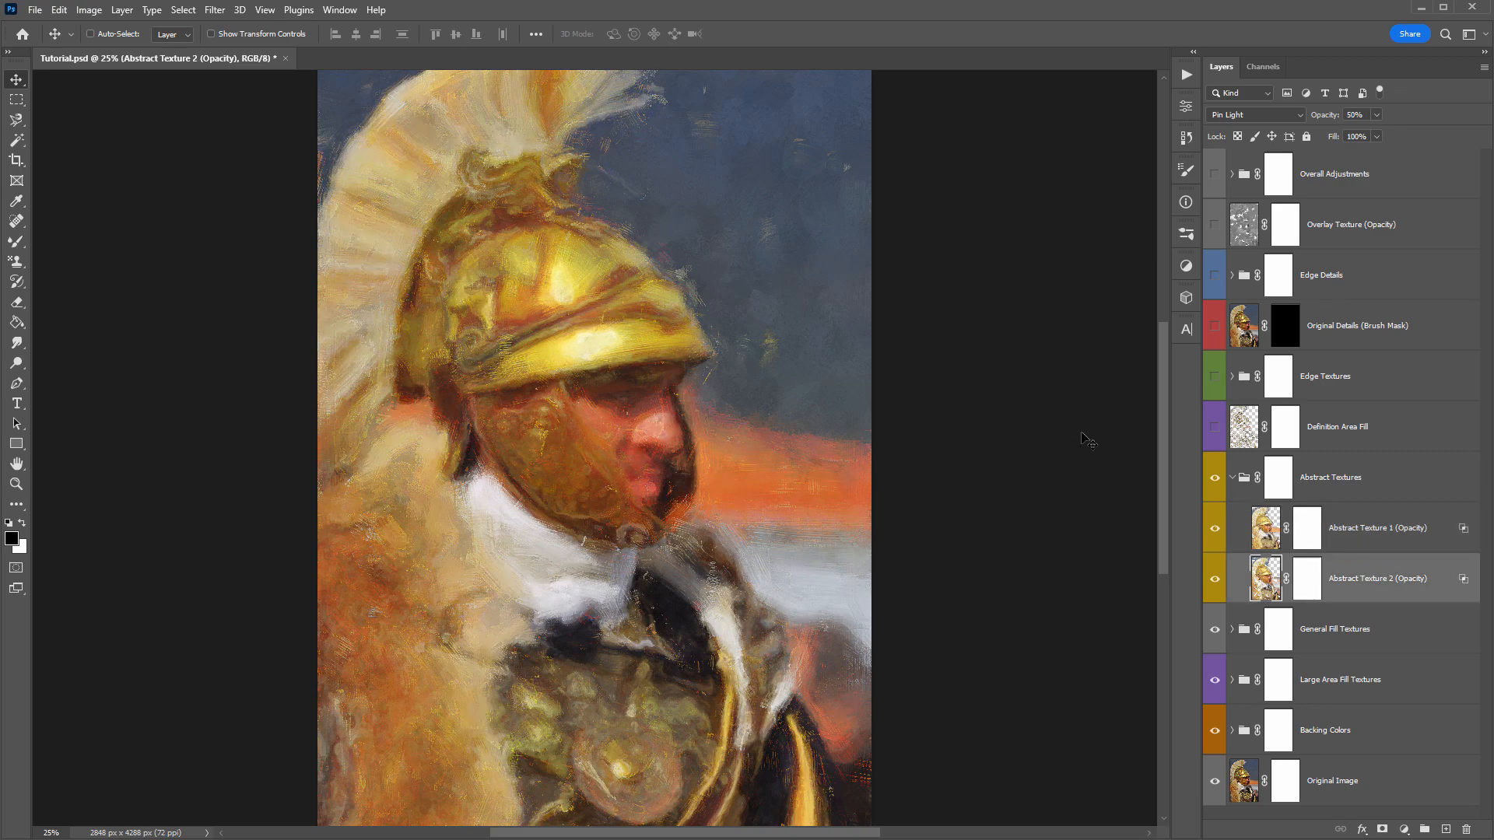
key(ctrl+s)
- Hide Abstract Texture 2 and set Abstract Texture 1 to 100% opacity
click(1317, 530)
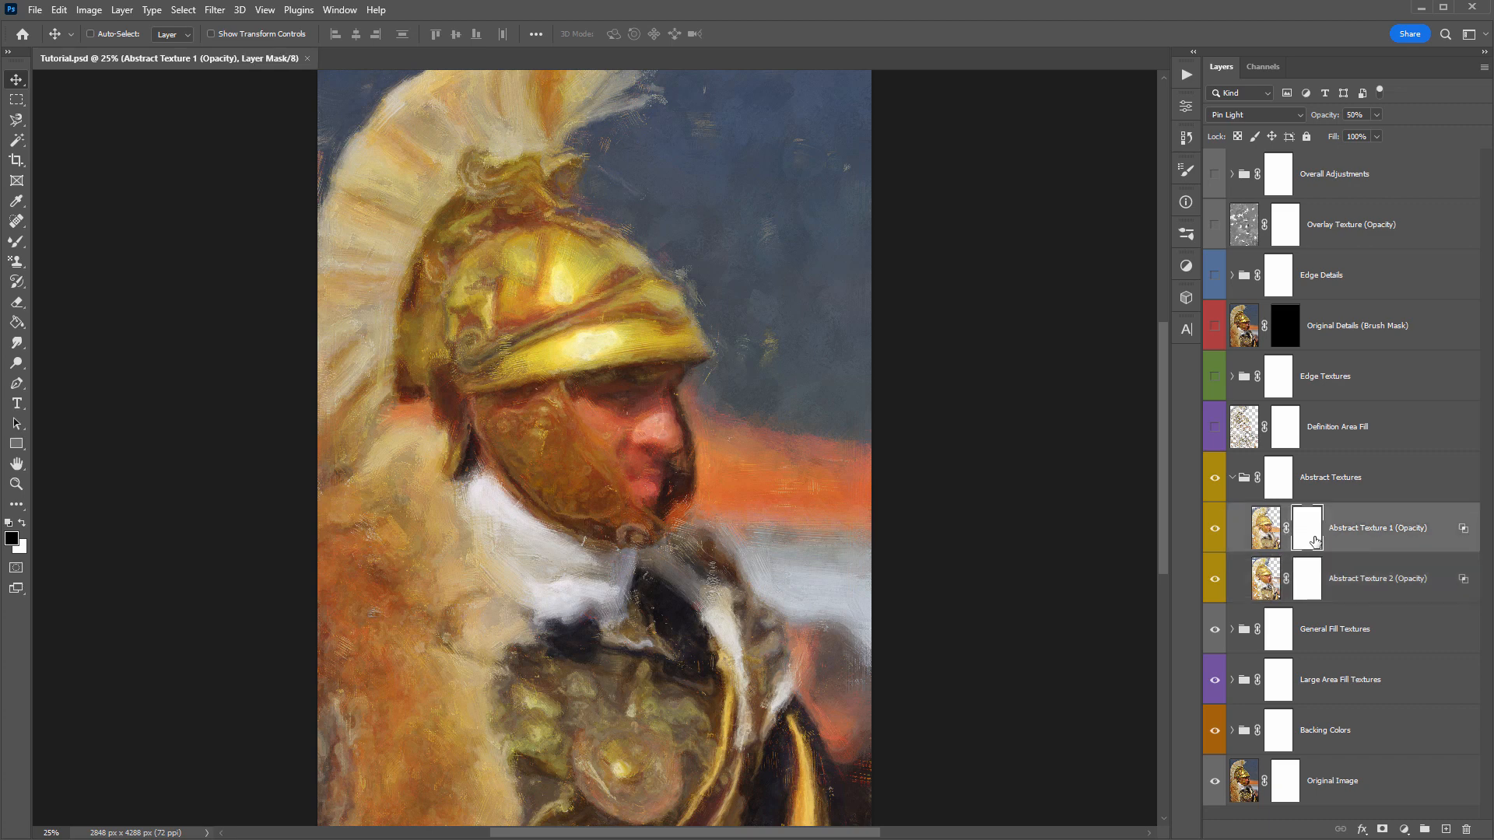
click(1216, 582)
key(ctrl+2)
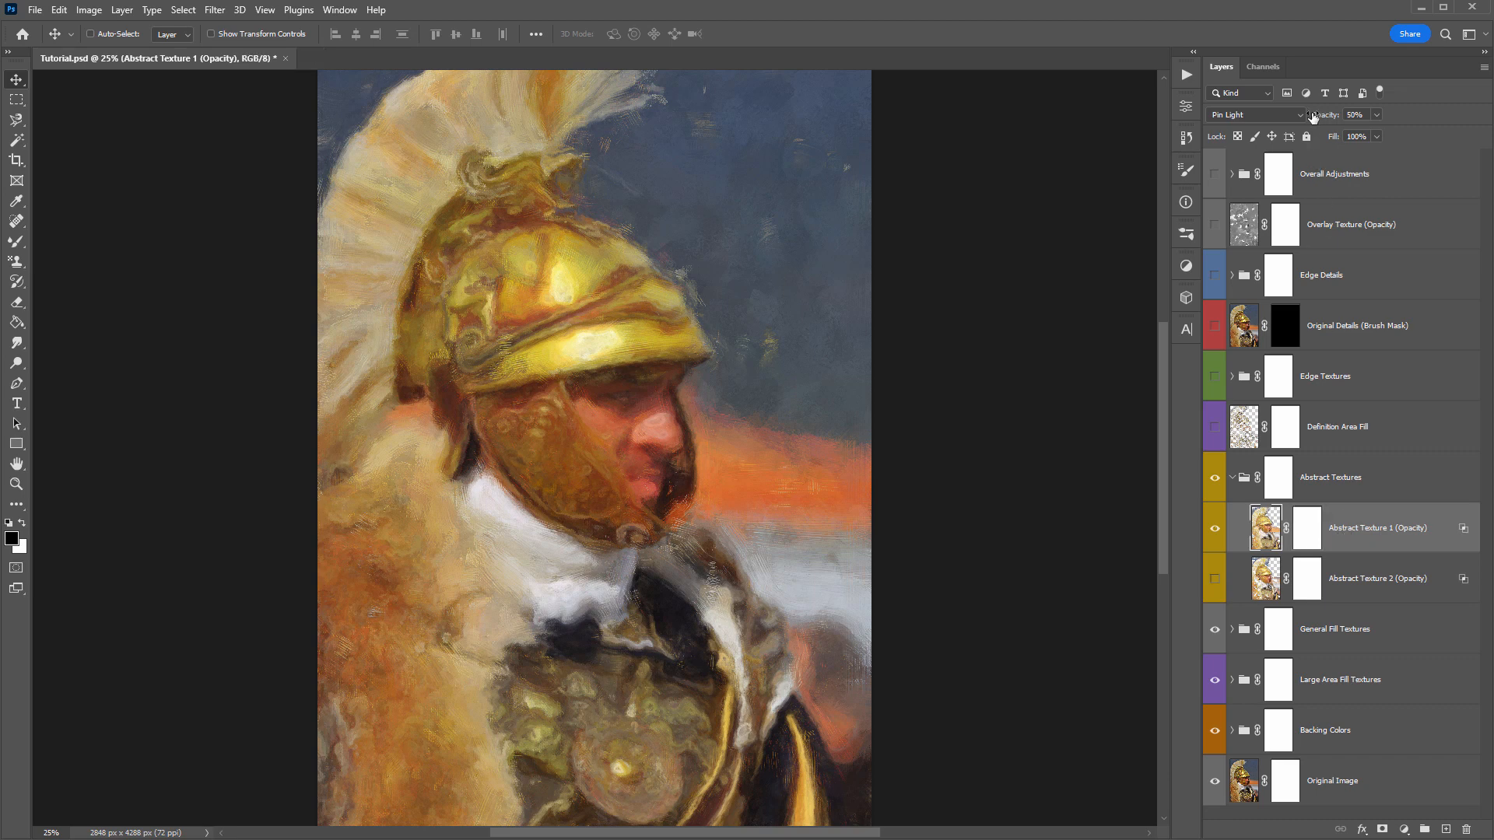
drag(1313, 117, 1369, 118)
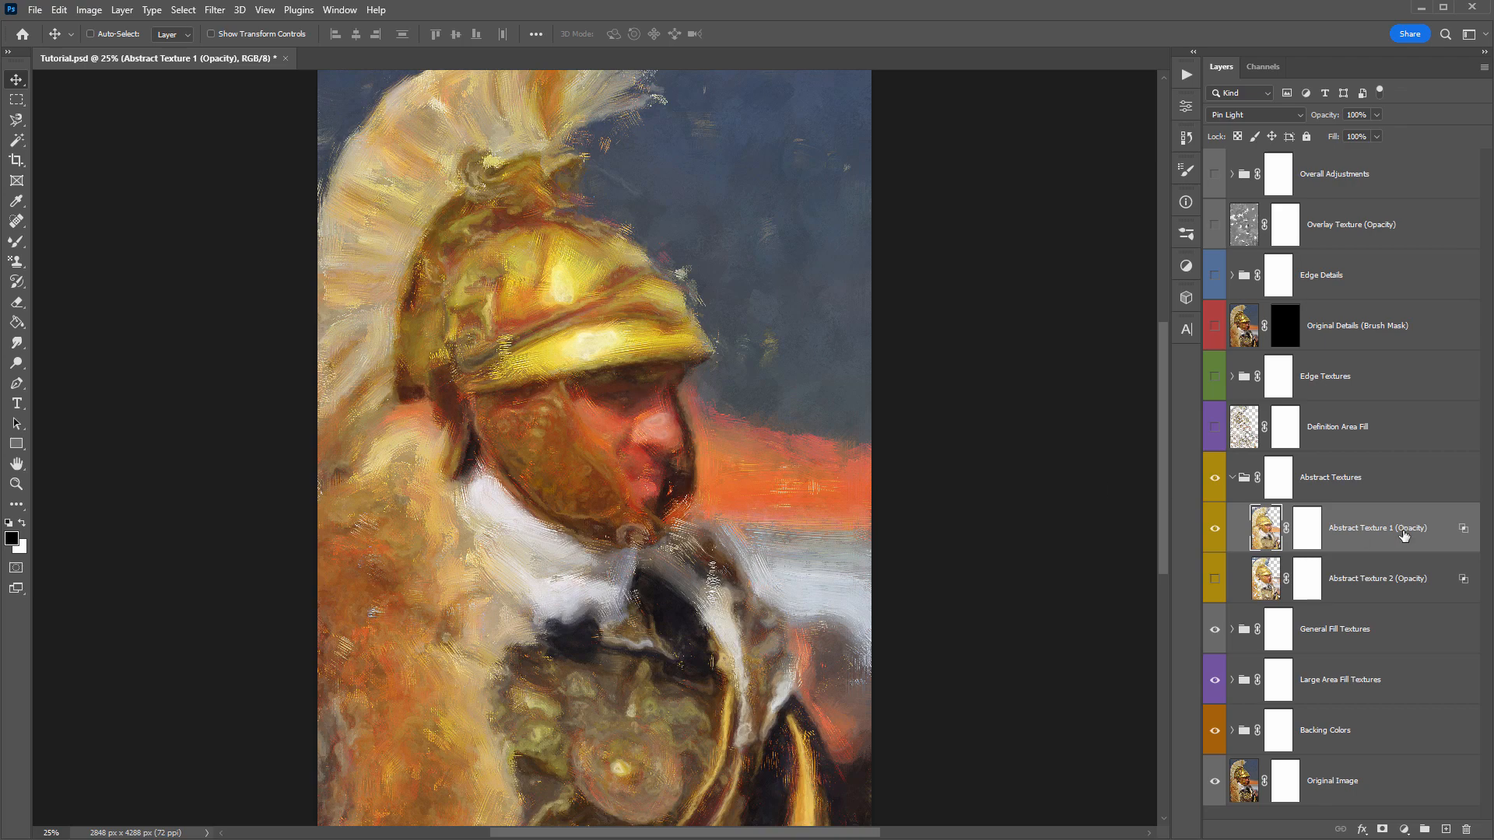
- Activate the brush and choose the 700 px preset from the Concept Sketch Brushes - By Sevenstyles set
key(b)
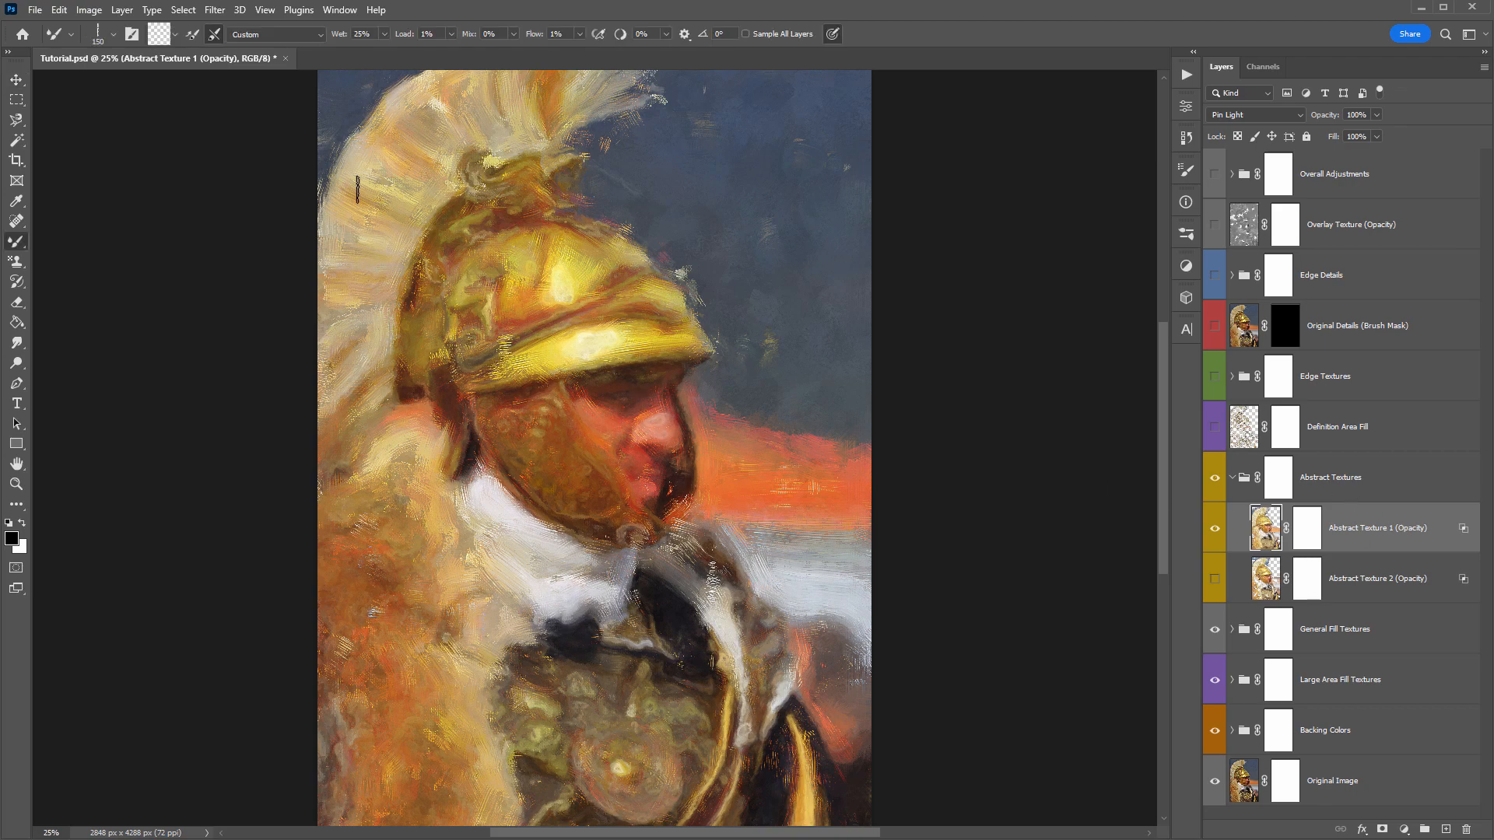
right_click(329, 118)
click(444, 316)
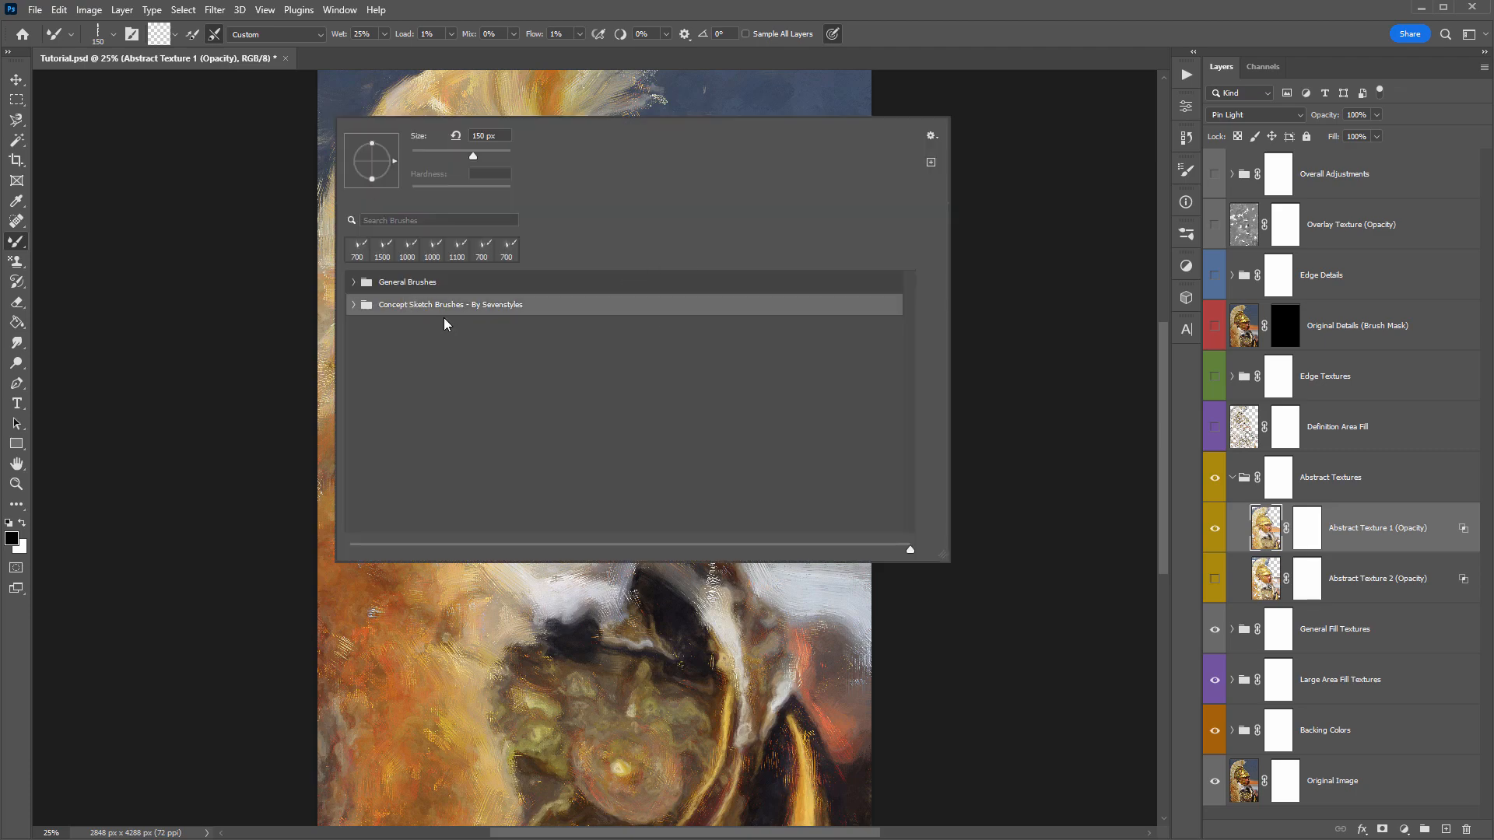
click(354, 305)
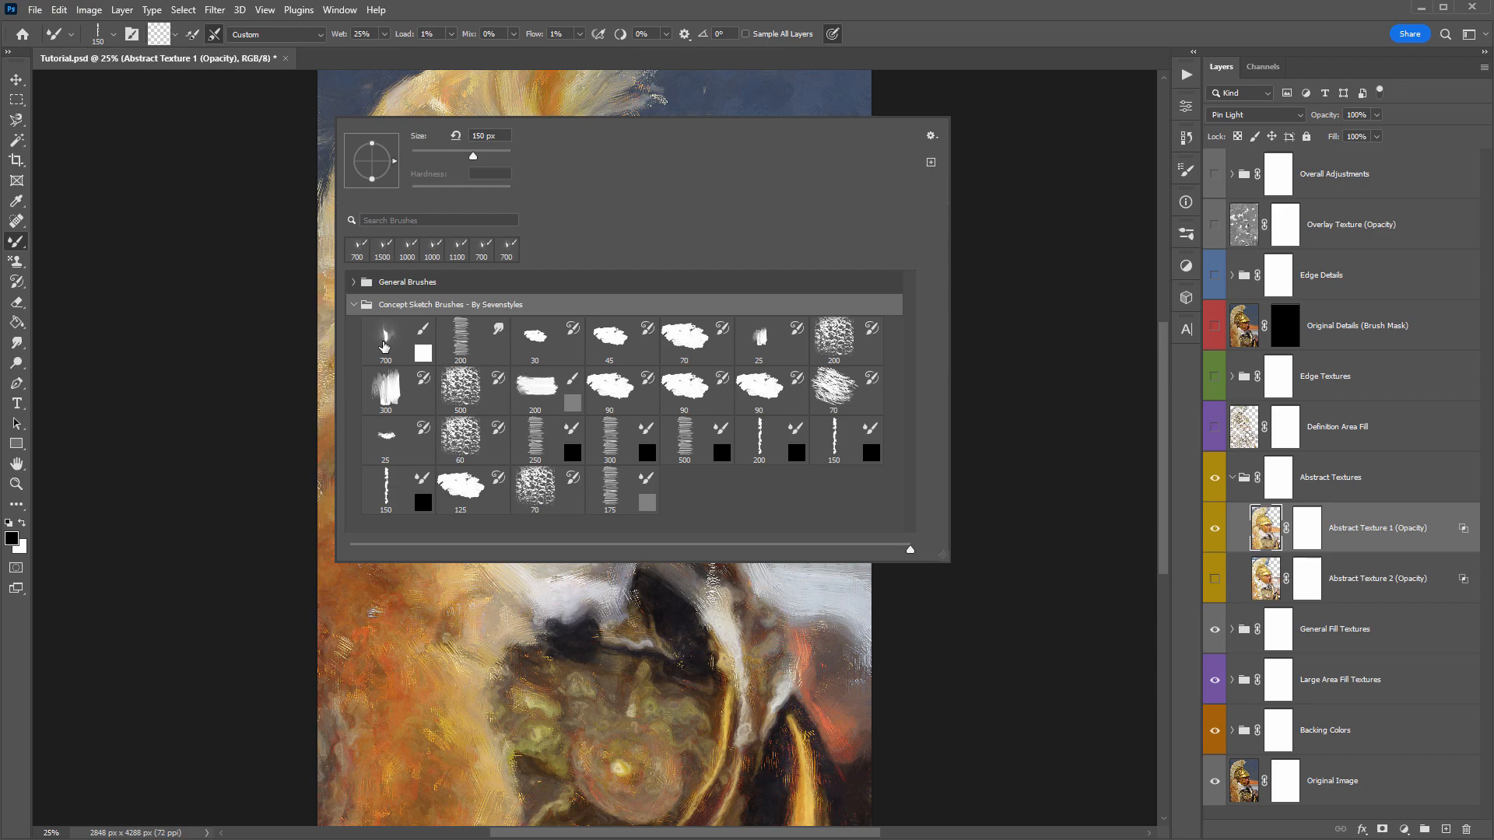
double_click(383, 346)
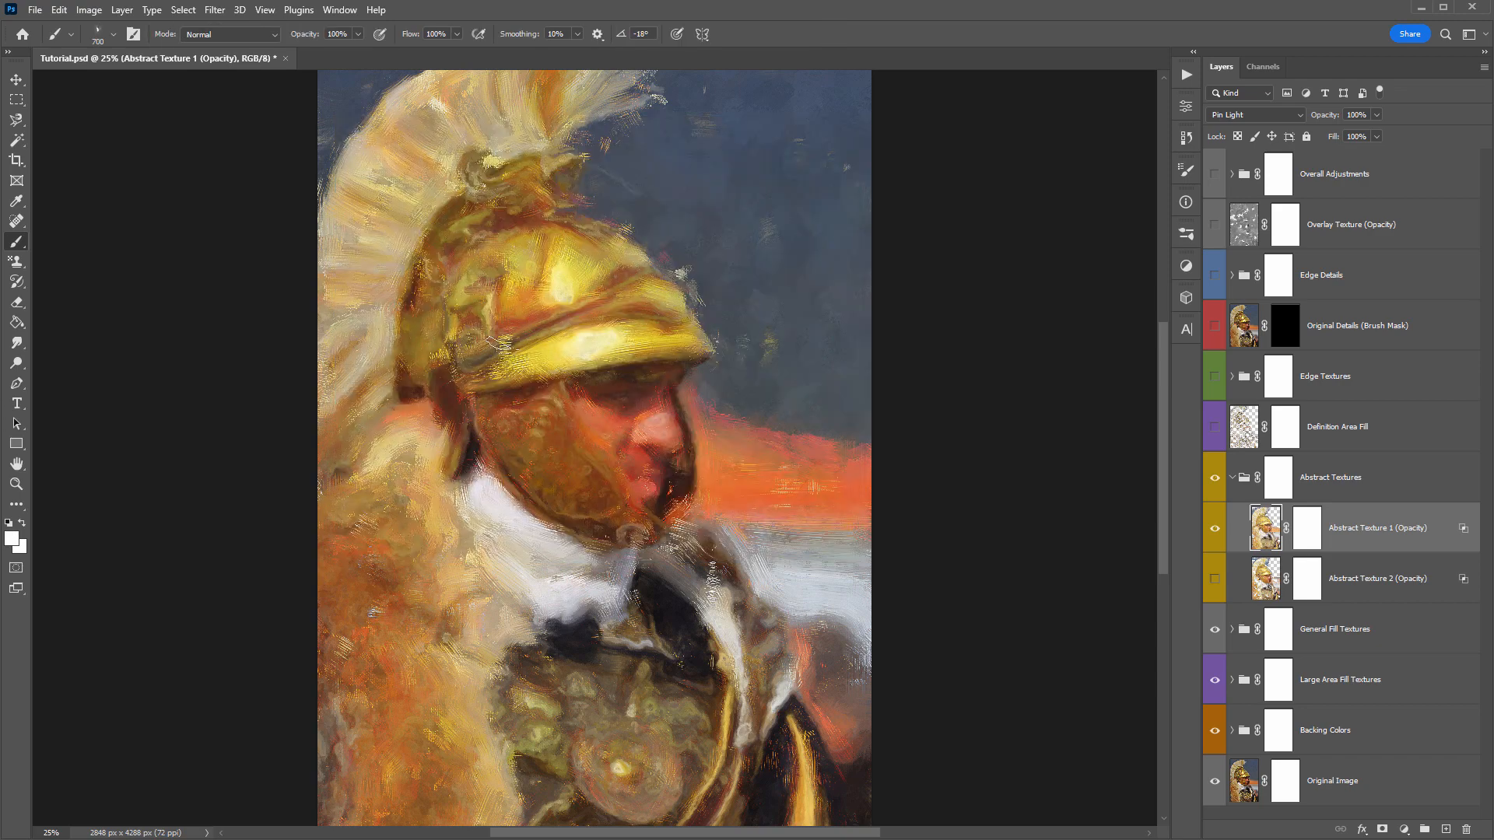
- Select Abstract Texture 1's layer mask and compare the painting with and without that layer
click(1312, 530)
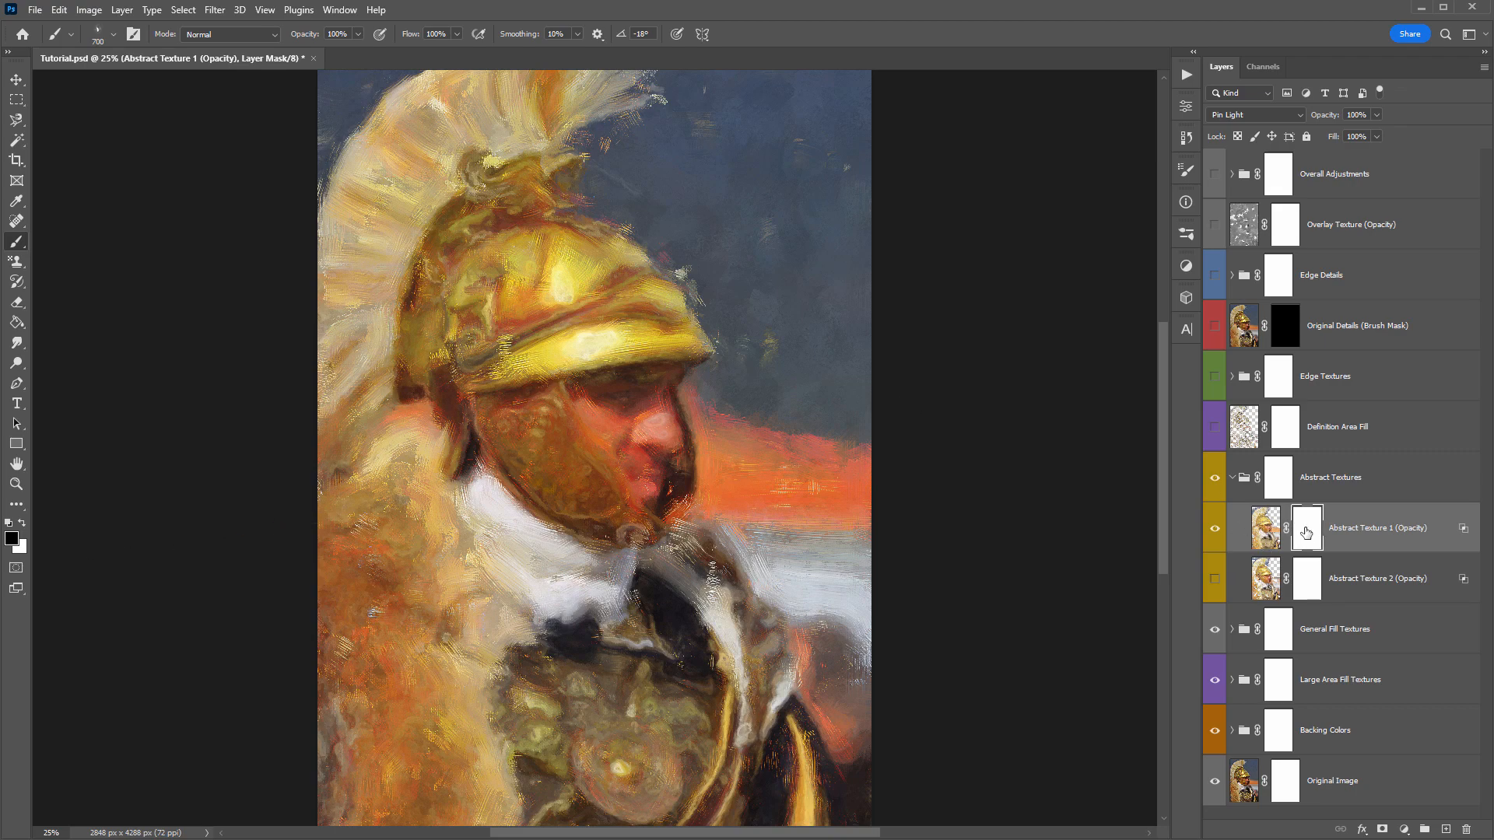
click(1215, 528)
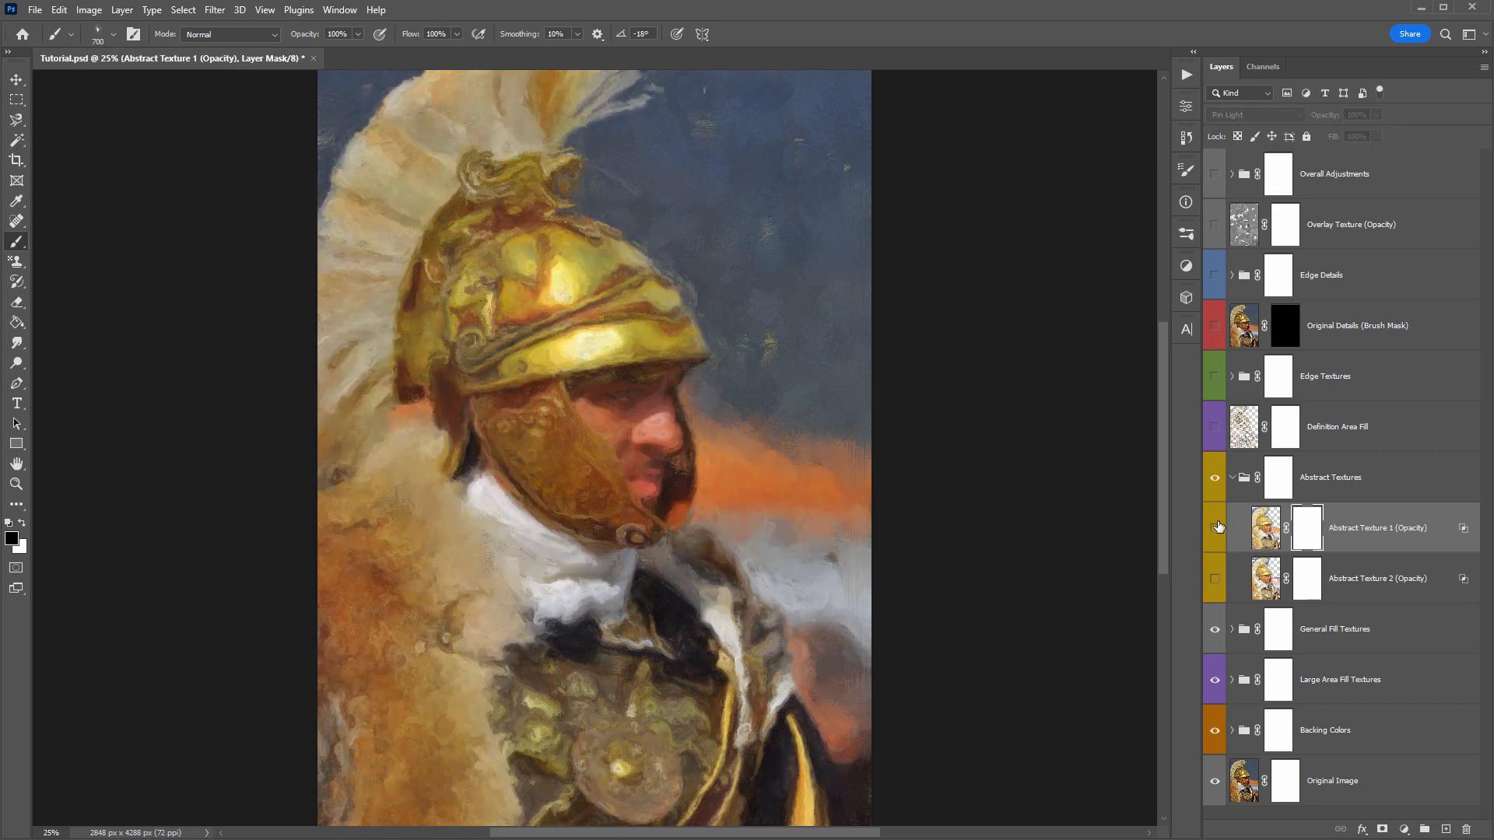
click(1217, 527)
click(1216, 527)
click(1216, 527)
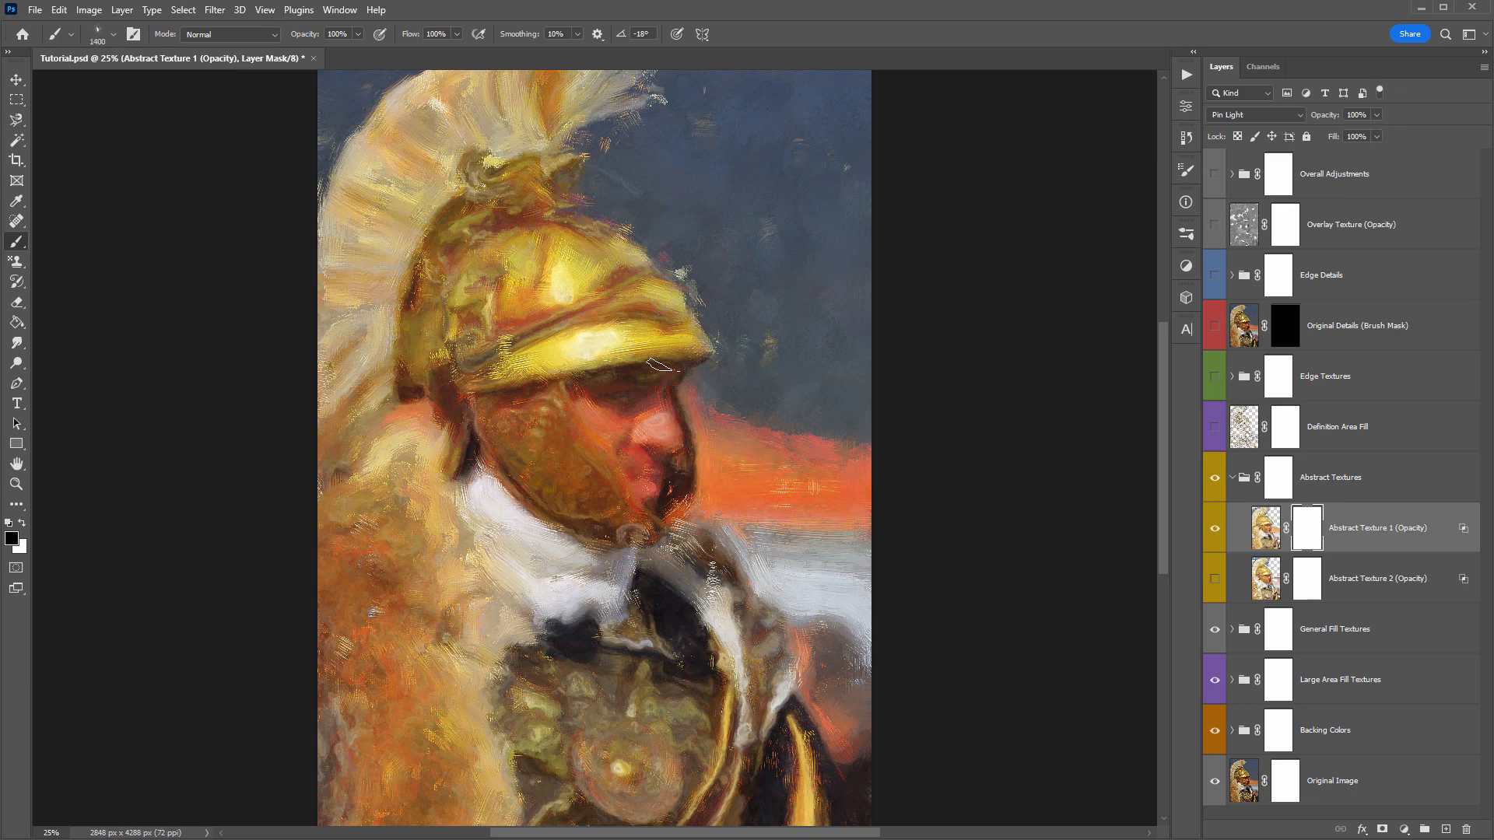
- Reduce the brush to 900 px and paint black on Abstract Texture 1's mask over the face
key(bracketleft)
key(bracketleft)
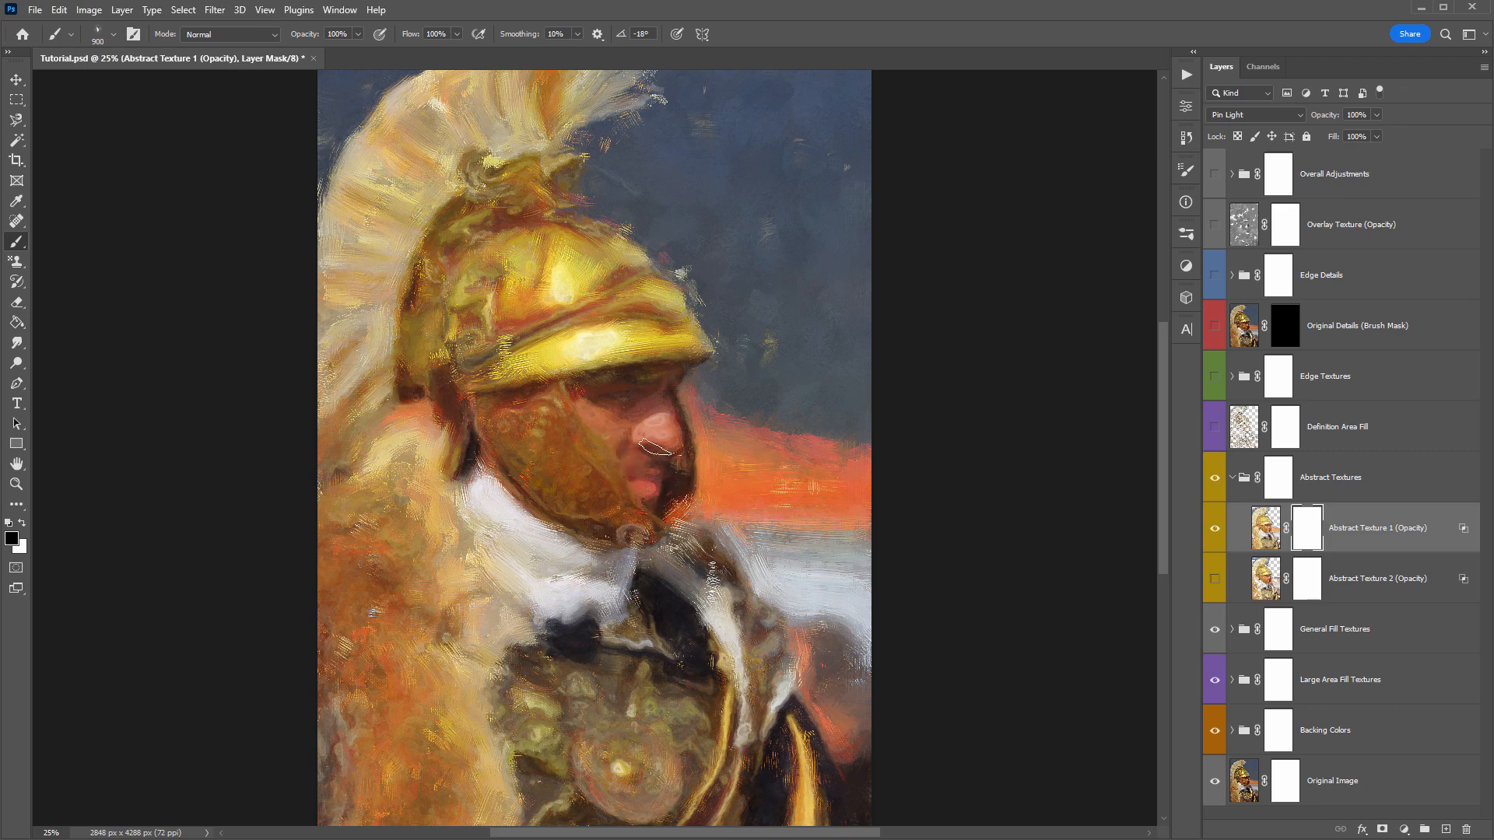
drag(613, 378, 597, 405)
- Try feathering Abstract Texture 1's layer mask, then close the mask properties
double_click(1308, 530)
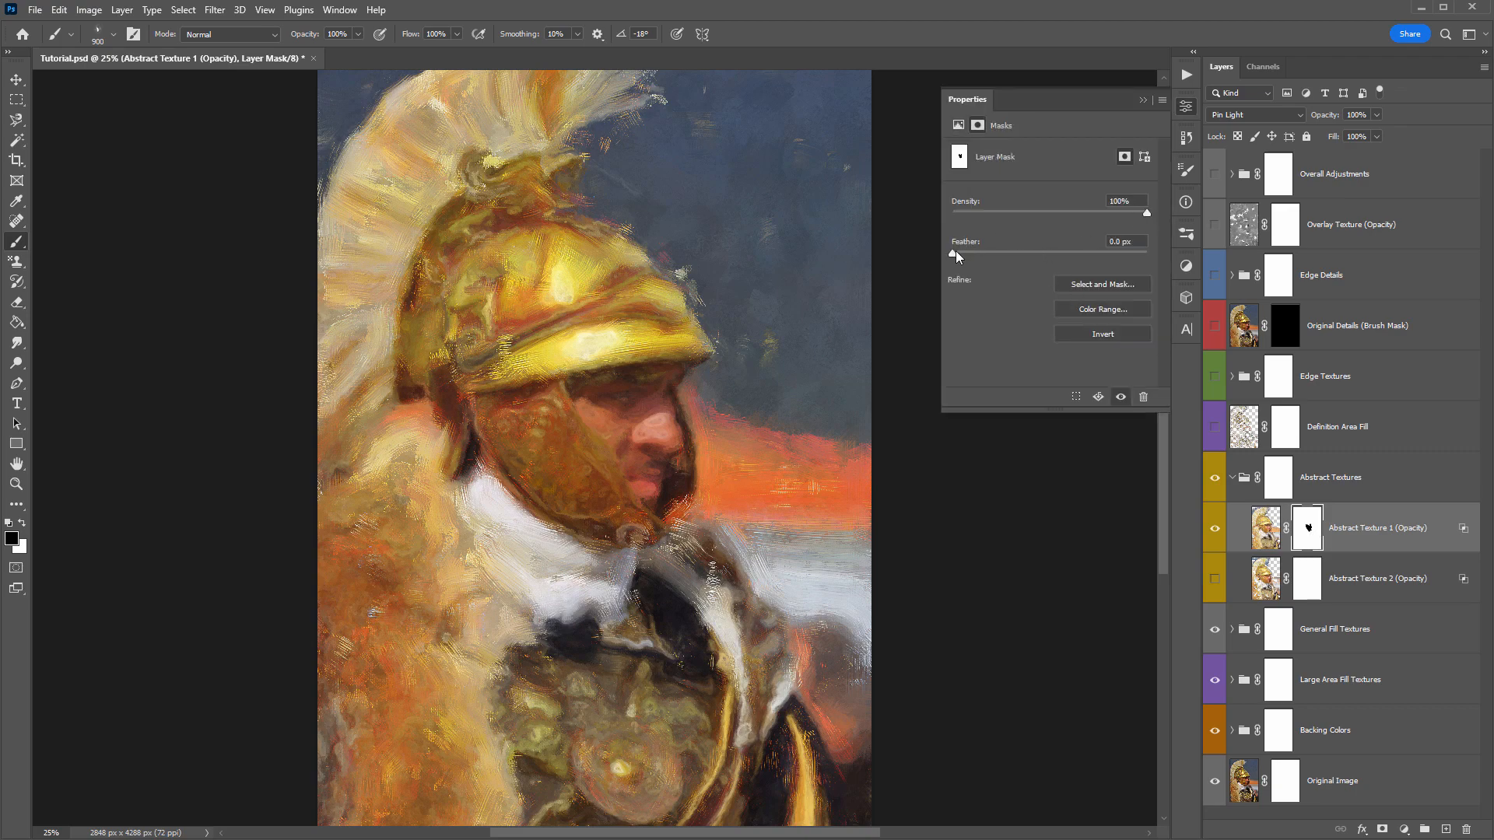
drag(1000, 250, 1047, 250)
click(1141, 100)
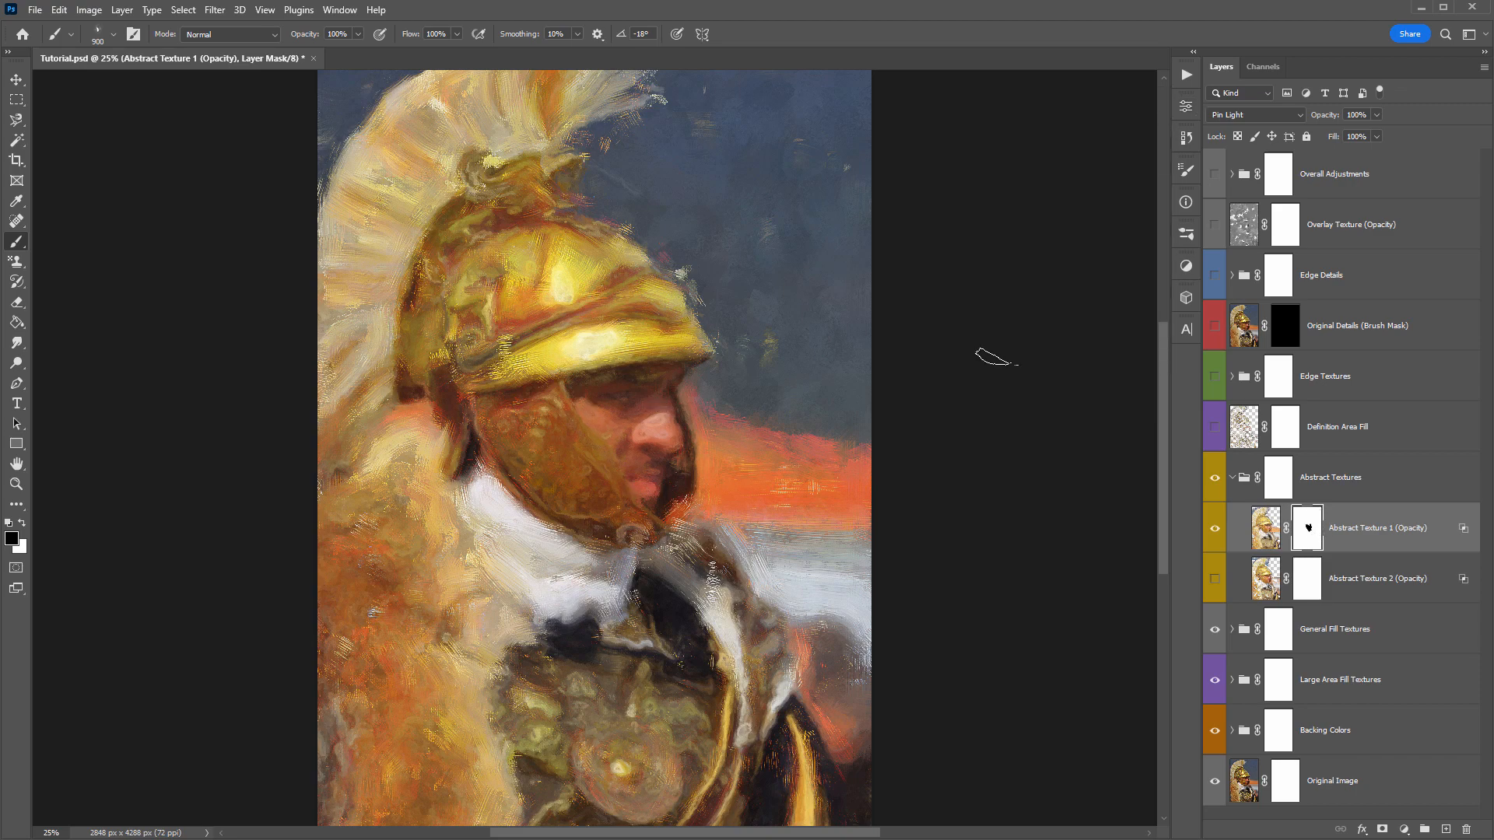
- Apply a Levels adjustment to Abstract Texture 1's mask, raising the black output level to lighten the painted area to gray
click(89, 9)
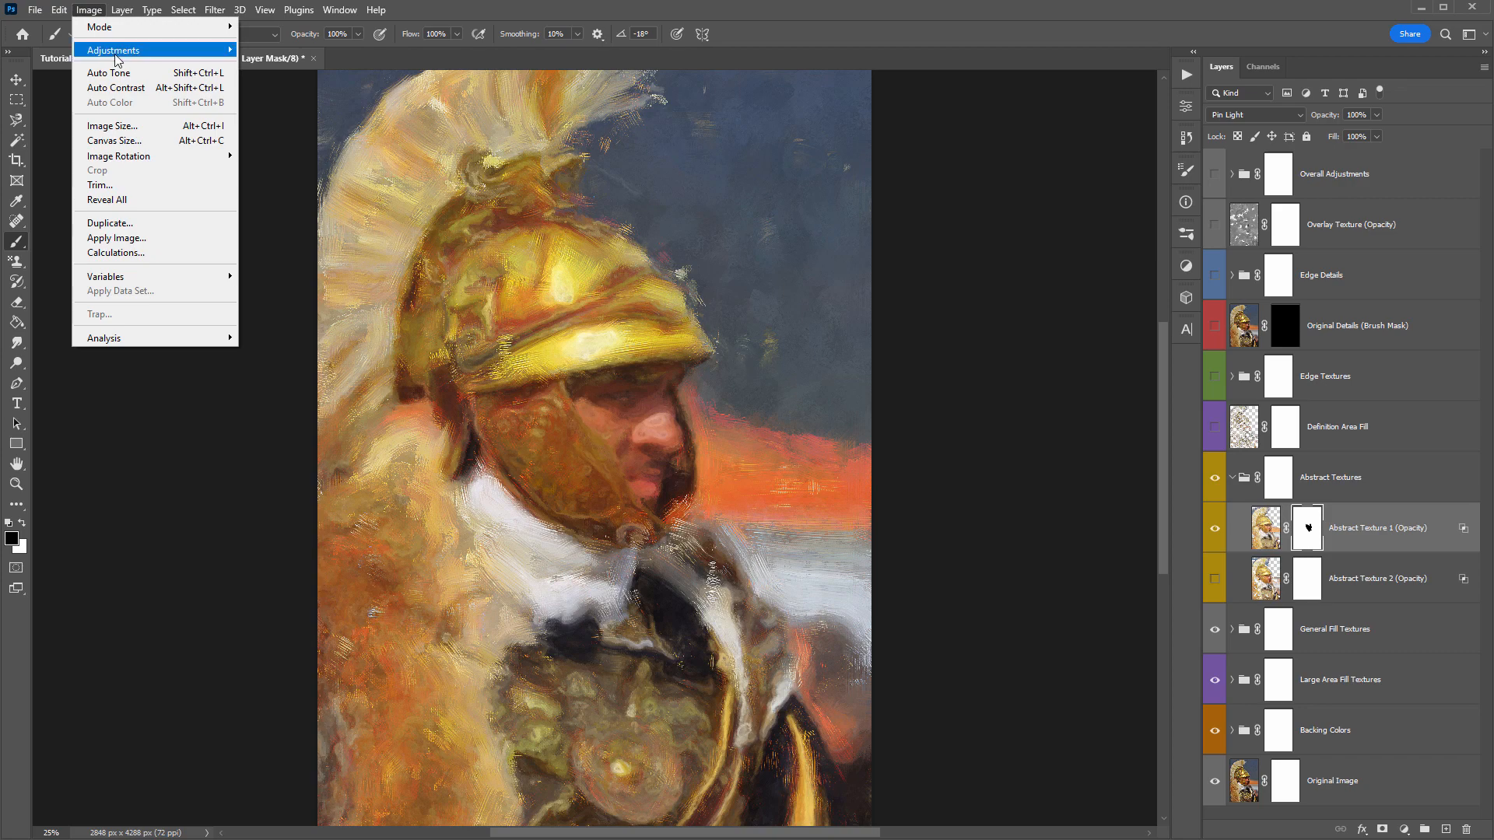
mouse_move(186, 50)
click(285, 65)
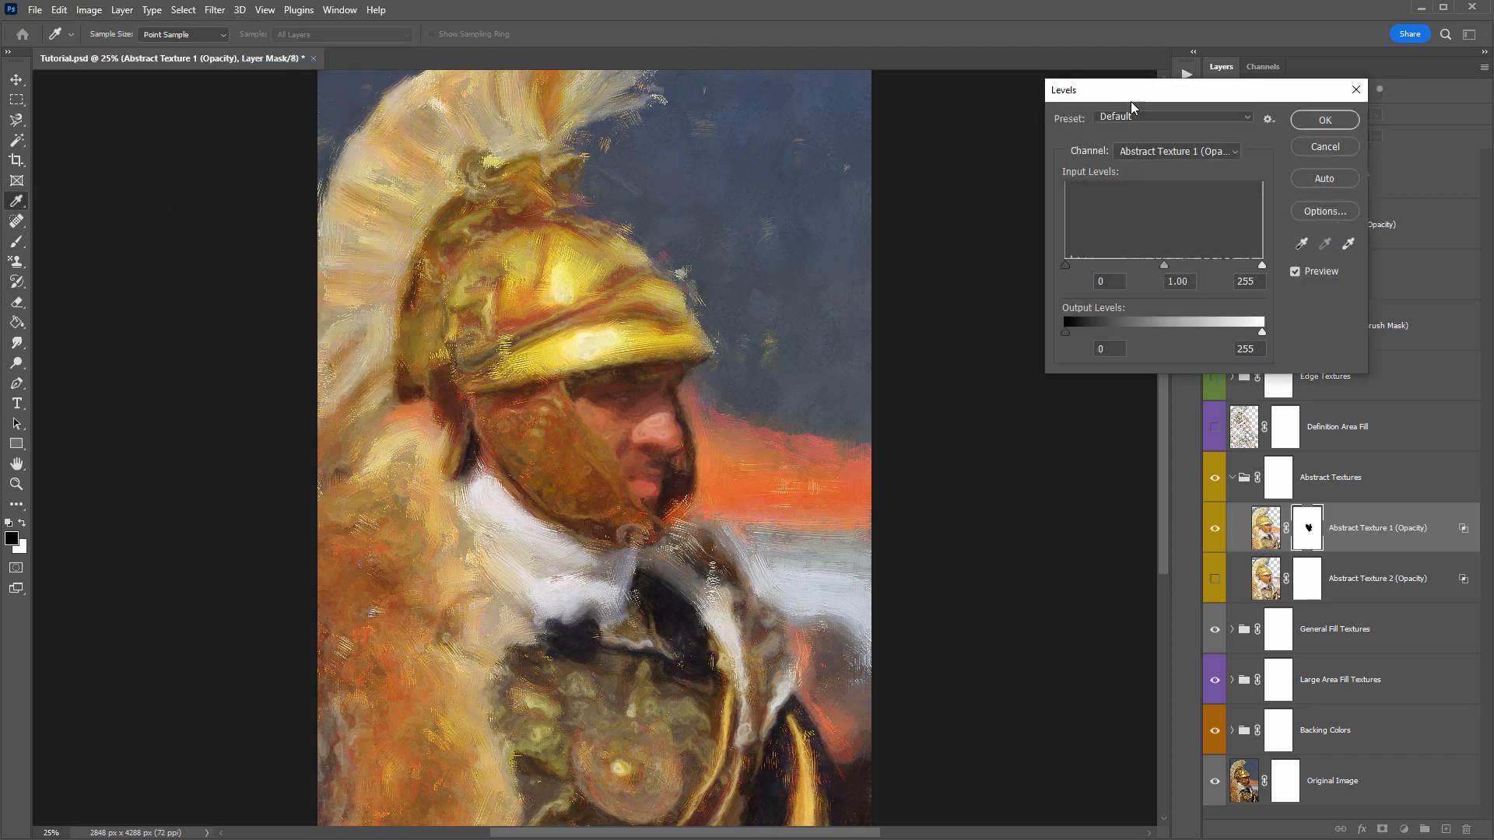
drag(1167, 92, 1097, 90)
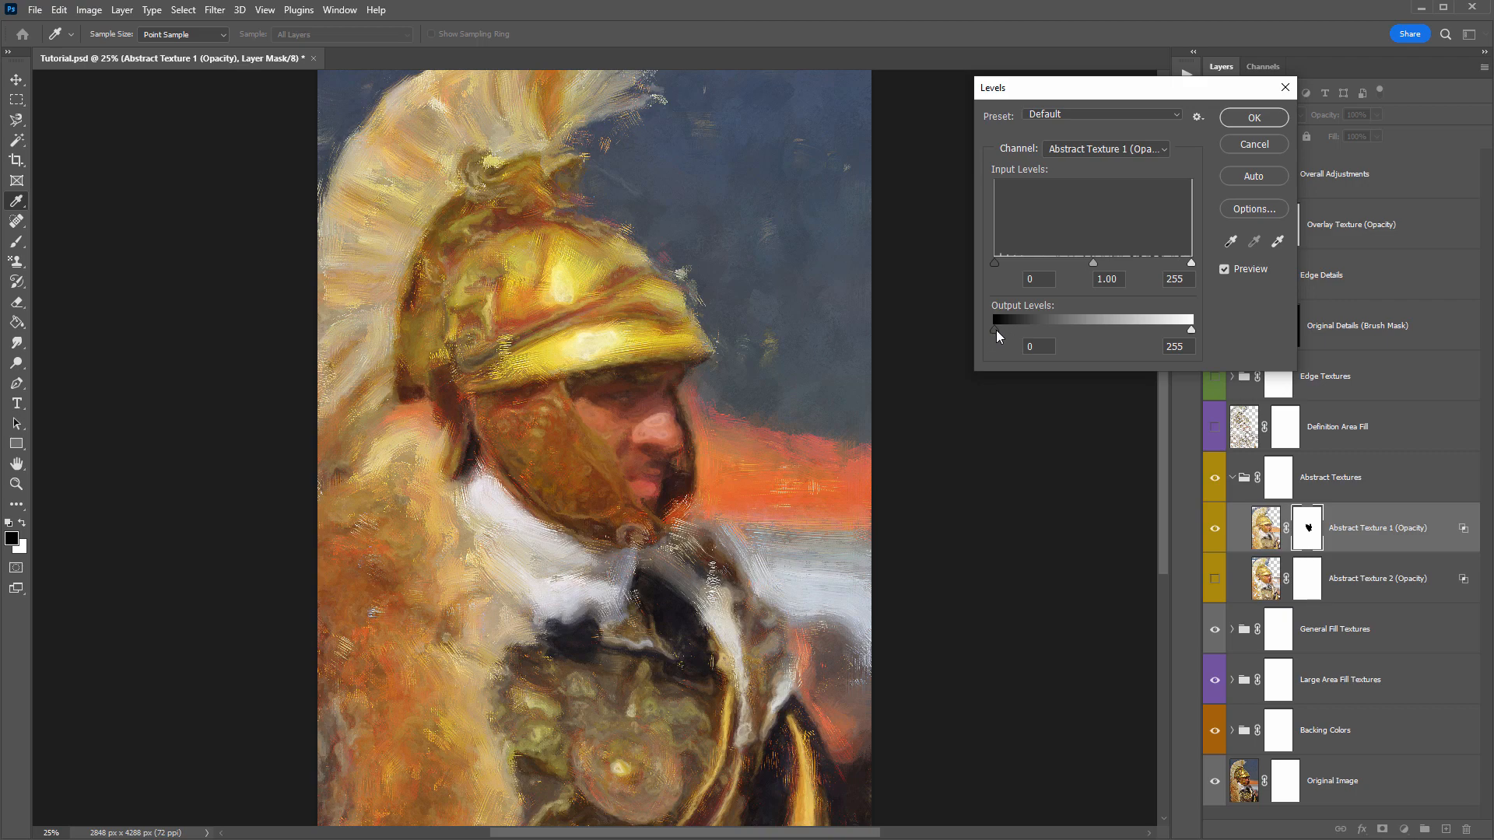
drag(999, 329, 1130, 327)
click(1254, 118)
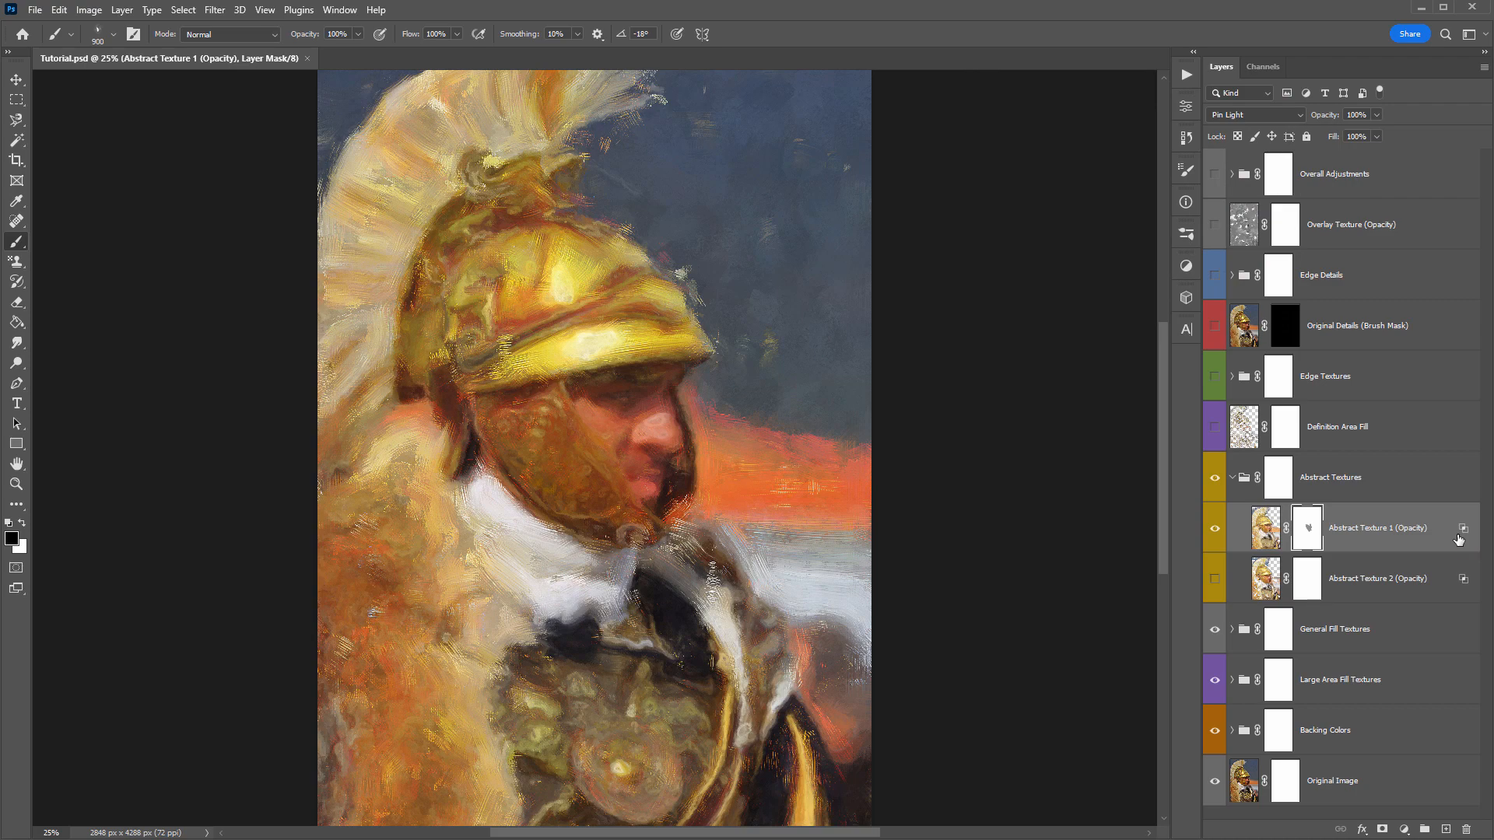
- Duplicate the Abstract Texture 1 layer and fill the copy's mask with black
key(ctrl+j)
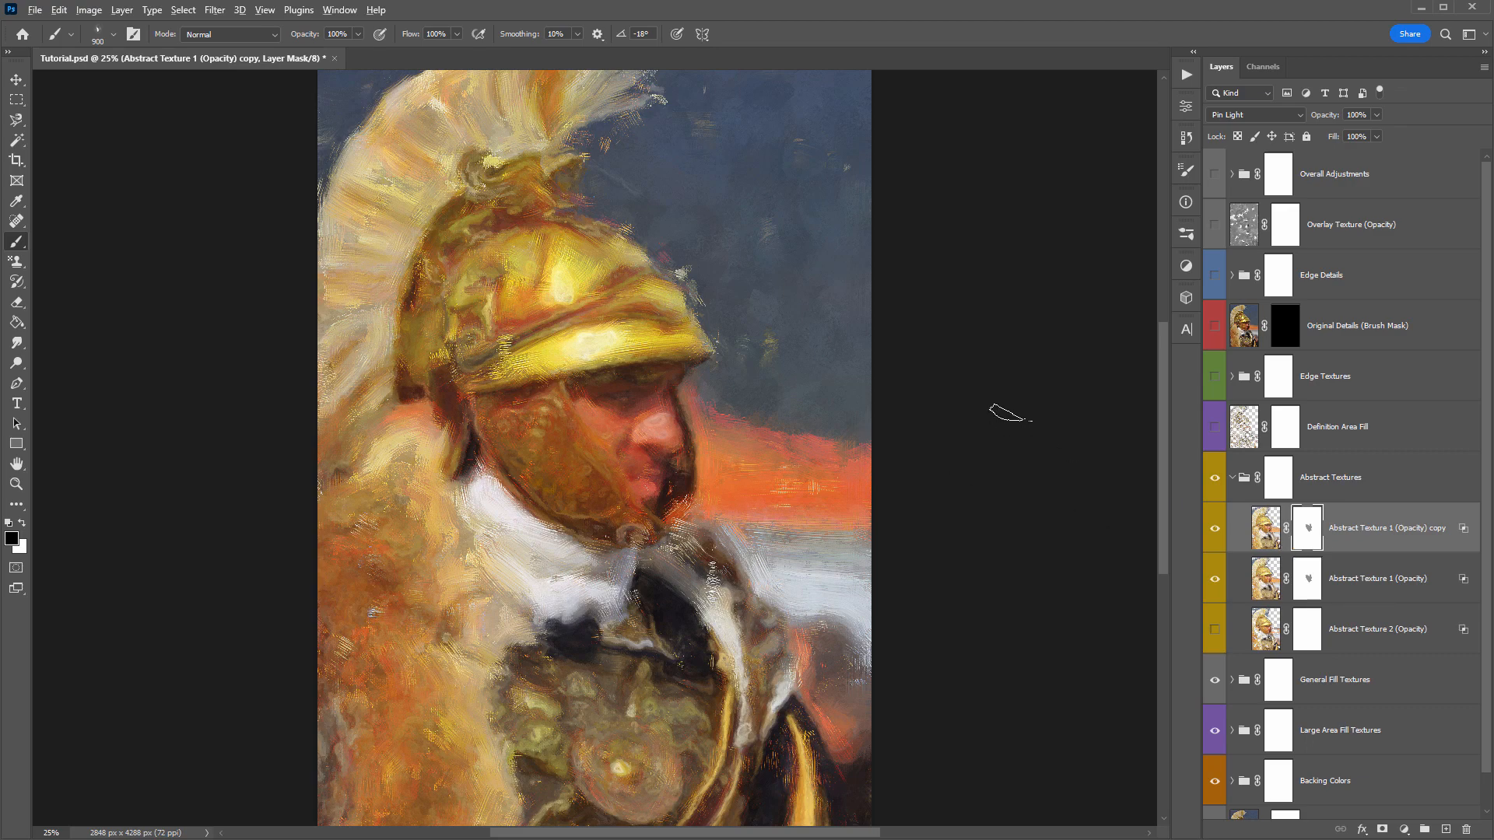
key(alt+BackSpace)
click(1206, 536)
- Paint white with a 1200 px brush on the copy's mask over the helmet's cheek guard
click(22, 523)
key(bracketright)
key(bracketright)
key(bracketright)
mouse_move(598, 395)
mouse_down()
mouse_move(614, 486)
mouse_move(553, 410)
mouse_up()
- Compare the painting with and without the Abstract Texture 1 copy, leave it shown, and save the document
click(1214, 530)
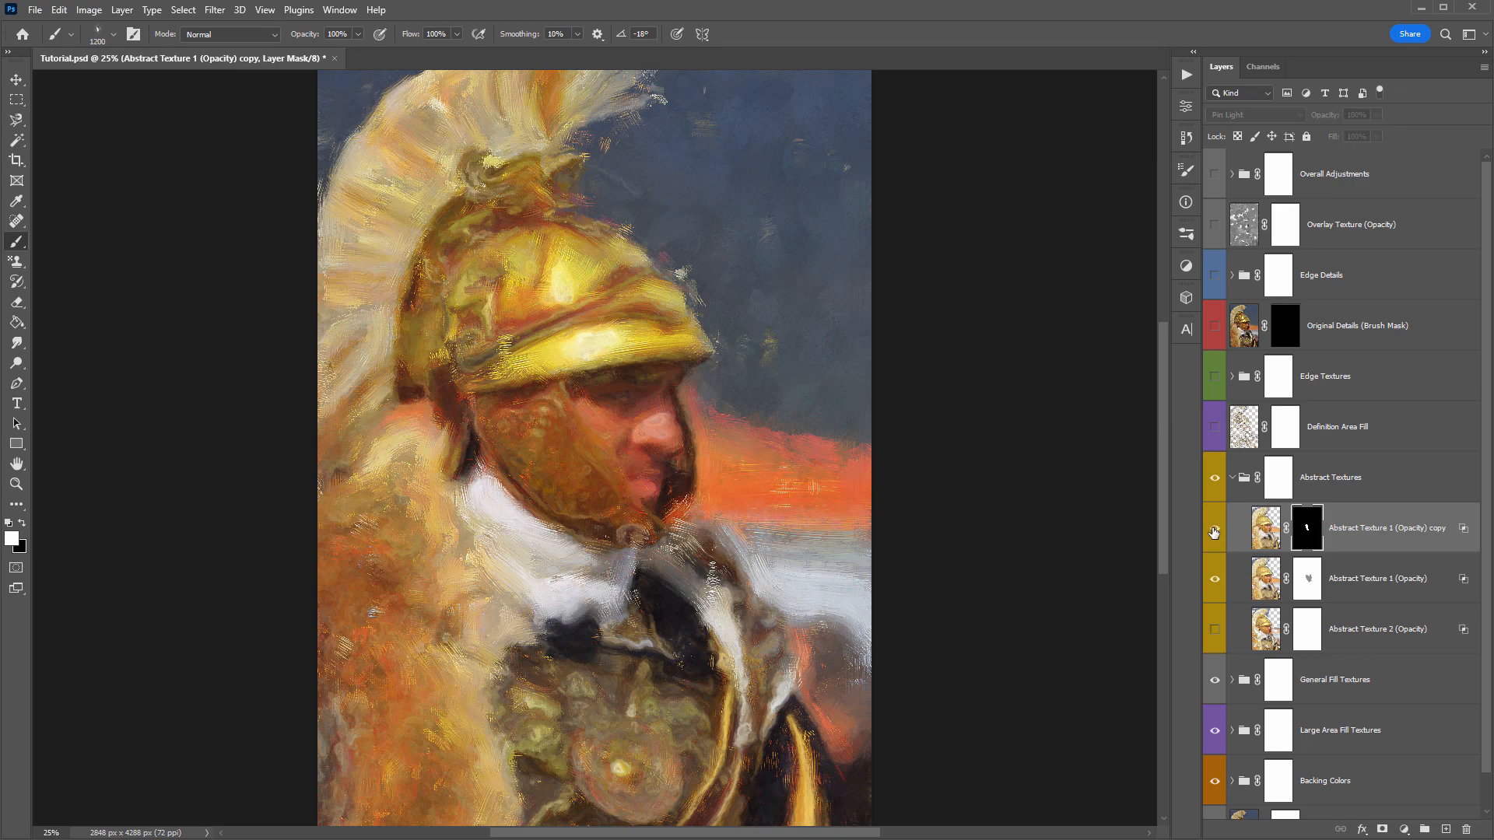
click(1214, 530)
click(1214, 530)
click(1214, 531)
click(1214, 531)
key(v)
key(ctrl+s)
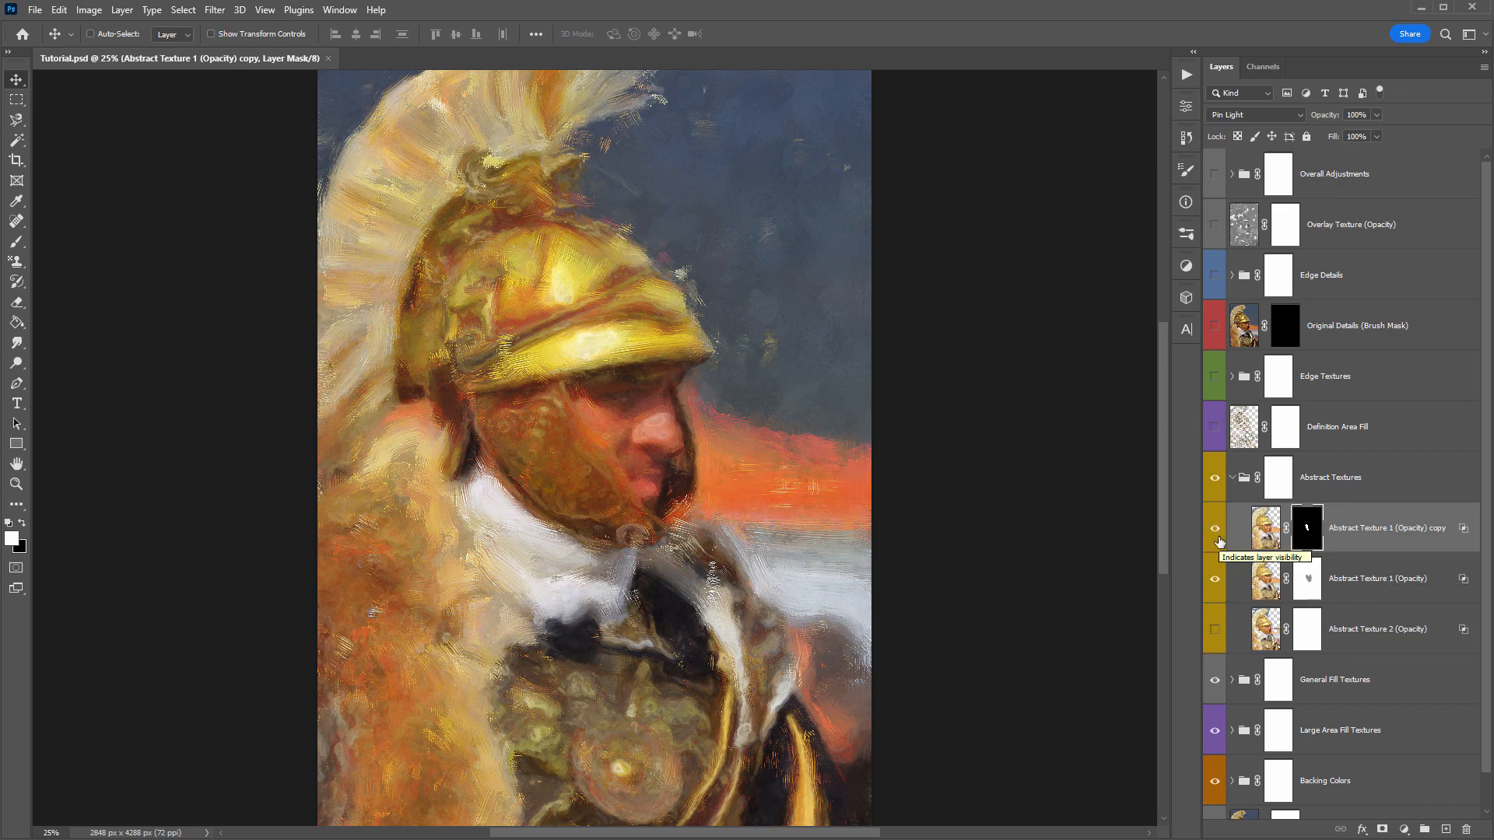
- Lower the opacity of Abstract Texture 1 and set its copy to 72% opacity
click(1346, 592)
drag(1329, 115, 1307, 116)
click(1370, 530)
- Turn Abstract Texture 2 back on, save the document, and collapse the Abstract Textures group
click(1214, 630)
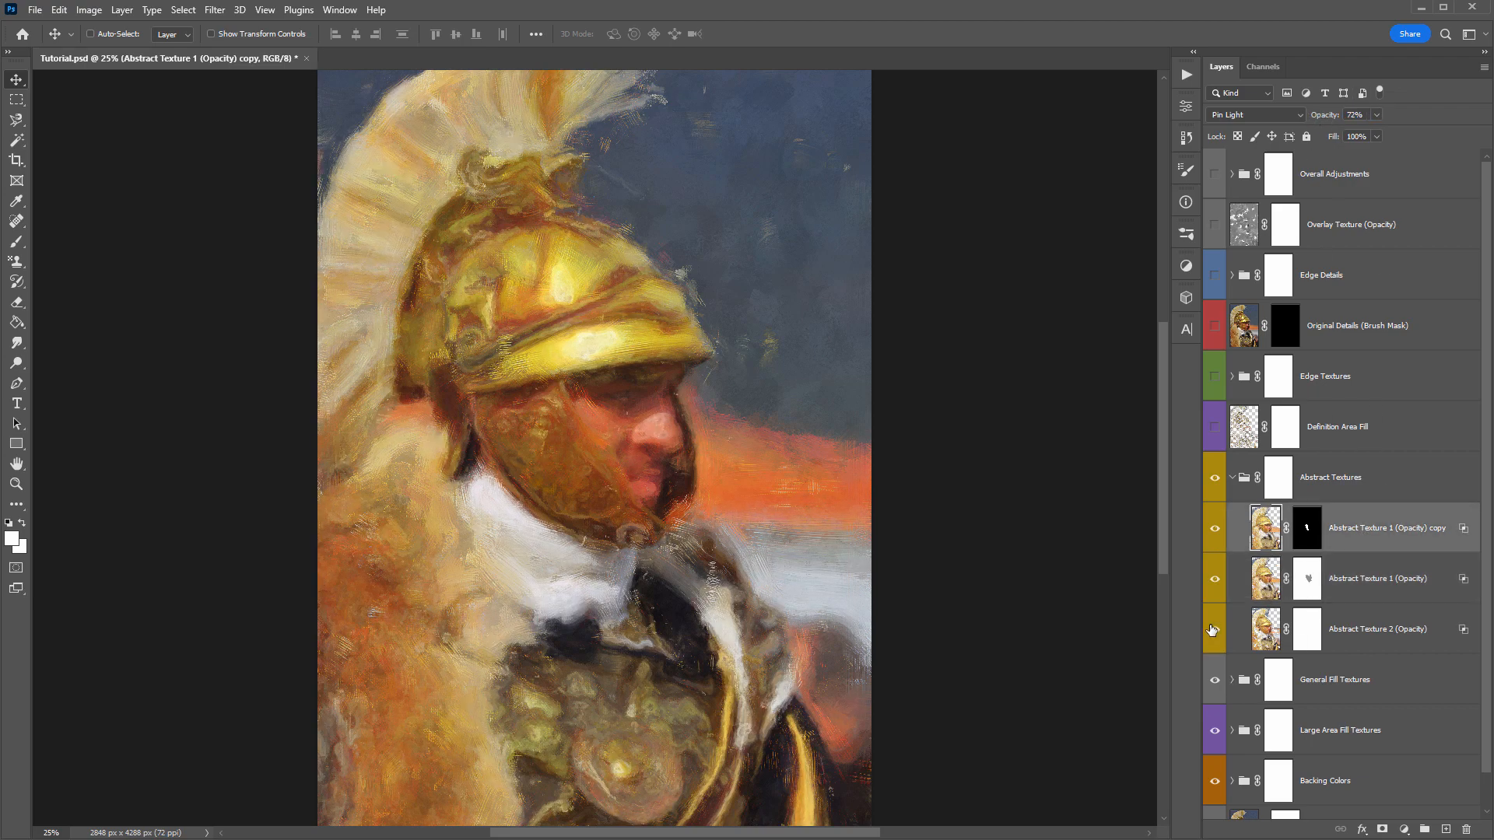
key(ctrl+s)
click(1233, 482)
- Select the Definition Area Fill layer, compare the painting with and without it, and leave it turned on
click(1403, 431)
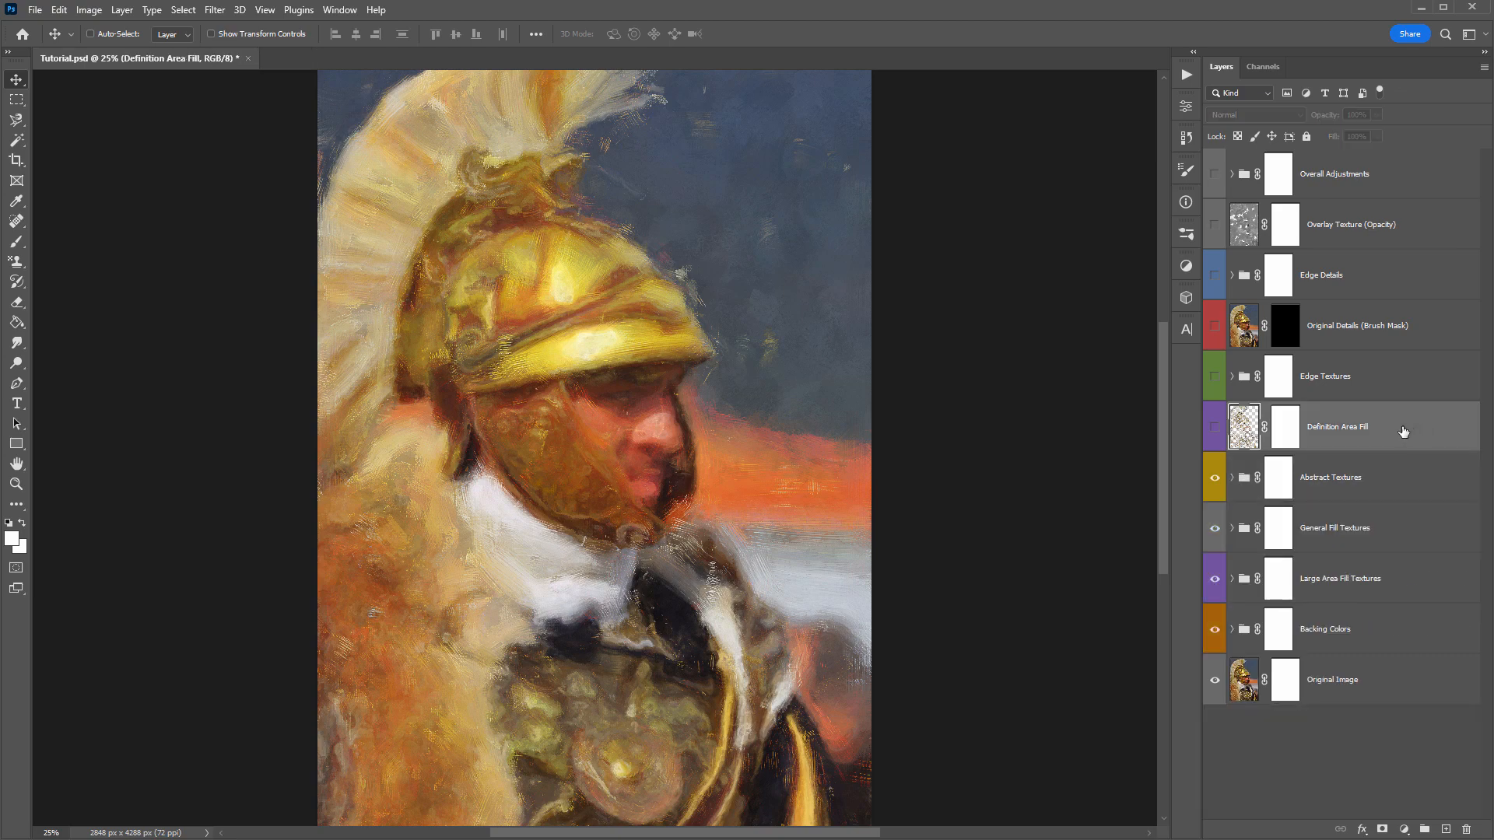
click(1214, 428)
click(1213, 430)
click(1213, 430)
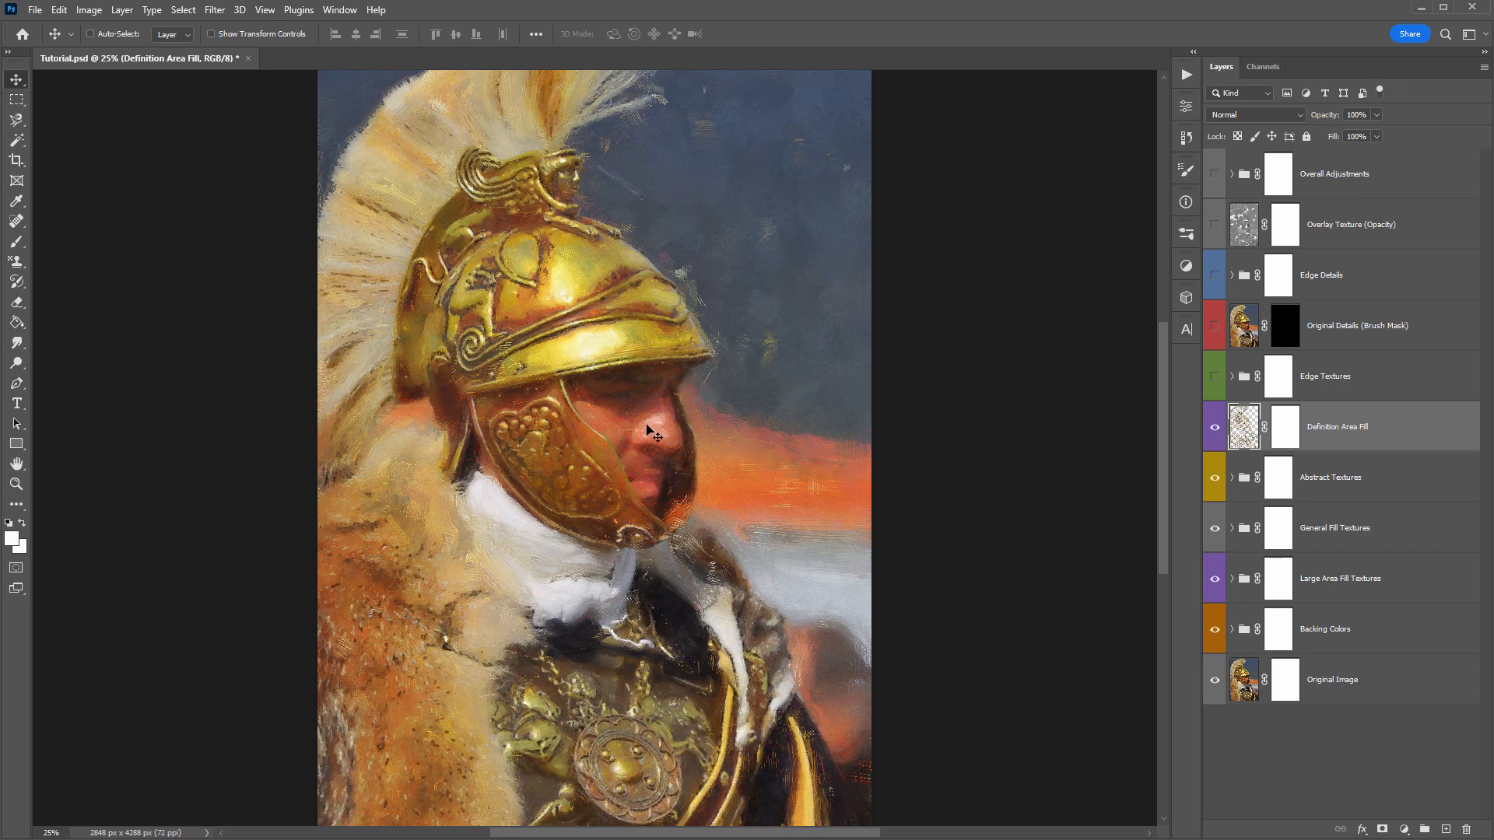
- Invert the Definition Area Fill layer's mask to black
click(1284, 426)
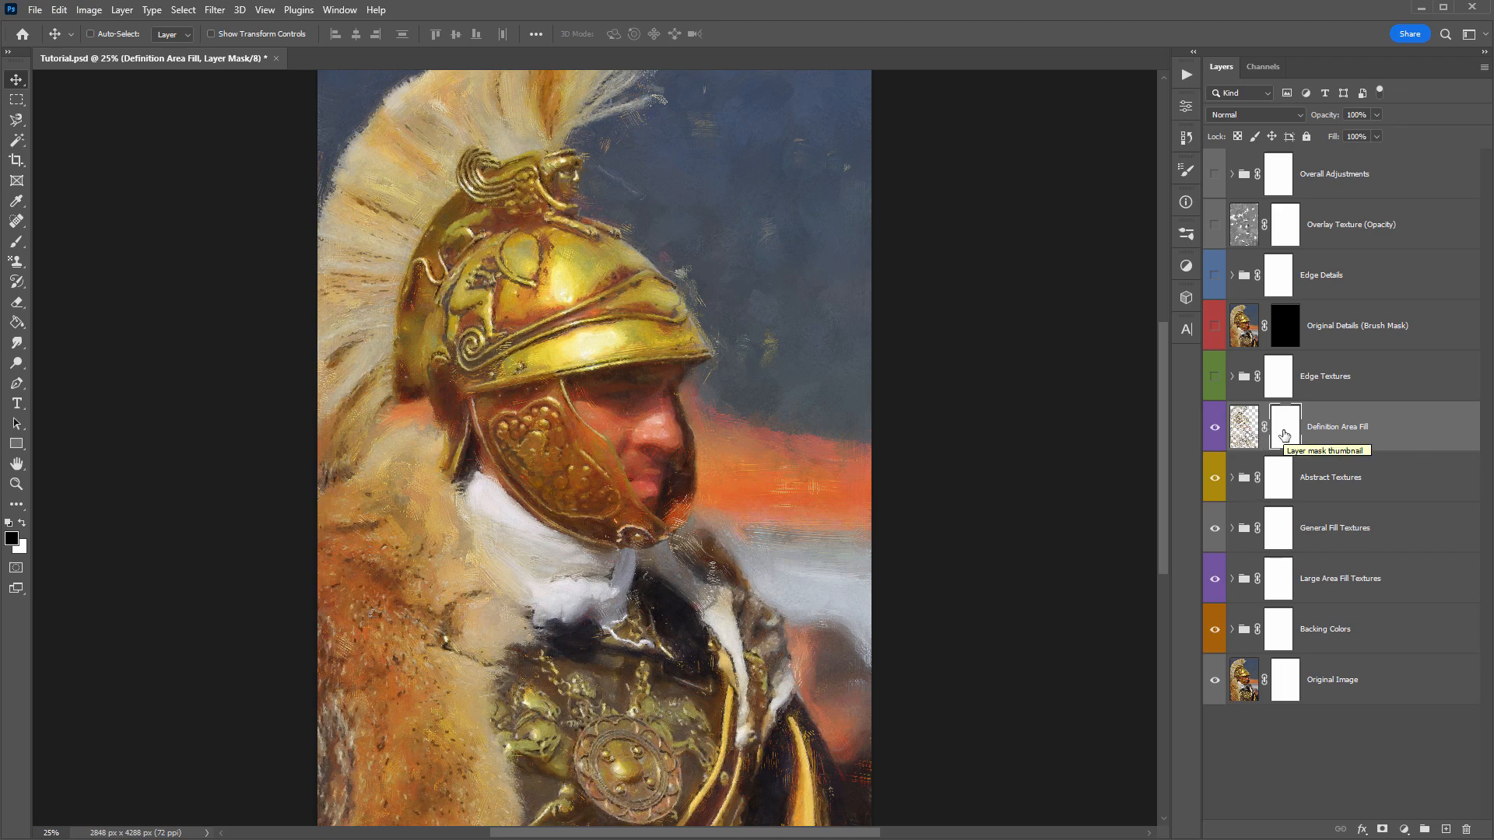
key(ctrl)
key(ctrl+i)
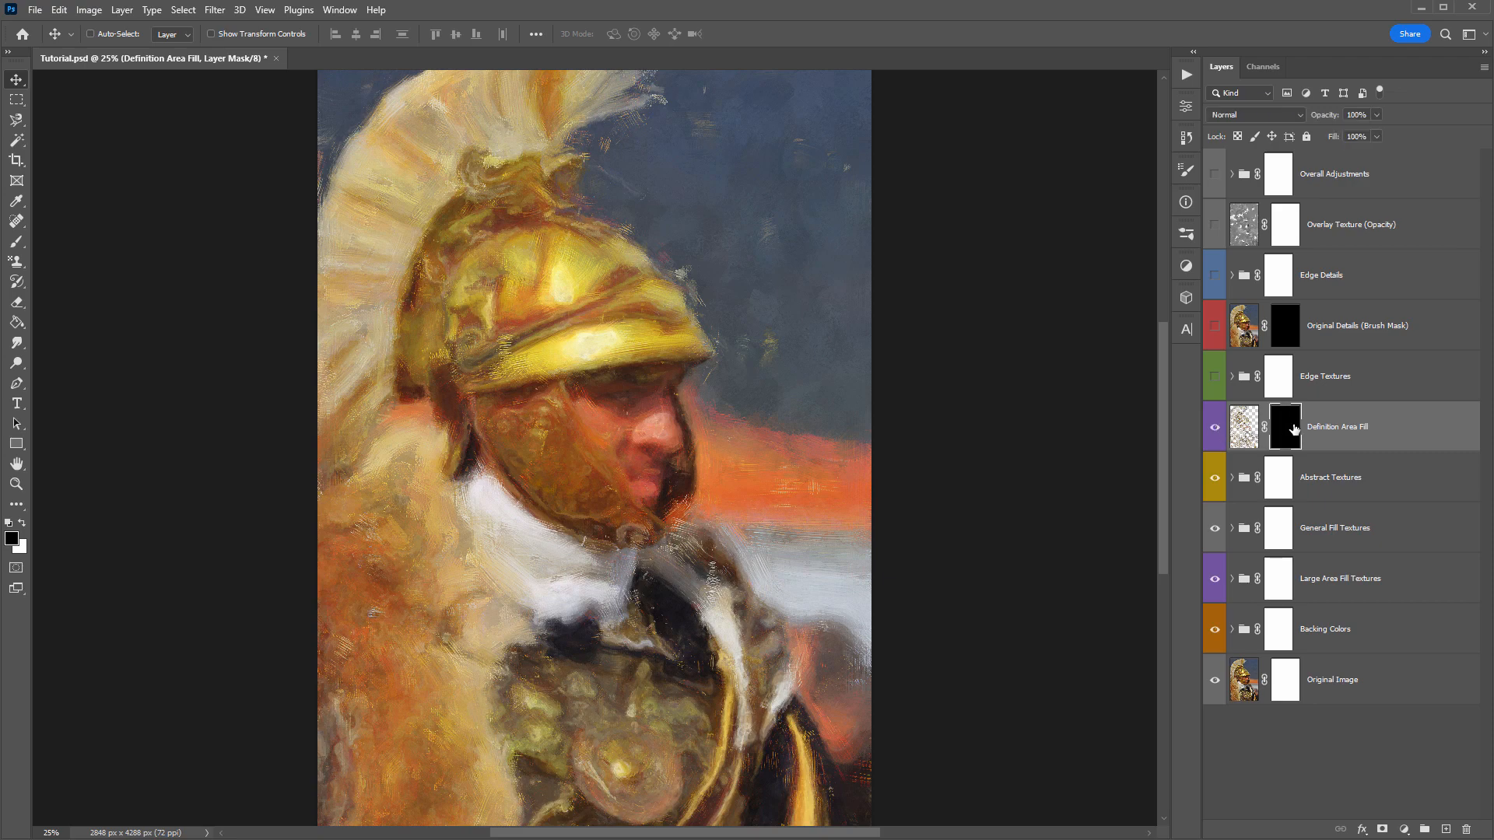
- Paint white with a 1600 px brush on the Definition Area Fill mask over the helmet, face and cheek guard
key(b)
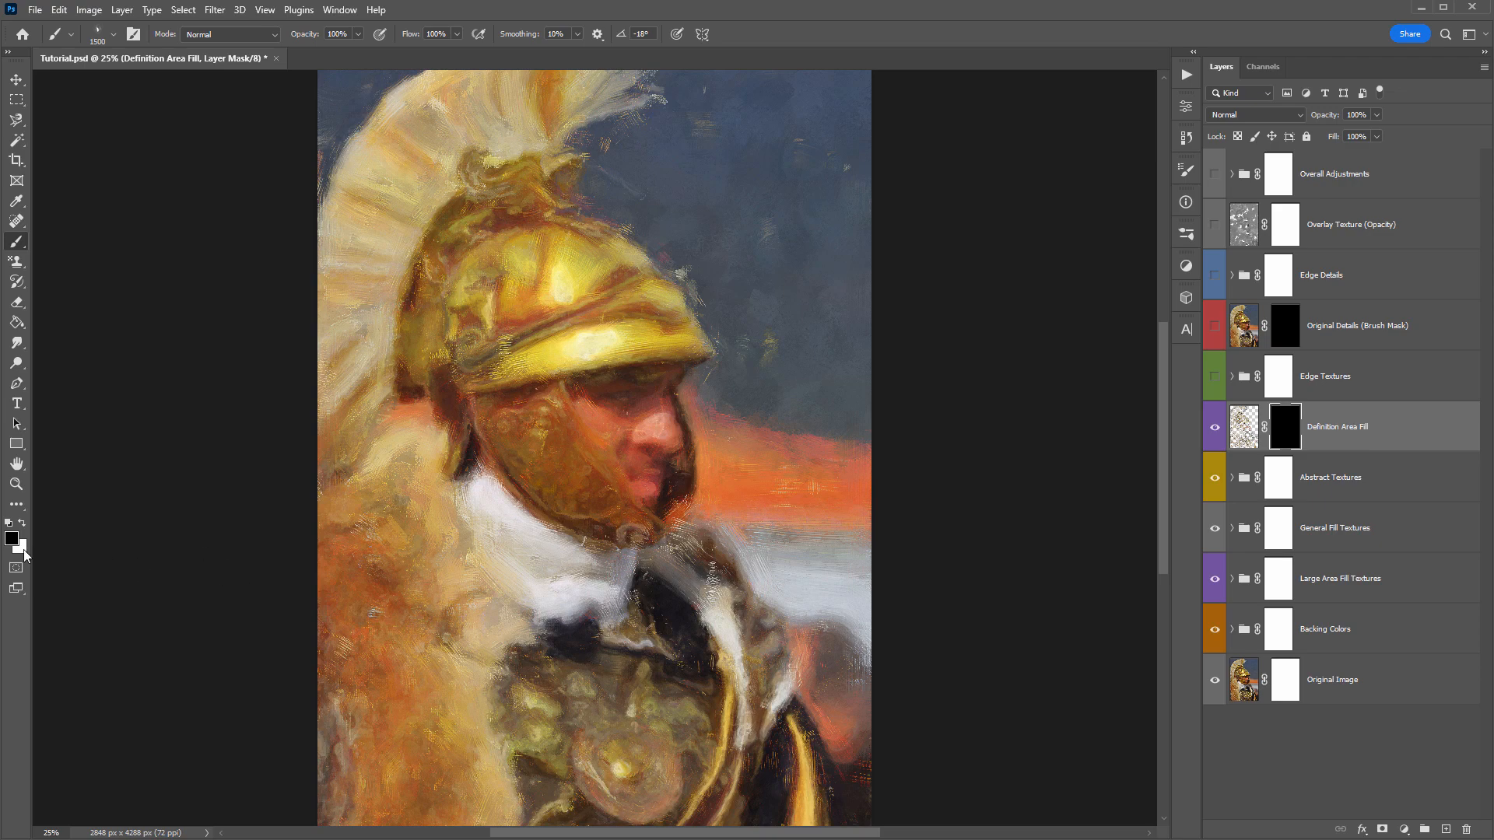
key(x)
key(x)
key(x)
key(x)
key(x)
key(x)
key(x)
key(])
mouse_move(603, 294)
mouse_down()
mouse_move(513, 323)
mouse_move(622, 347)
mouse_up()
mouse_move(637, 430)
mouse_down()
mouse_move(580, 483)
mouse_move(565, 469)
mouse_move(581, 467)
mouse_move(493, 445)
mouse_move(610, 497)
mouse_move(553, 277)
mouse_move(520, 238)
mouse_move(578, 172)
mouse_move(532, 177)
mouse_move(515, 206)
mouse_move(606, 194)
mouse_move(635, 259)
mouse_move(671, 284)
mouse_move(632, 303)
mouse_move(617, 378)
mouse_move(582, 390)
mouse_move(539, 344)
mouse_move(507, 374)
mouse_move(493, 321)
mouse_move(470, 316)
mouse_move(541, 412)
mouse_move(487, 266)
mouse_move(460, 369)
mouse_move(555, 440)
mouse_move(626, 545)
mouse_up()
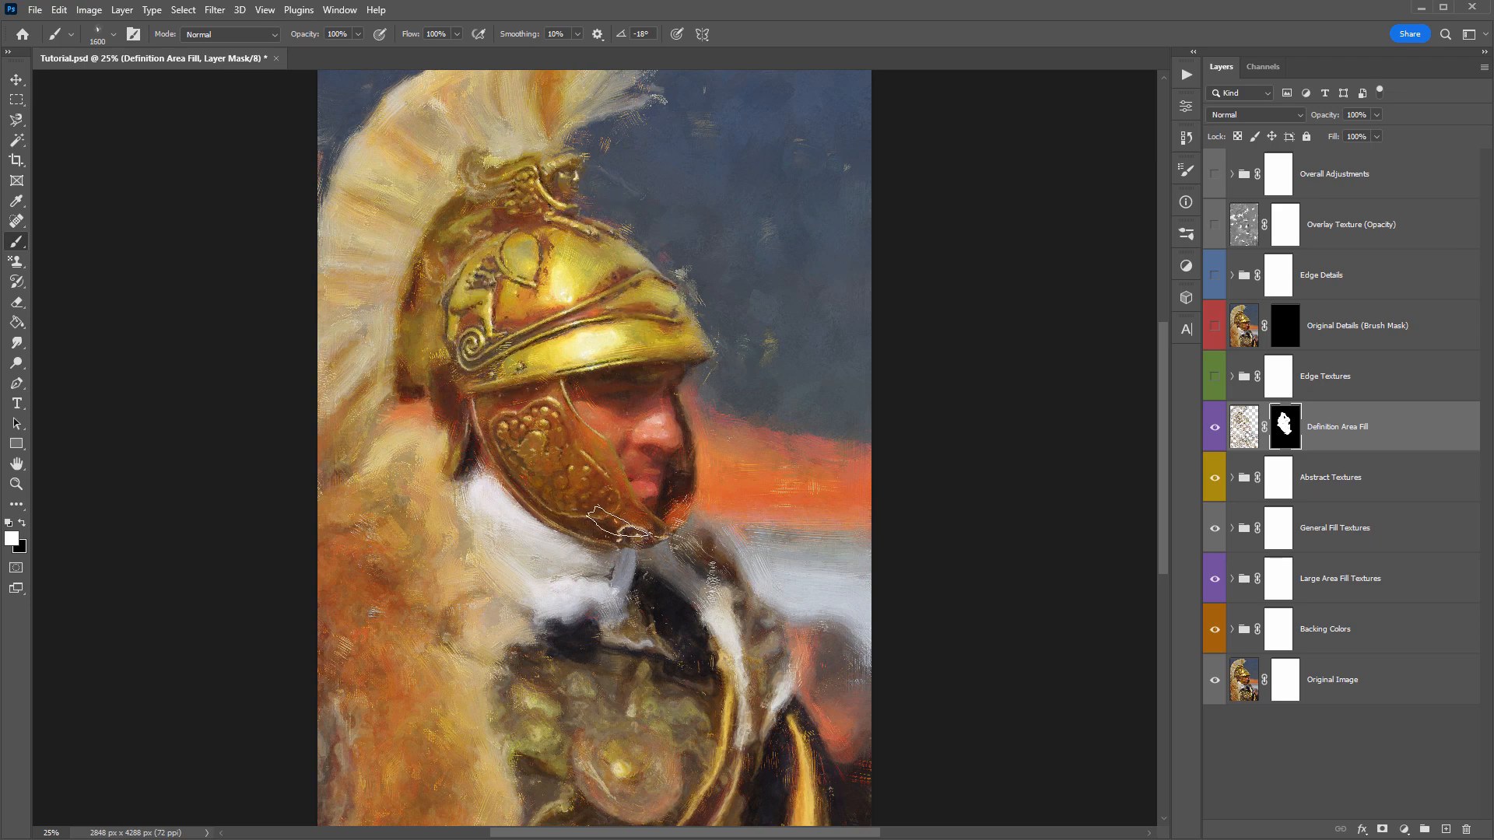
- Save the document and compare the painting with the General Fill Textures group hidden and shown
key(v)
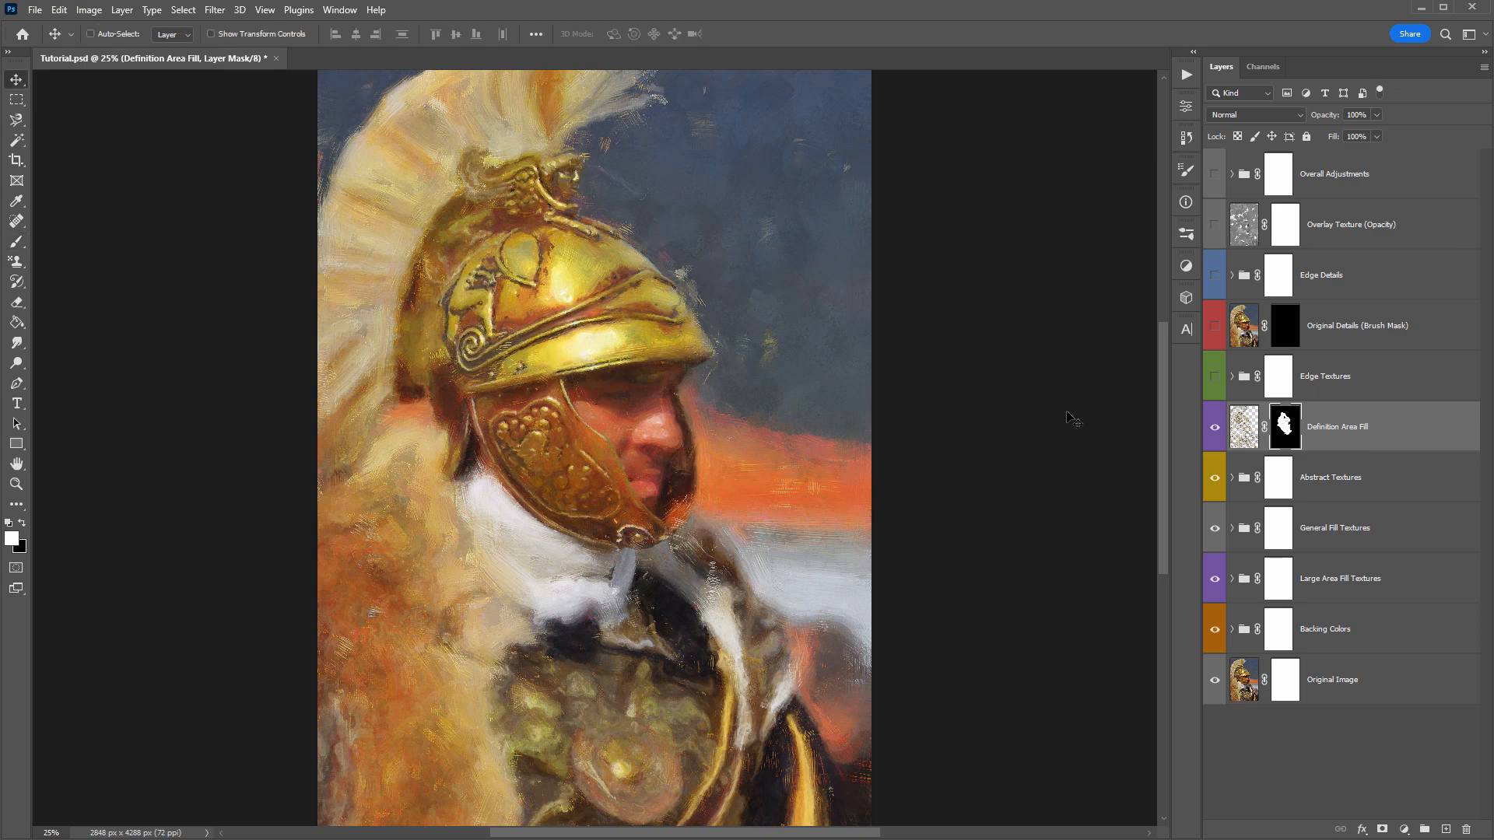
key(ctrl+s)
click(1215, 529)
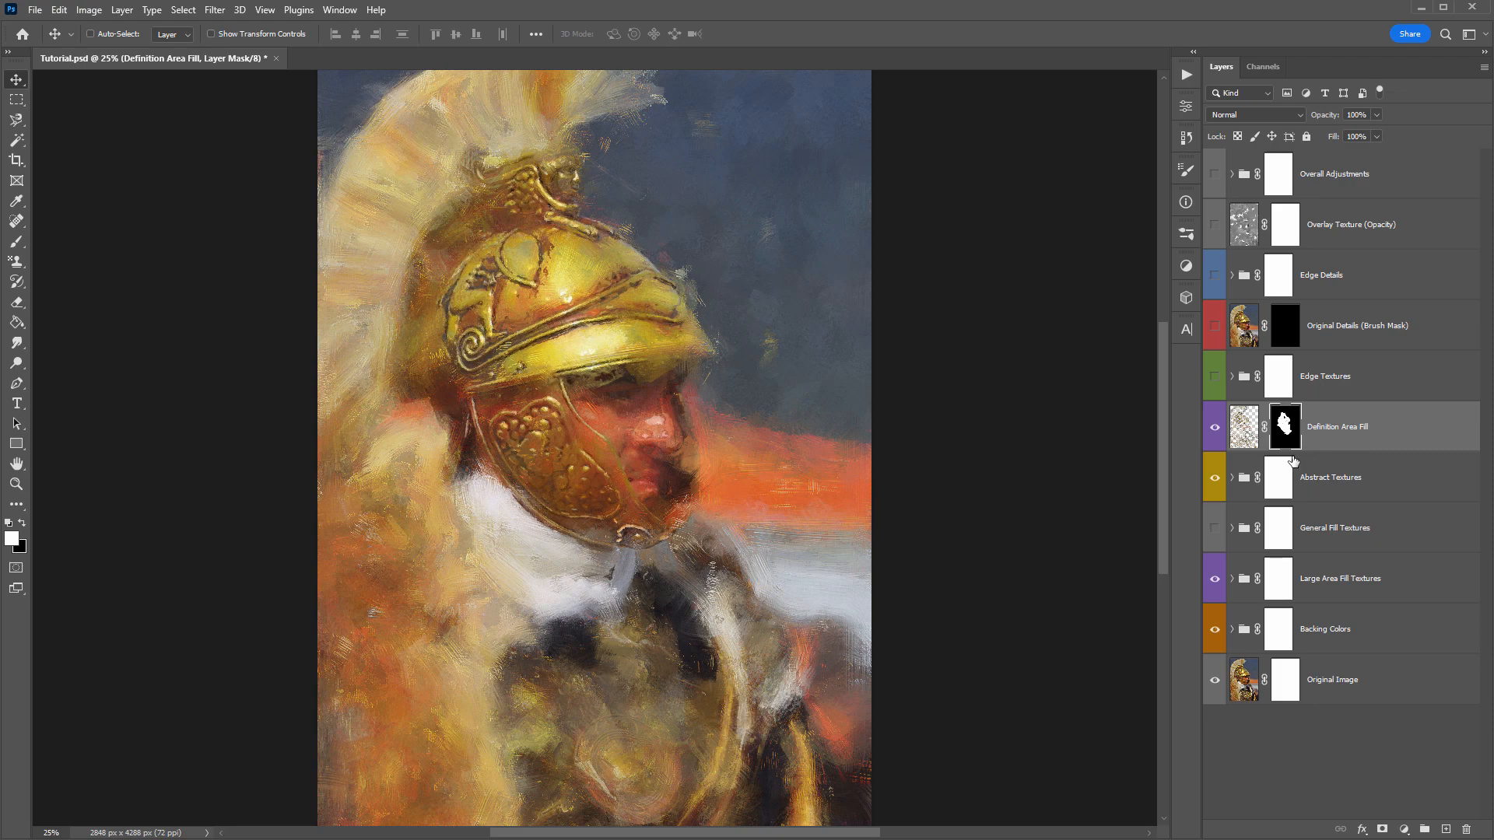
click(1215, 528)
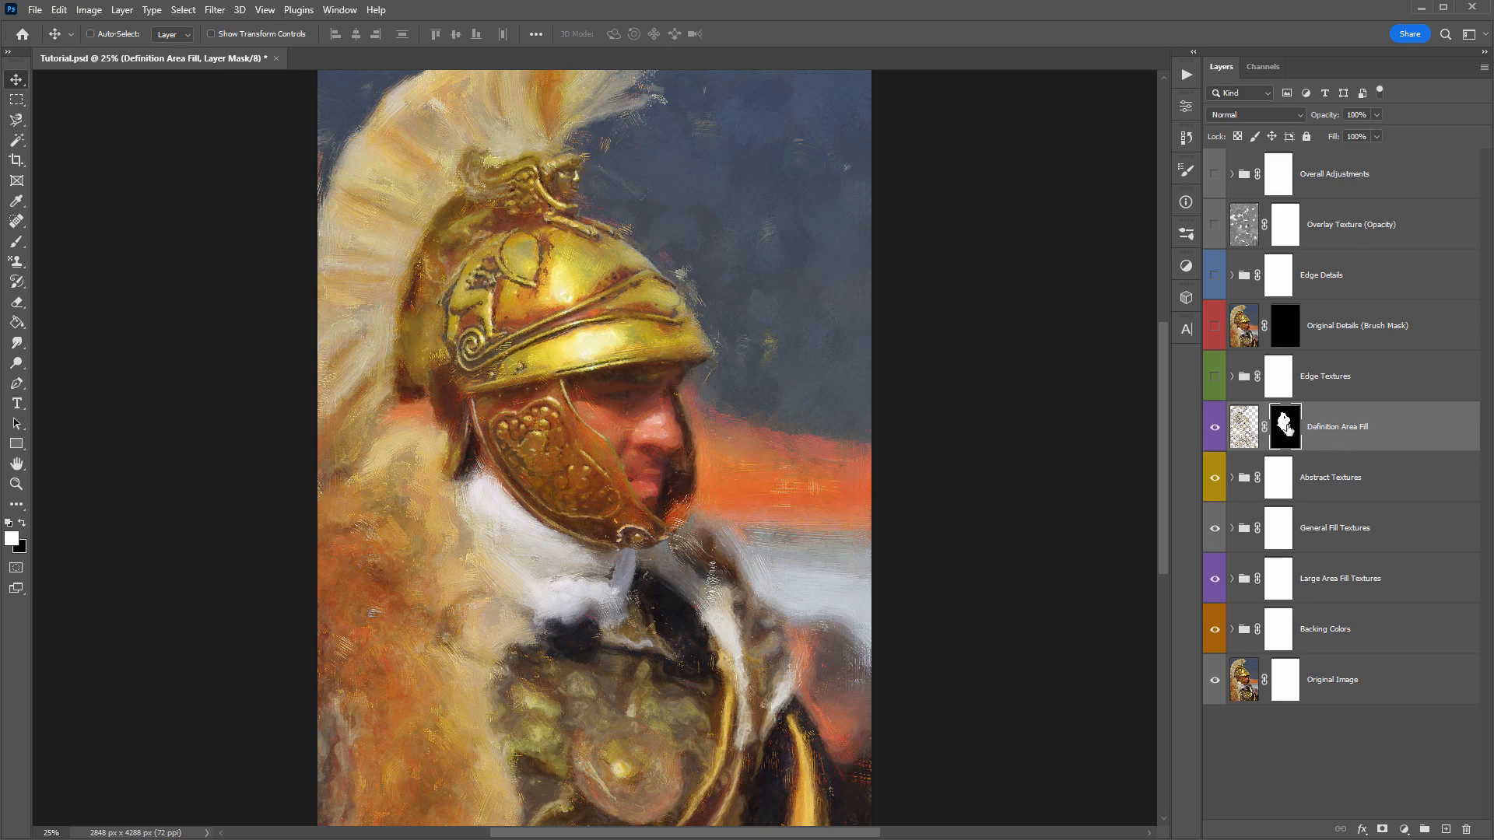
- Copy the Definition Area Fill mask onto the General Fill Textures group and compare the painting with that copied mask disabled and enabled
drag(1285, 427, 1287, 536)
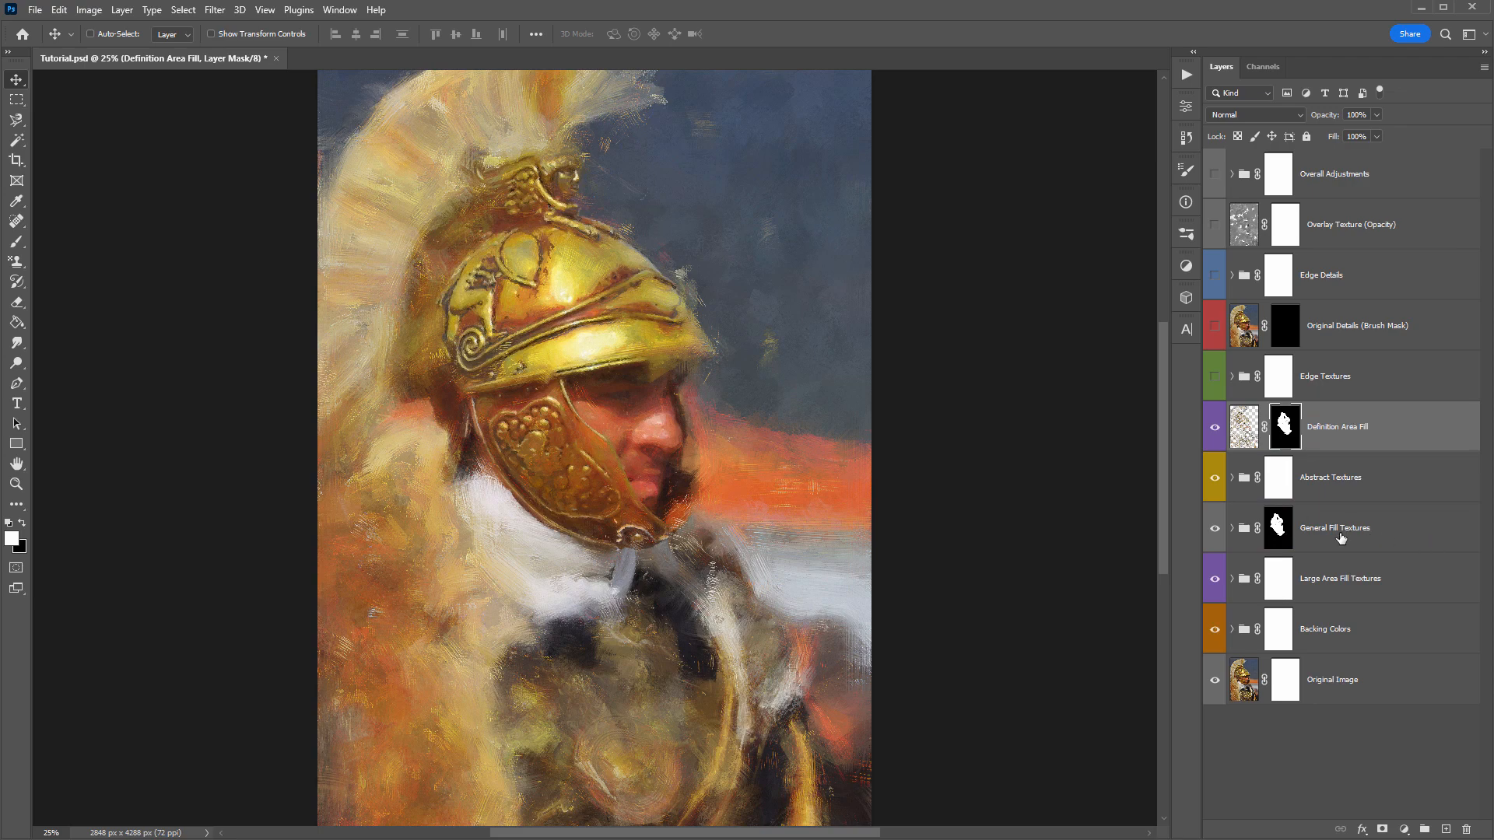
shift+click(1280, 534)
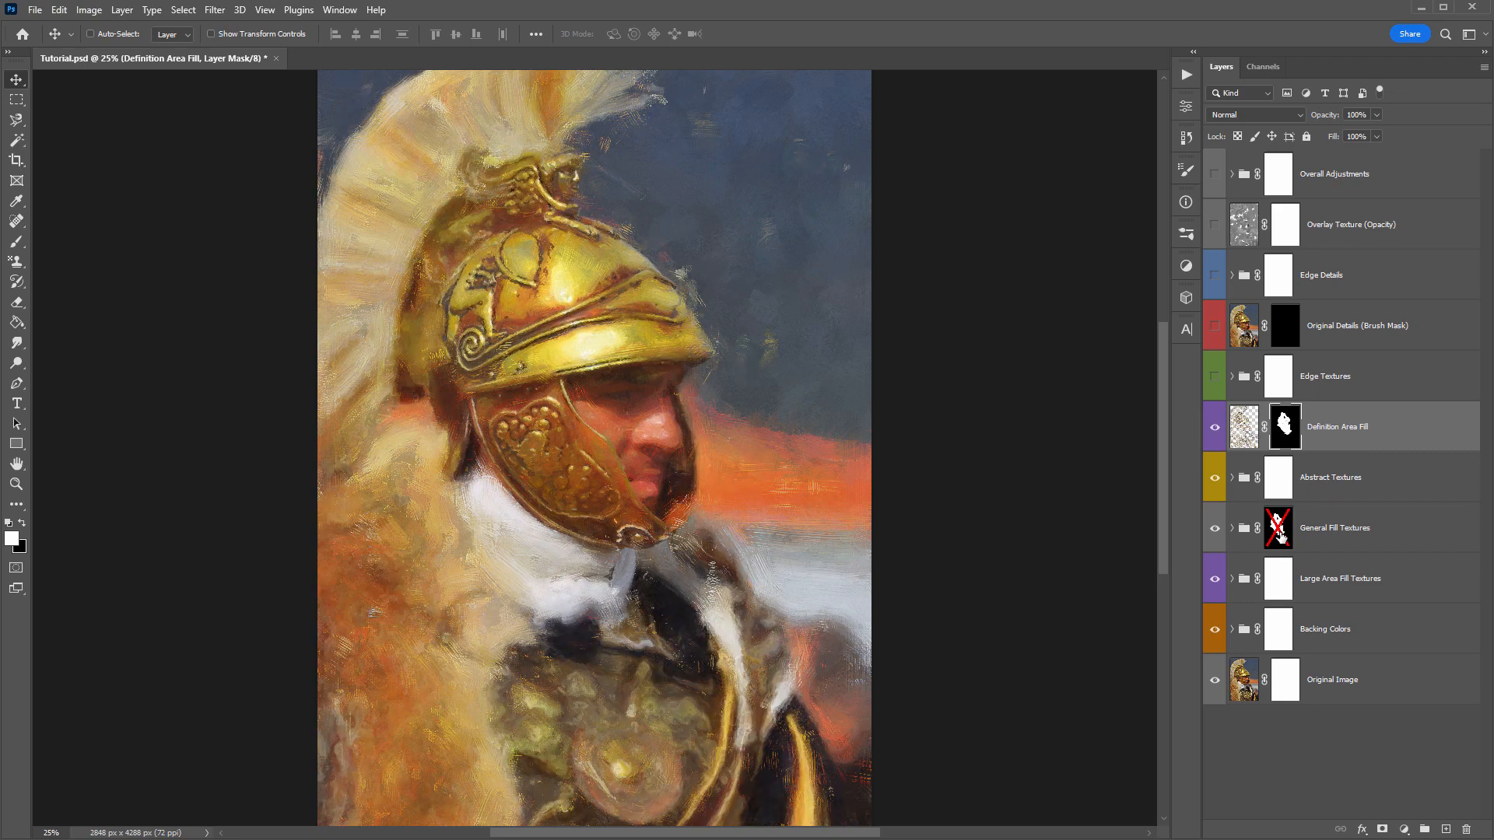
shift+click(1280, 535)
shift+click(1280, 535)
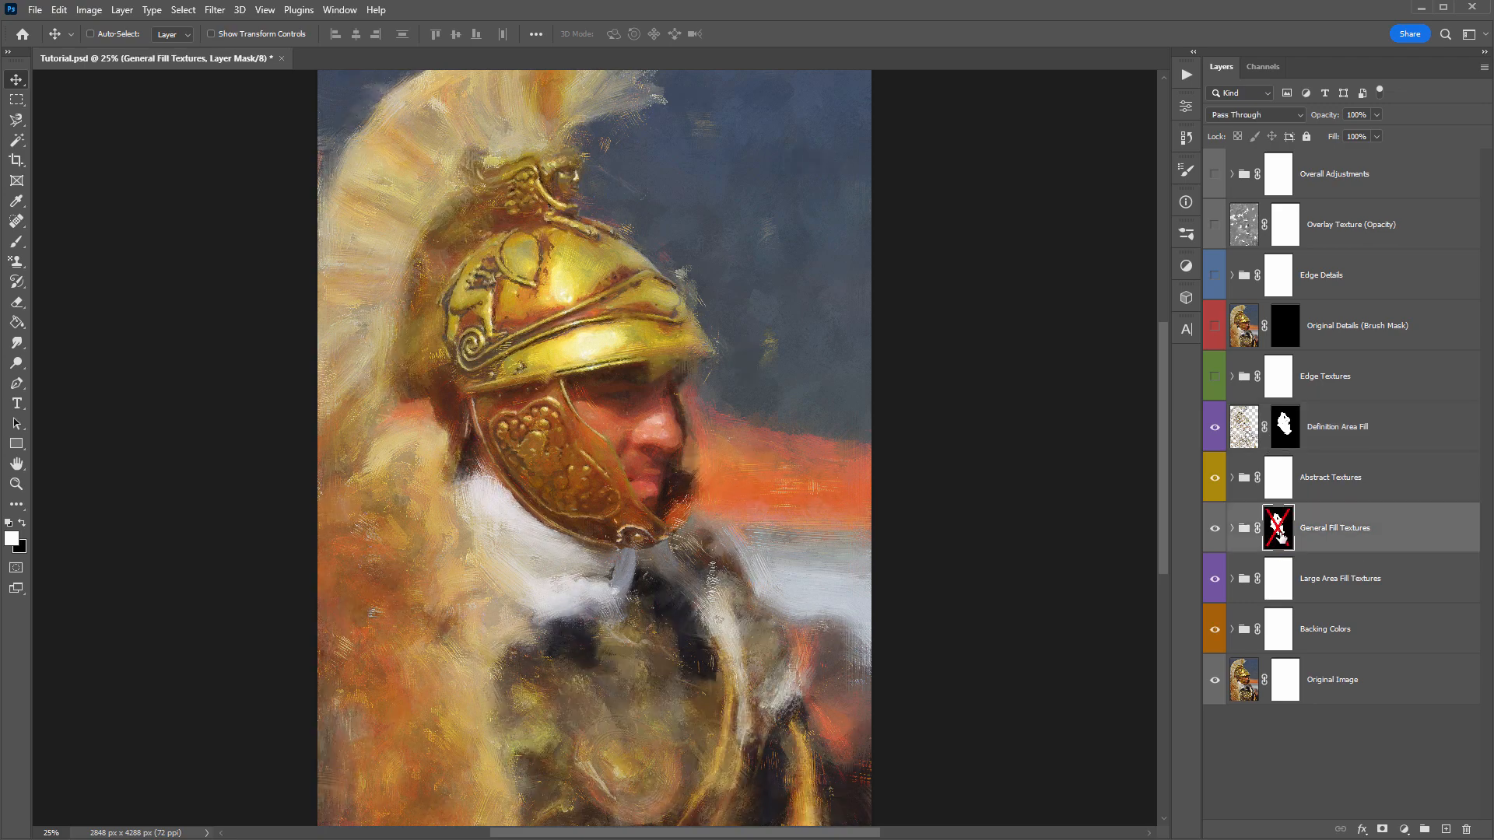
shift+click(1280, 535)
- Inspect the General Fill Textures mask on its own, and check the painting with the group and its mask turned off and on
alt+click(1276, 527)
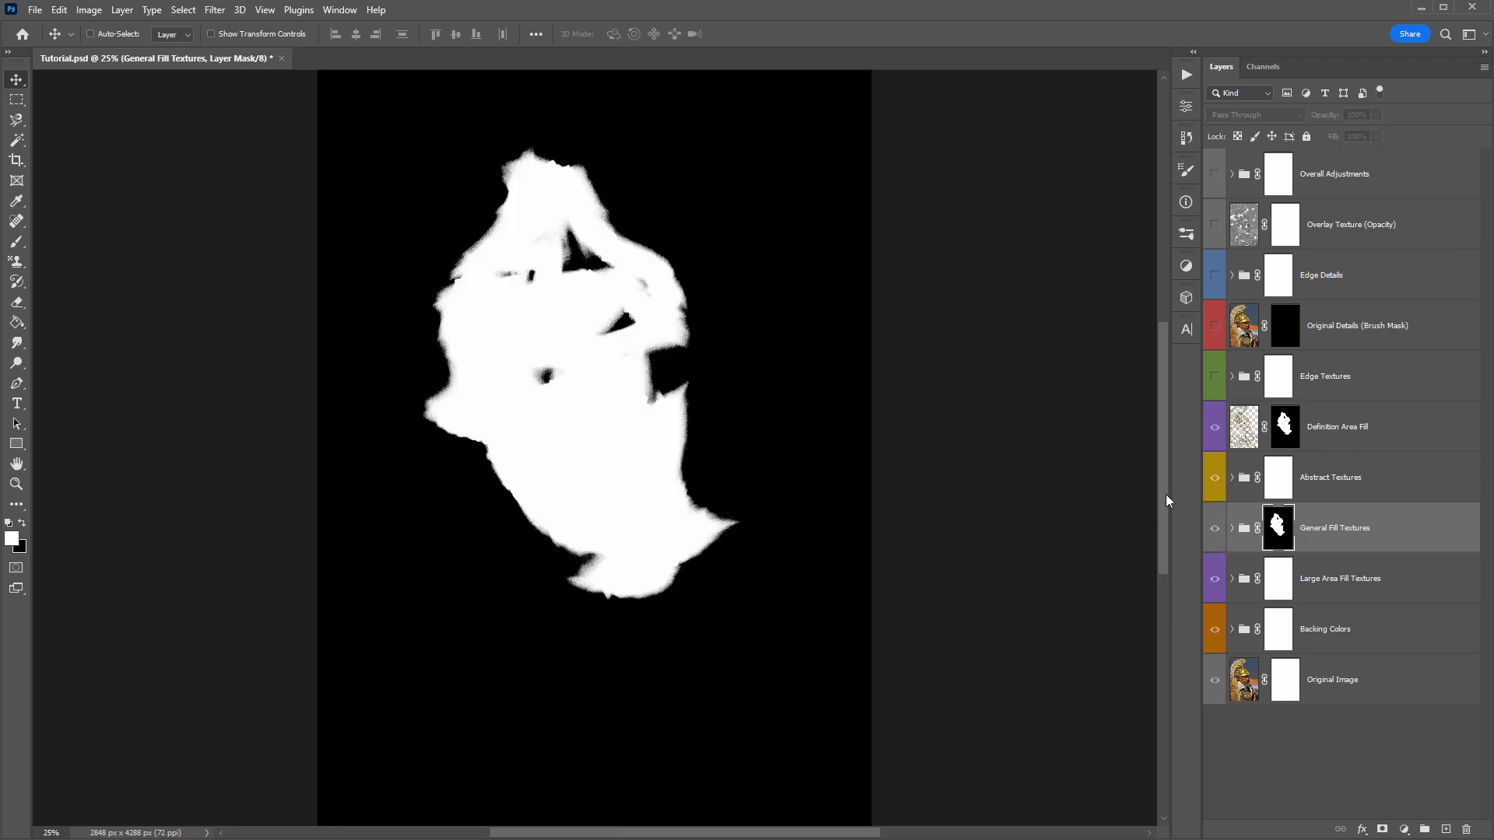
click(1244, 529)
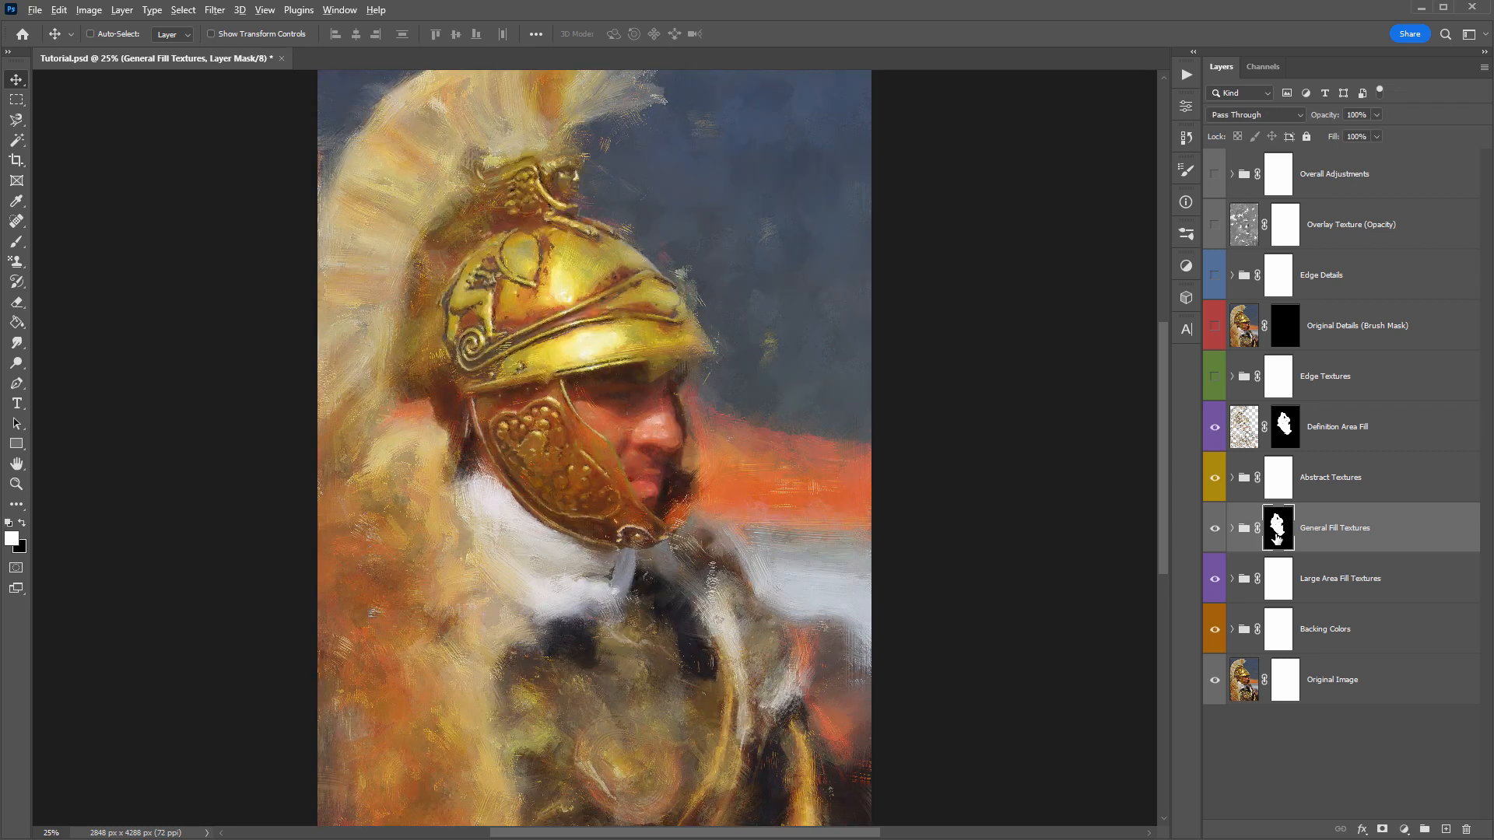
alt+click(1276, 535)
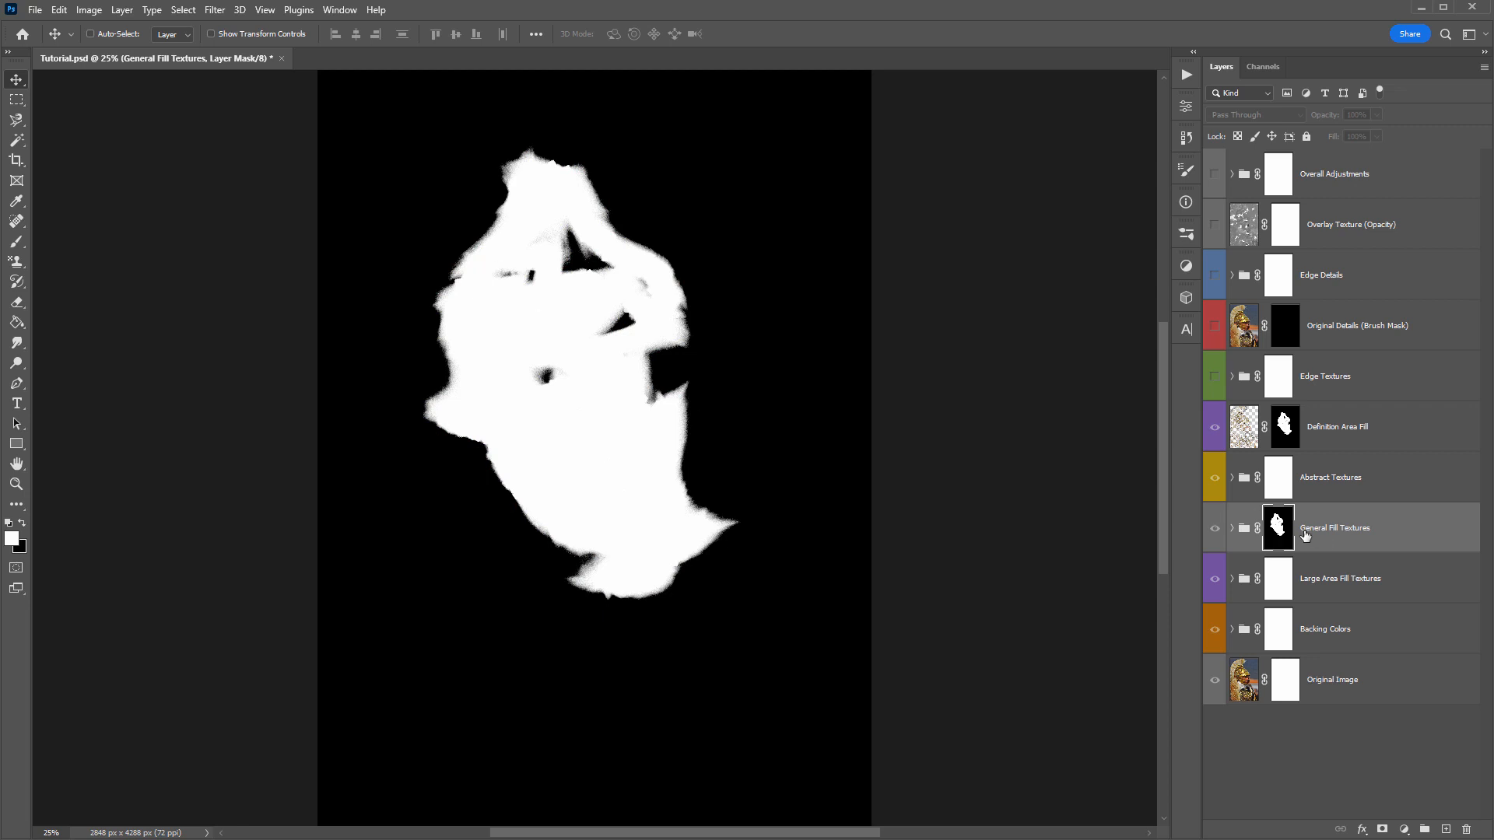
click(1245, 535)
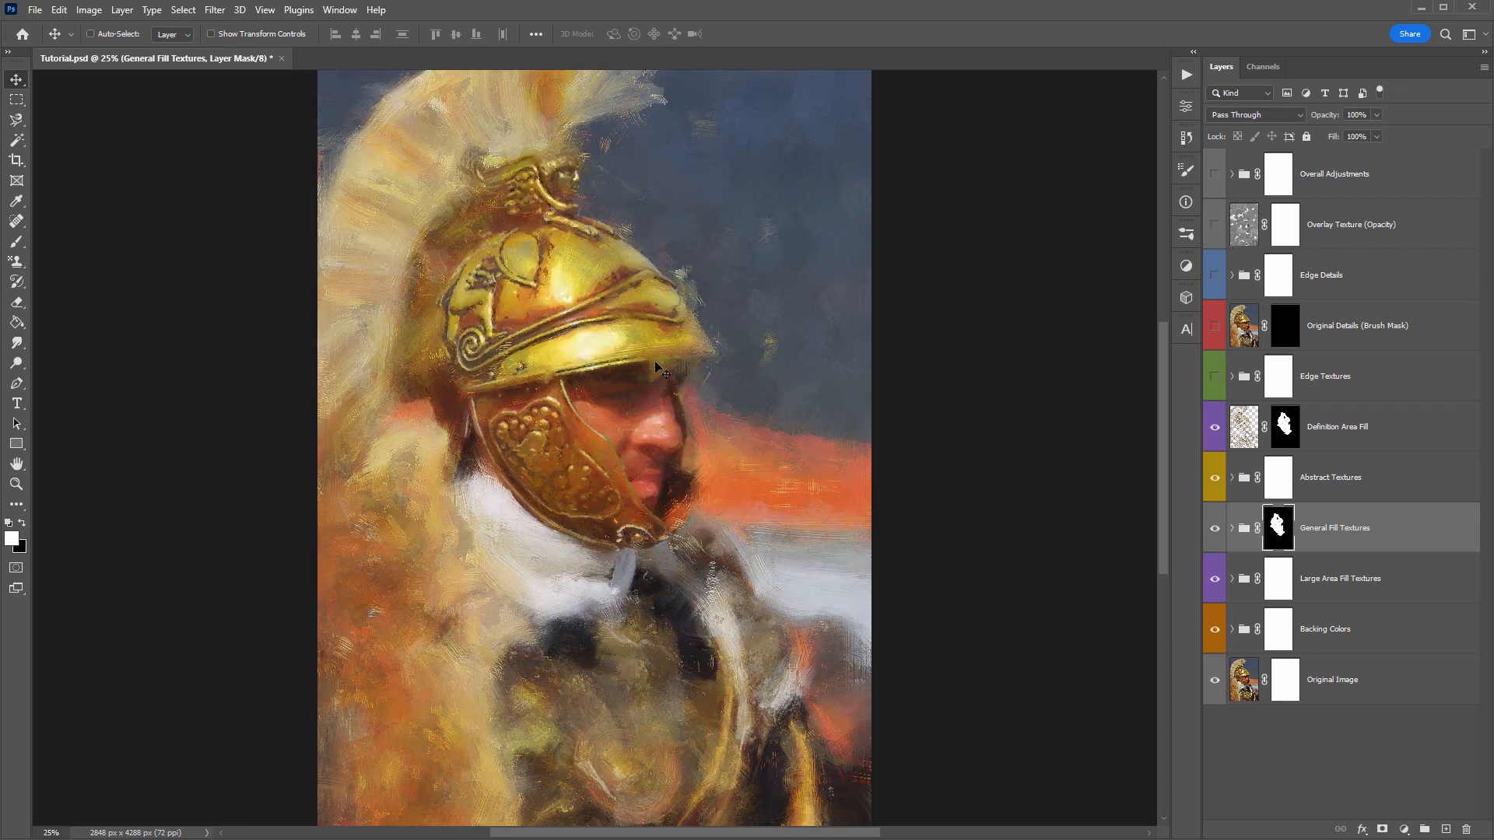
click(1213, 530)
click(1213, 530)
shift+click(1289, 535)
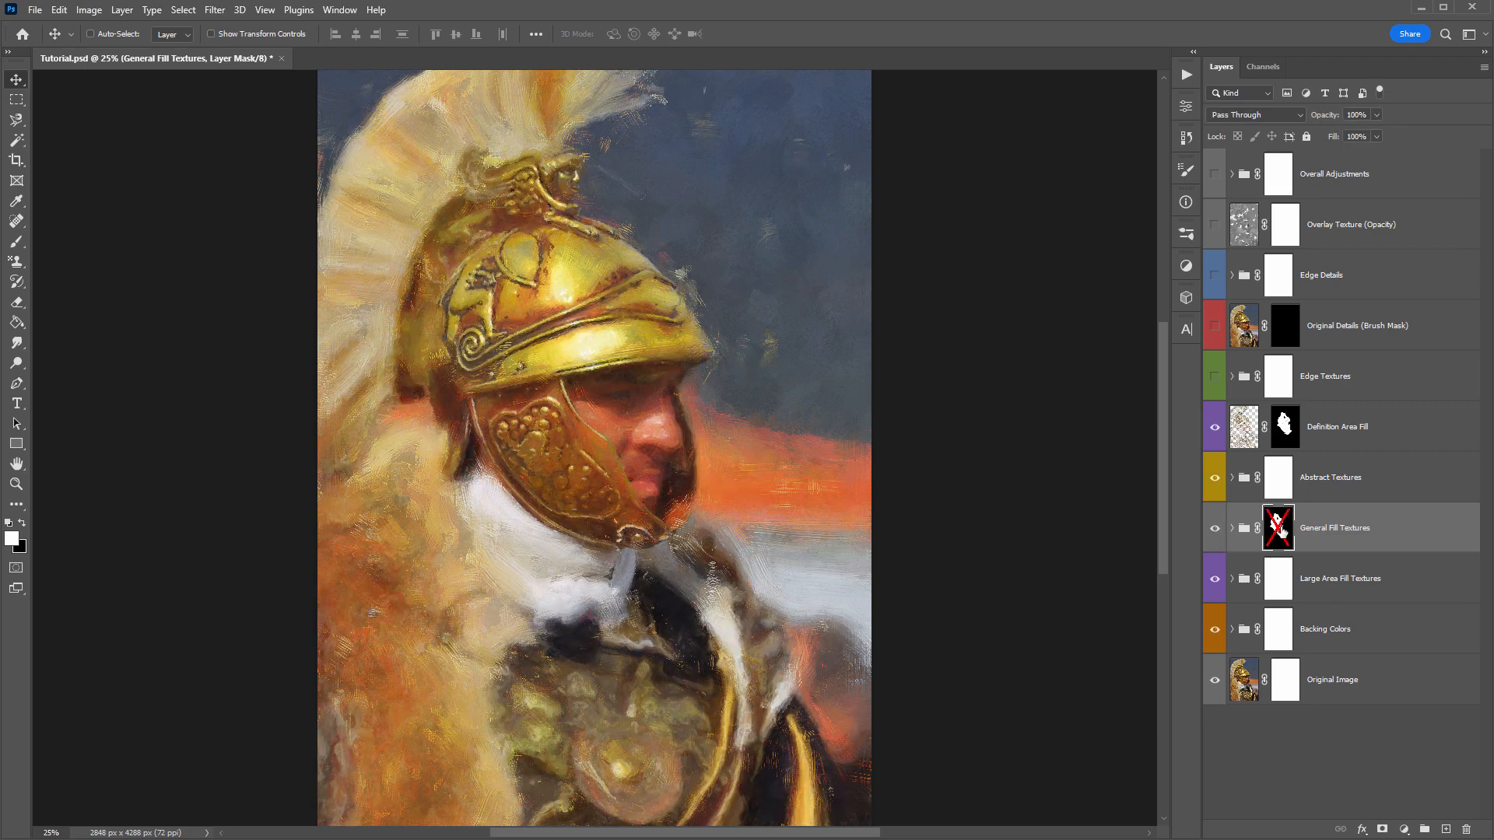
shift+click(1282, 531)
alt+click(1280, 527)
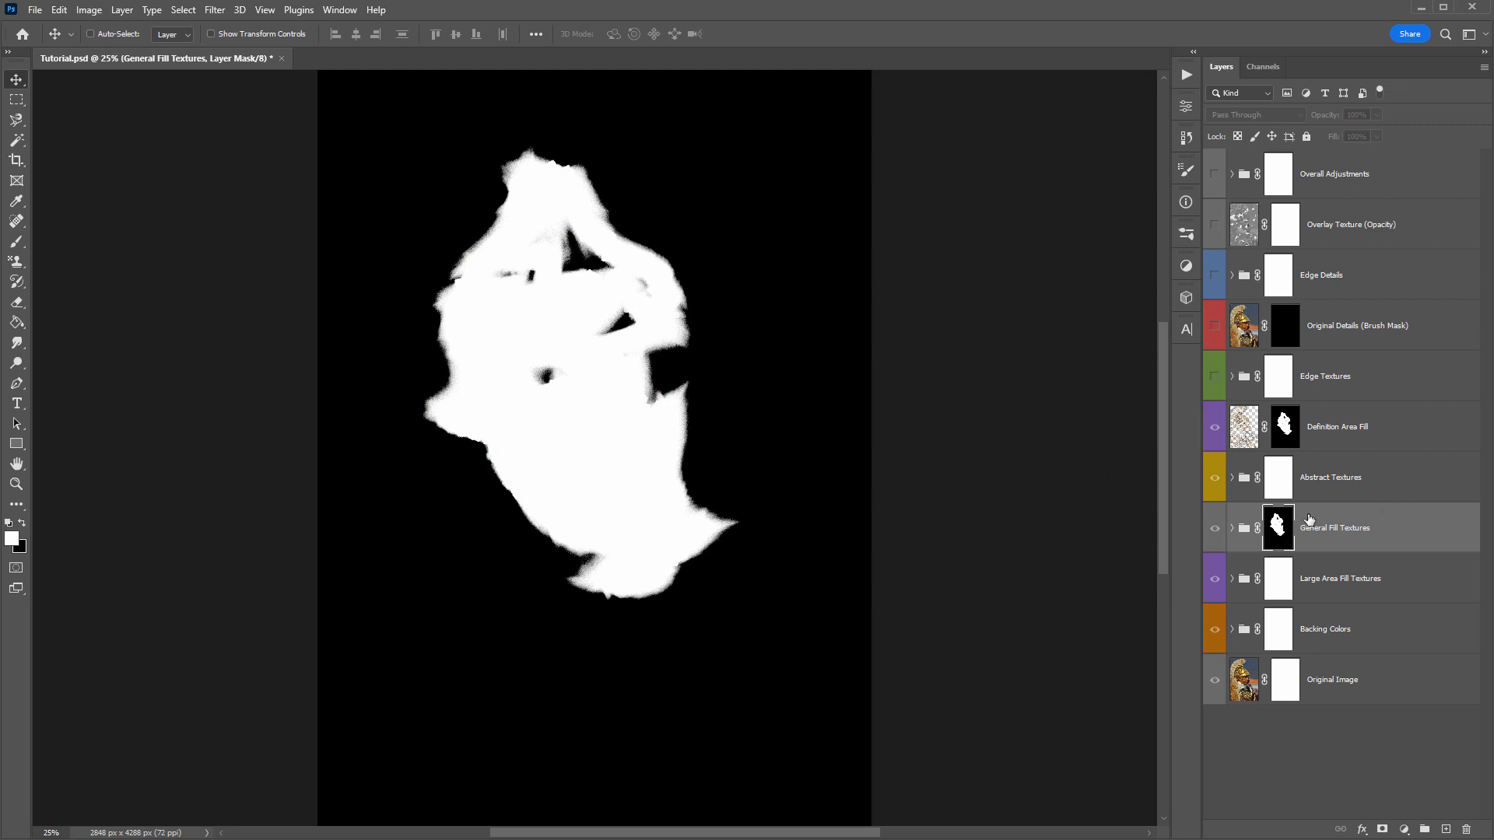
alt+click(1279, 529)
click(1279, 529)
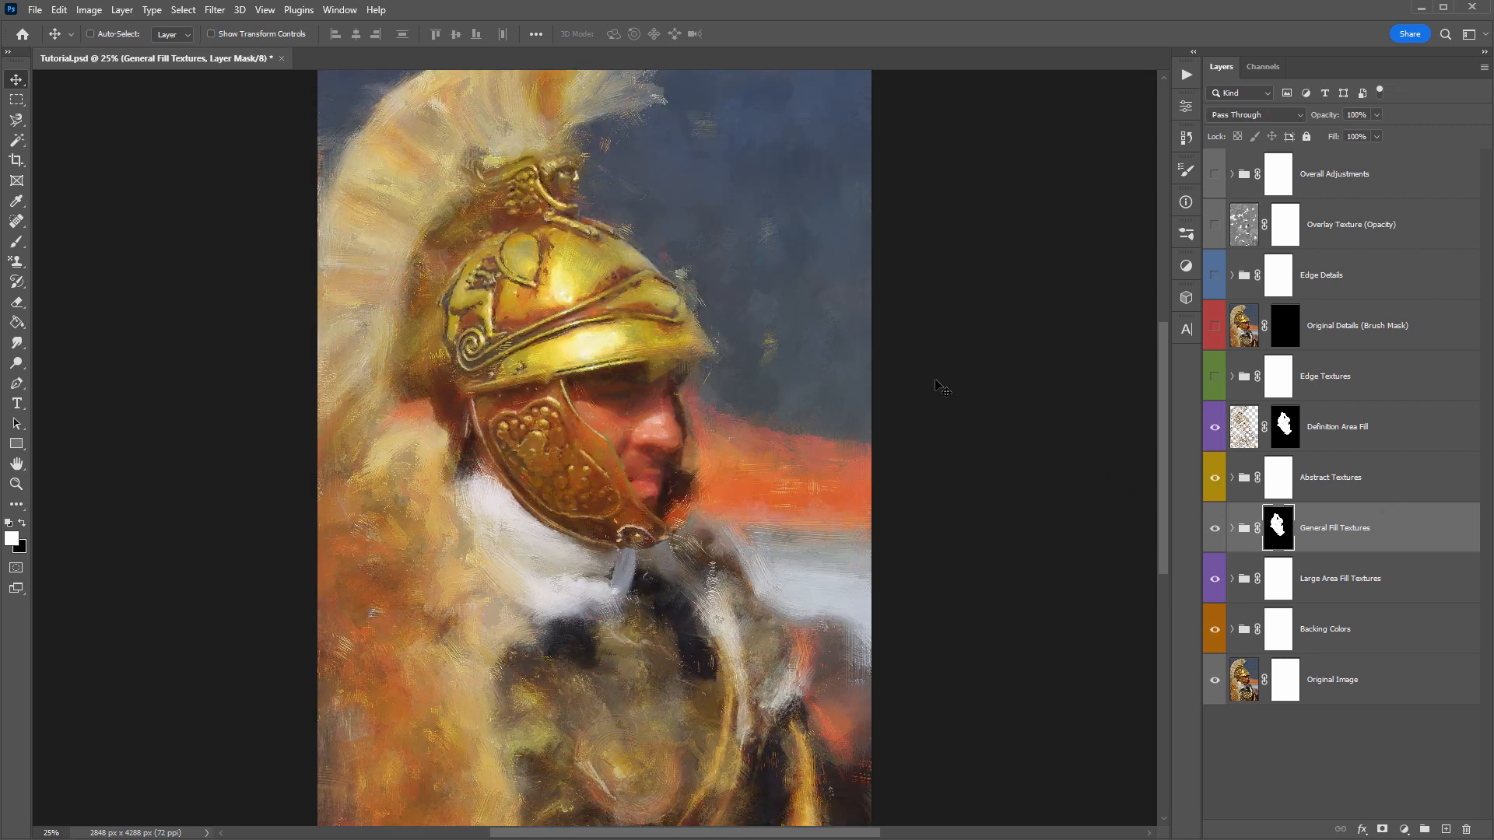
- Paint white on the General Fill Textures mask with 1400 and 1600 px brushes over the cloak's shoulder edge and the helmet's plume
key(b)
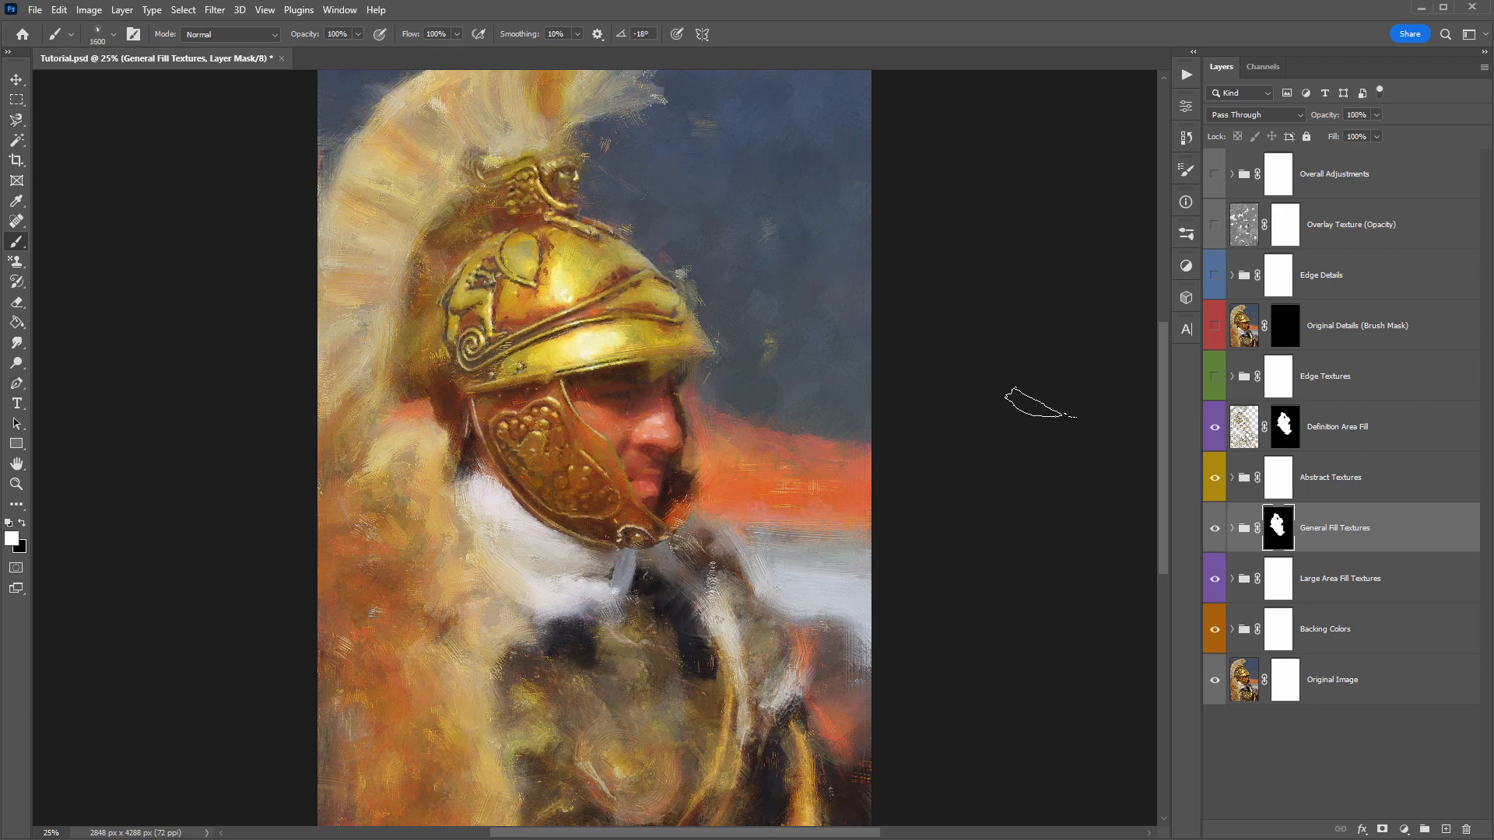
key(bracketleft)
key(bracketleft)
key(bracketleft)
key(bracketleft)
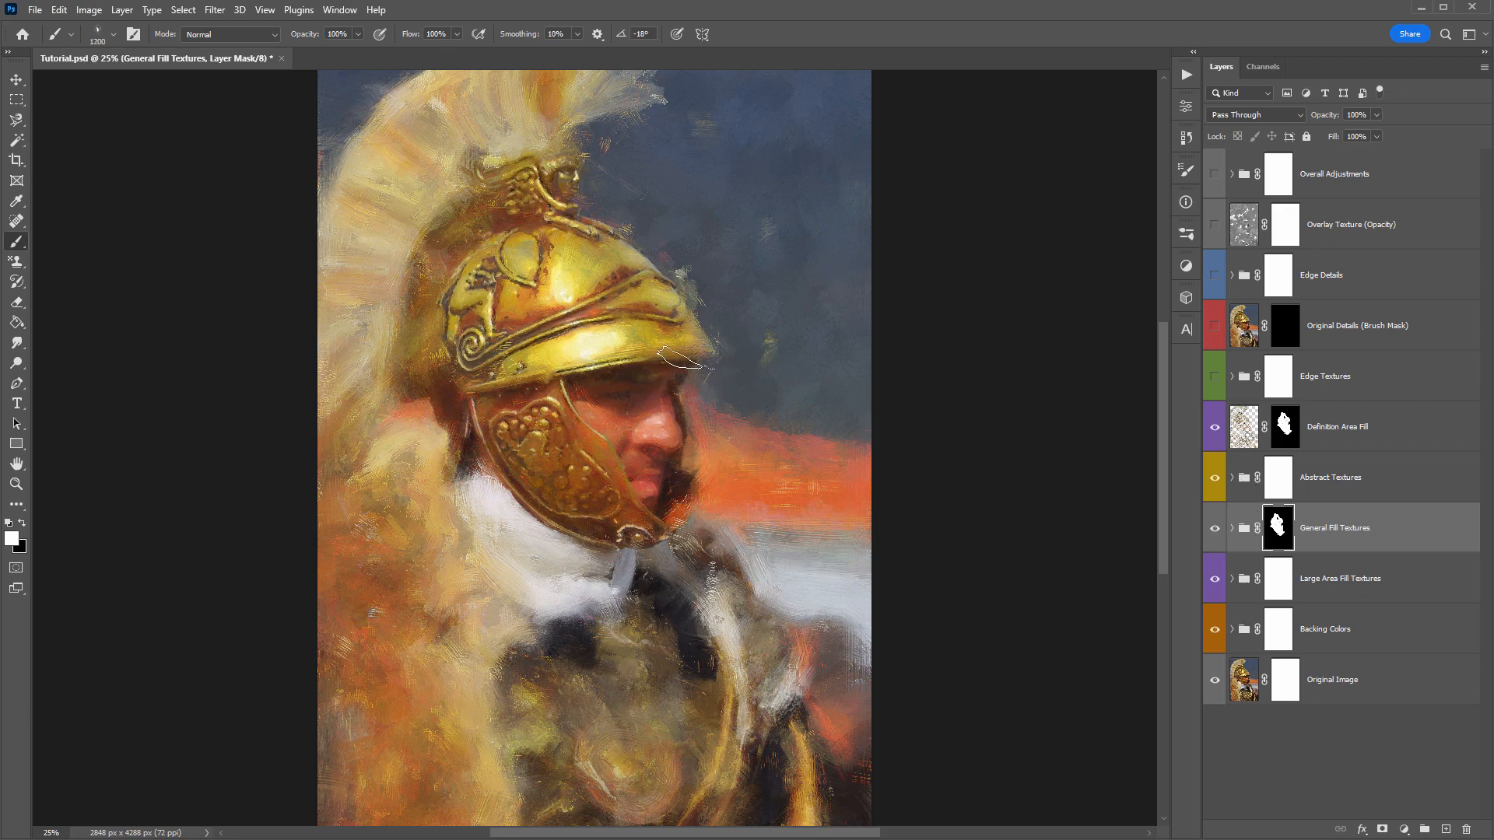
key(bracketright)
mouse_move(771, 616)
mouse_down()
mouse_move(823, 737)
mouse_move(828, 690)
mouse_move(743, 651)
mouse_move(755, 694)
mouse_move(799, 686)
mouse_move(811, 752)
mouse_up()
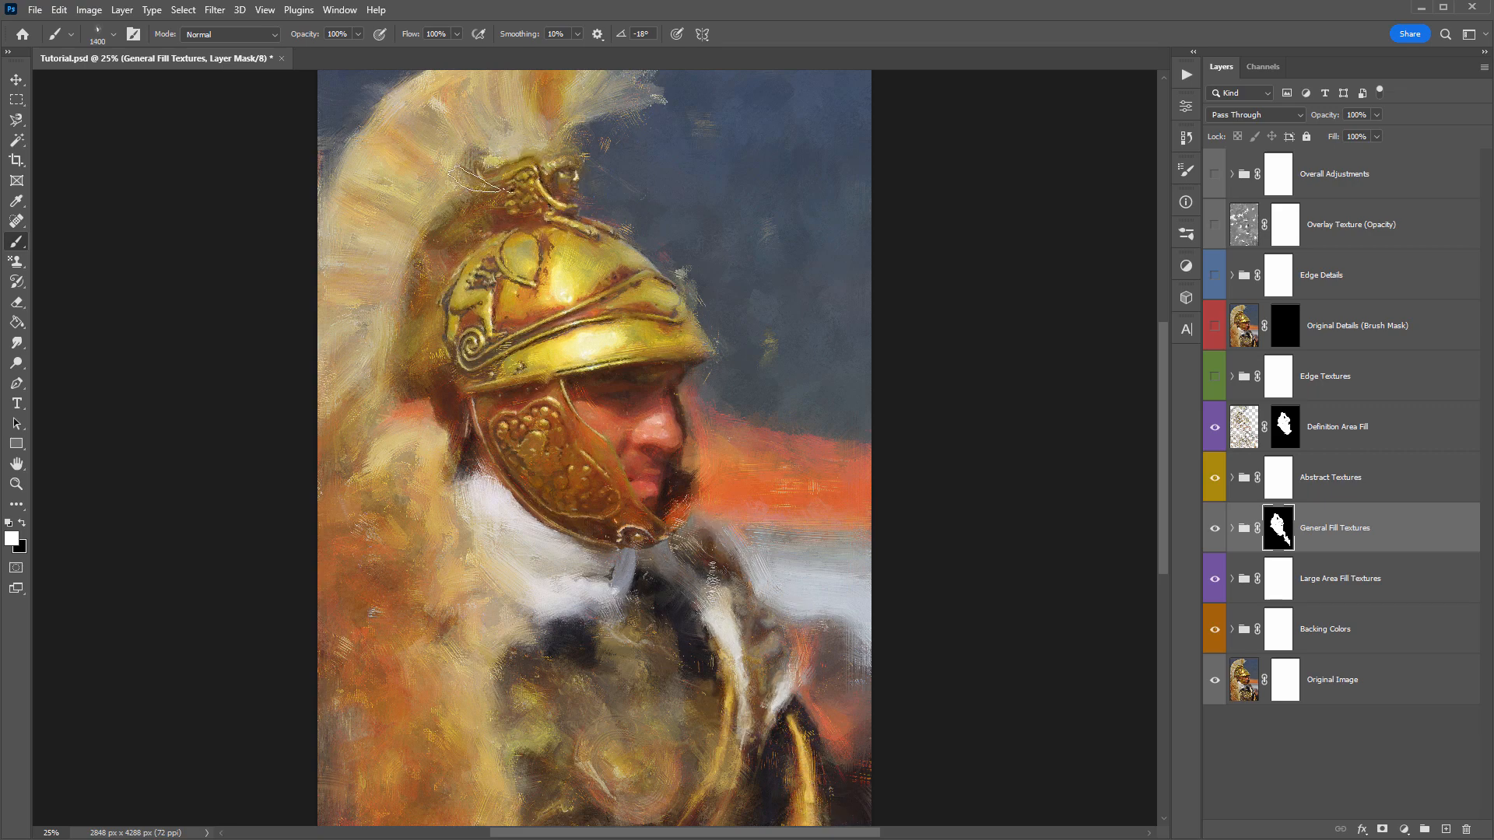
key(bracketright)
key(bracketright)
key(bracketright)
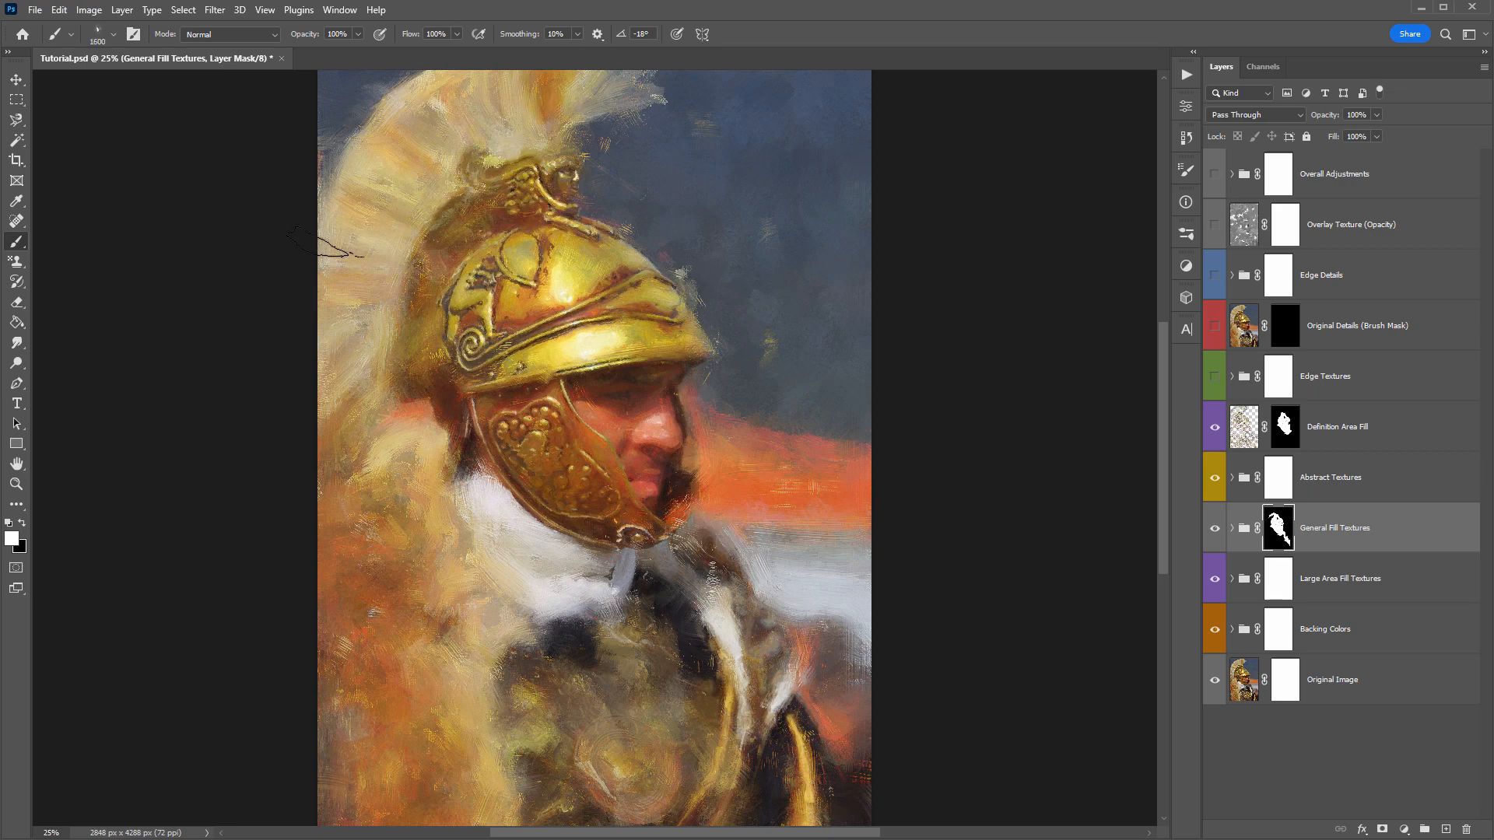
scroll(424, 191, up, 1)
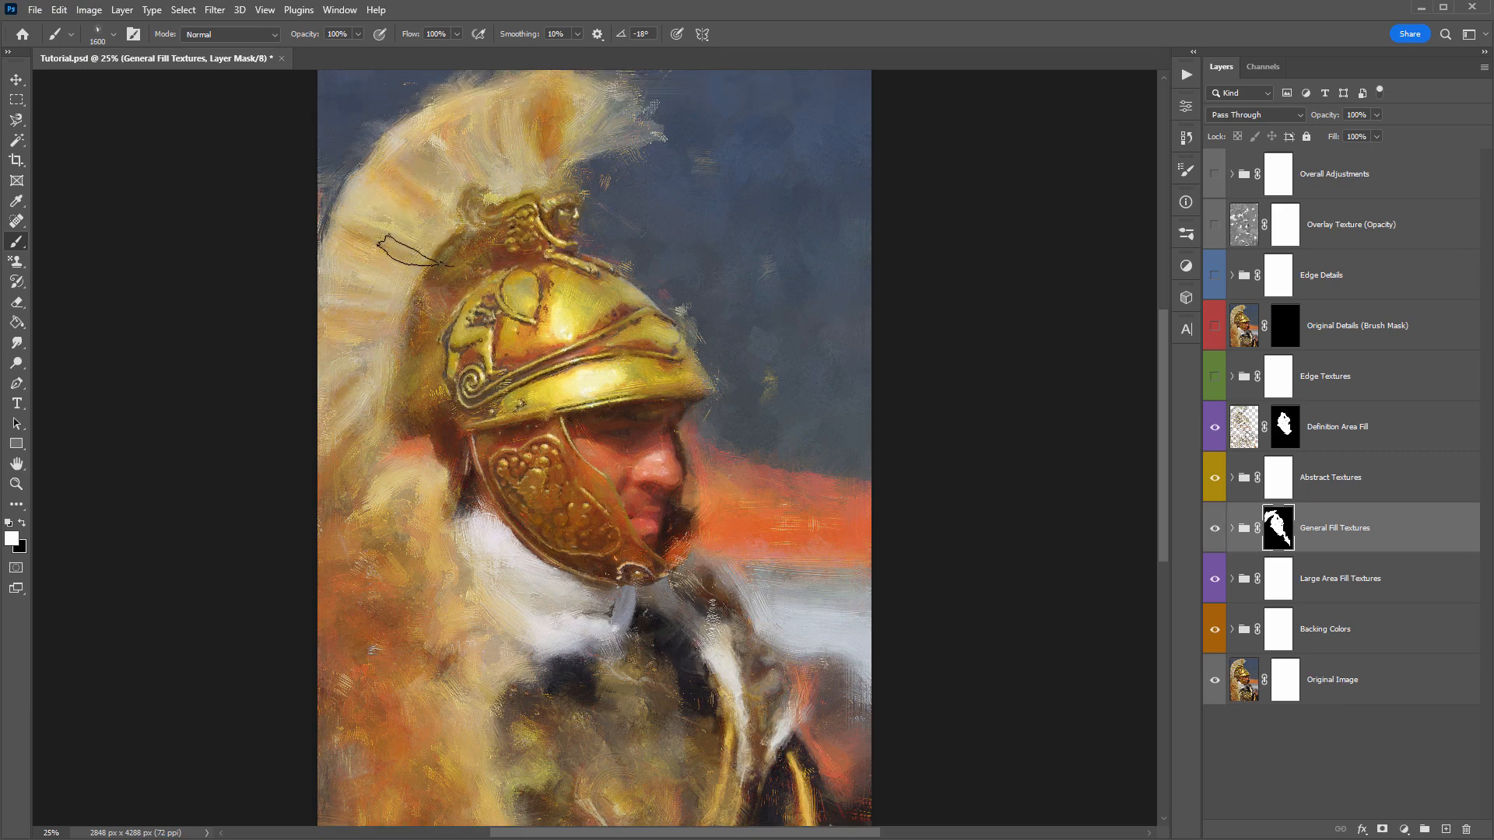
scroll(537, 152, down, 1)
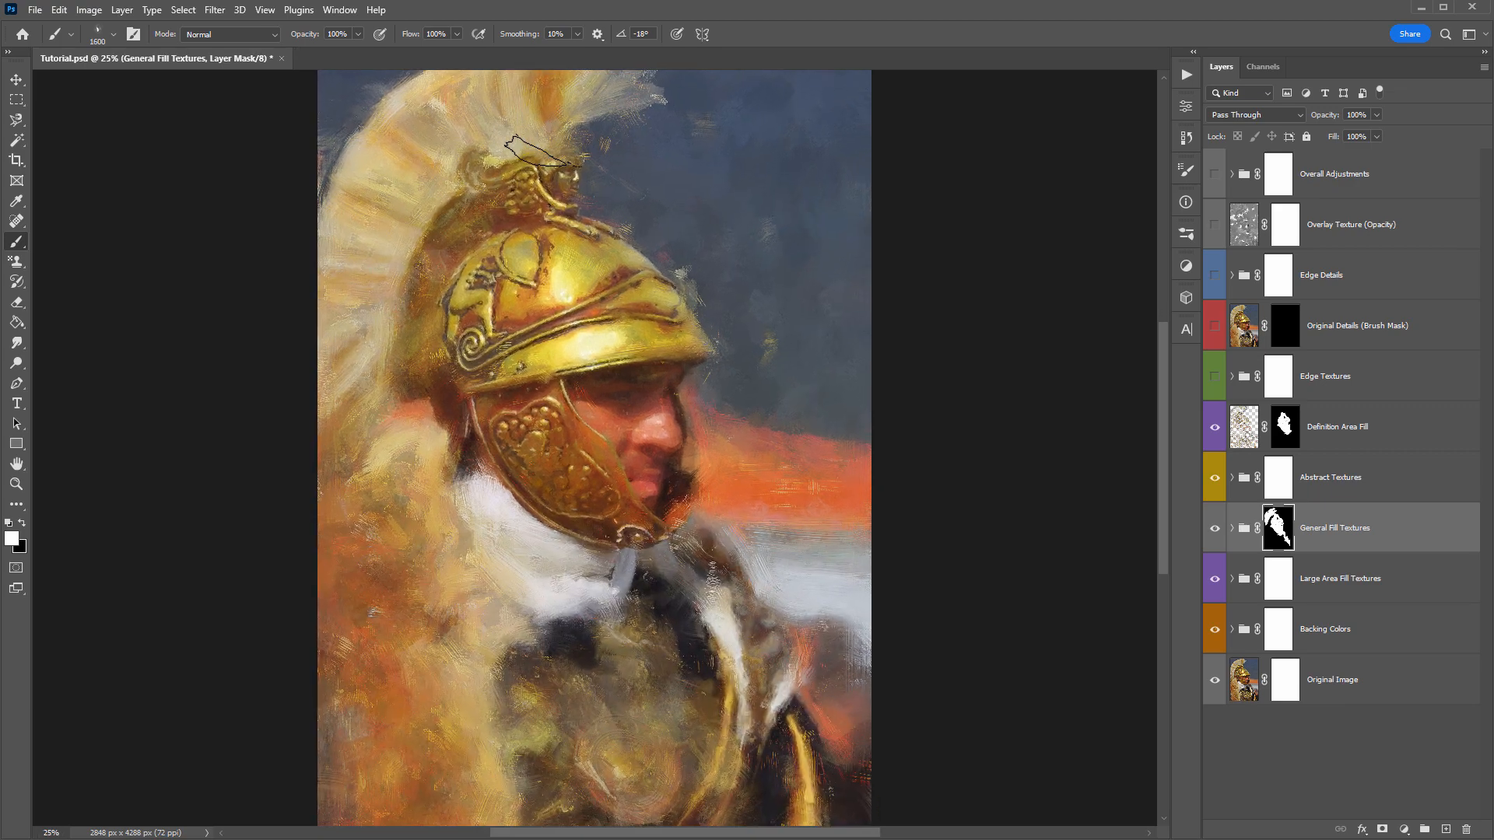
- Turn on the Edge Textures group and expand it to show its layers, viewing the helmet and face at 50%
key(v)
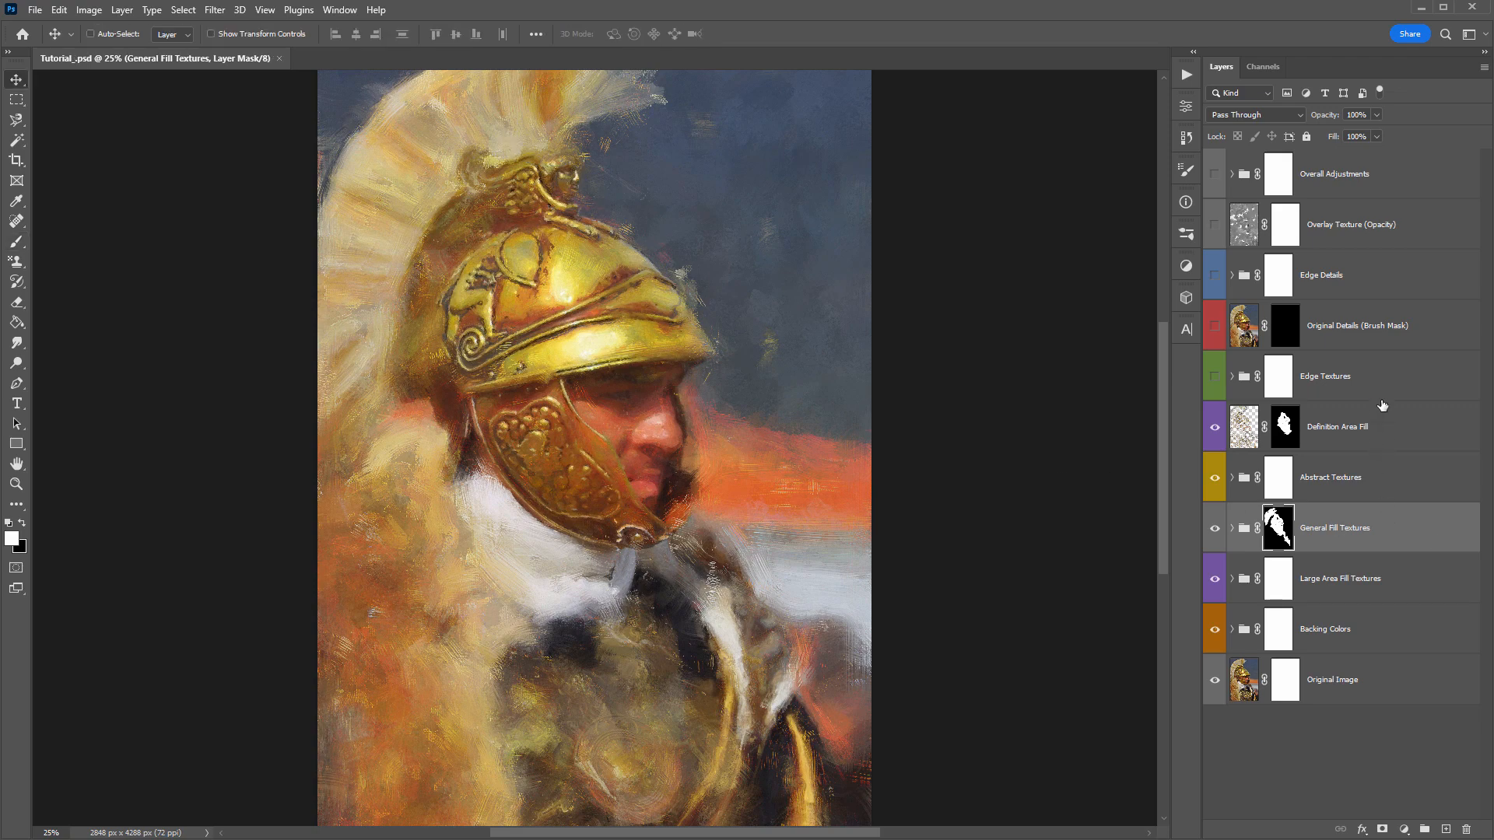
click(1382, 393)
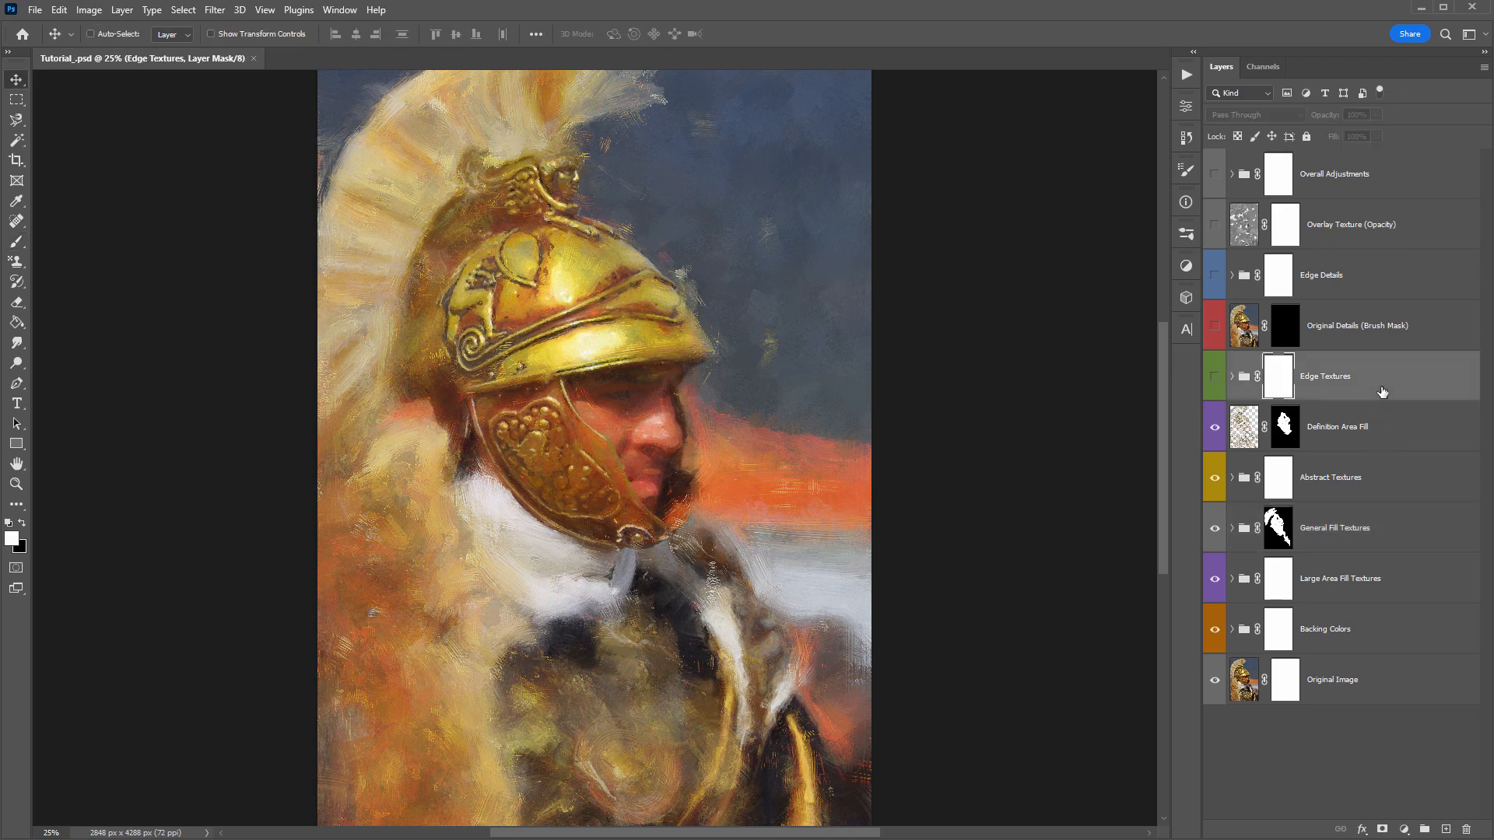
click(1214, 378)
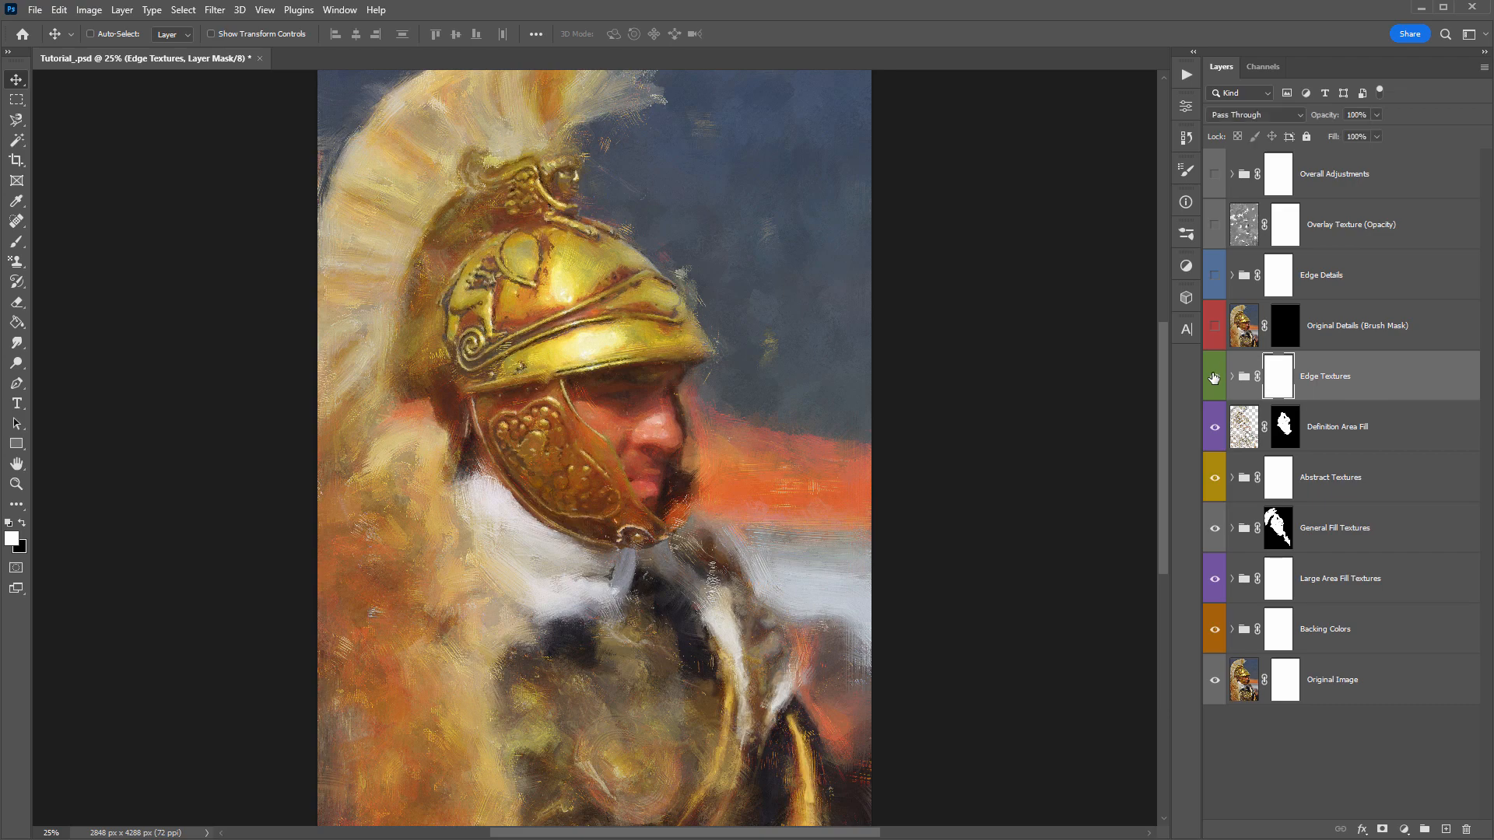
key(z)
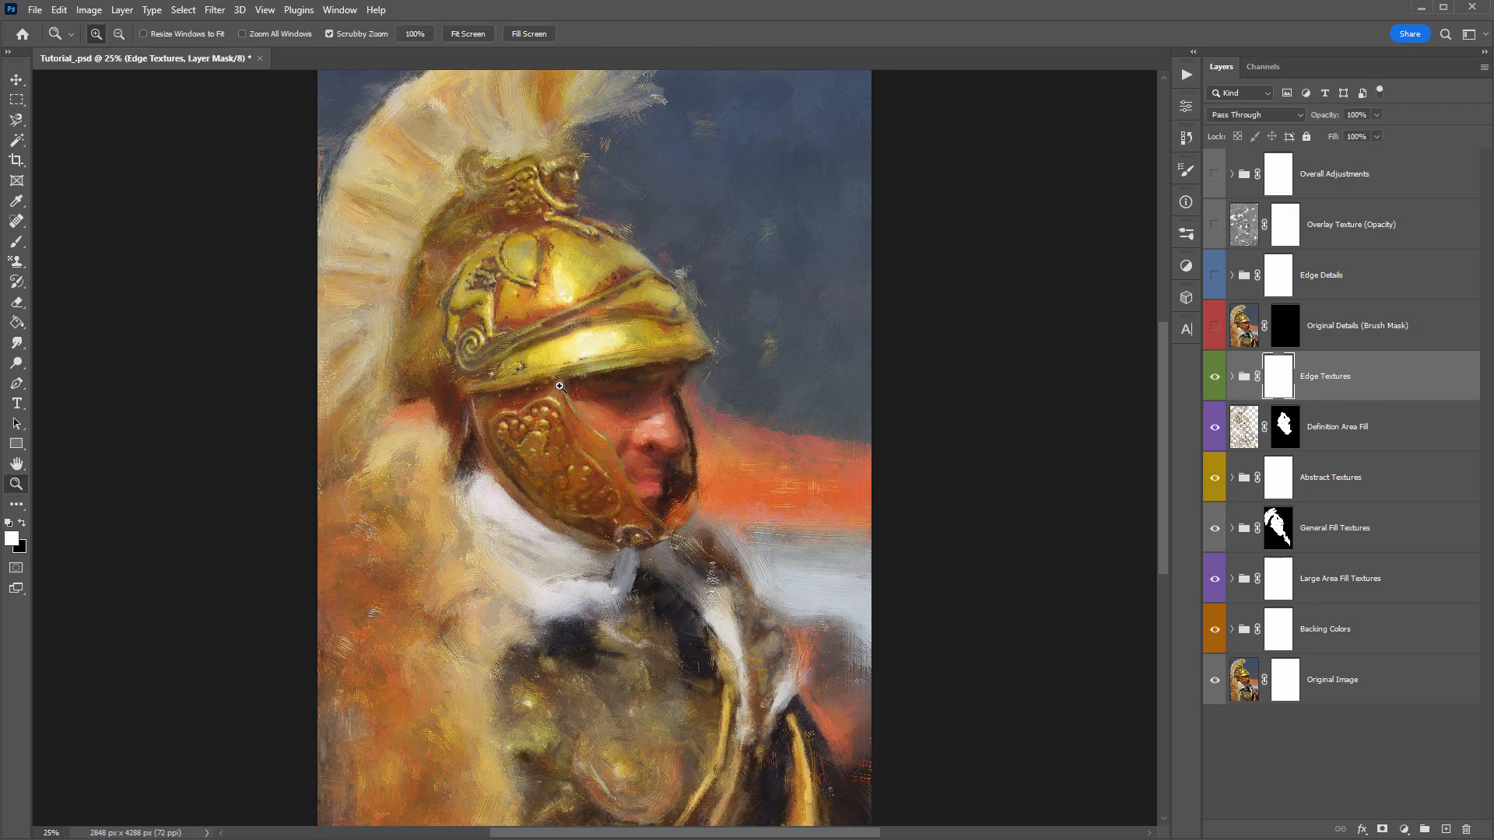
click(566, 385)
click(566, 386)
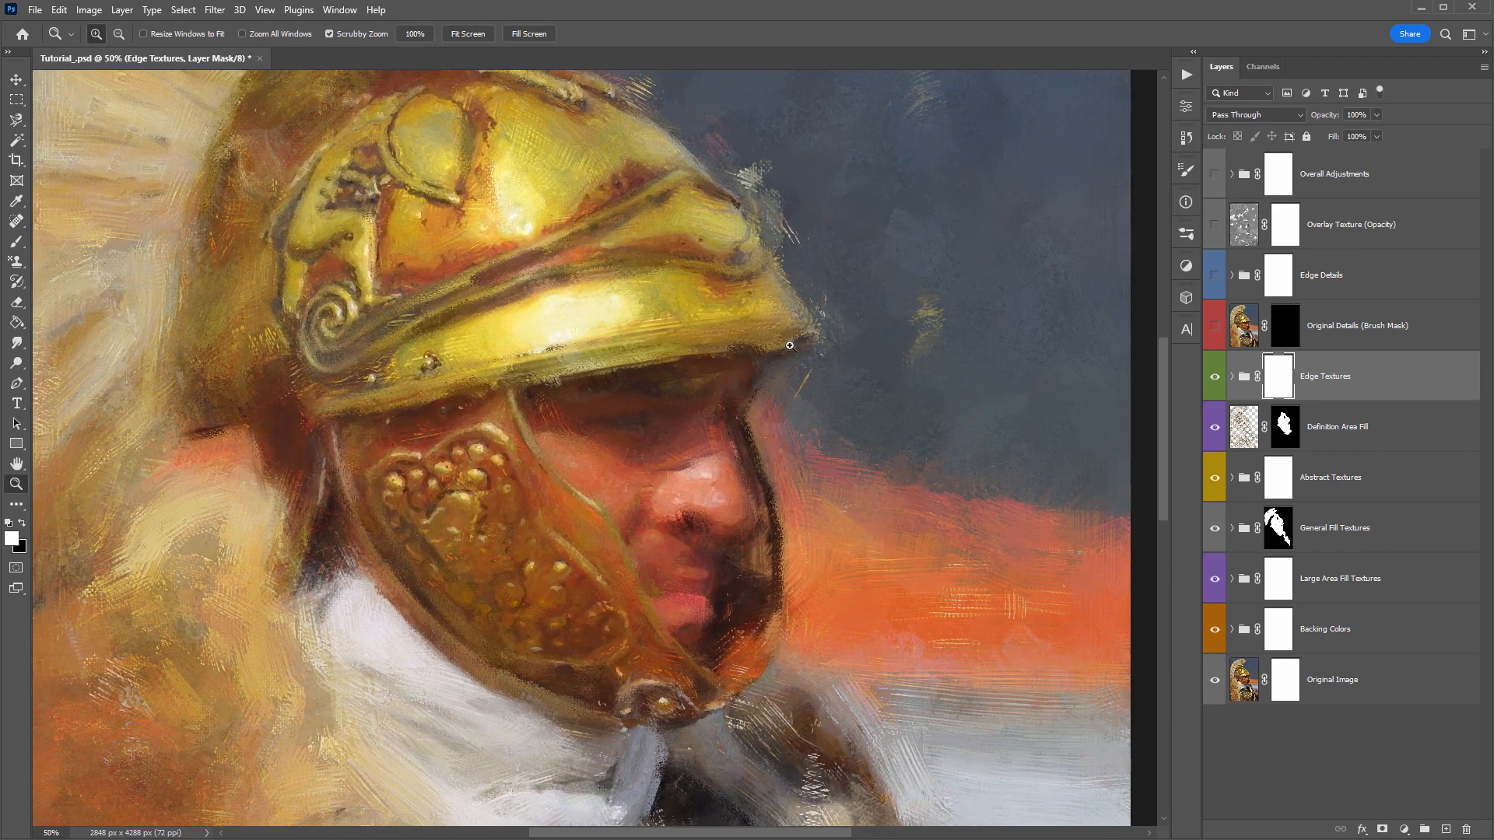
click(1233, 378)
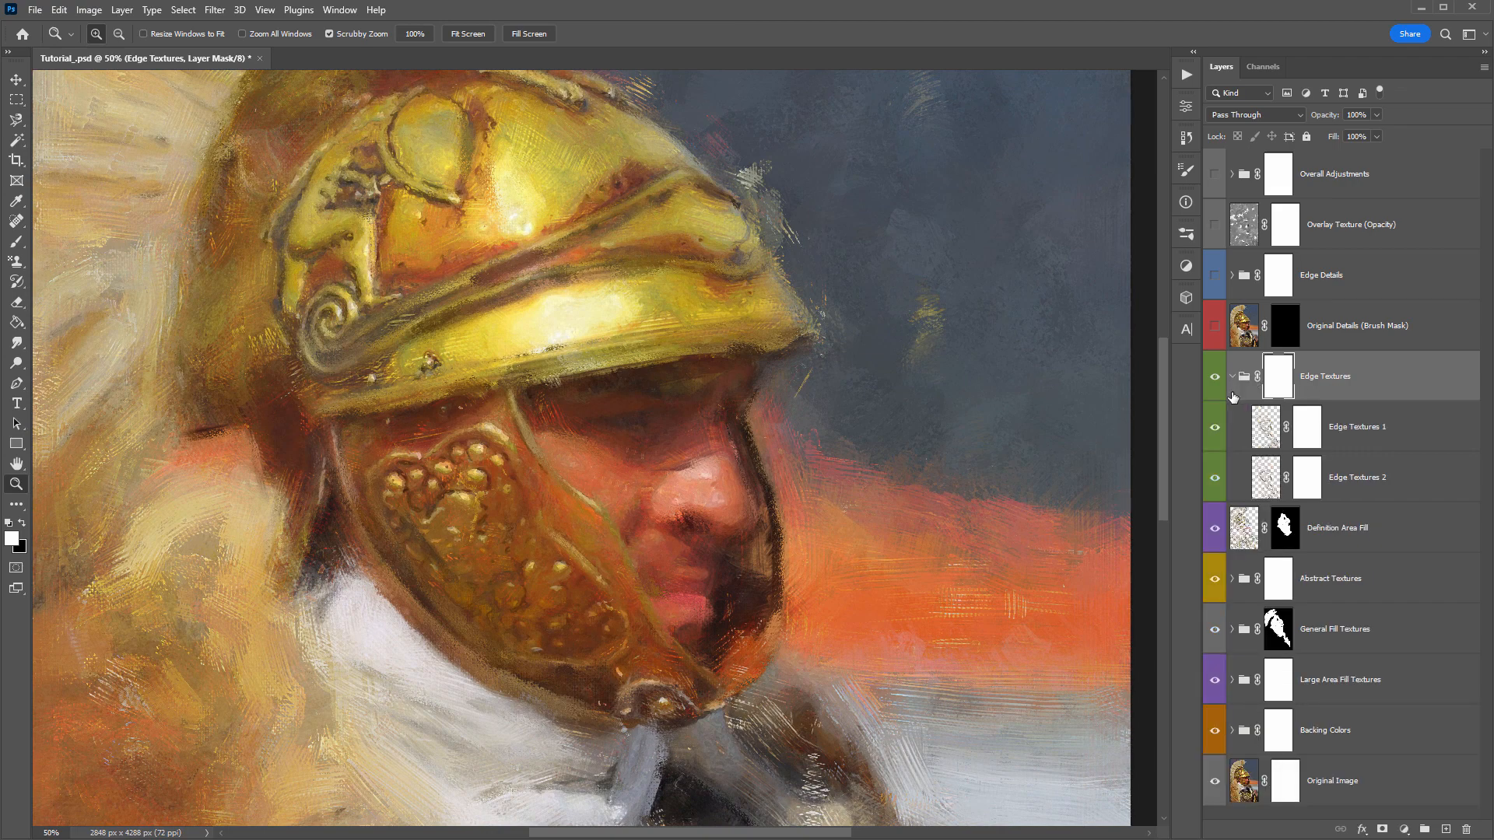
- Compare the effect of the Edge Textures 1 and Edge Textures 2 layers by hiding and showing each, leaving both on
click(1215, 430)
click(1215, 477)
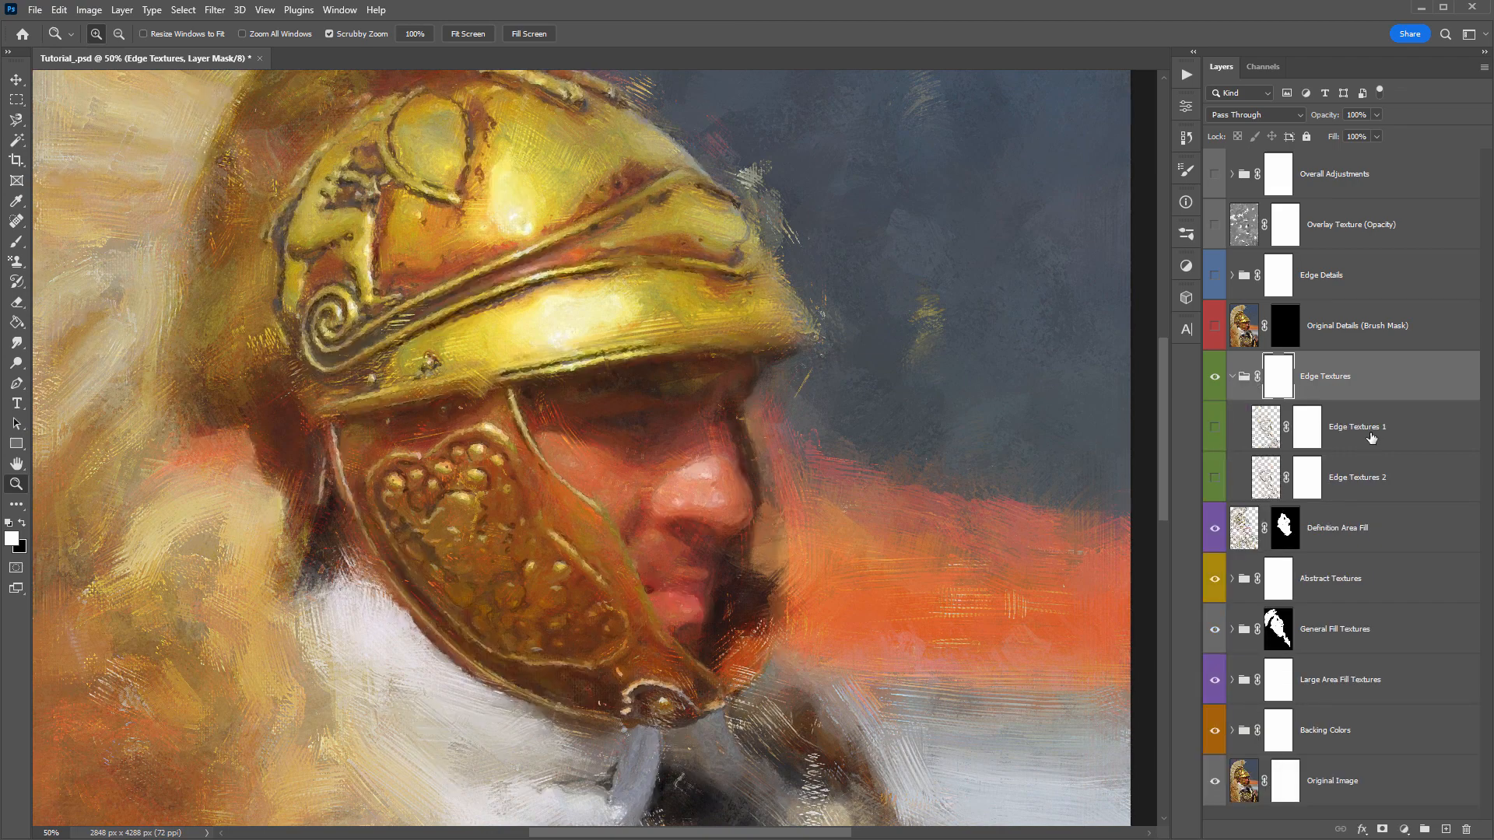
click(1276, 437)
click(1213, 430)
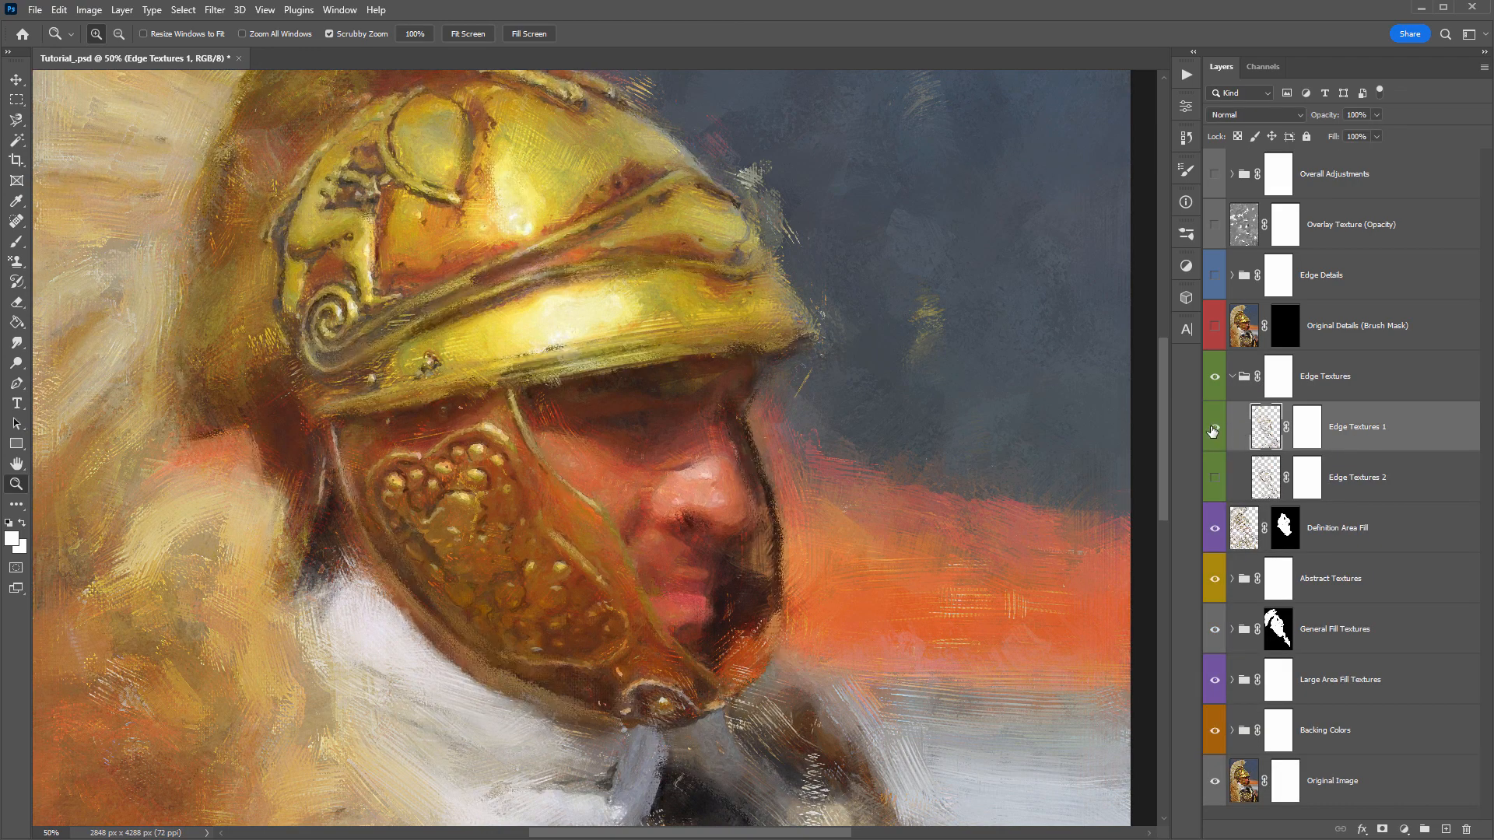
click(1213, 431)
click(1213, 430)
click(1213, 425)
click(1213, 425)
click(1213, 425)
click(1214, 425)
click(1213, 426)
click(1211, 477)
click(1213, 483)
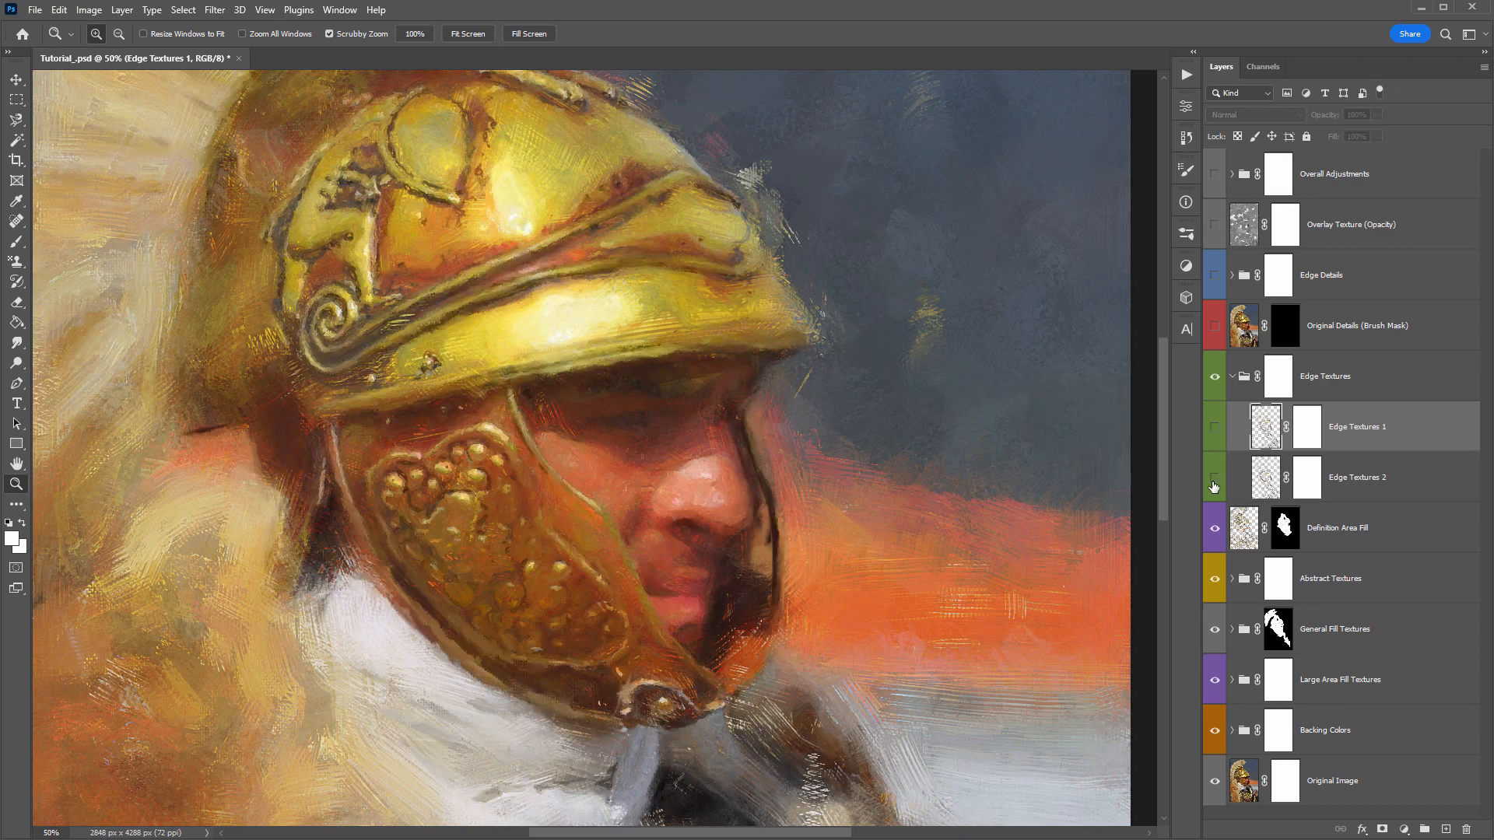
click(1213, 484)
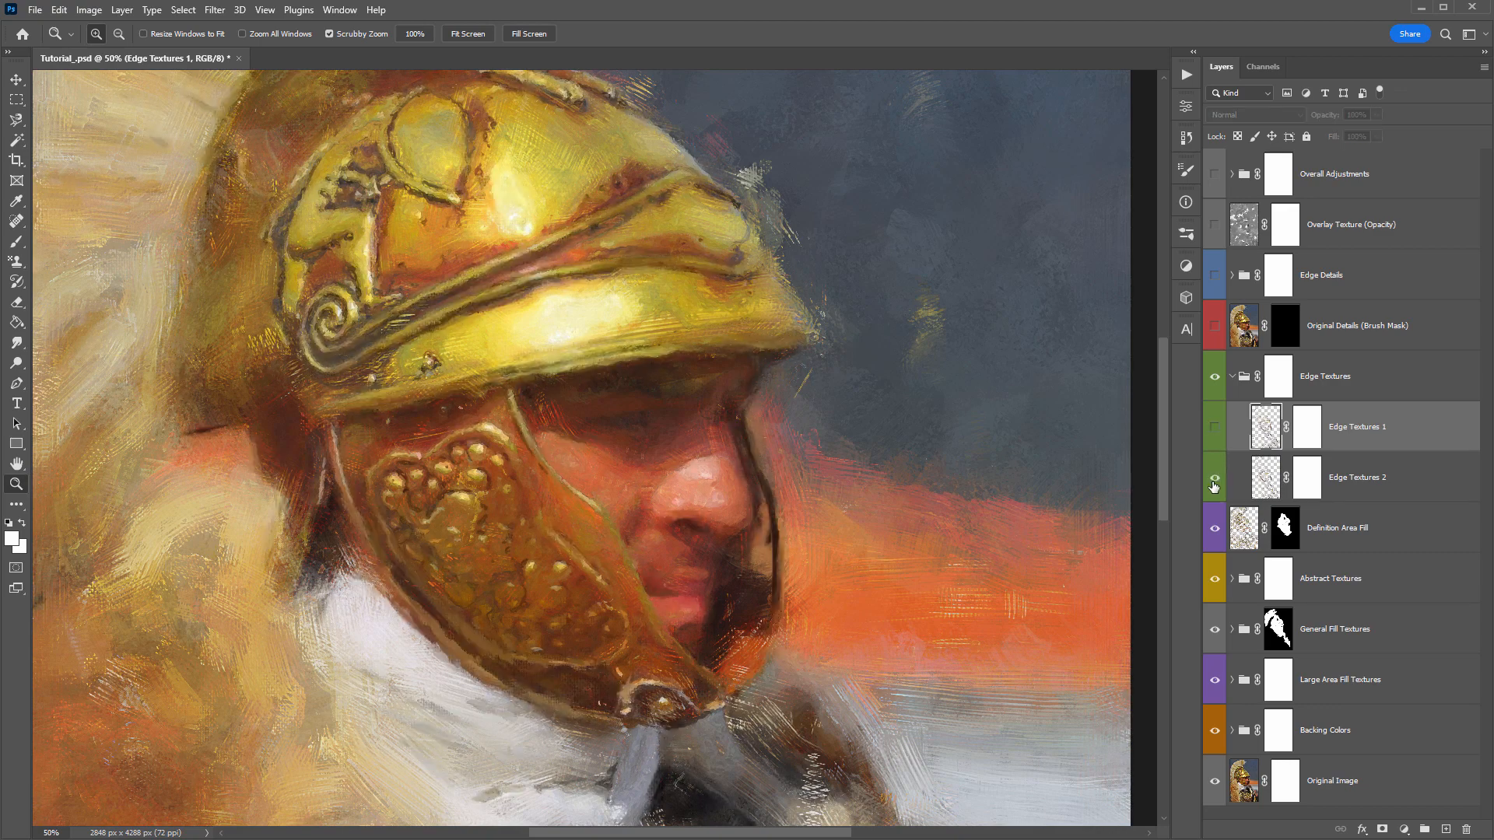
click(1213, 427)
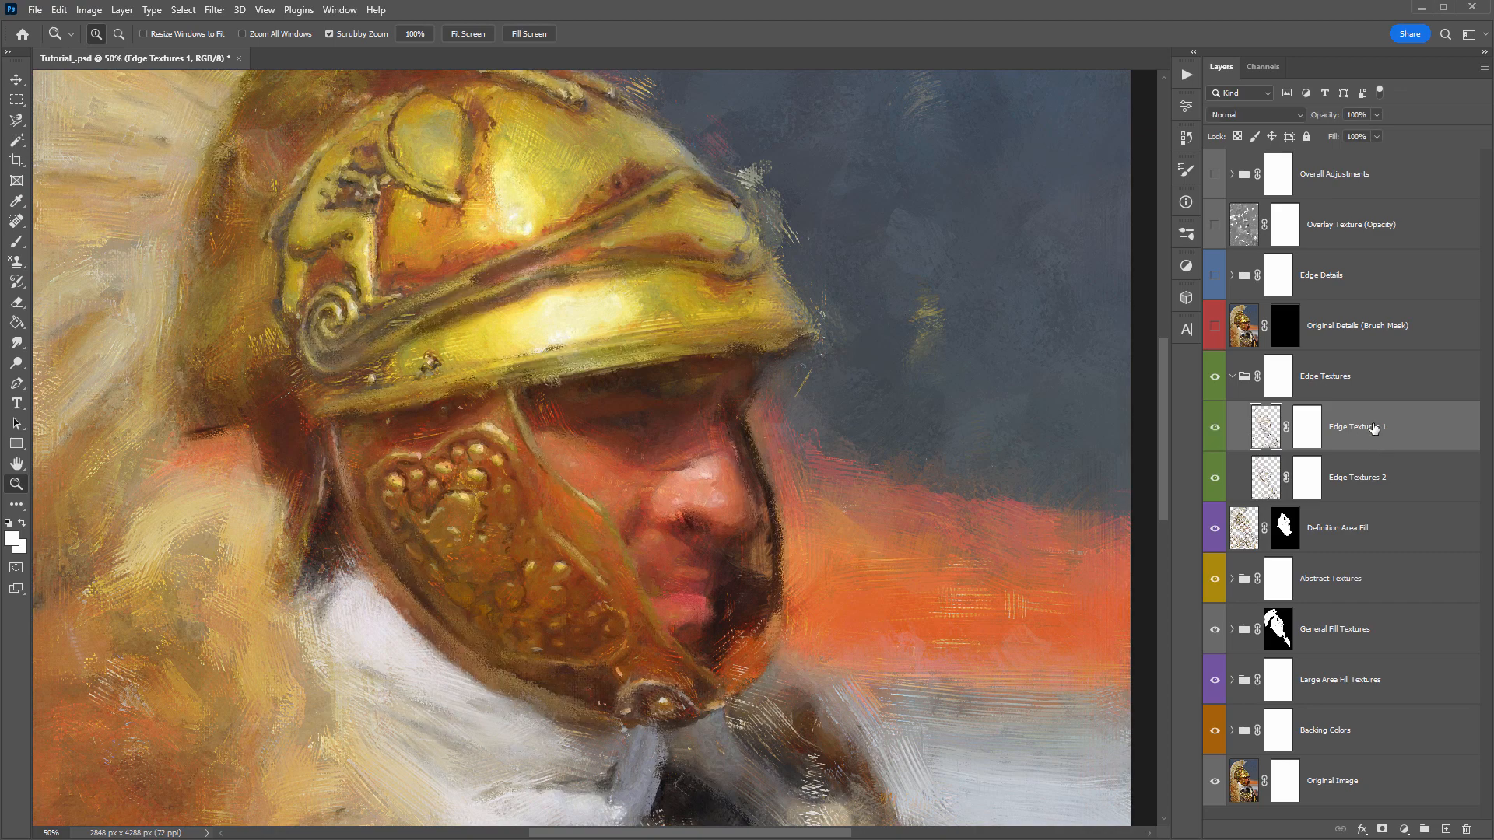
- Move the Edge Textures 2 layer above Edge Textures 1 and collapse the Edge Textures group
drag(1303, 114, 1382, 120)
click(1350, 479)
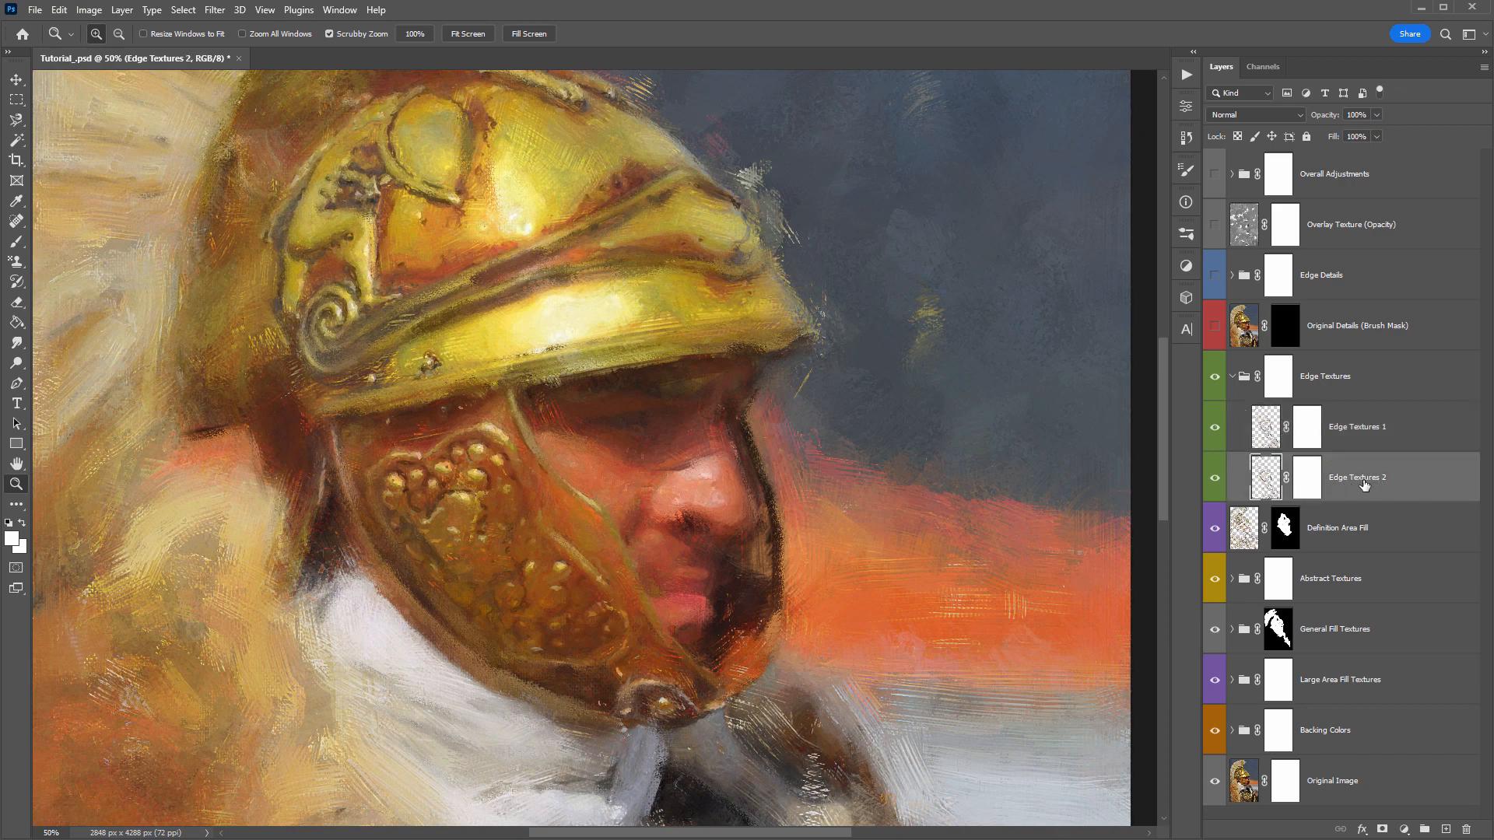
drag(1363, 485, 1367, 400)
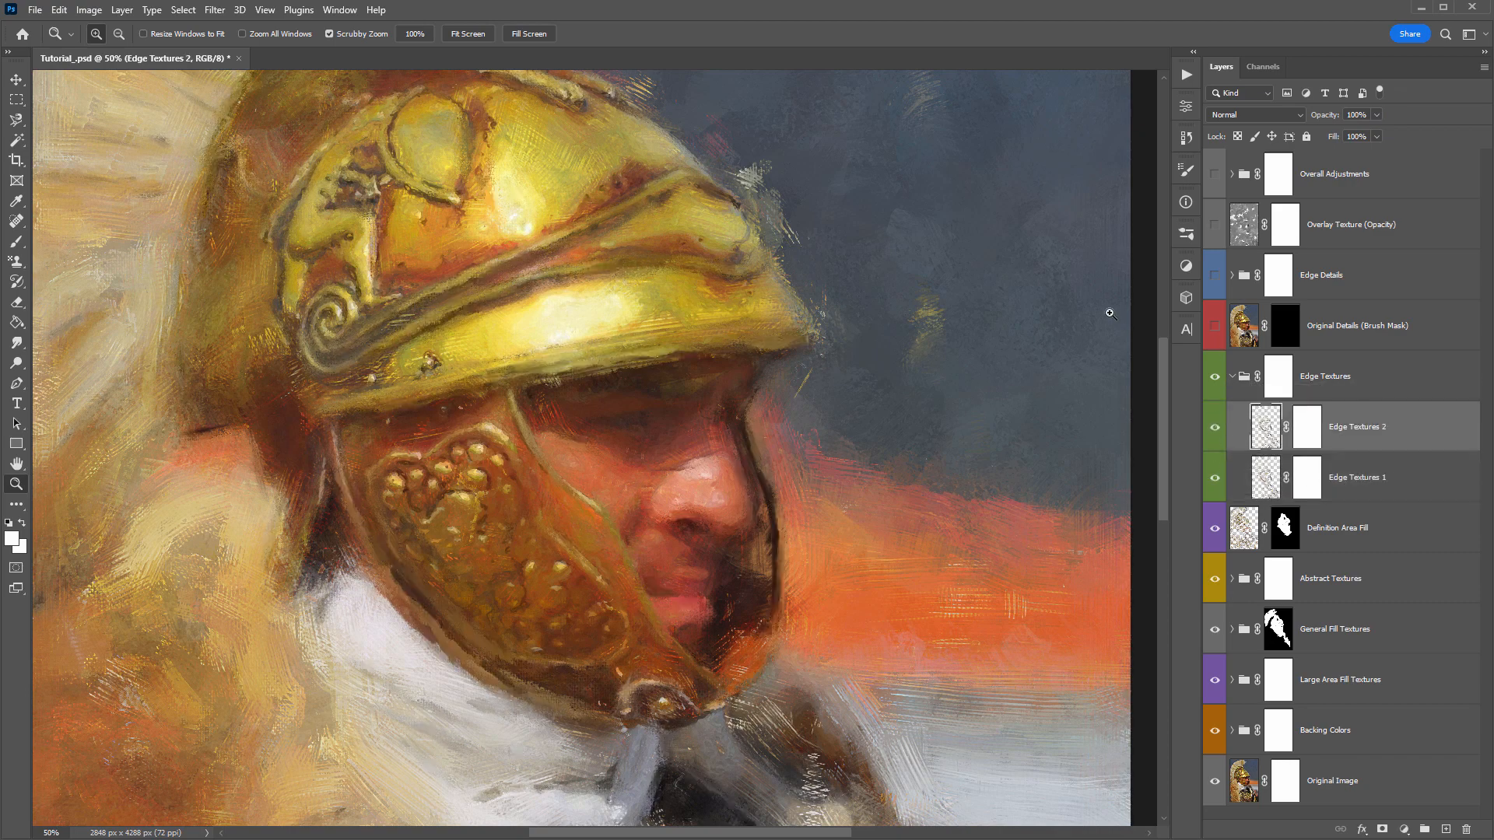
click(1234, 377)
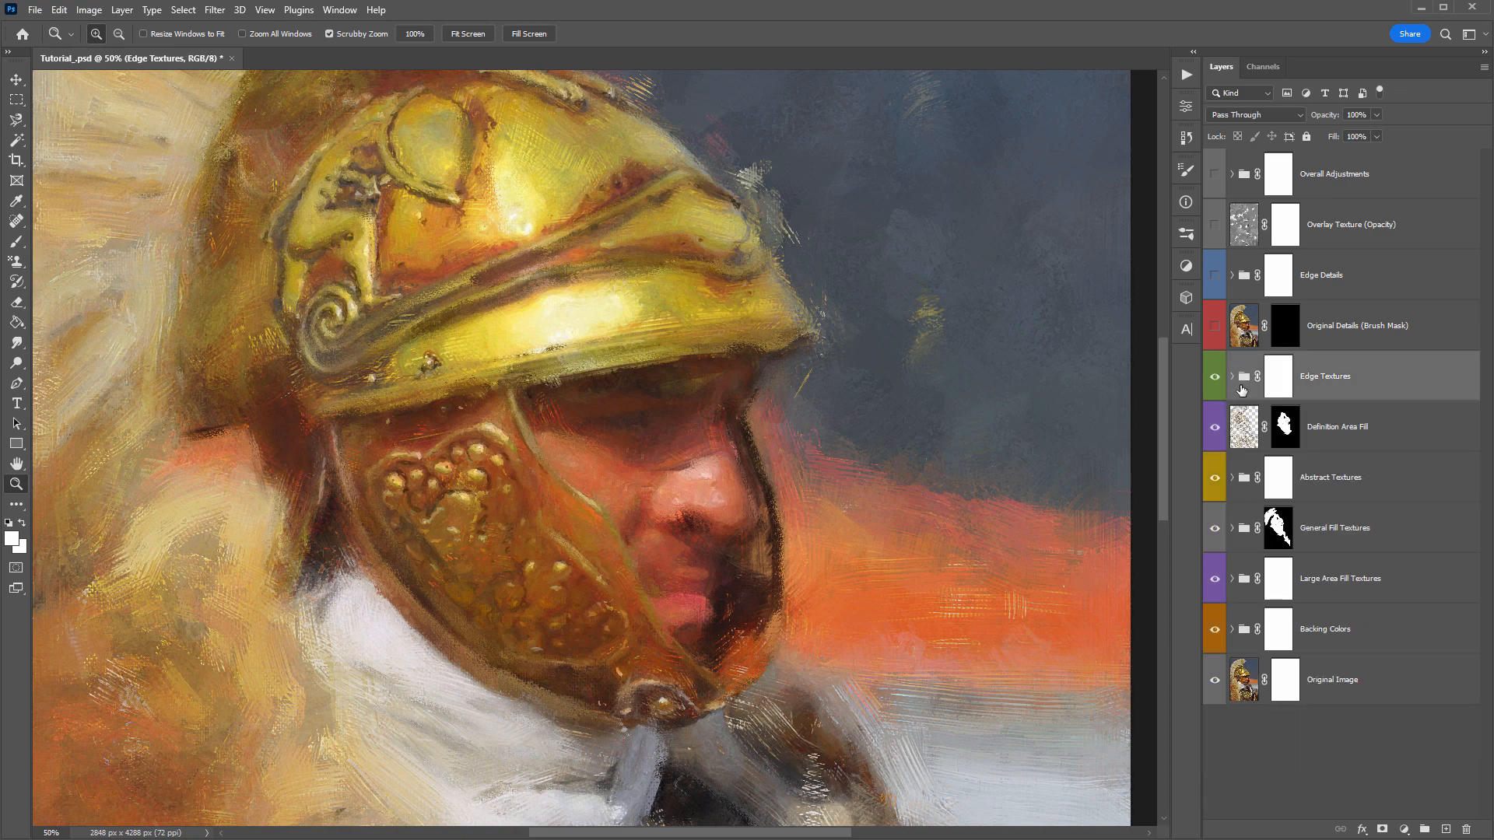
- Move the Definition Area Fill layer above the Edge Textures group, and compare the painting with each of them hidden and shown
click(1360, 435)
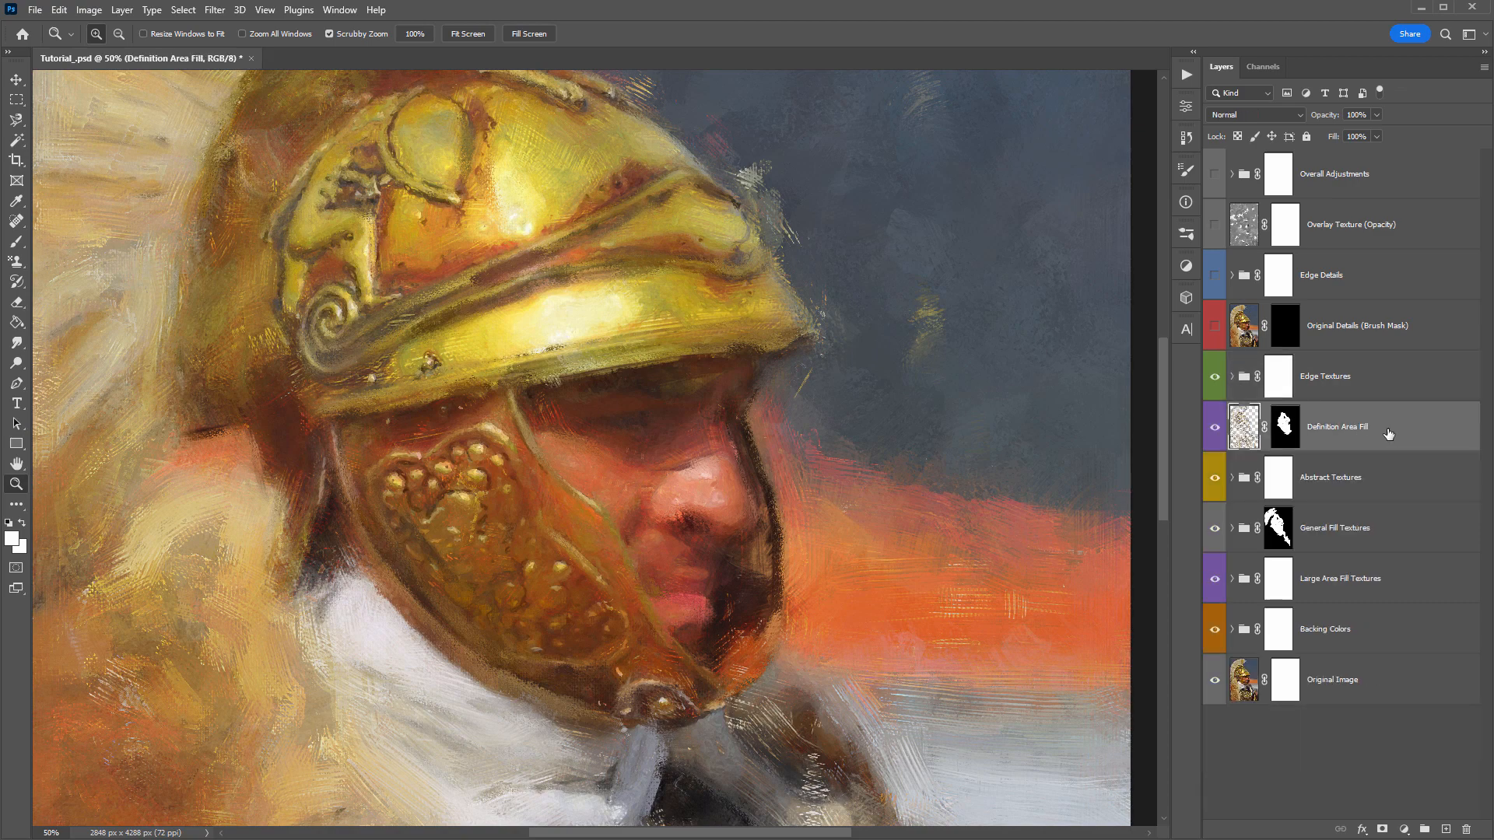
drag(1389, 434, 1351, 342)
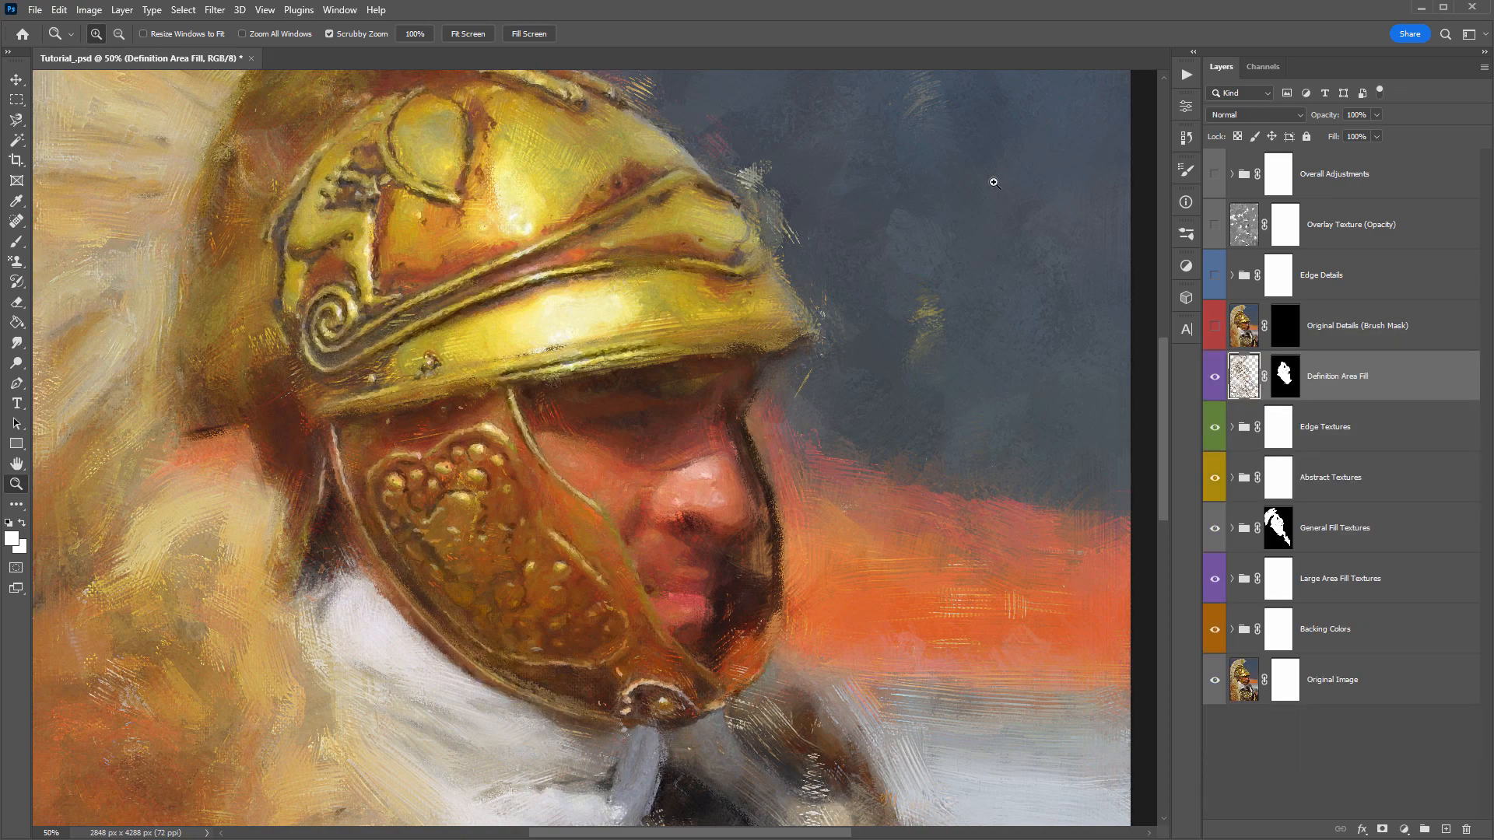
click(1217, 435)
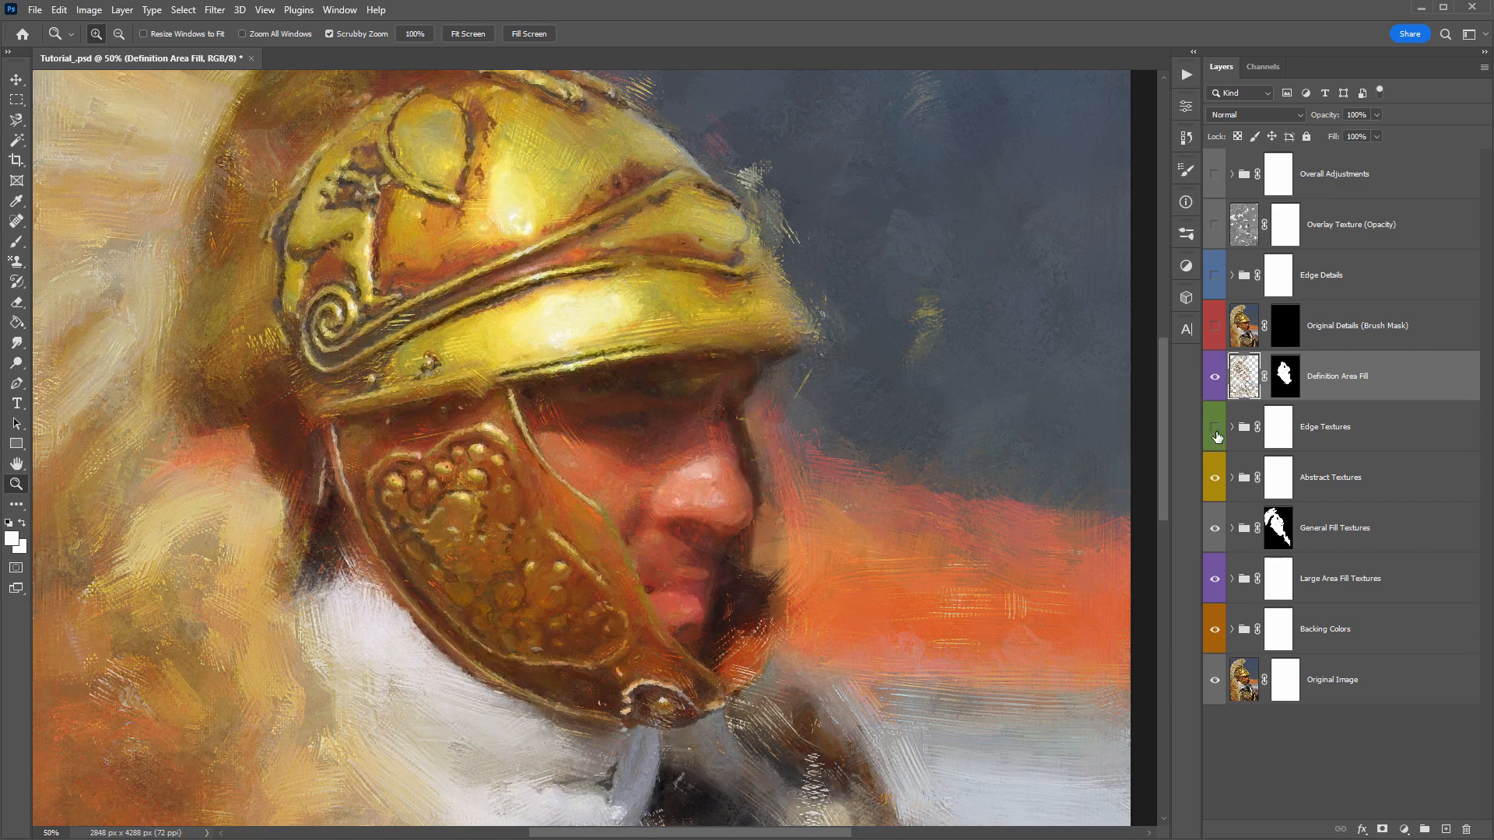
click(1217, 434)
click(1215, 428)
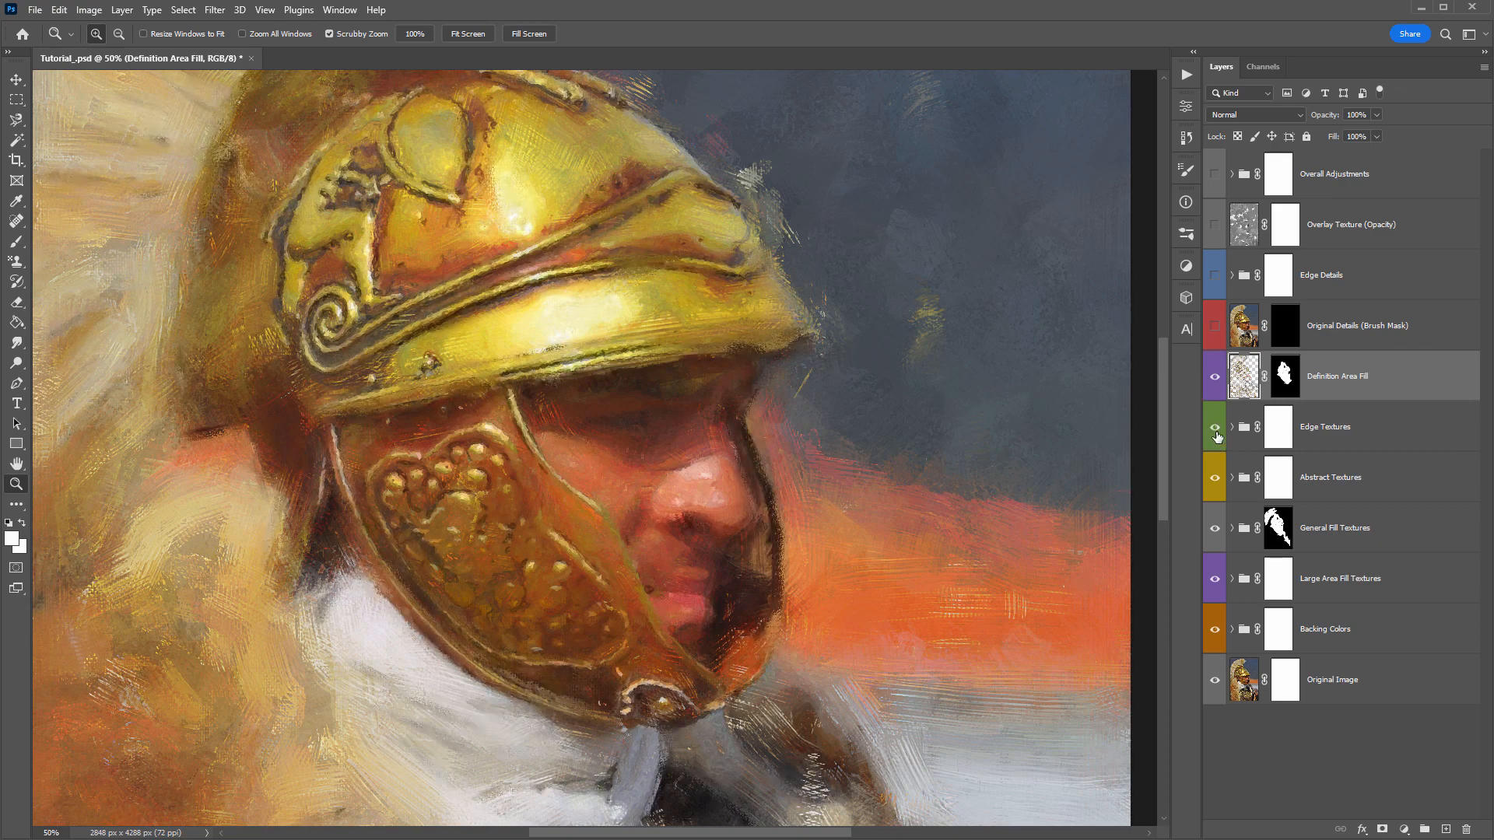
click(1216, 377)
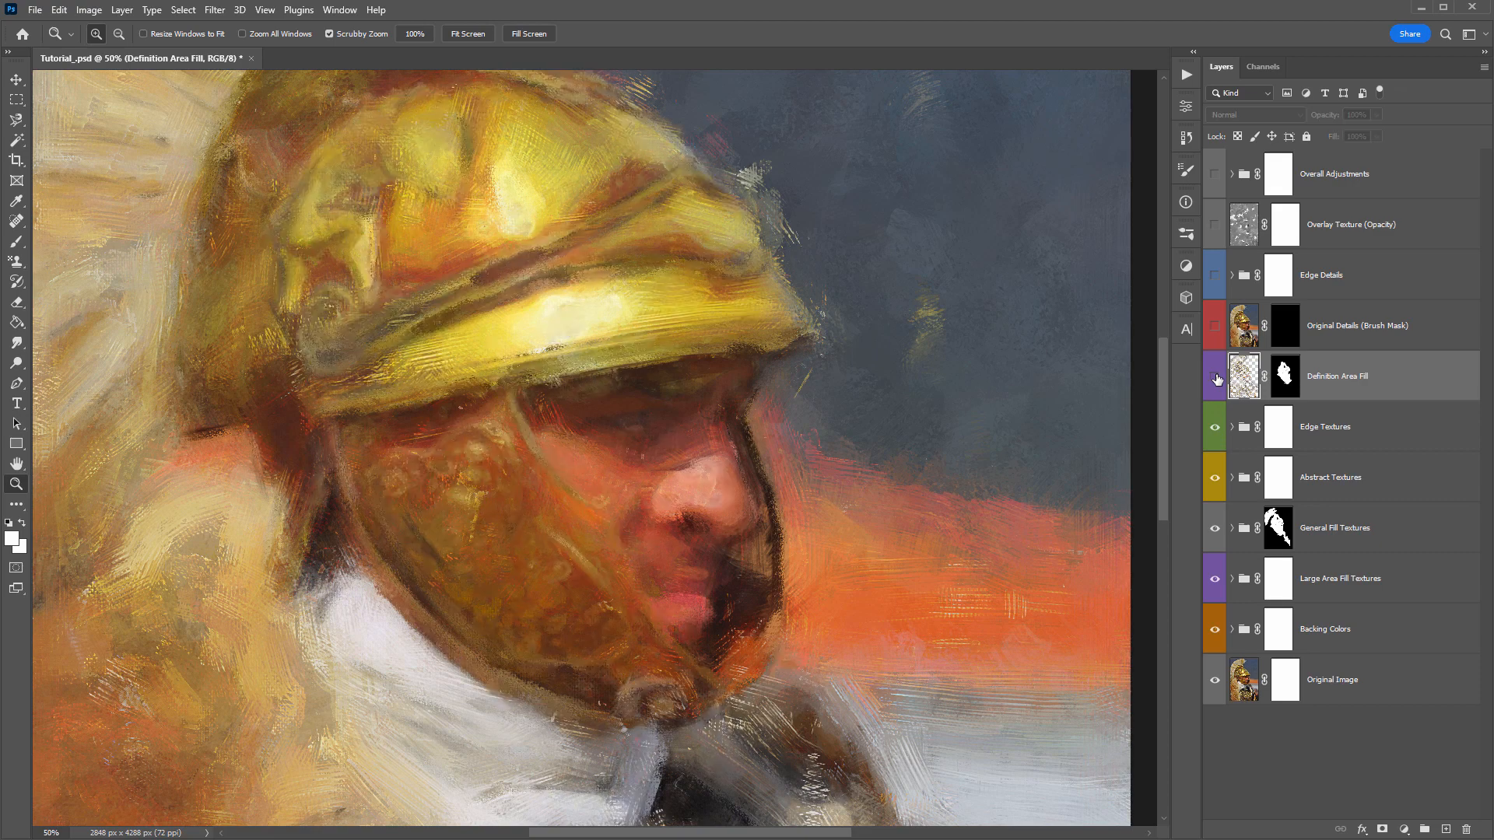
click(1216, 377)
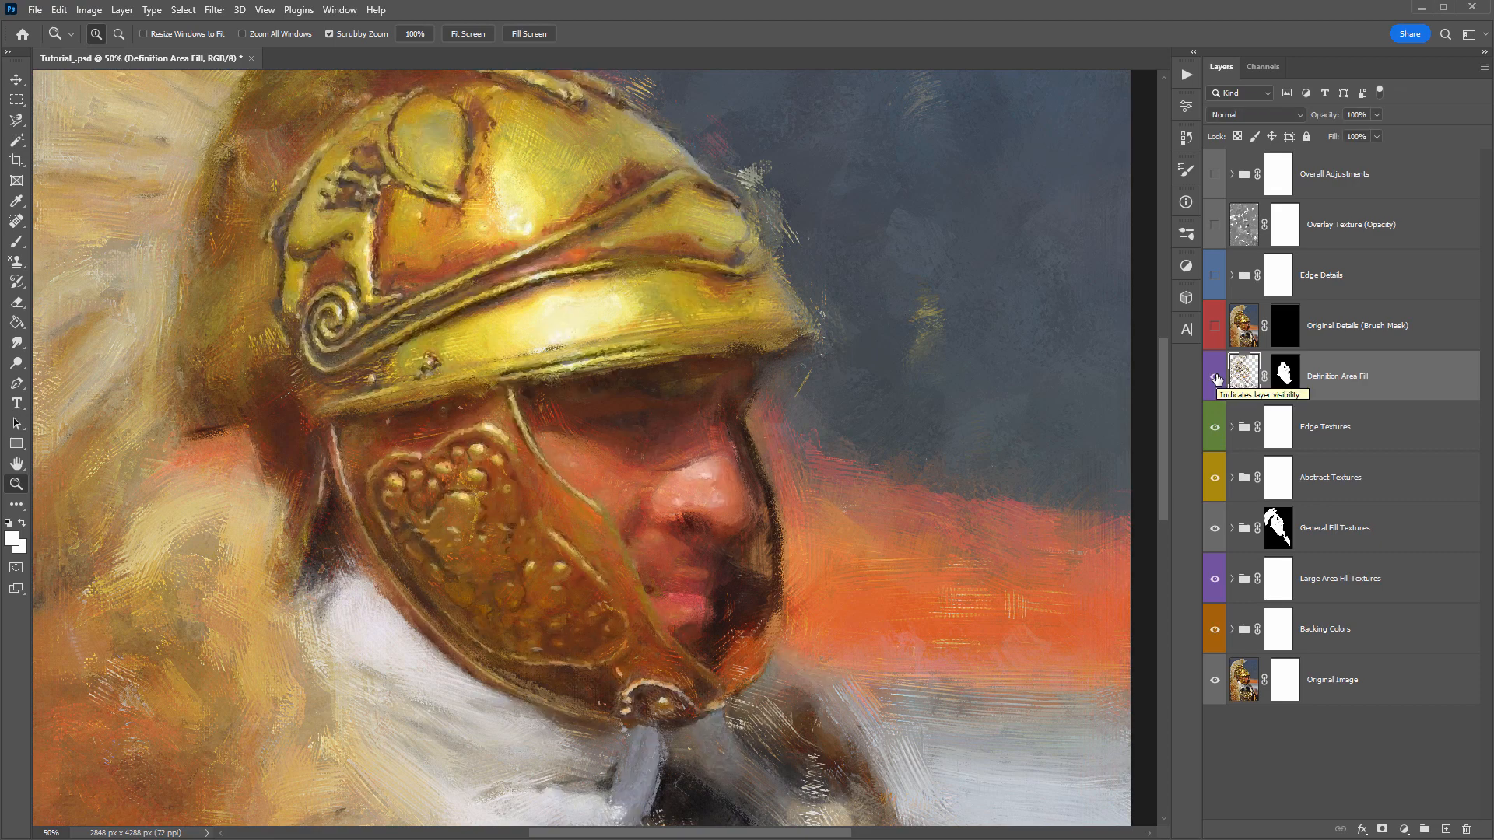
click(1216, 377)
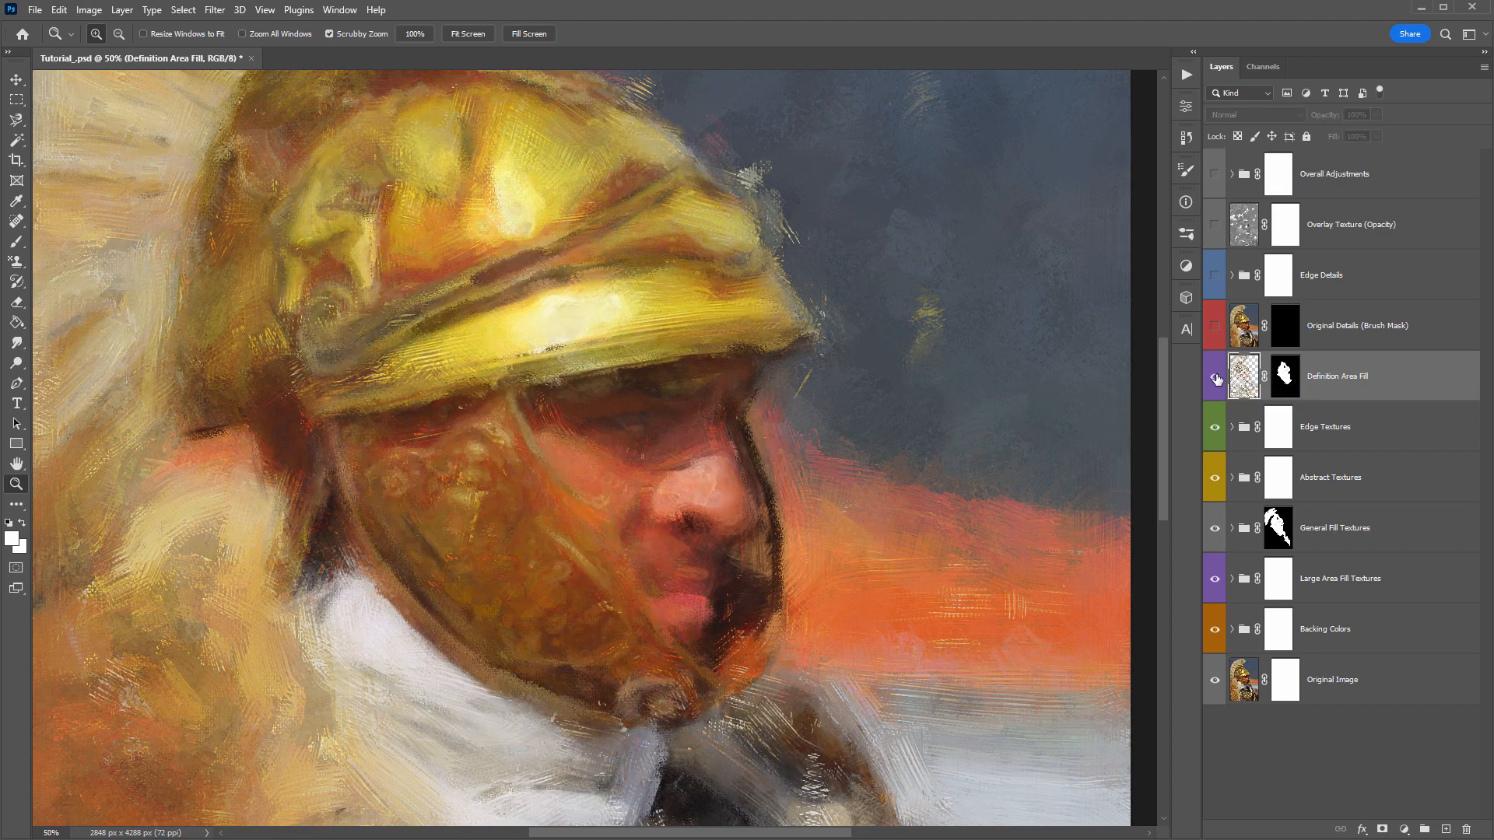
- Show the Definition Area Fill layer again and turn on the Original Details (Brush Mask) layer above it
click(1216, 377)
click(1405, 325)
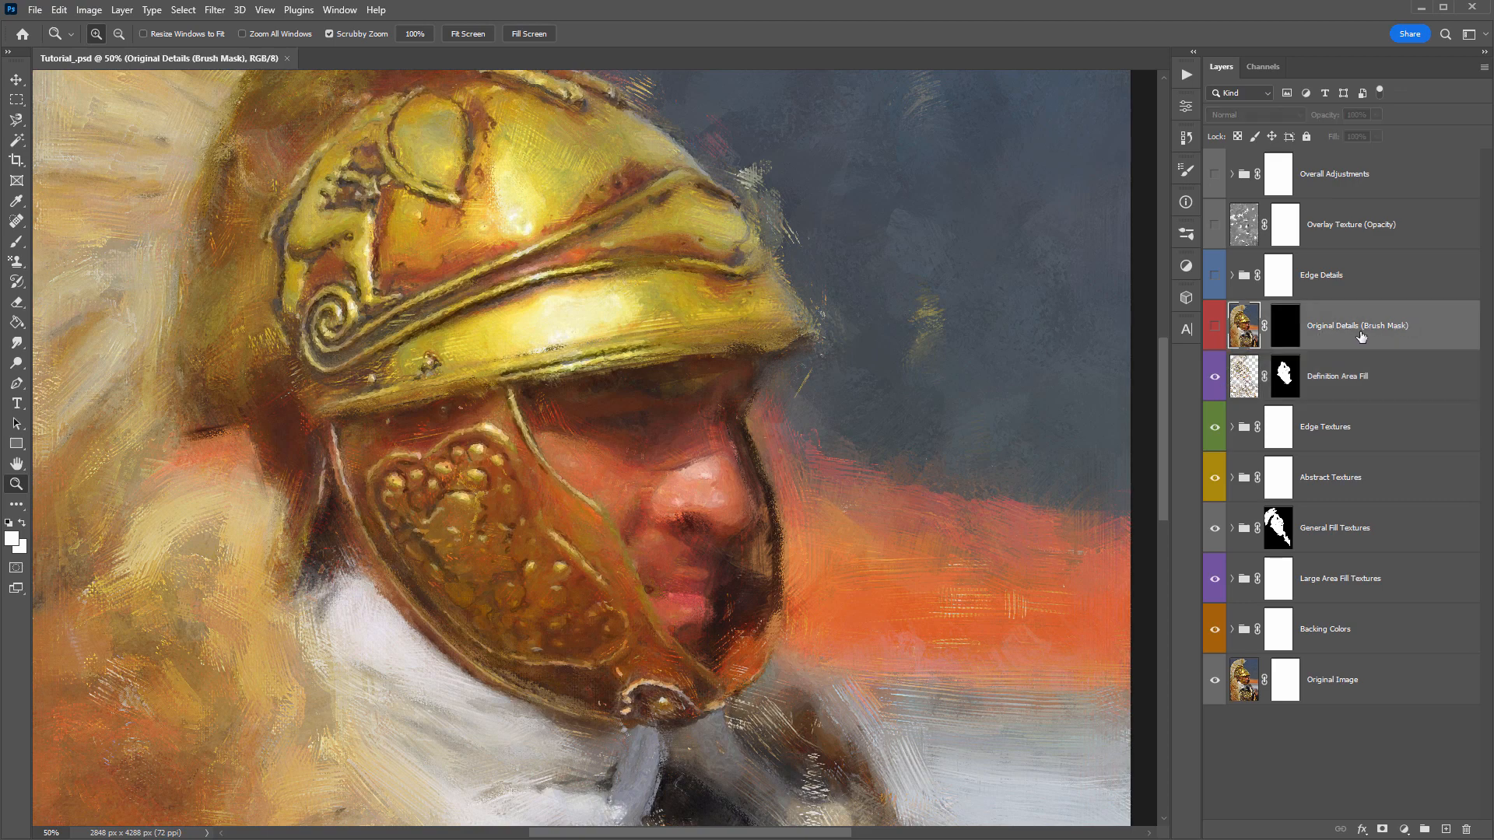
click(1215, 329)
click(1216, 328)
click(1215, 328)
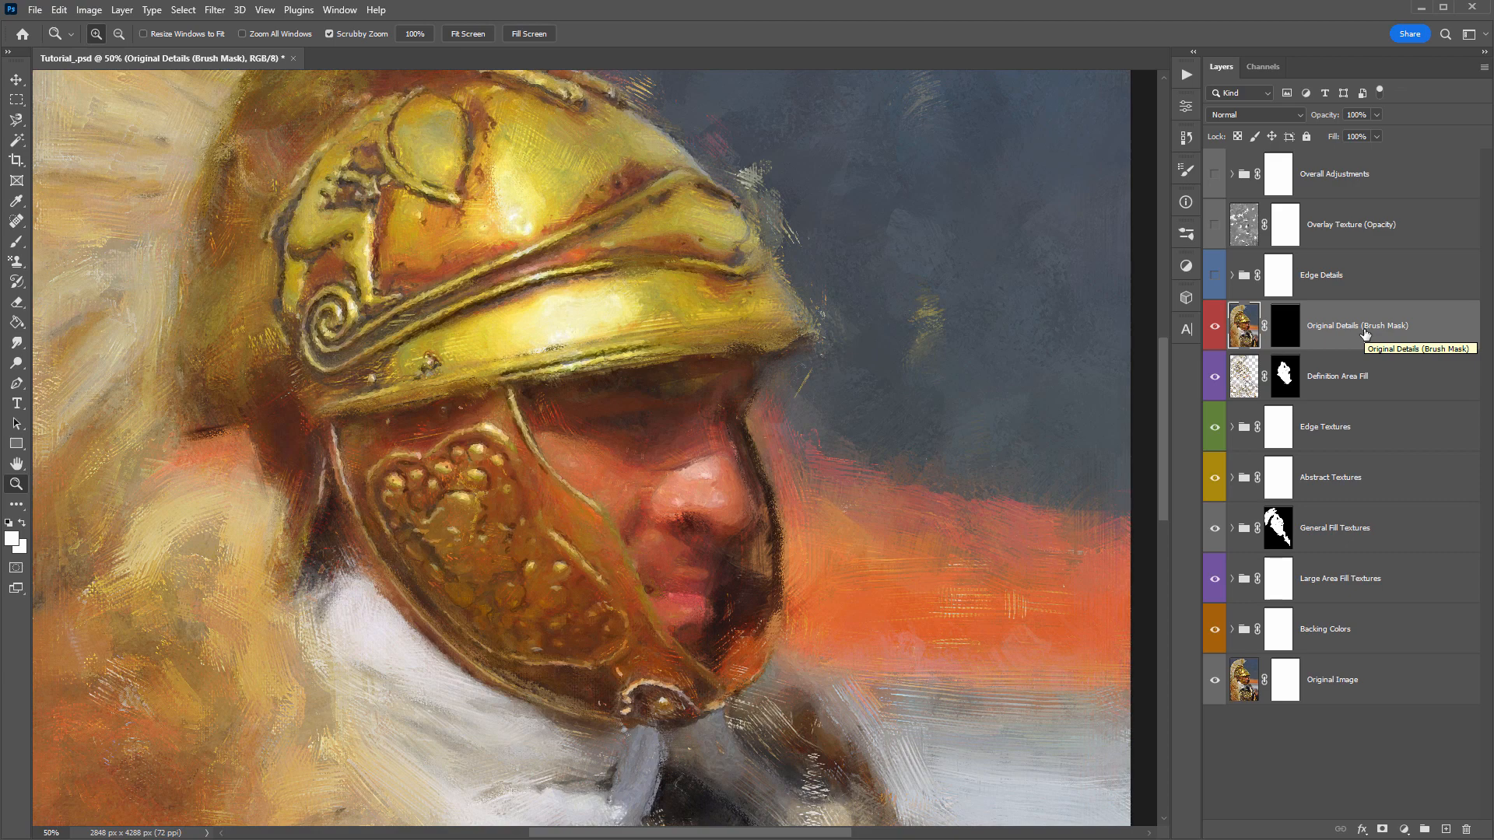
- Compare the painting with the Original Details (Brush Mask) layer's mask disabled and enabled, leaving the mask enabled
shift+click(1289, 334)
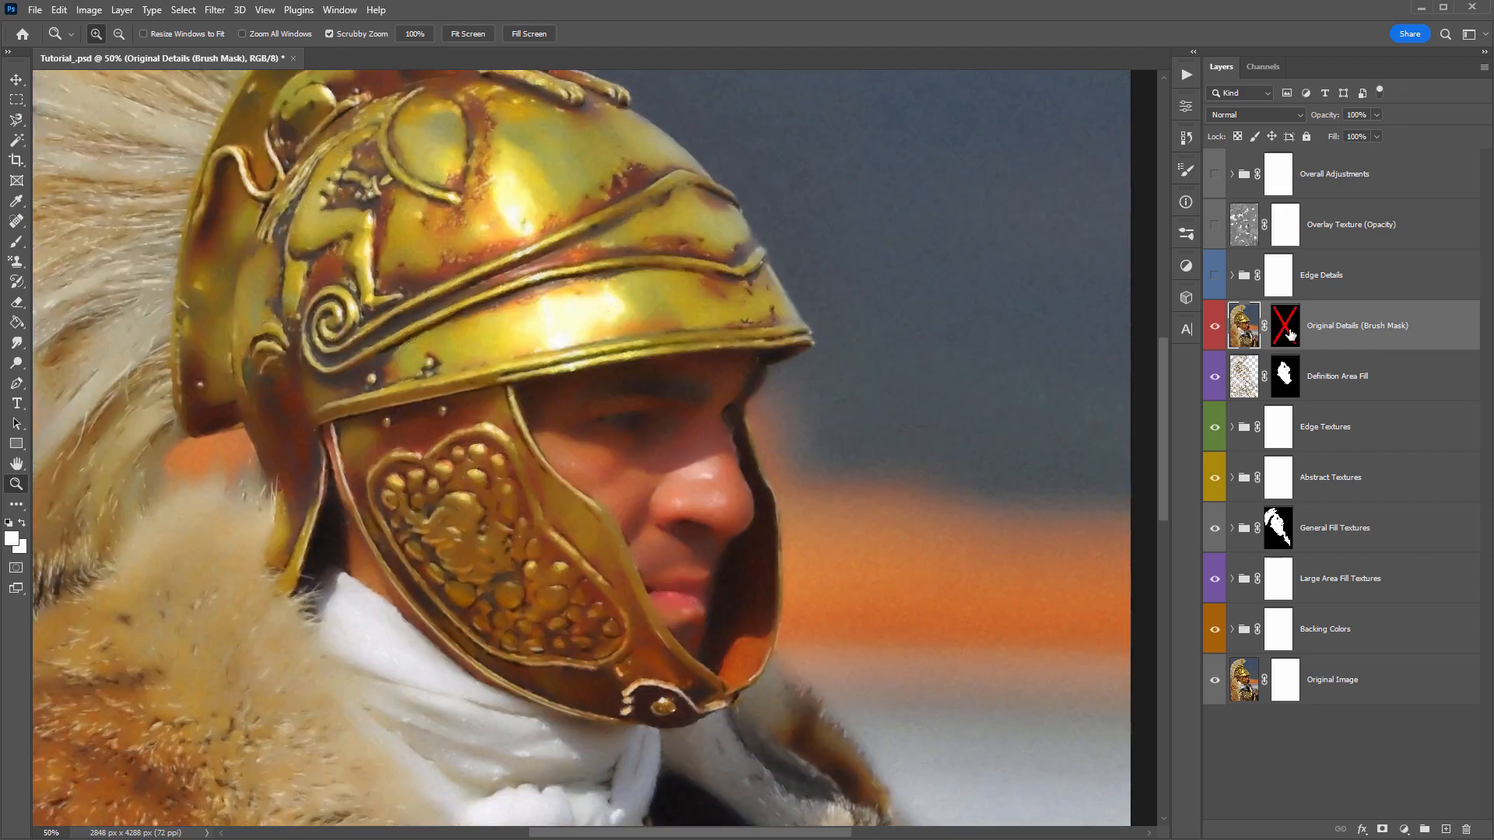
click(1289, 334)
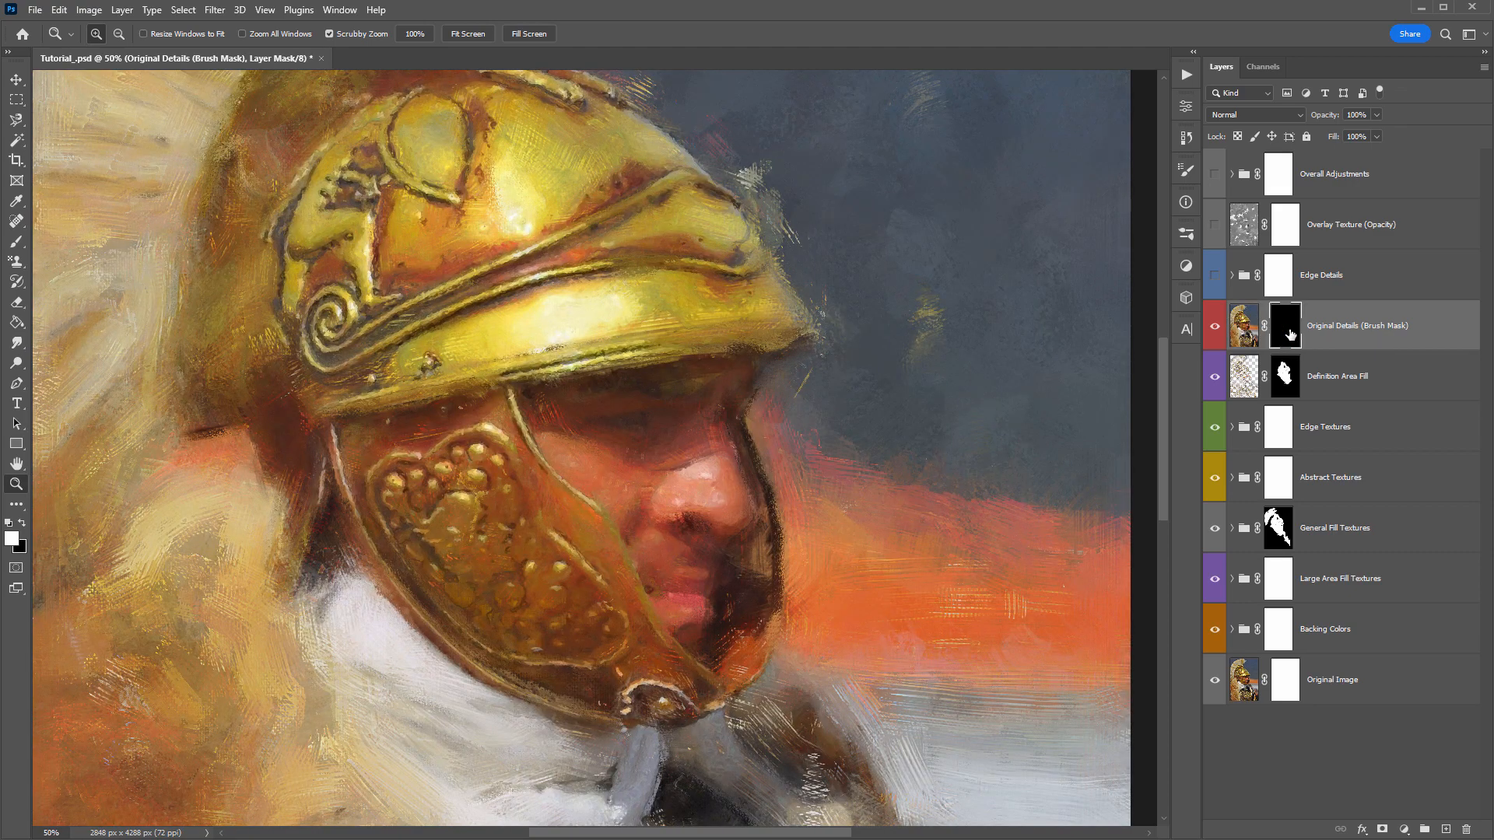
shift+click(1289, 334)
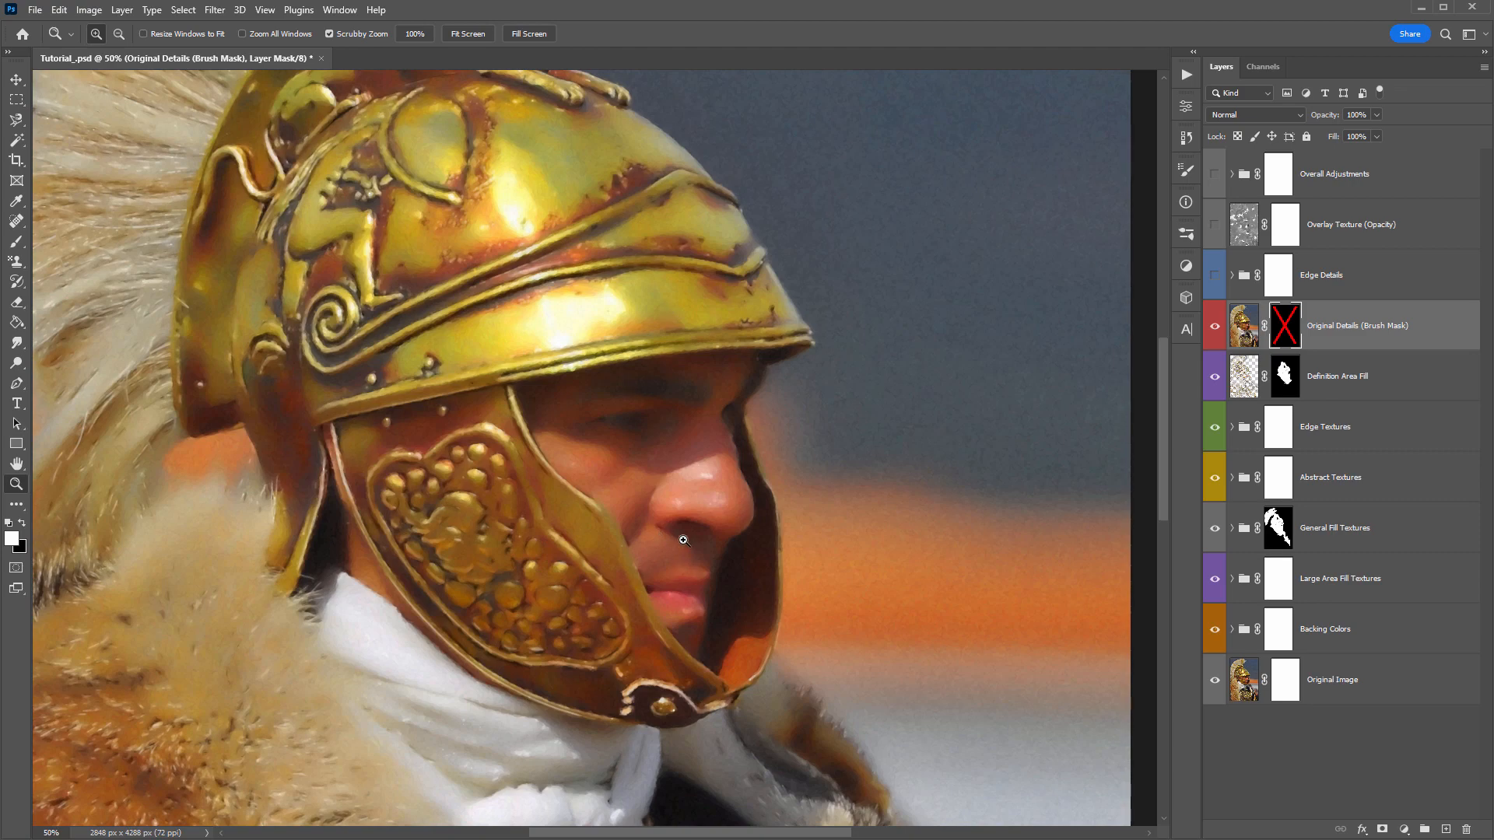
click(1293, 339)
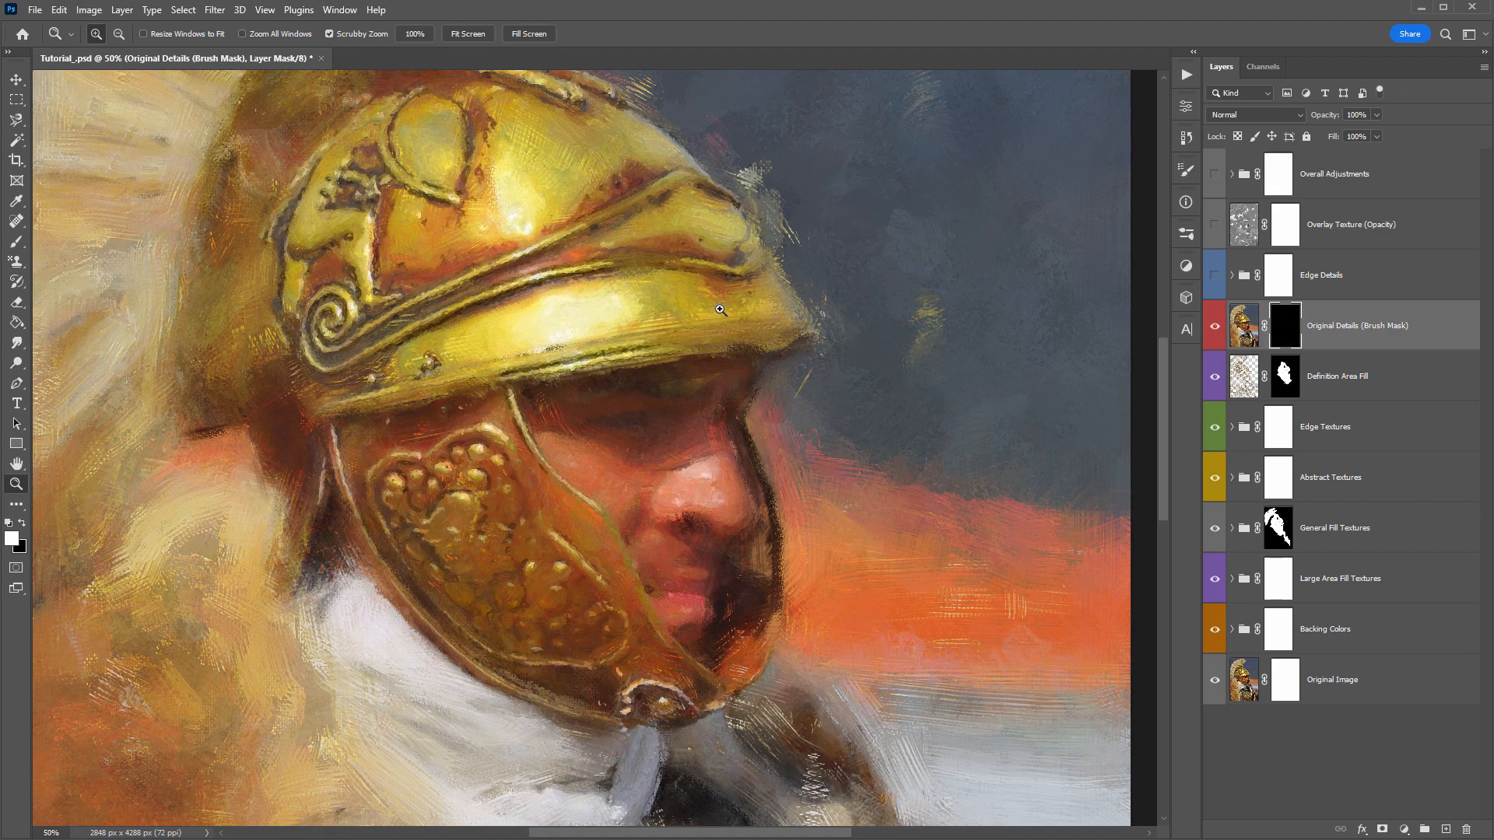
- Paint white over the face on the Original Details mask with the first Concept Sketch brush at 700 px
key(b)
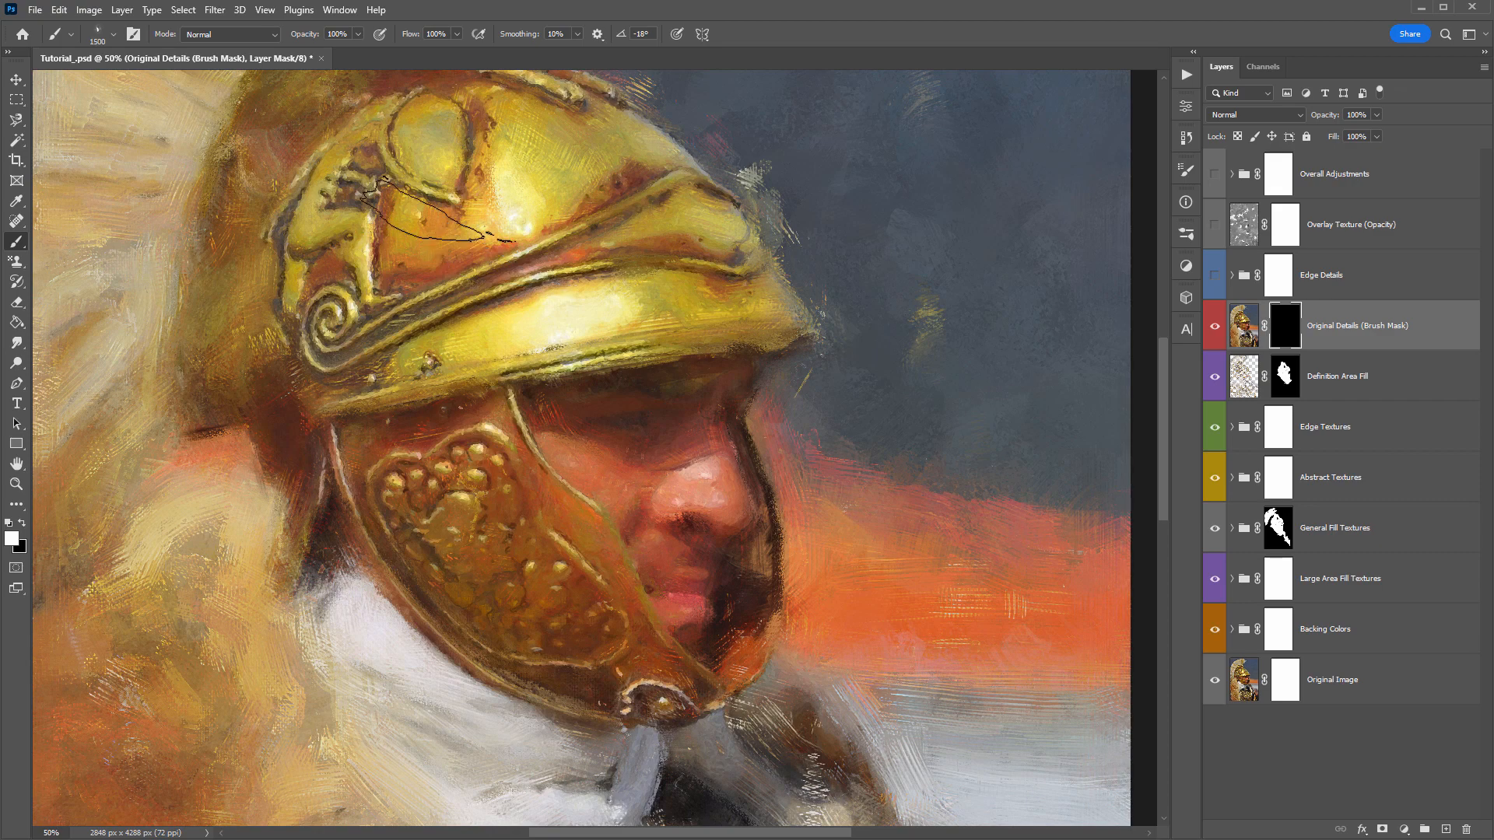
right_click(400, 165)
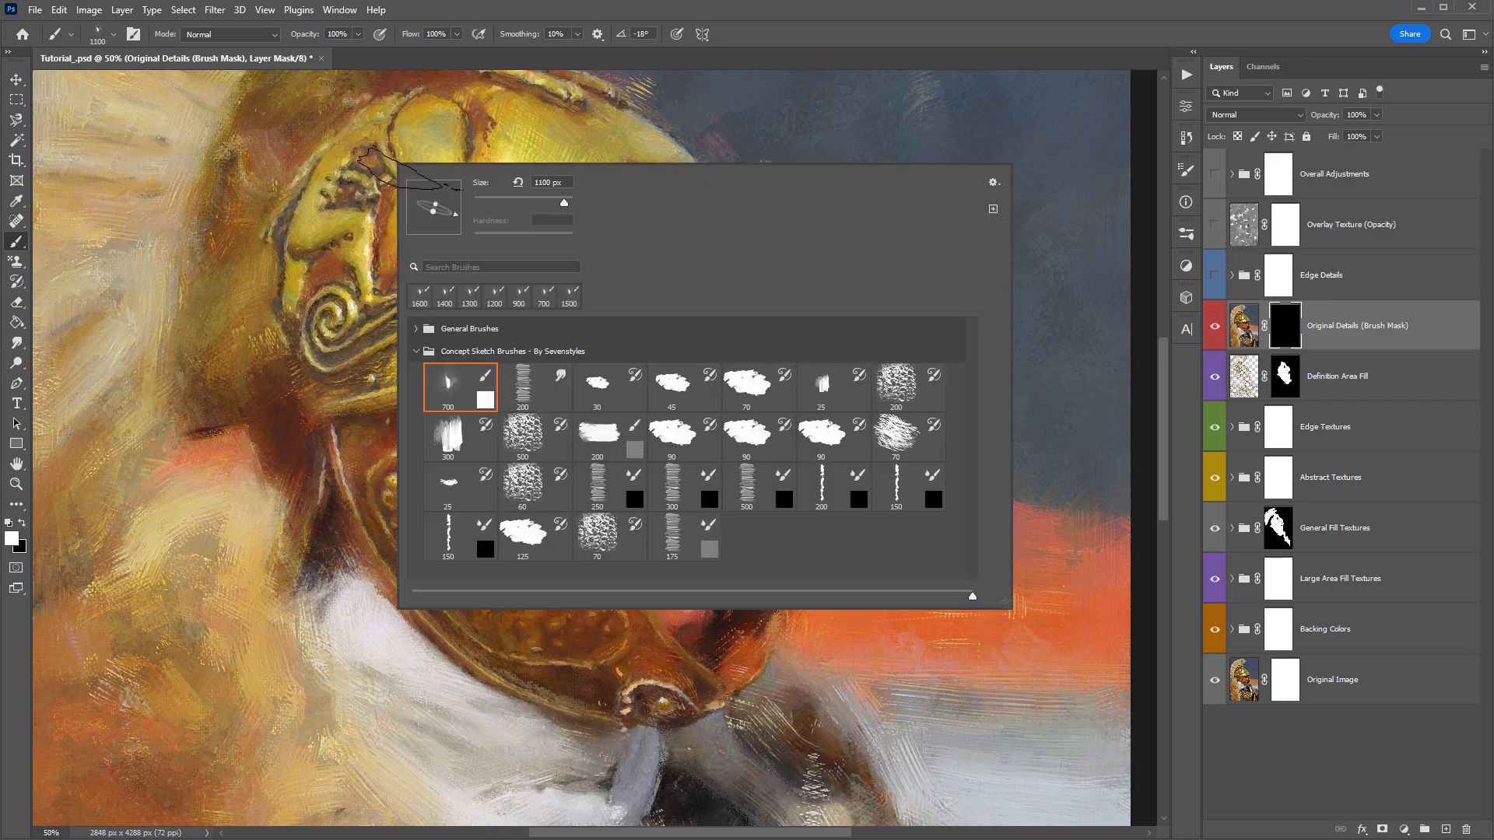
double_click(448, 404)
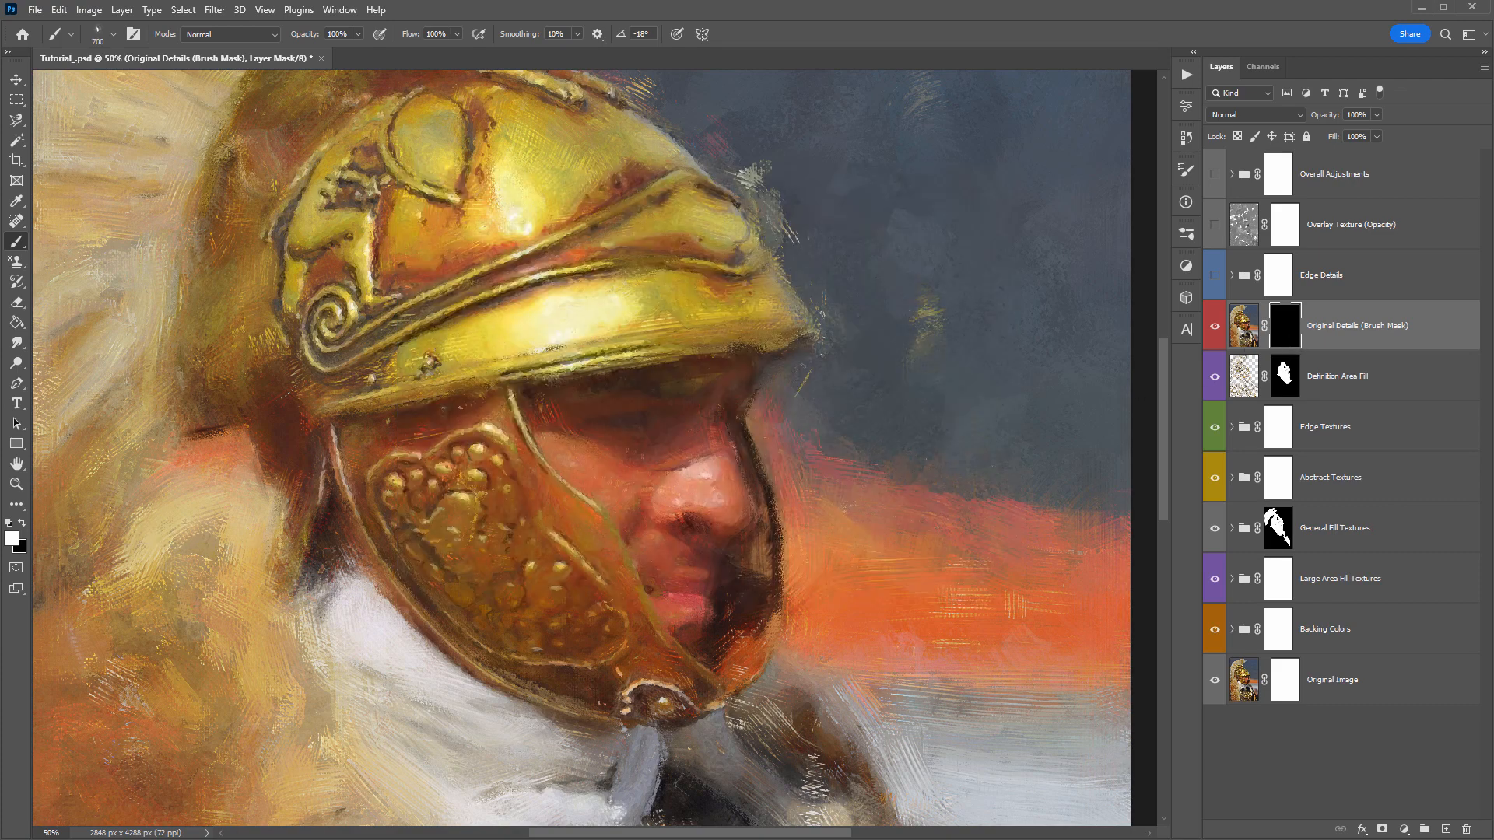
key(bracketright)
mouse_move(691, 428)
mouse_down()
mouse_move(663, 404)
mouse_move(620, 445)
mouse_move(704, 441)
mouse_move(651, 449)
mouse_move(714, 457)
mouse_move(739, 521)
mouse_move(680, 525)
mouse_move(687, 589)
mouse_move(658, 599)
mouse_move(703, 614)
mouse_move(665, 572)
mouse_move(649, 459)
mouse_move(663, 421)
mouse_move(620, 387)
mouse_move(730, 363)
mouse_move(706, 444)
mouse_move(725, 445)
mouse_move(736, 386)
mouse_move(526, 410)
mouse_move(543, 388)
mouse_move(569, 422)
mouse_move(547, 428)
mouse_move(580, 474)
mouse_move(598, 425)
mouse_up()
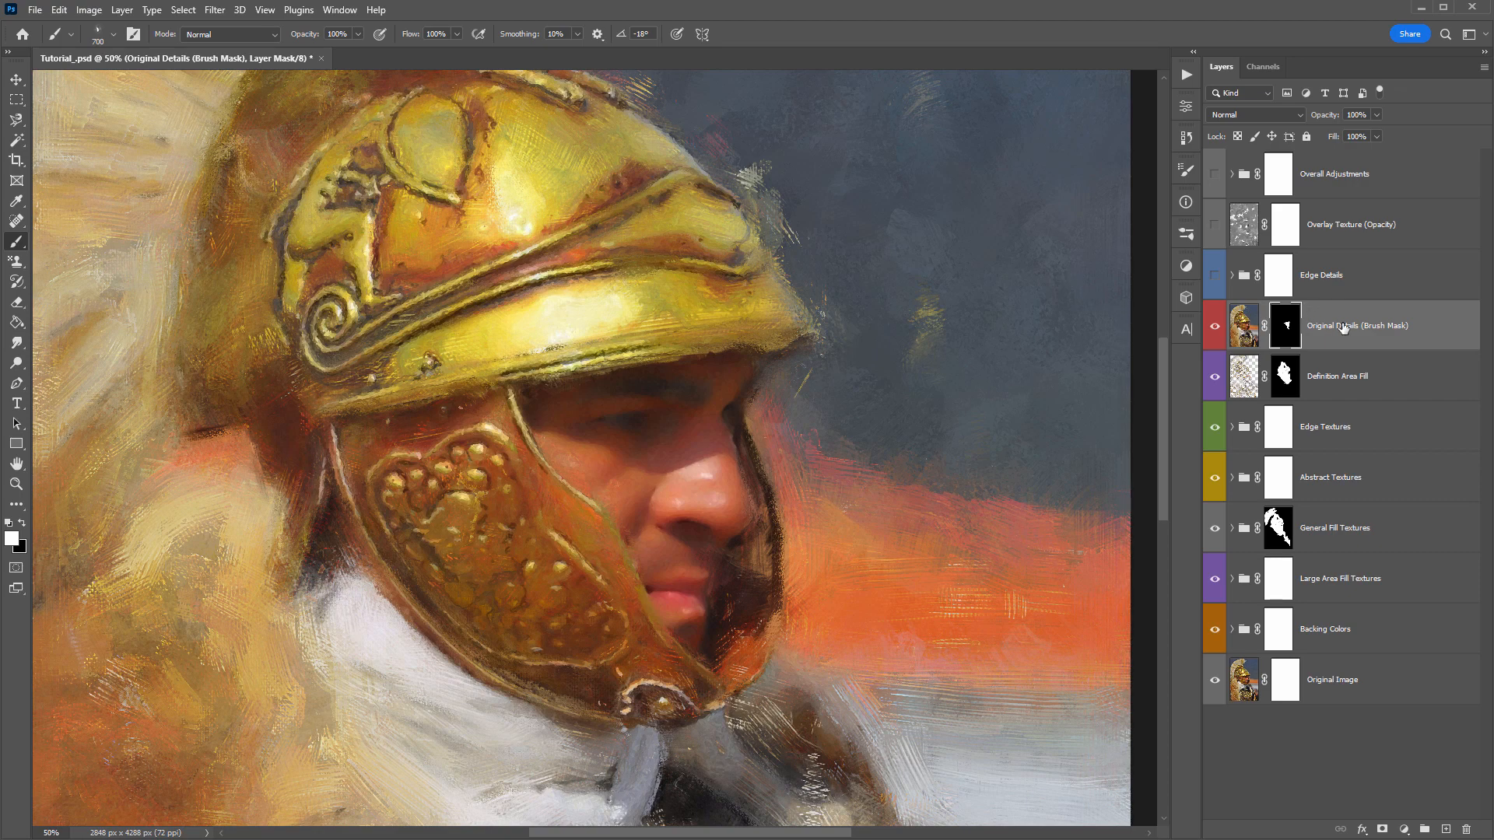
- Set the Original Details (Brush Mask) layer's opacity to 51% and compare the face with the layer hidden and shown, leaving it on
drag(1333, 117, 1294, 114)
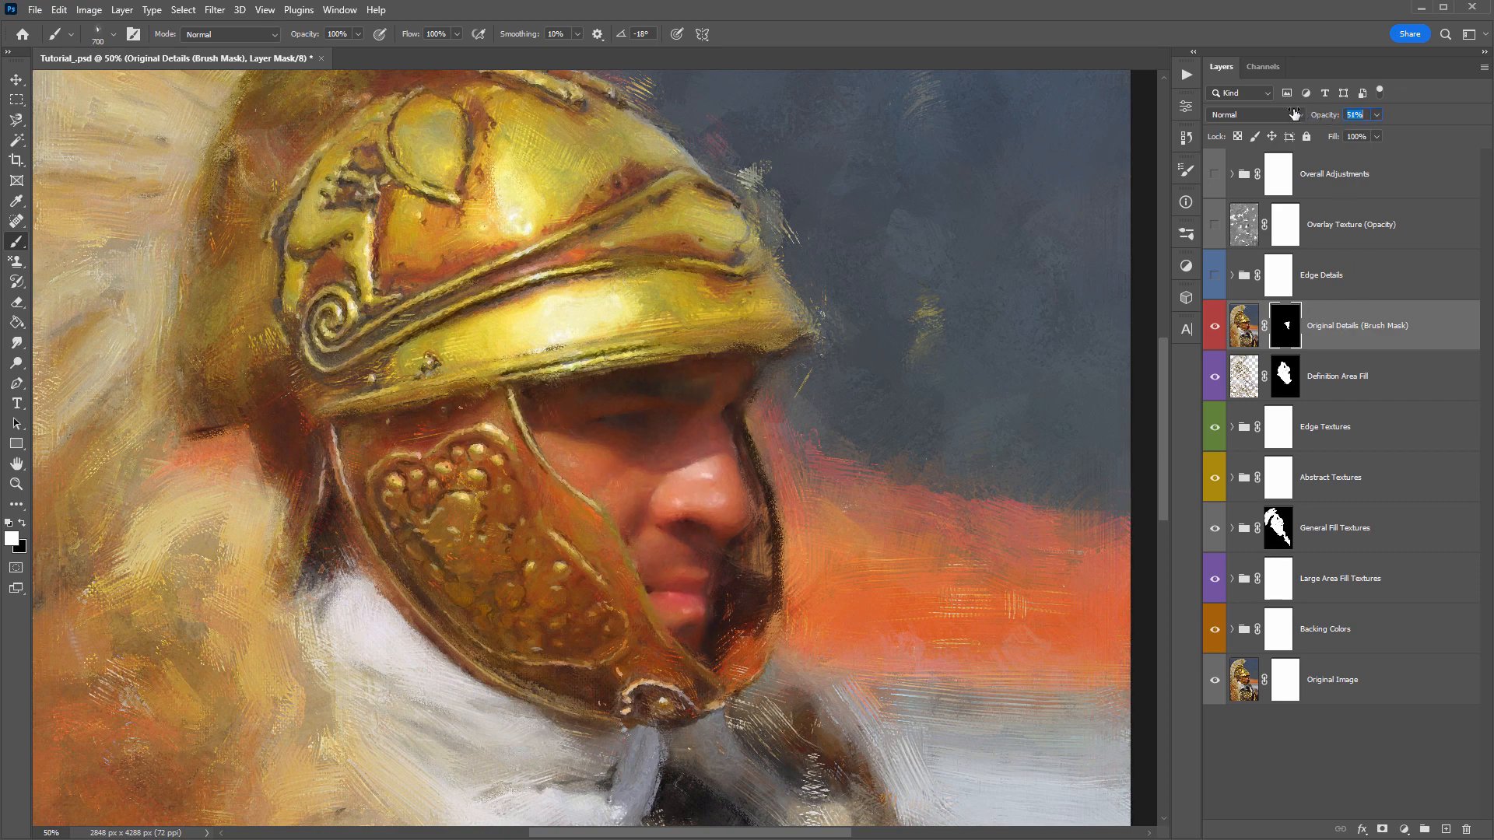
click(1217, 327)
click(1216, 327)
click(1218, 328)
click(1218, 328)
click(1218, 327)
key(v)
click(1216, 327)
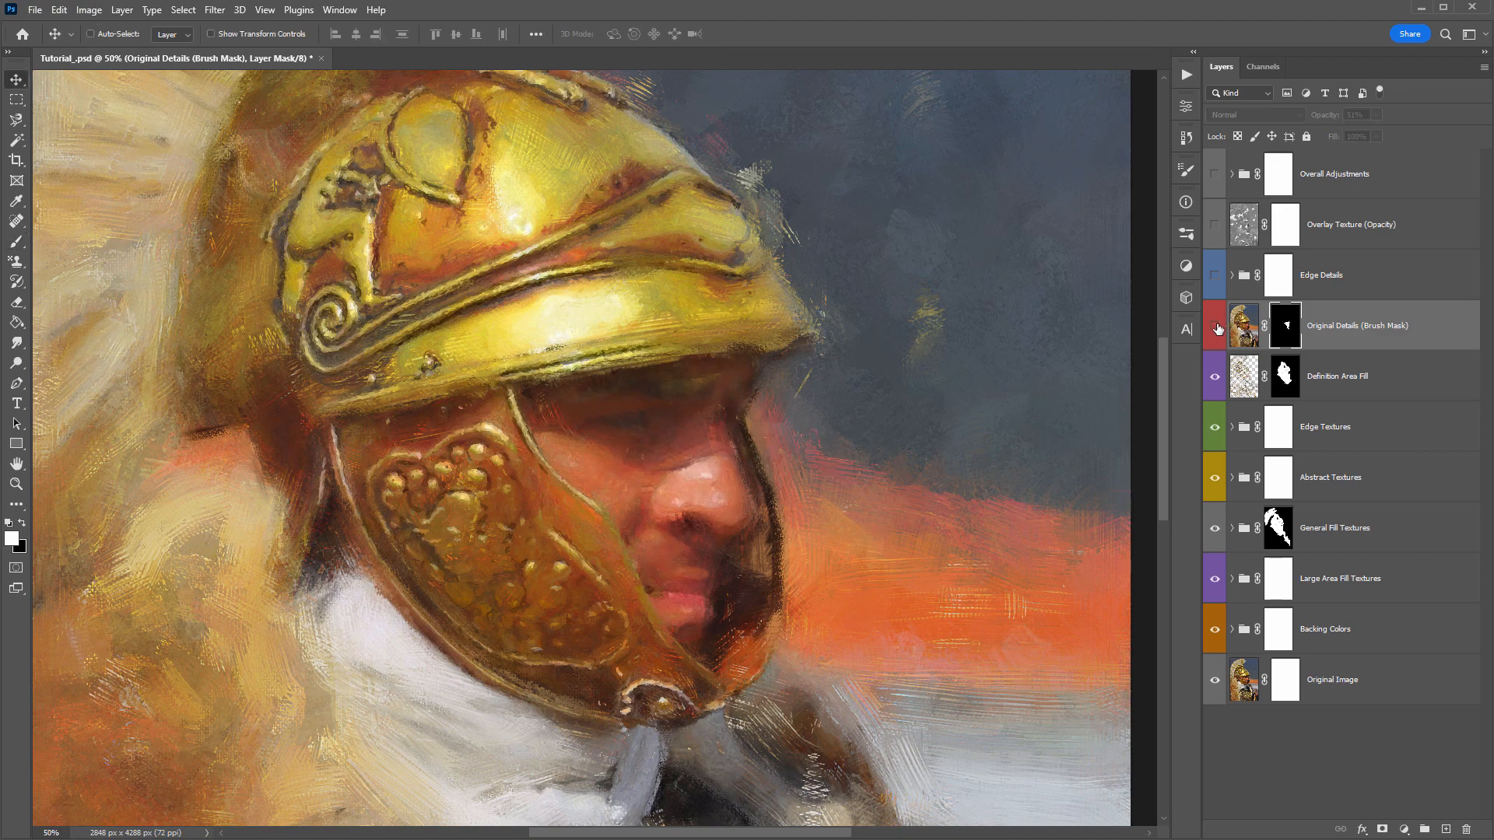
click(1218, 328)
click(1218, 328)
click(1216, 328)
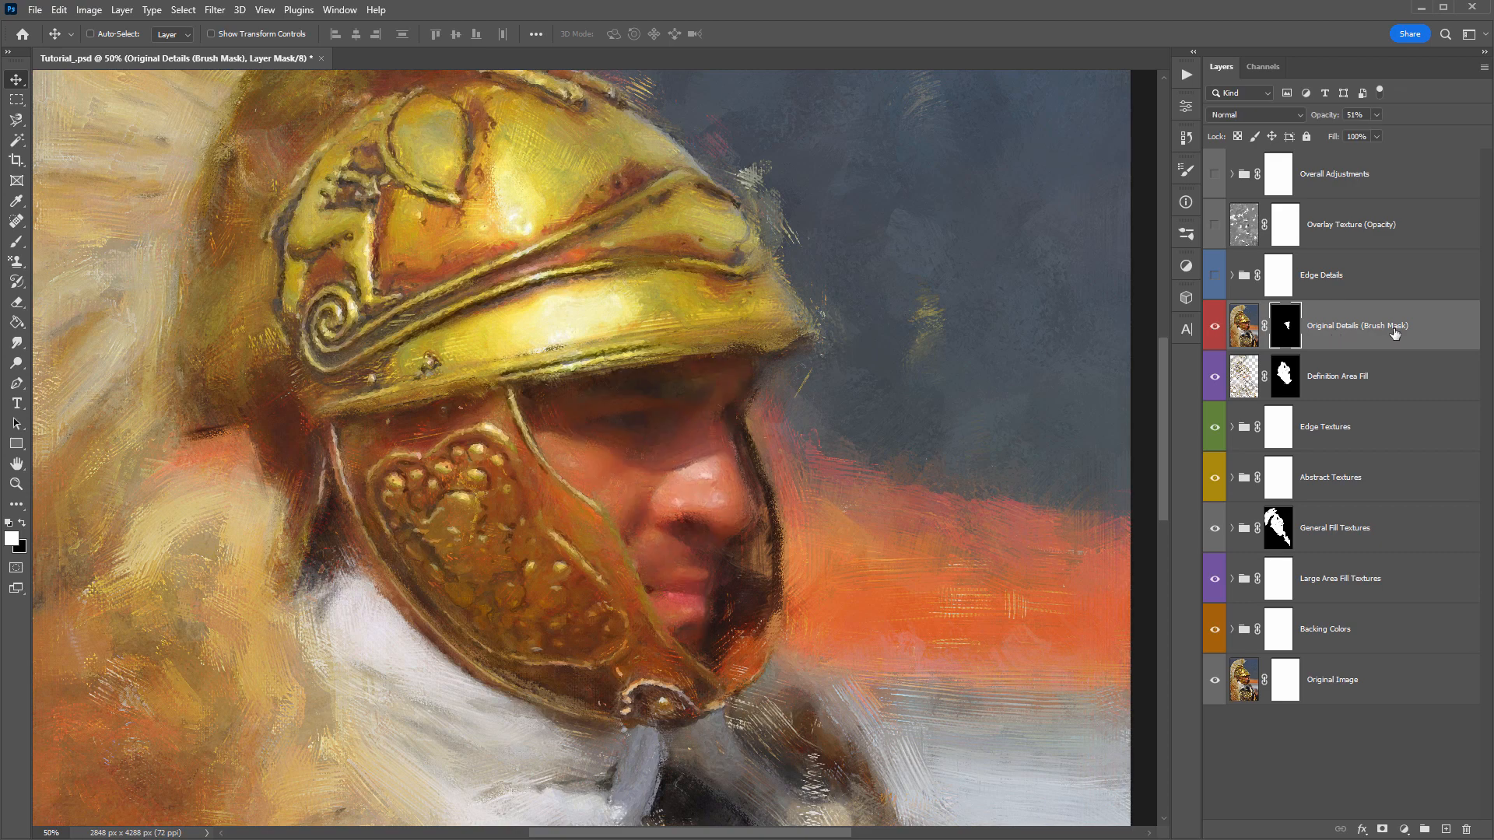
- Turn on the Edge Details group, expand it and briefly preview the Edge Detail 1 layer, leaving that layer off
click(1391, 280)
click(1215, 276)
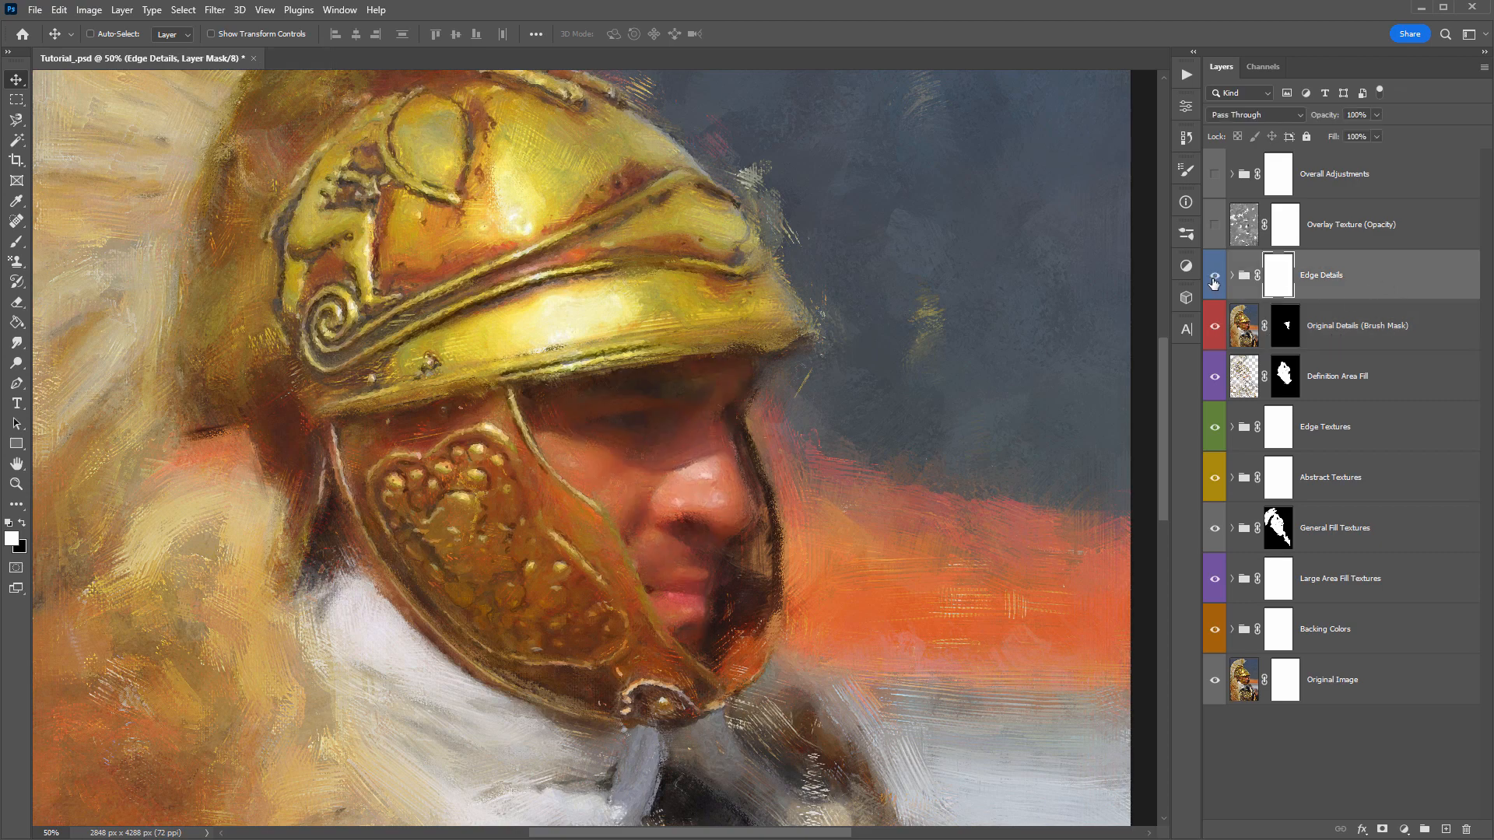
click(1234, 284)
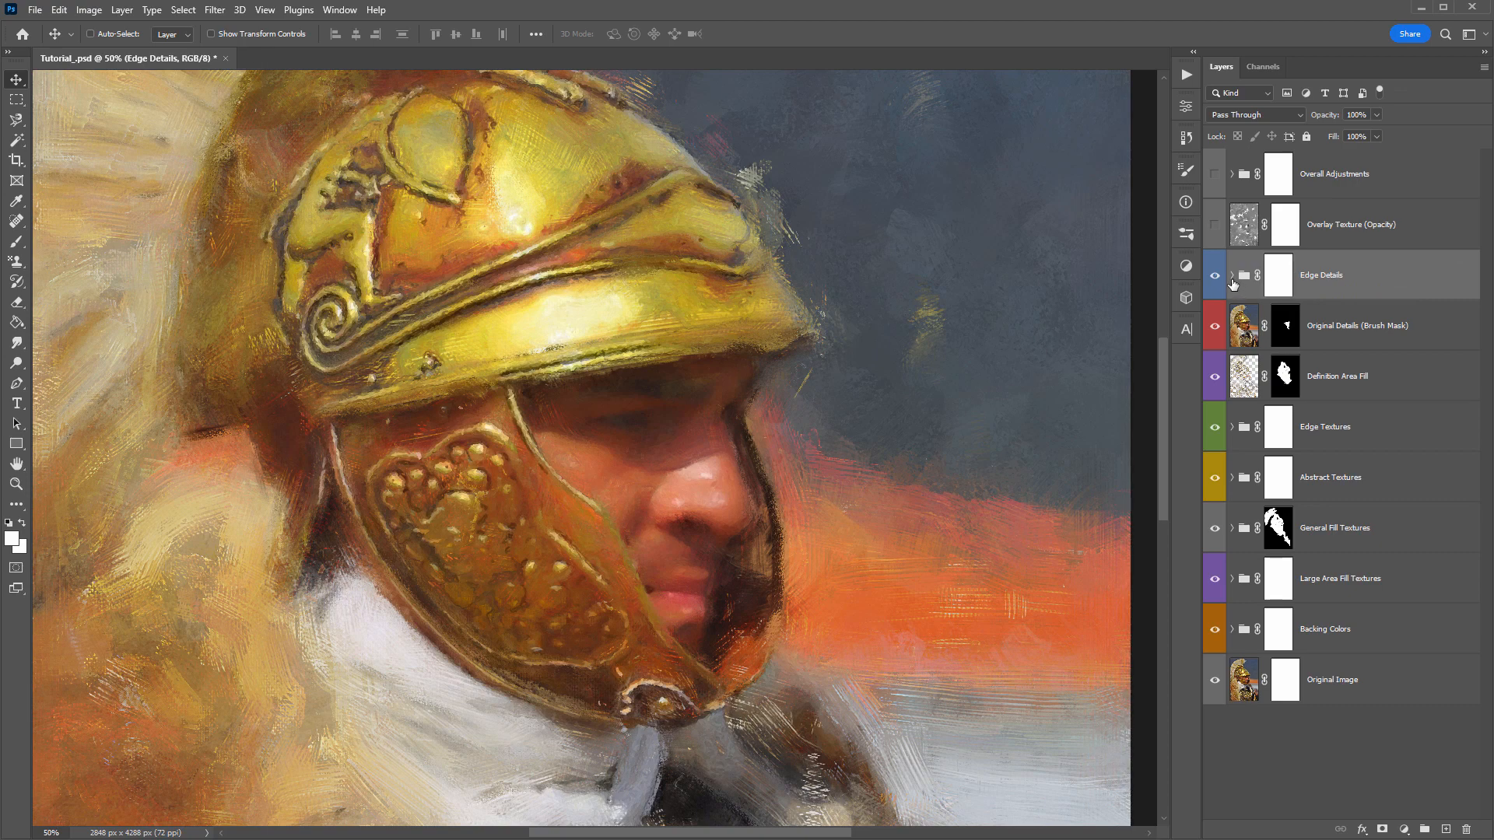
click(1232, 280)
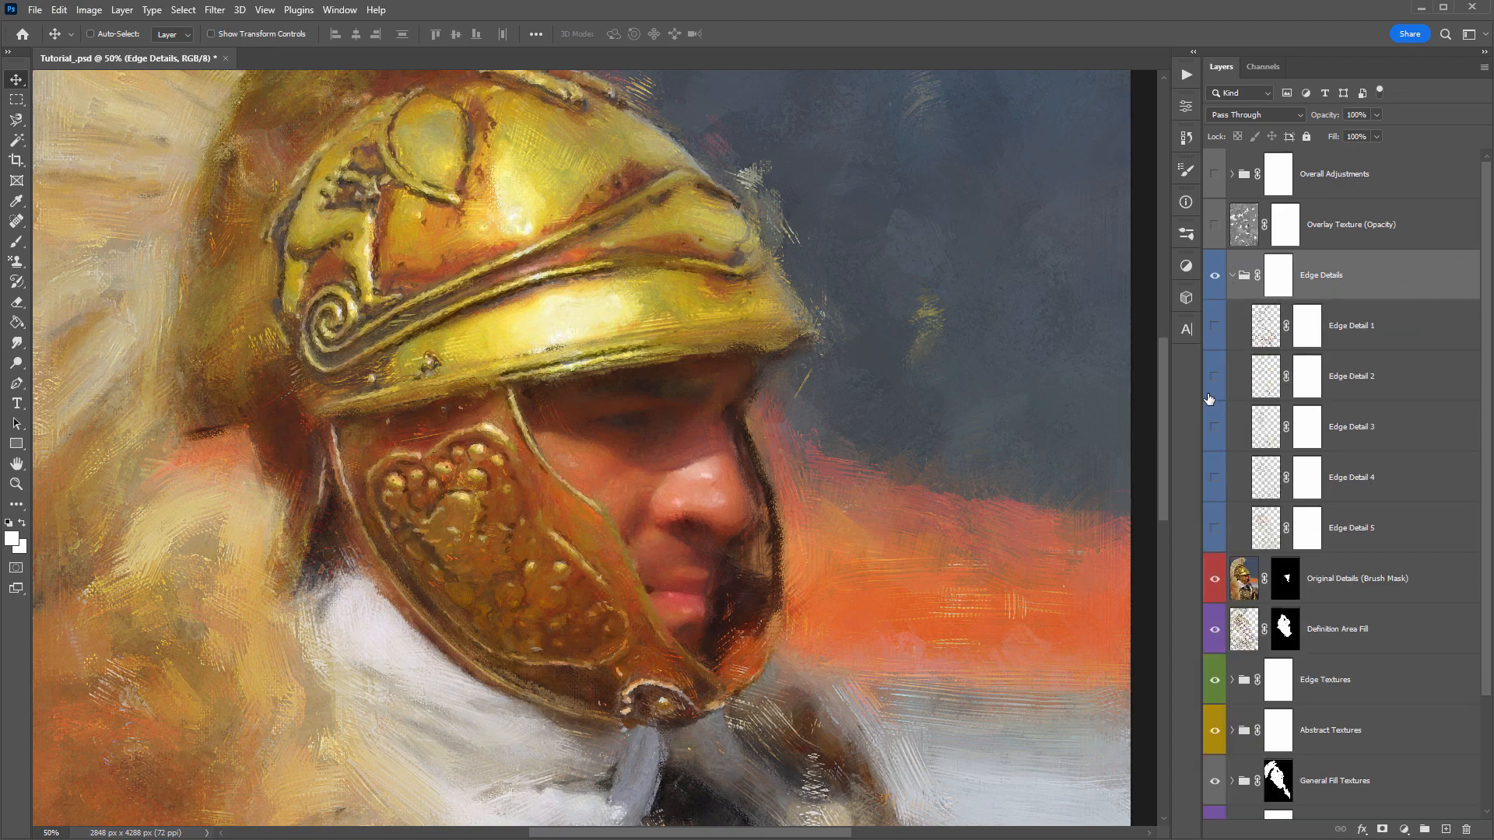
click(1215, 326)
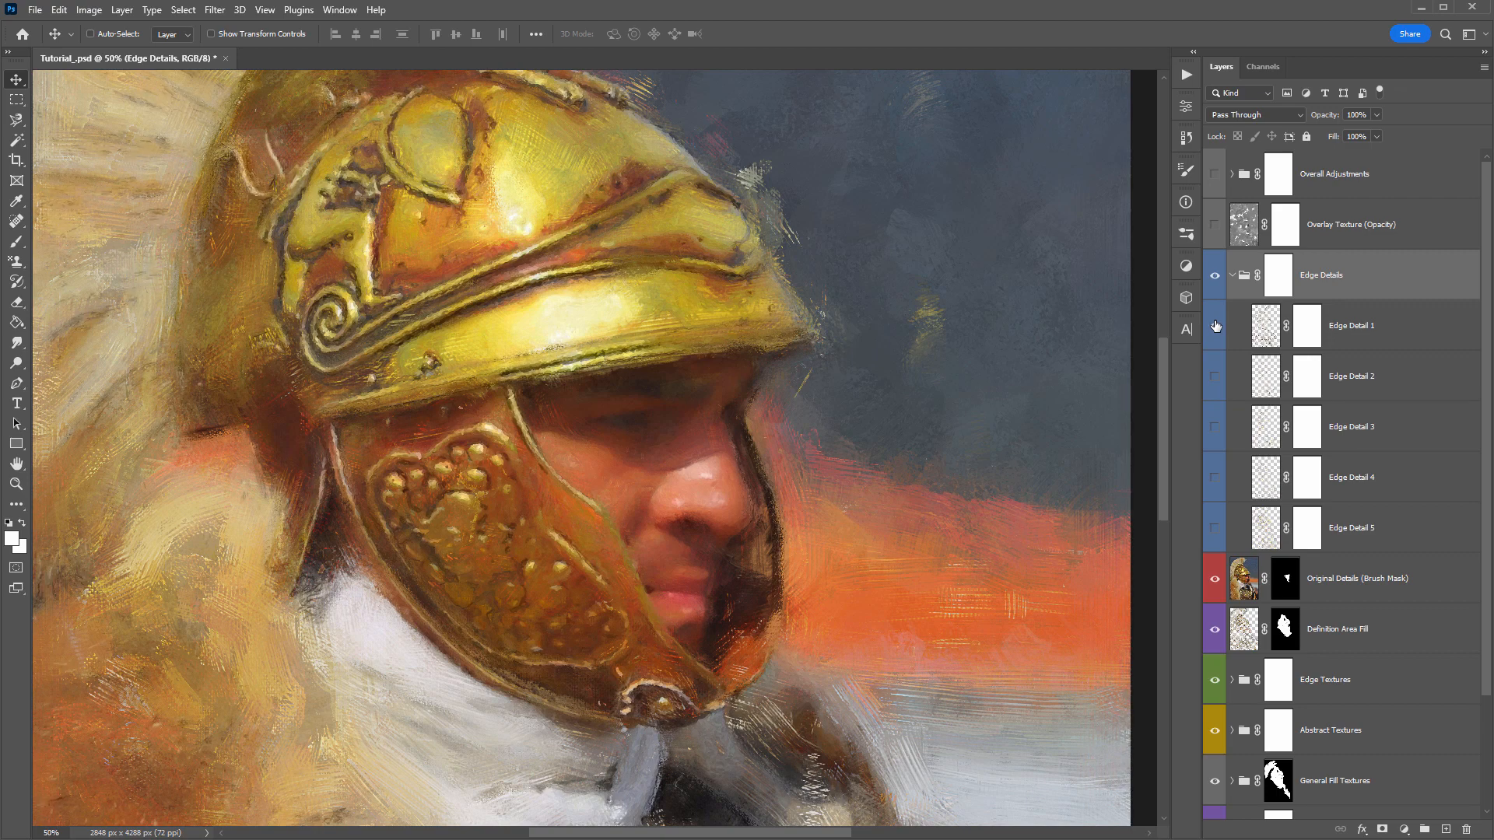
click(1214, 326)
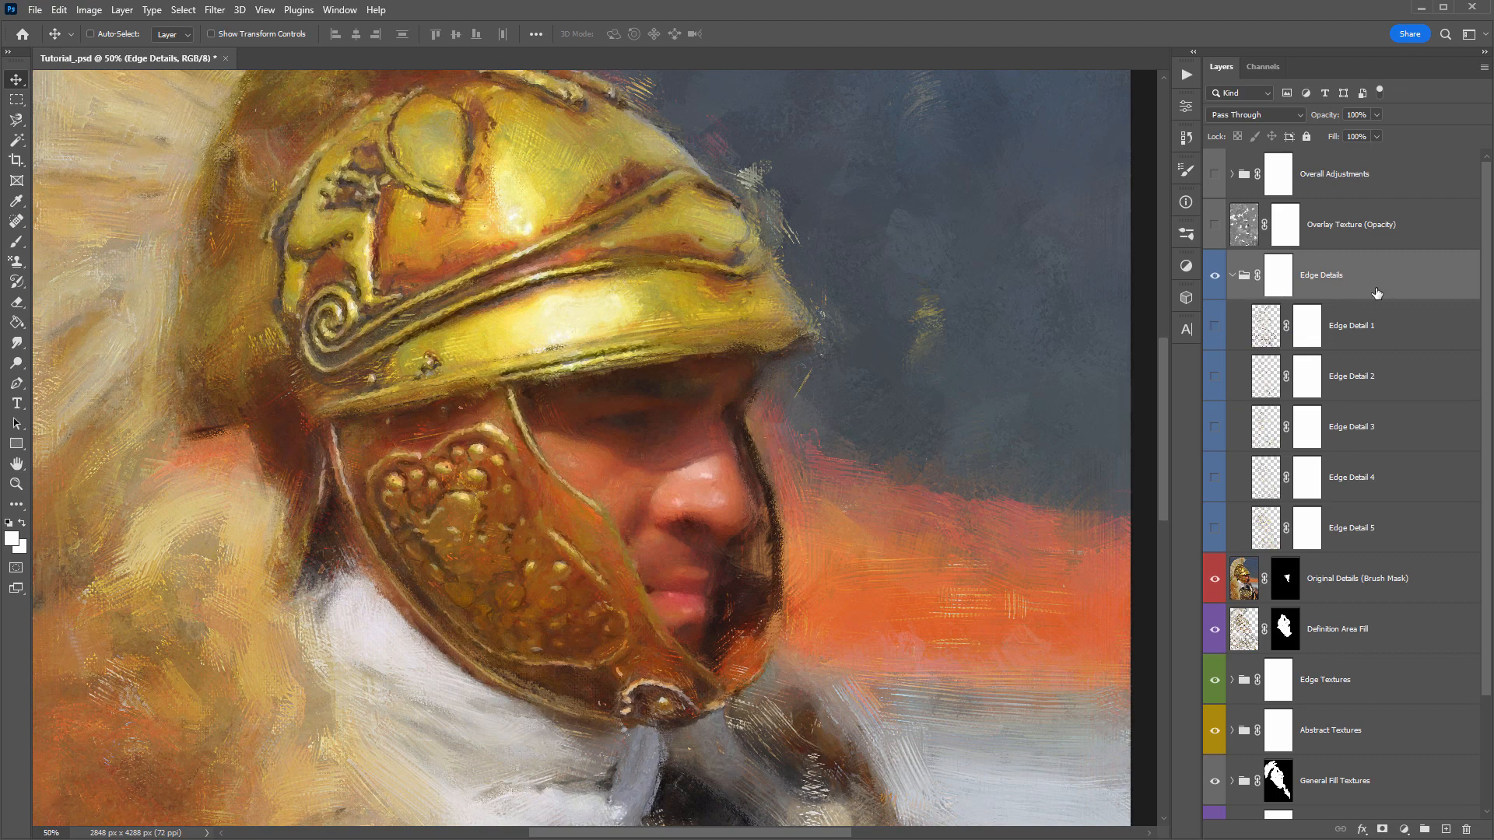
- Turn on the Edge Detail 5 layer and compare the painting at 25% with it hidden and shown, leaving it on
key(ctrl+minus)
key(ctrl+minus)
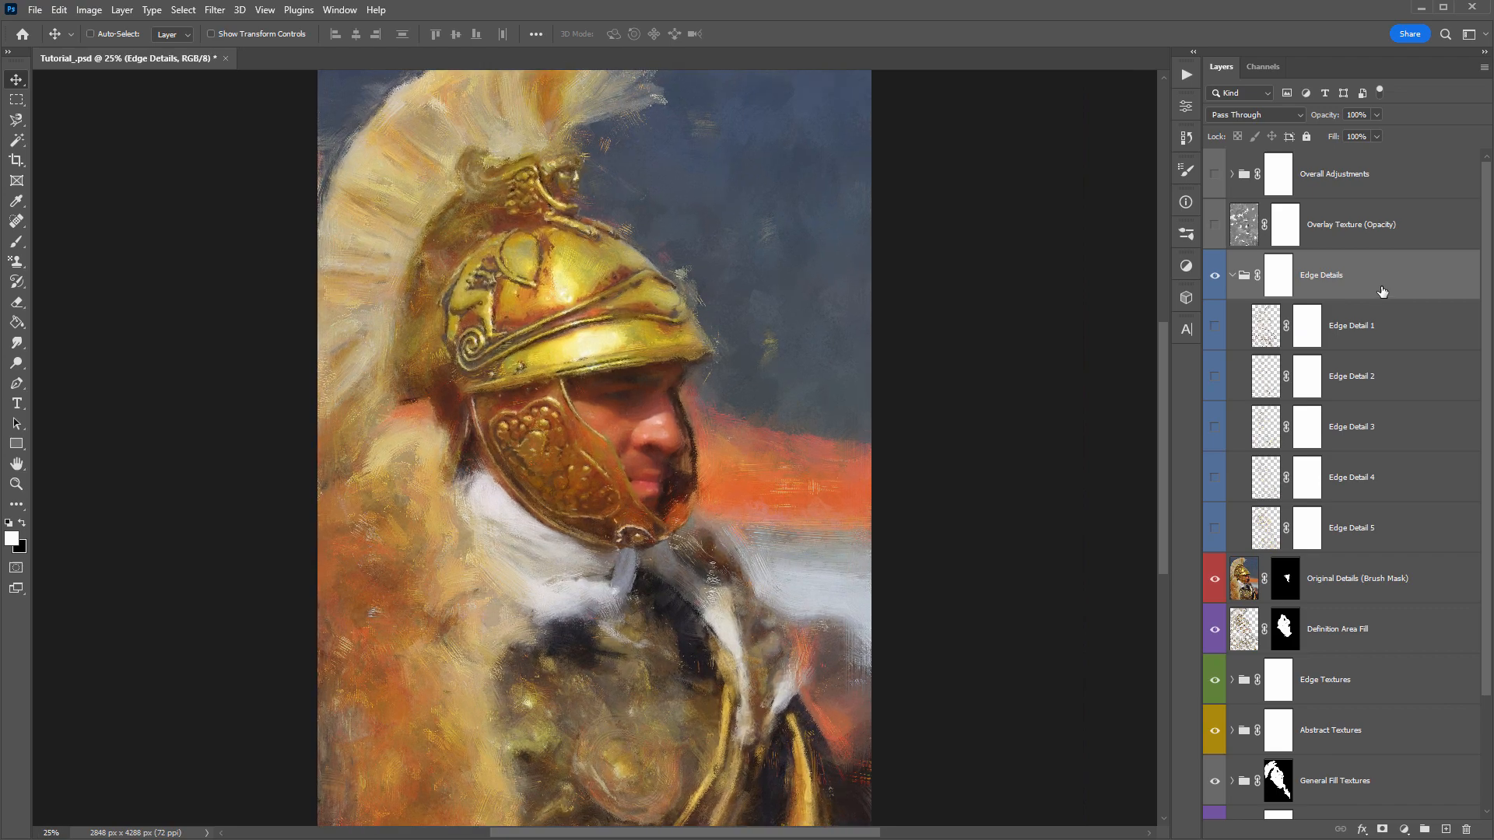
click(1375, 530)
click(1218, 530)
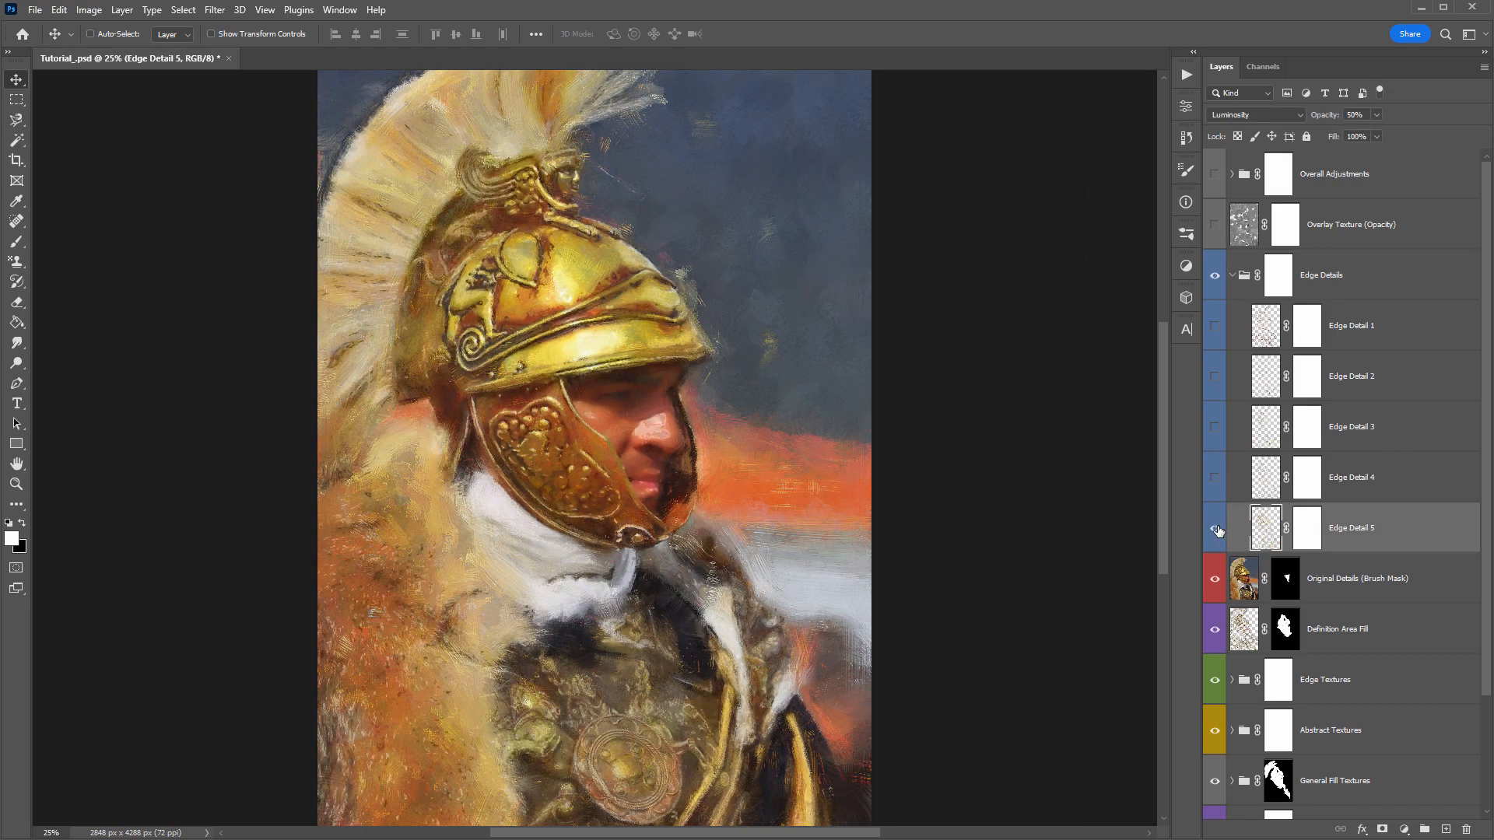
click(1218, 530)
click(1218, 529)
click(1218, 529)
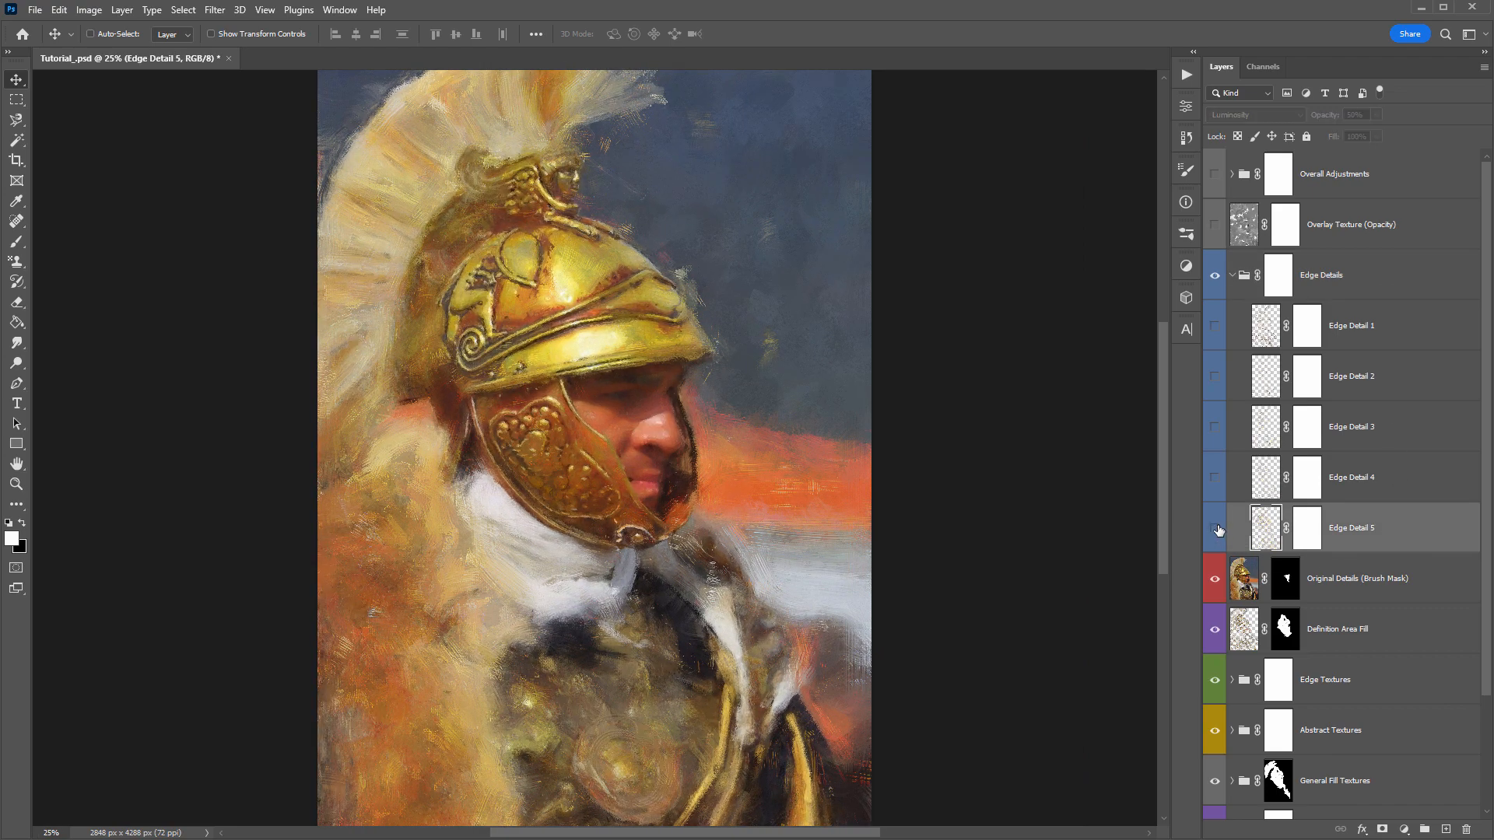
click(1218, 529)
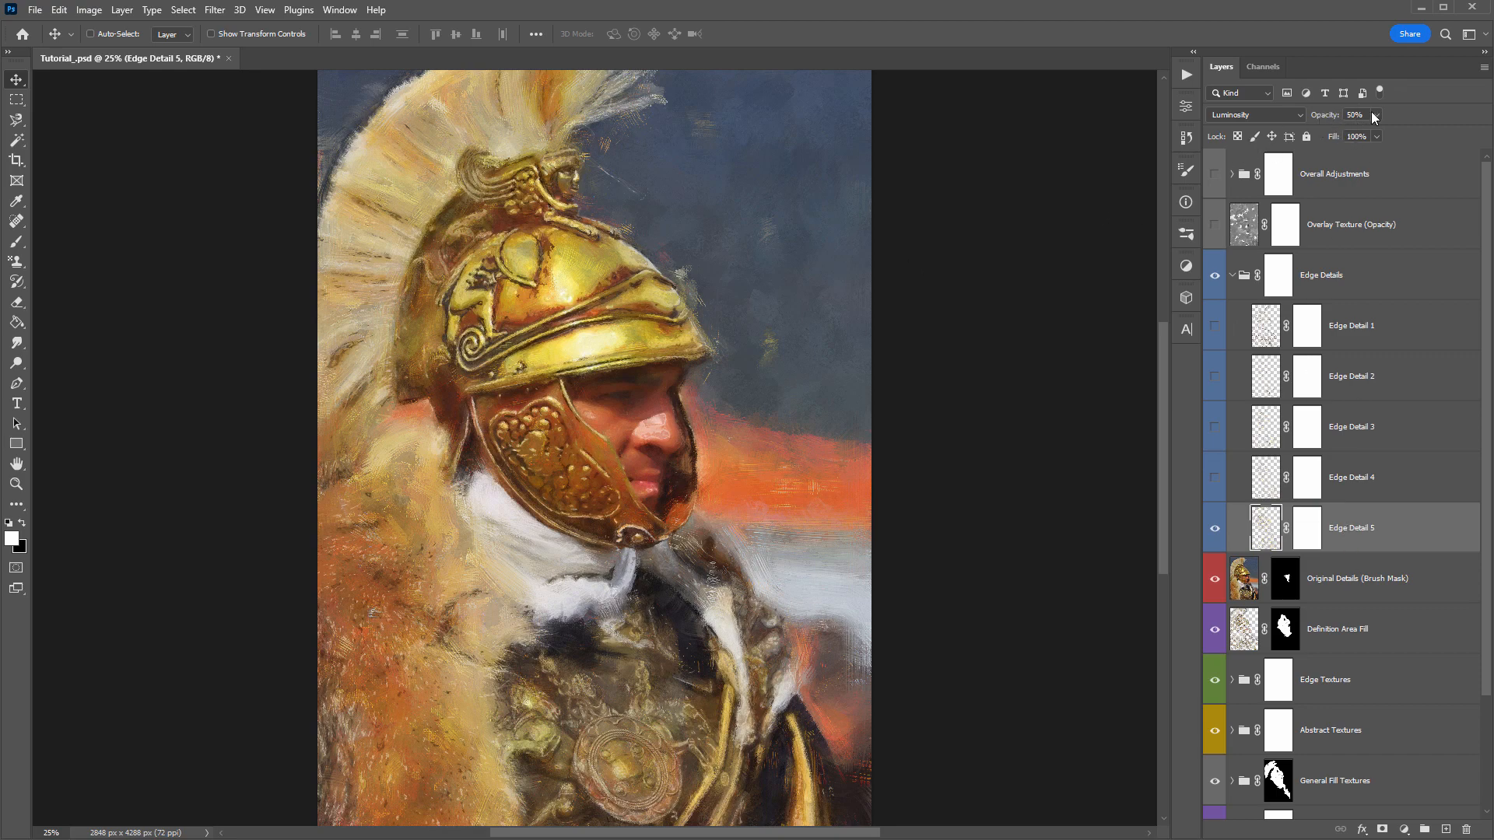
- Set the Edge Detail 5 layer's opacity to 38% and paint black on its mask over the face
mouse_move(1325, 116)
mouse_down()
mouse_move(1301, 121)
mouse_move(1316, 117)
mouse_up()
click(1309, 532)
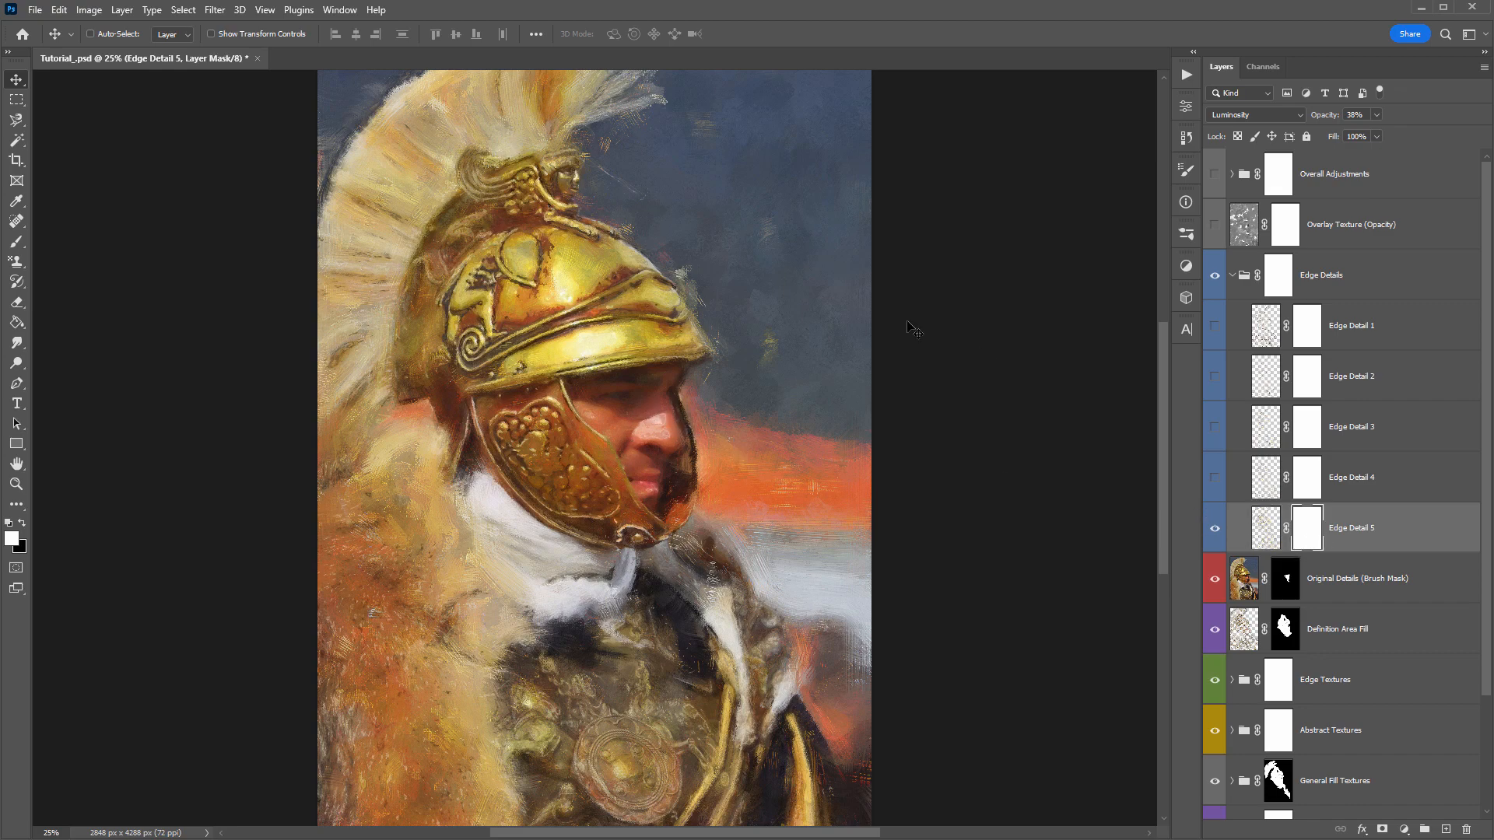
key(b)
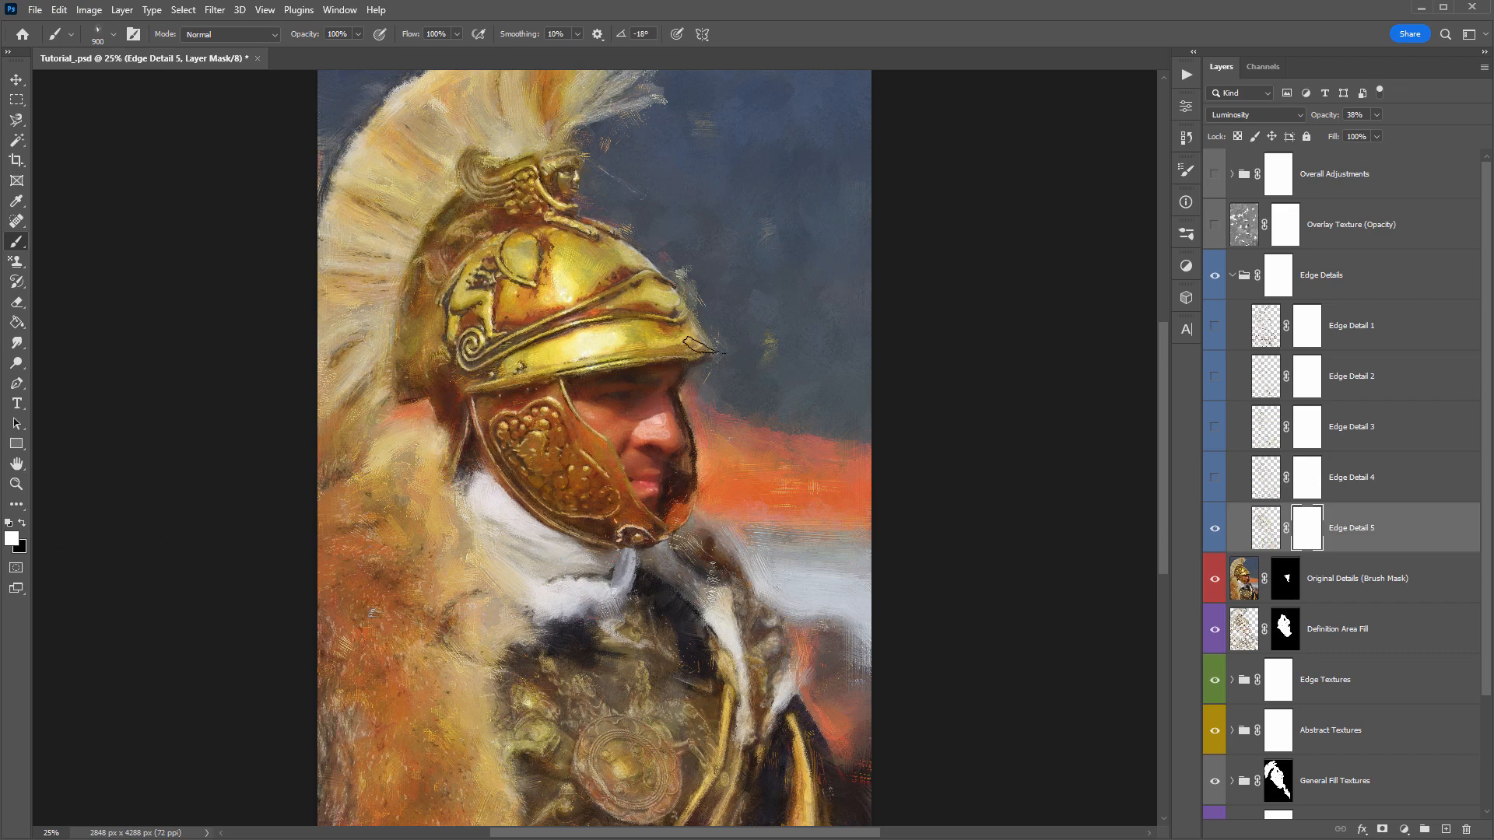
key(x)
click(639, 436)
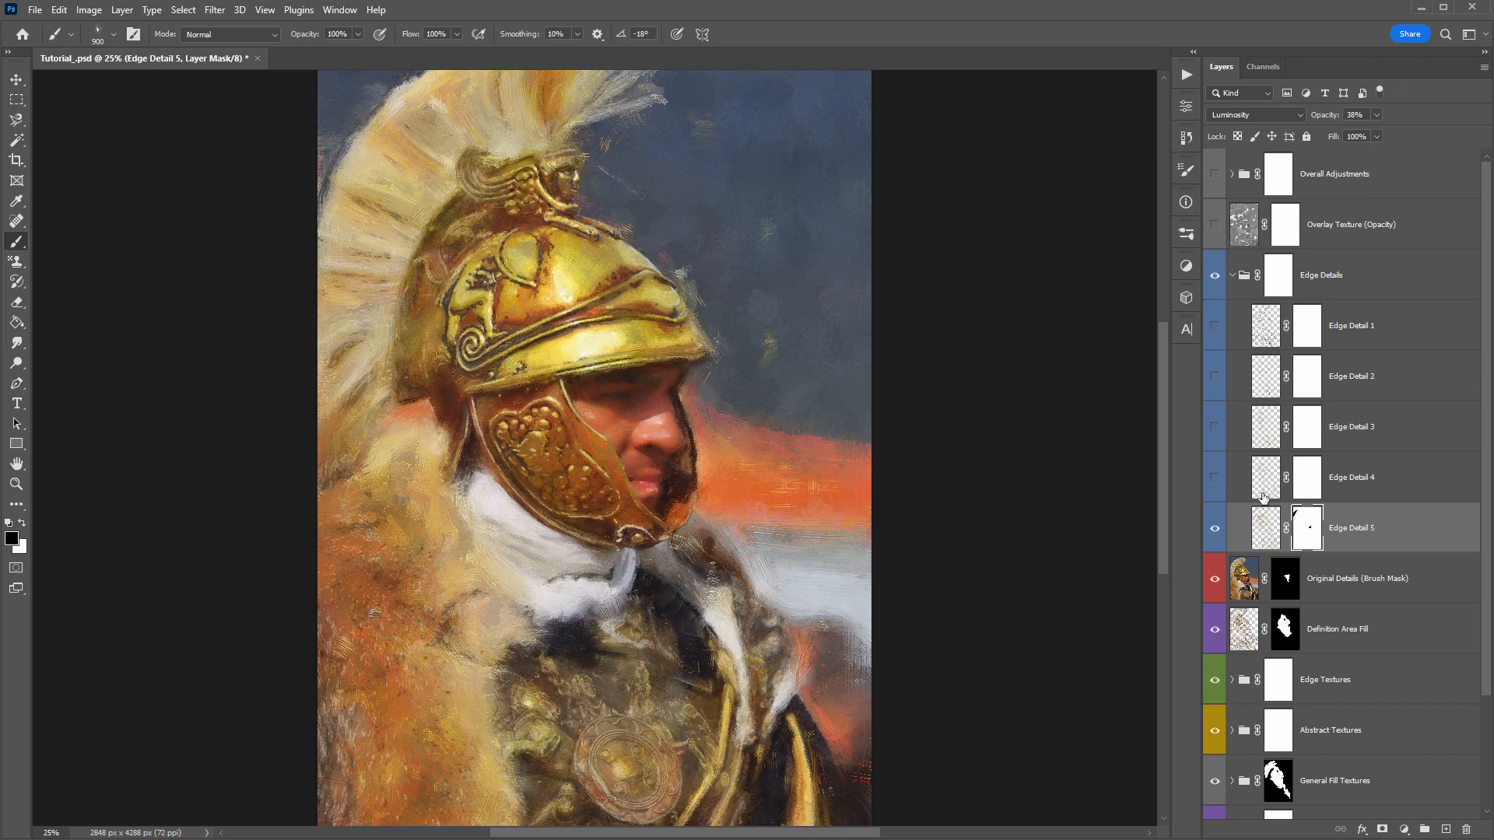
- Hide the Edge Detail 5 layer and preview Edge Detail 4 on its own, leaving both layers off
click(1213, 475)
click(1214, 525)
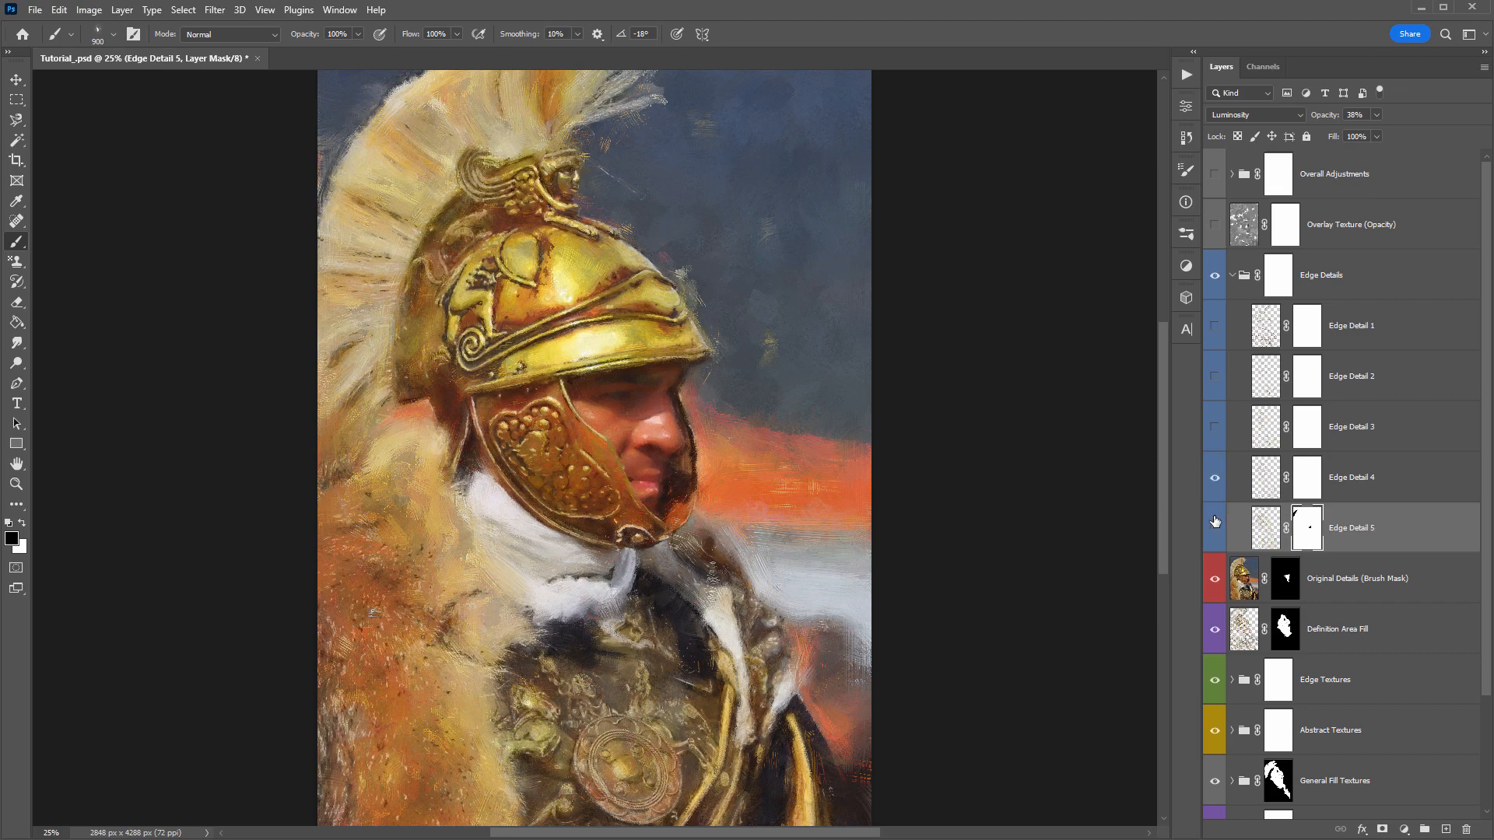
click(1214, 485)
click(1213, 484)
click(1213, 483)
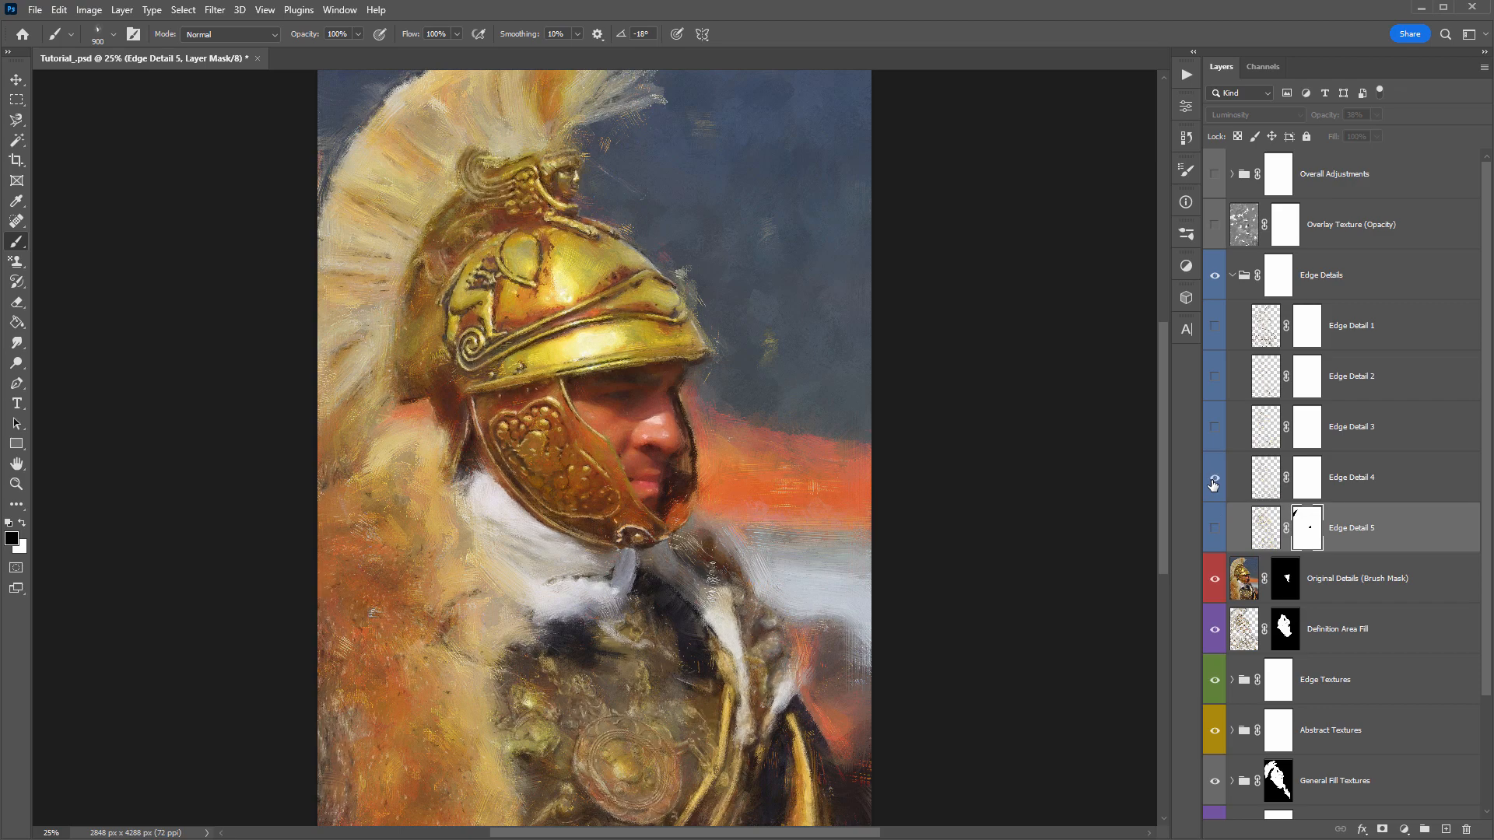
- Preview the Edge Detail 3, 2 and 1 layers, leaving only Edge Detail 3 turned on
click(1216, 429)
click(1215, 429)
click(1214, 375)
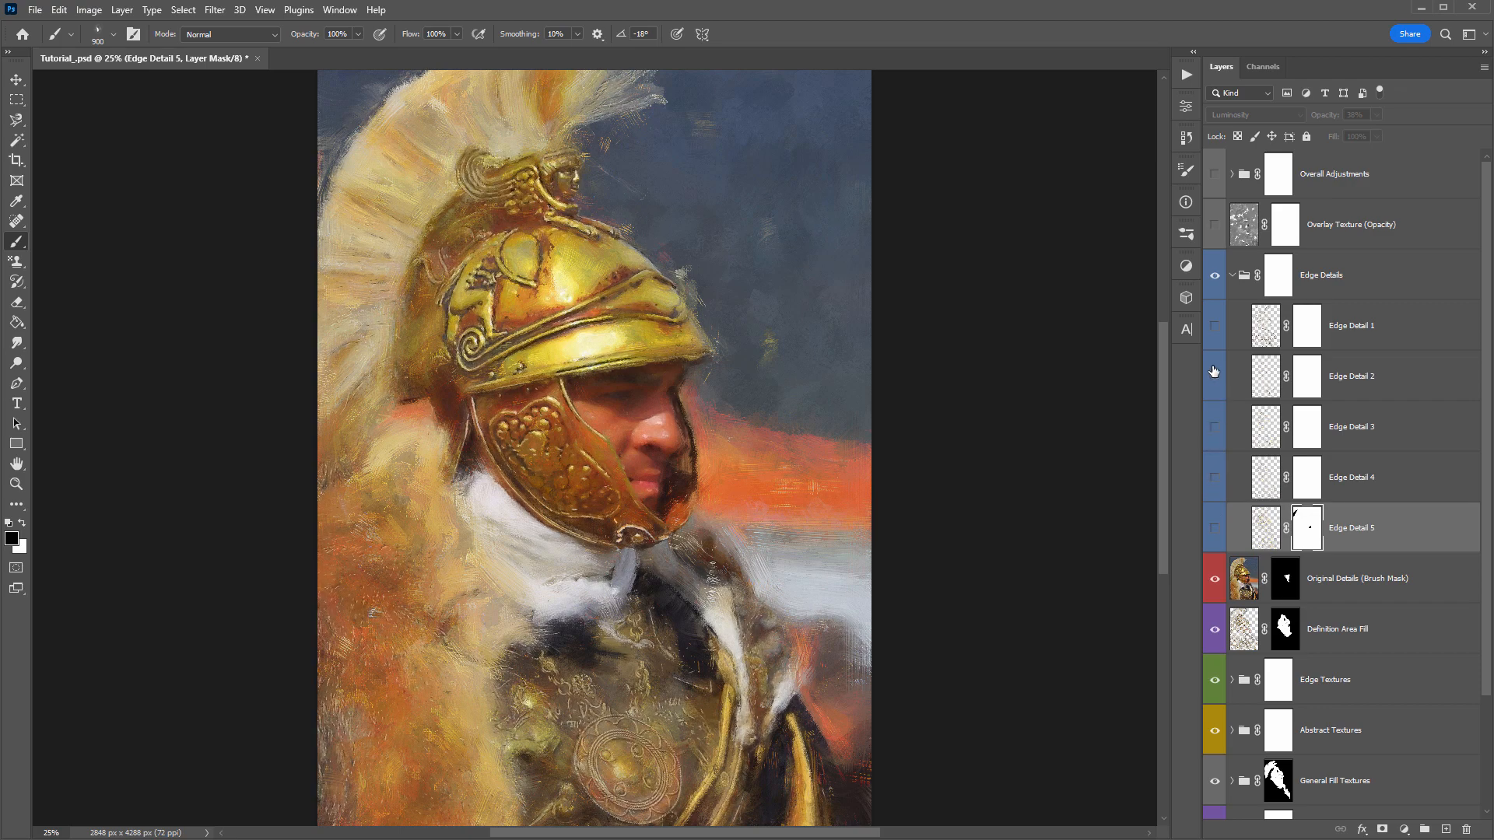
click(1214, 373)
click(1213, 329)
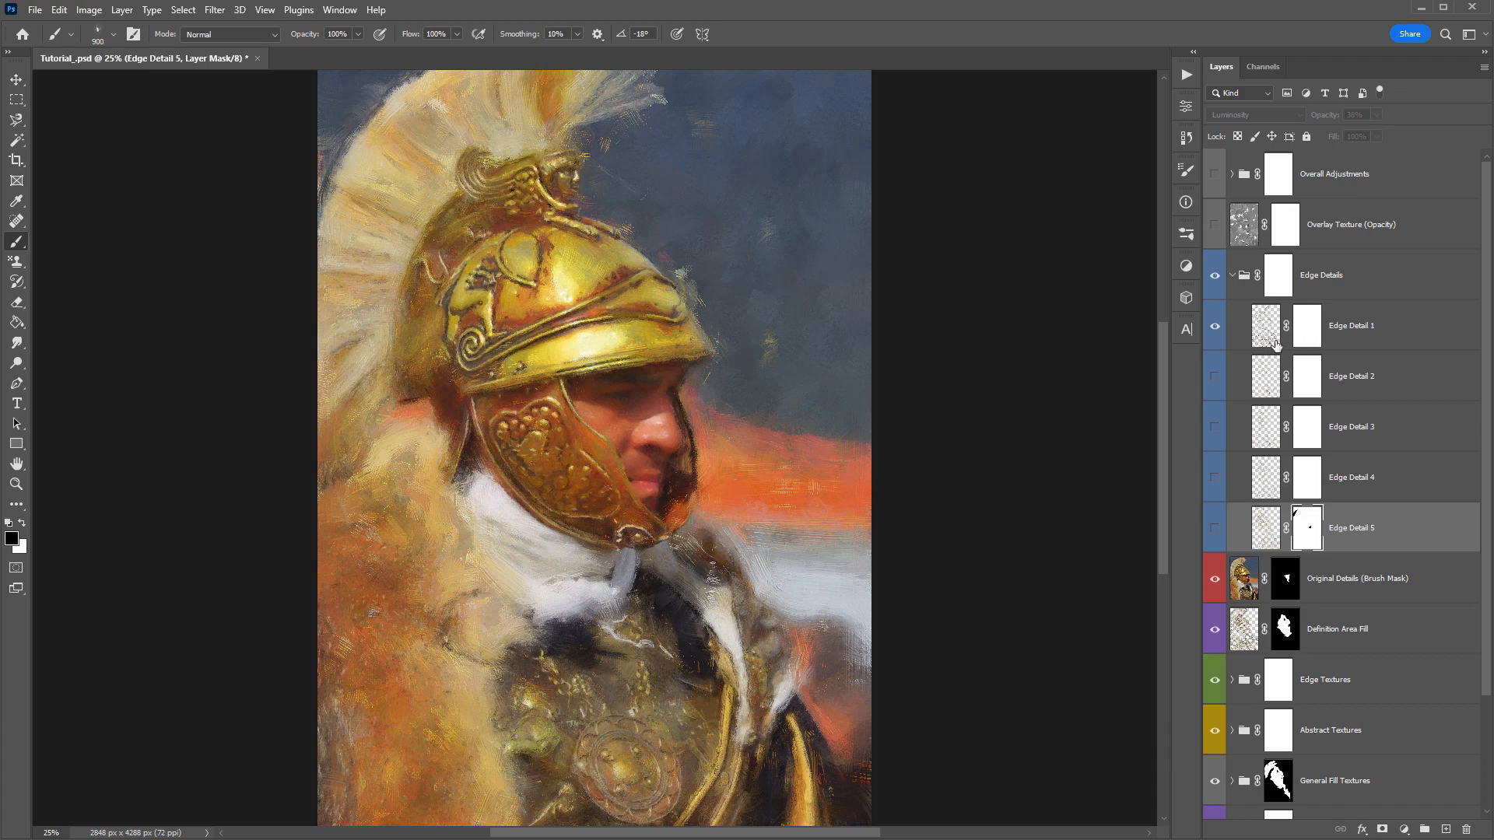
click(1214, 326)
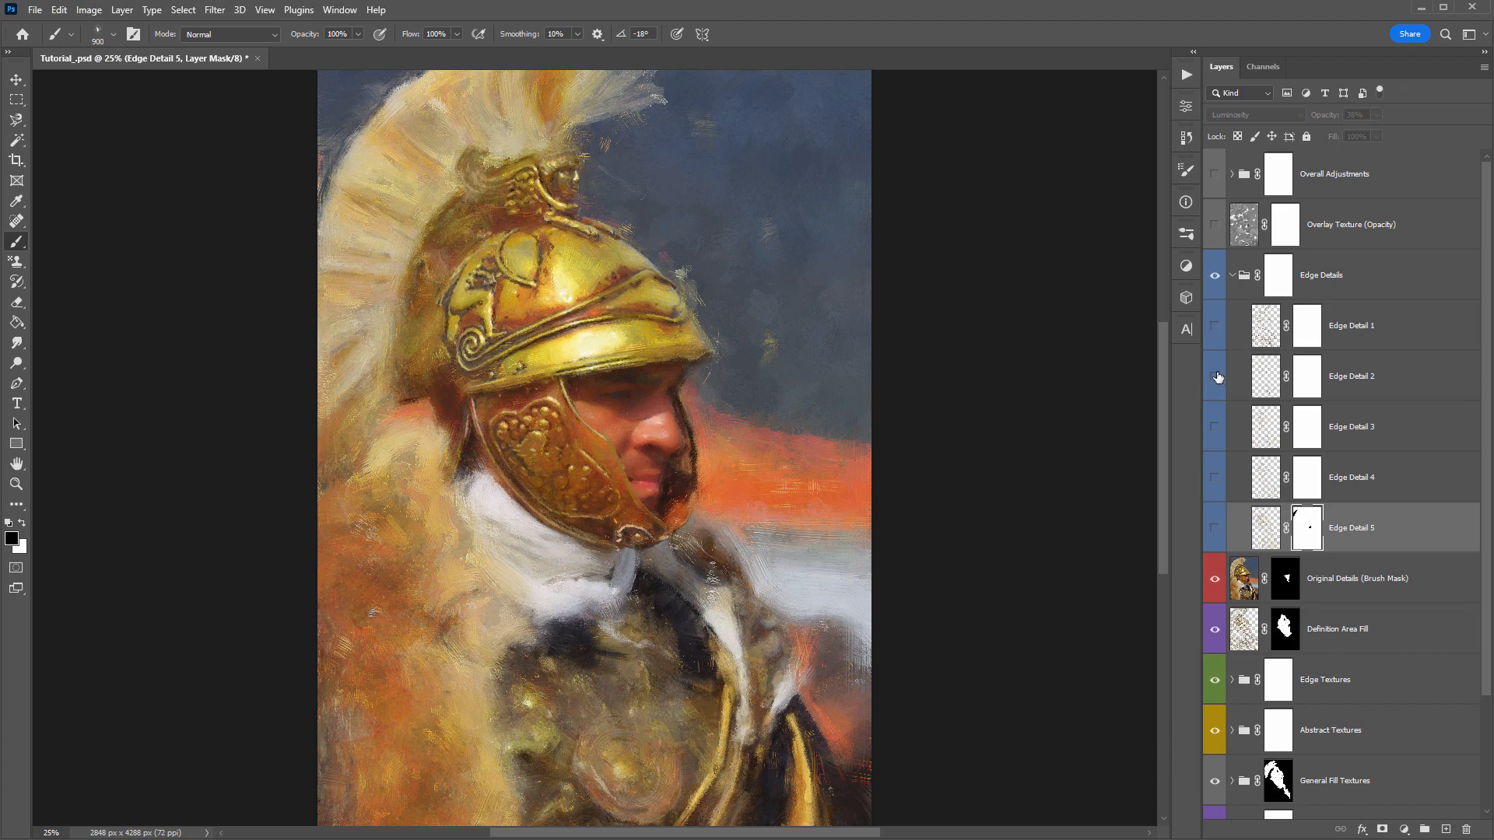
click(1214, 377)
click(1216, 424)
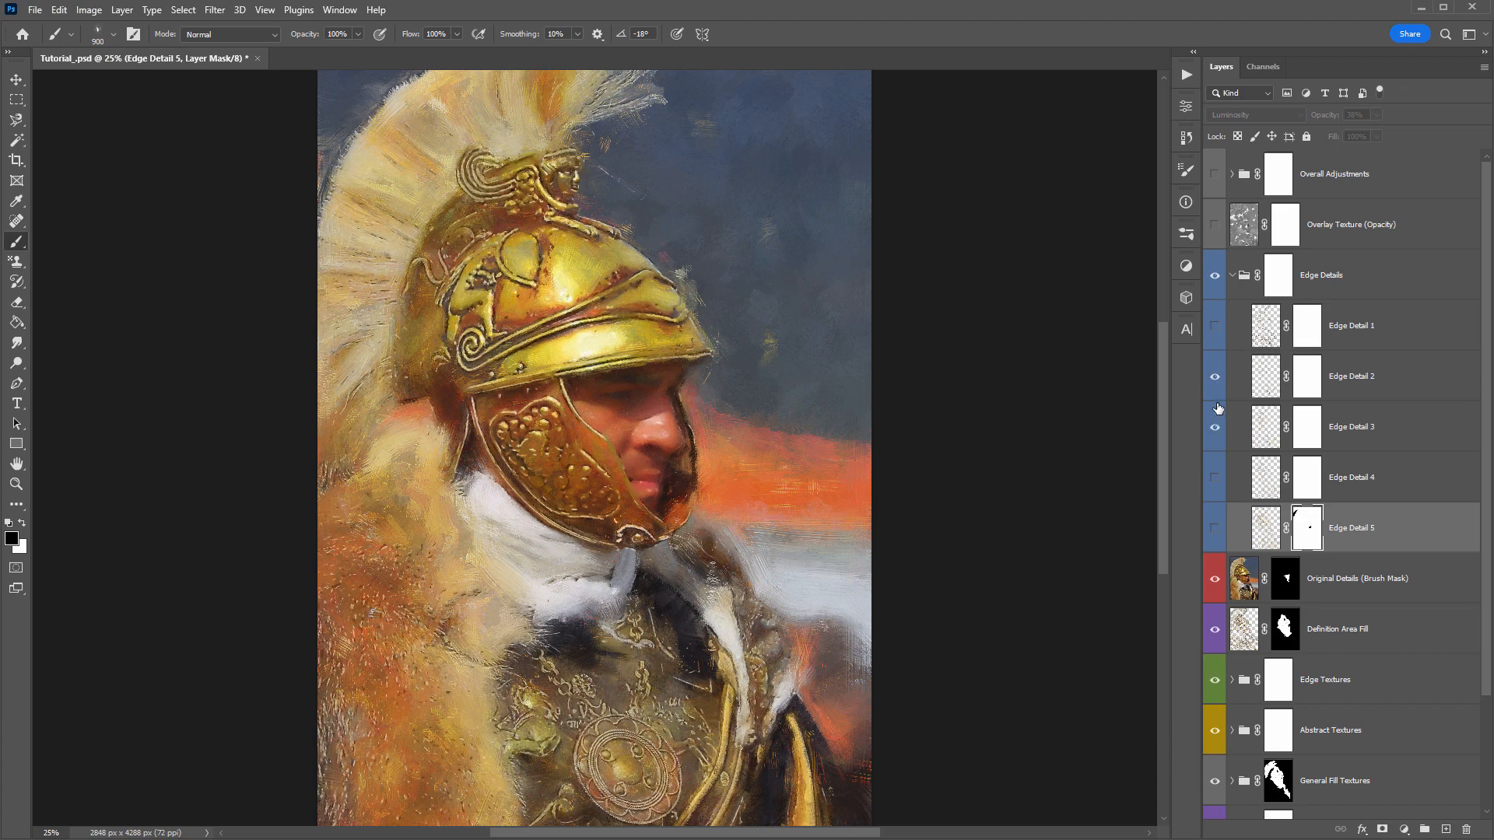
click(1214, 376)
- Invert the Edge Detail 3 mask to black, paint white over the helmet at 1200 px, and compare the layer hidden and shown
click(1305, 436)
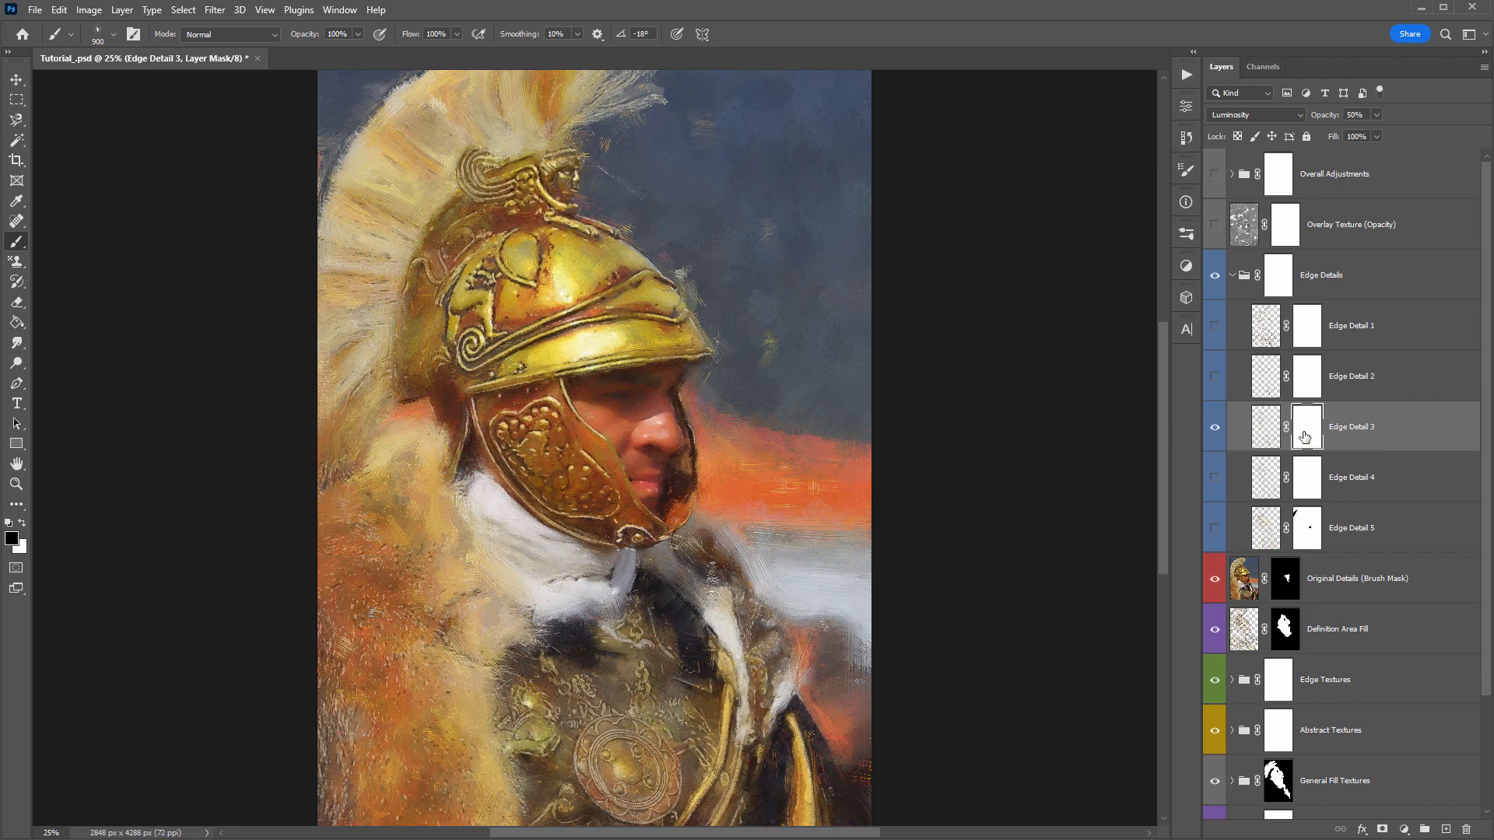
key(ctrl+i)
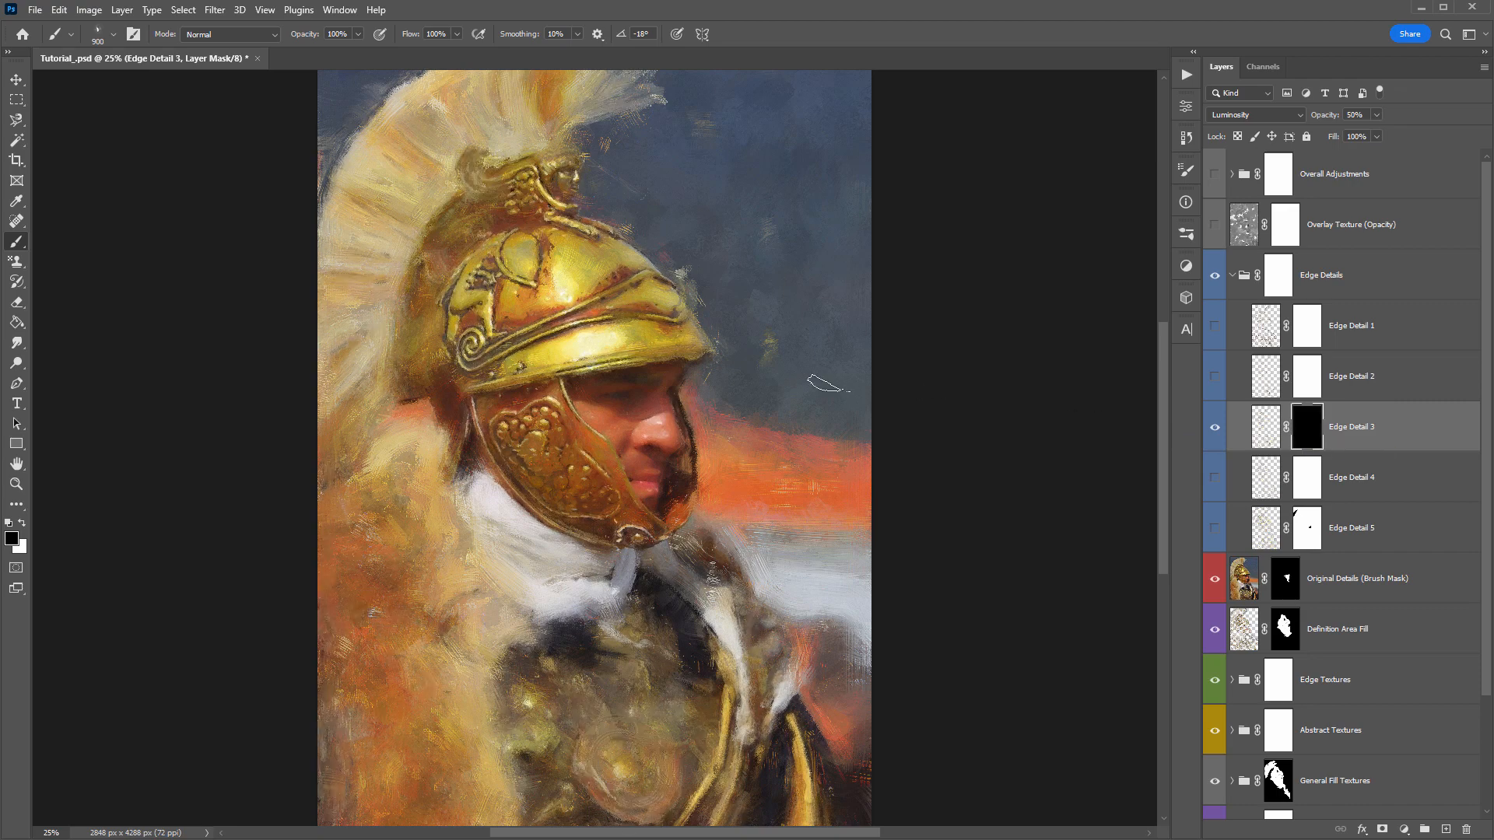
key(bracketright)
key(x)
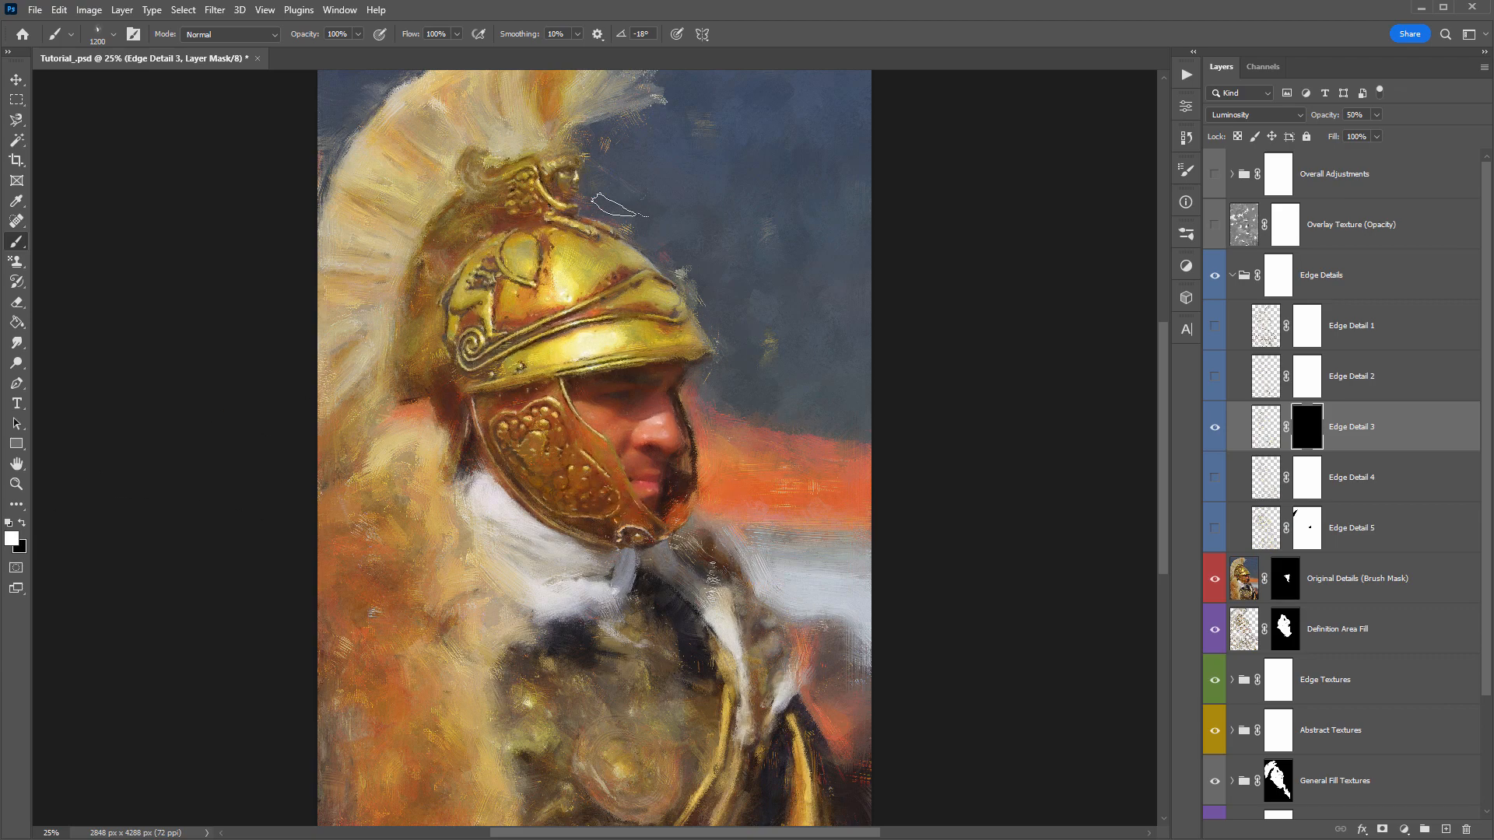
mouse_move(568, 179)
mouse_down()
mouse_move(684, 355)
mouse_move(508, 362)
mouse_move(589, 484)
mouse_up()
click(1215, 427)
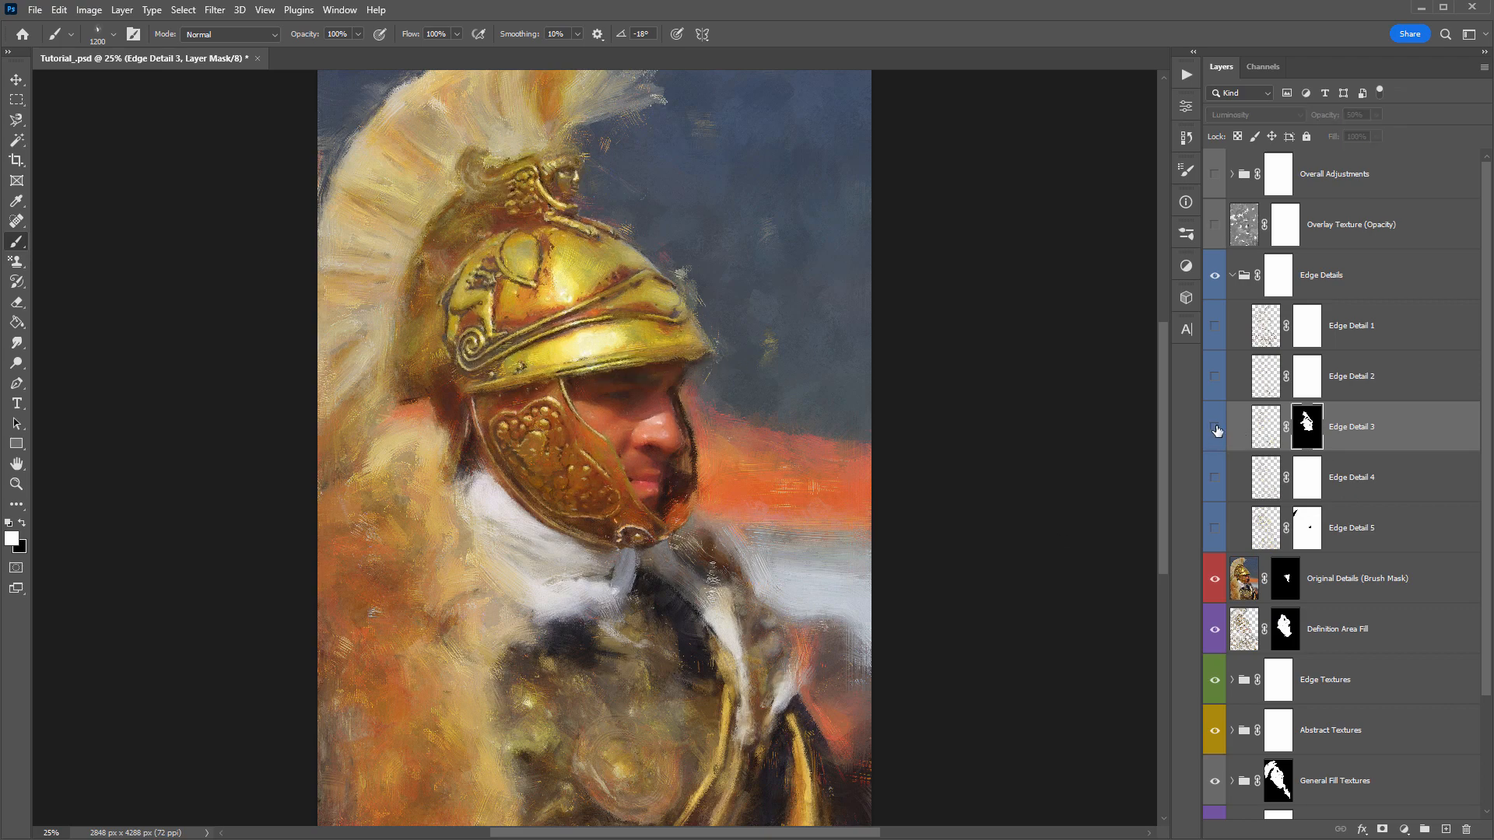
click(1215, 427)
- Collapse the Edge Details group, then turn on and select the Overlay Texture (Opacity) layer
key(v)
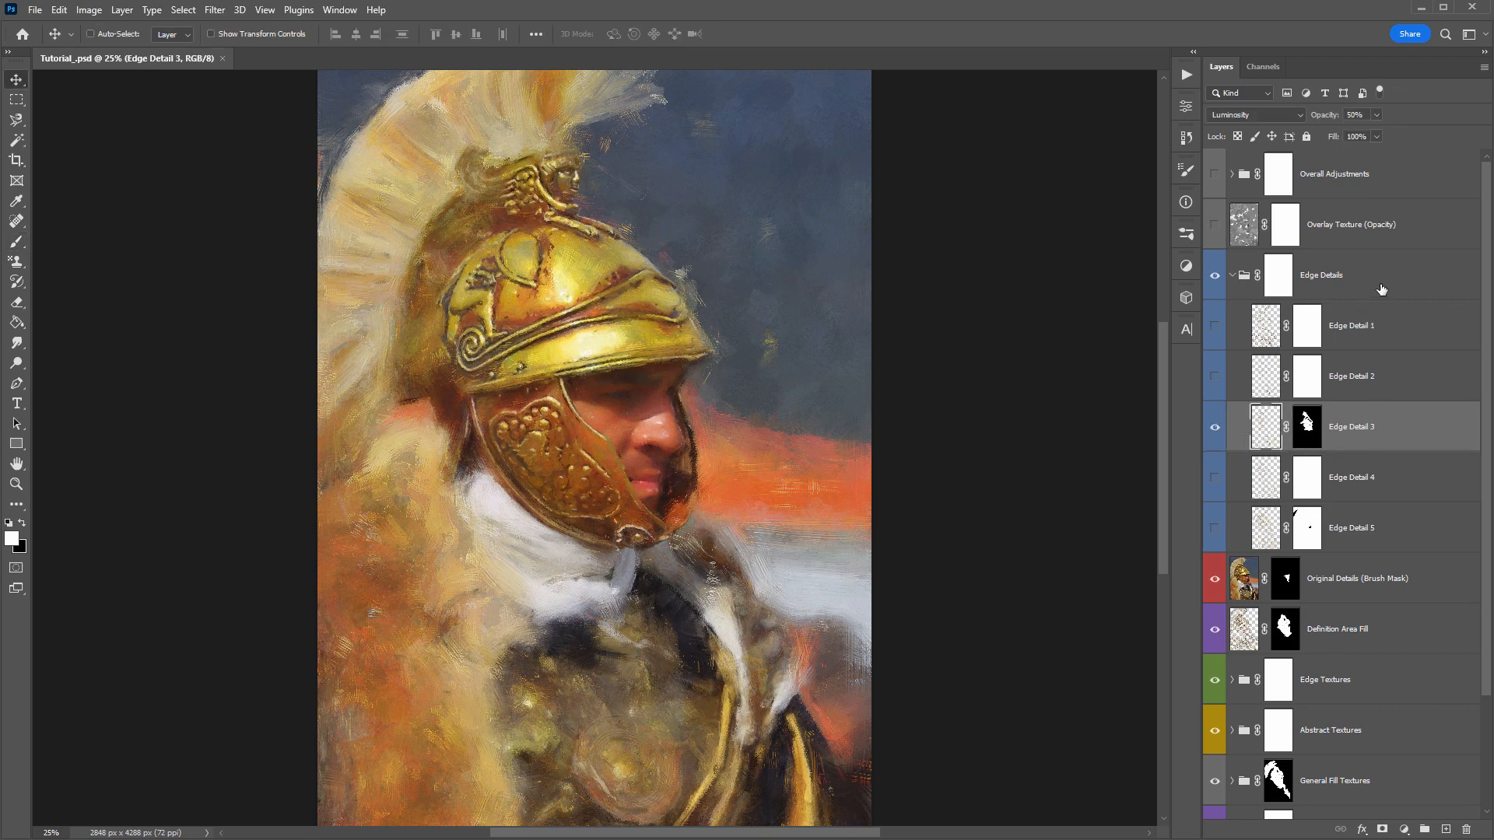
click(1262, 275)
click(1231, 274)
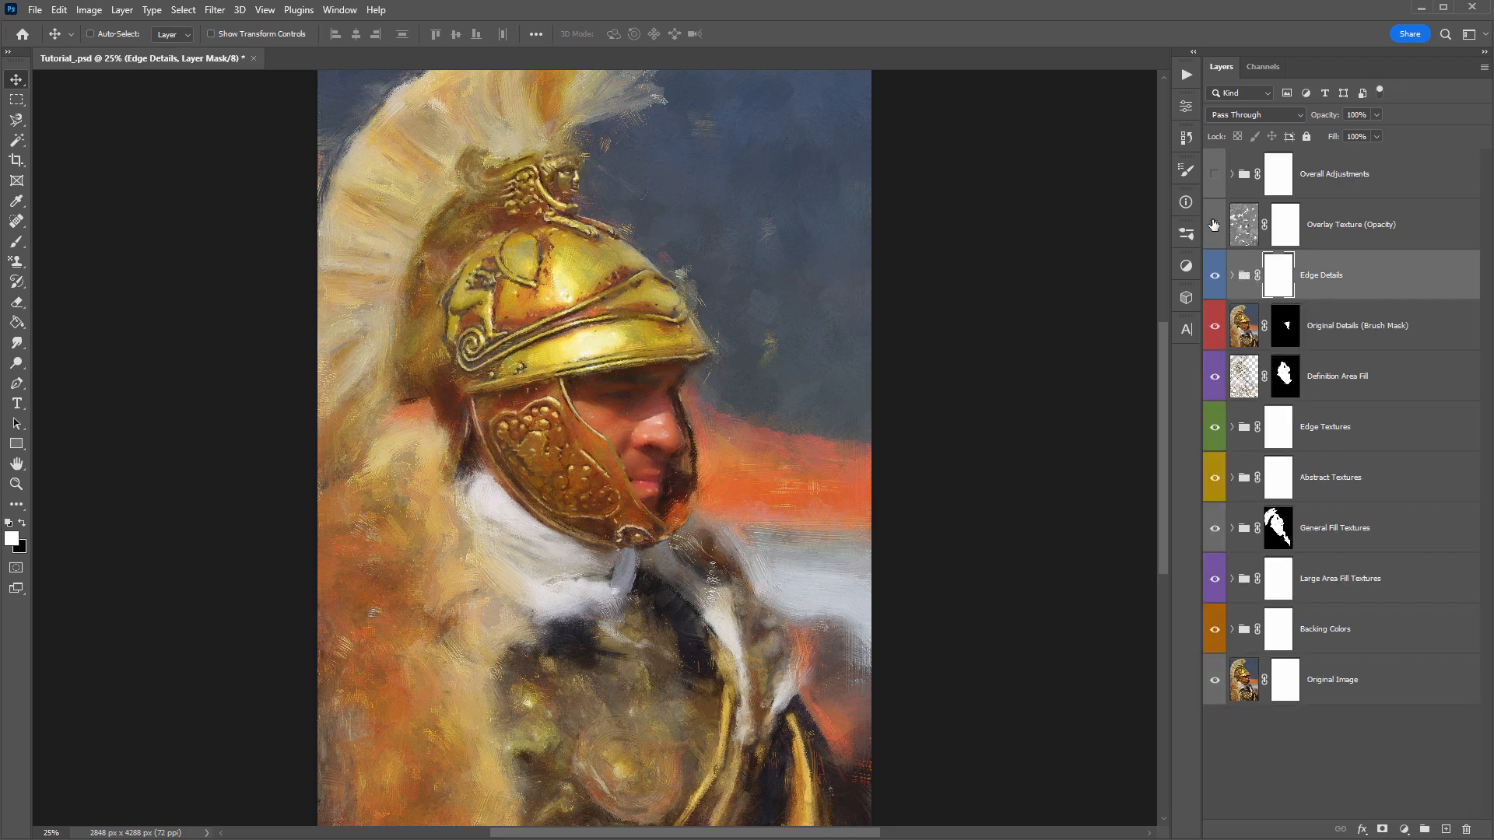
click(1214, 225)
click(1382, 235)
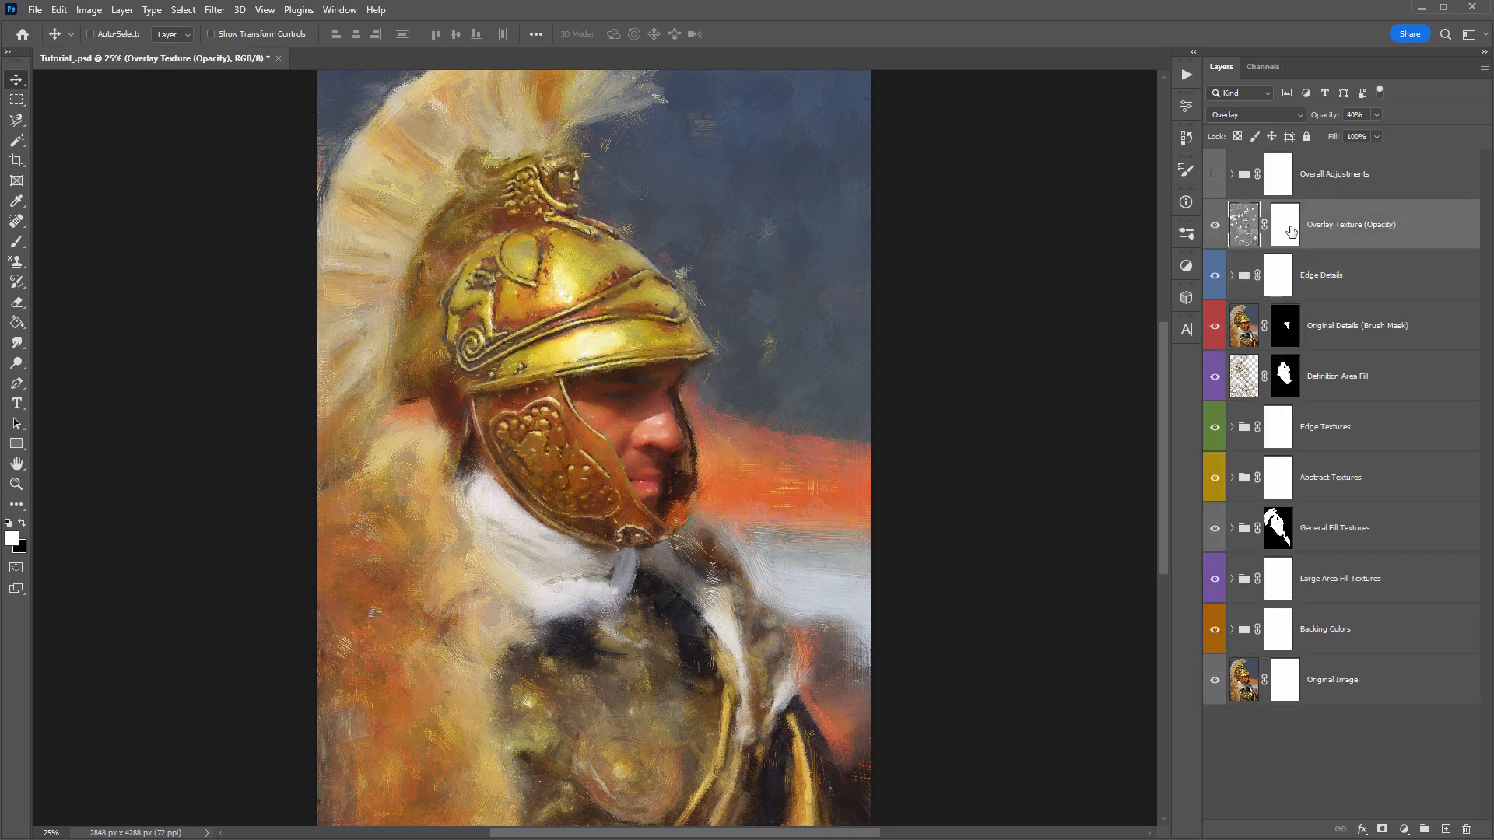
- Try the Overlay Texture (Opacity) layer at 100% opacity and compare the painting with it hidden and shown
click(1215, 230)
click(1215, 229)
click(1215, 230)
click(1217, 230)
click(1213, 228)
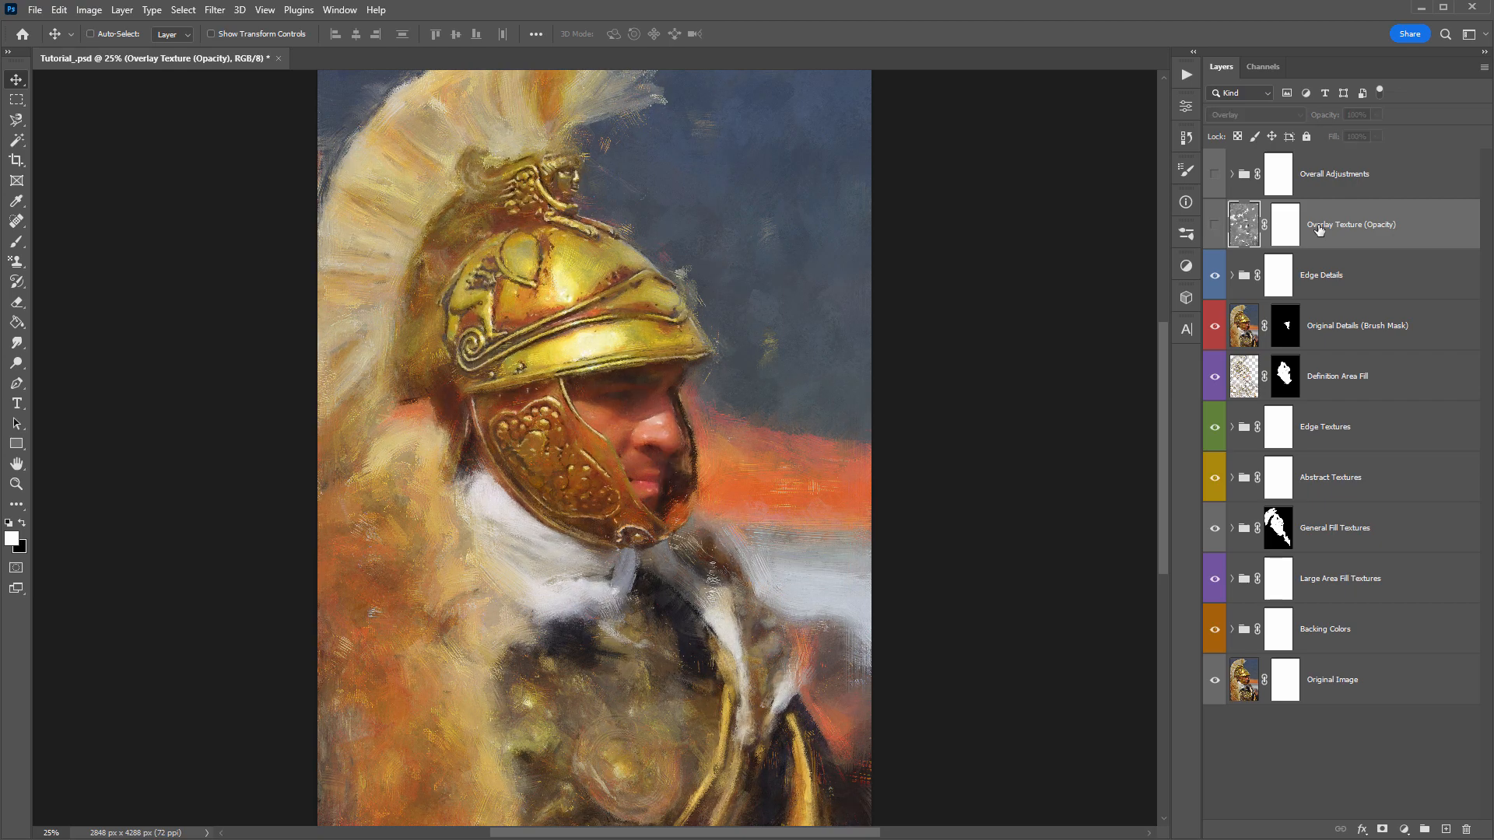
key(ctrl+comma)
key(ctrl+comma)
key(ctrl+comma)
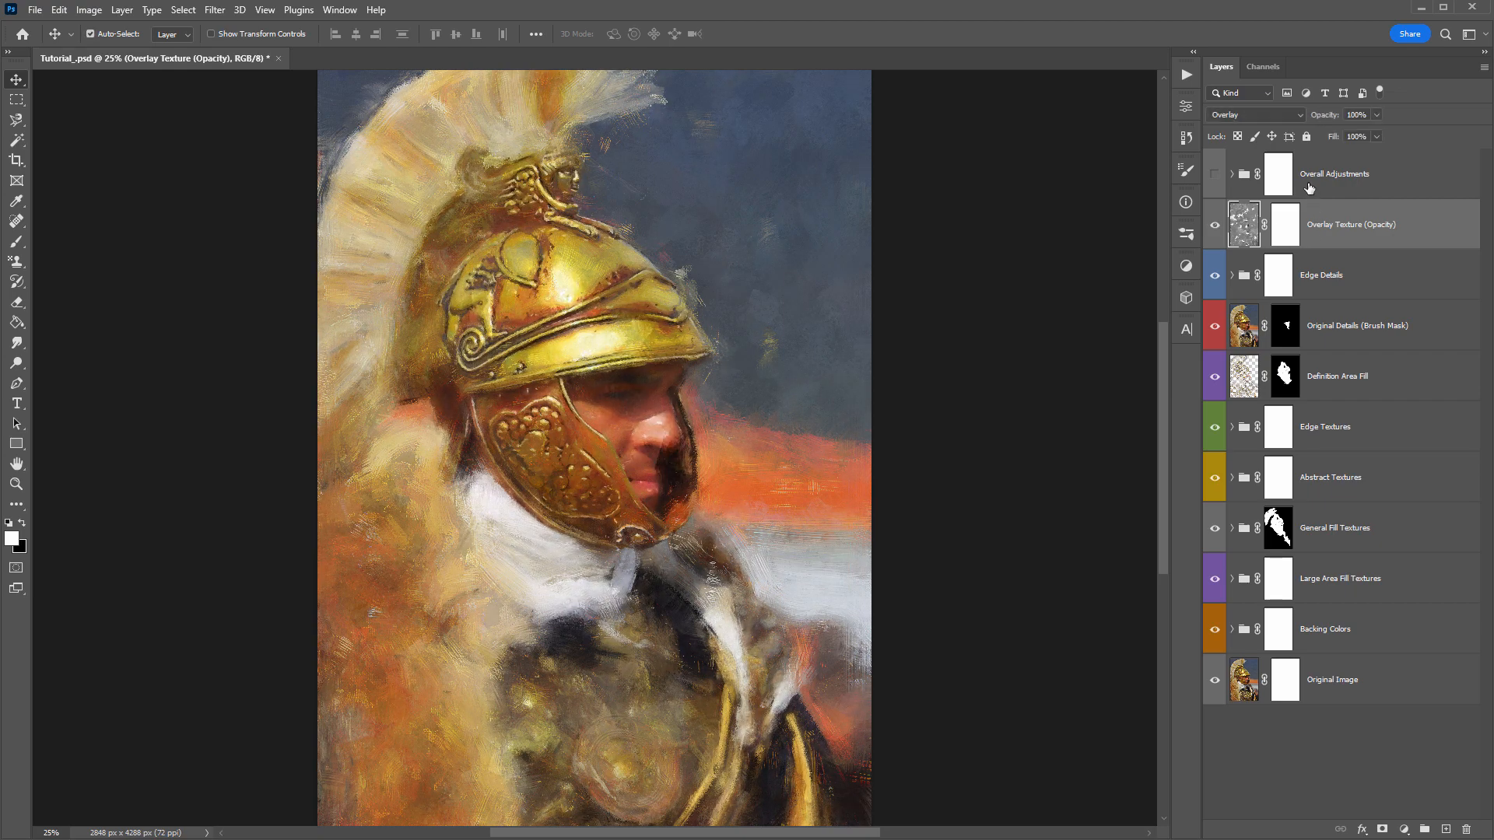
- Set the Overlay Texture (Opacity) layer's opacity to 40% and compare the painting with it hidden and shown, leaving it off
click(1234, 114)
click(1237, 117)
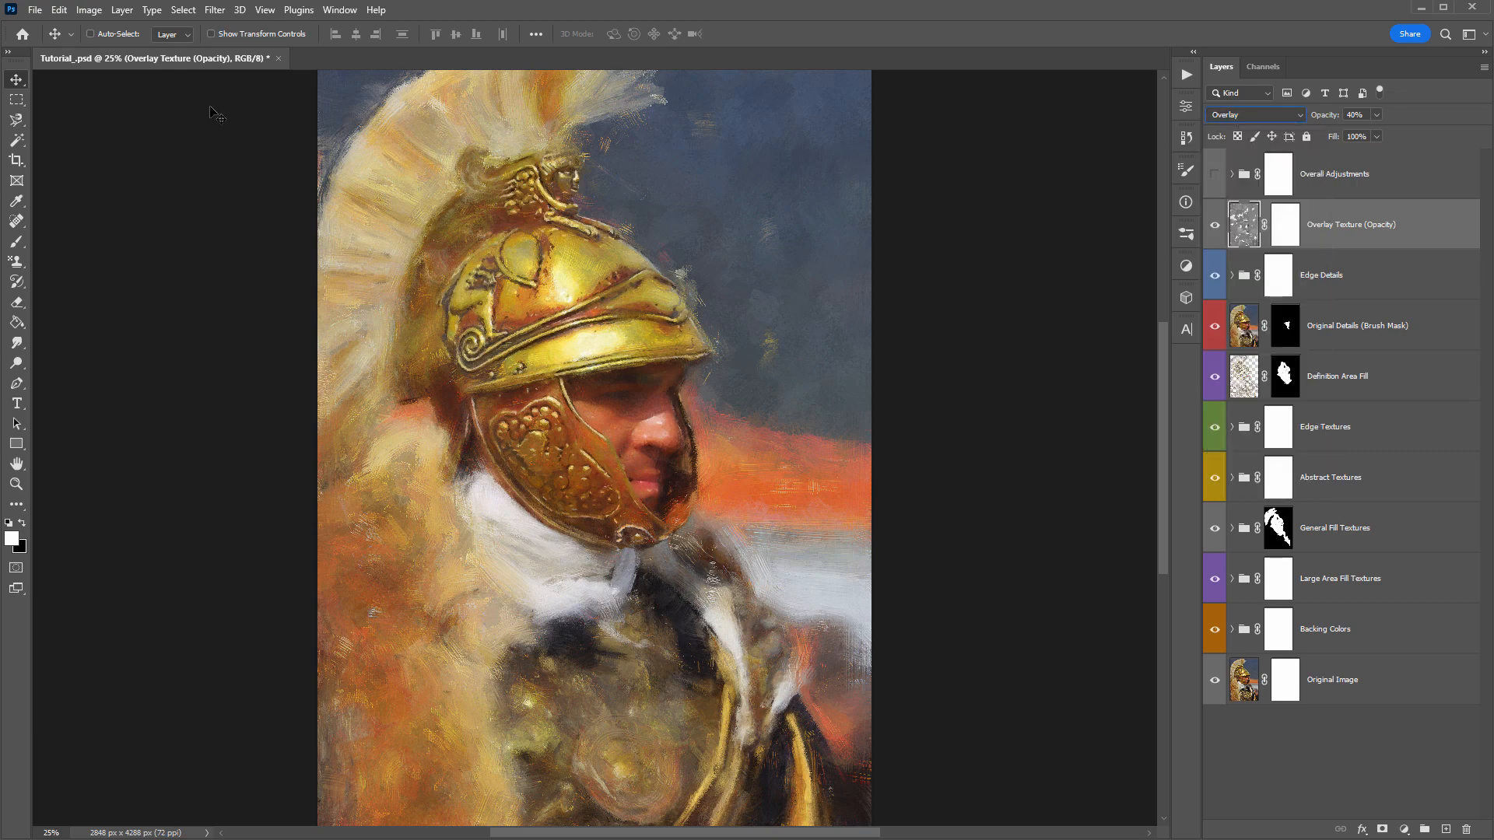
click(1218, 227)
click(1219, 227)
click(1219, 227)
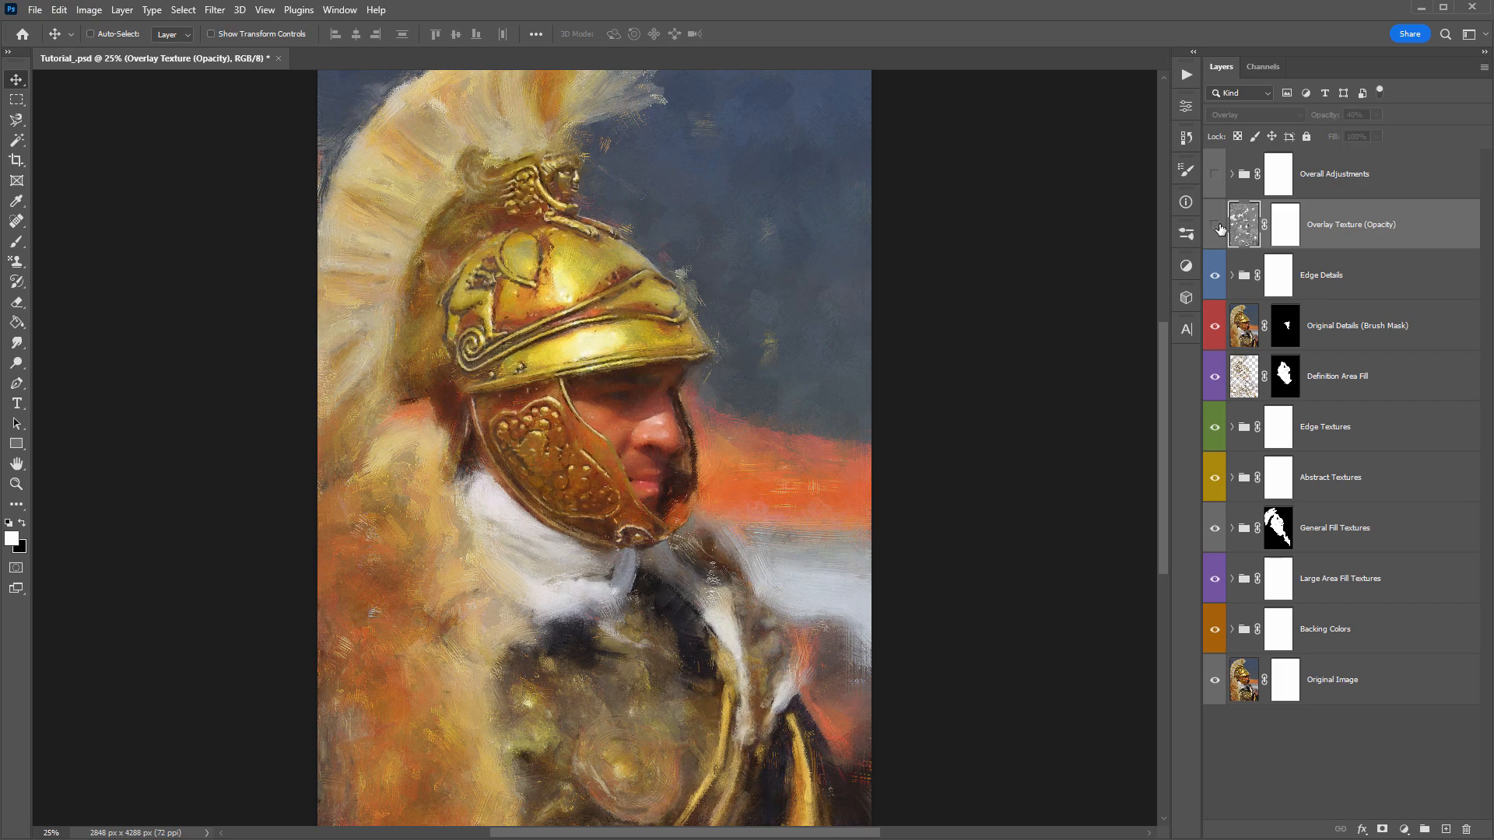
click(1218, 227)
click(1218, 227)
click(1218, 226)
click(1218, 226)
- Turn on the Overall Adjustments group and expand it to show its adjustment layers
click(1353, 179)
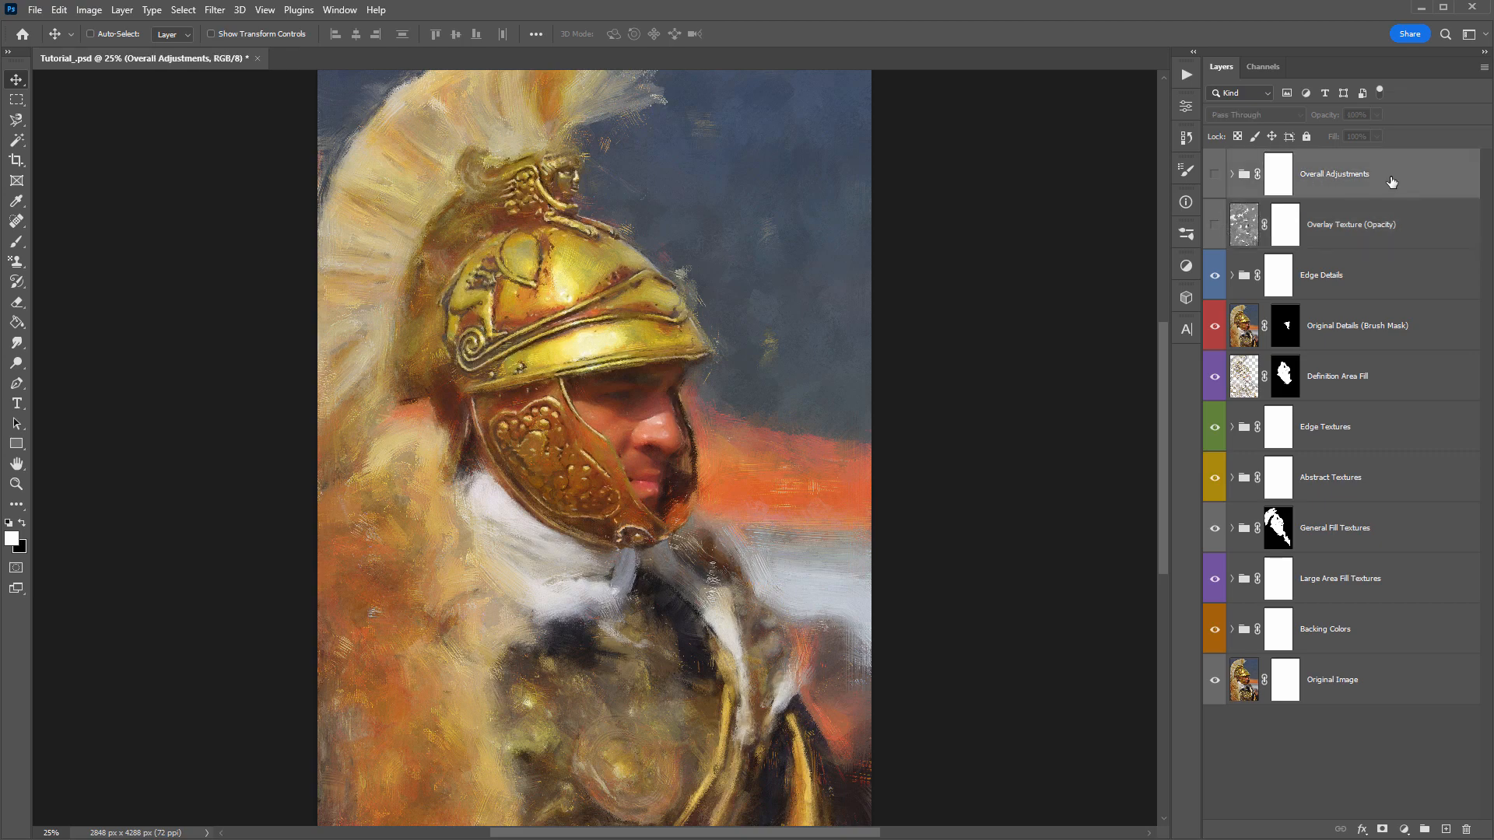
click(1214, 174)
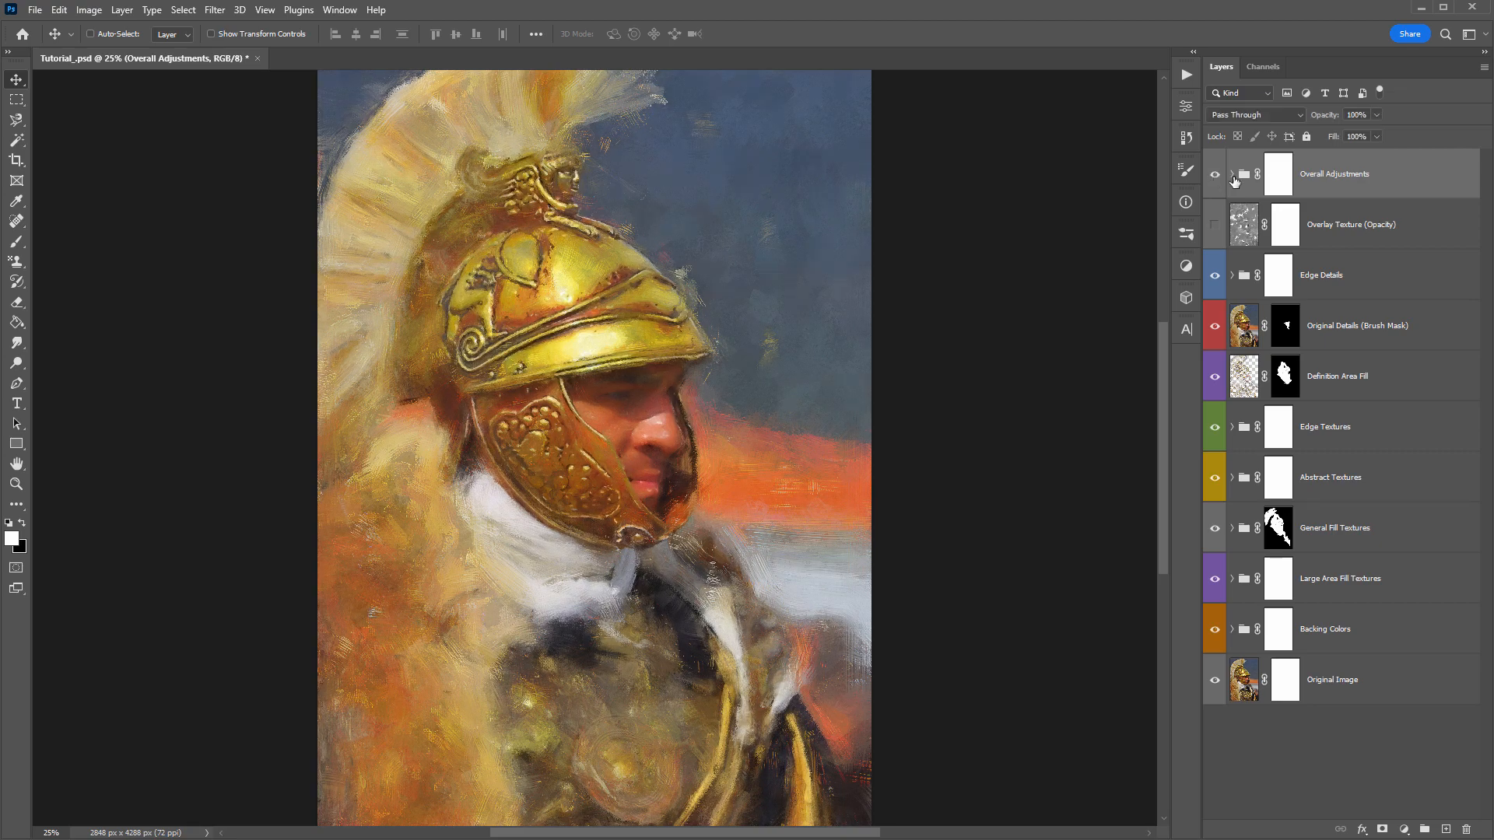
click(1232, 176)
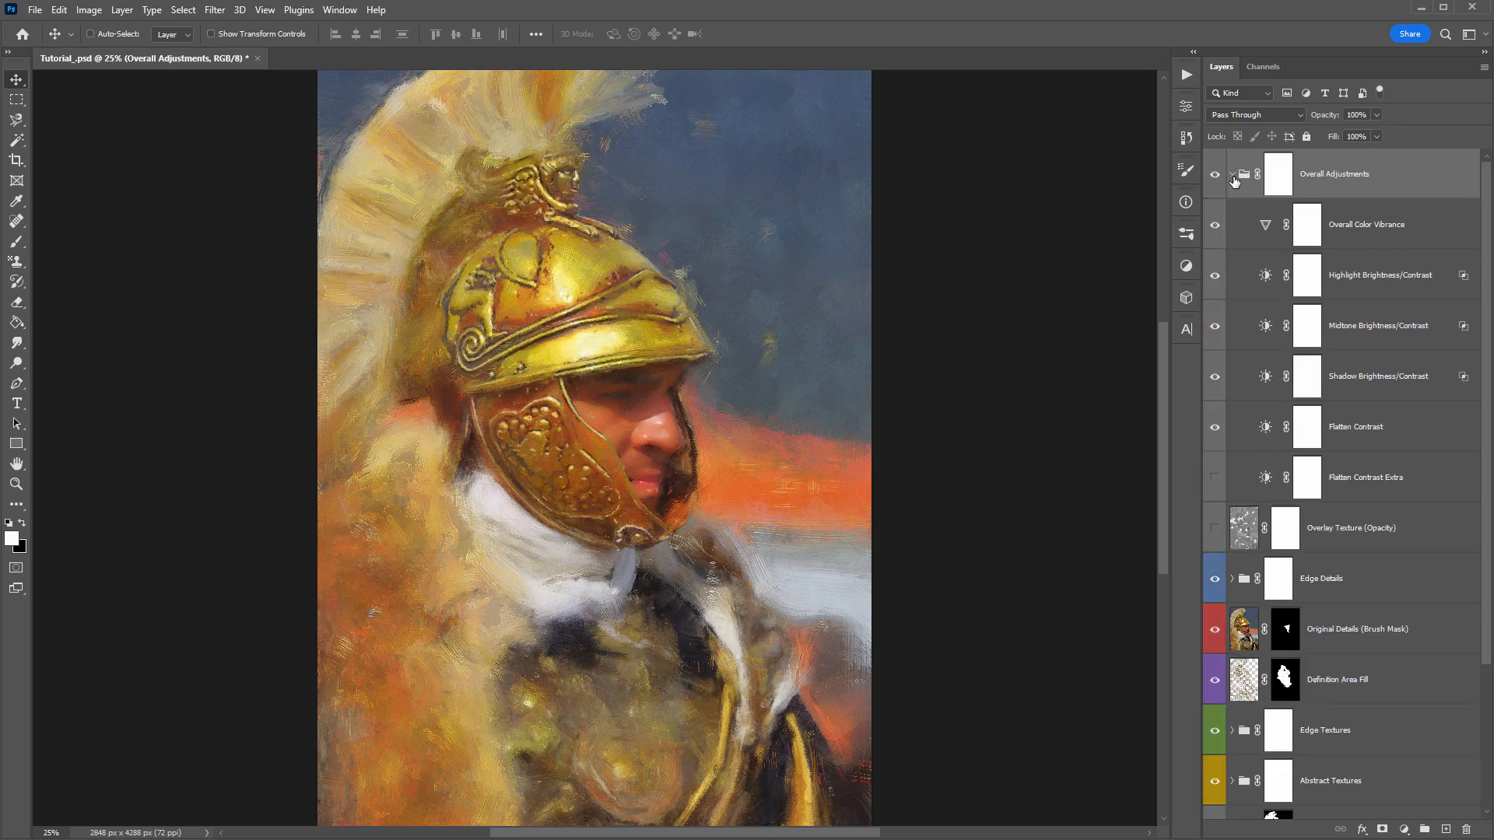
- Open the Highlight Brightness/Contrast adjustment and try different contrast amounts on the painting's highlights
click(1371, 282)
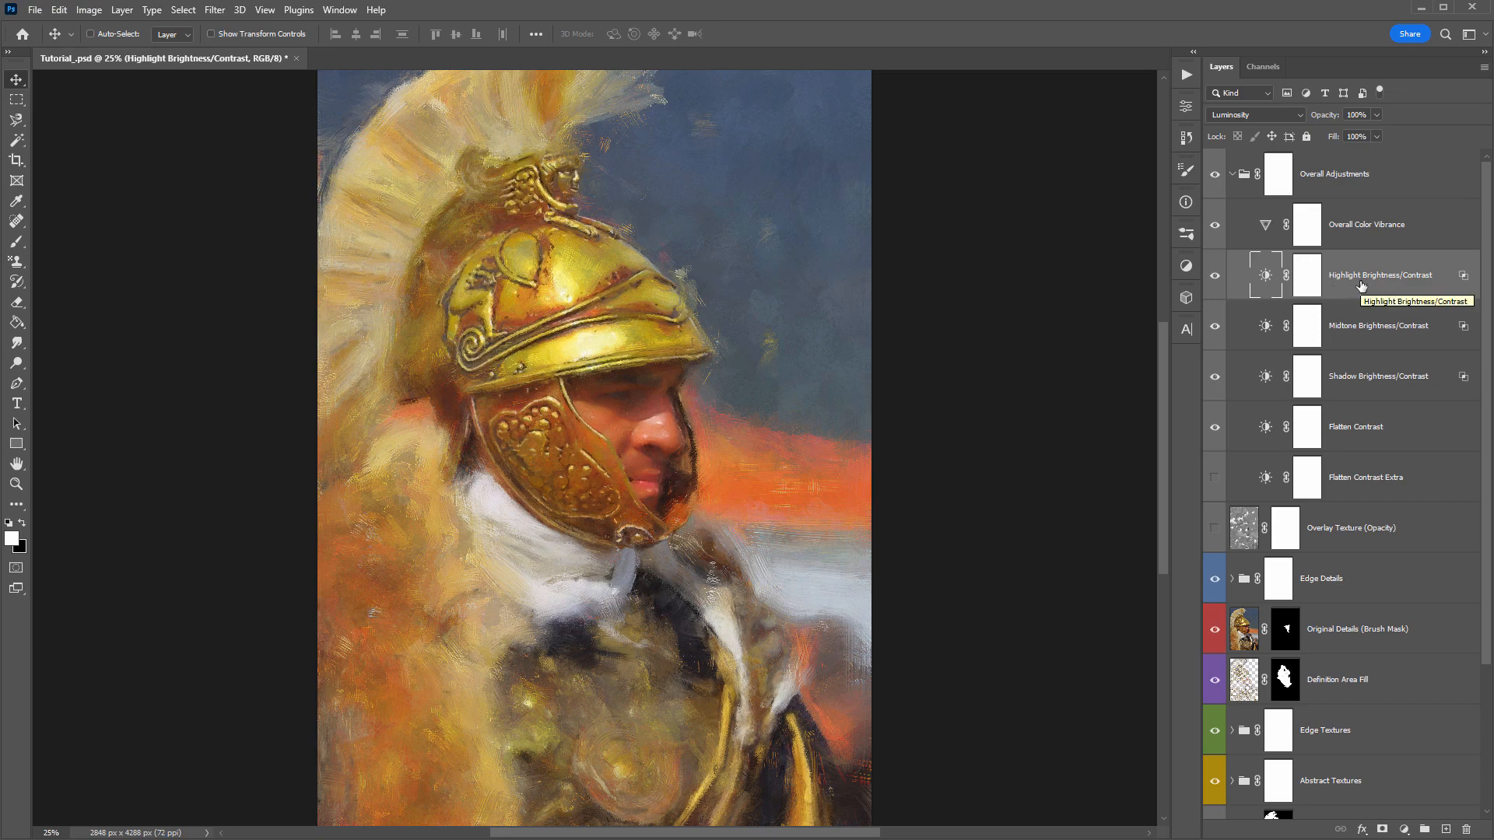
double_click(1265, 277)
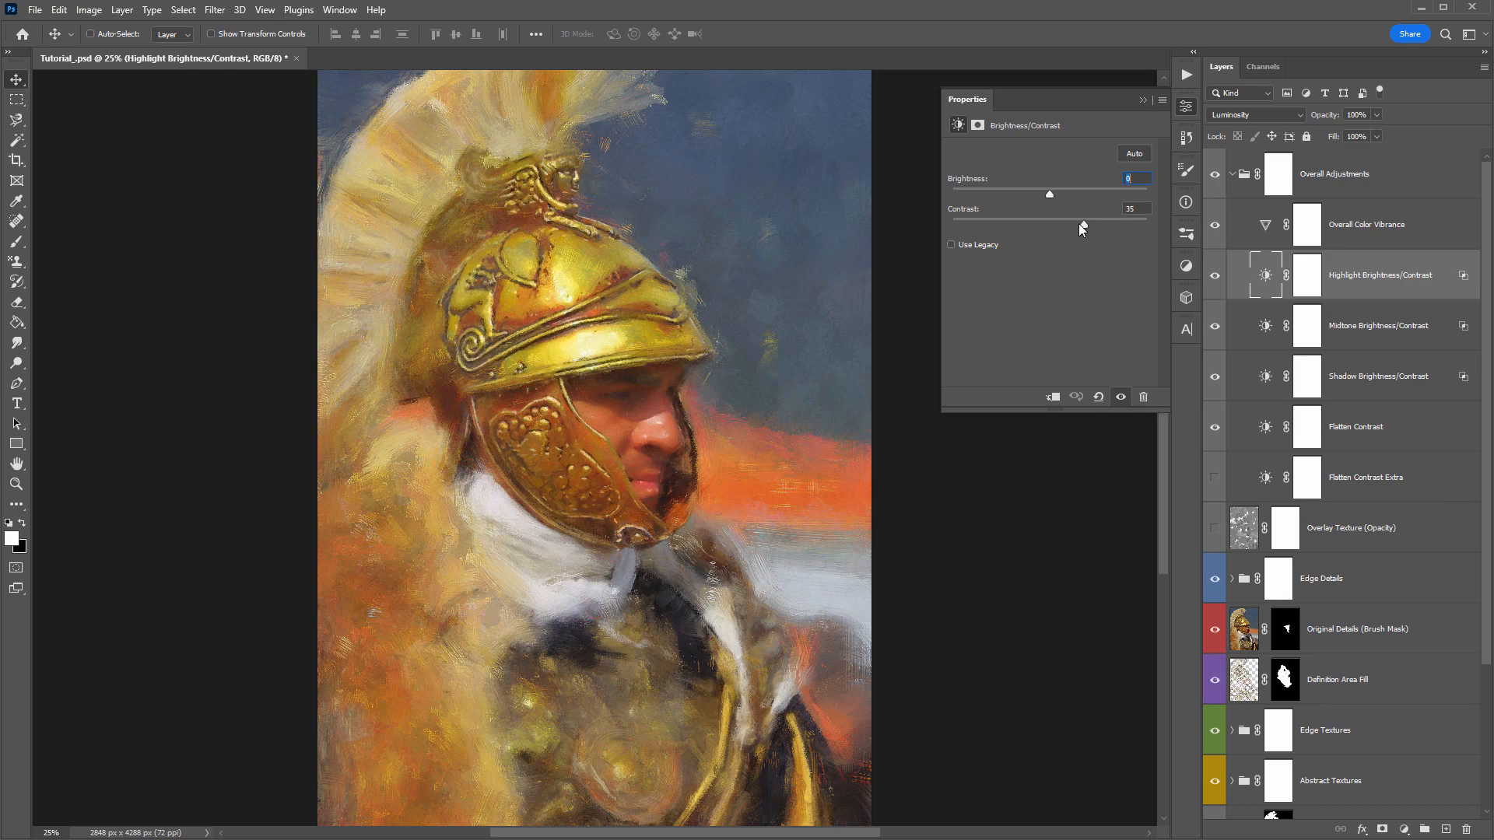
mouse_move(1064, 225)
mouse_down()
mouse_move(1040, 223)
mouse_move(1112, 227)
mouse_up()
drag(1052, 226, 1146, 226)
mouse_move(1044, 221)
mouse_down()
mouse_move(1149, 221)
mouse_move(1059, 228)
mouse_move(1125, 191)
mouse_move(1049, 188)
mouse_up()
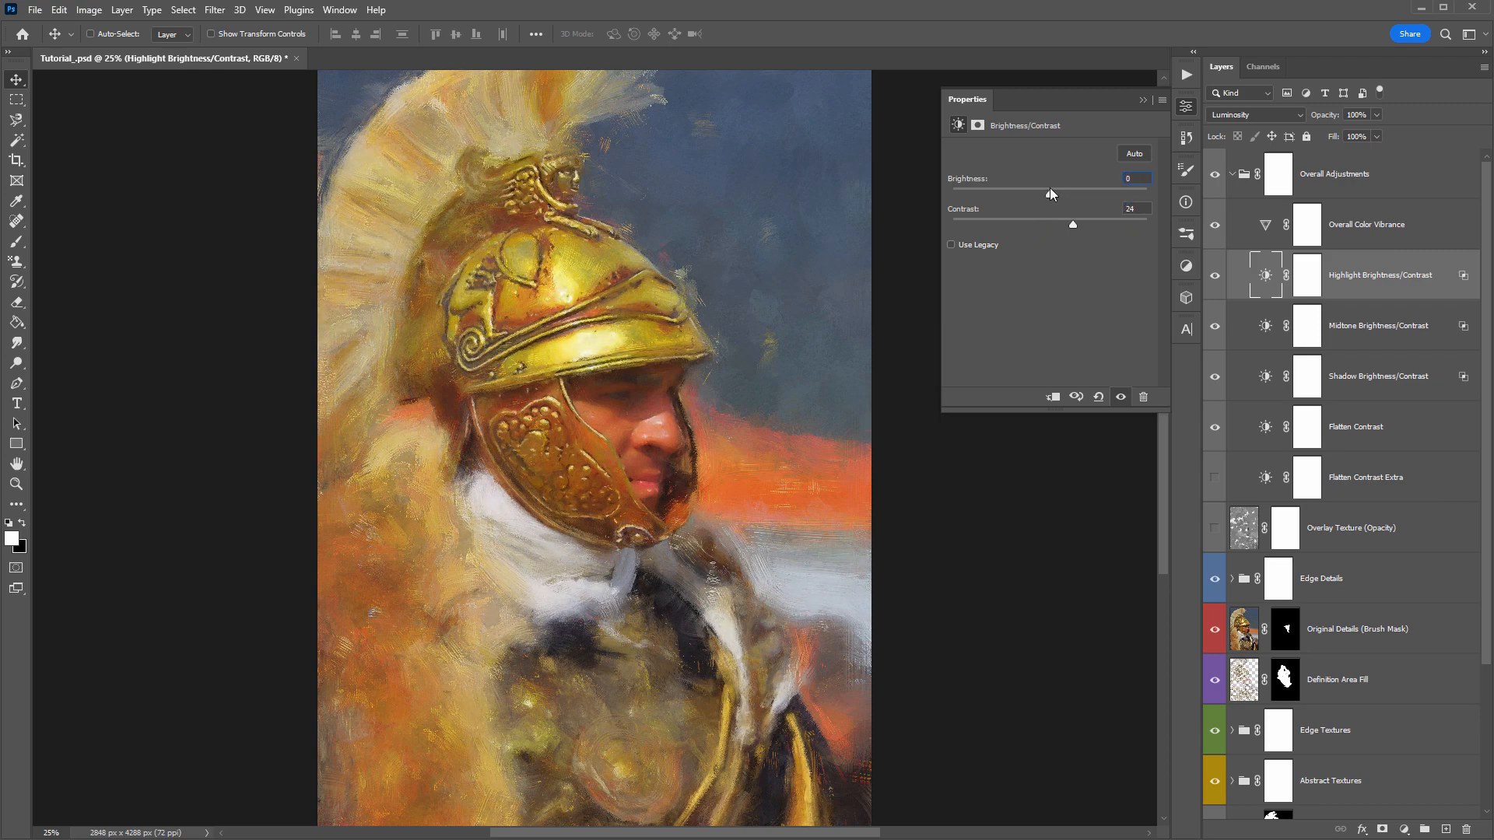
- Set the Midtone Brightness/Contrast adjustment to brightness 10 and contrast 6, and close its settings
click(1421, 330)
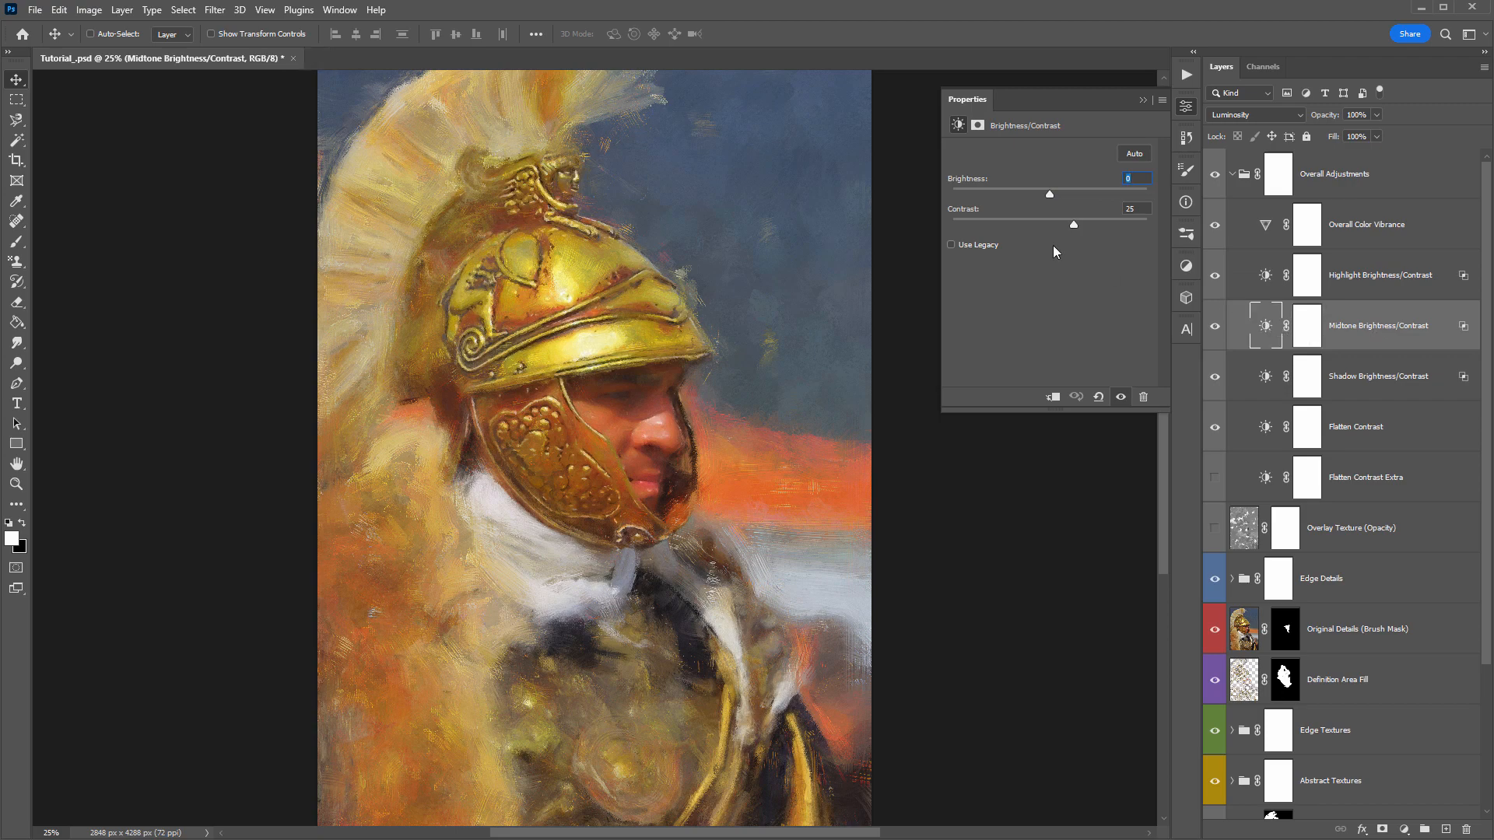
drag(1069, 226, 1046, 222)
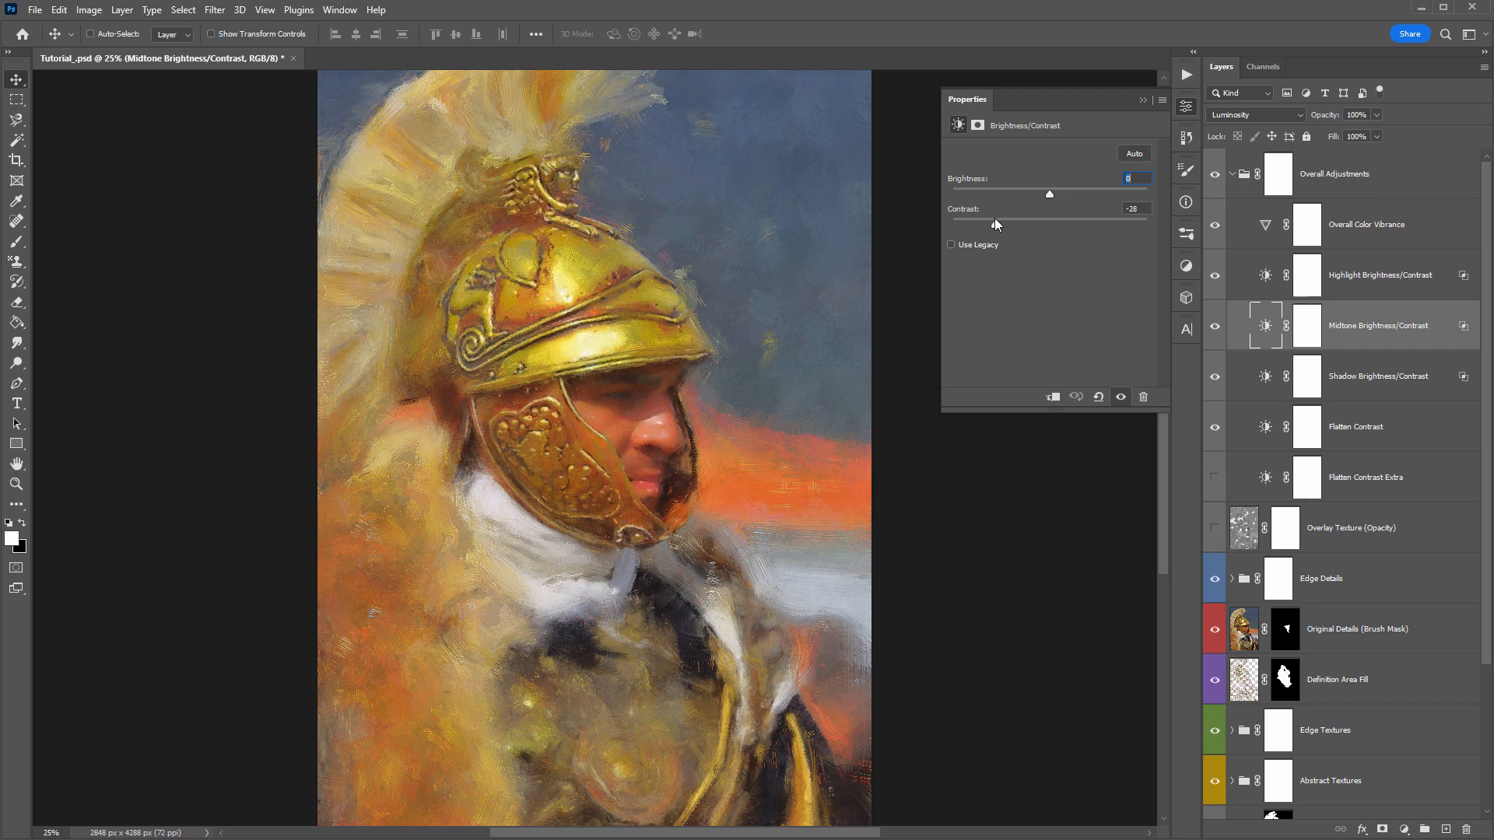
drag(995, 218, 1077, 221)
drag(1048, 190, 1056, 190)
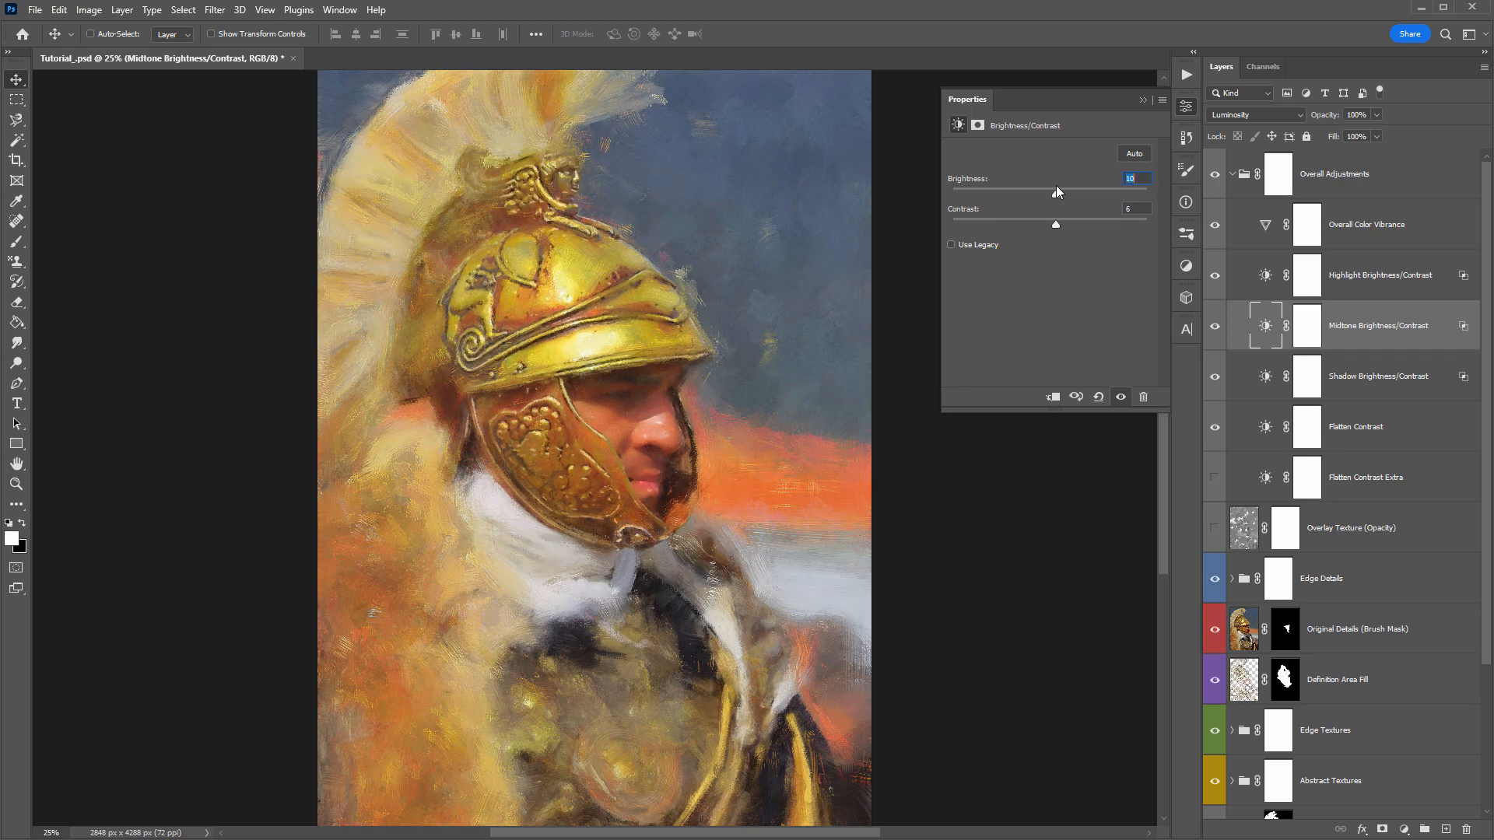
click(1141, 100)
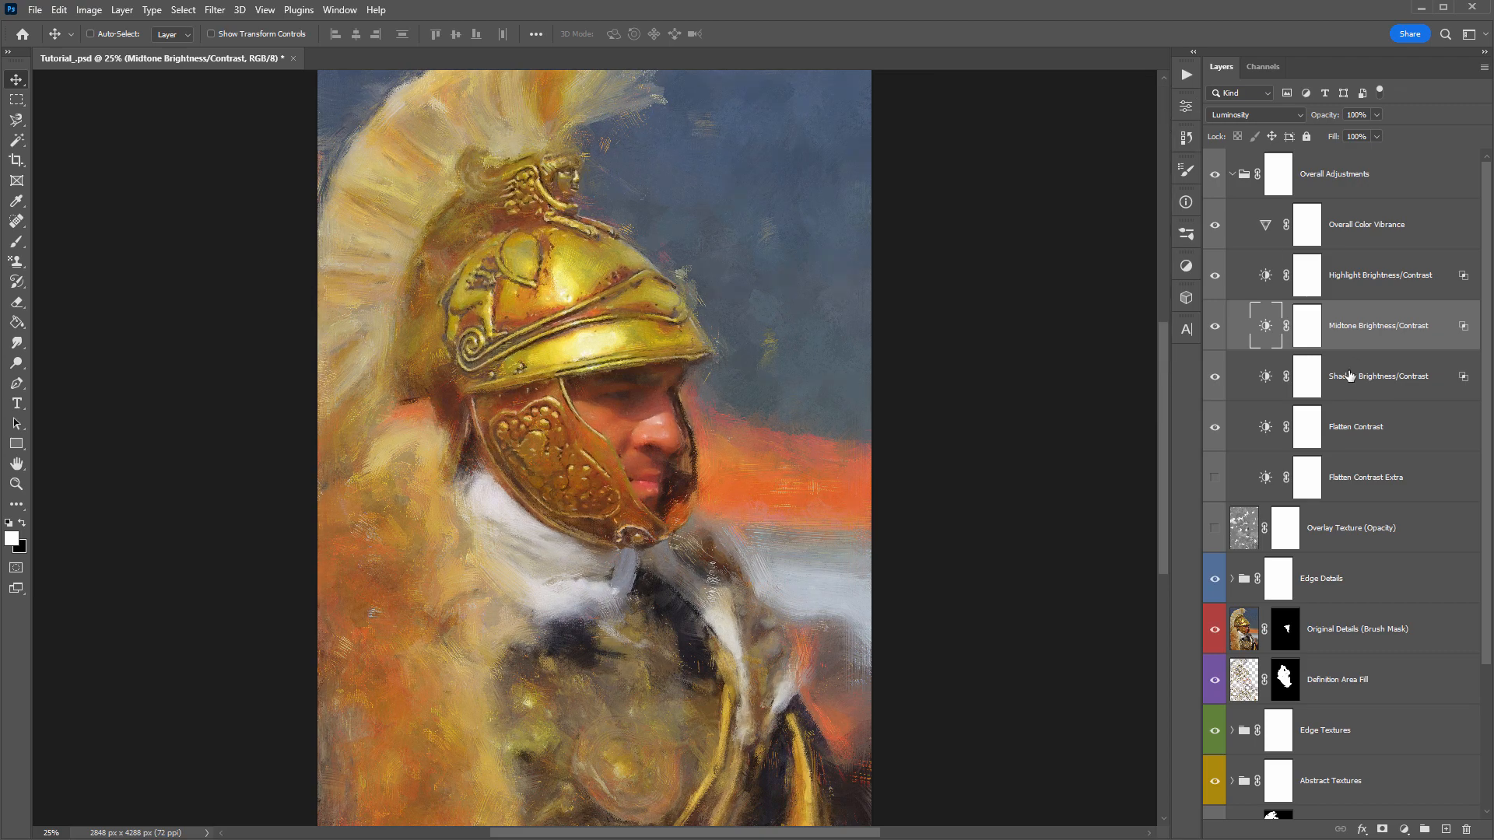
- Check the brightness and contrast settings of the Shadow Brightness/Contrast adjustment and close them
click(1378, 381)
click(1266, 377)
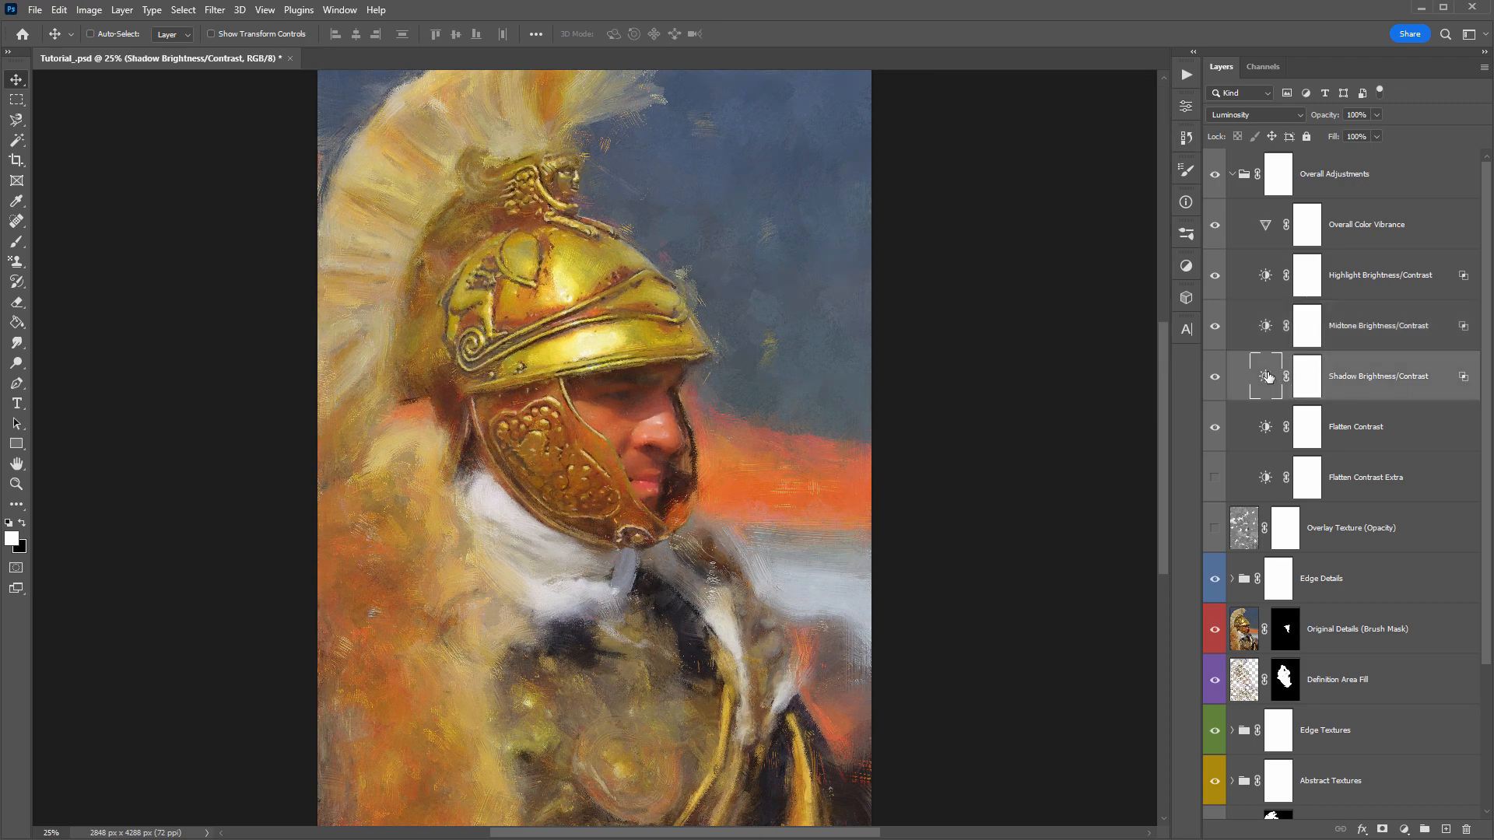
double_click(1267, 377)
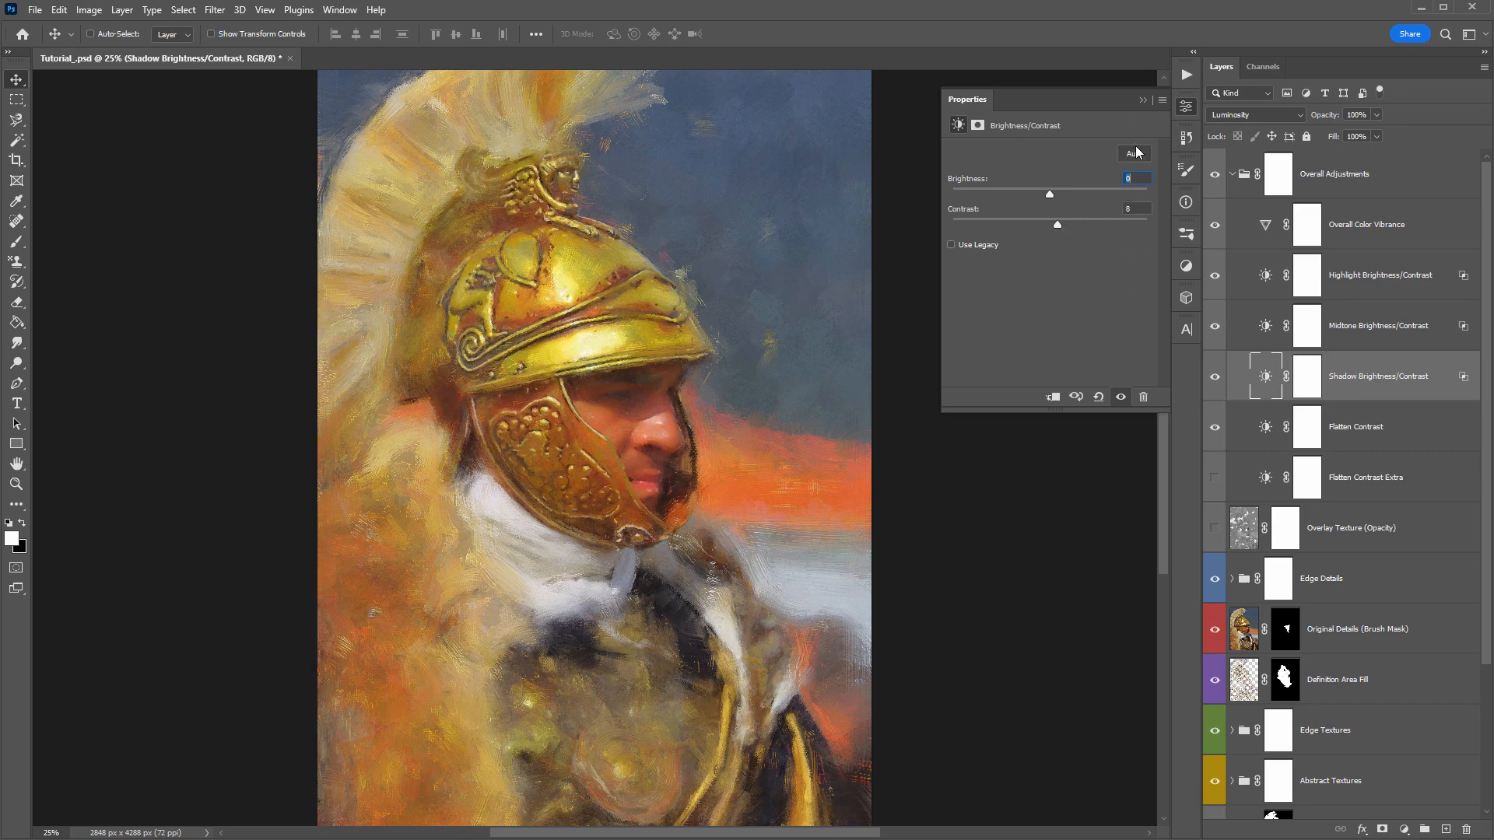
click(1142, 100)
- Compare the painting with the Flatten Contrast adjustment hidden and shown, leaving it on
click(1411, 436)
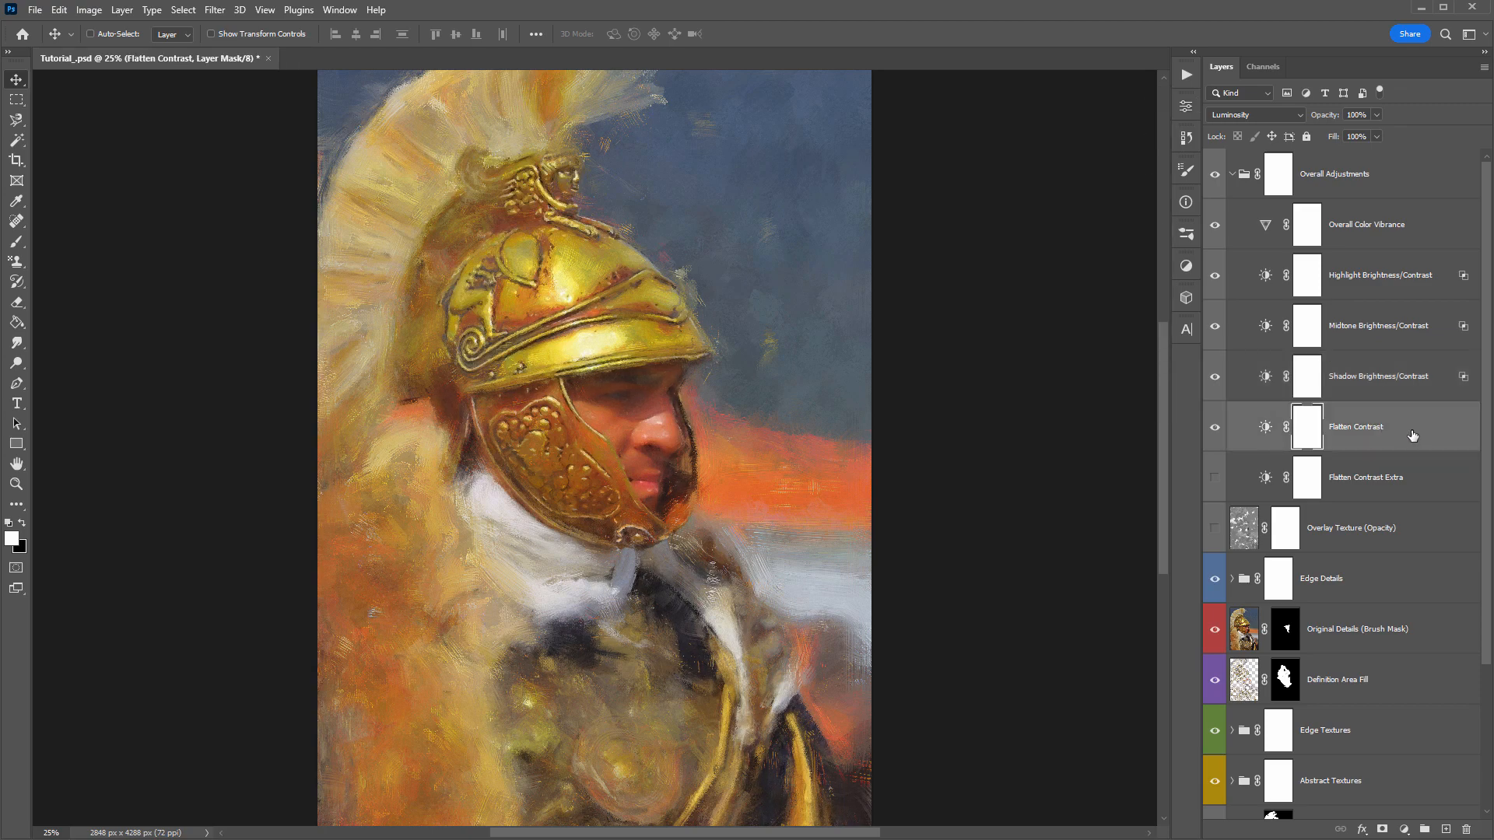
click(1265, 428)
click(1213, 428)
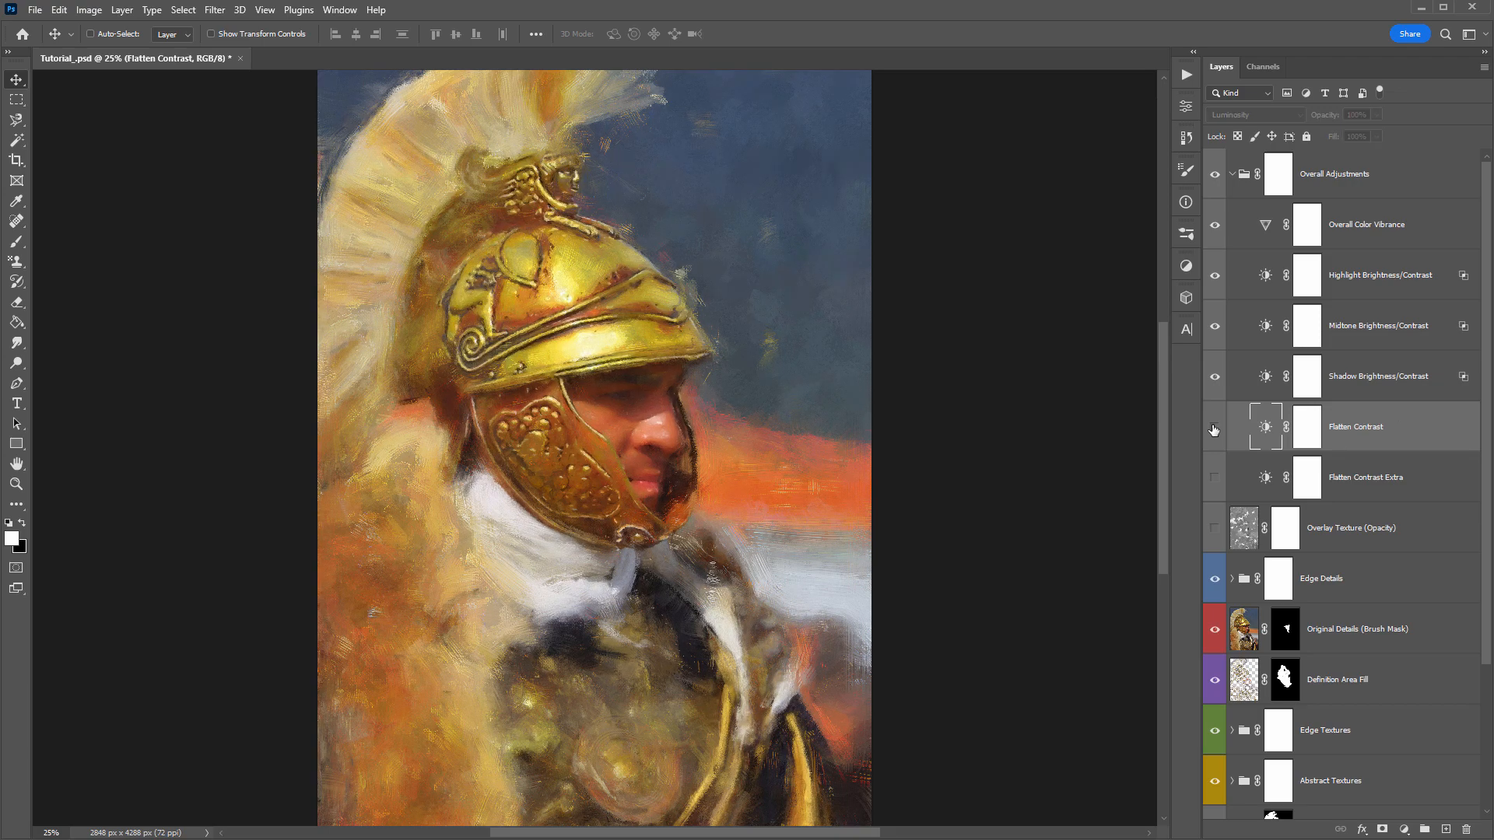
click(1214, 428)
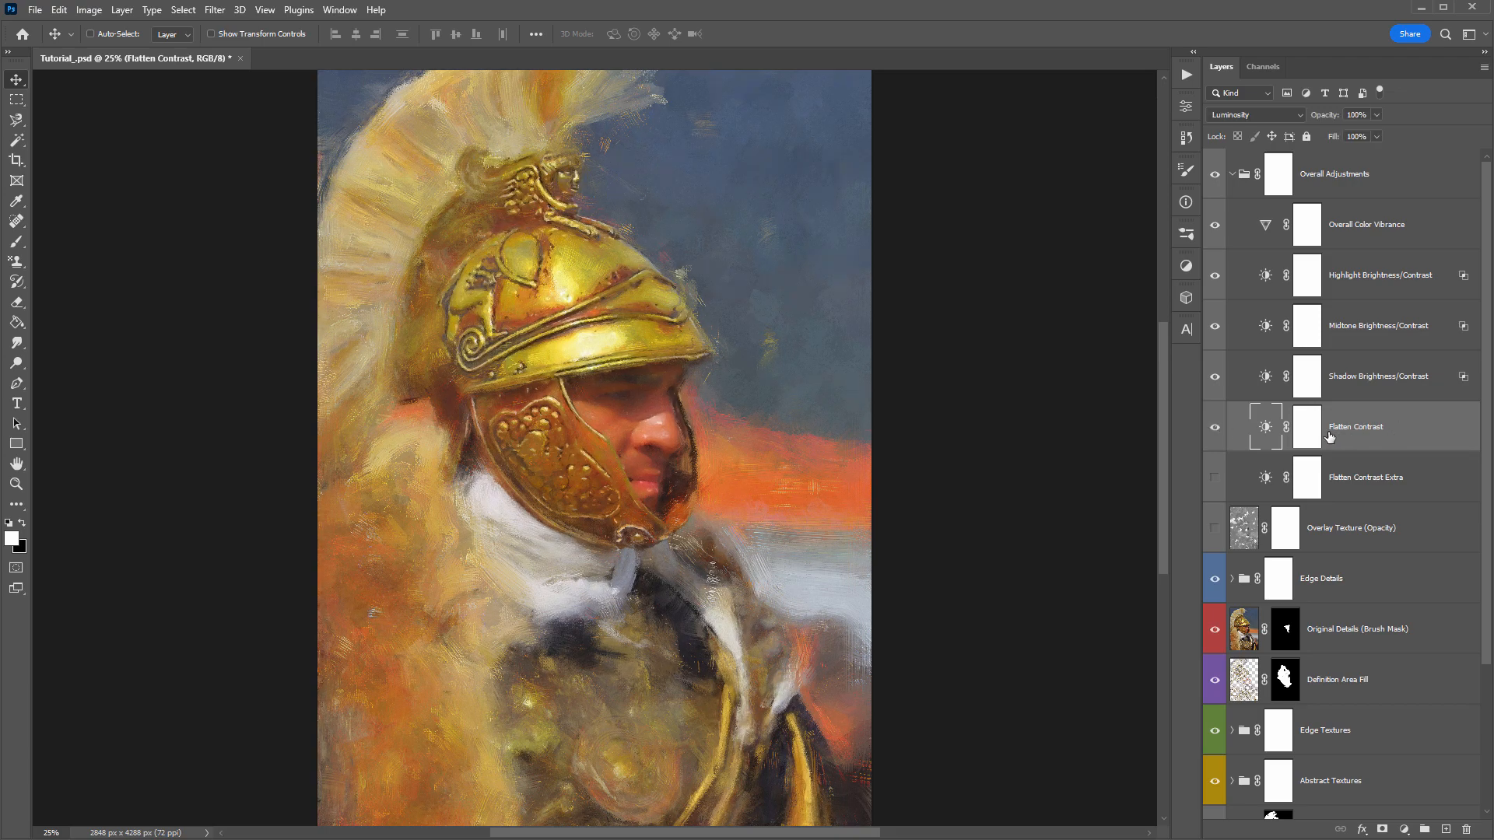
click(1214, 428)
click(1214, 428)
click(1214, 428)
click(1213, 428)
click(1213, 428)
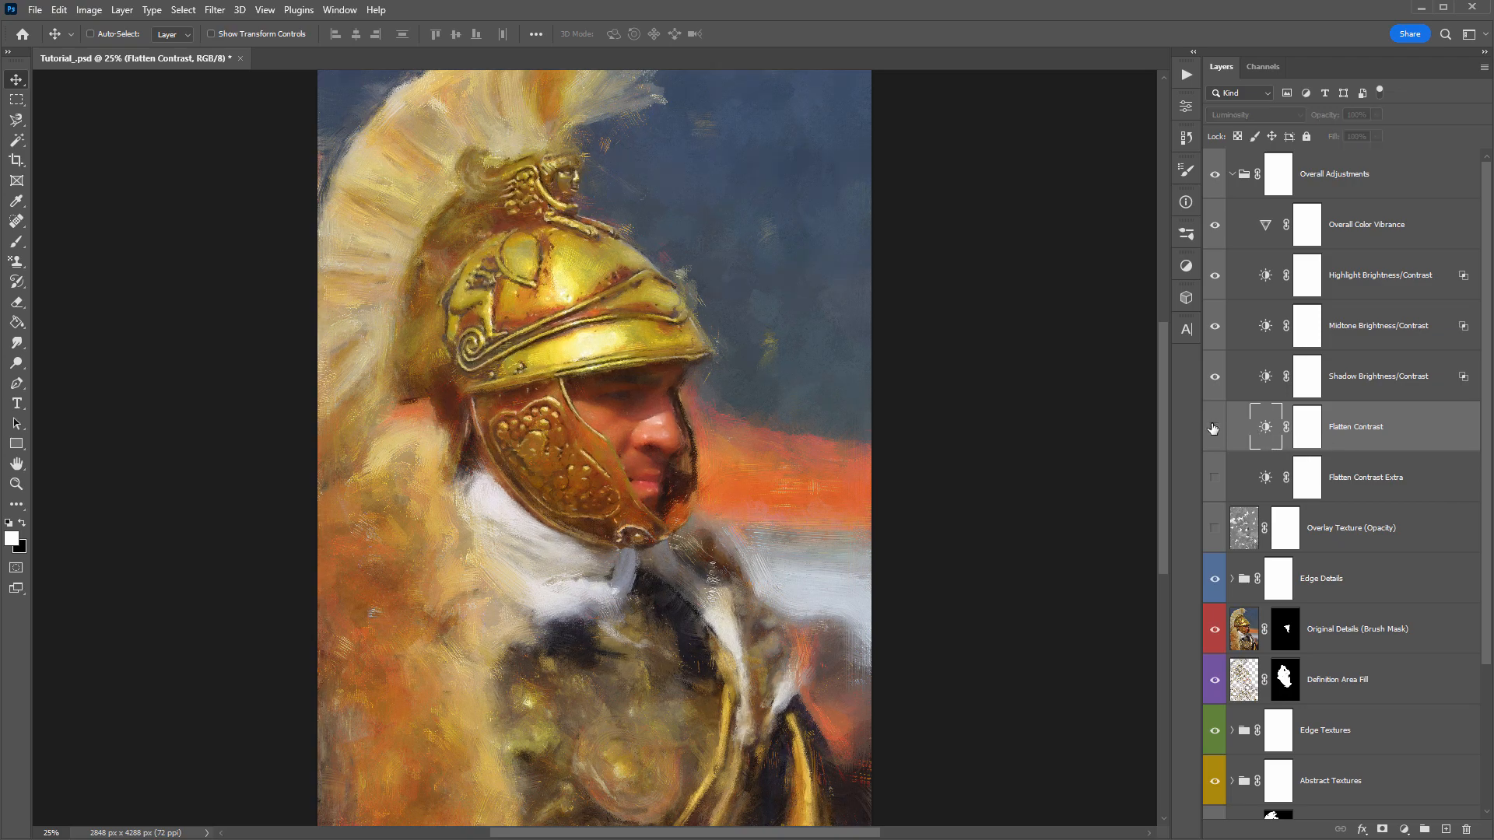
click(1214, 428)
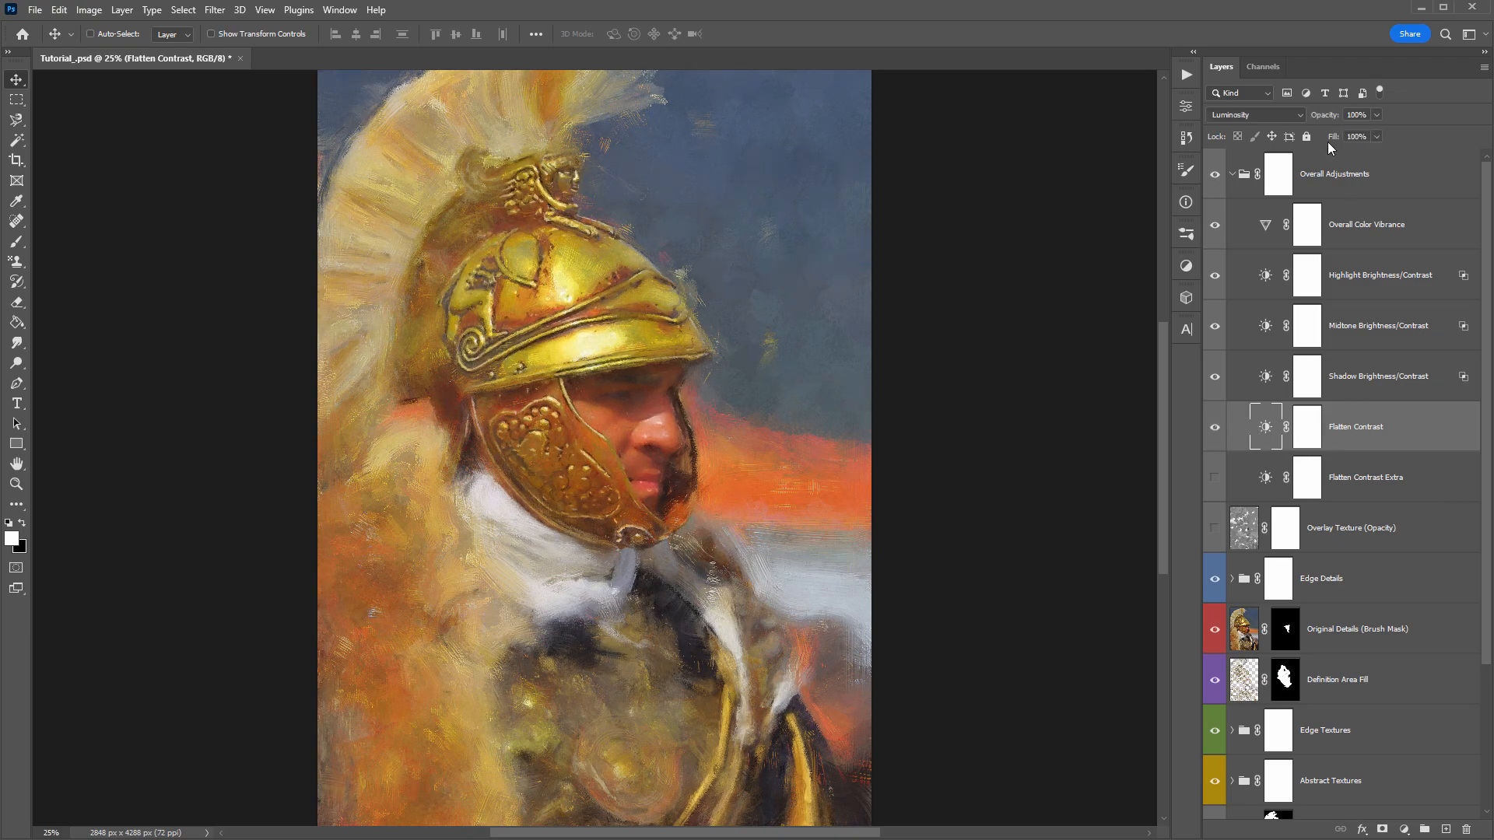
- Check the contrast amount in the Flatten Contrast adjustment, keeping it at -50, and try its layer opacity
double_click(1266, 428)
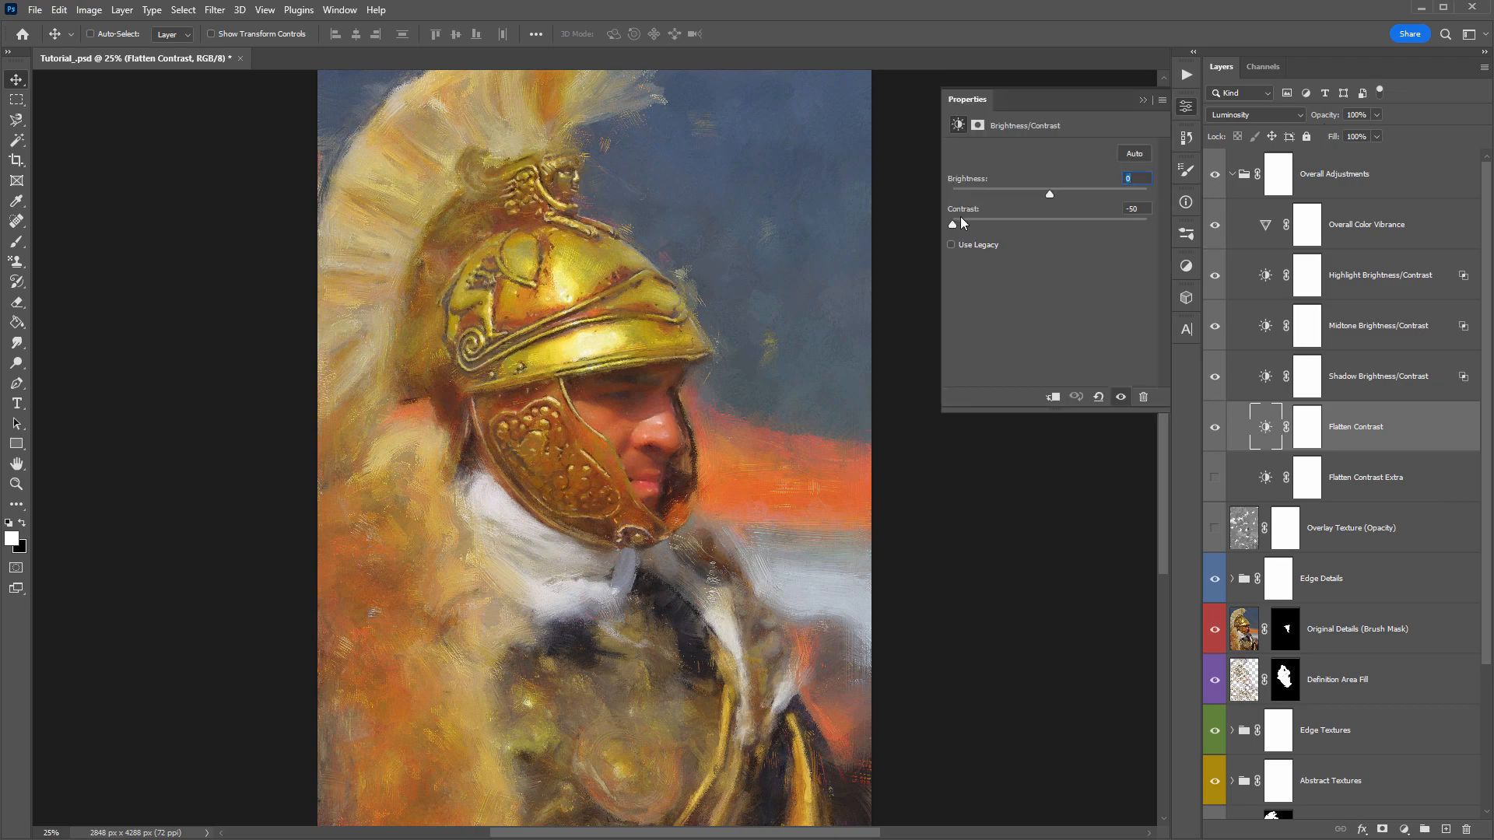
drag(984, 223, 932, 219)
click(1143, 101)
mouse_move(1331, 116)
mouse_down()
mouse_move(1287, 117)
mouse_move(1339, 118)
mouse_up()
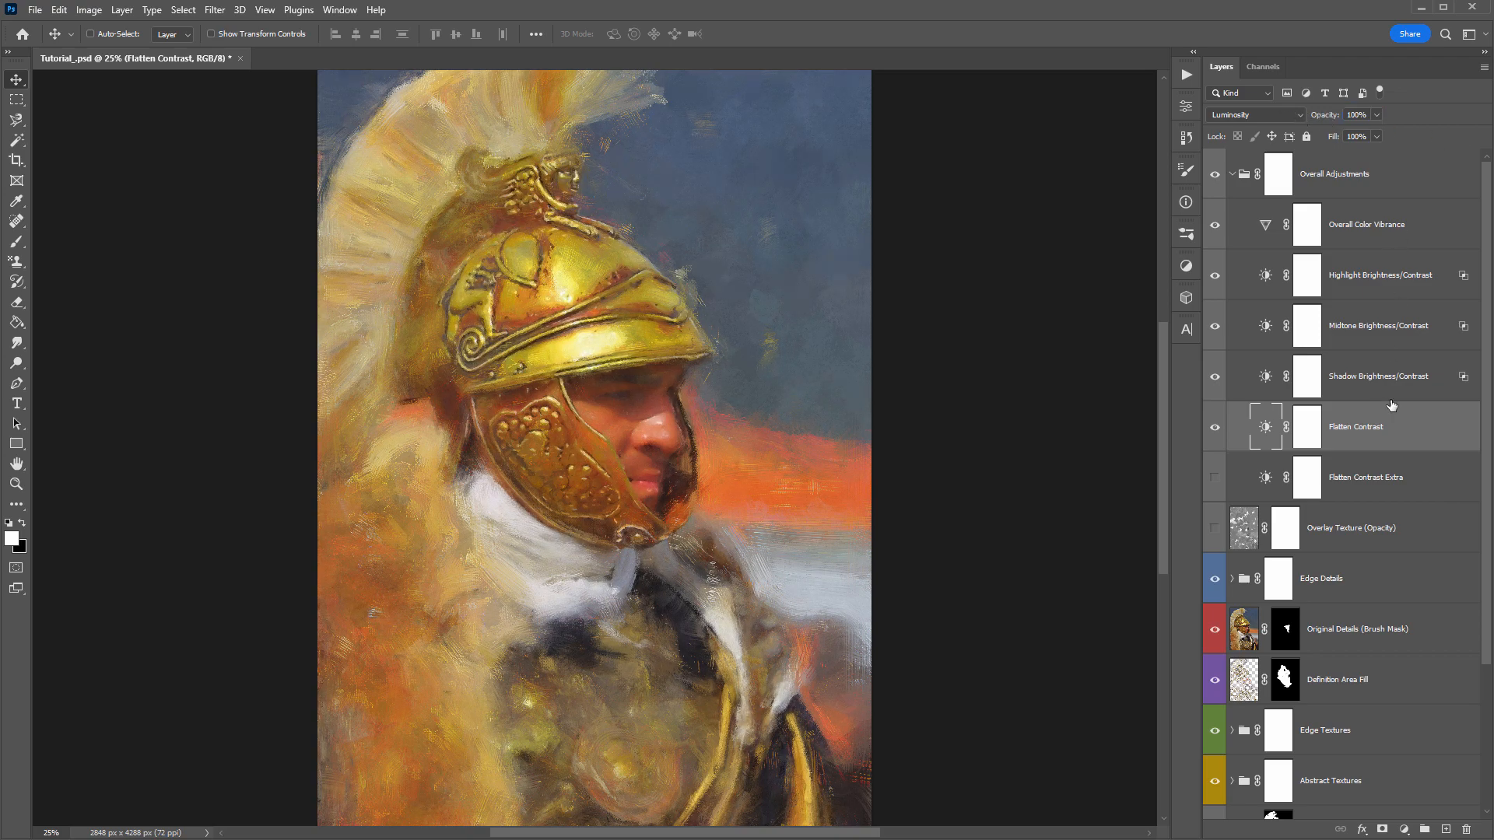
- Preview the Flatten Contrast Extra adjustment on the painting at different opacities and hide it again
click(1381, 488)
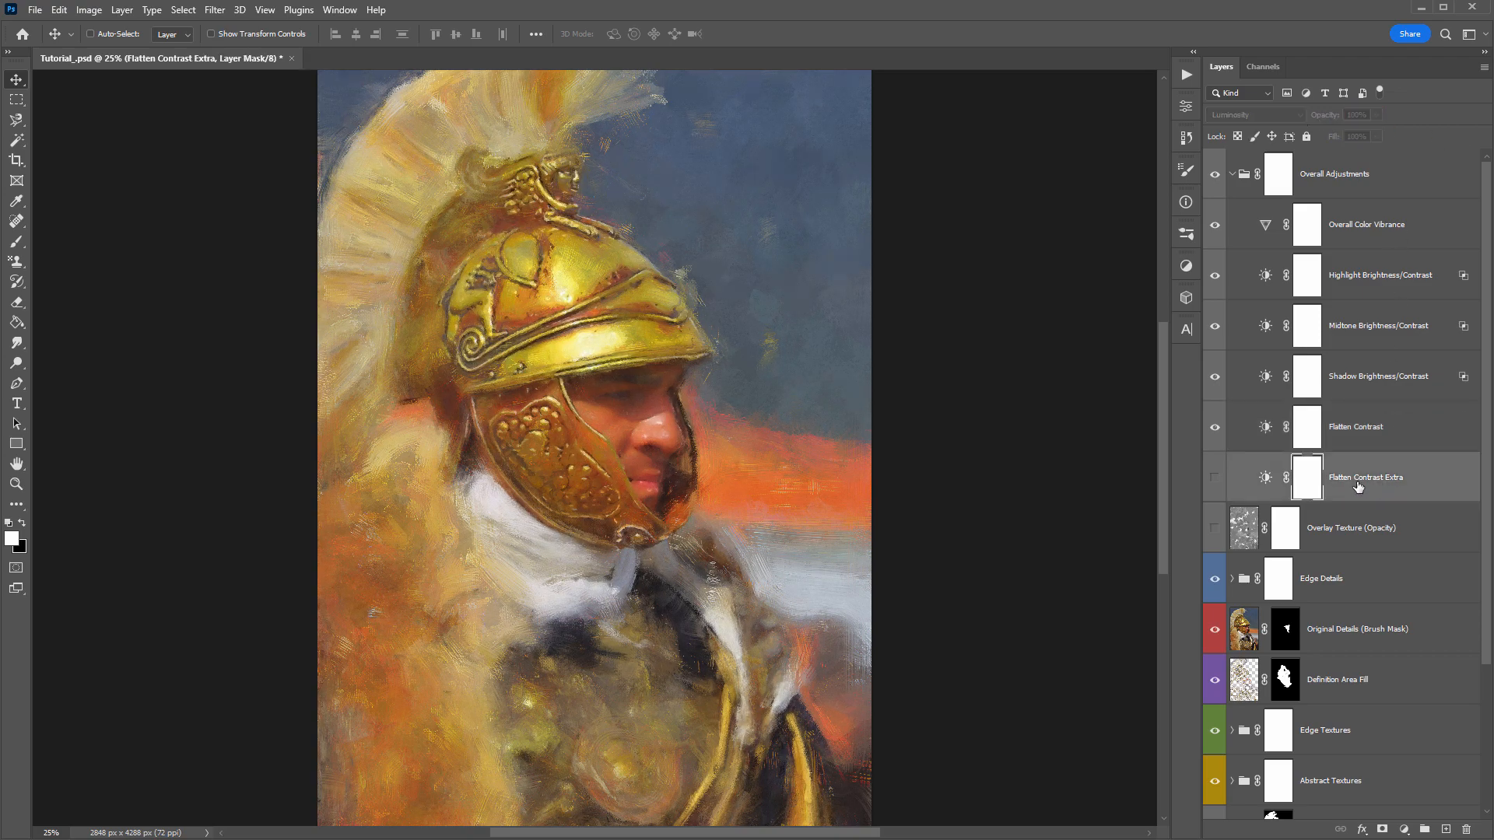
click(1216, 478)
click(1216, 478)
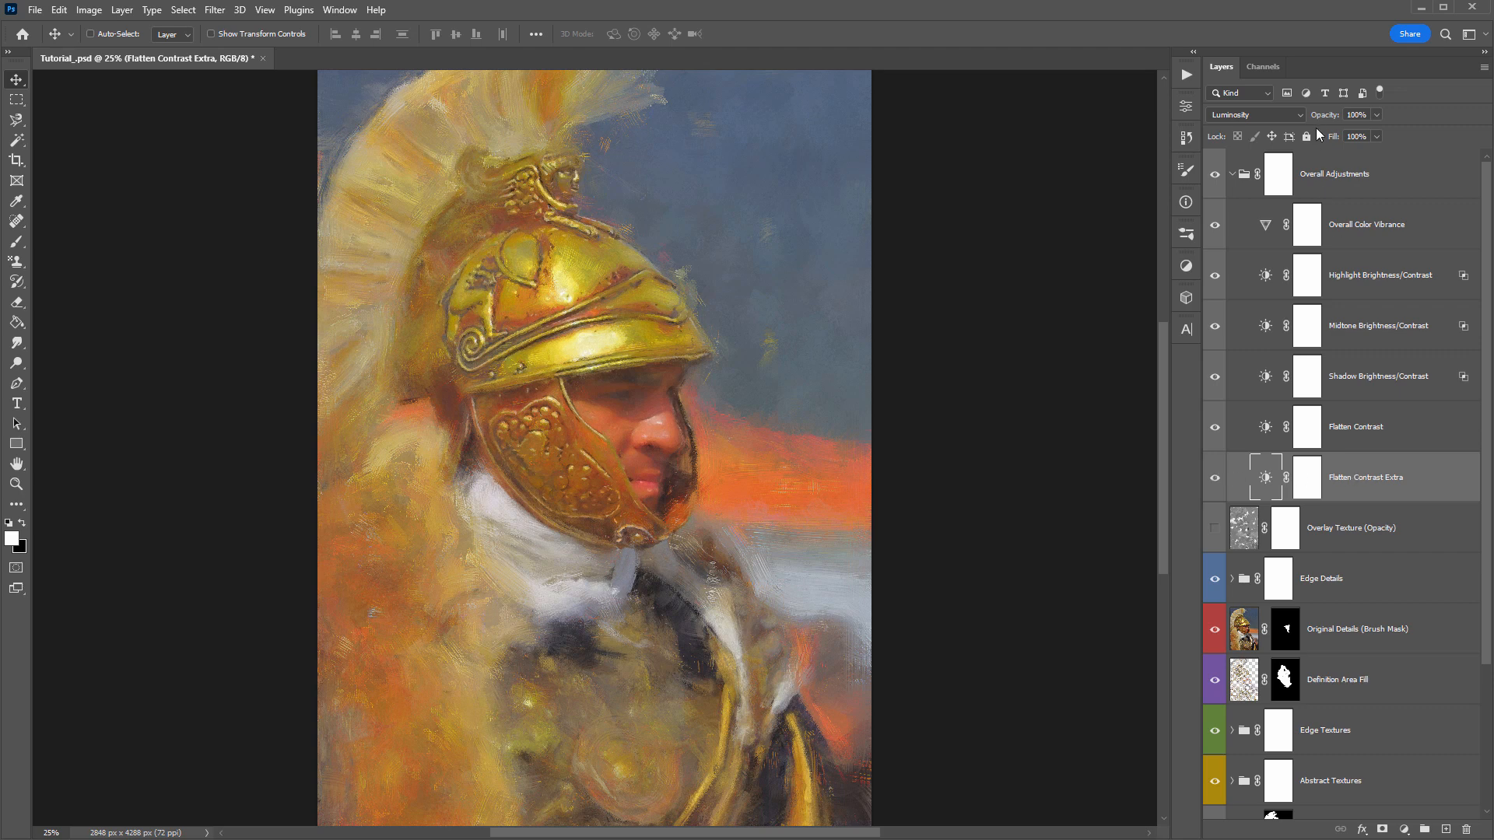
drag(1333, 116, 848, 133)
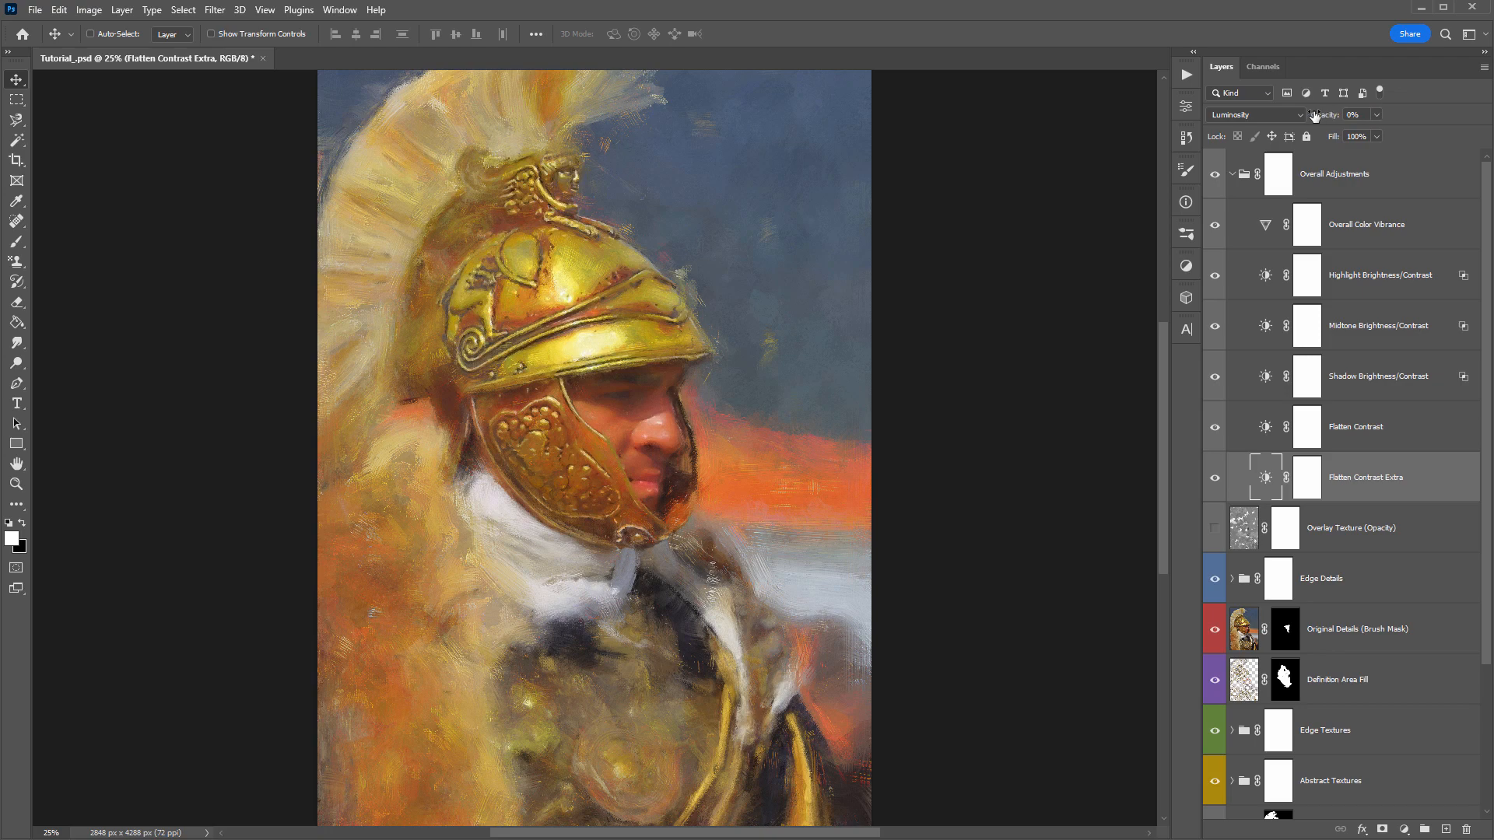
drag(1318, 115, 1337, 116)
click(1215, 479)
- Try lower vibrance amounts in the Overall Color Vibrance adjustment, close its settings, and collapse the Overall Adjustments group
click(1427, 235)
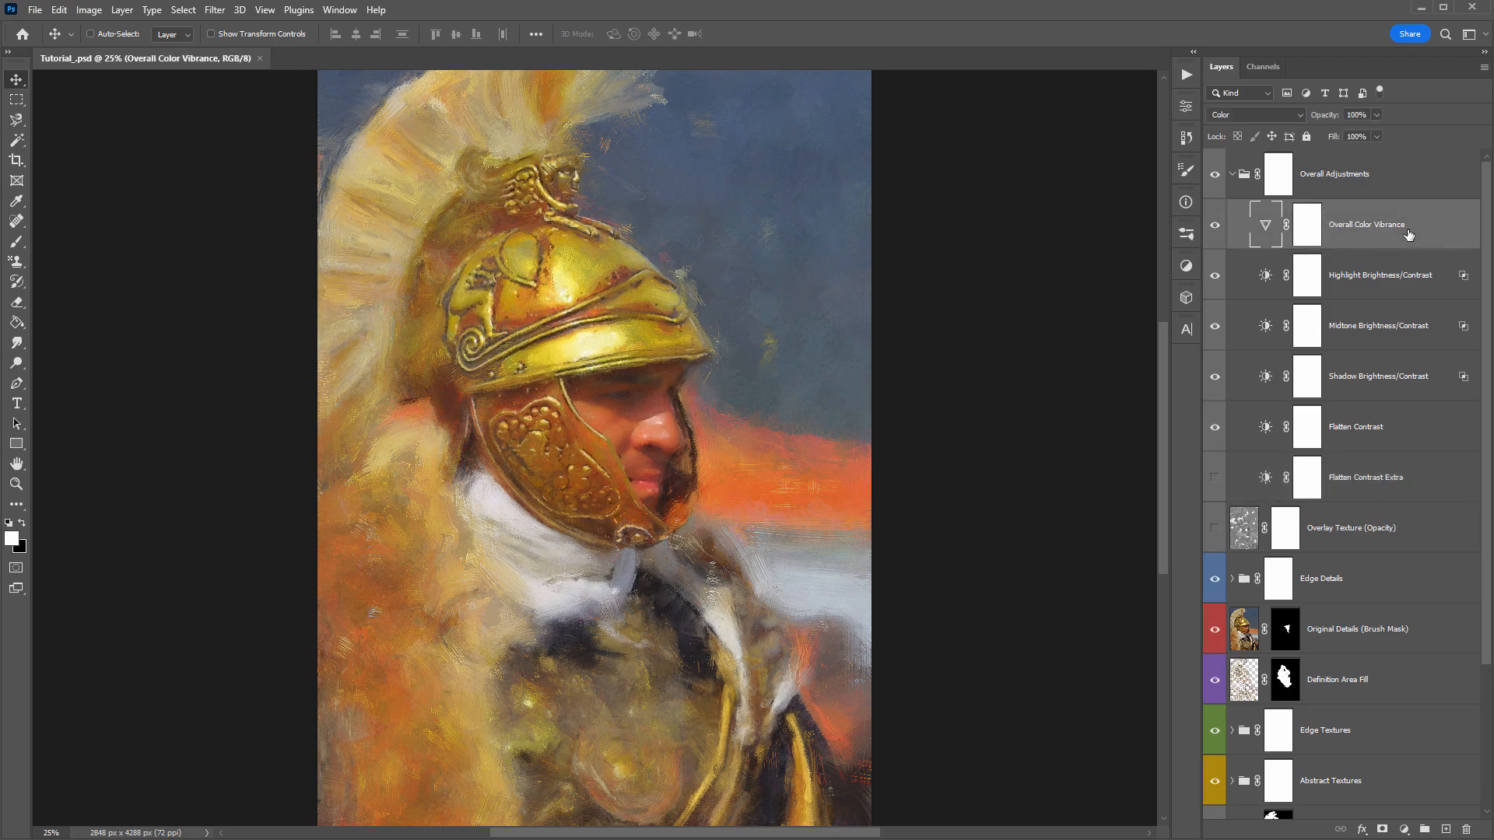
double_click(1268, 233)
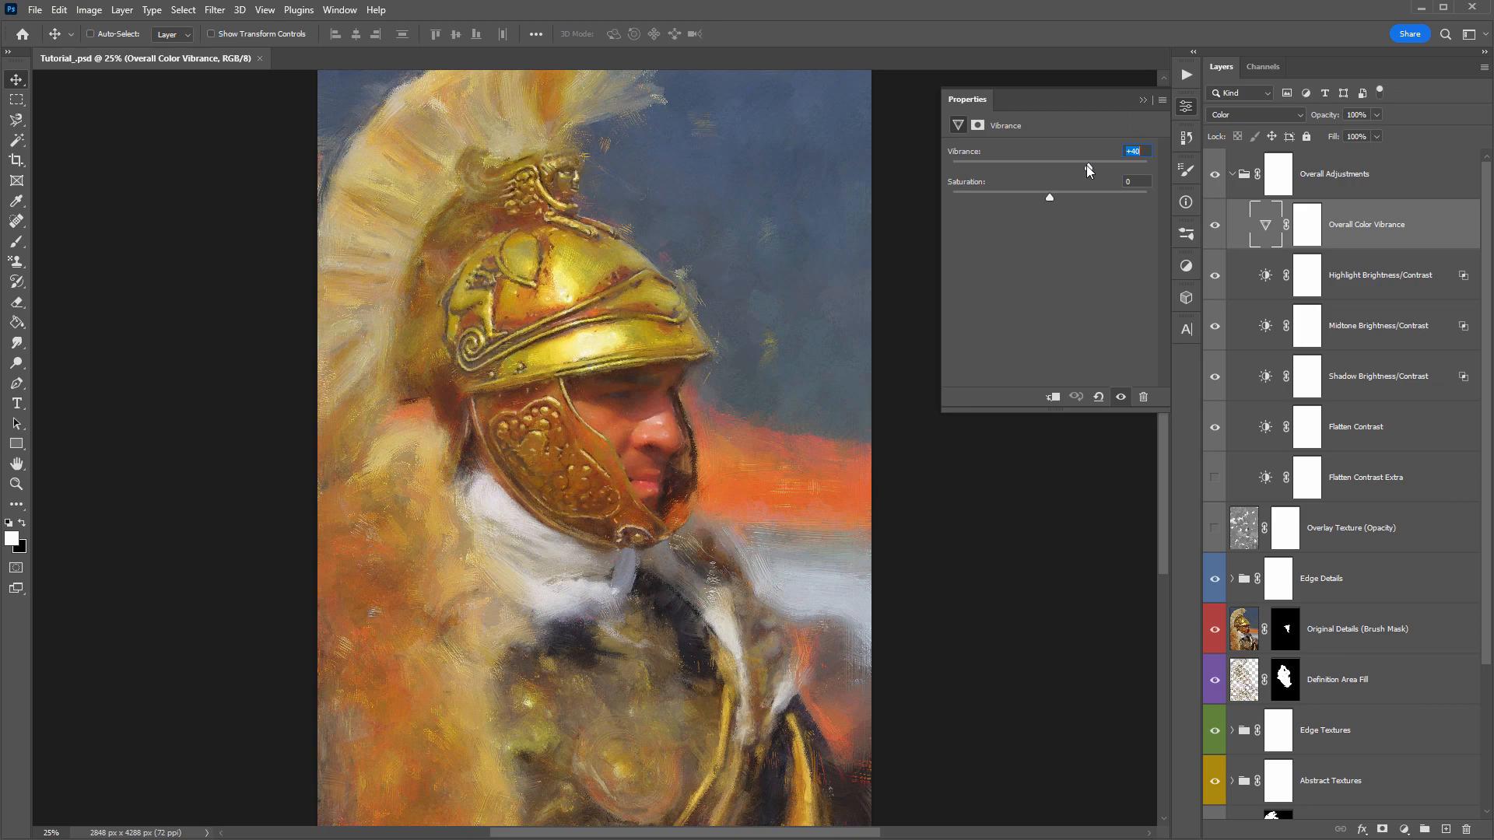
mouse_move(1086, 165)
mouse_down()
mouse_move(926, 164)
mouse_move(1066, 162)
mouse_up()
drag(1074, 164, 1057, 163)
click(1143, 99)
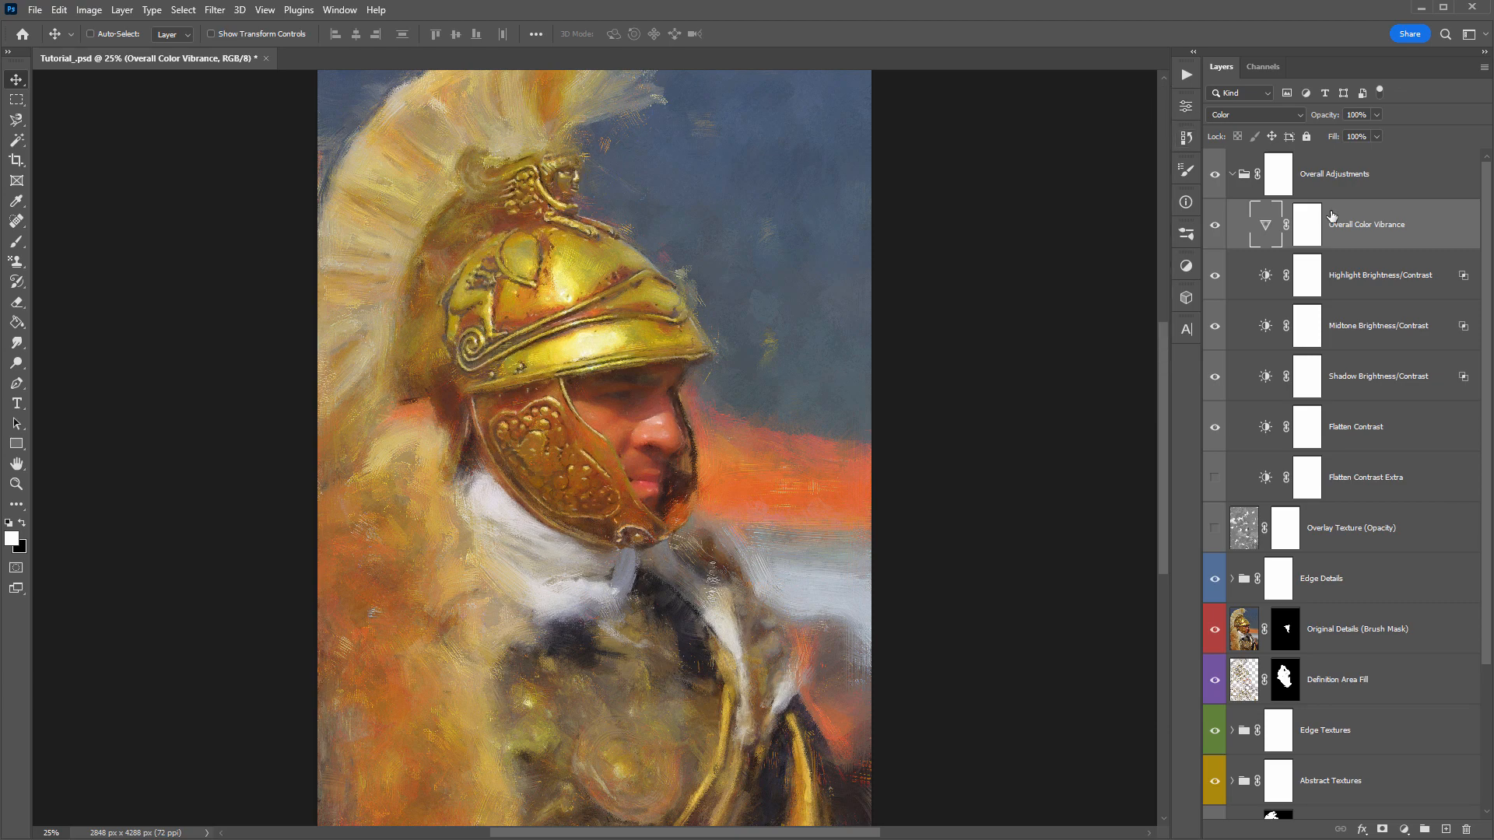
click(1395, 187)
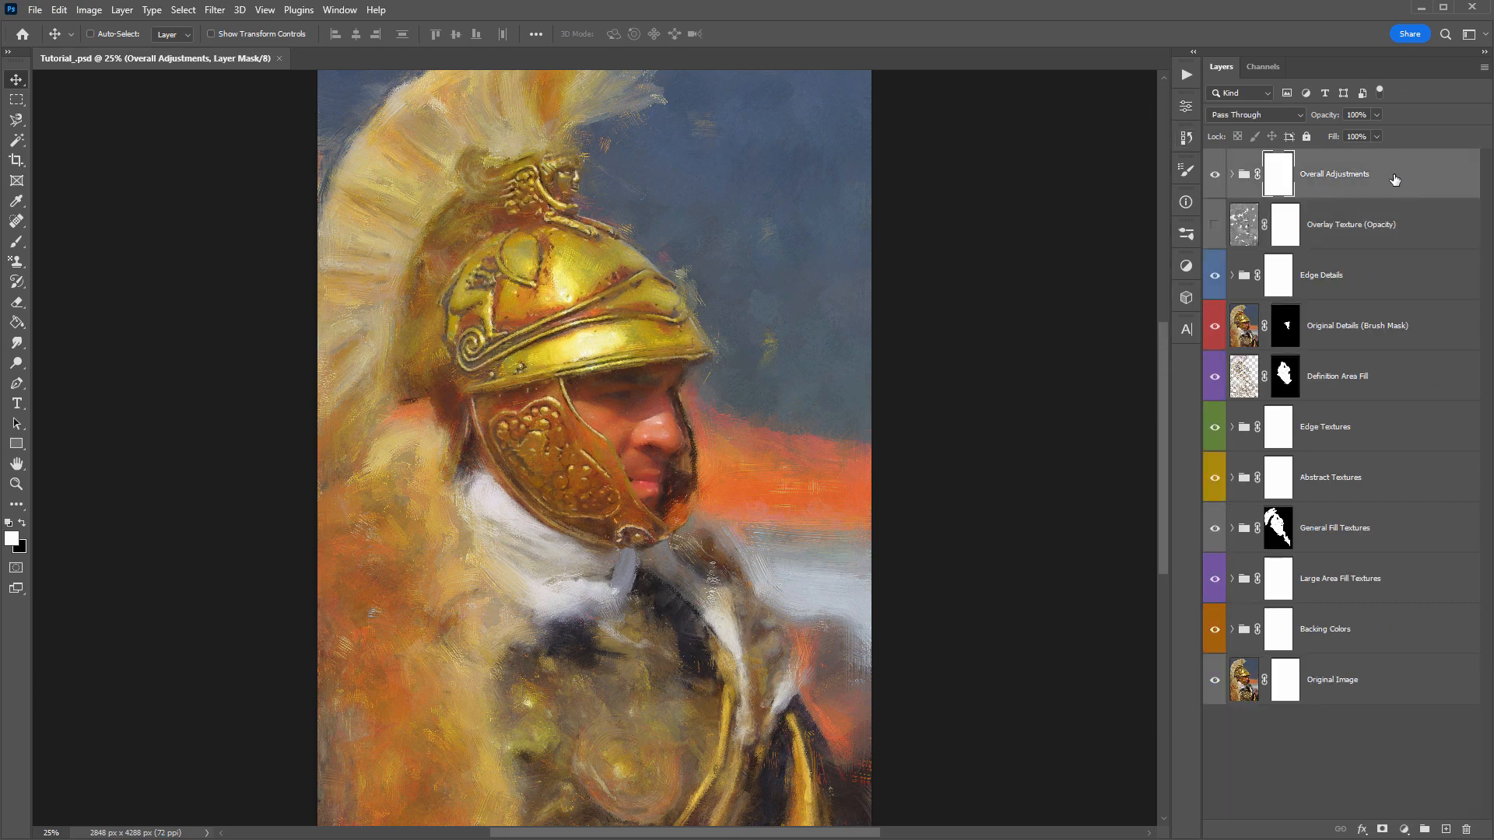
- Expand the Backing Colors group and turn on the green Backing Color layer
click(1385, 628)
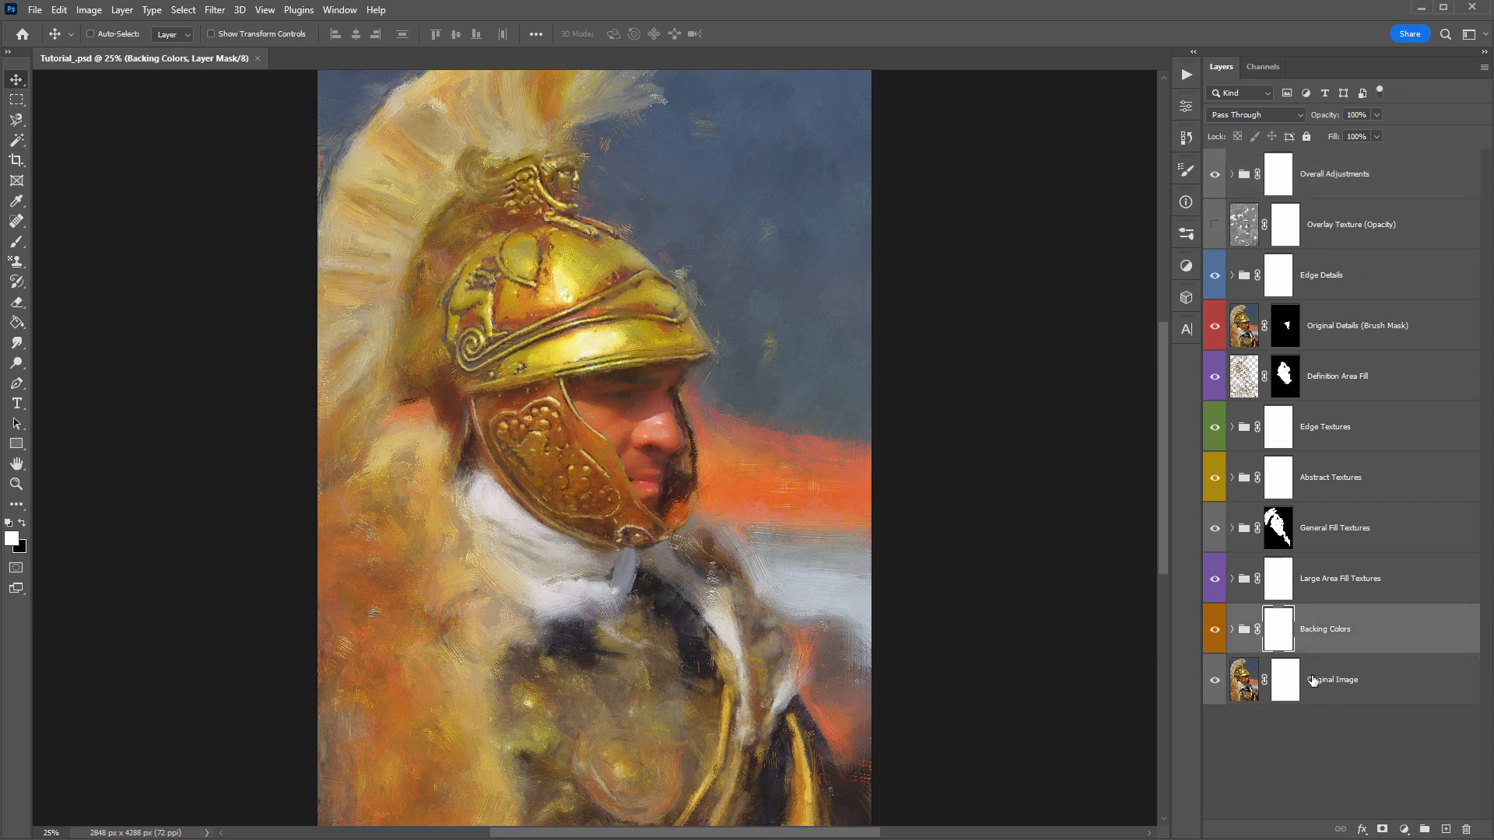
click(1232, 630)
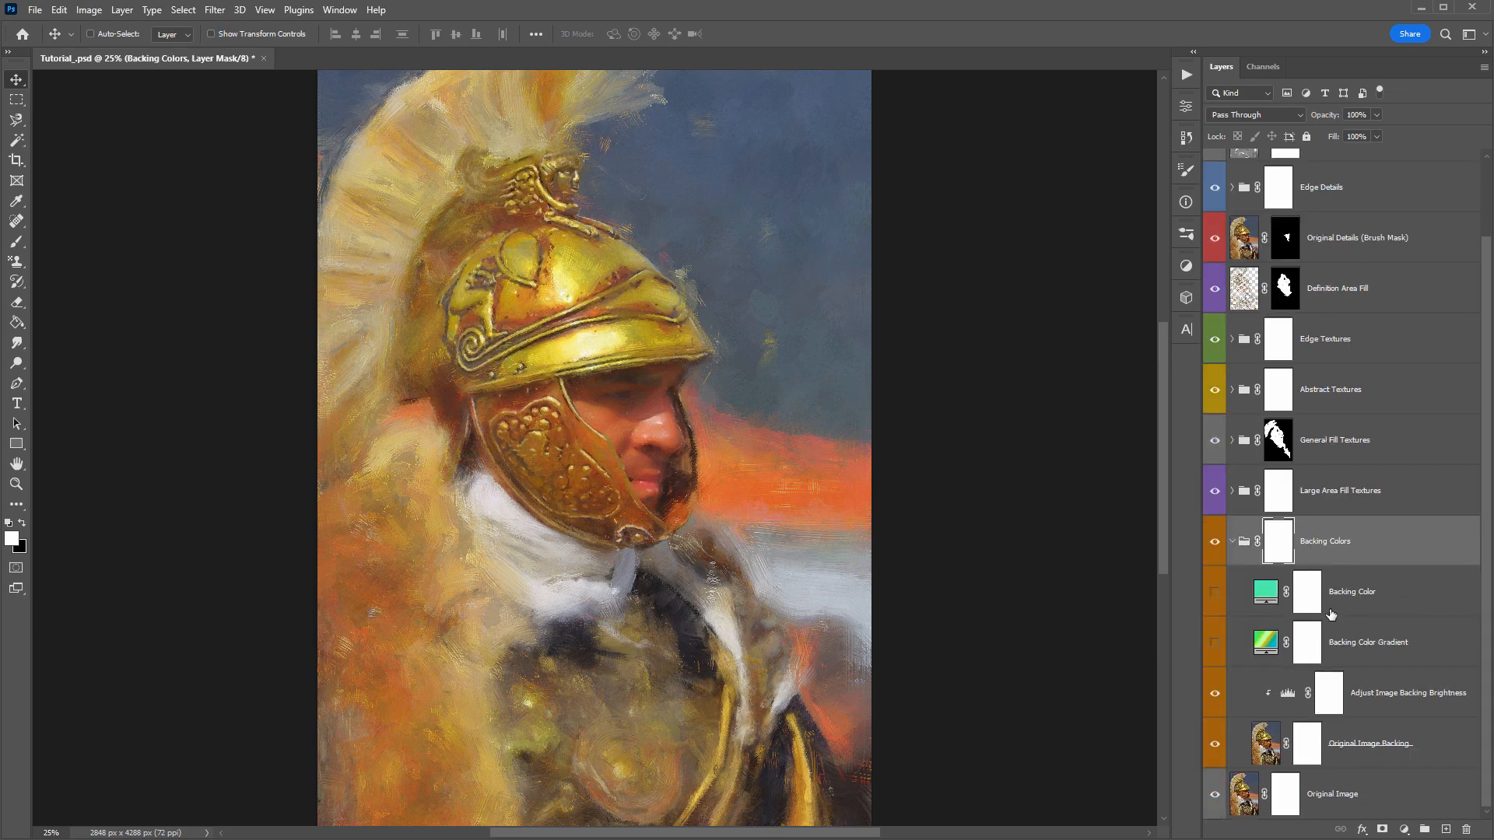
click(1361, 601)
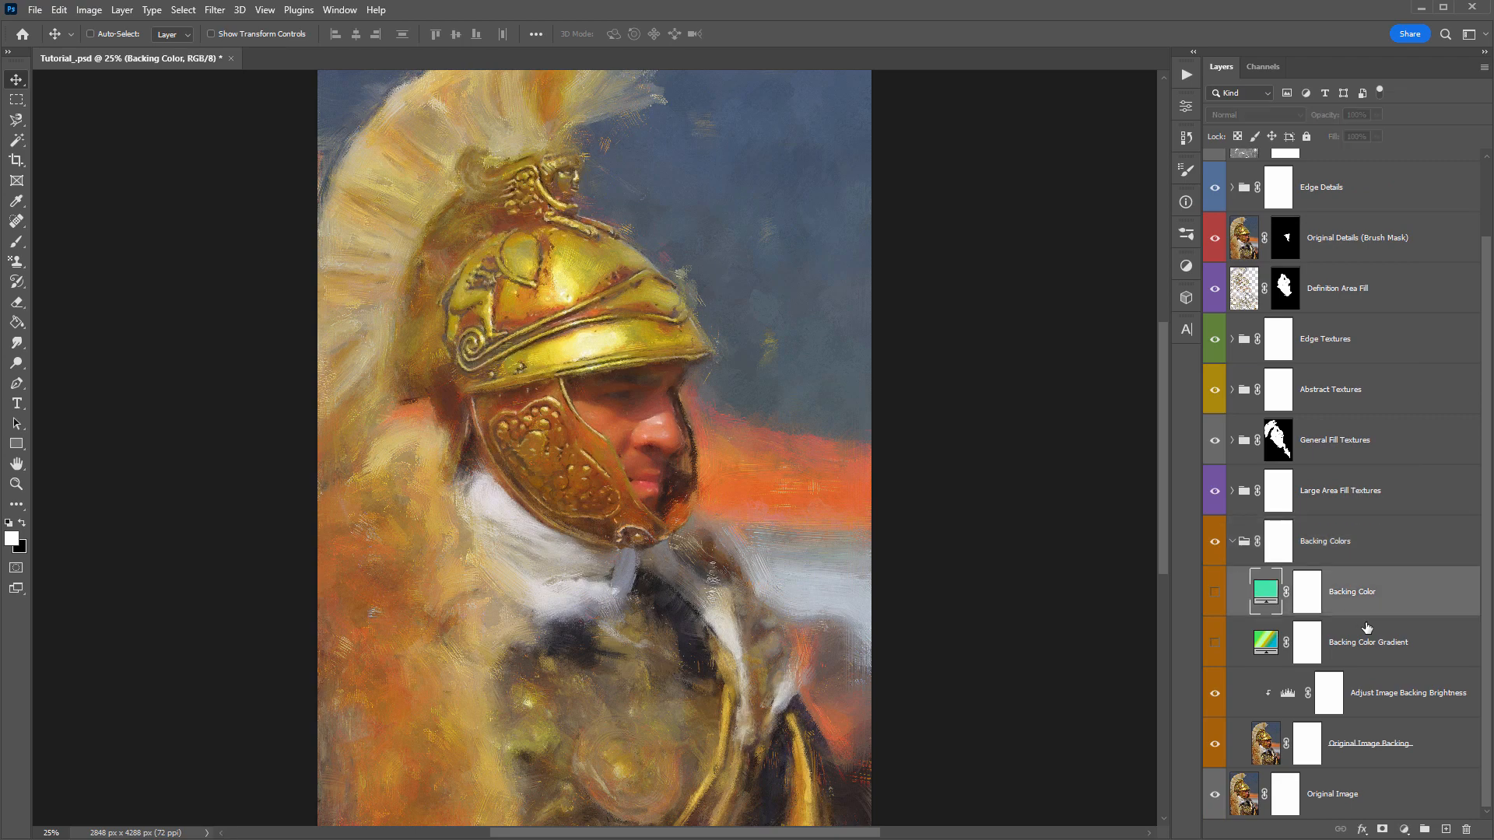
click(1214, 593)
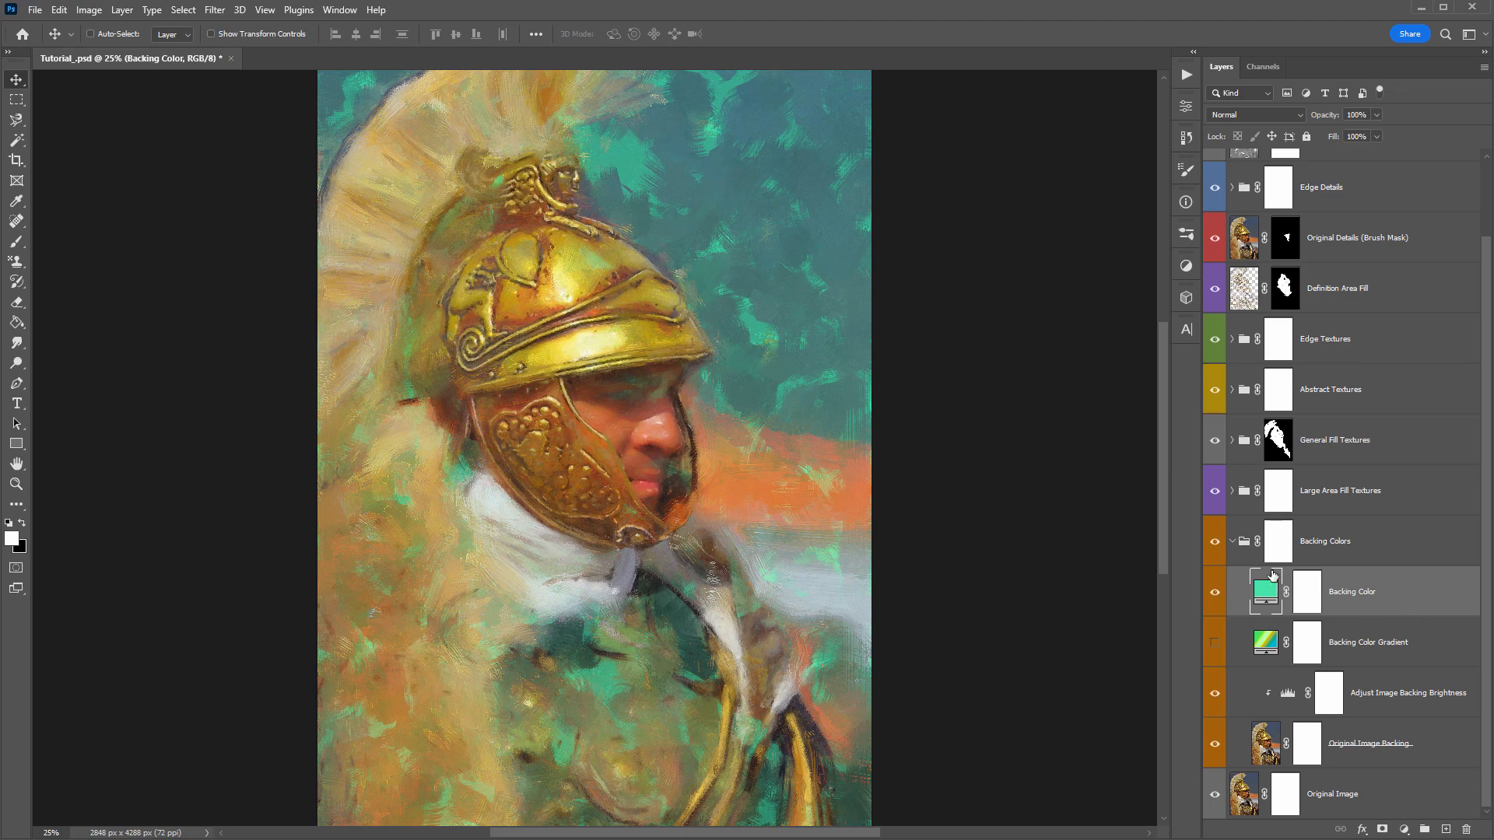
click(1226, 502)
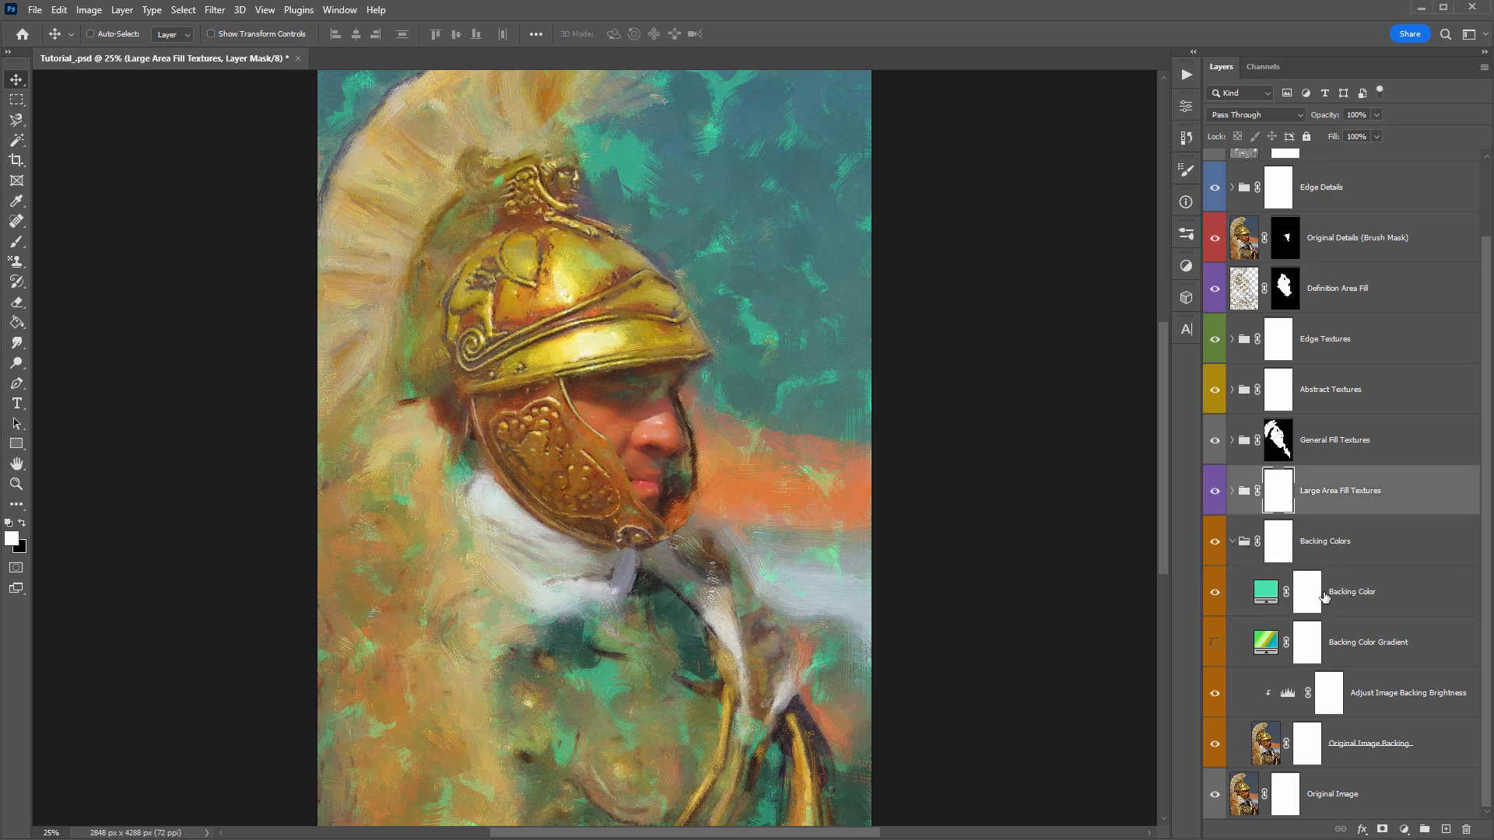
- Try #59796d and #797359 as the Backing Color, cancel the color change, and hide the layer
double_click(1265, 592)
mouse_move(904, 283)
mouse_down()
mouse_move(884, 317)
mouse_move(831, 336)
mouse_up()
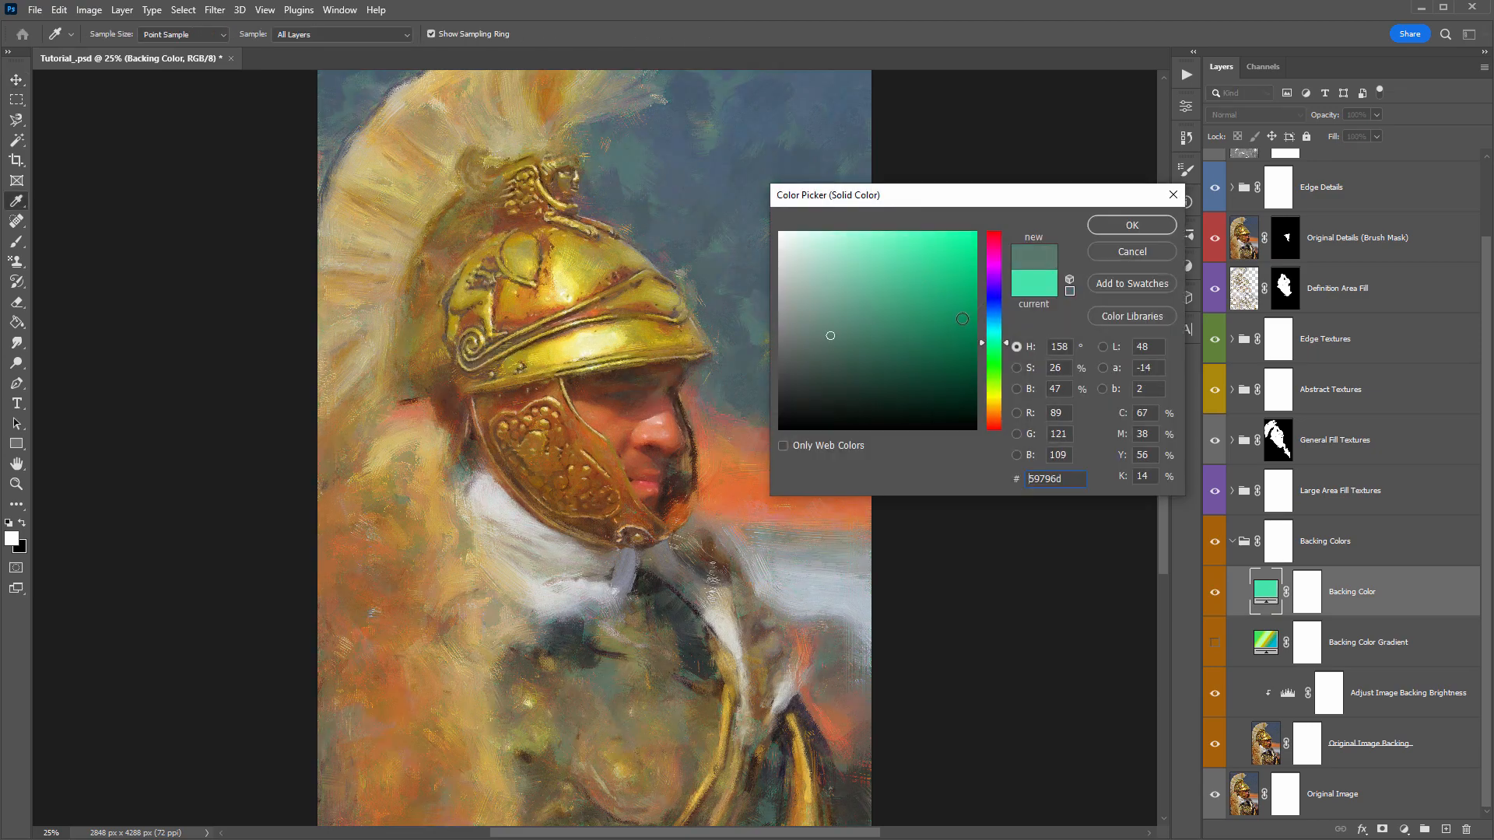
click(996, 403)
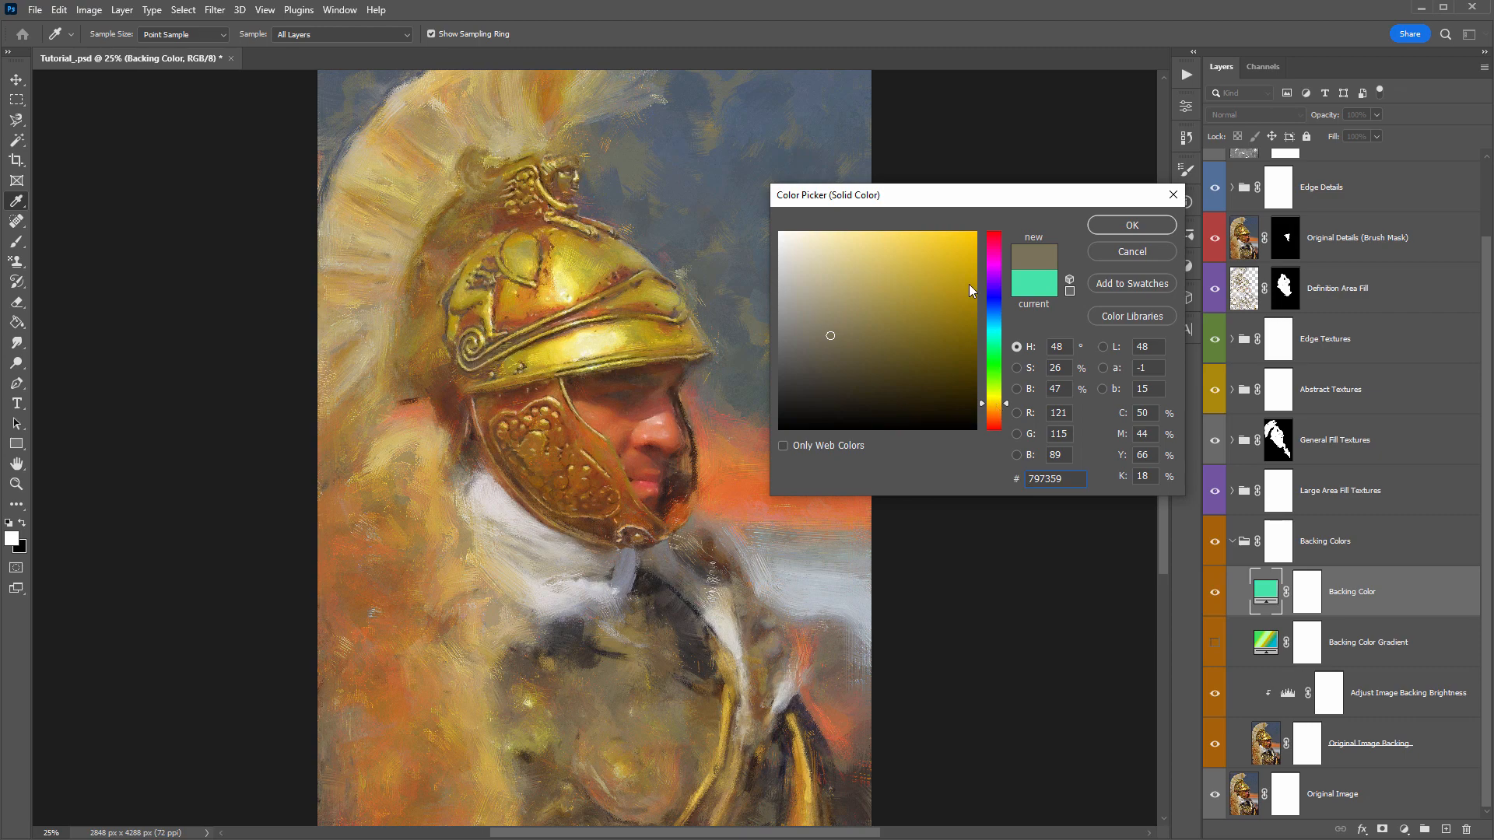
drag(926, 194, 1103, 169)
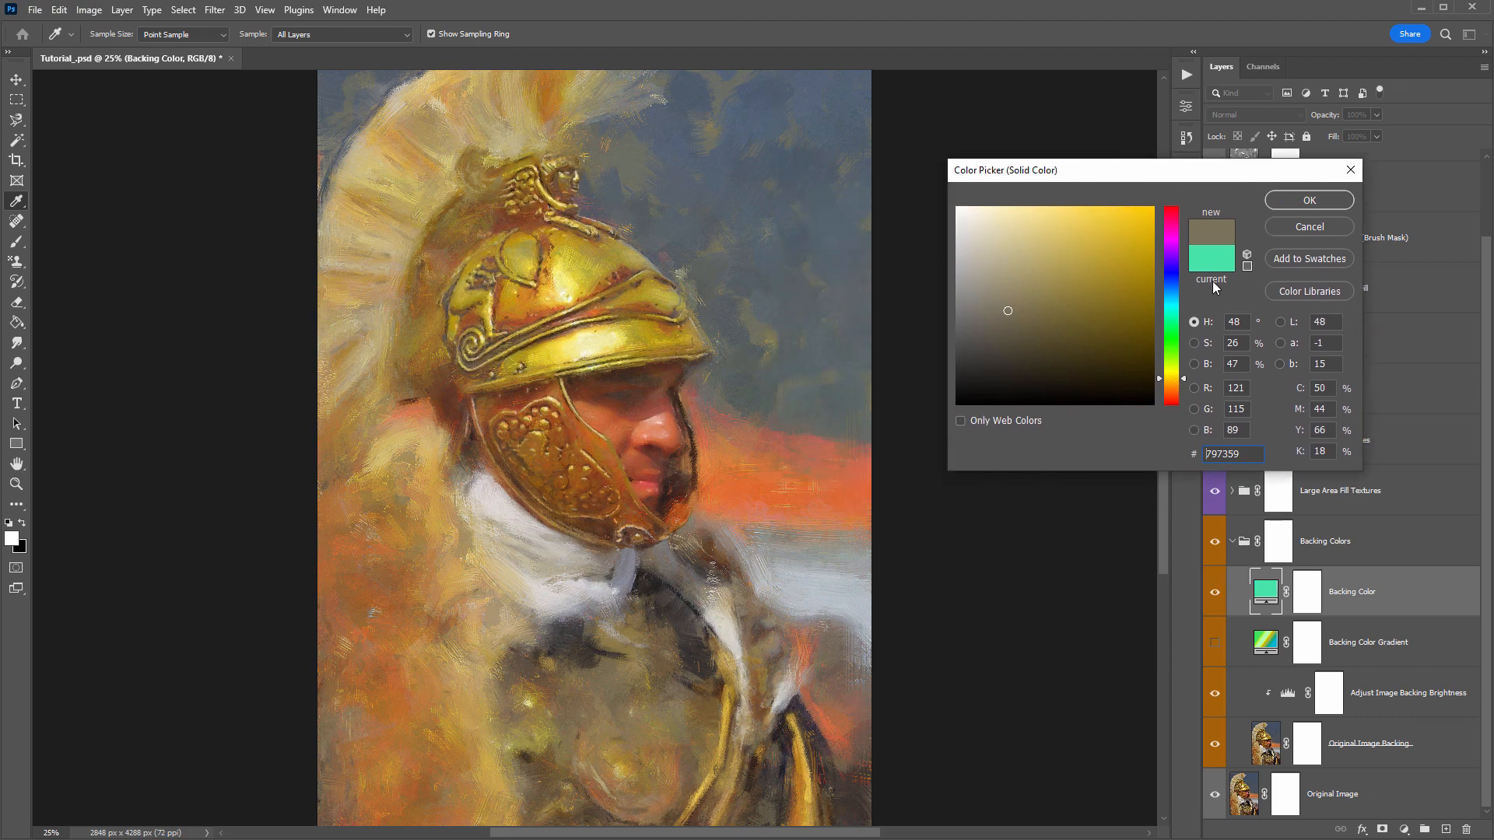
click(1299, 229)
click(1214, 592)
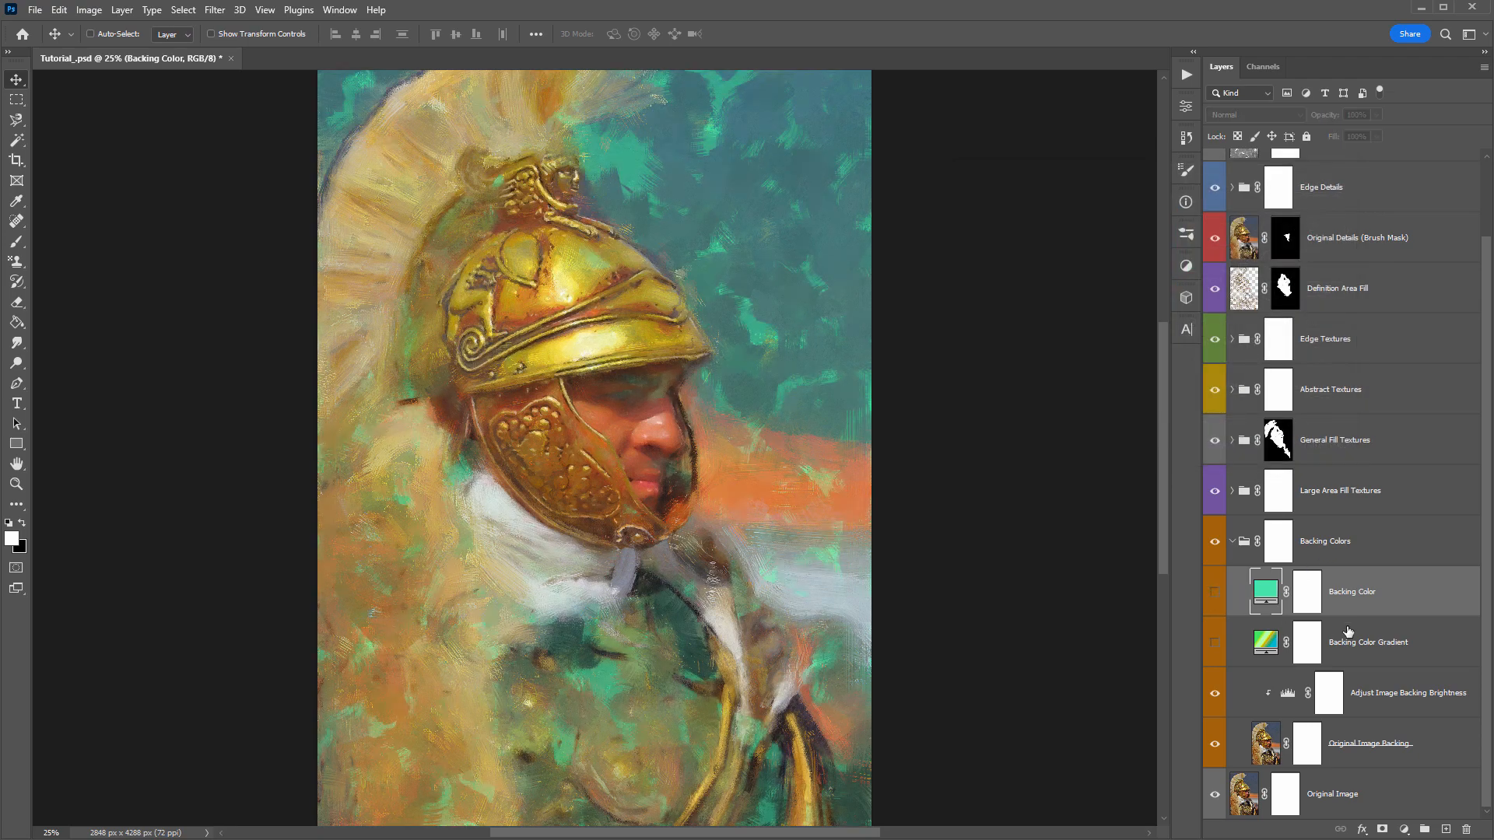
- Turn on the Backing Color Gradient layer
click(1360, 644)
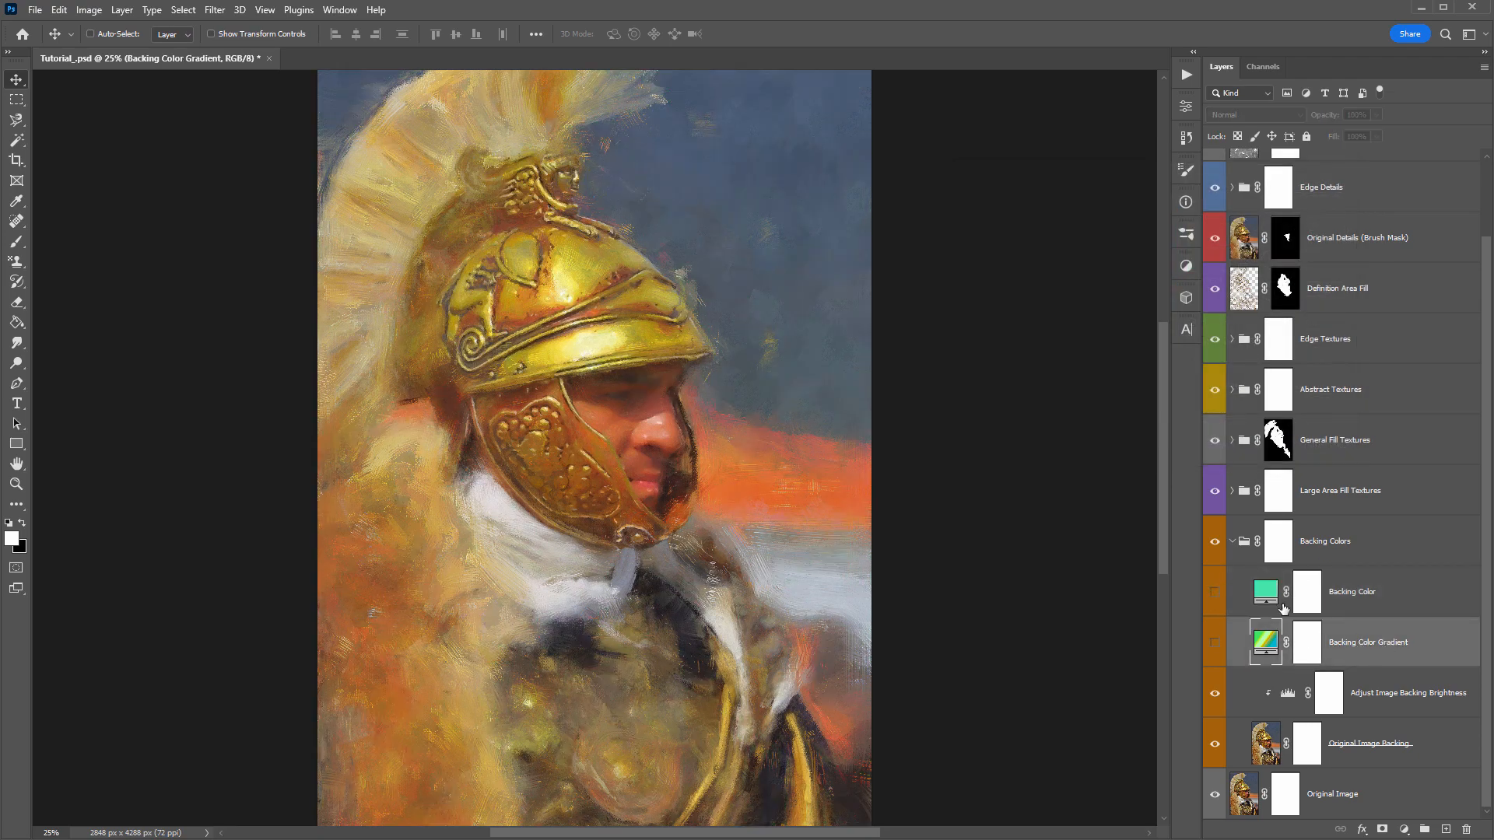
click(1333, 599)
click(1354, 642)
click(1215, 643)
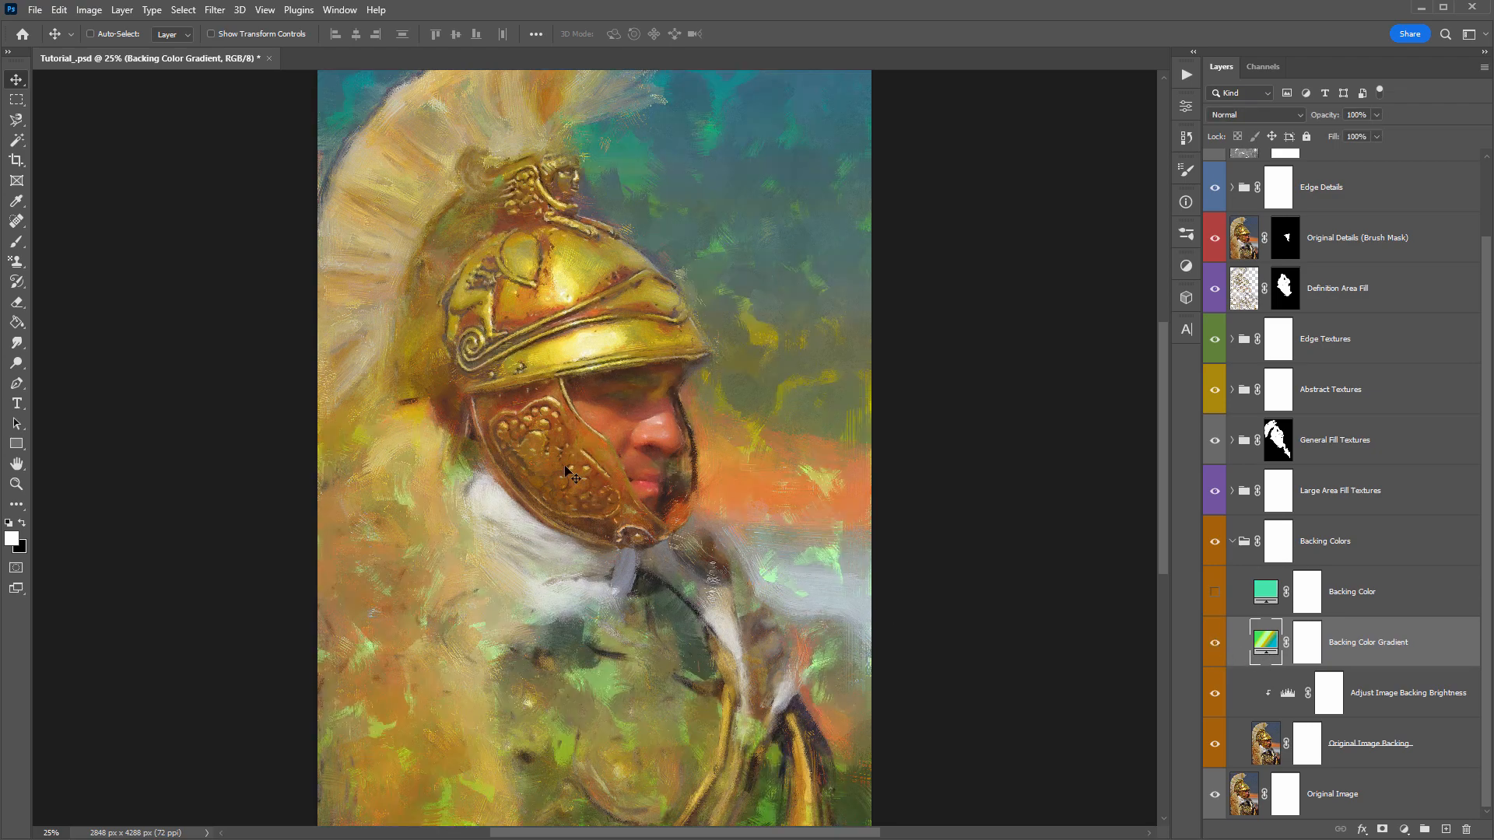
- Randomize the noise gradient of the Backing Color Gradient fill until it runs from blue to violet, and apply it
double_click(1266, 648)
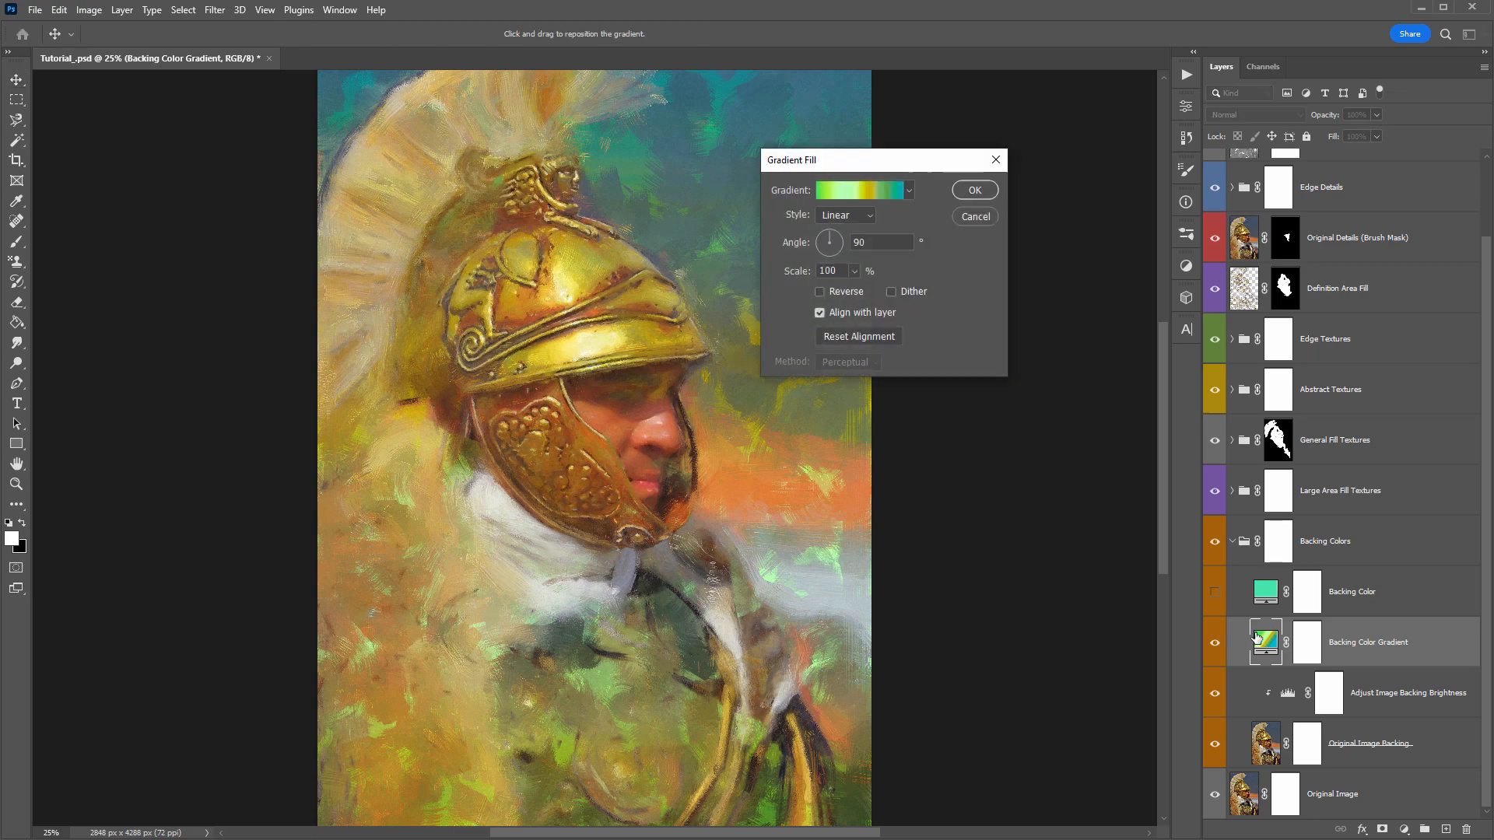
drag(836, 151, 944, 152)
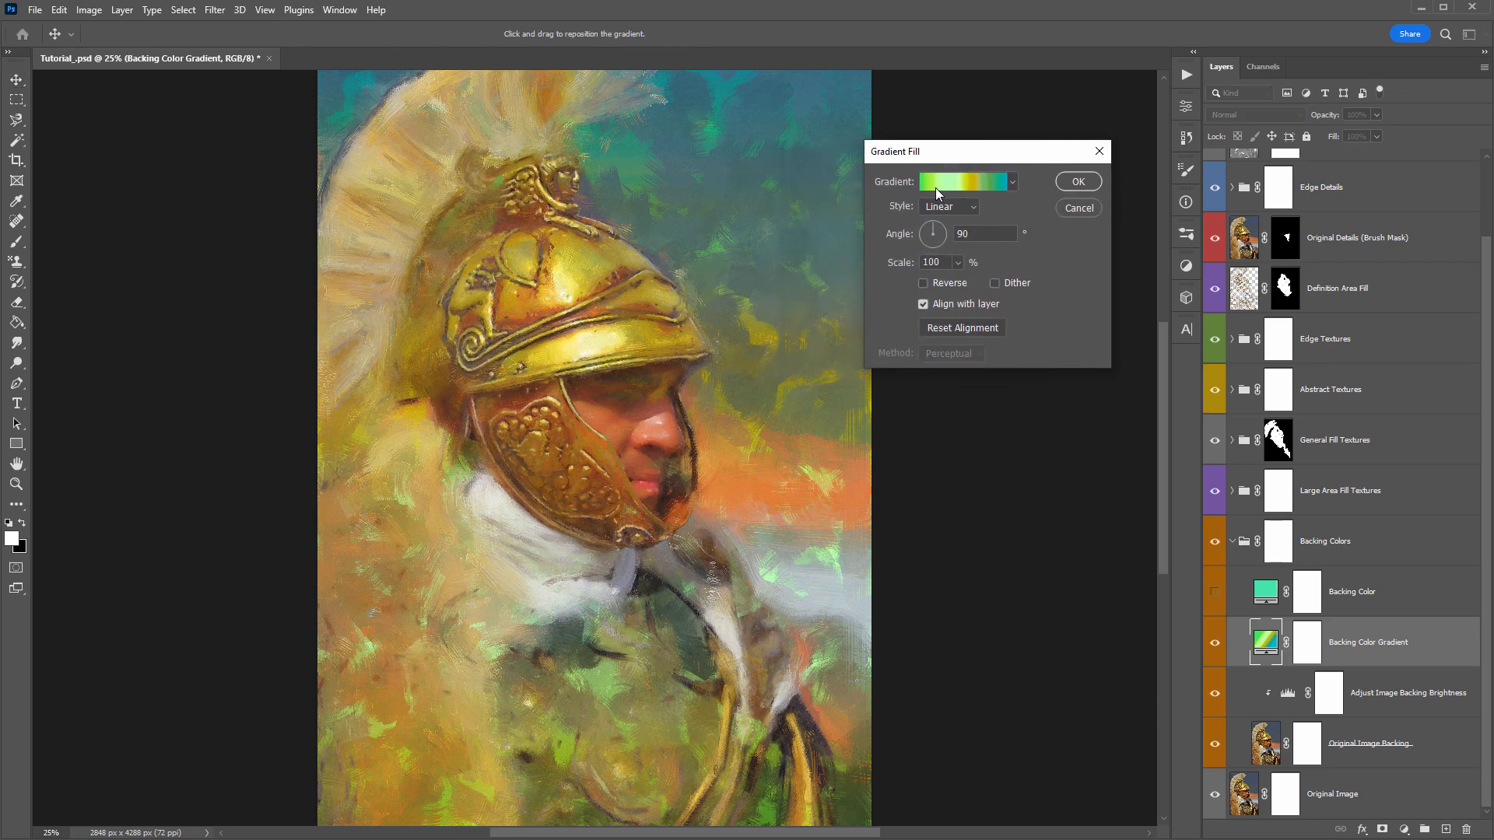
click(955, 184)
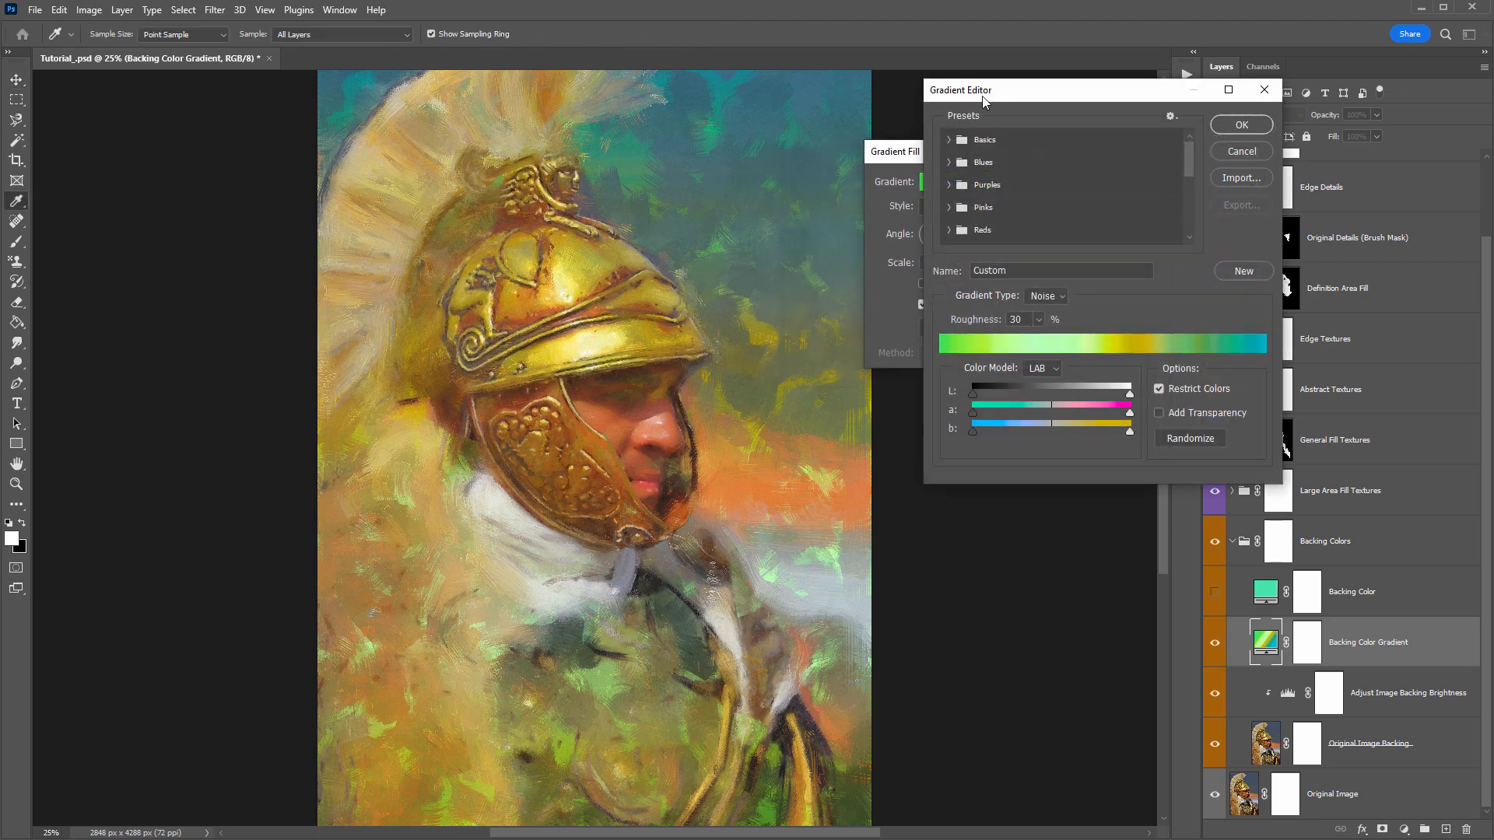
mouse_move(981, 96)
mouse_down()
mouse_move(891, 112)
mouse_move(982, 106)
mouse_up()
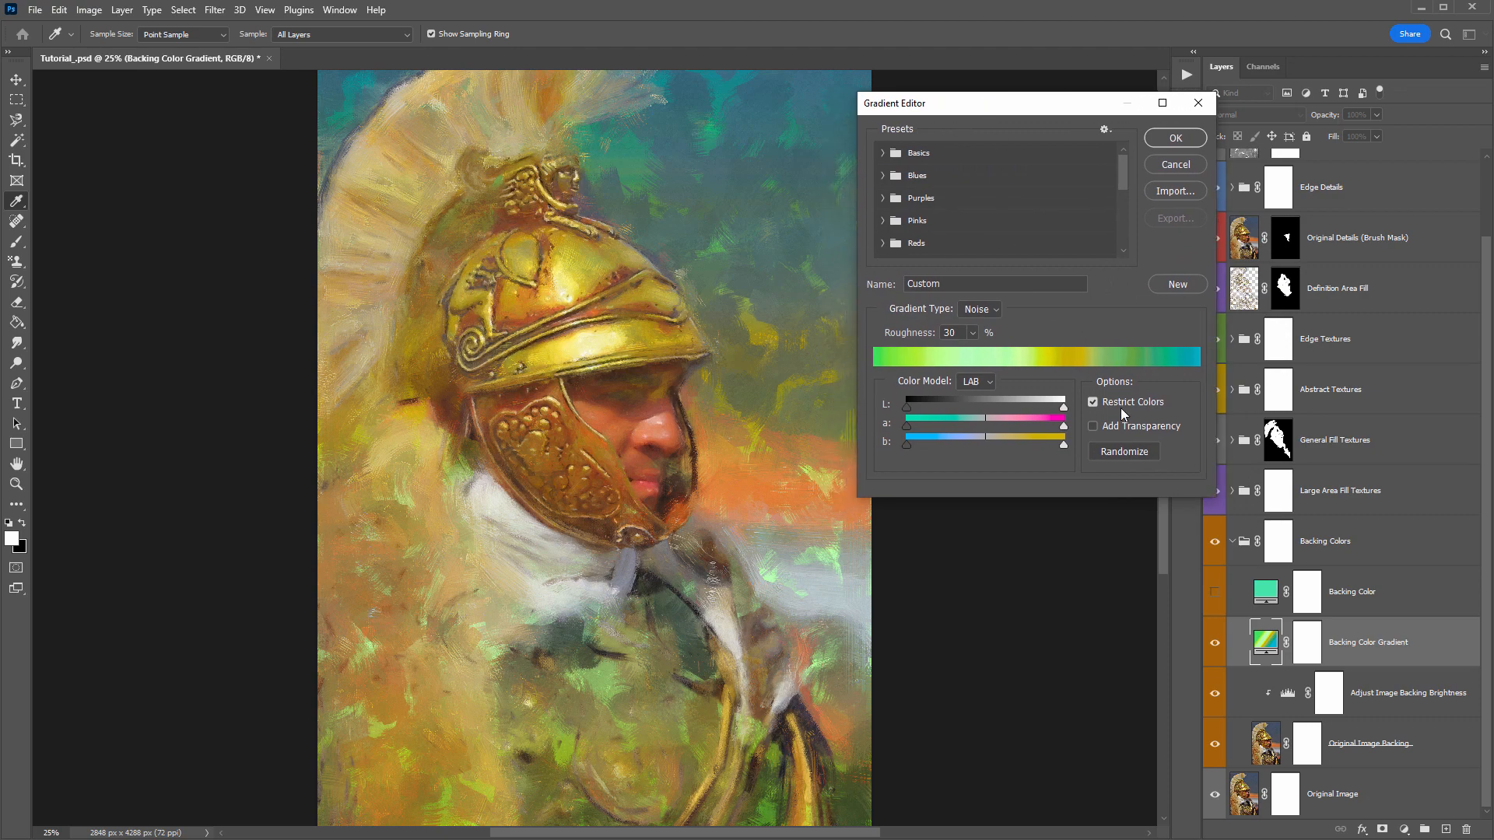
click(1113, 451)
click(1112, 451)
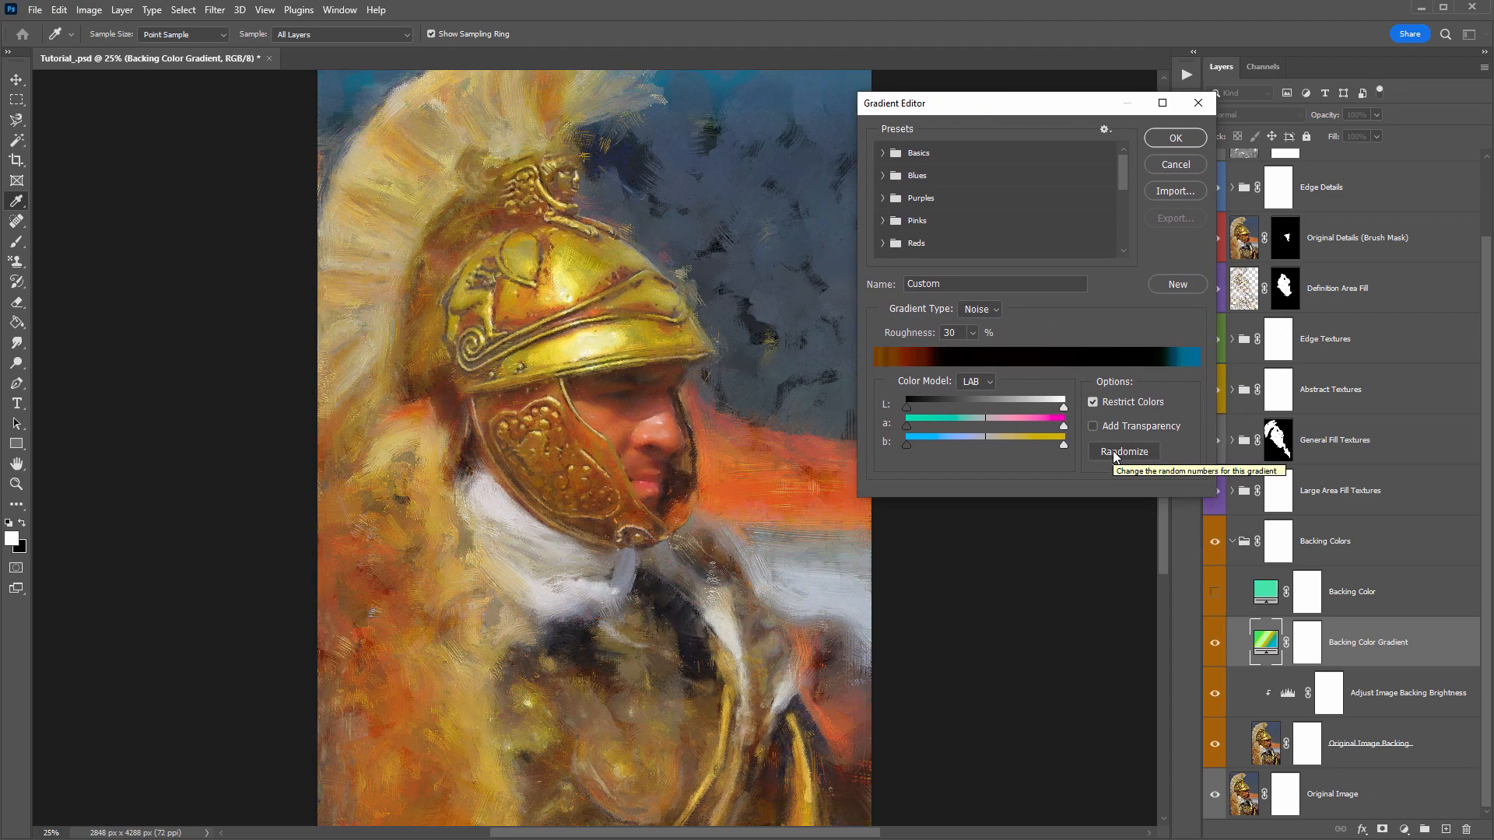
click(1113, 450)
click(1112, 450)
click(1113, 451)
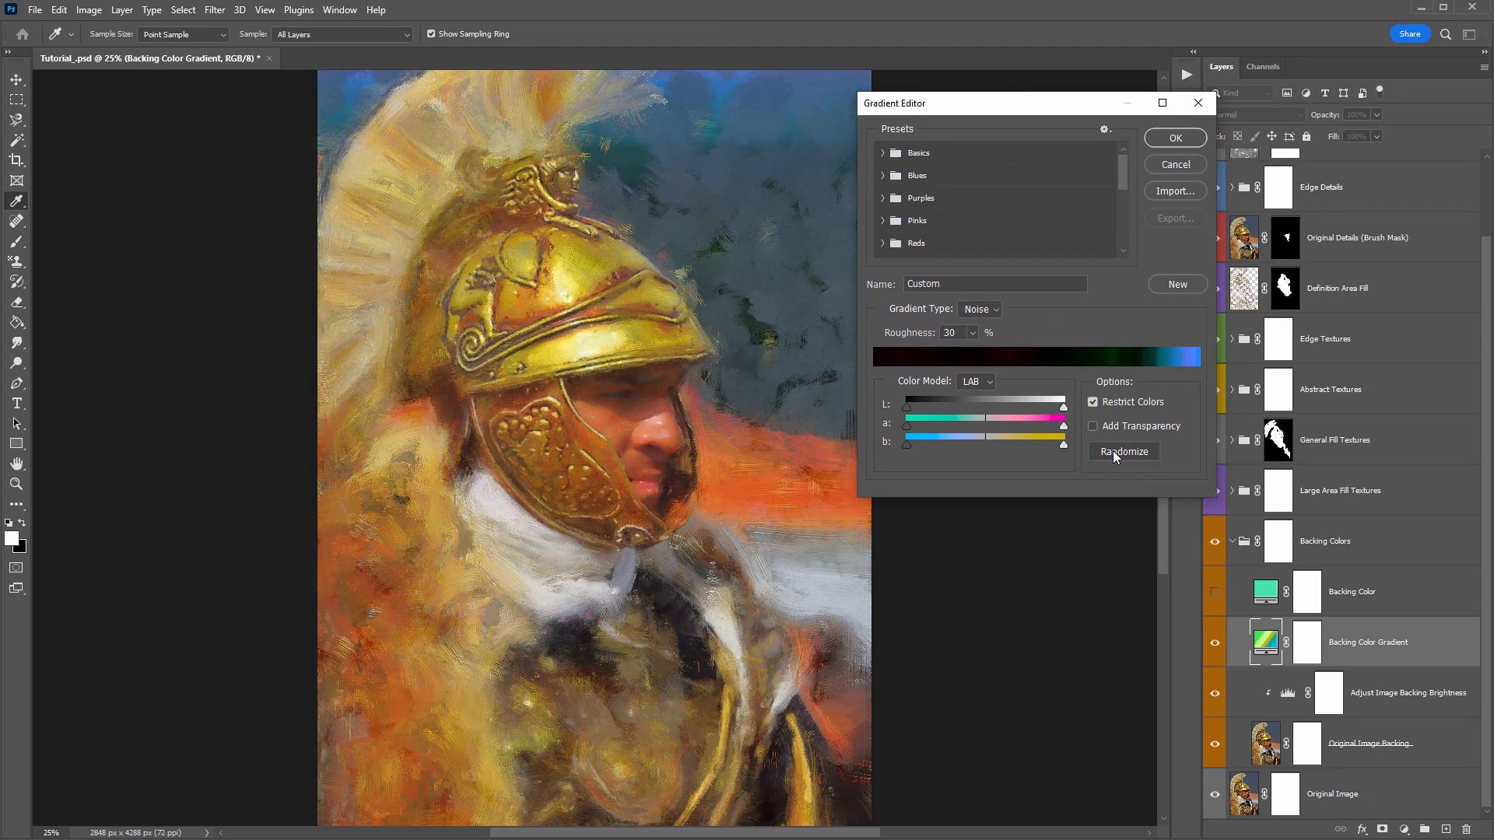
click(1112, 450)
click(1113, 450)
click(1113, 450)
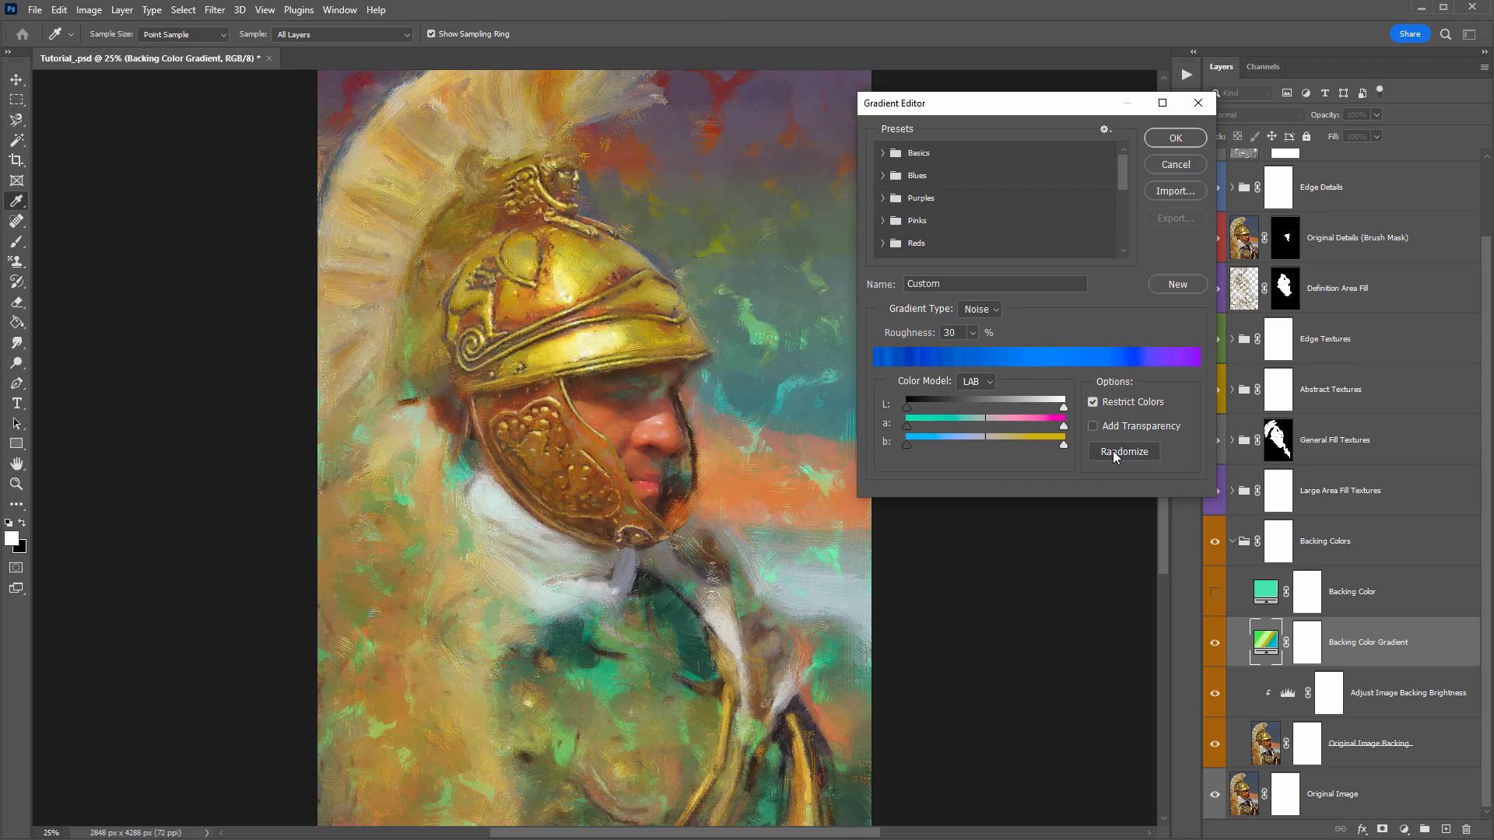
click(1112, 451)
click(1113, 450)
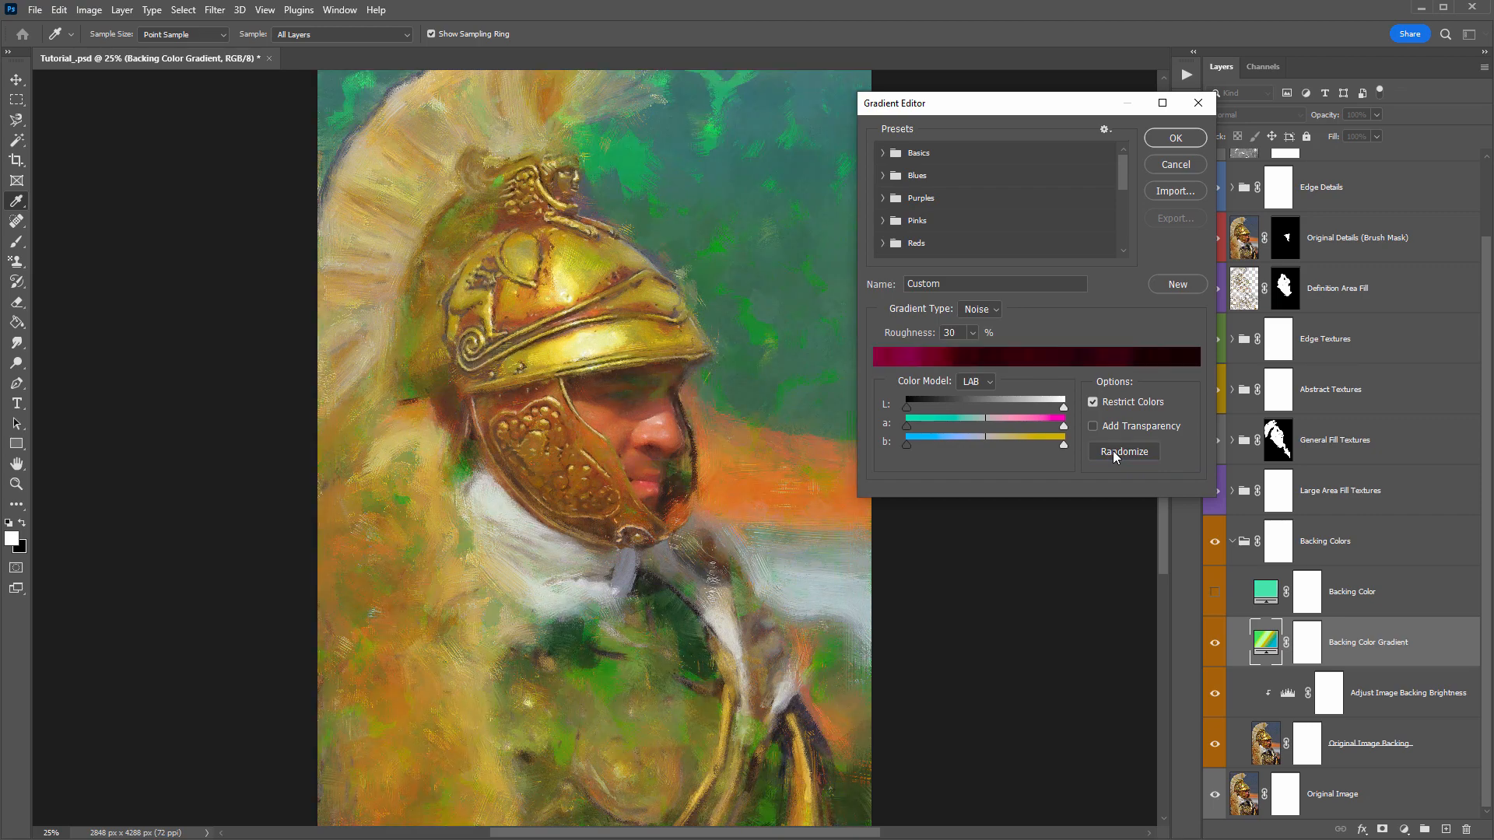
click(1113, 450)
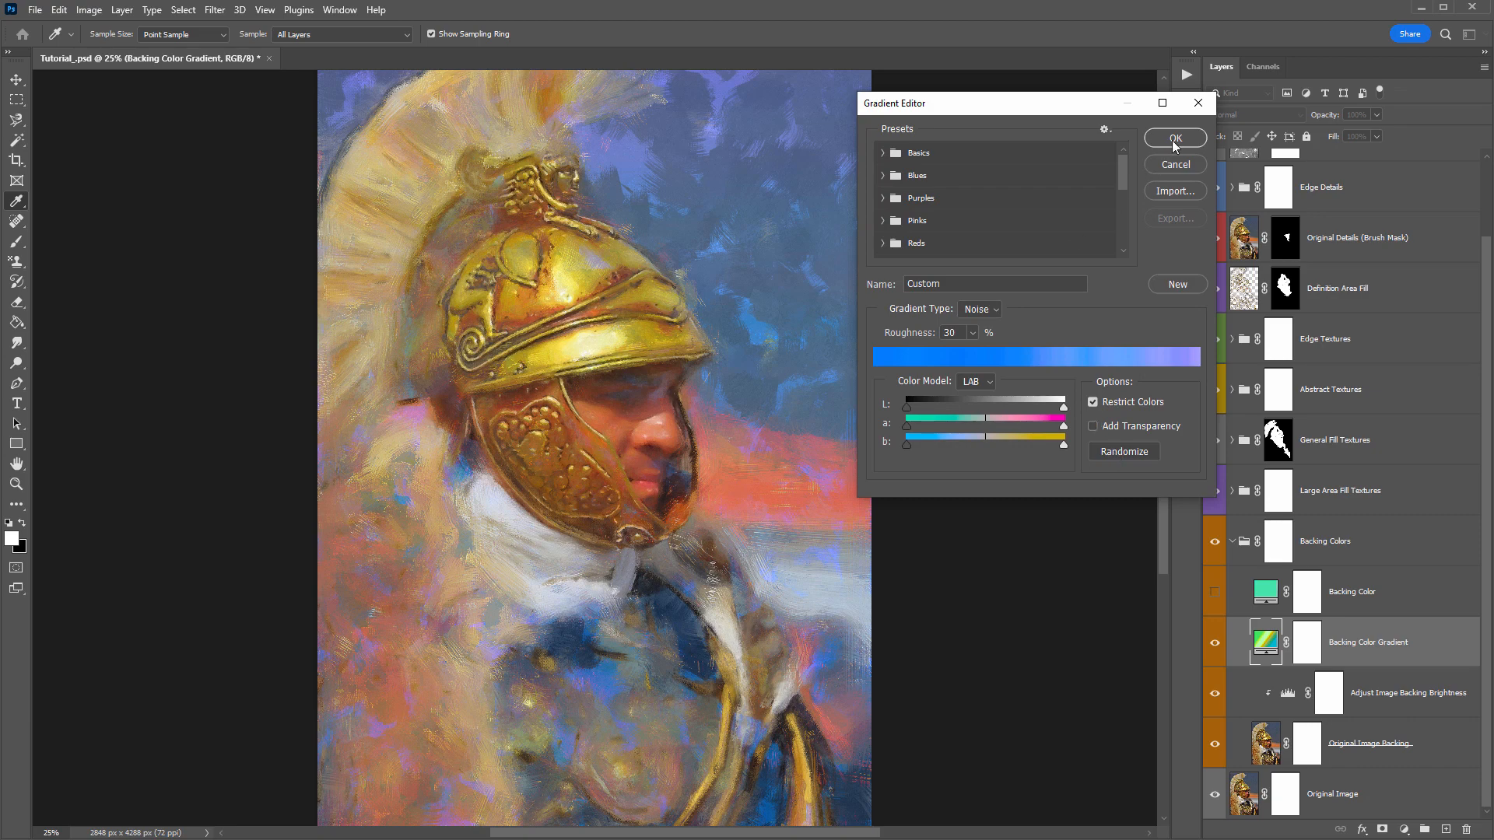
click(1175, 138)
click(1079, 180)
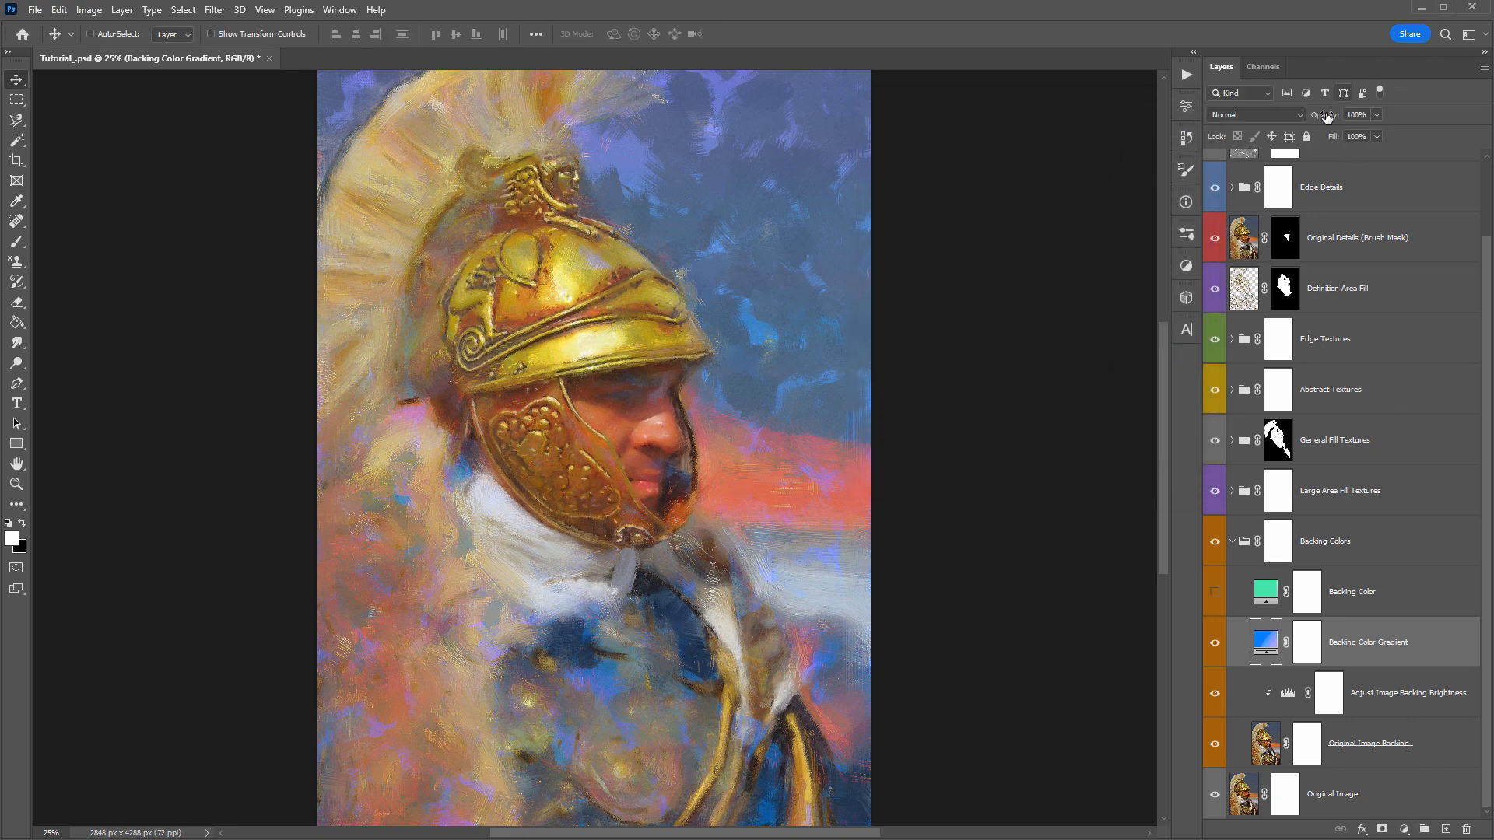
- Try 41% opacity and other blend modes on the Backing Color Gradient, restore Normal at 100%, and hide the layer
drag(1326, 116, 1280, 111)
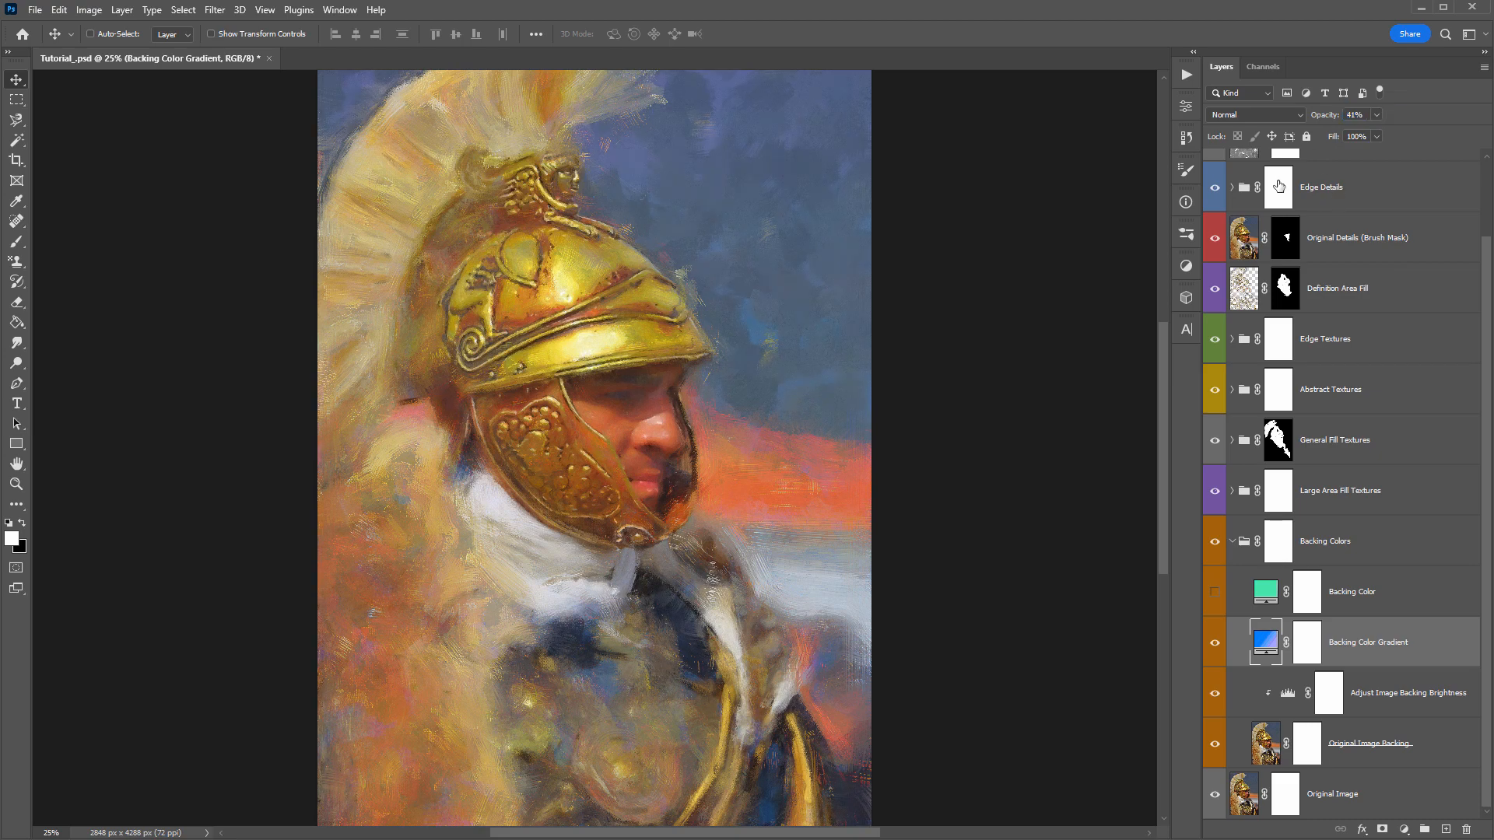
drag(1323, 117, 1429, 135)
click(1257, 111)
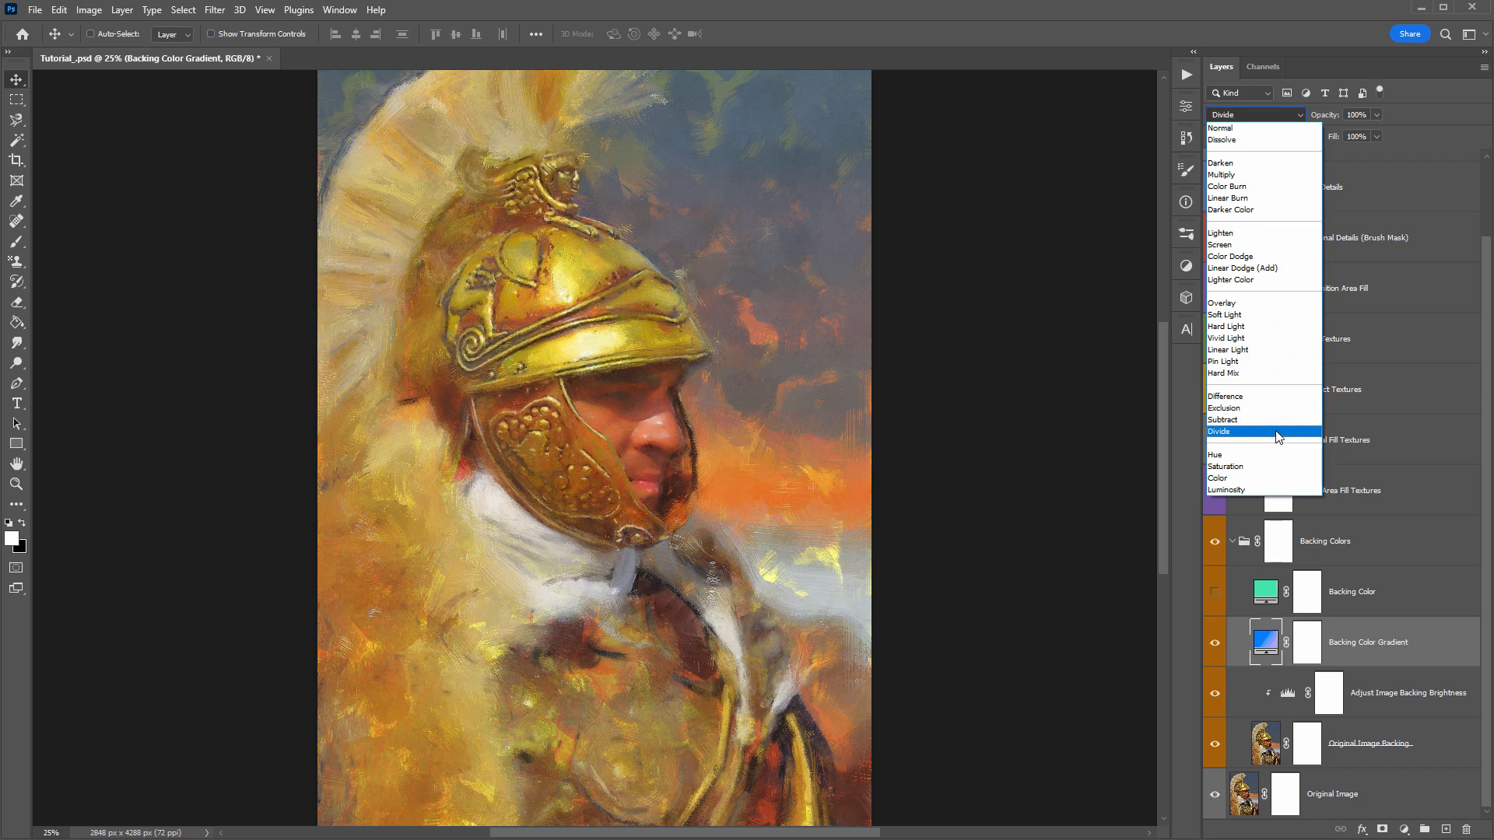
click(1230, 128)
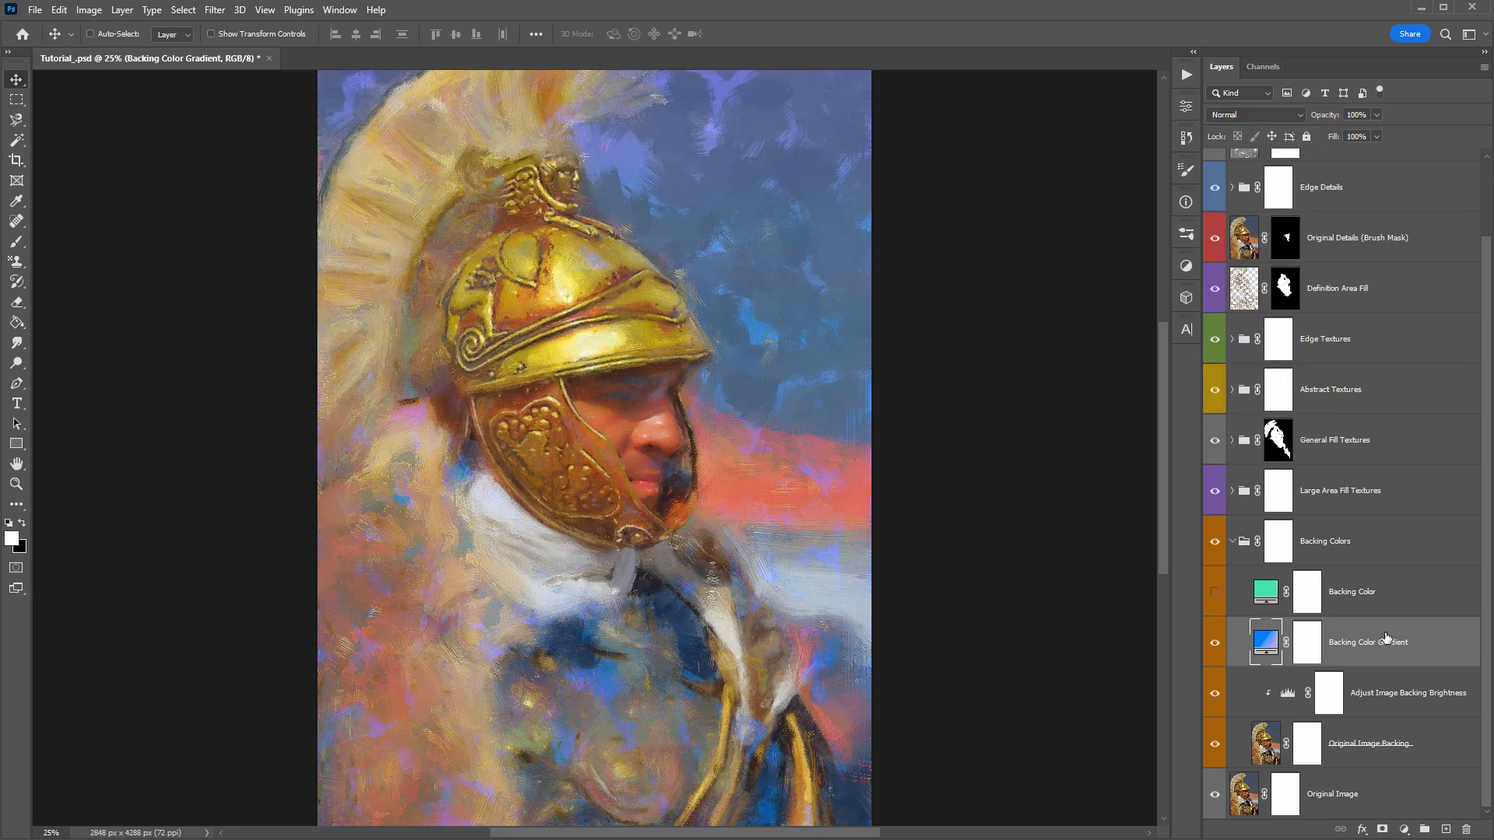
click(1213, 643)
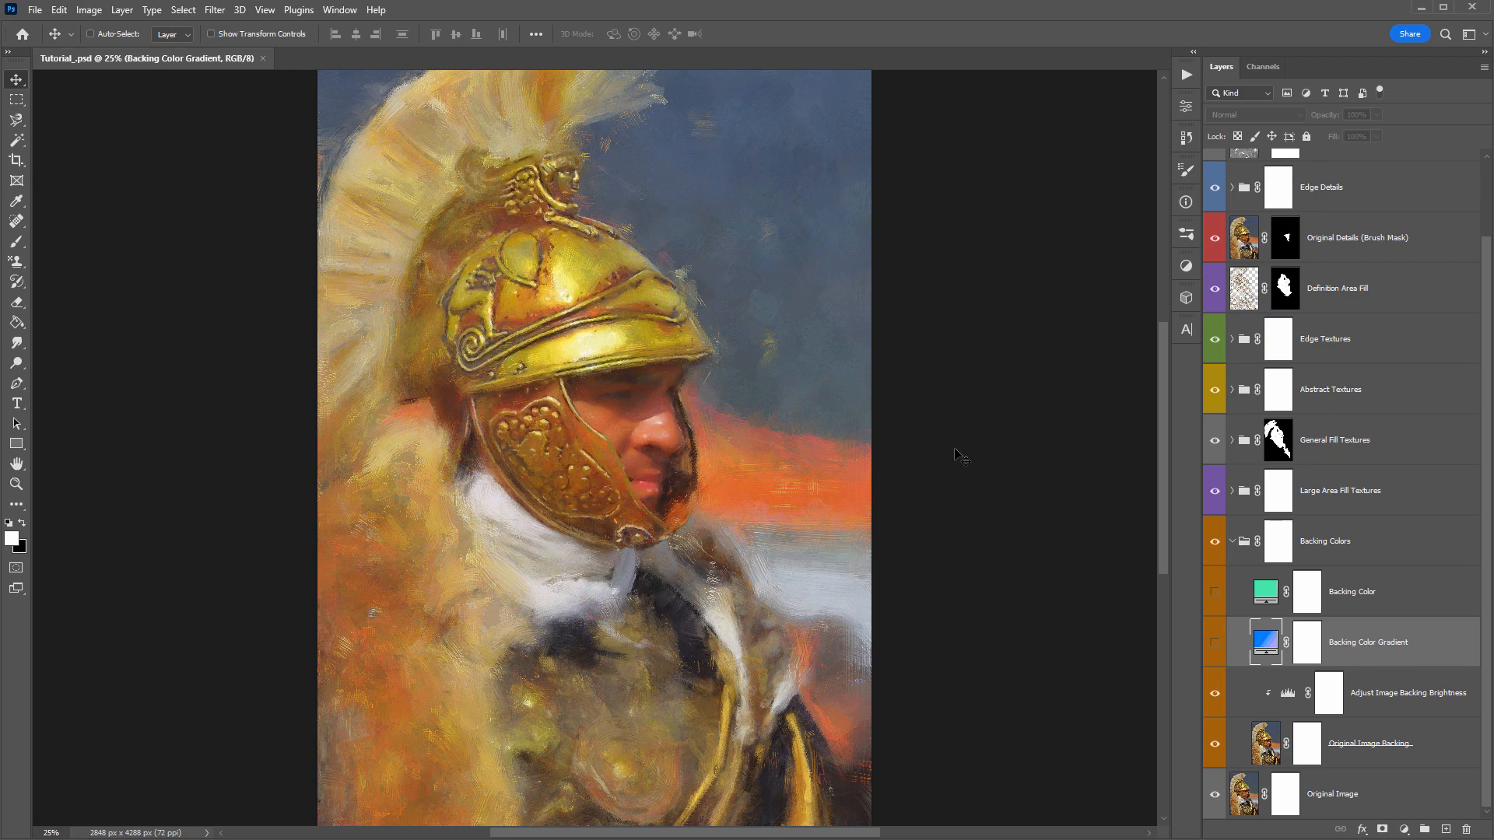
key(b)
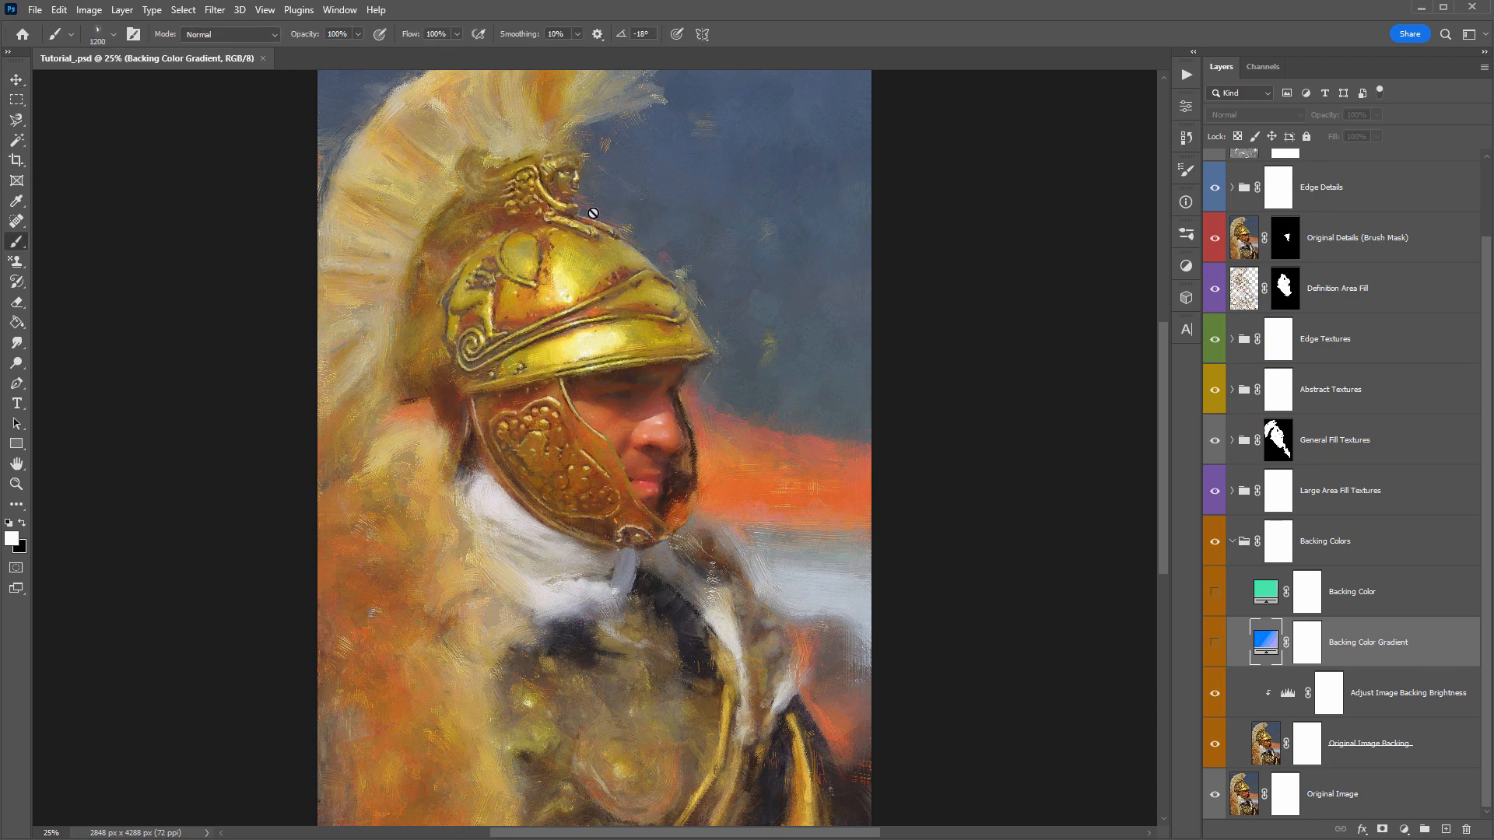
right_click(381, 121)
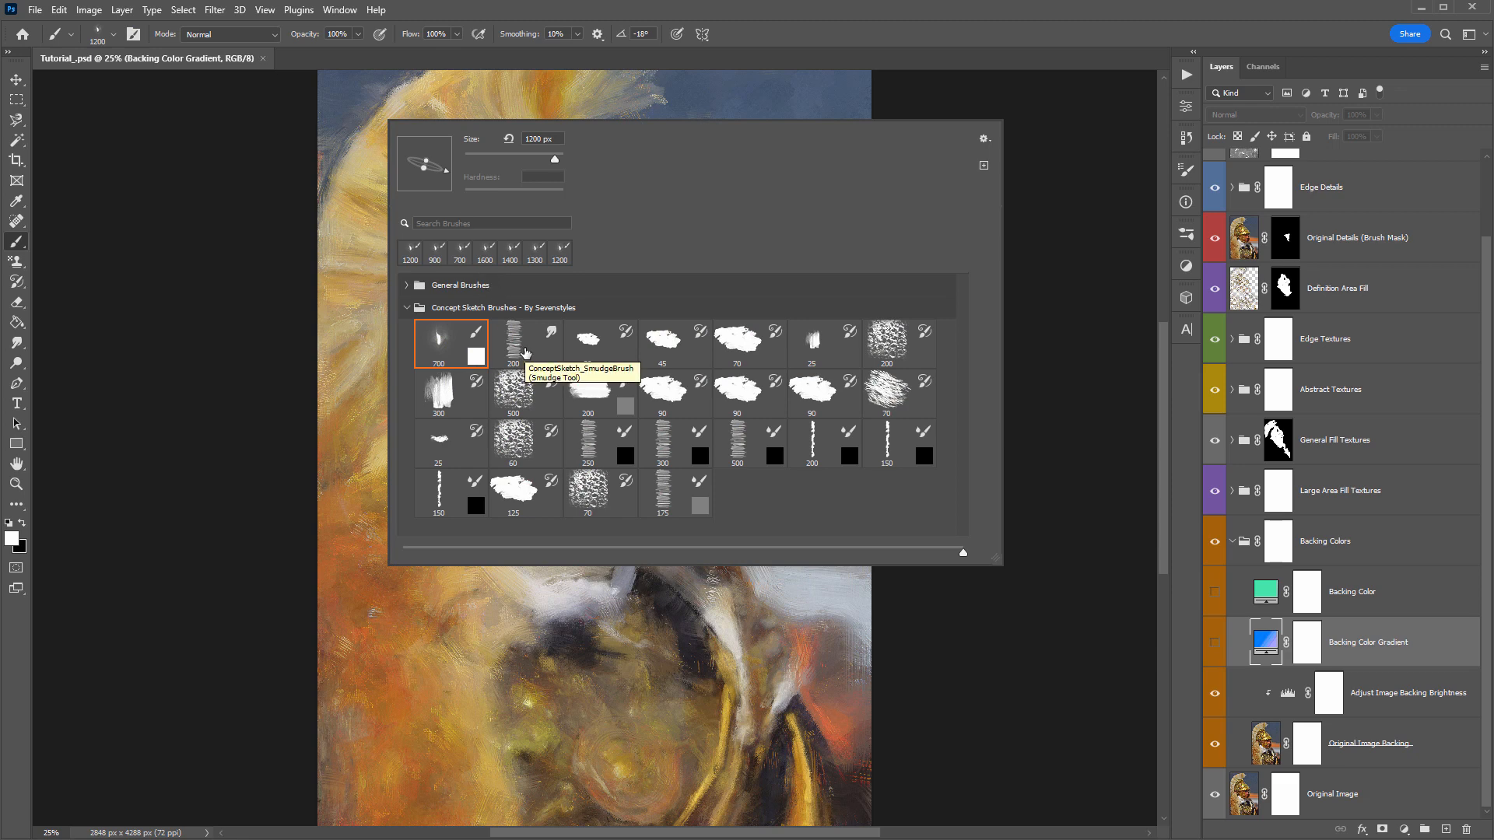
key(Escape)
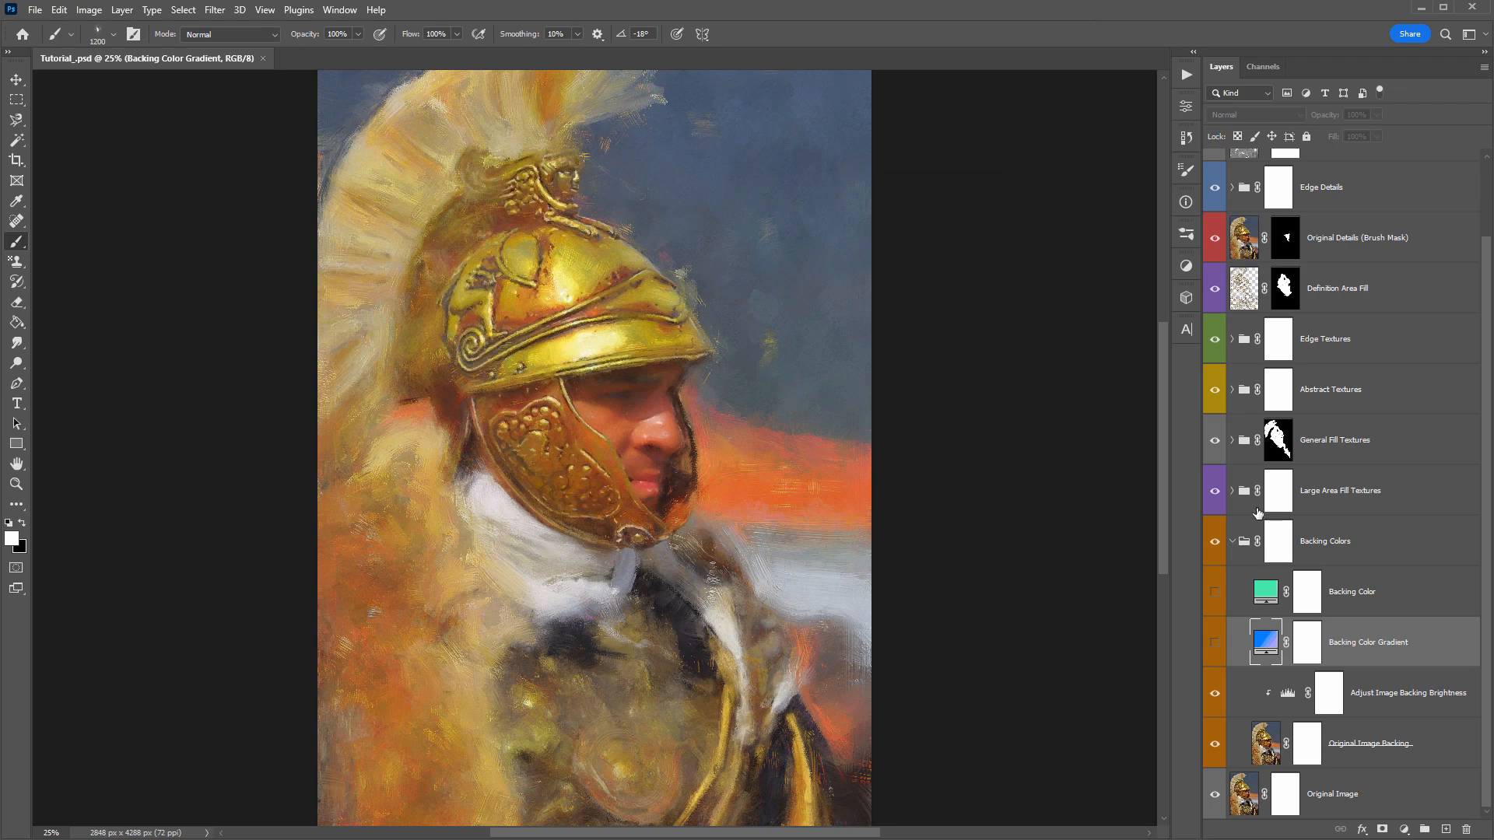
- Collapse the Backing Colors group and add a new layer filled with 50% gray directly above the General Fill Textures group
click(1231, 542)
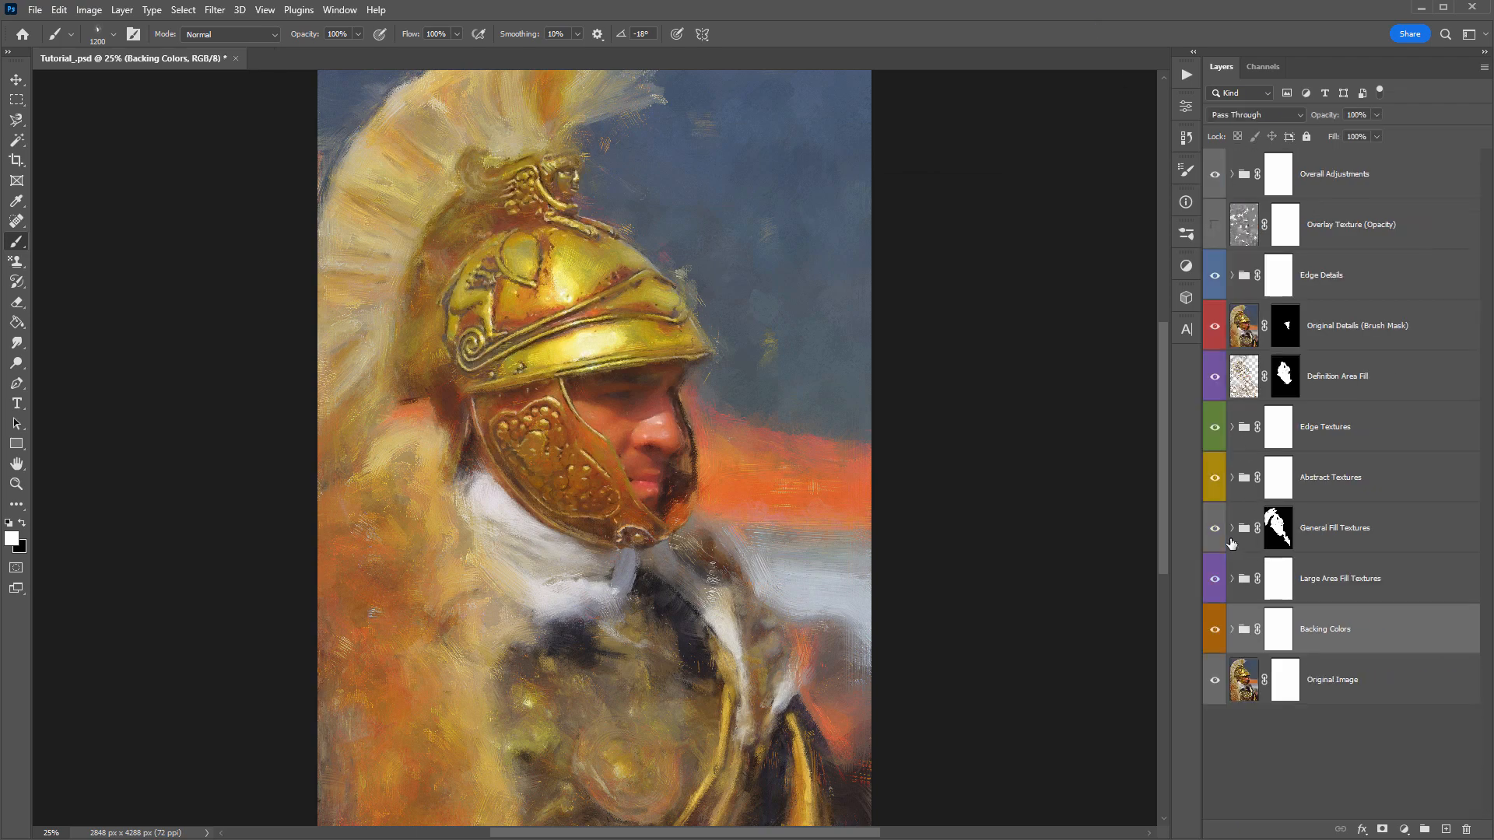
click(1370, 533)
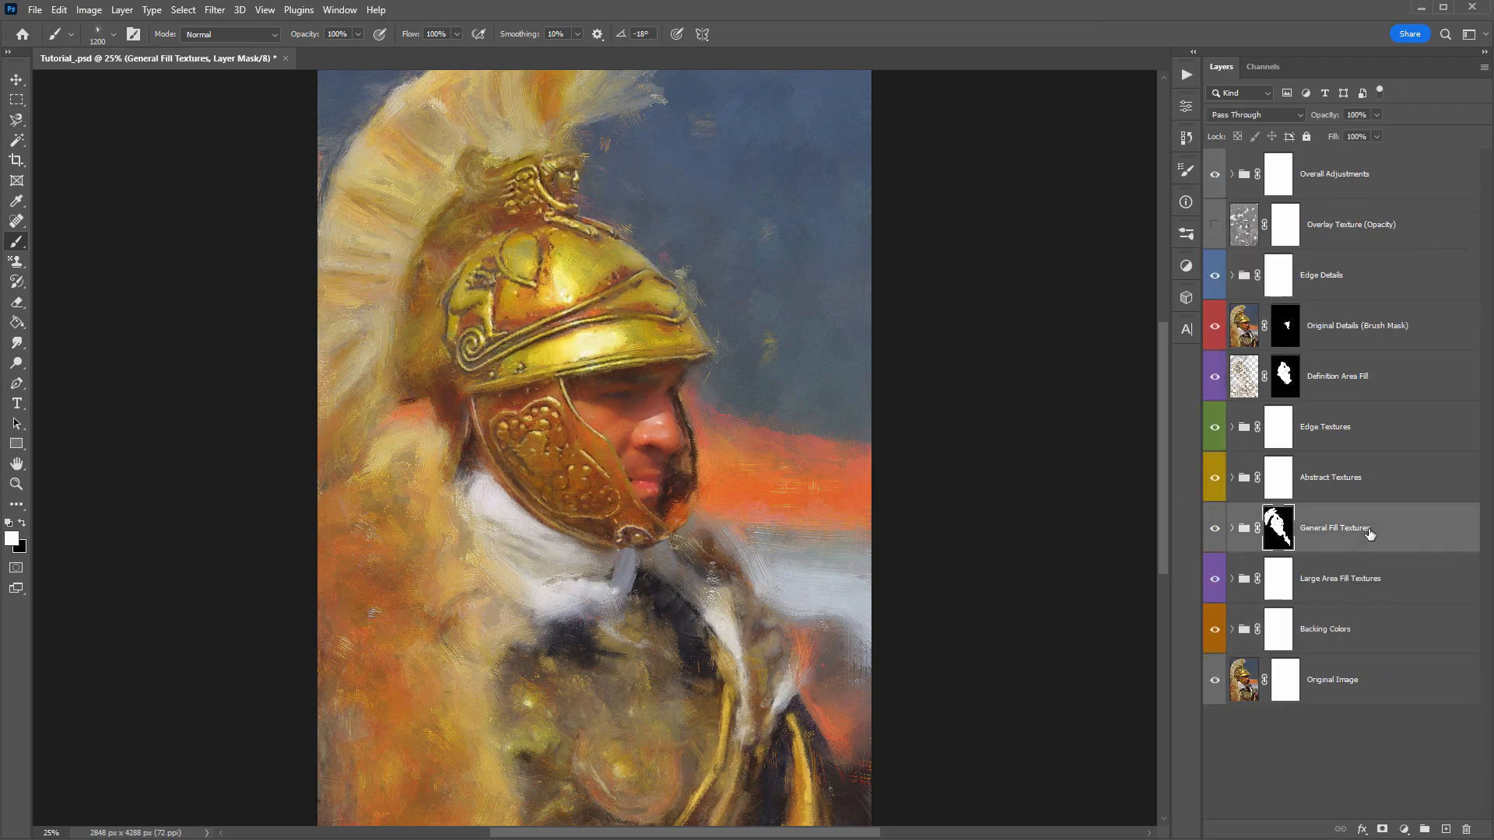
key(ctrl+shift+n)
key(Return)
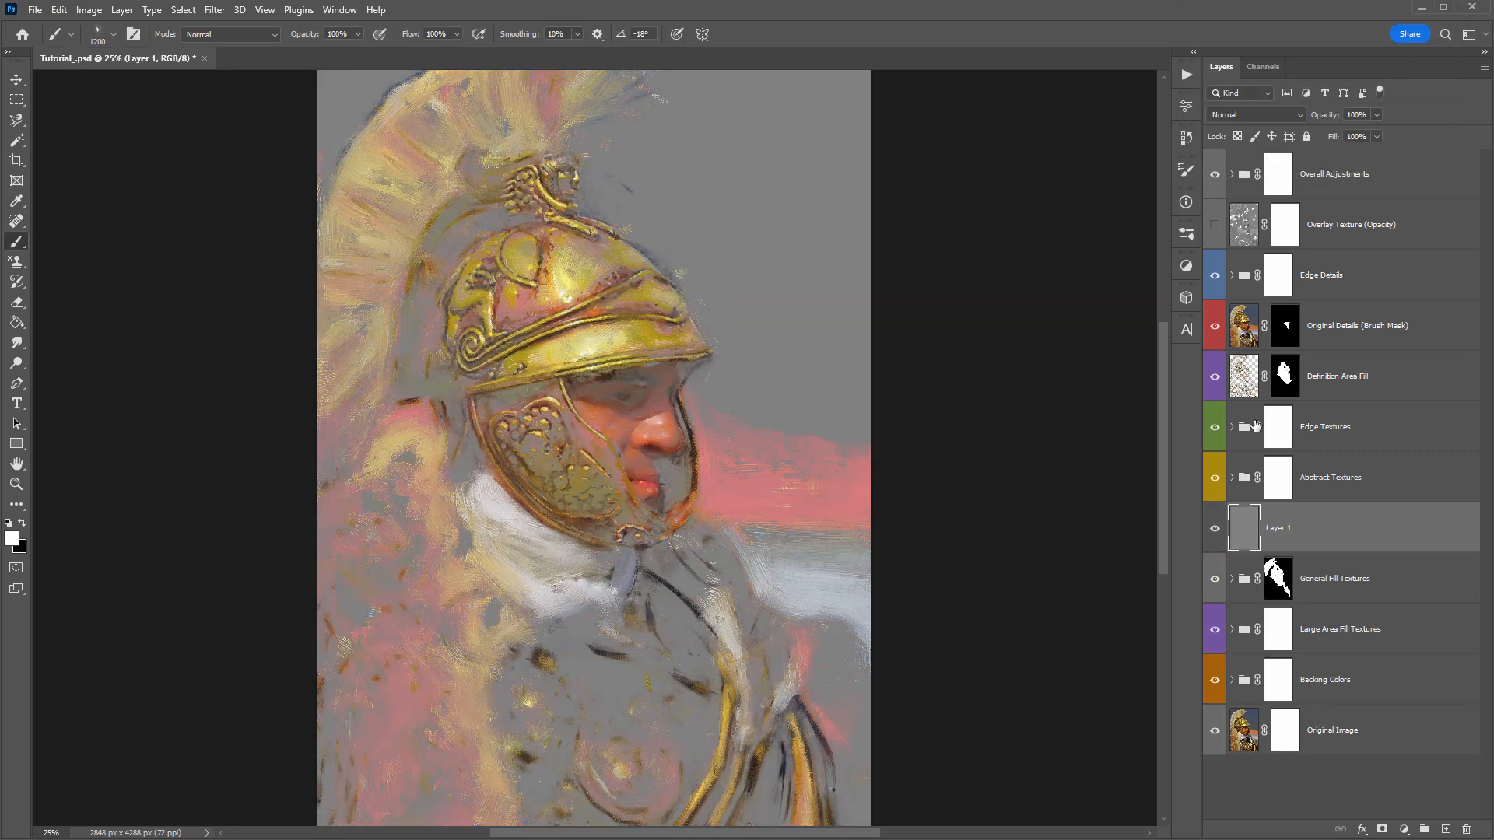
- Hide everything above the Abstract Textures group and select the three Abstract Texture layers inside it at 100% opacity
drag(1213, 427, 1210, 186)
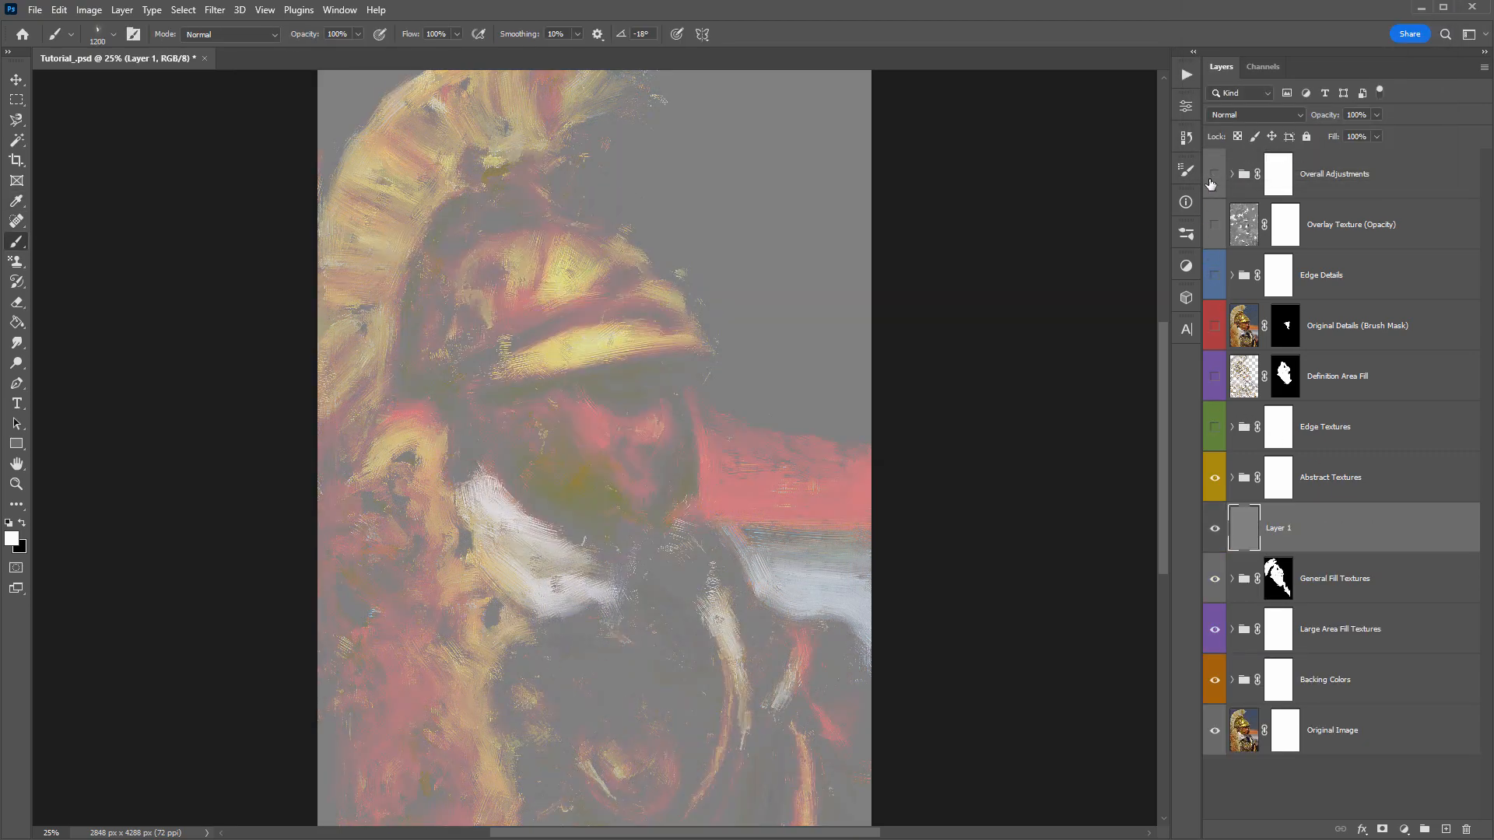
click(1233, 477)
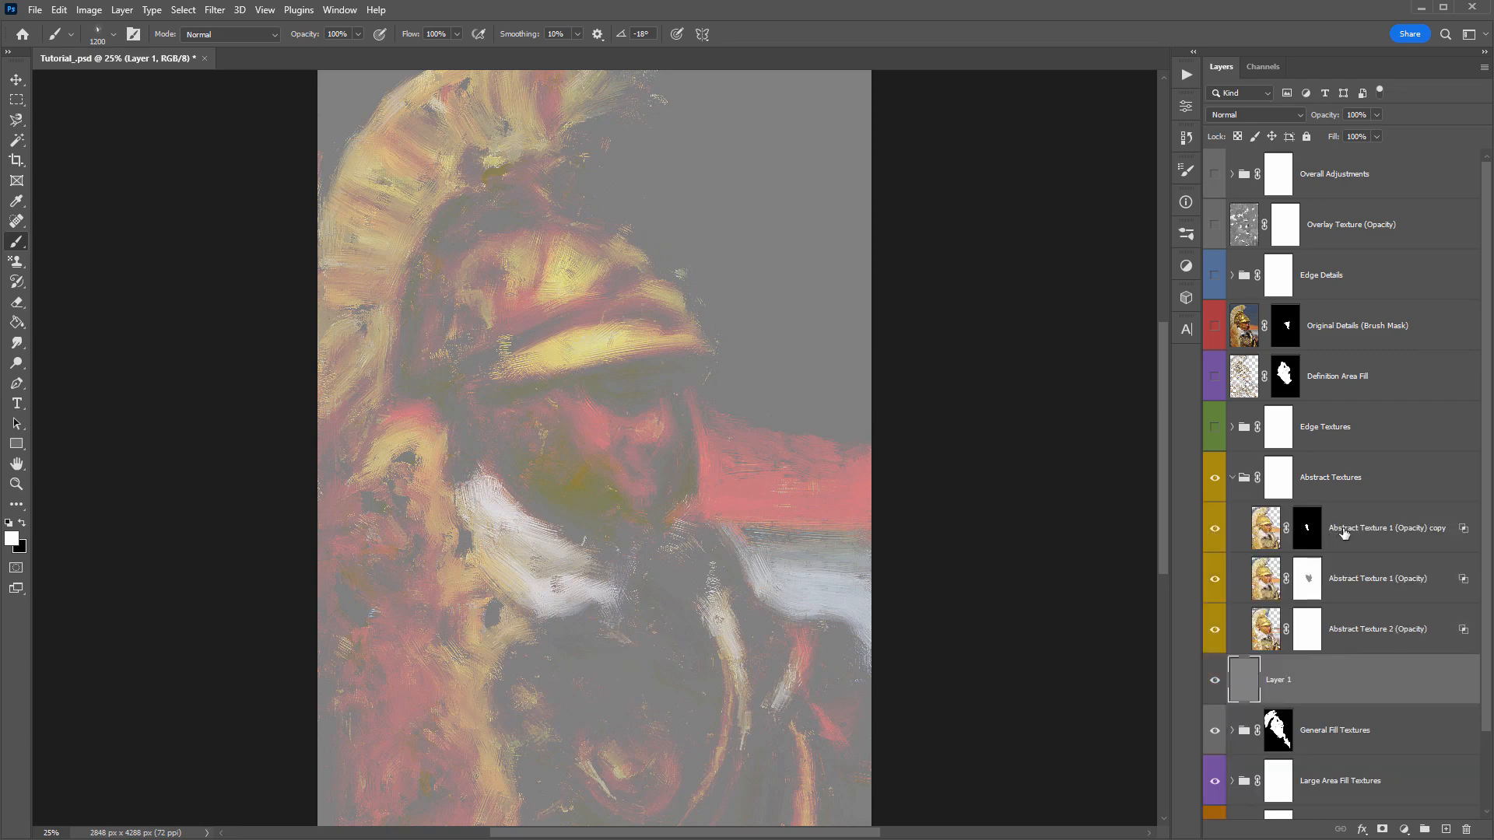
click(1343, 533)
shift+click(1363, 582)
shift+click(1352, 632)
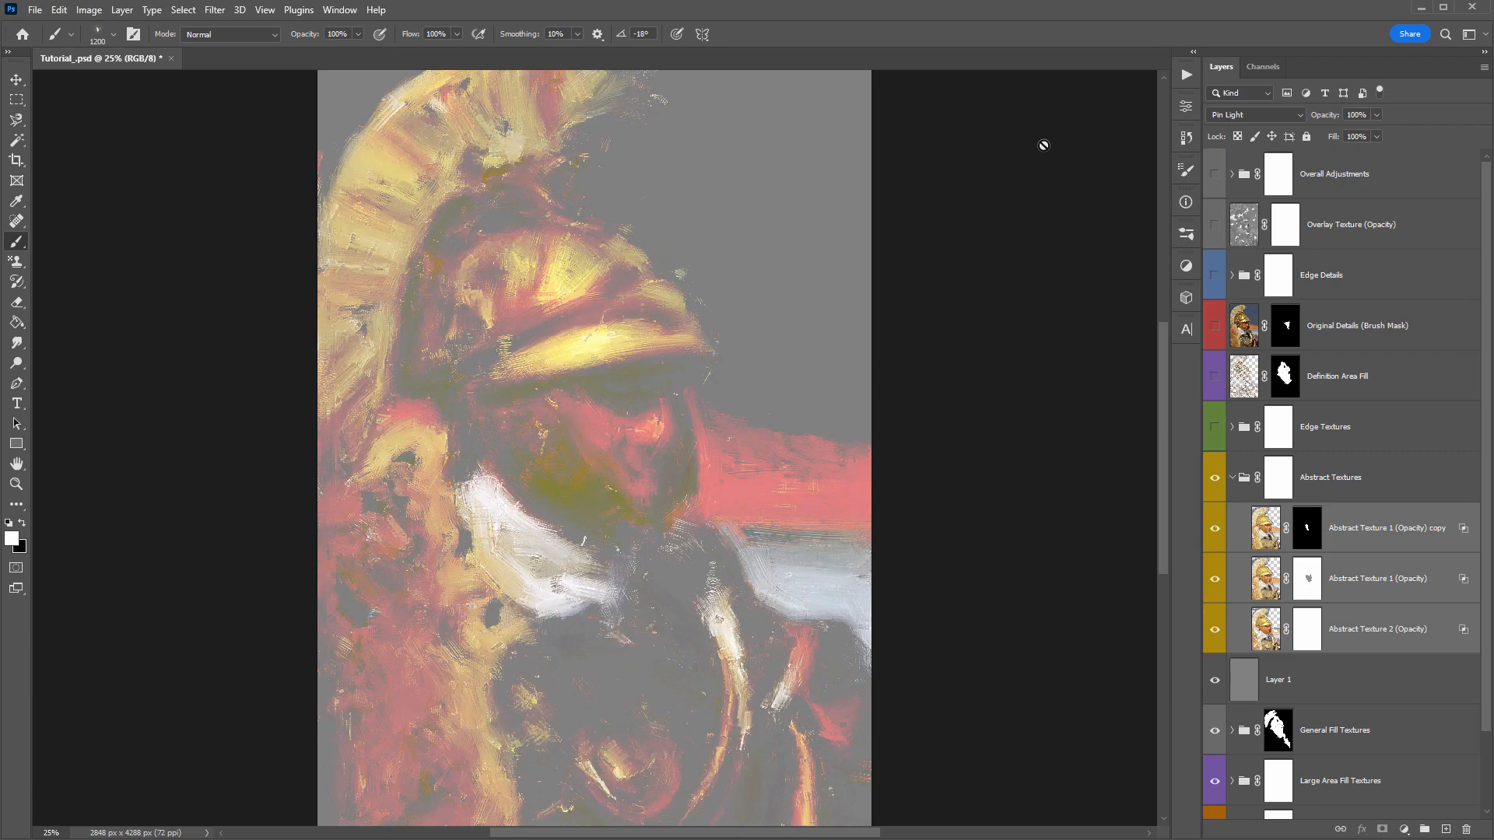
- Hide the three Abstract Texture layers, then show and select only Abstract Texture 1 (Opacity)
drag(1217, 532, 1212, 631)
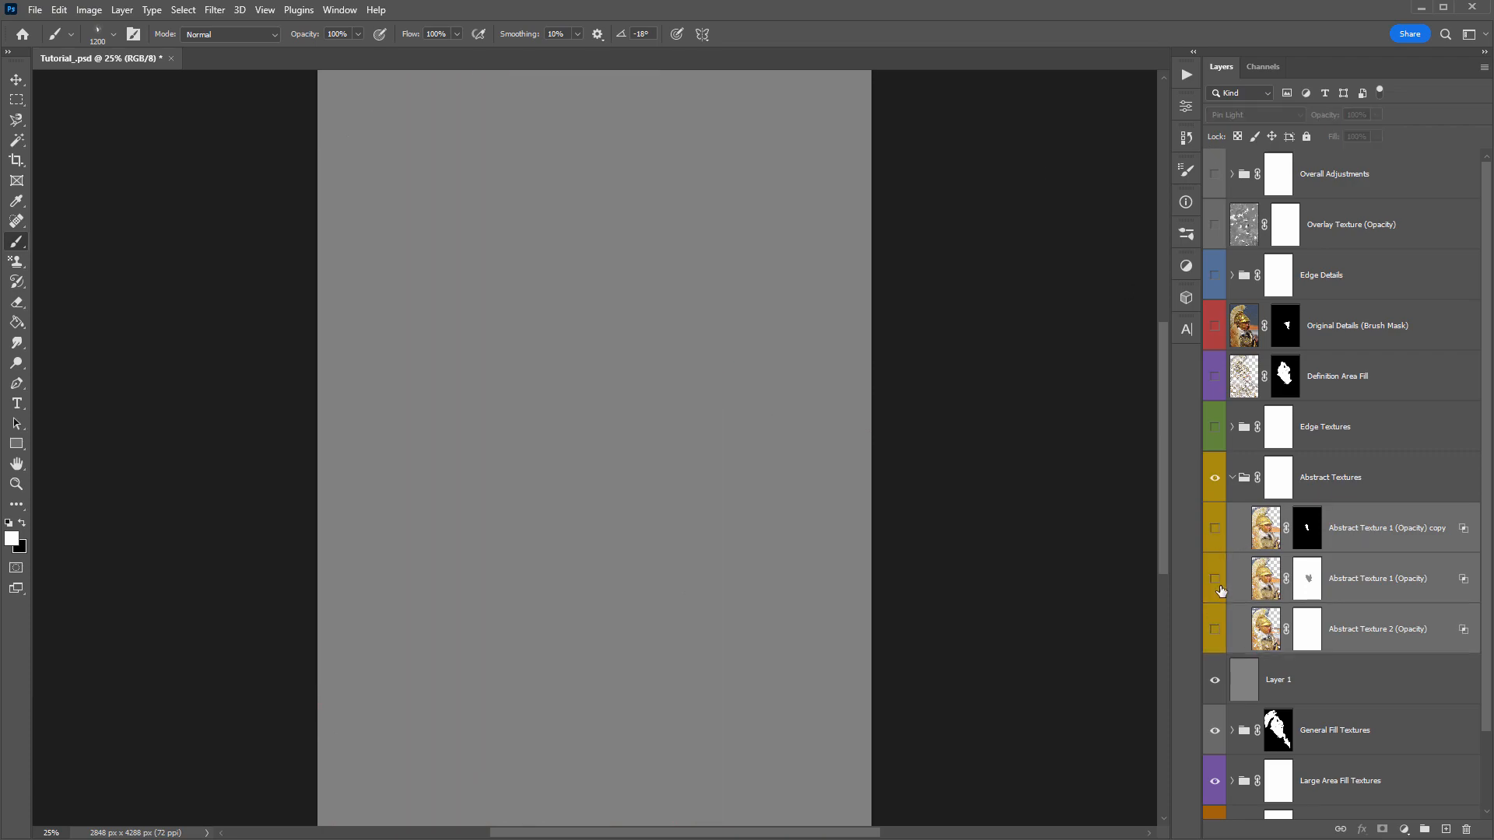
click(1217, 586)
click(1356, 583)
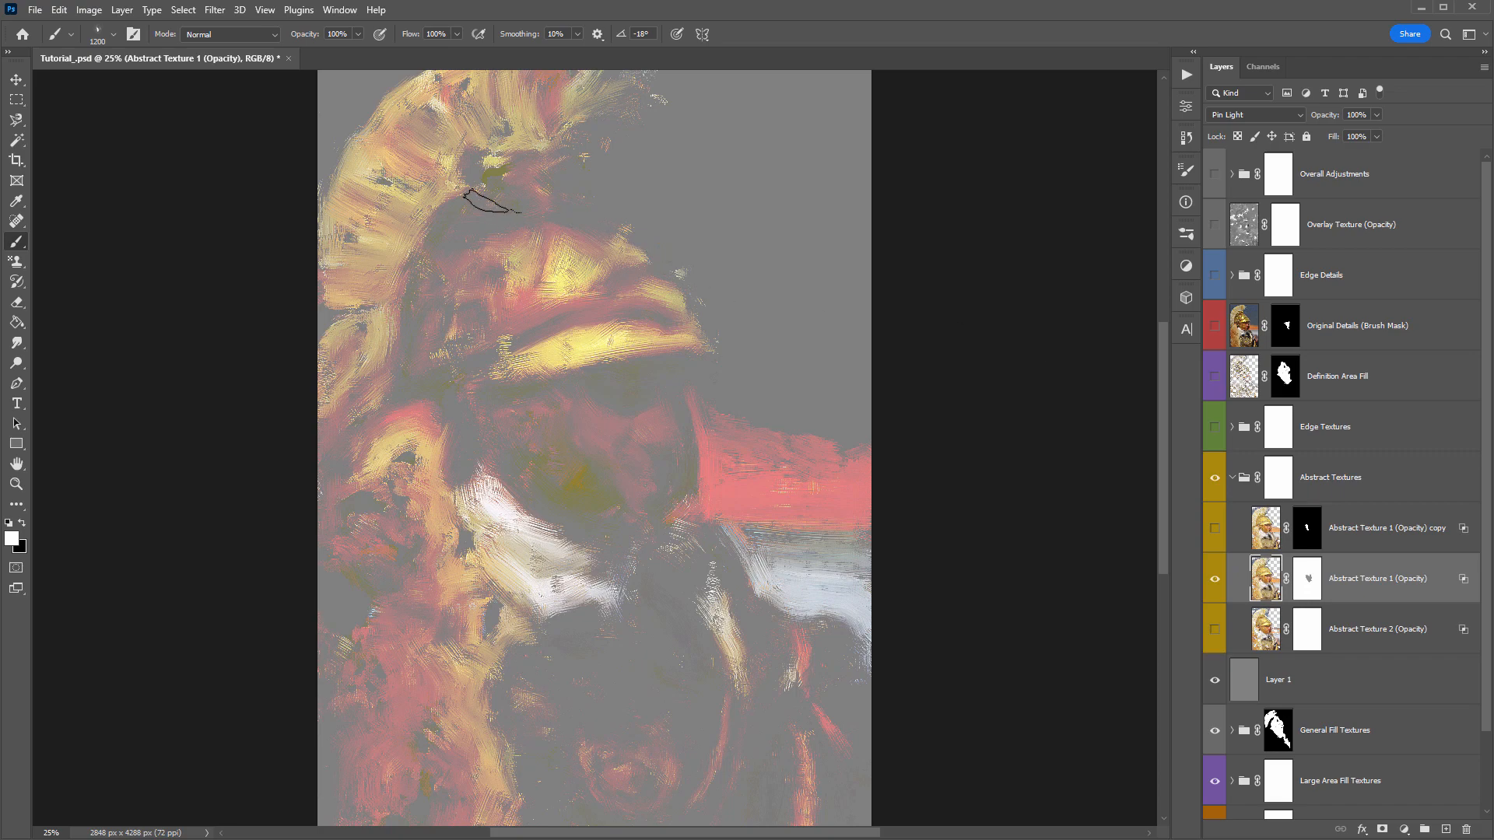
- Smudge the helmet and white scarf strokes on the Abstract Texture 1 (Opacity) layer with the 200 px ConceptSketch_SmudgeBrush
right_click(492, 199)
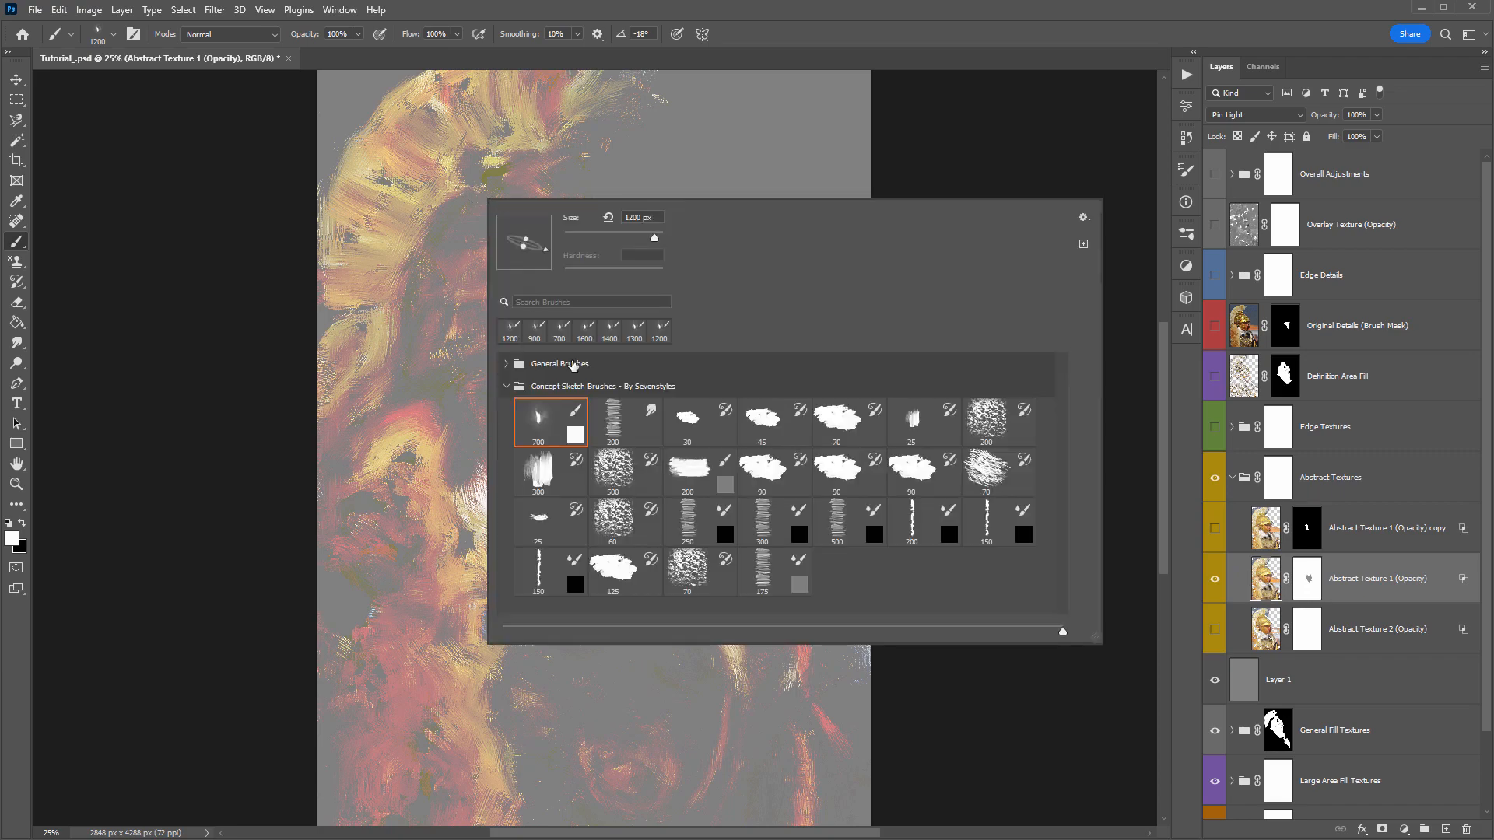
click(621, 425)
click(1268, 579)
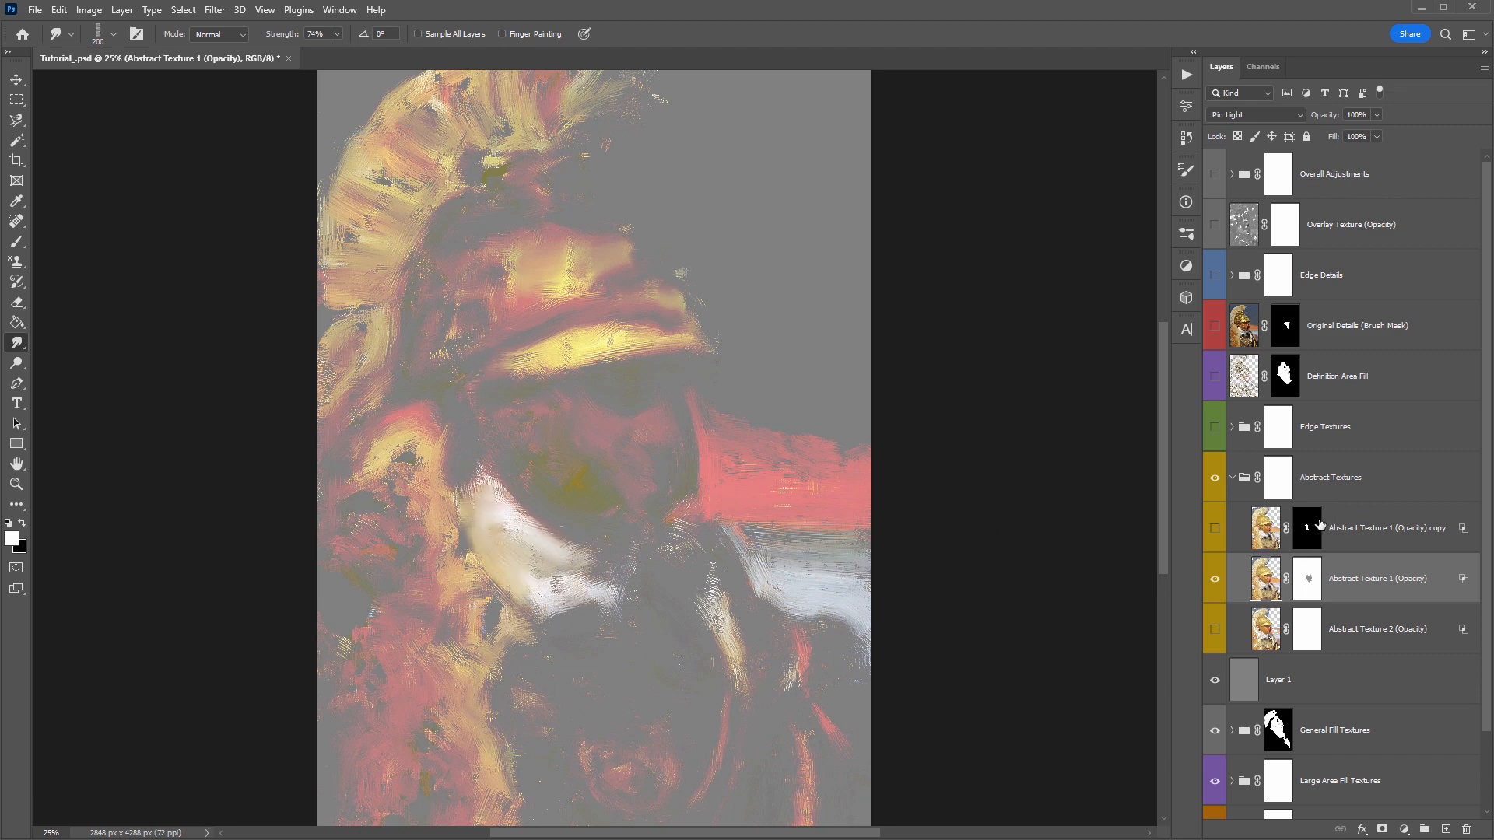
- Hide the gray layer and show all Abstract Texture layers and everything above their group, including Overlay Texture (Opacity)
click(1215, 527)
click(1215, 679)
click(1215, 628)
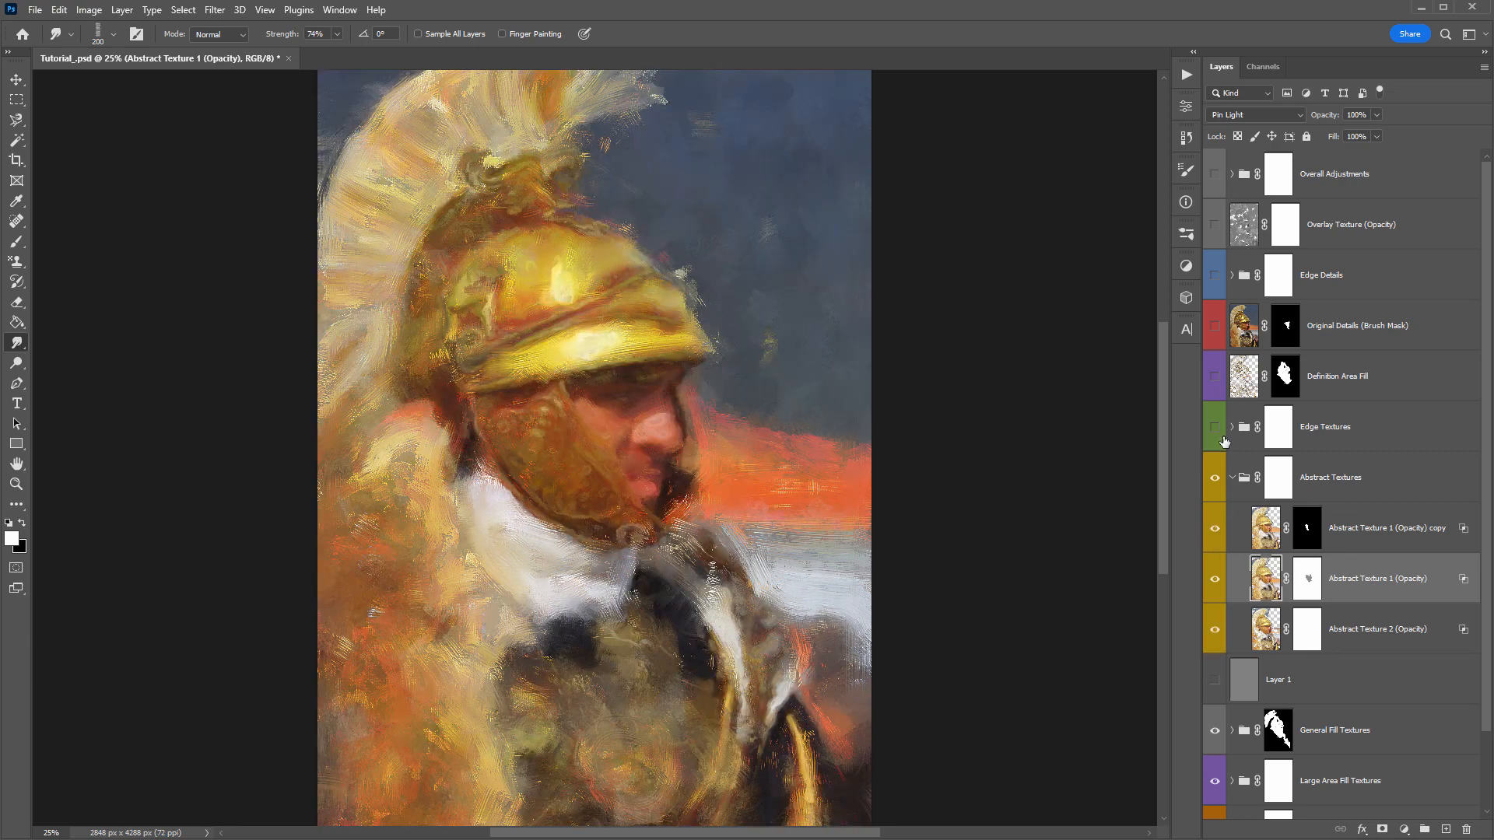
drag(1224, 441, 1215, 178)
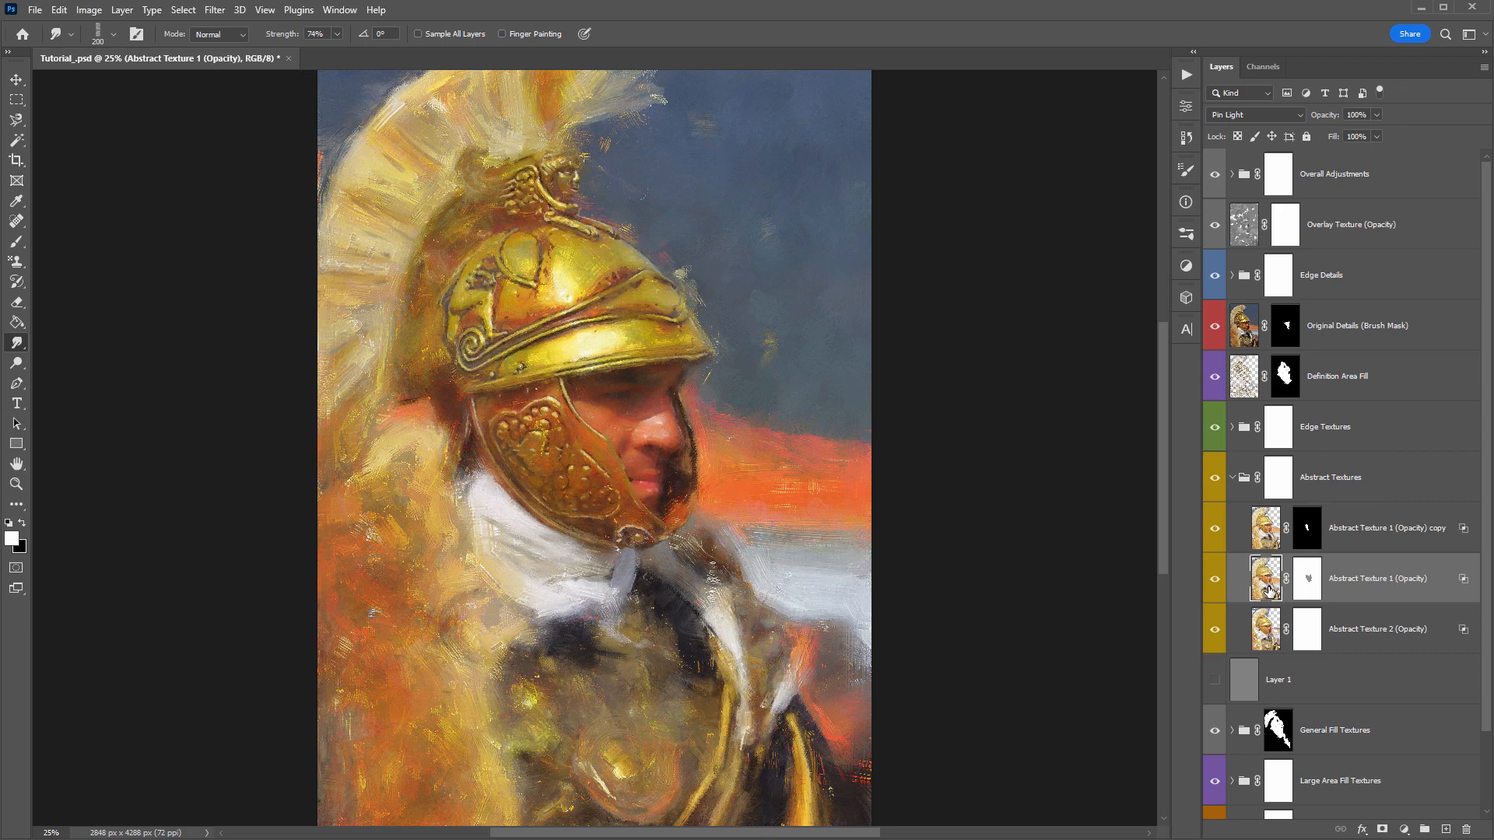
- Compare the image with and without Abstract Texture 1 (Opacity), and smudge the fur texture behind the cheek guard on that layer
click(1212, 536)
click(1212, 575)
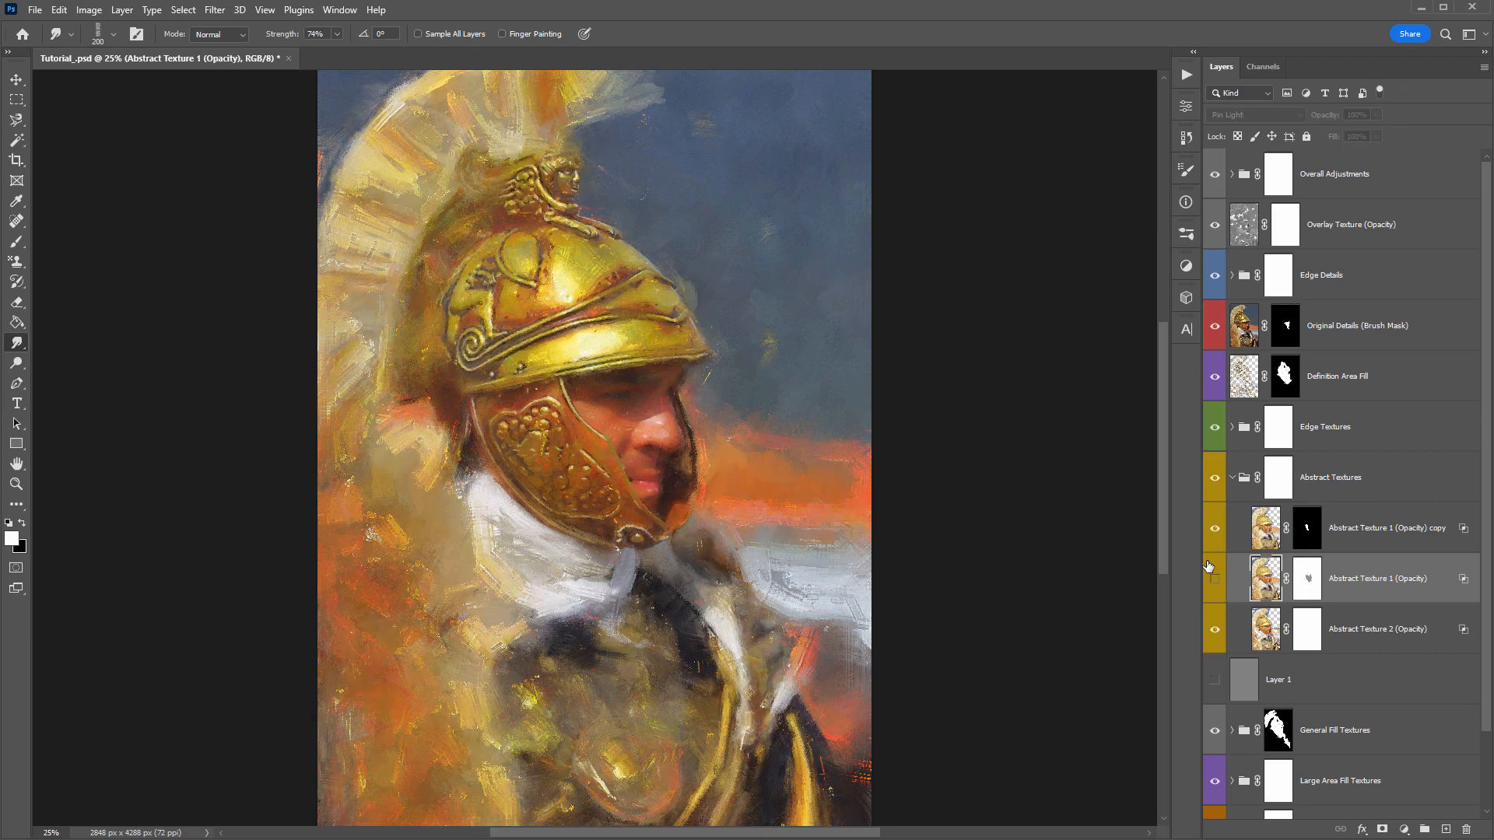
click(1212, 576)
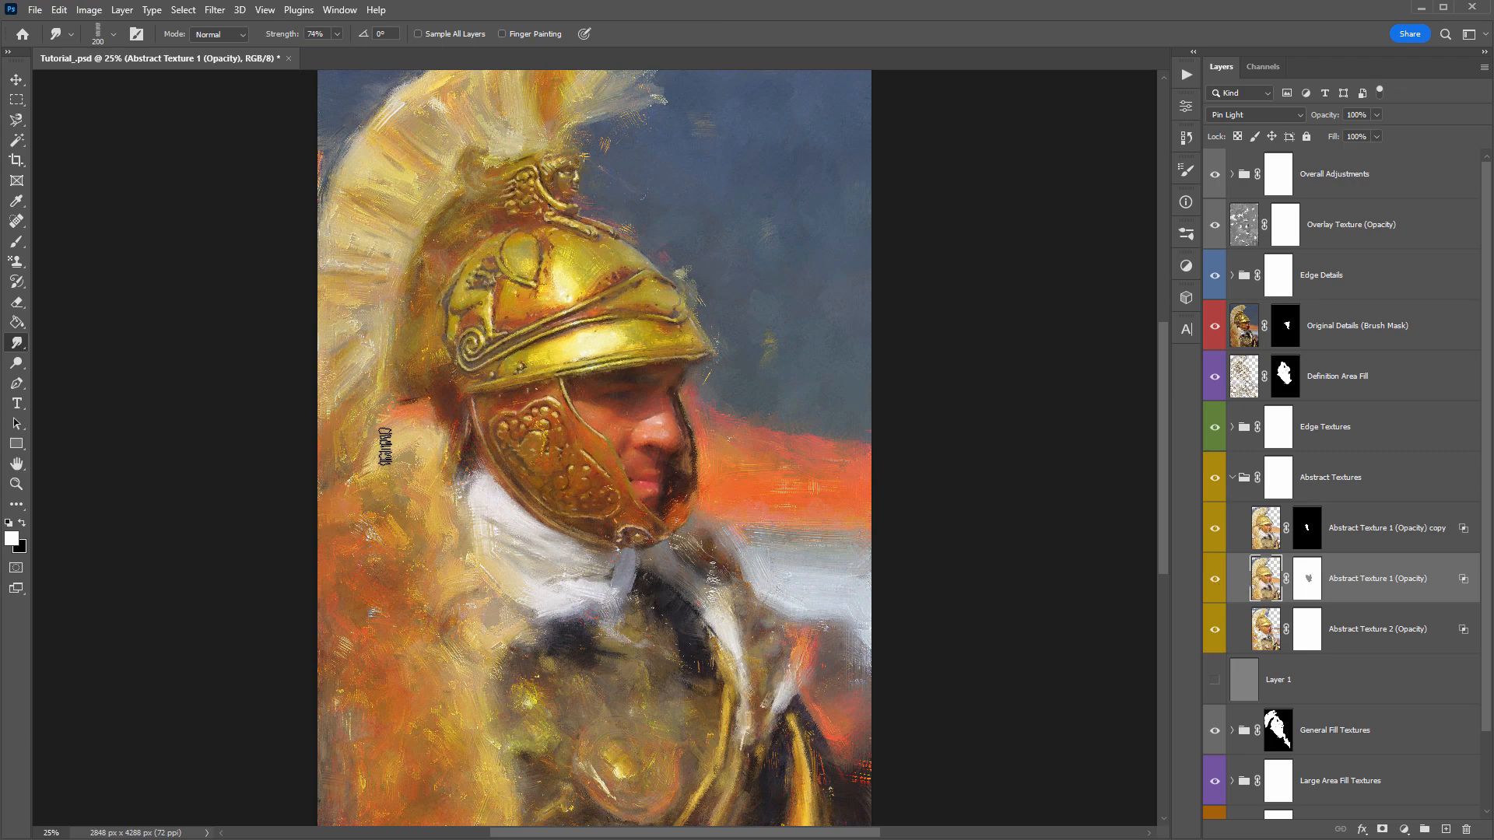
mouse_move(384, 447)
mouse_down()
mouse_move(389, 489)
mouse_move(411, 471)
mouse_move(361, 461)
mouse_move(437, 516)
mouse_move(386, 469)
mouse_move(411, 458)
mouse_move(432, 555)
mouse_up()
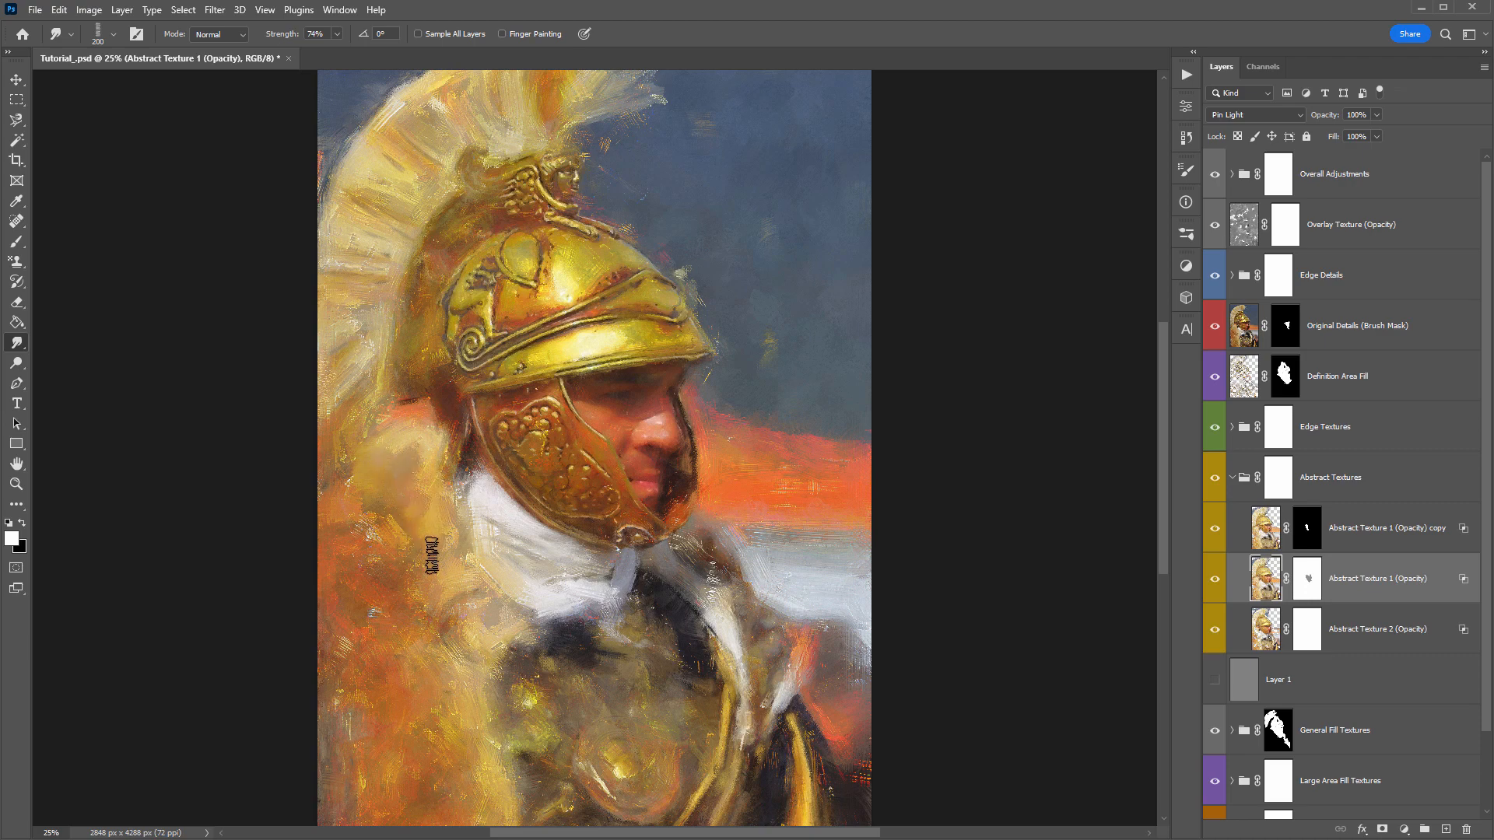
- Toggle the Definition Area Fill and Abstract Texture layers to examine what each contributes to the painting
click(1215, 379)
click(1215, 379)
click(1214, 379)
click(1215, 379)
click(1243, 377)
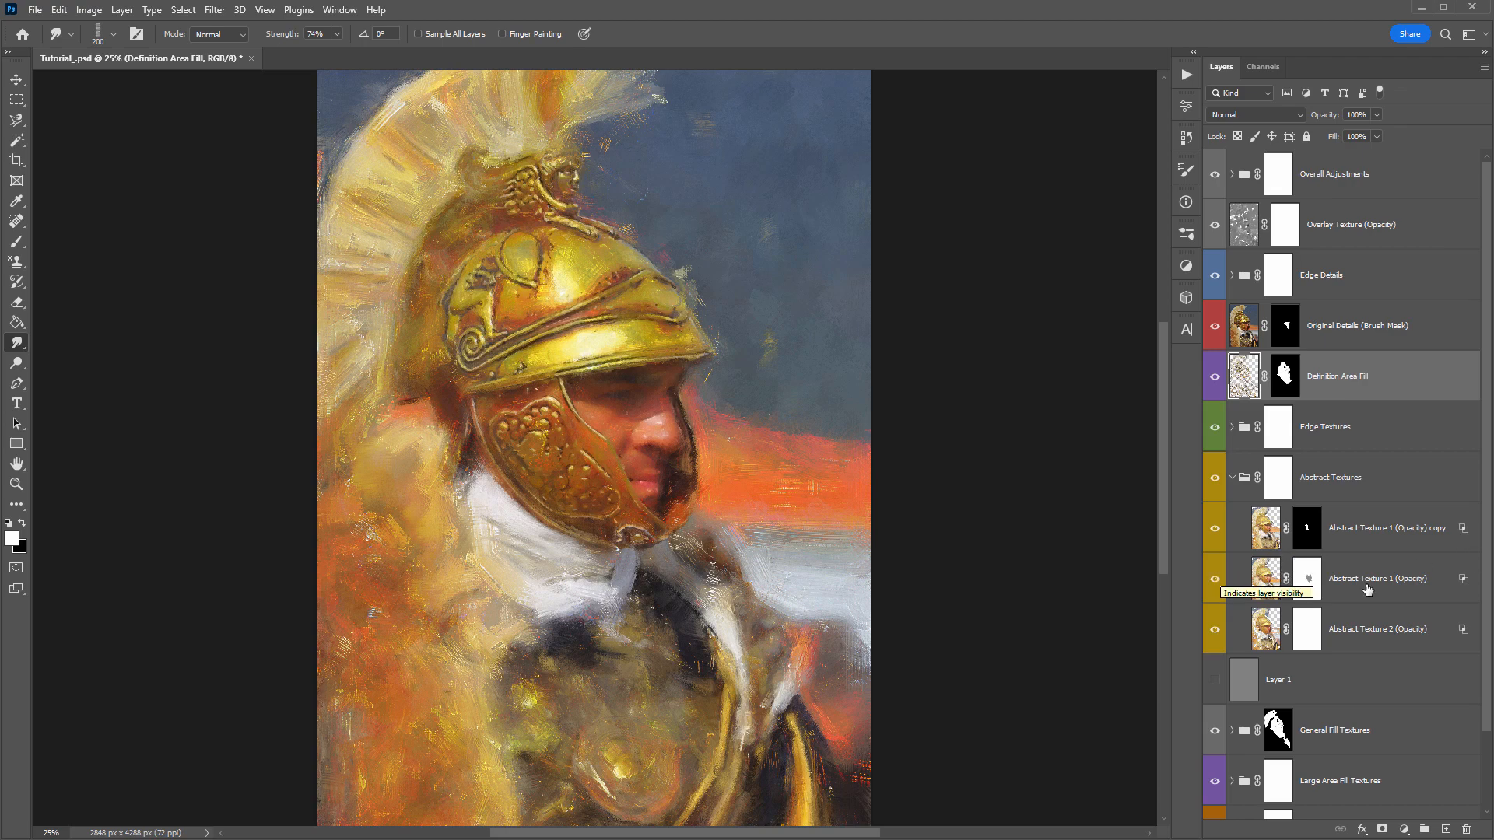
click(1217, 582)
click(1217, 582)
click(1219, 583)
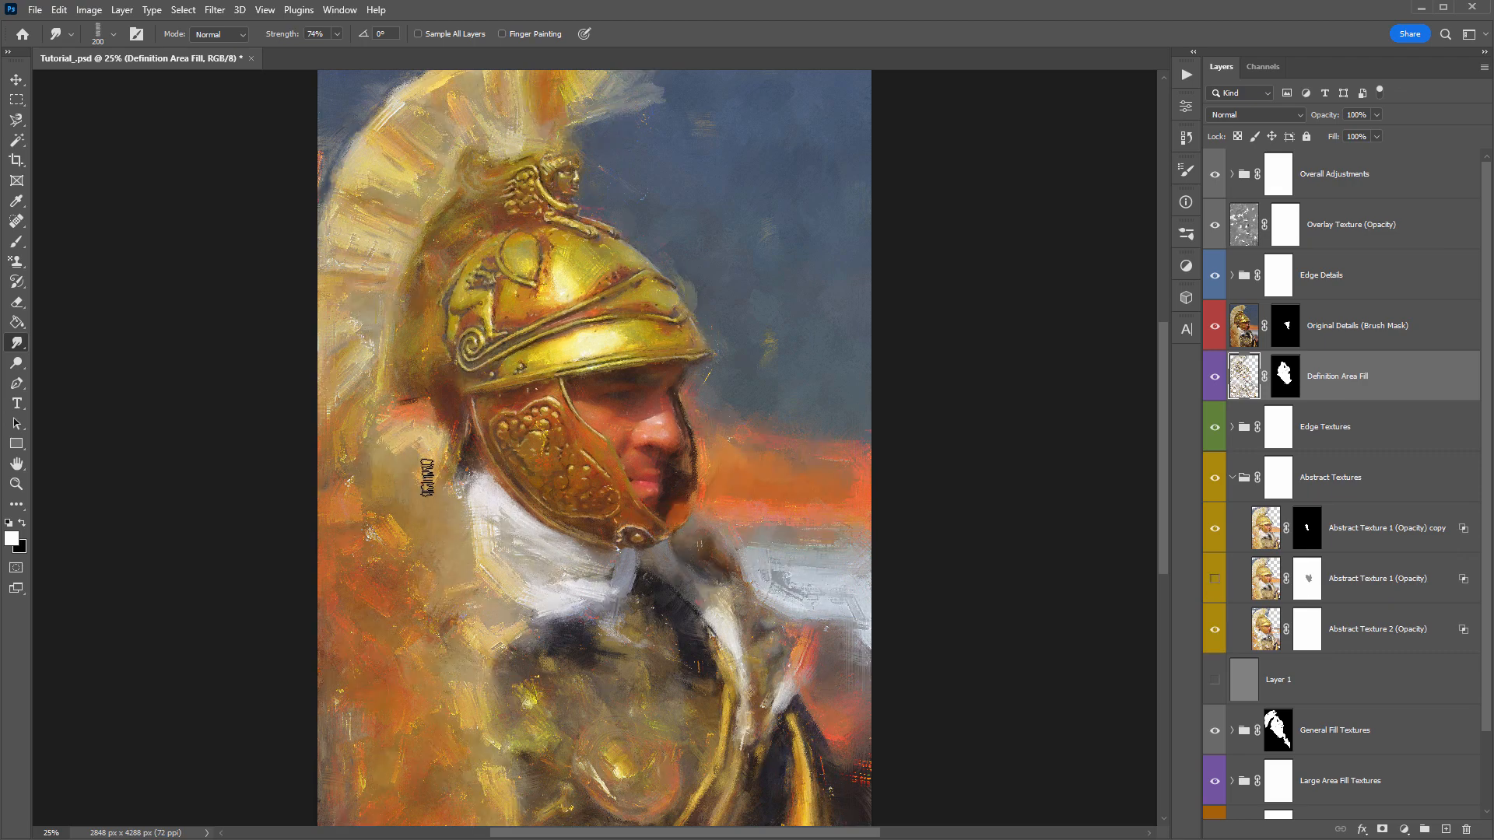
click(1218, 537)
click(1213, 631)
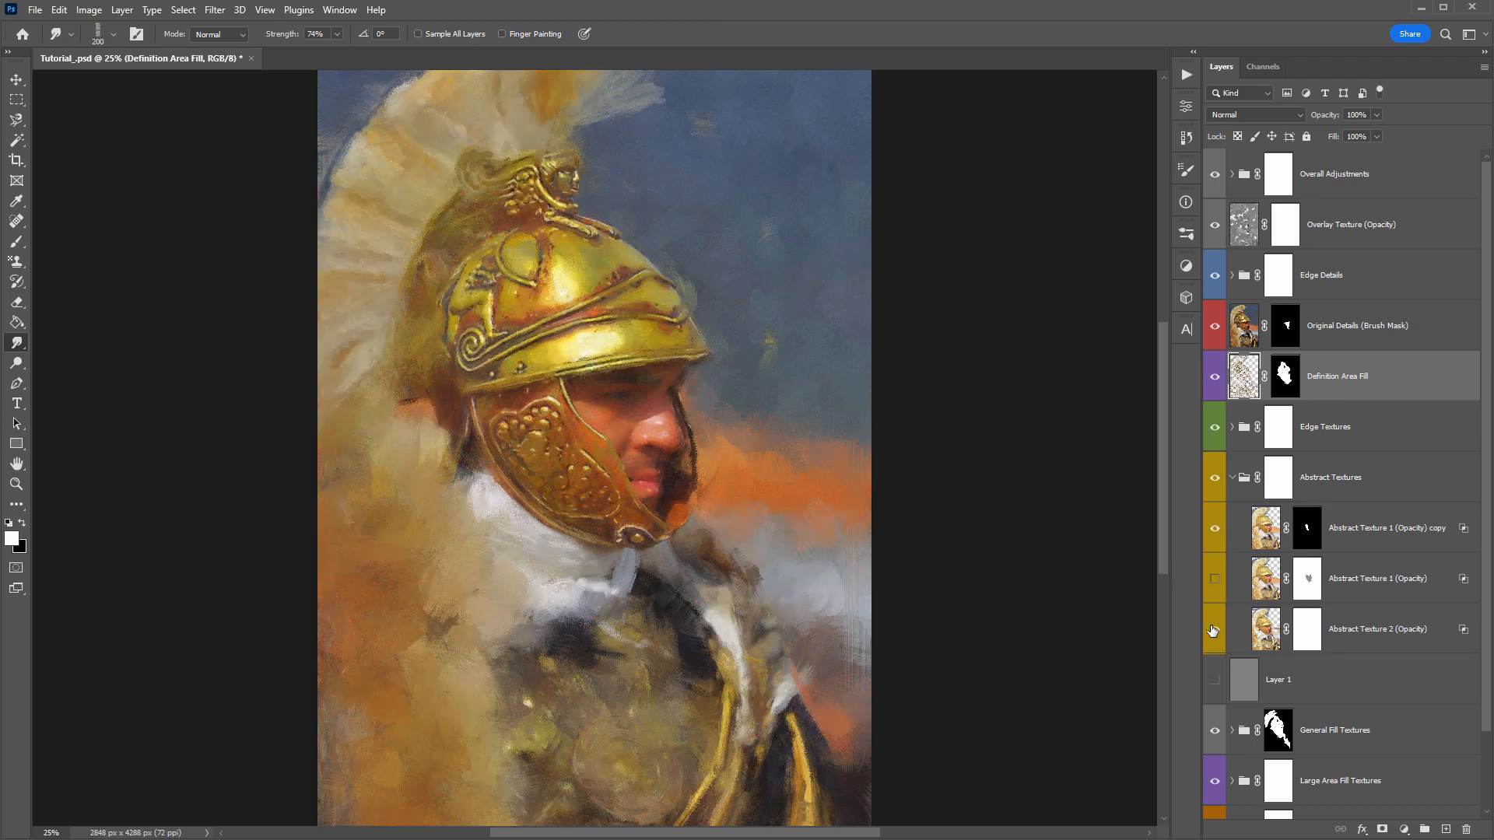
click(1213, 630)
- Select the Abstract Texture 2 (Opacity) layer with the smudge brush at 175 px, and show Abstract Texture 1 (Opacity) again
click(1263, 627)
key(bracketleft)
key(bracketleft)
key(bracketleft)
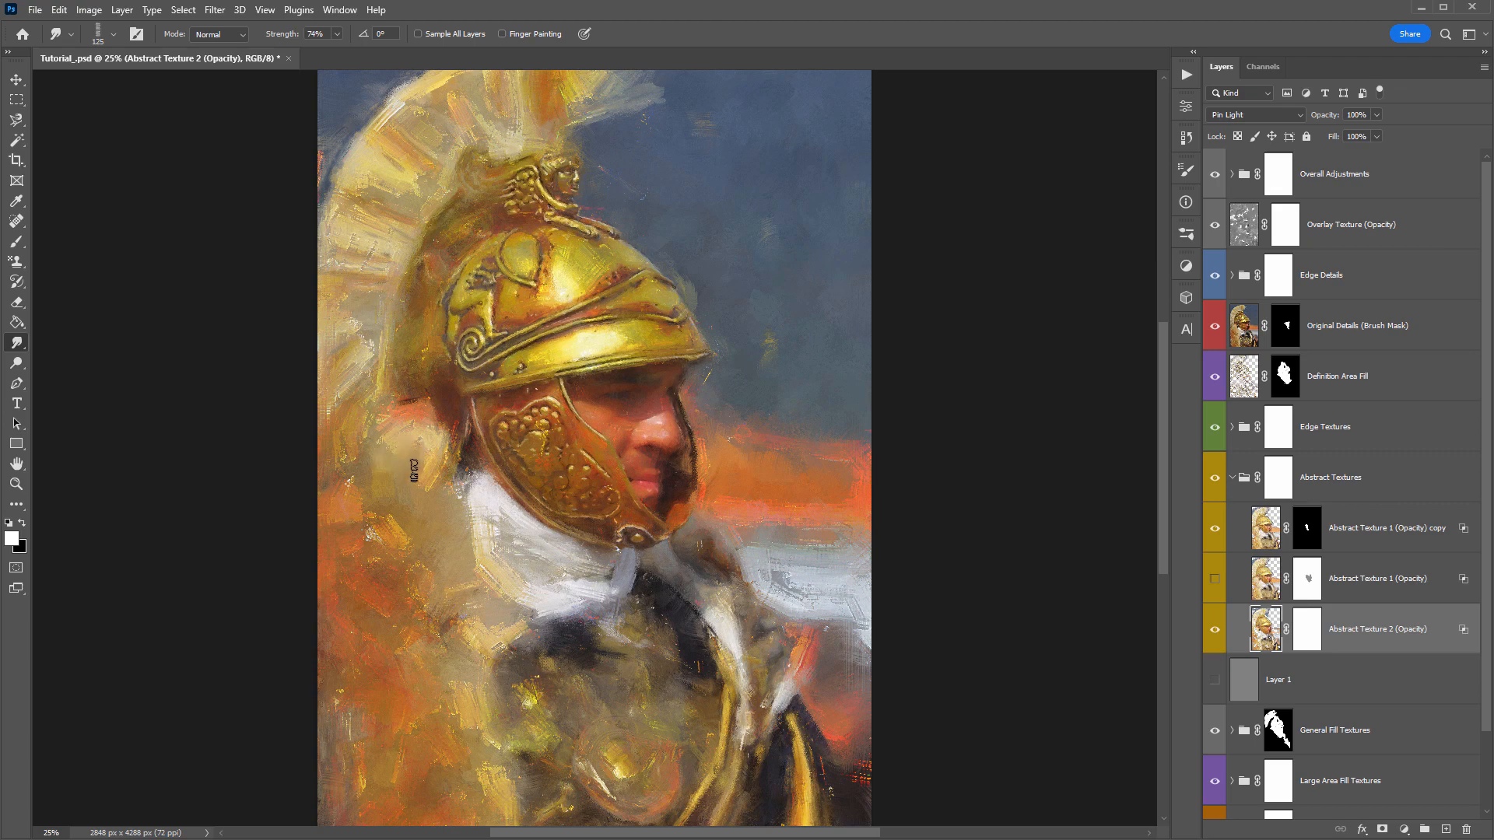
key(bracketright)
key(bracketright)
click(1208, 582)
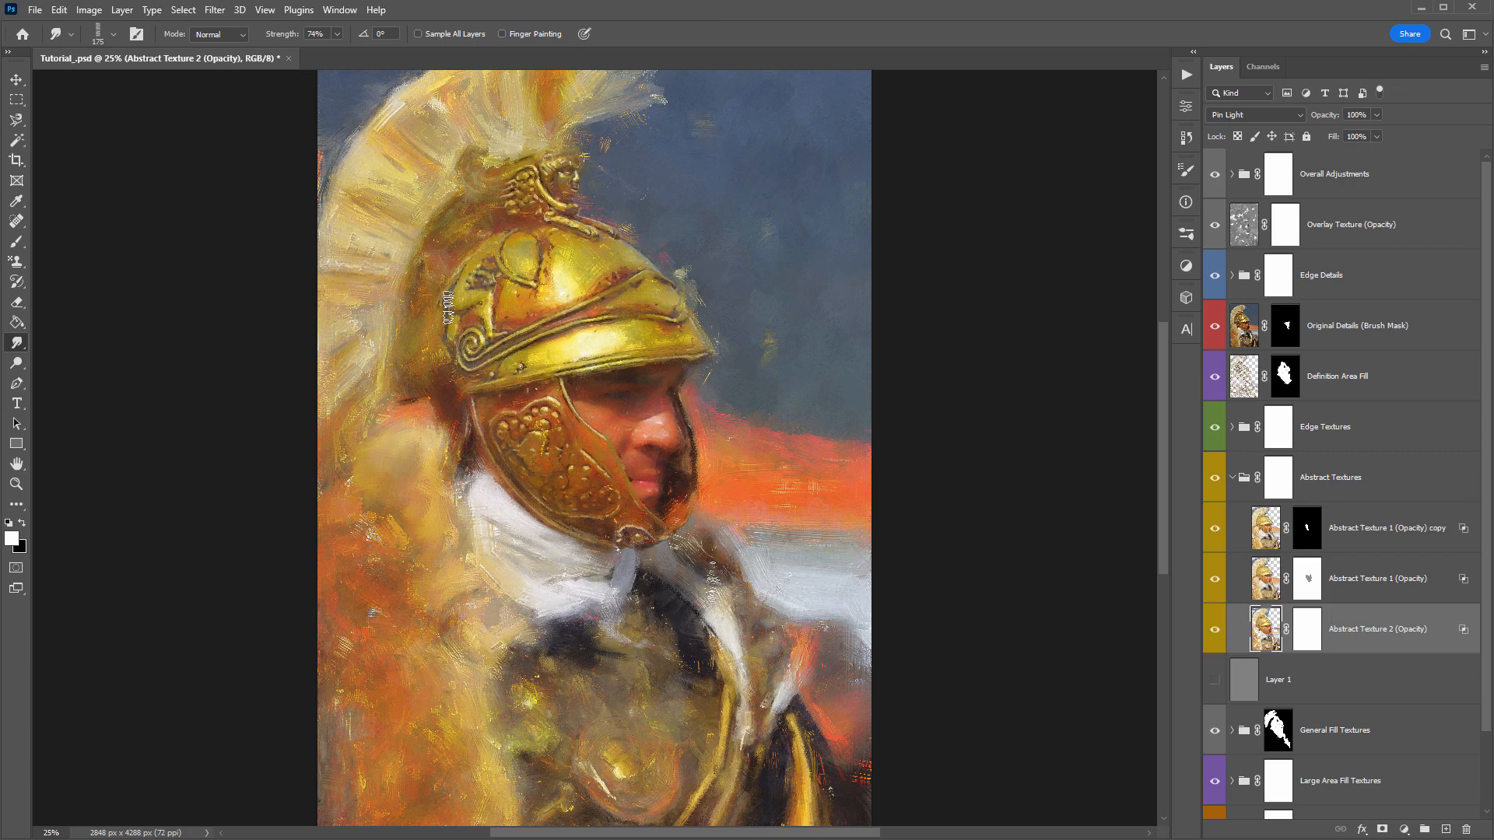
- Try the 700 px ConceptSketch_Mask Brush preset, and return to the 200 px smudge brush preset
right_click(450, 305)
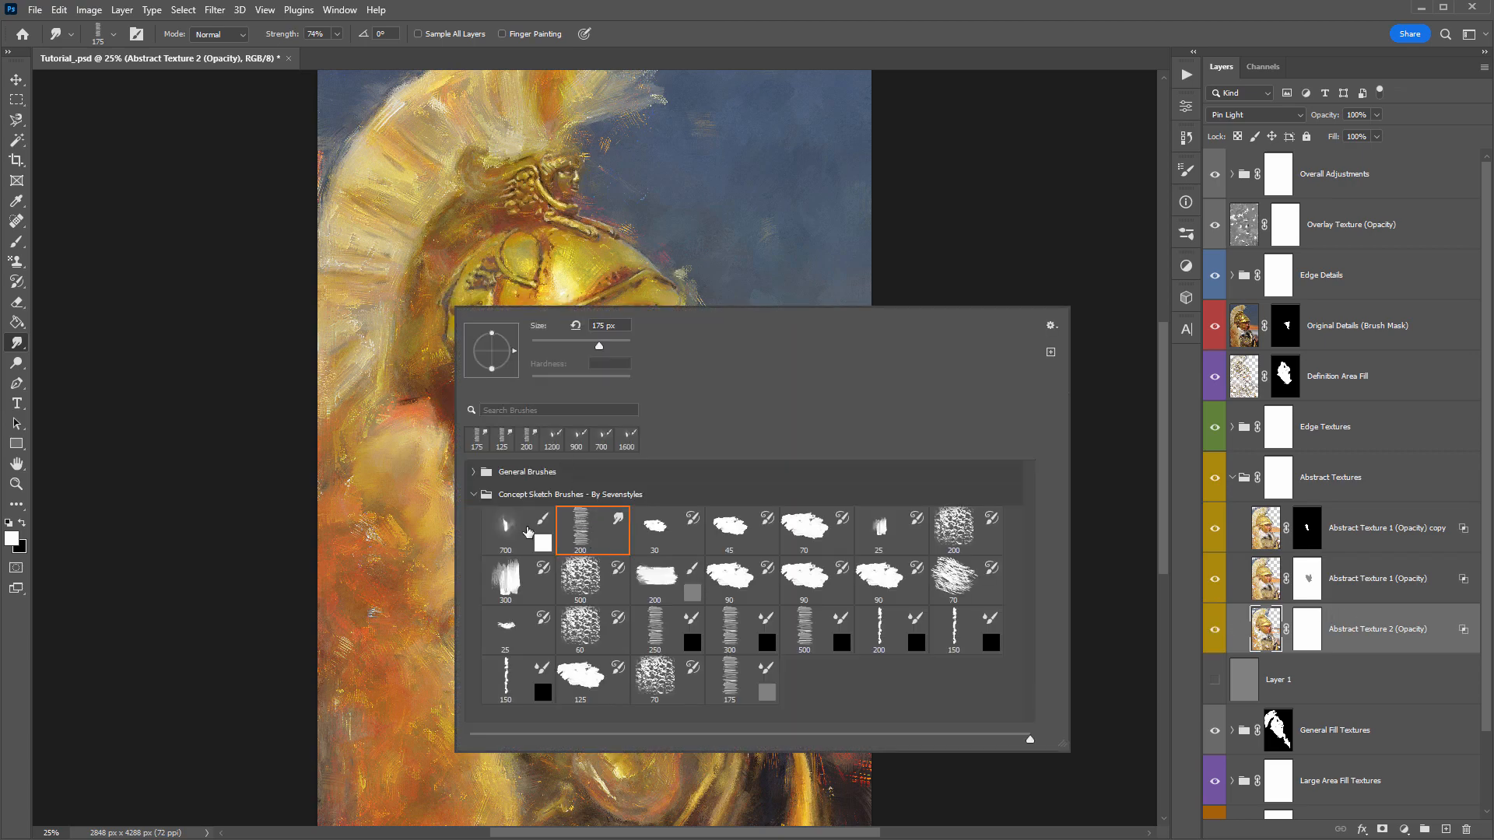
click(506, 539)
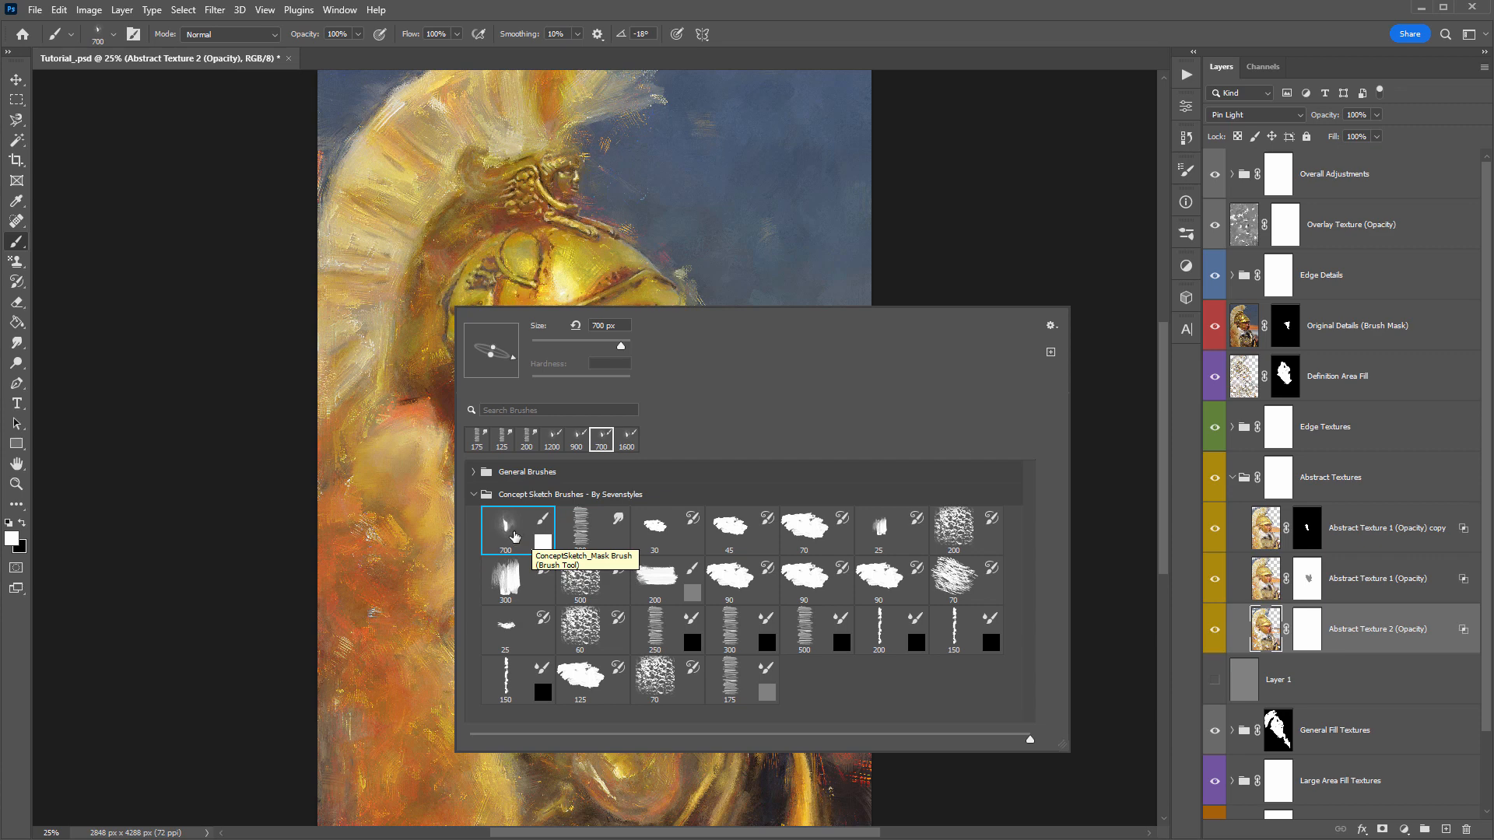
click(590, 522)
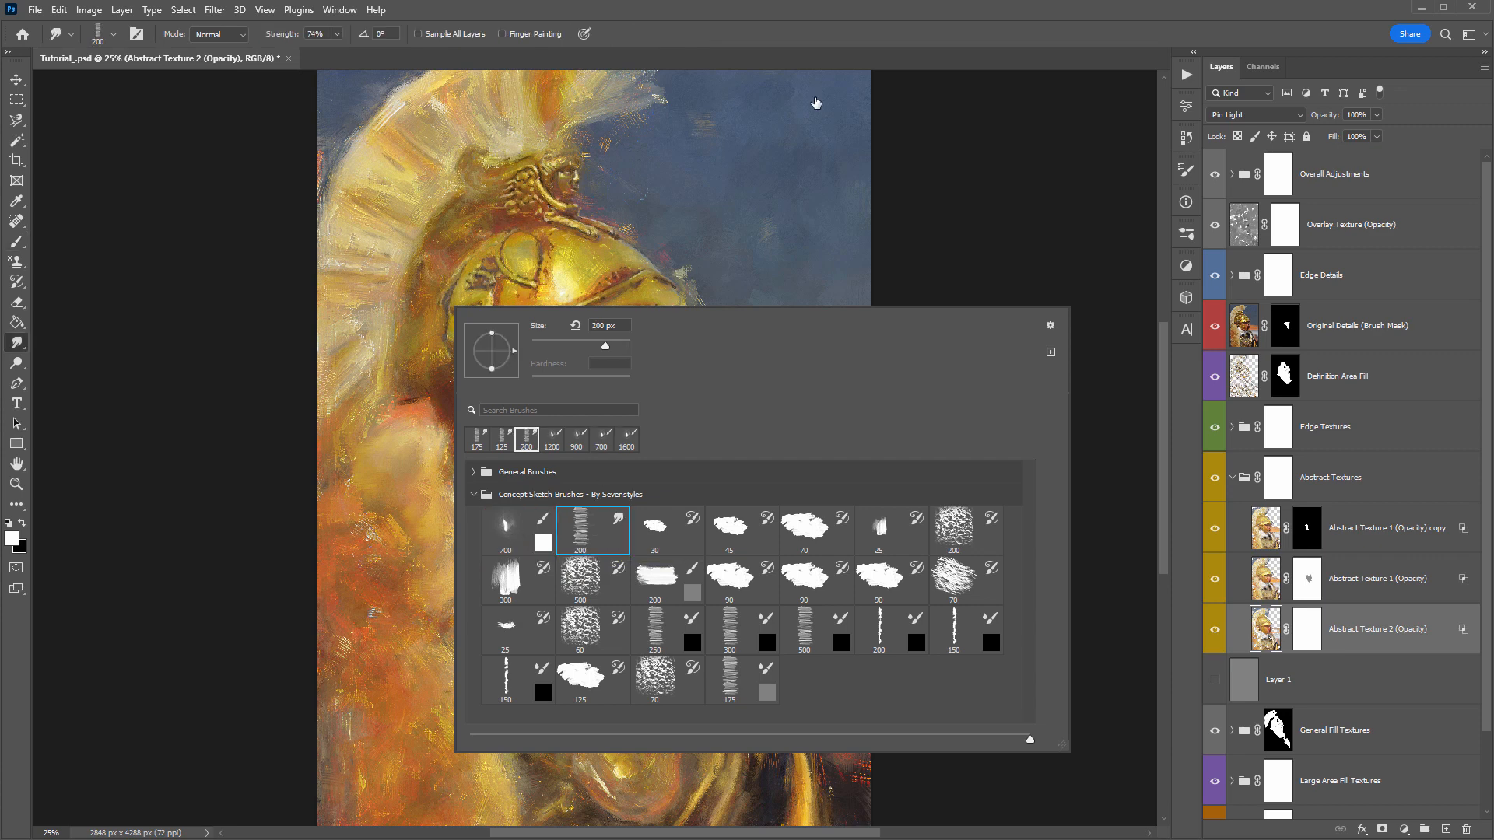
click(791, 138)
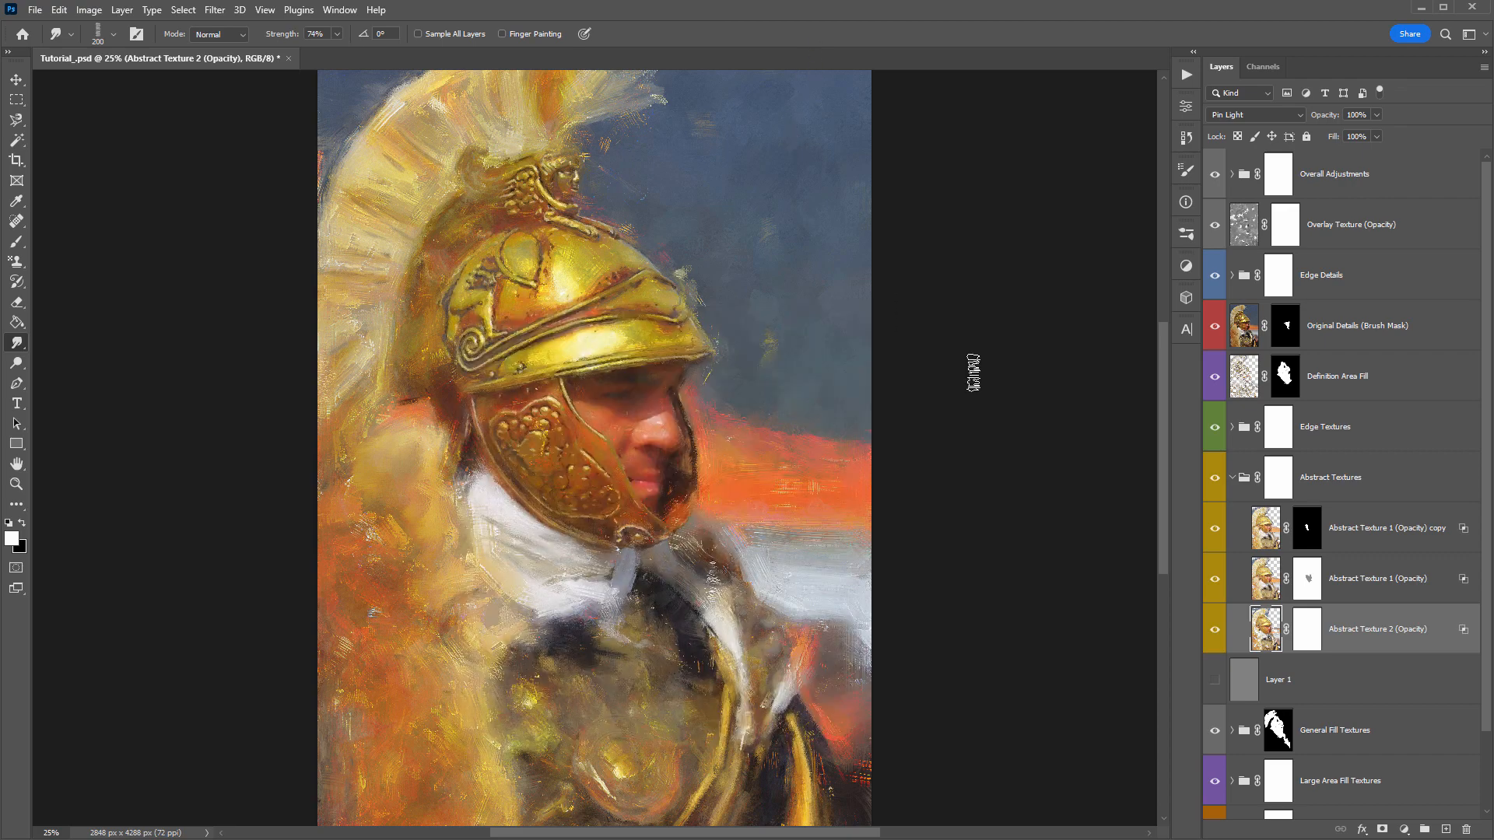
- Switch to the Move tool and compare the image with and without the Abstract Texture 1 (Opacity) layer, leaving it shown
key(v)
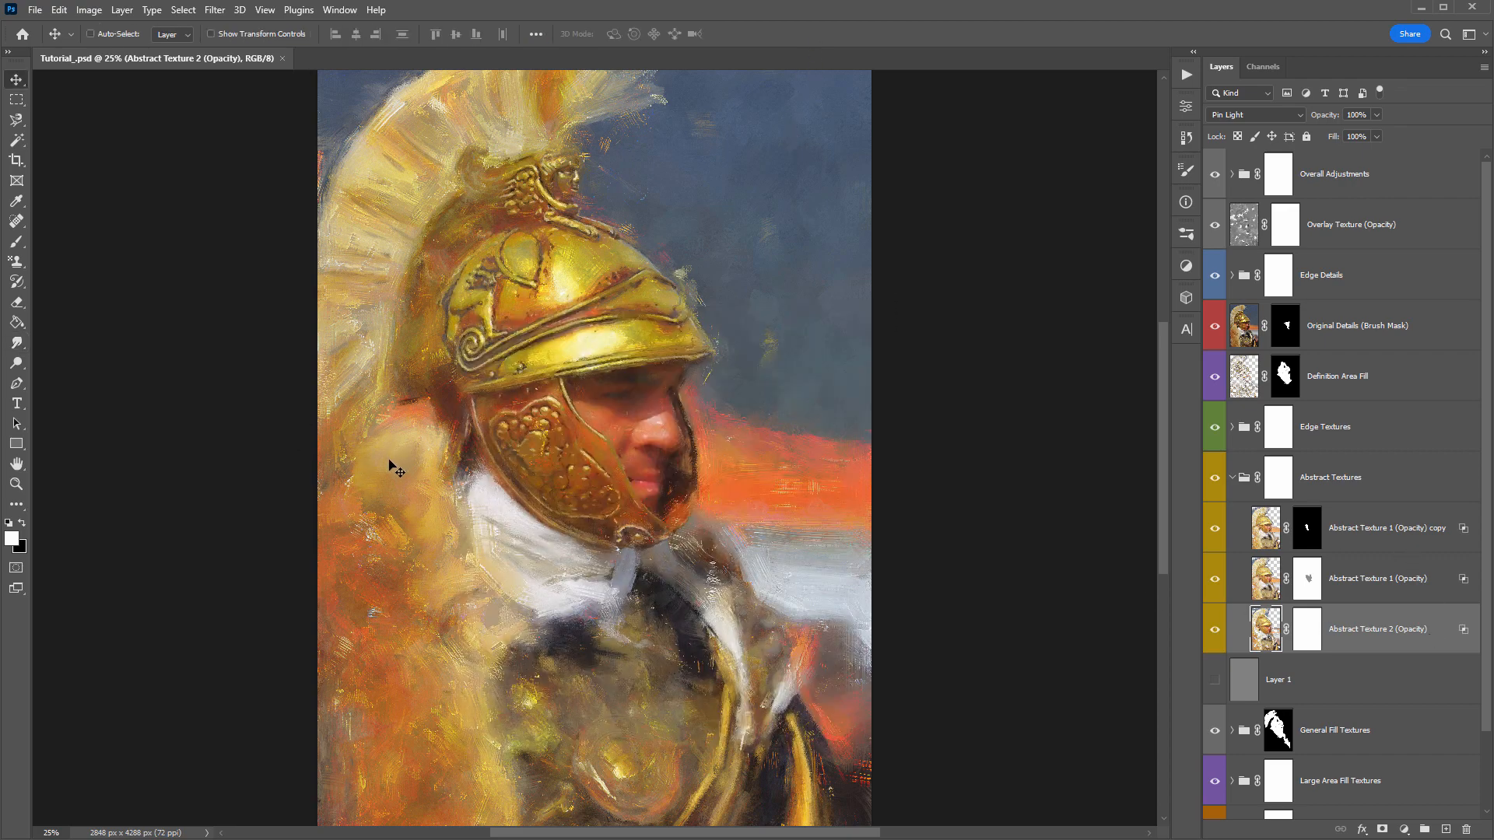
click(1215, 579)
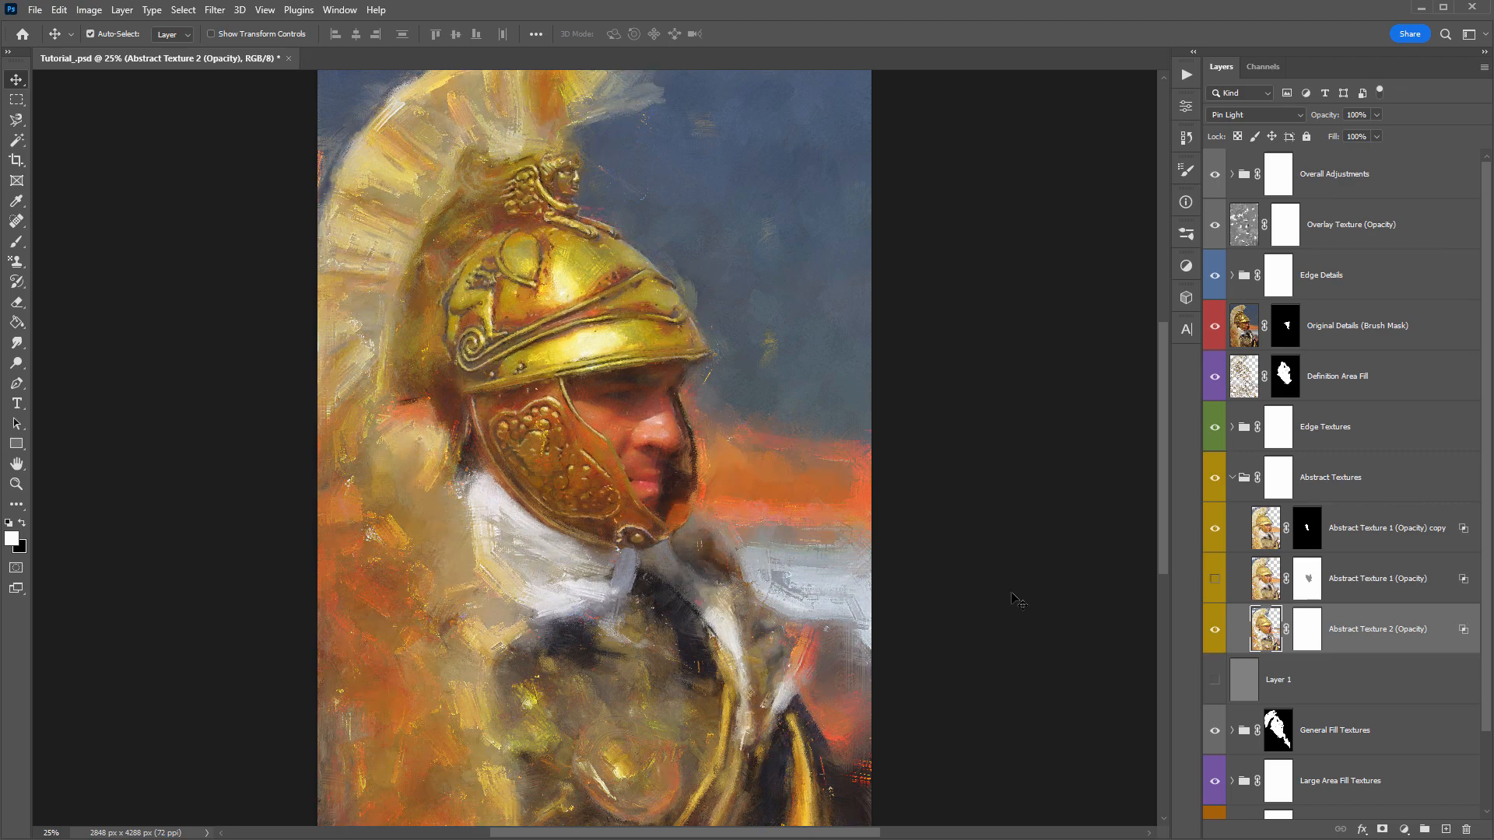
key(ctrl+z)
click(1213, 581)
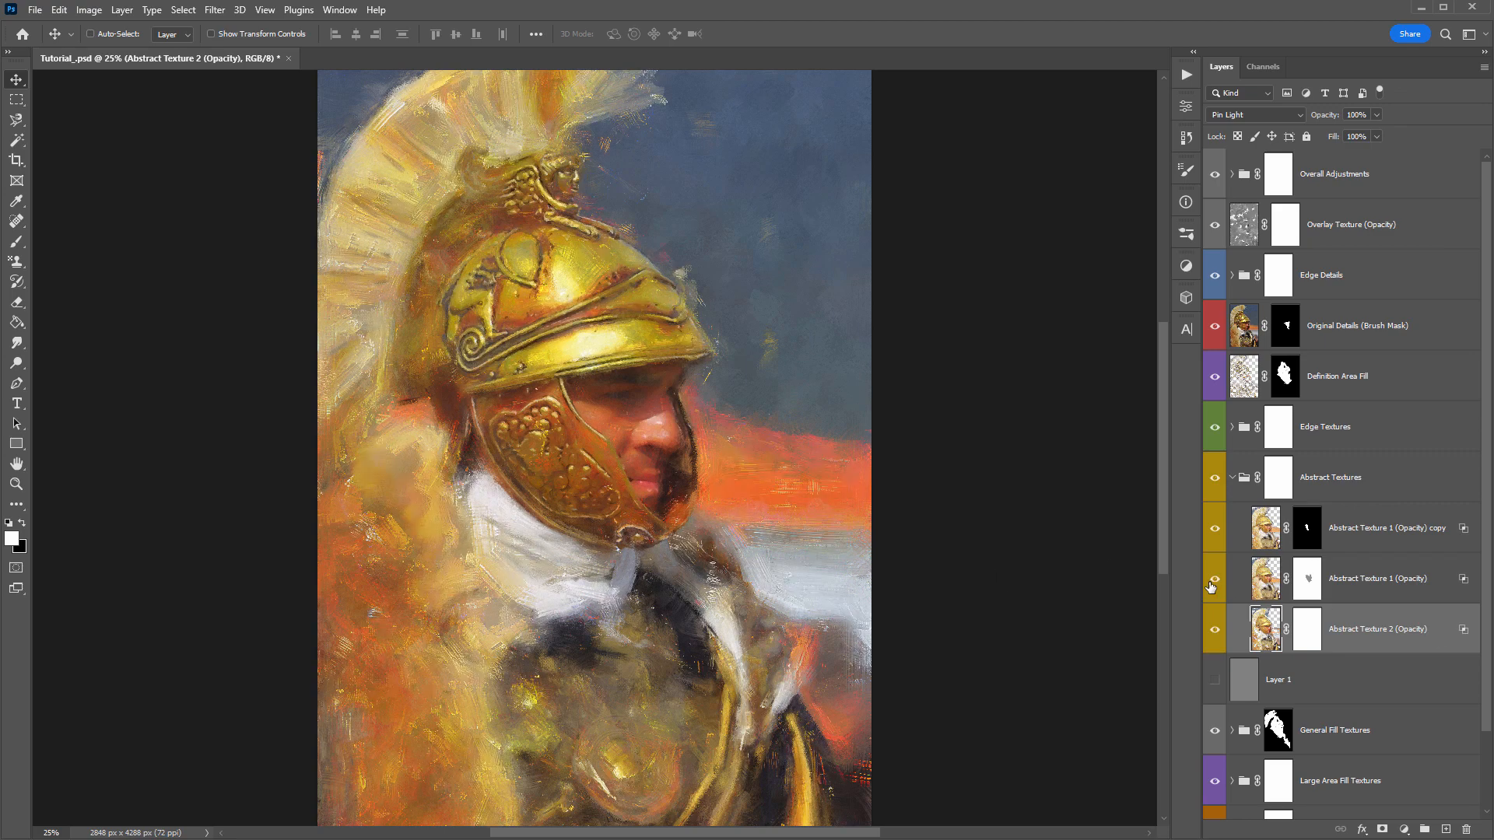
- Delete the gray layer, collapse the Abstract Textures group, and save the document
click(1323, 684)
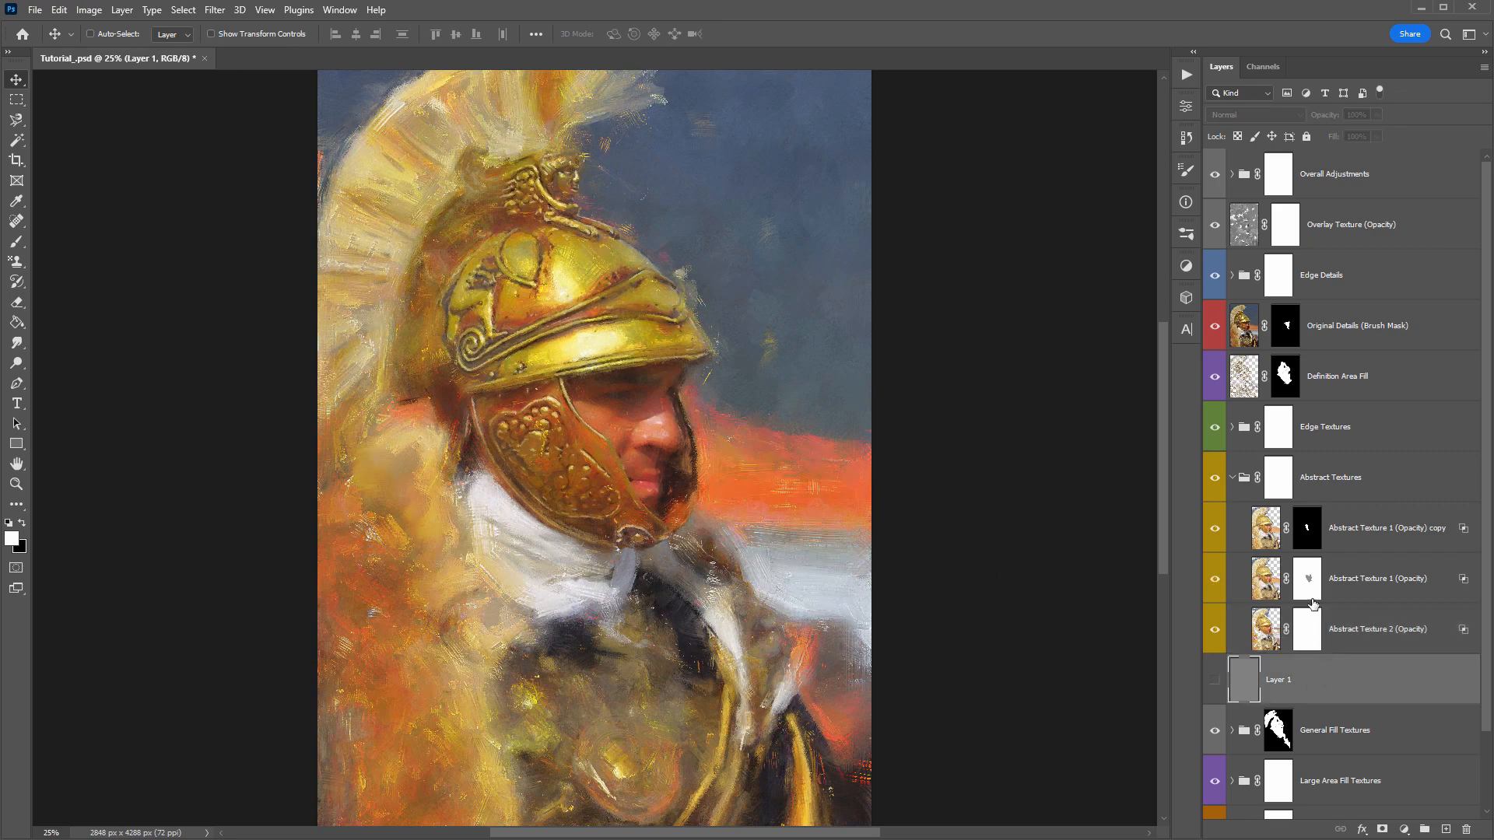
key(Delete)
click(1233, 478)
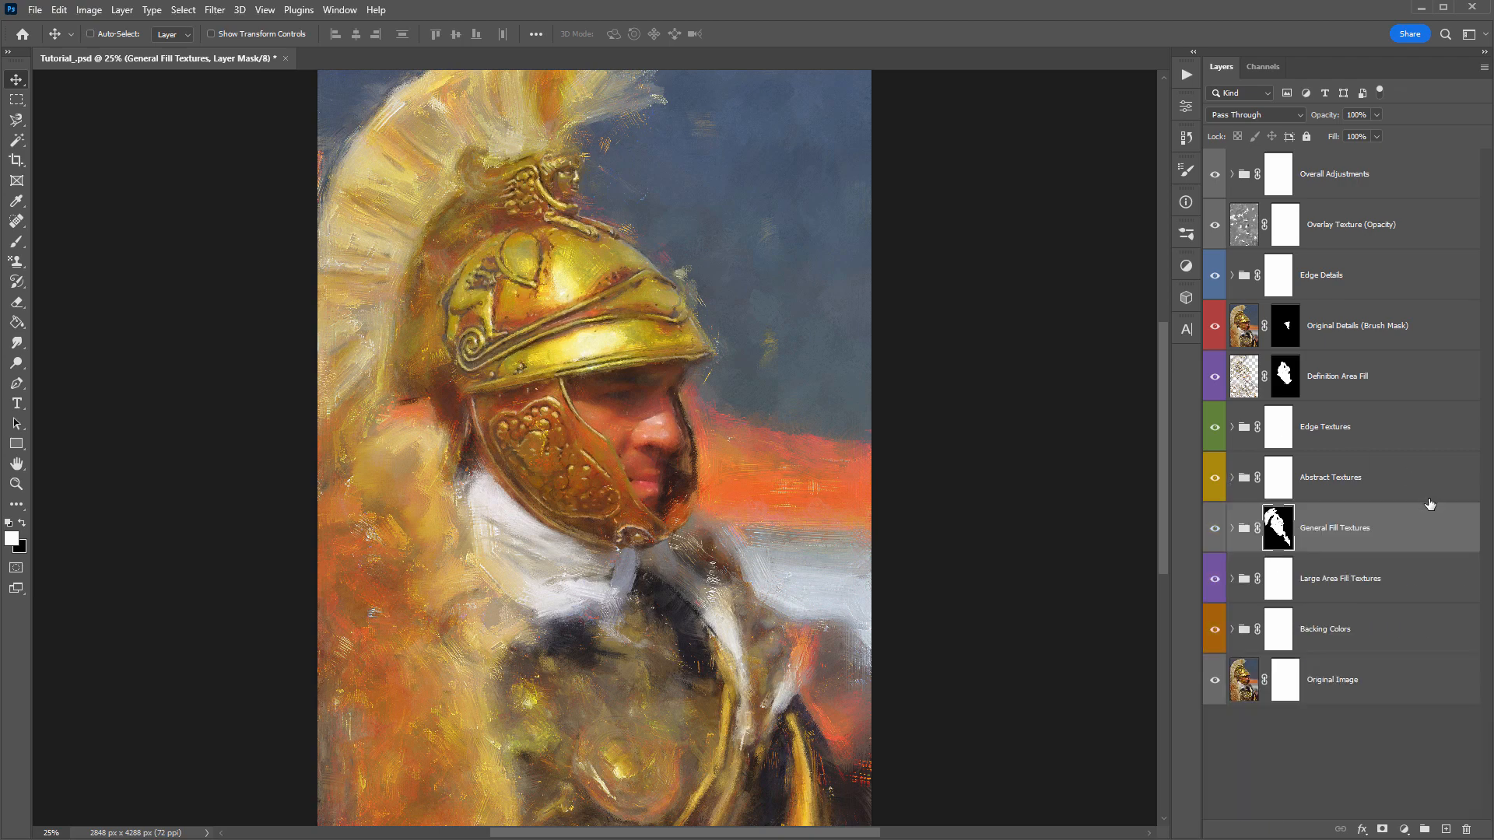
key(ctrl+s)
- Stamp all visible layers into a new merged layer above the Overall Adjustments group and move it up and to the right
click(1358, 189)
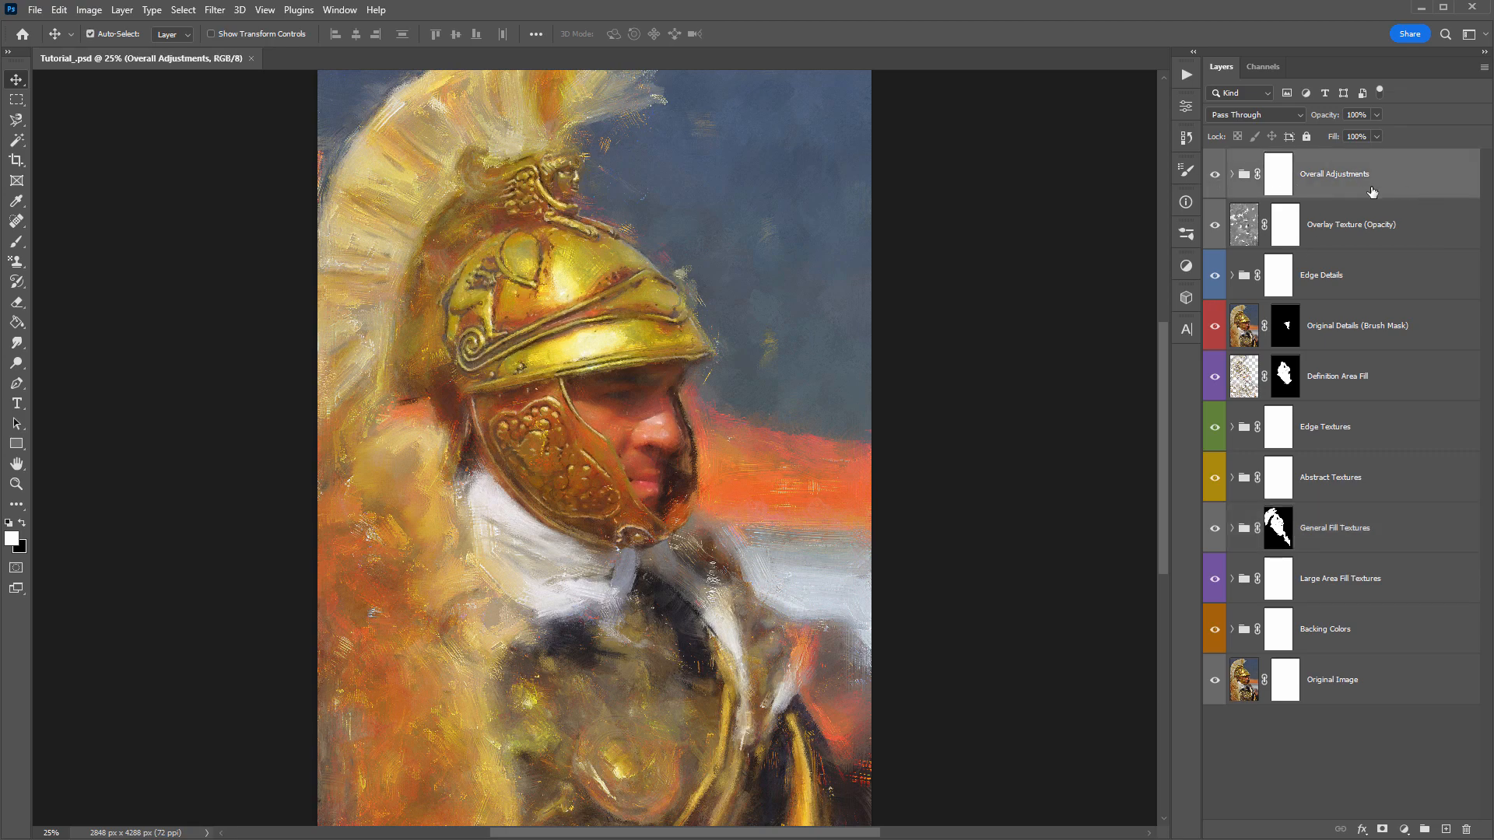
key(ctrl+shift+alt+e)
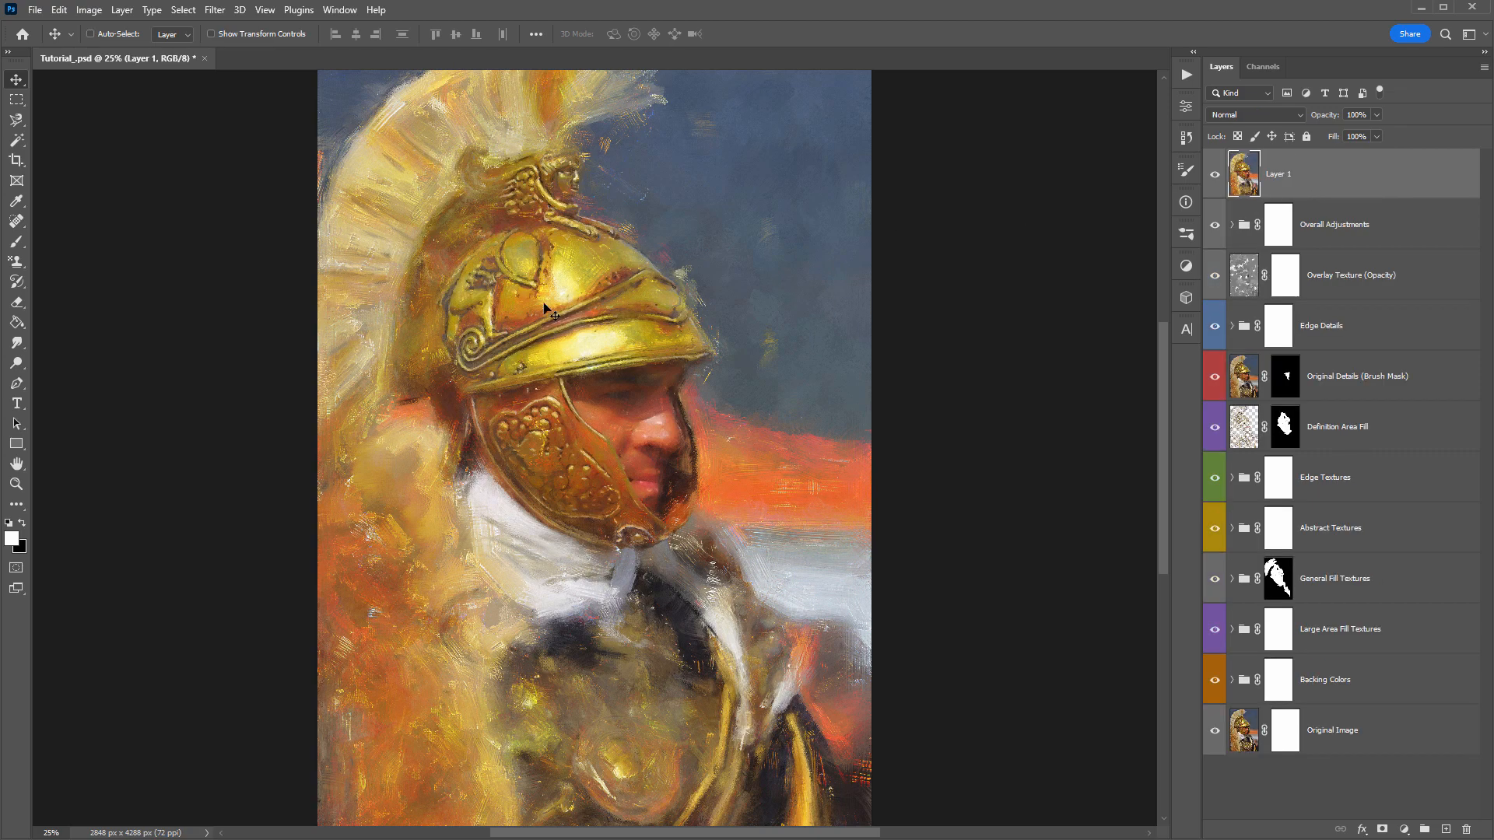
drag(645, 341, 794, 245)
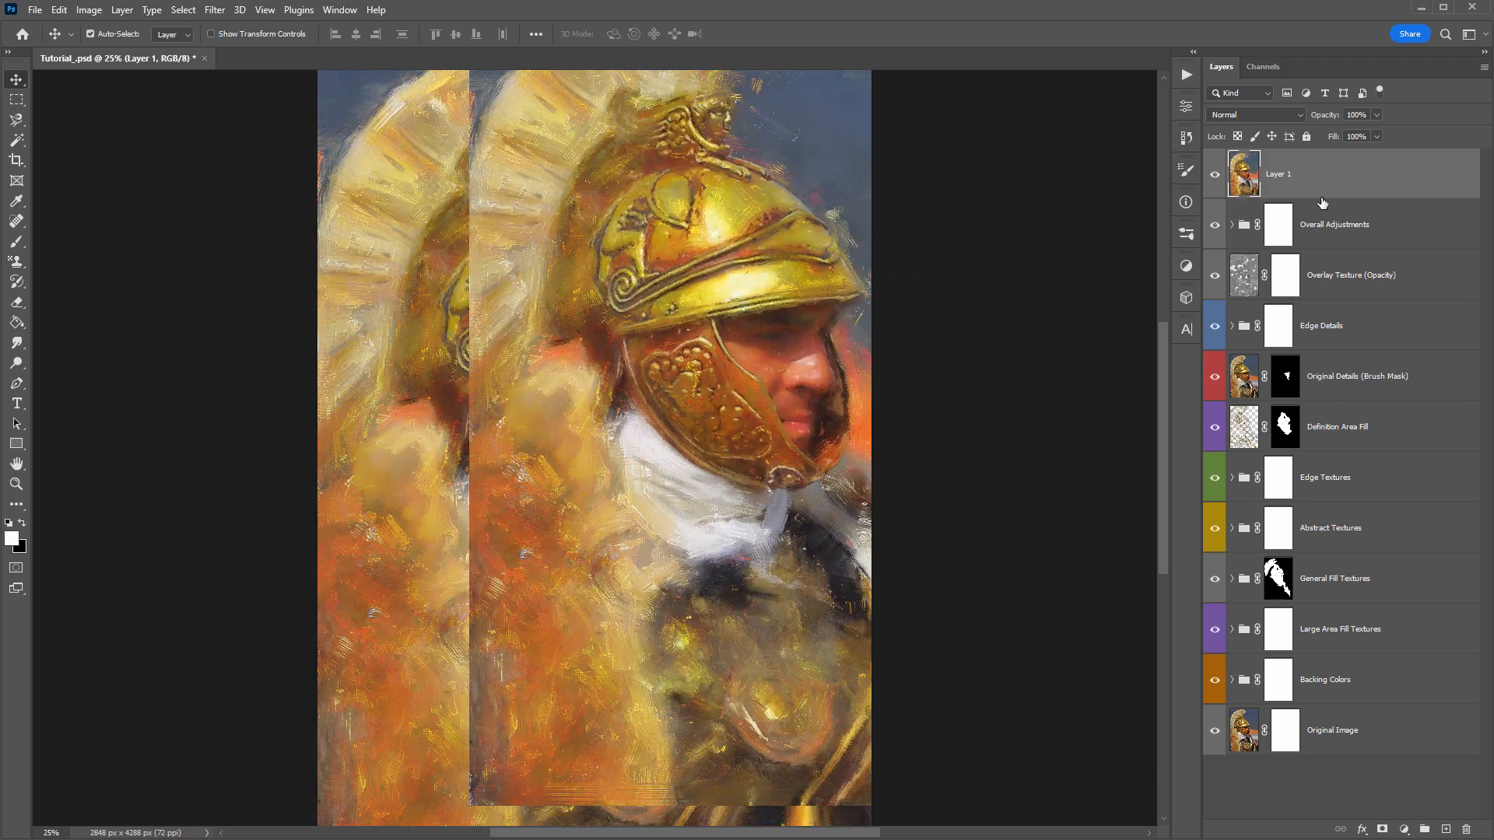
- Undo the move of the merged Layer 1 and convert the layer to a smart object
key(ctrl+z)
right_click(1338, 171)
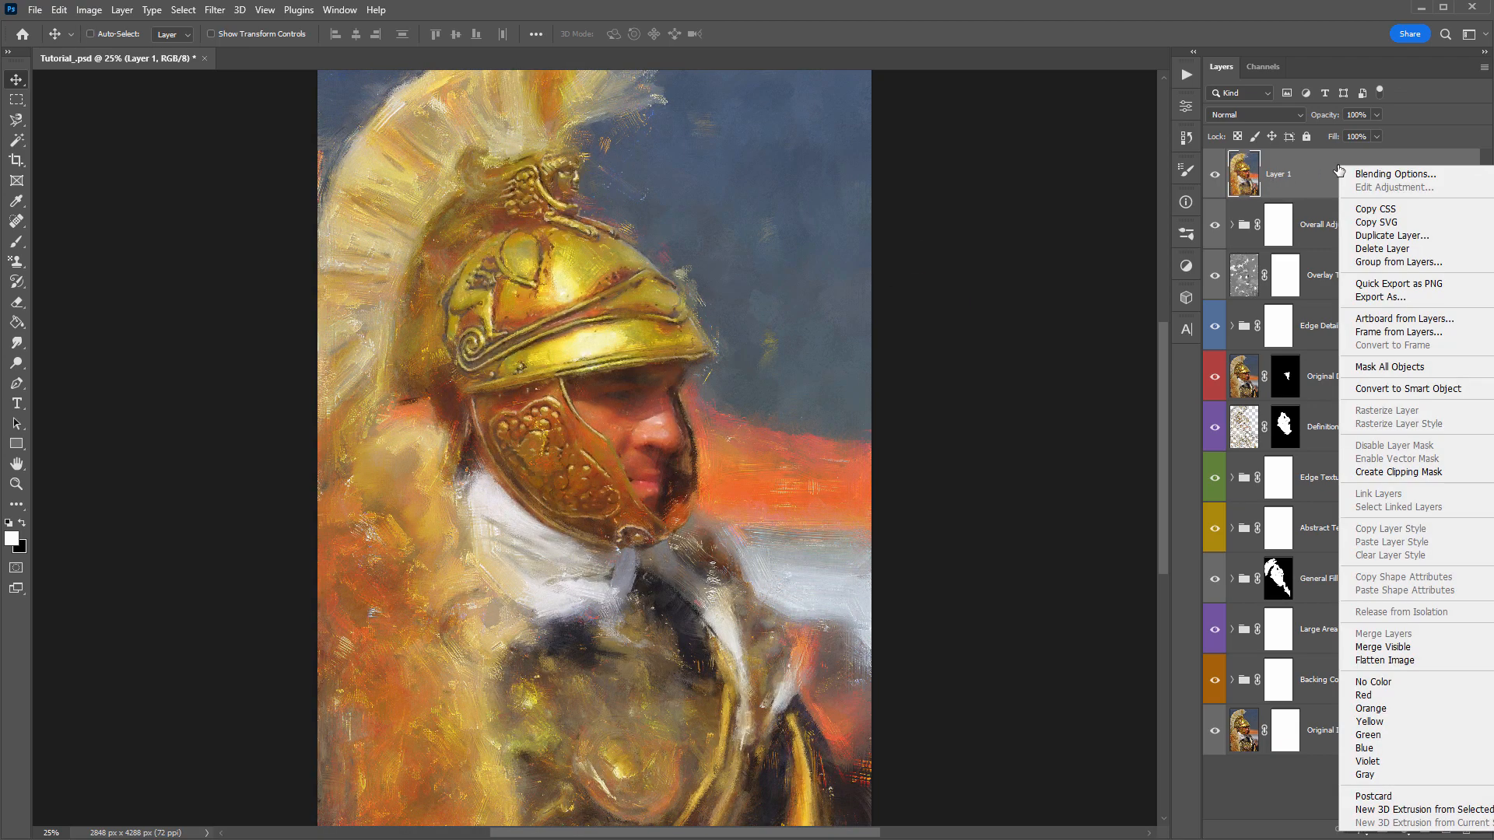
click(1405, 389)
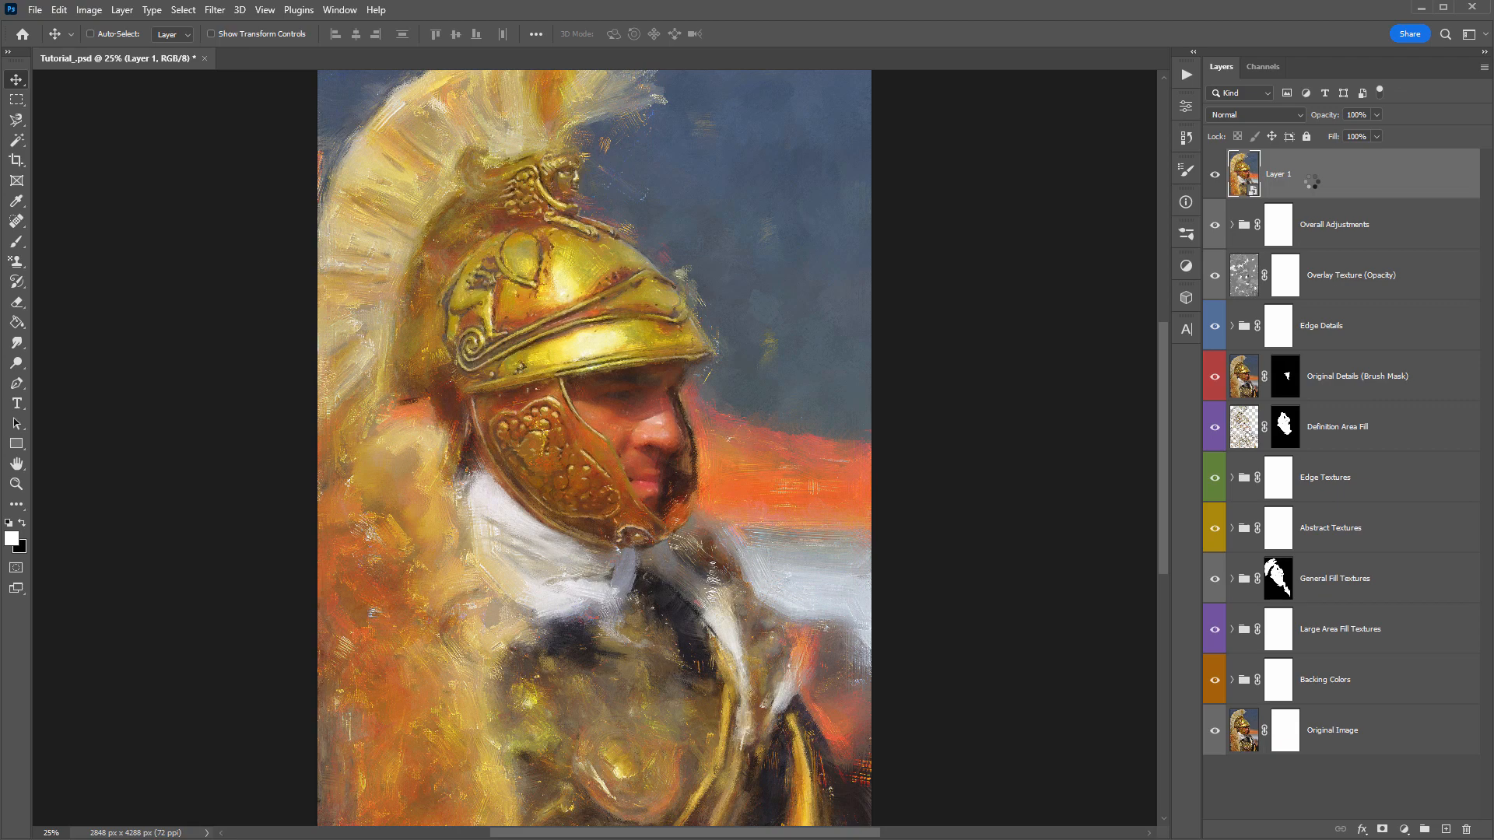
- Open the Camera Raw filter on Layer 1, fit its window to the screen, and show the profile browser
click(215, 9)
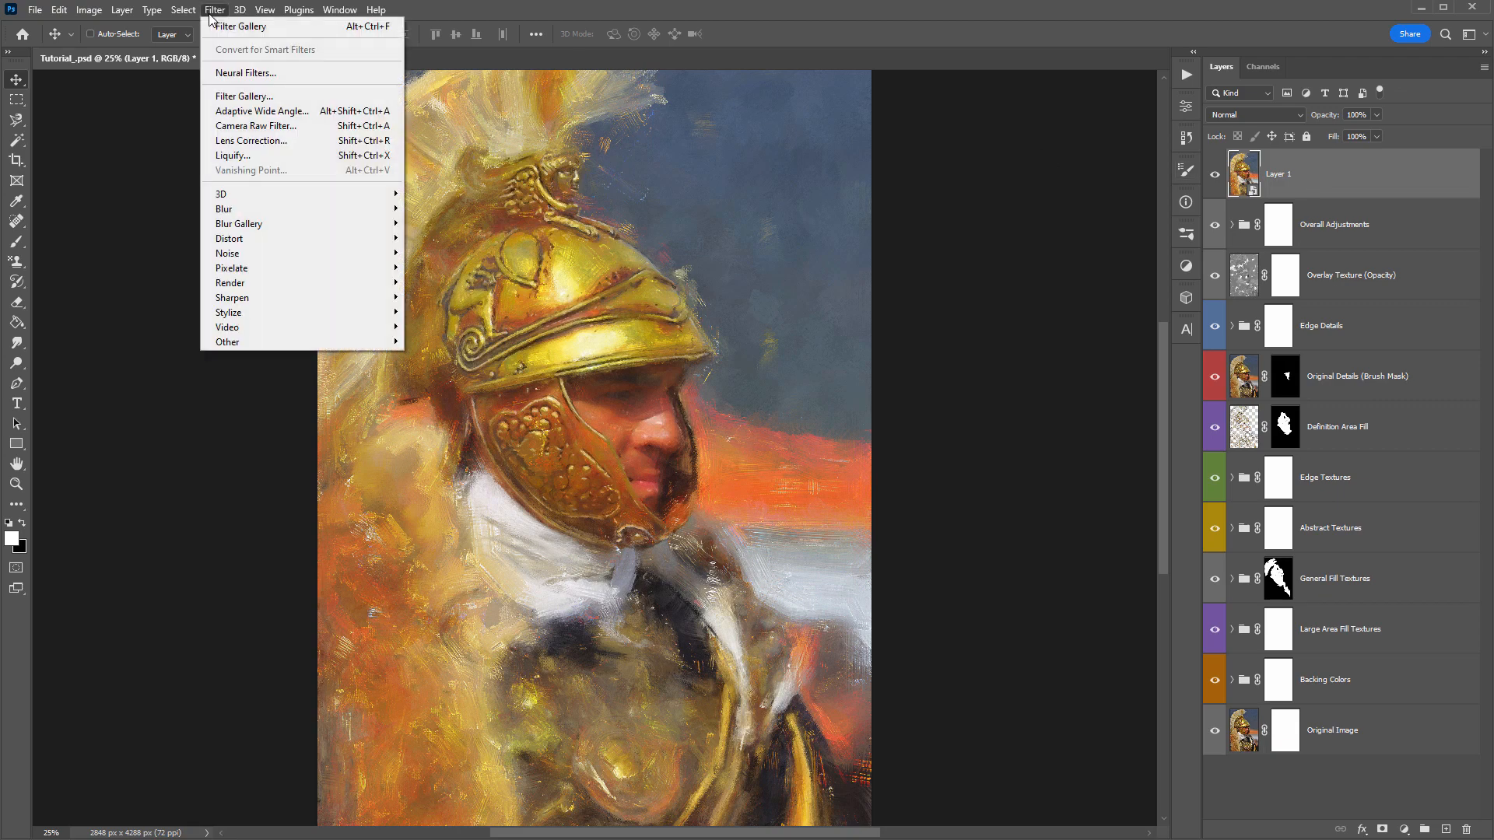
click(292, 123)
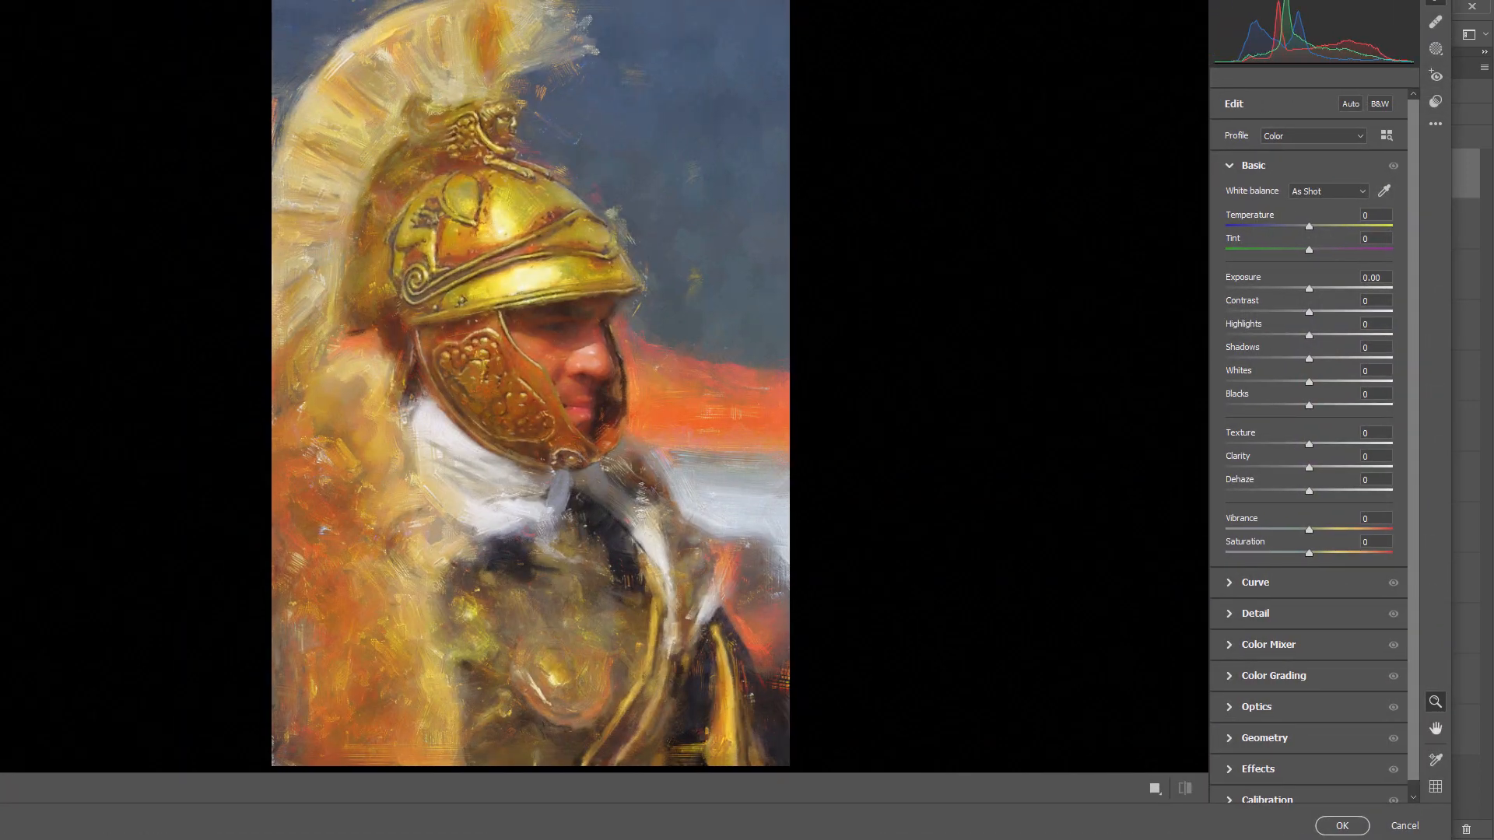
mouse_move(0, 0)
mouse_down()
mouse_move(52, 6)
mouse_move(14, 8)
mouse_up()
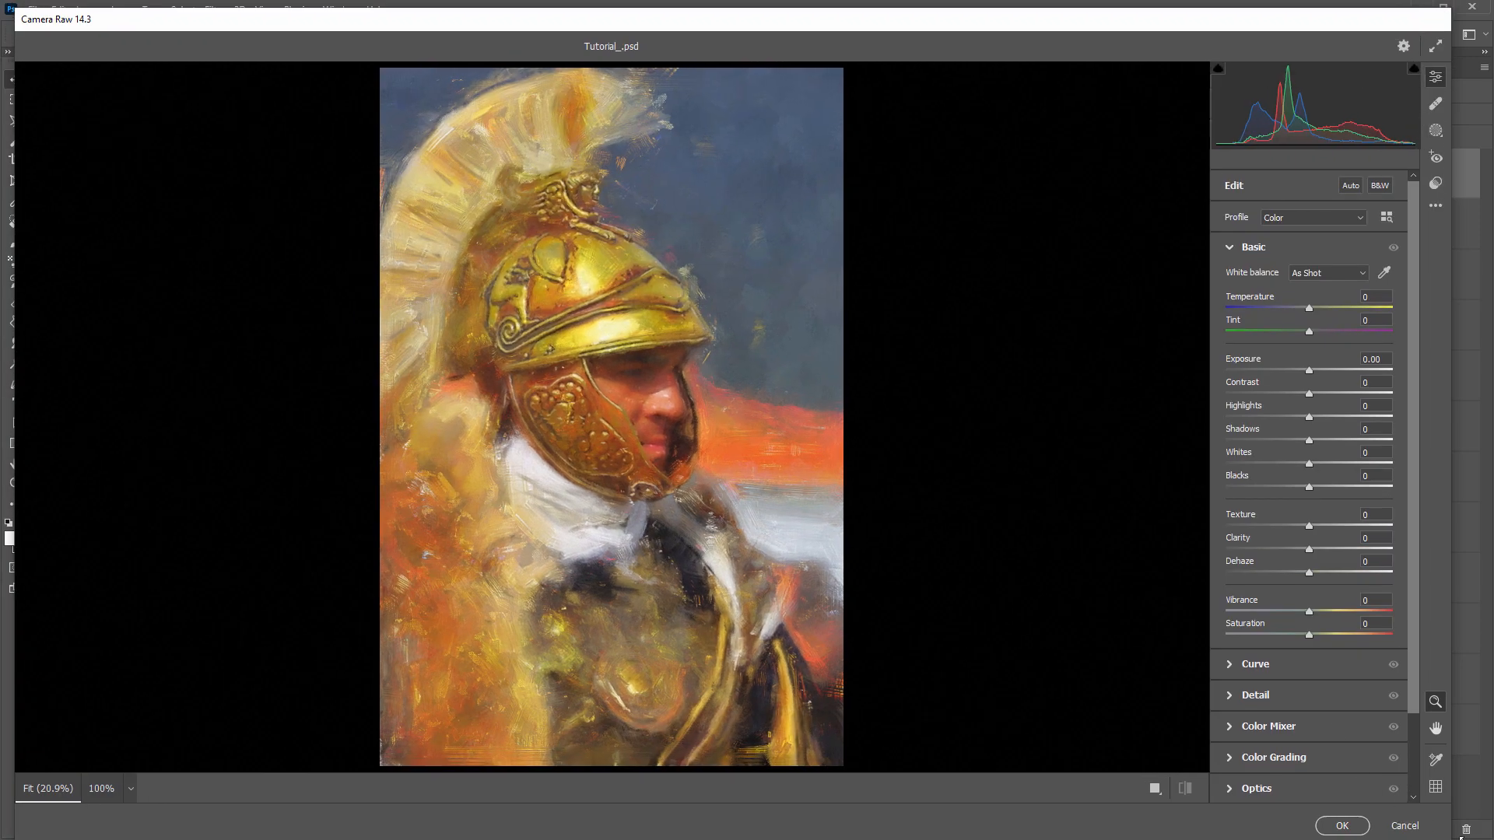
drag(1452, 838, 1486, 817)
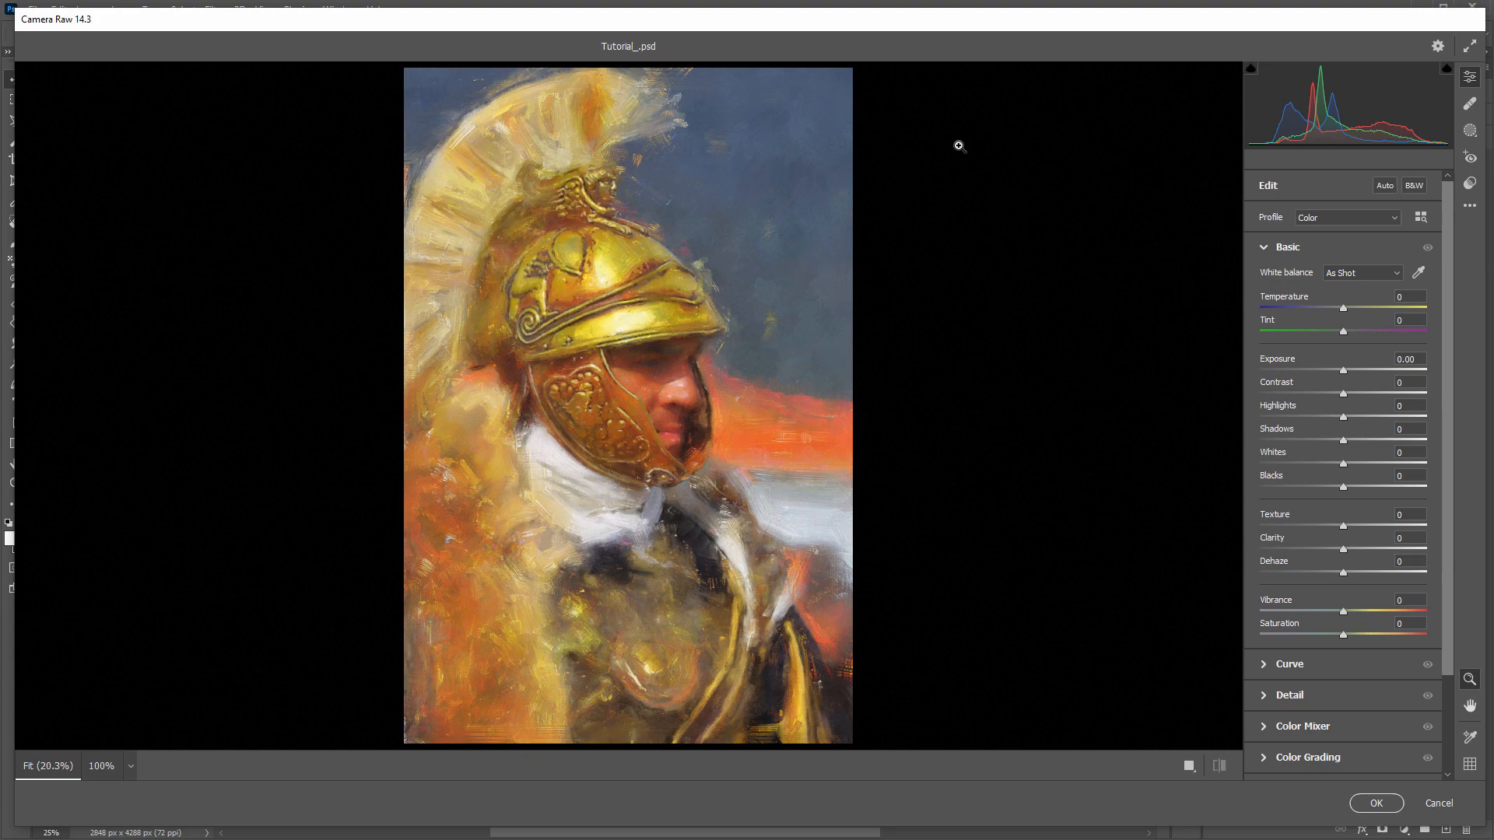
click(1420, 224)
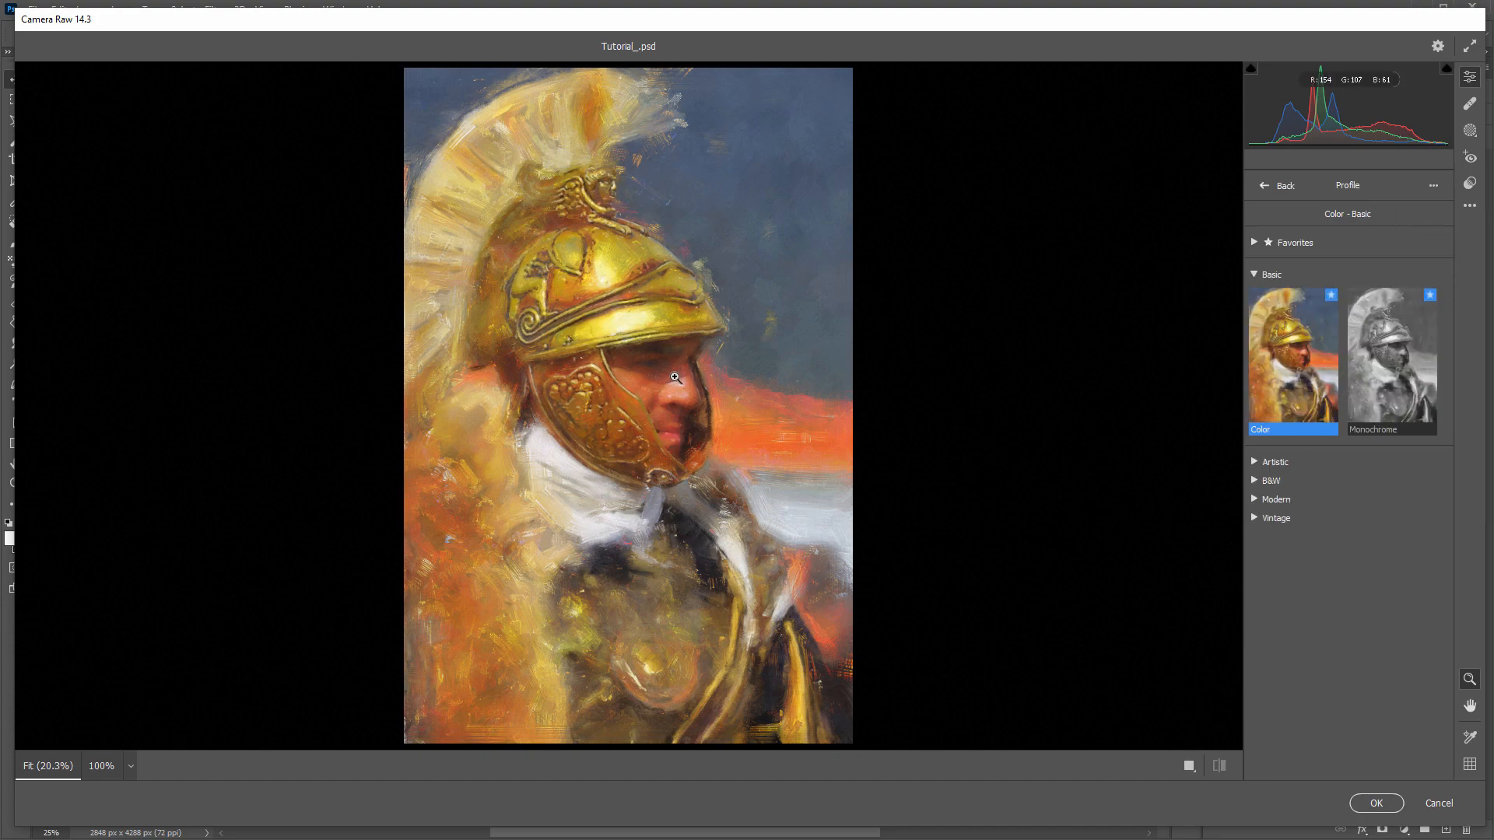
- Try the Modern 01 profile at amount 11 and the Modern 02 profile at amount 25
click(1288, 500)
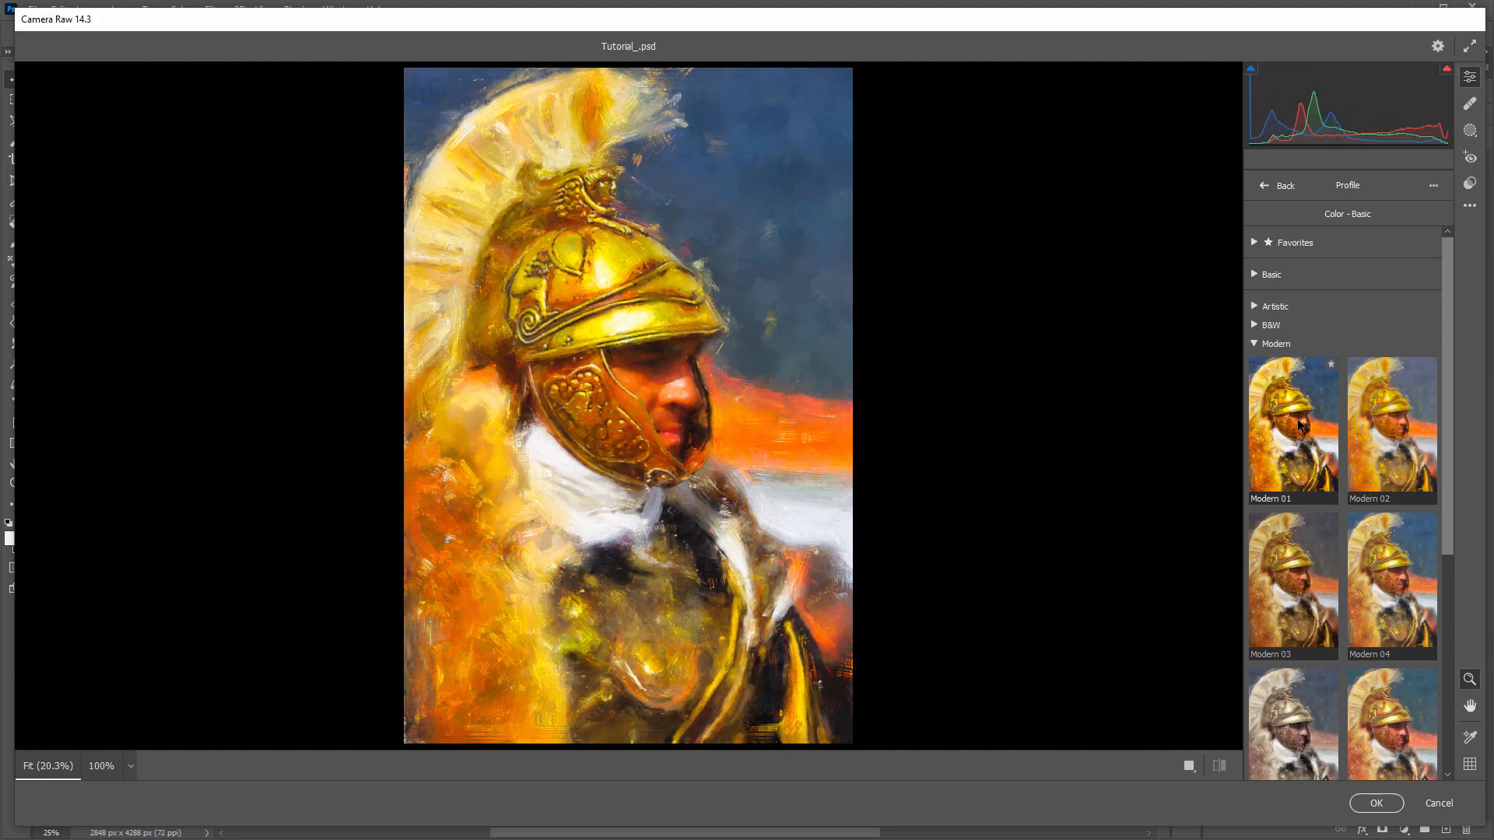
click(1300, 425)
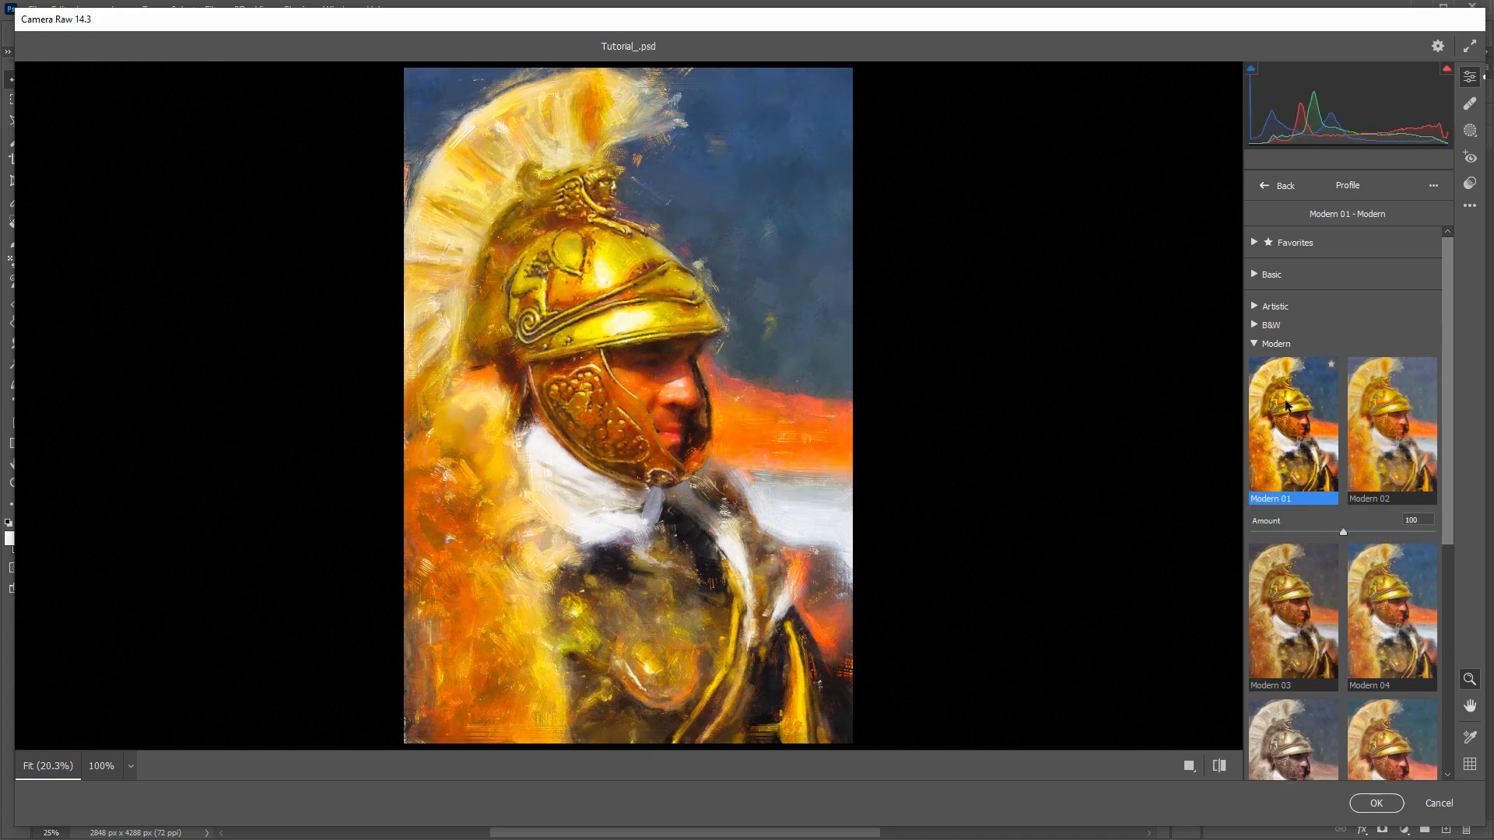
drag(1343, 532, 1264, 533)
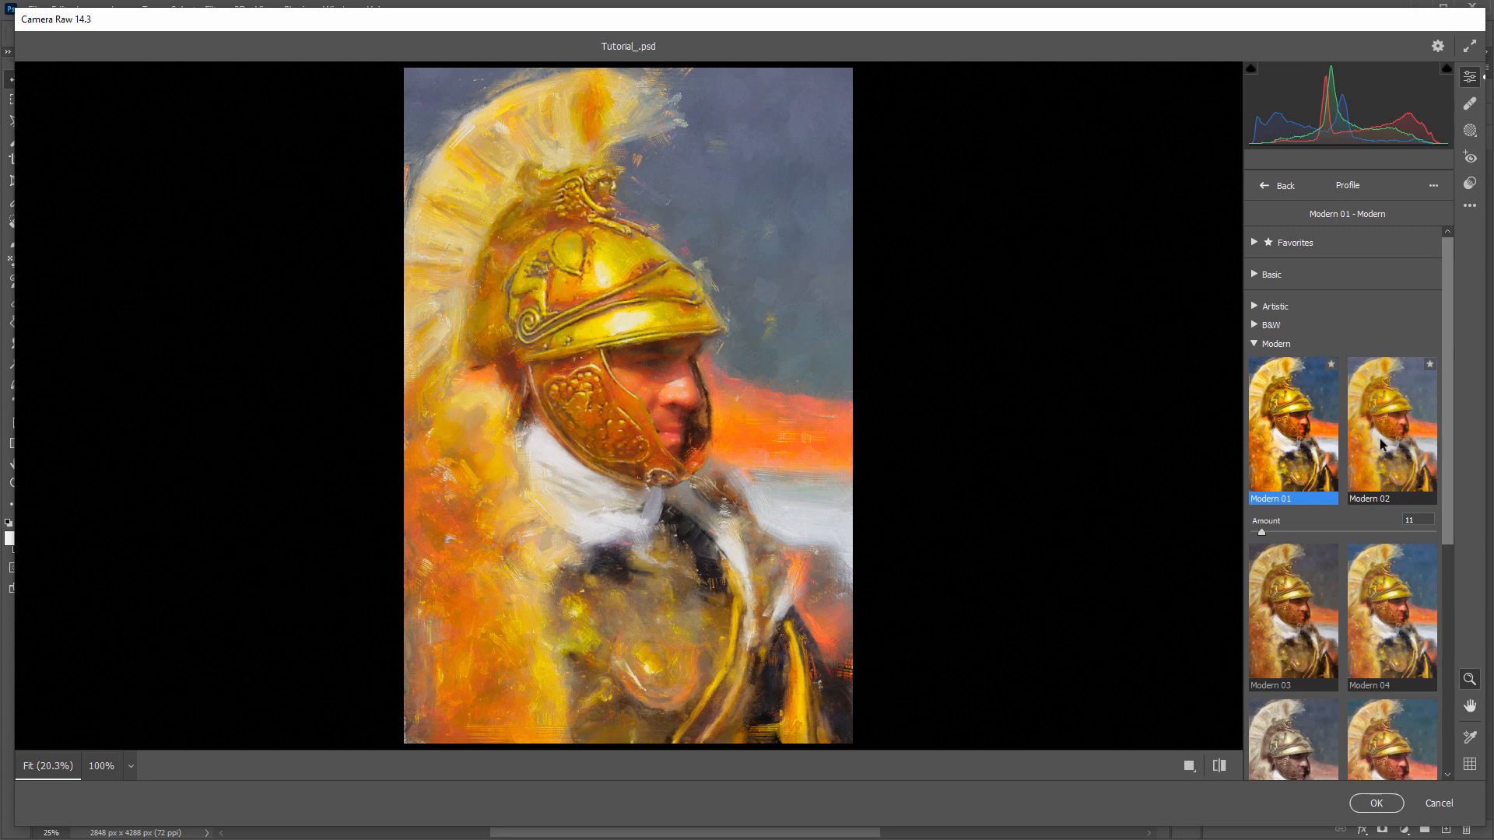
click(1376, 440)
drag(1251, 534, 1273, 535)
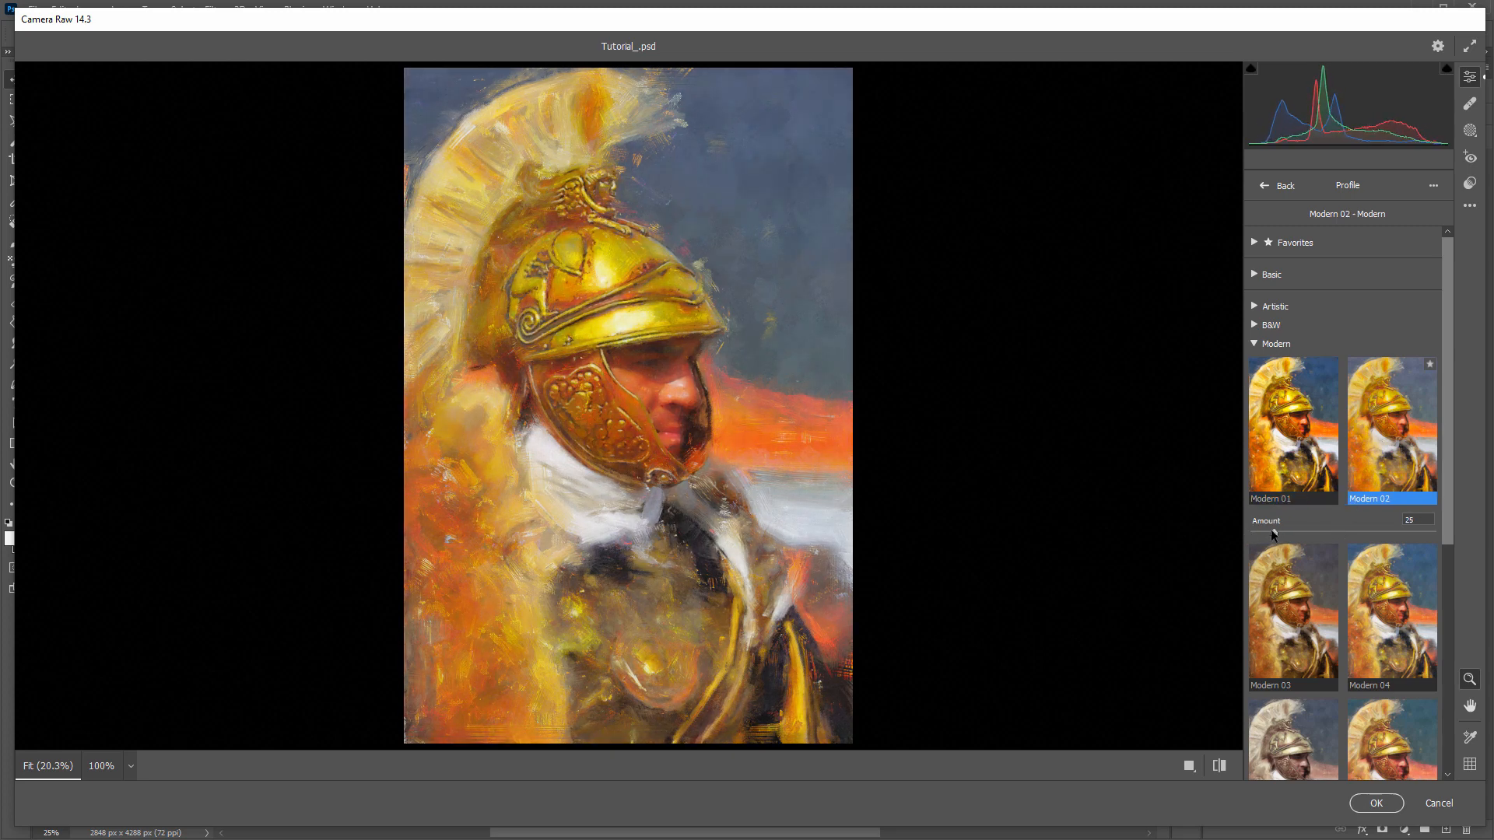
- Choose the Vintage 08 profile with an amount of 12 and return to the edit settings
scroll(1354, 514, down, 5)
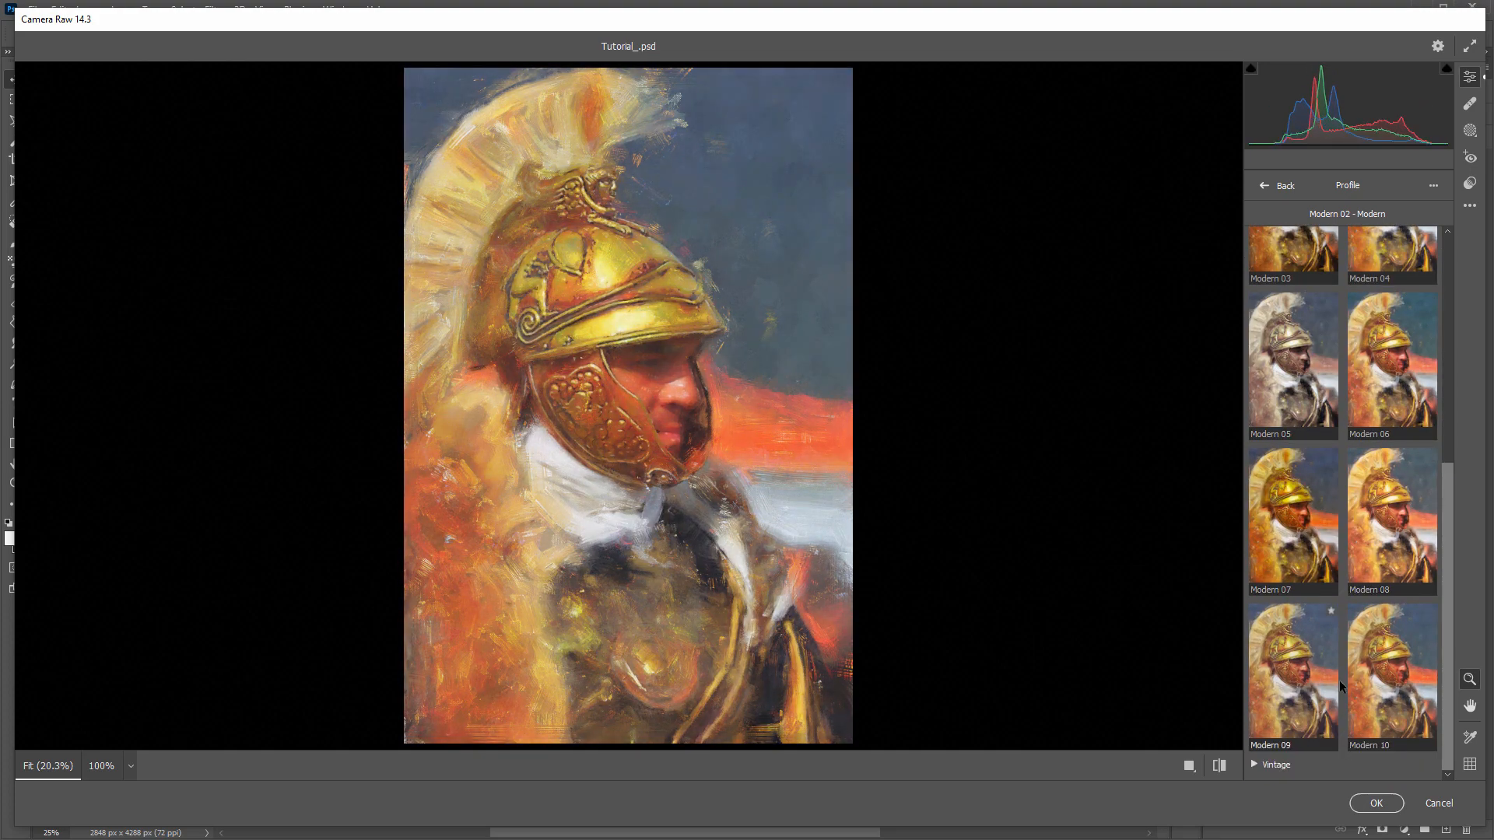
click(1276, 765)
scroll(1315, 679, down, 5)
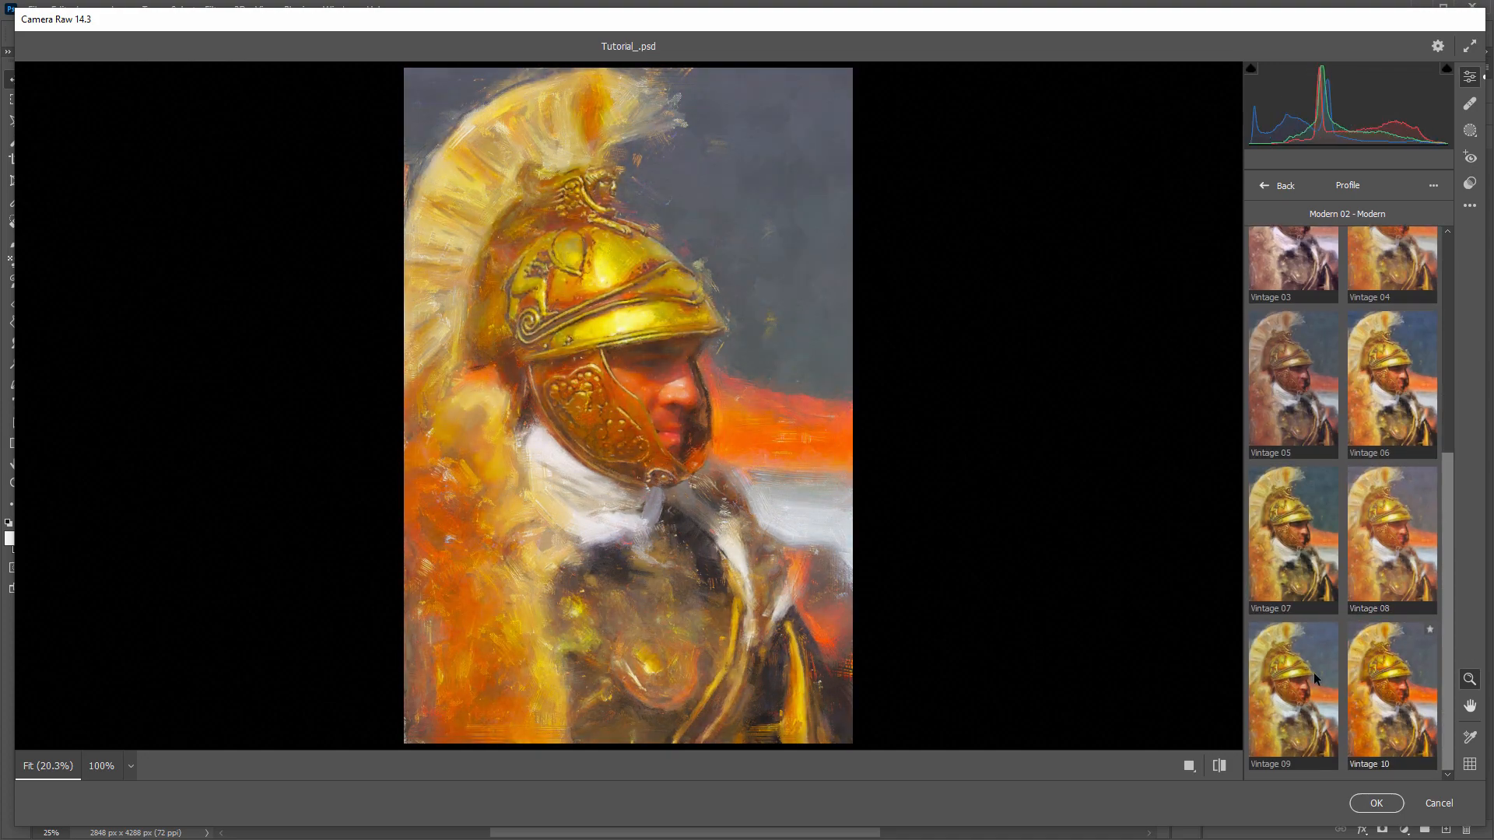
click(1368, 563)
drag(1343, 645, 1260, 644)
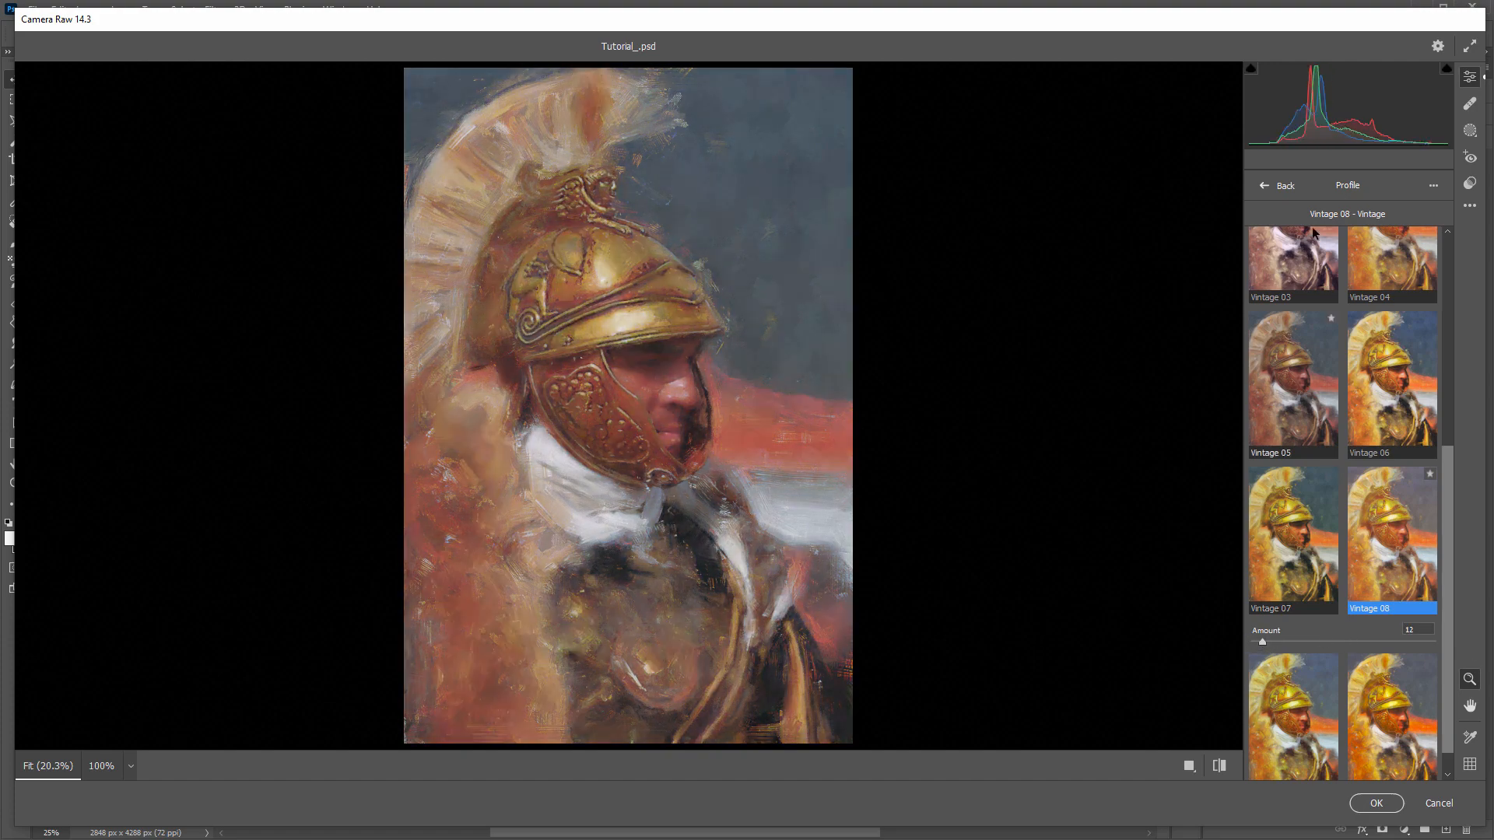
click(1286, 187)
- Set Texture to +7, Clarity to +12 and Sharpening to 10, and apply the Camera Raw filter
scroll(1276, 396, down, 3)
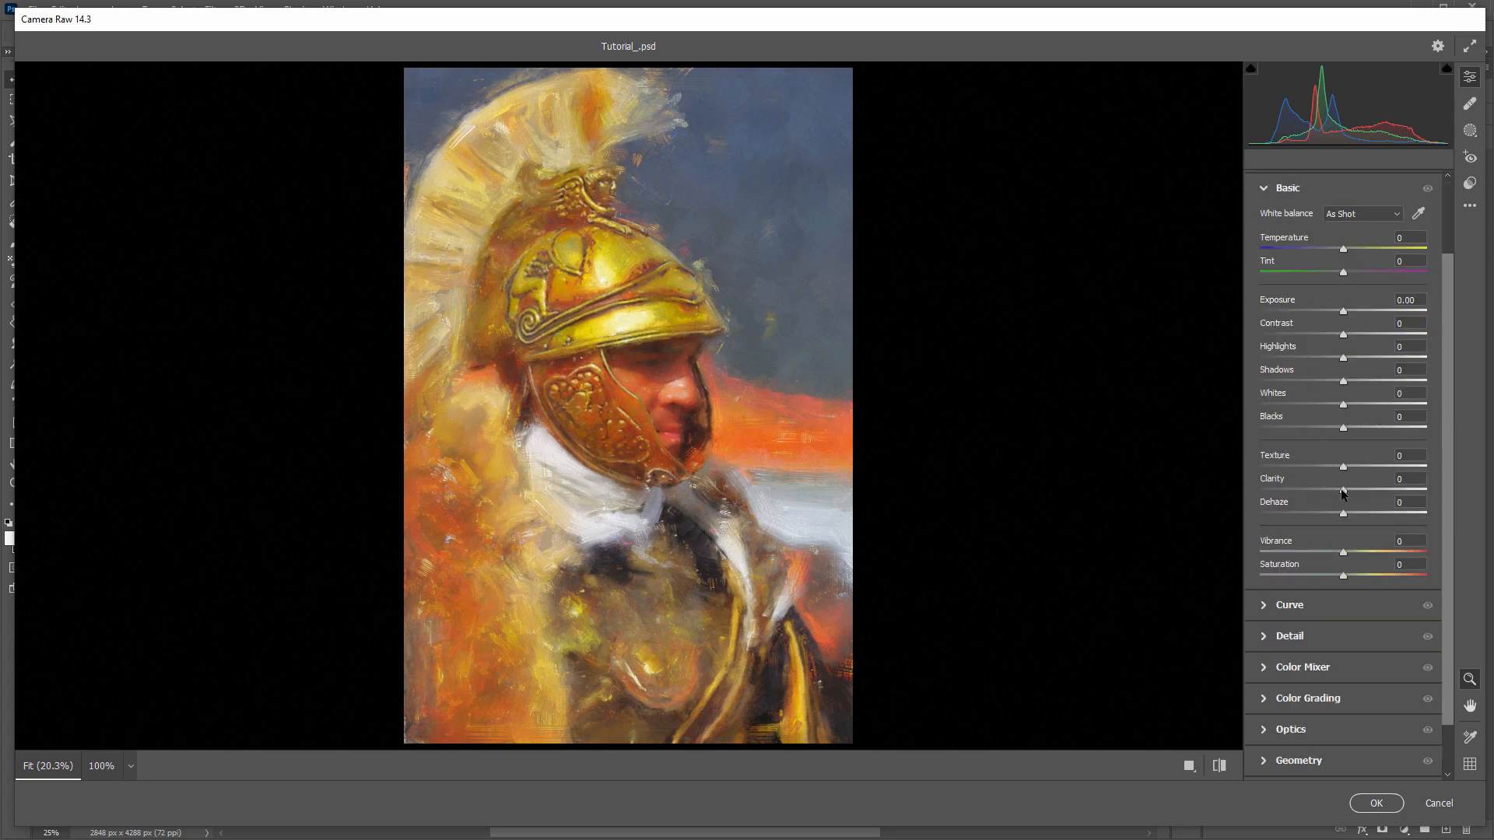
mouse_move(1341, 495)
mouse_down()
mouse_move(1420, 489)
mouse_move(1343, 489)
mouse_move(1418, 465)
mouse_move(1295, 467)
mouse_move(1363, 476)
mouse_move(1348, 473)
mouse_up()
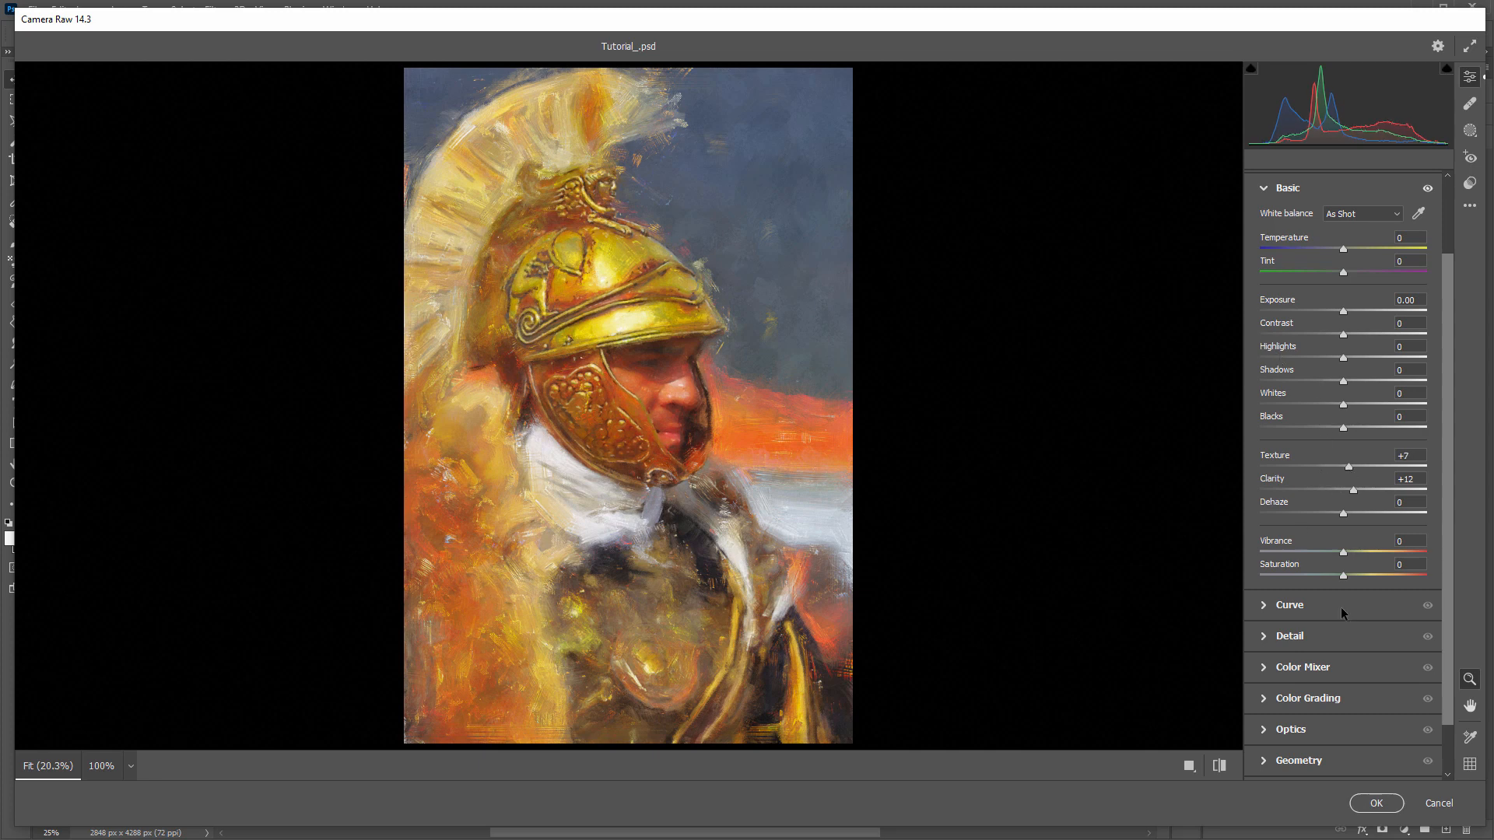
click(1301, 637)
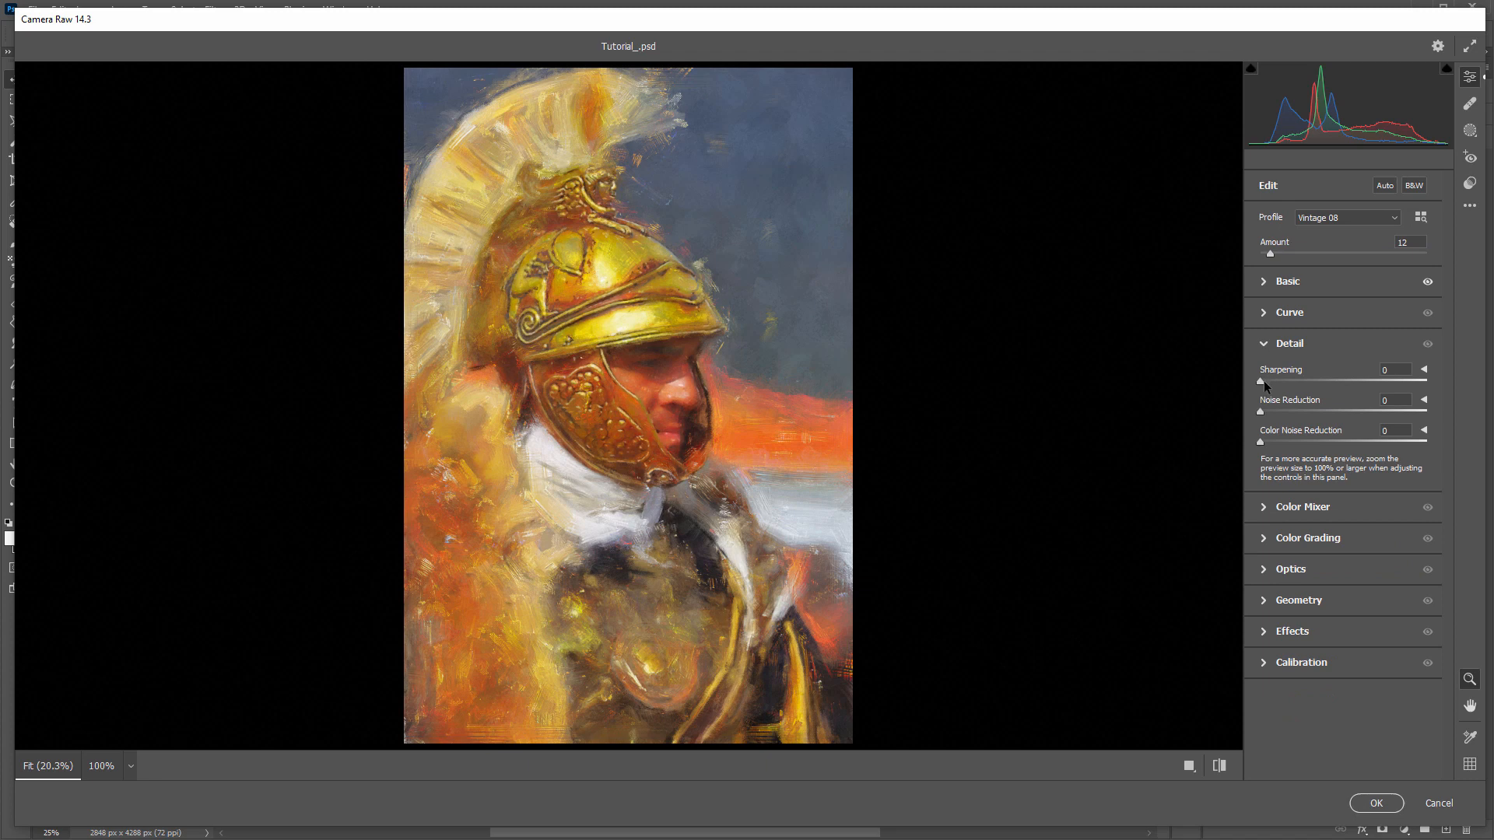
mouse_move(1260, 381)
mouse_down()
mouse_move(1405, 394)
mouse_move(1260, 389)
mouse_move(1276, 387)
mouse_up()
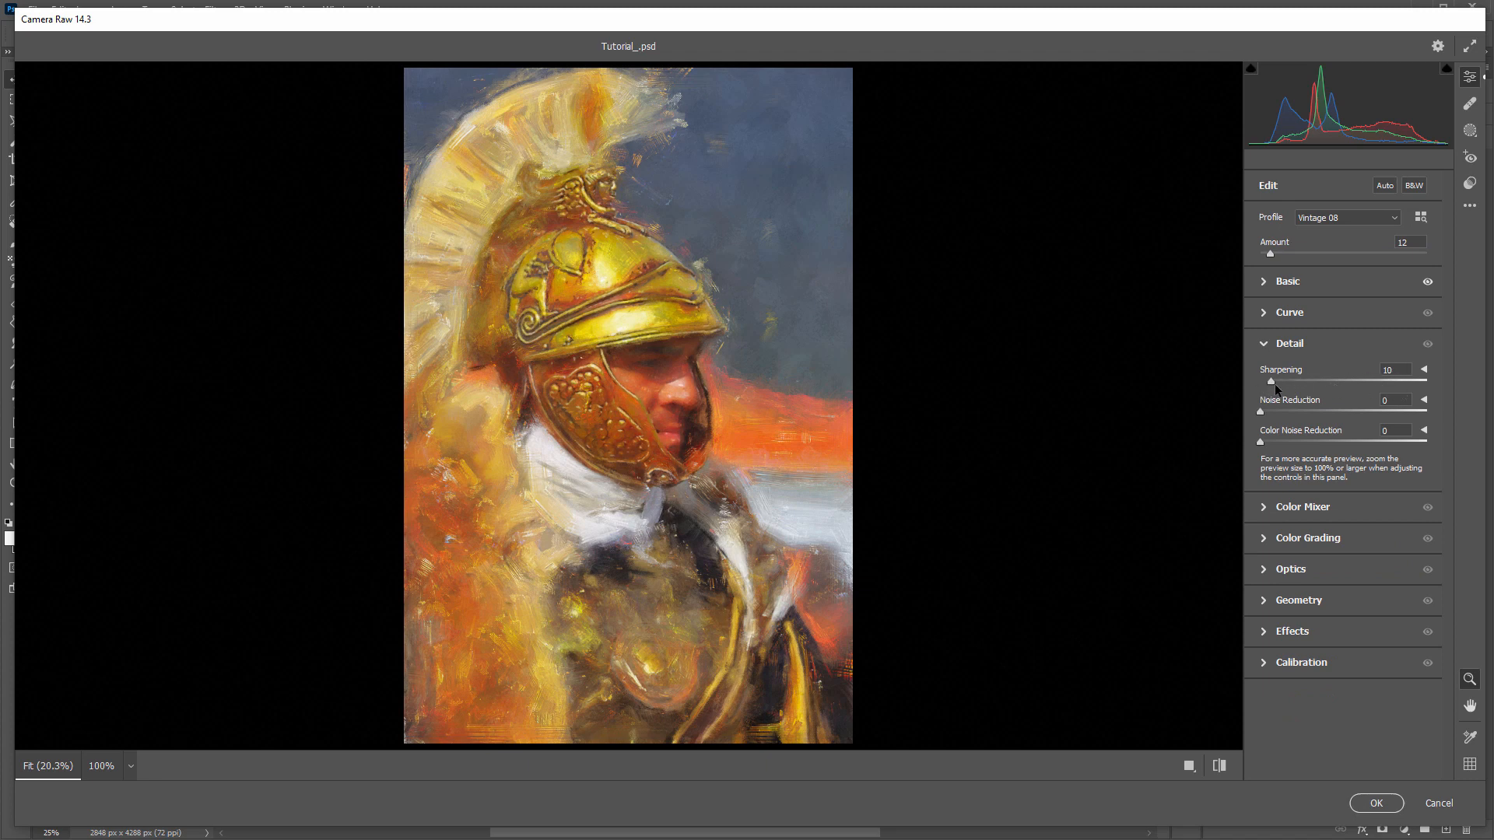
click(1374, 803)
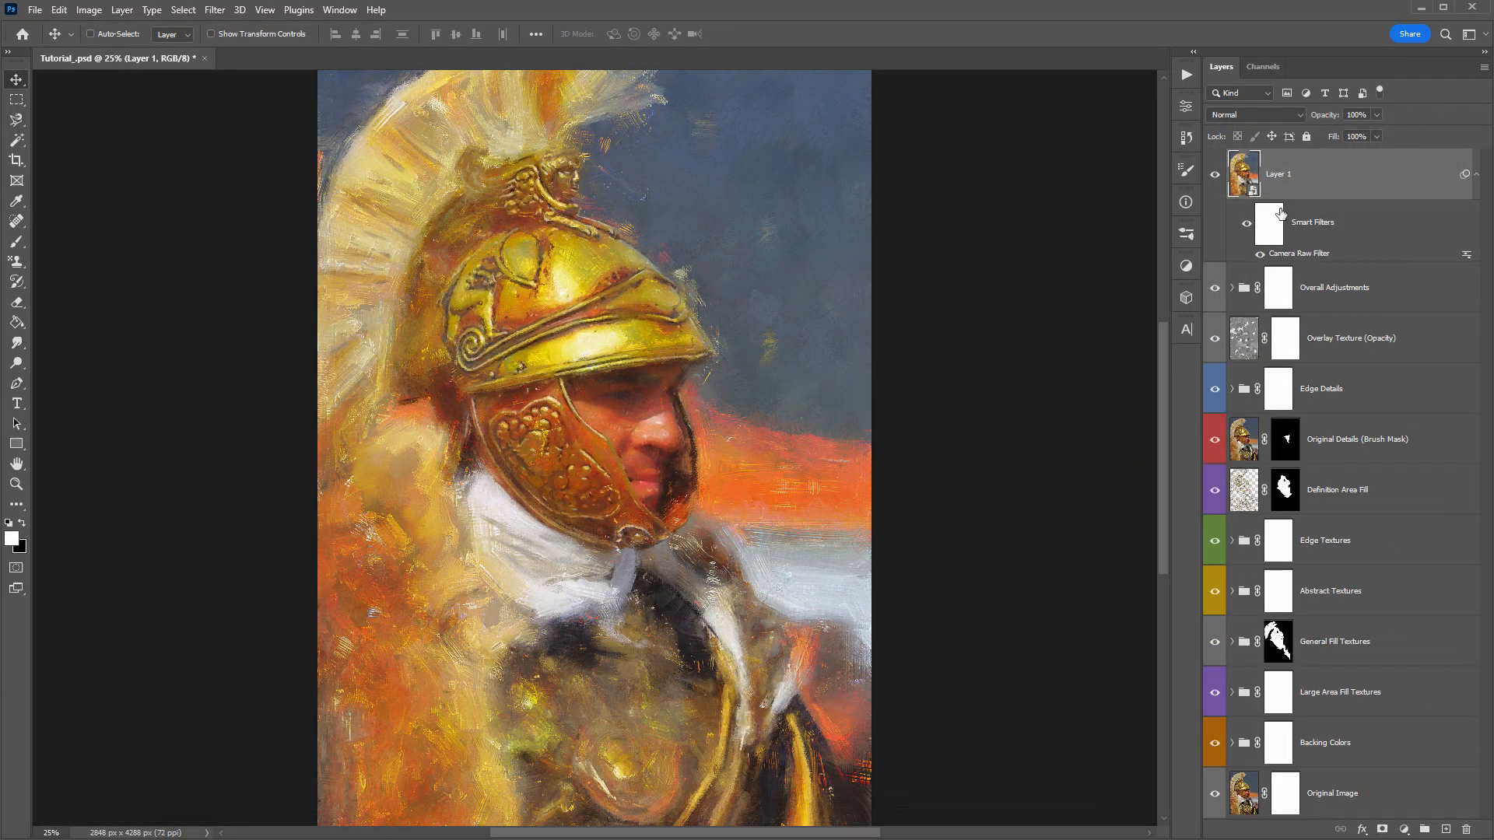
- Compare the image with and without the Camera Raw filtered Layer 1, leaving the layer shown
click(1215, 175)
click(1216, 176)
click(1216, 176)
click(1215, 176)
click(1216, 176)
click(1215, 176)
click(1216, 177)
click(1218, 178)
- Lower Layer 1's opacity to 62%, and close its reopened Camera Raw settings without changes
drag(1336, 120, 1060, 174)
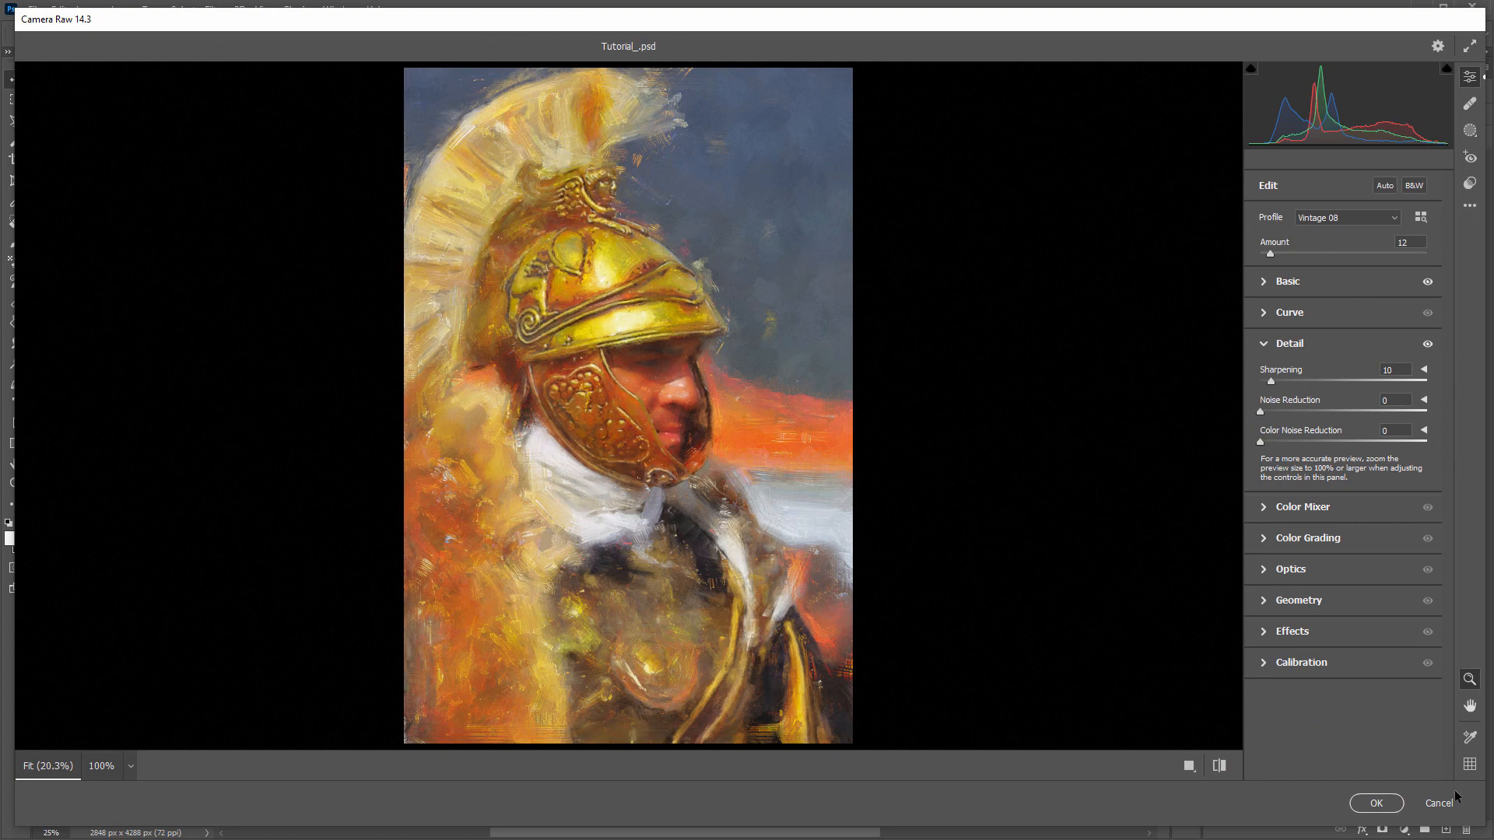
click(1449, 802)
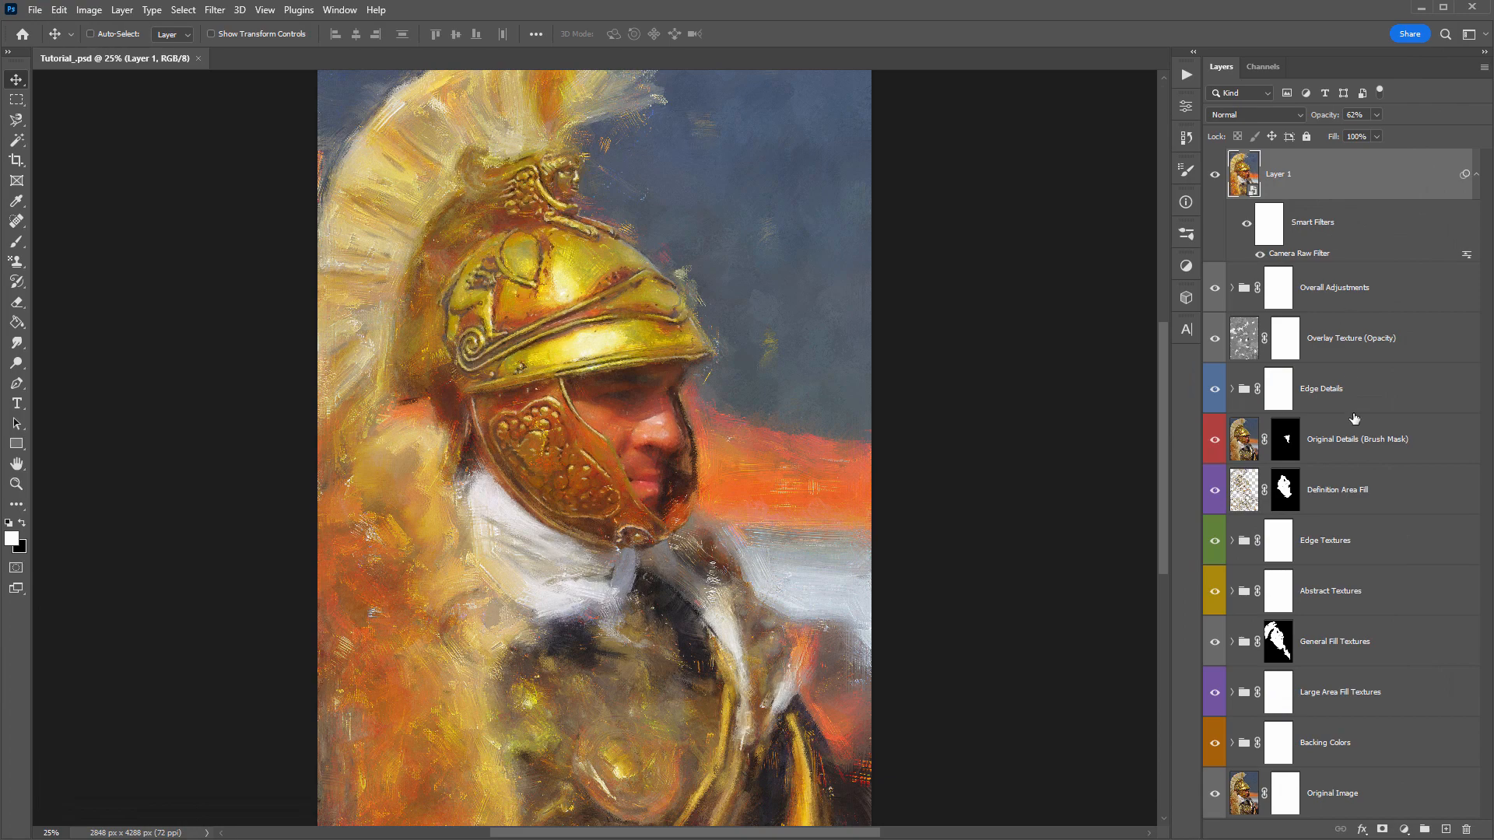
- Duplicate the Original Image layer and bring the copy to the top of the layer stack
click(1340, 794)
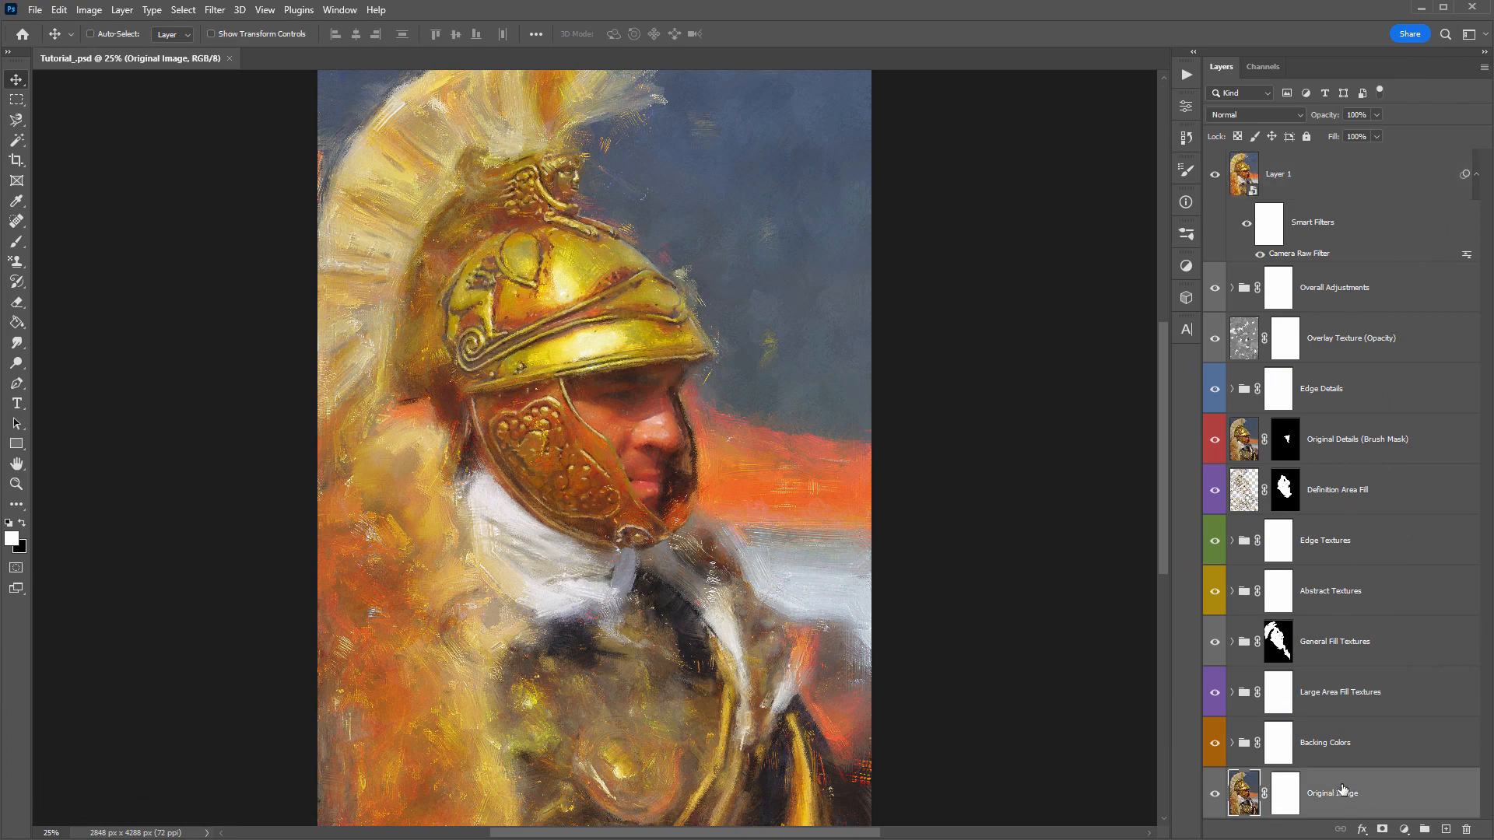
key(ctrl+j)
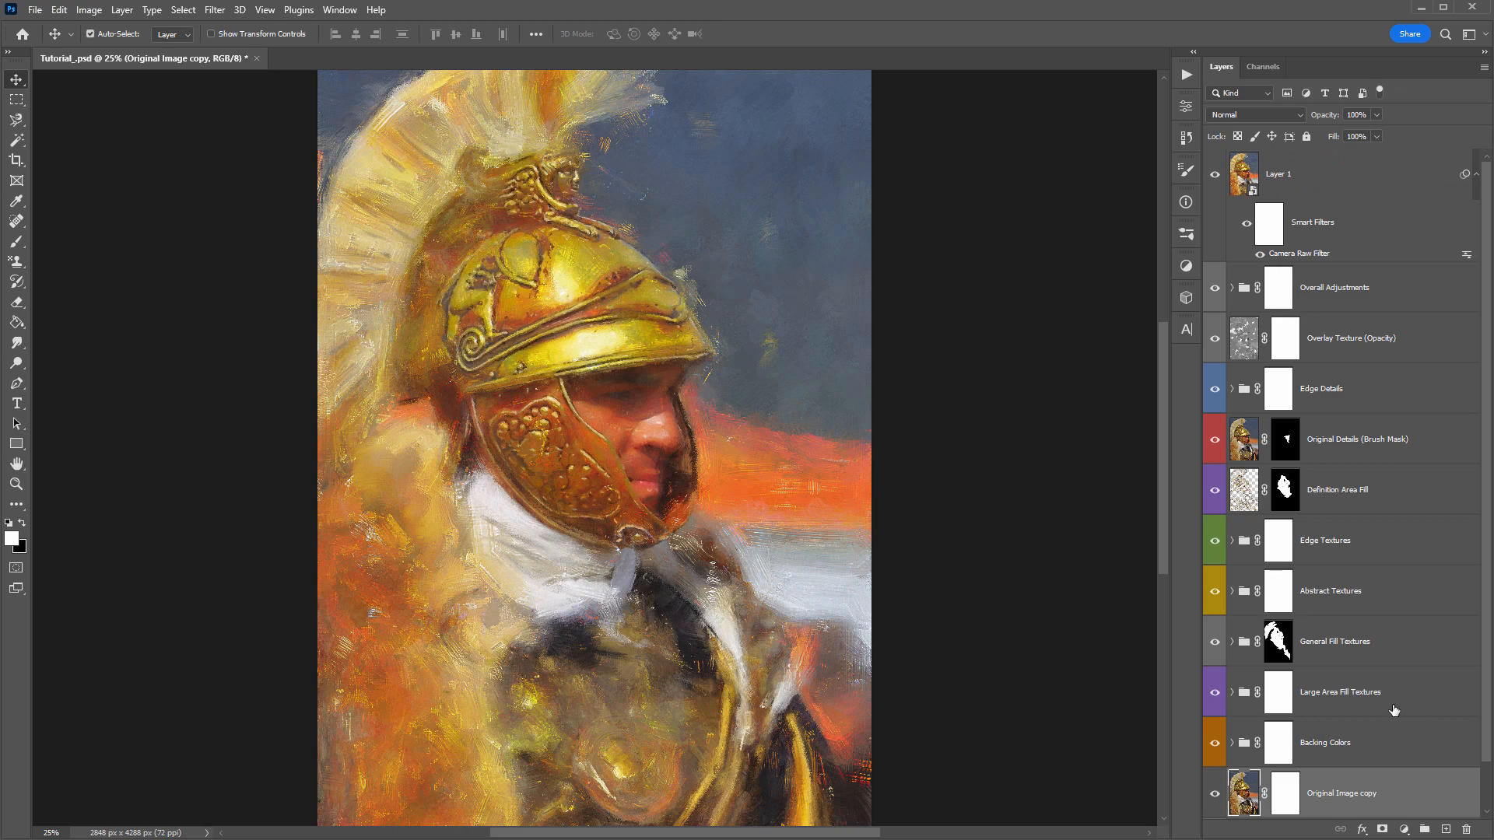
key(ctrl+shift+bracketright)
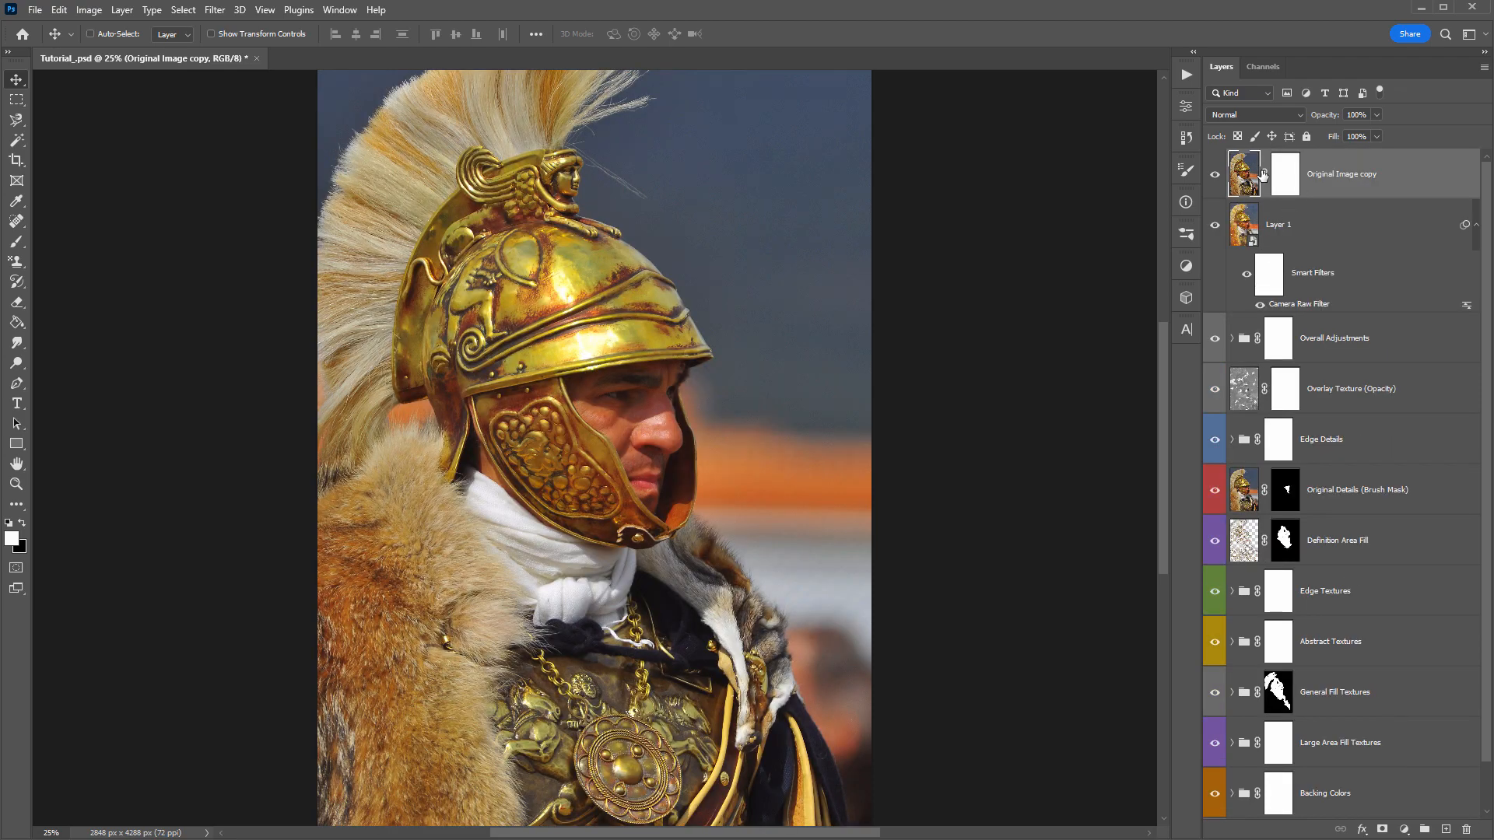
- Compare the original photo with the painted result using the Original Image copy layer, leaving the copy hidden
click(1213, 178)
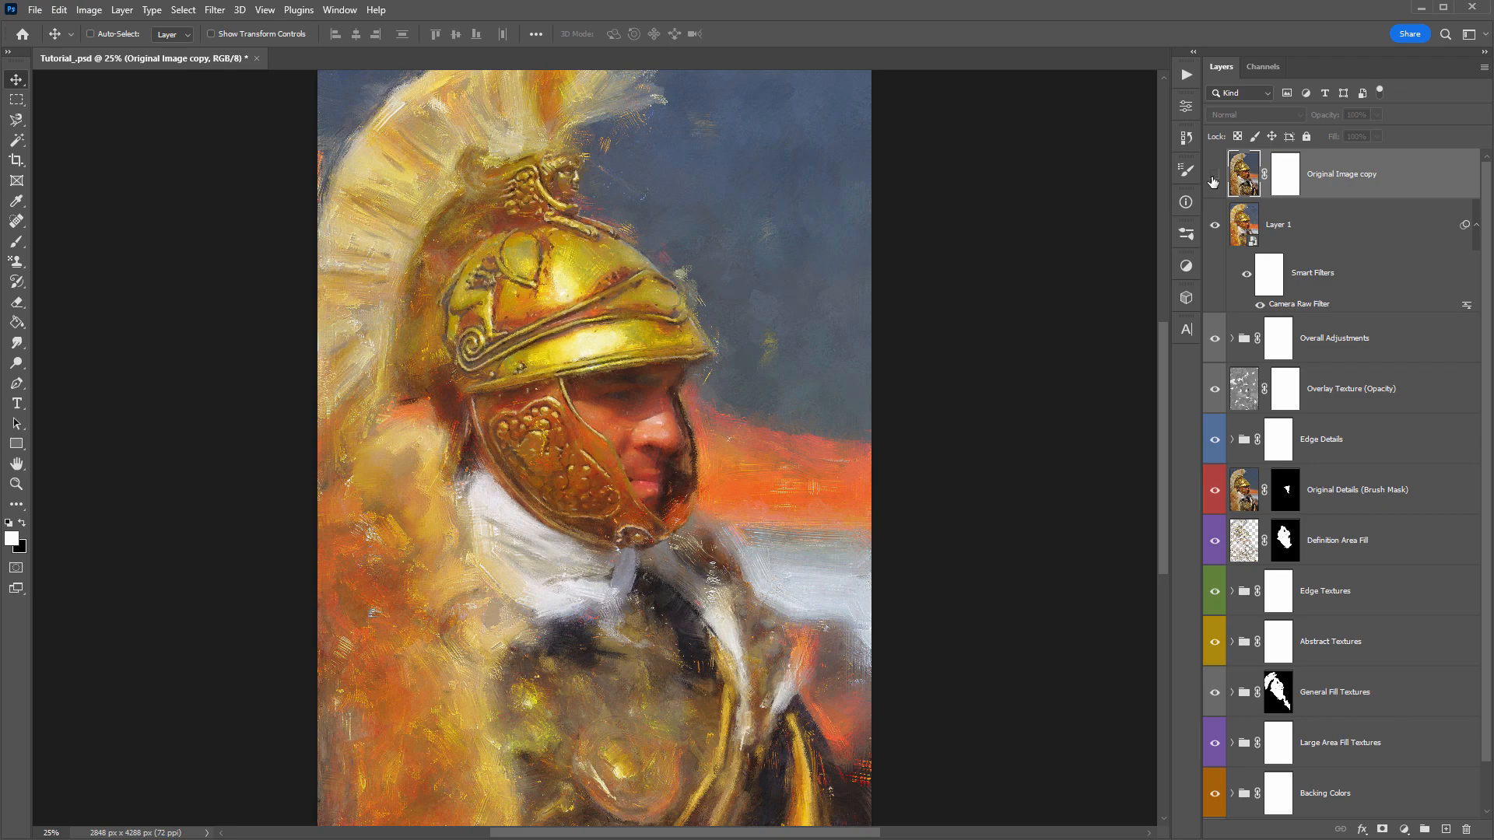
click(1213, 178)
click(1213, 178)
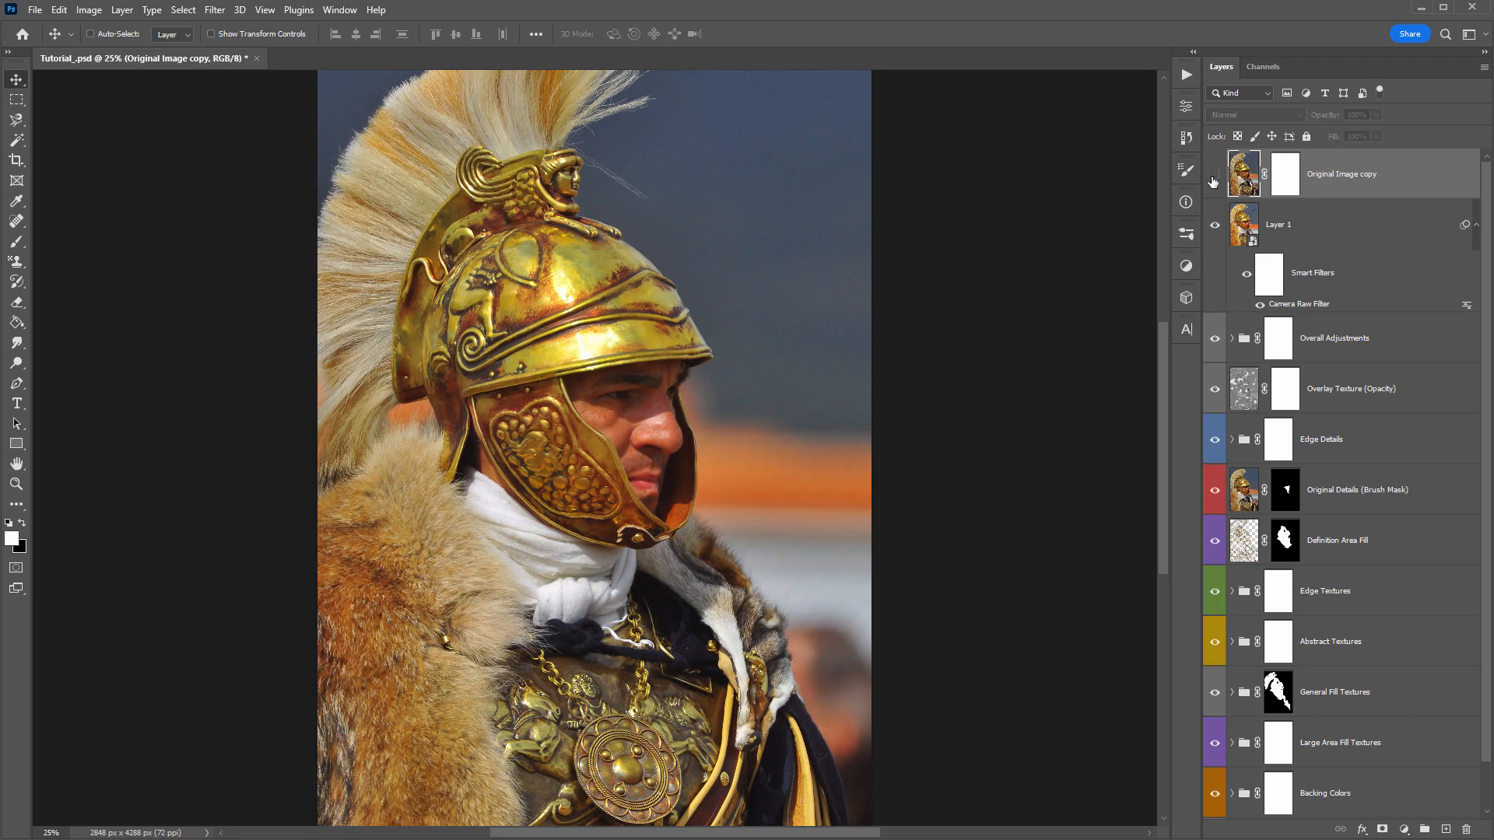
click(1214, 178)
click(1213, 179)
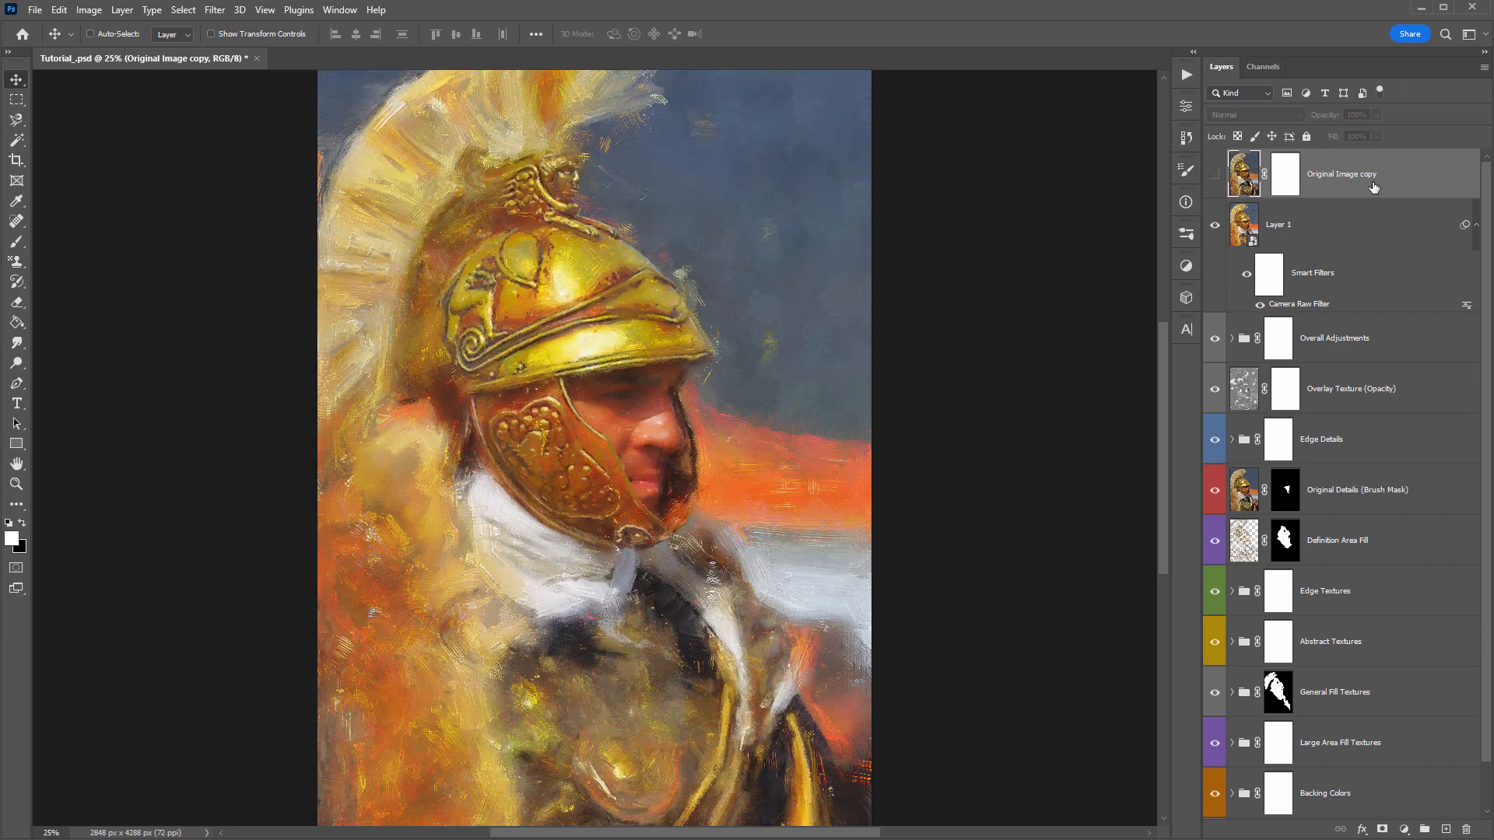